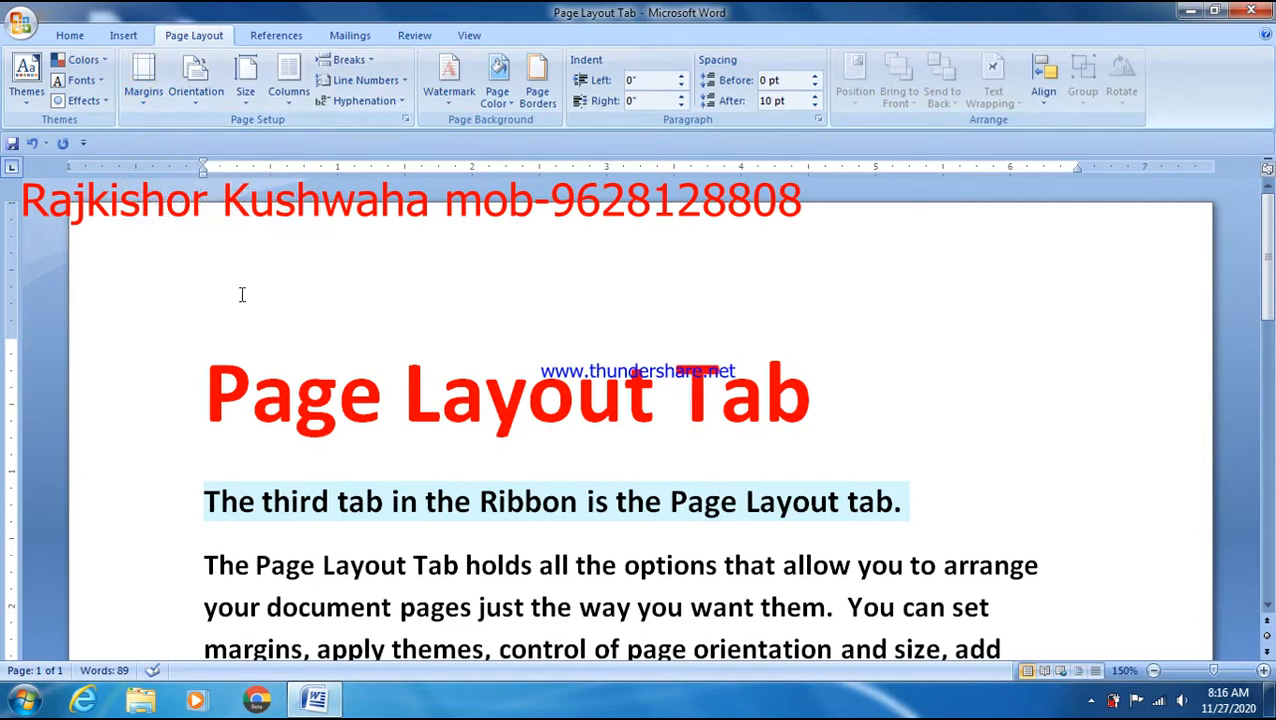
- Open the Page Layout Tab document in Print Preview from the Office menu
click(252, 230)
scroll(1090, 532, down, 10)
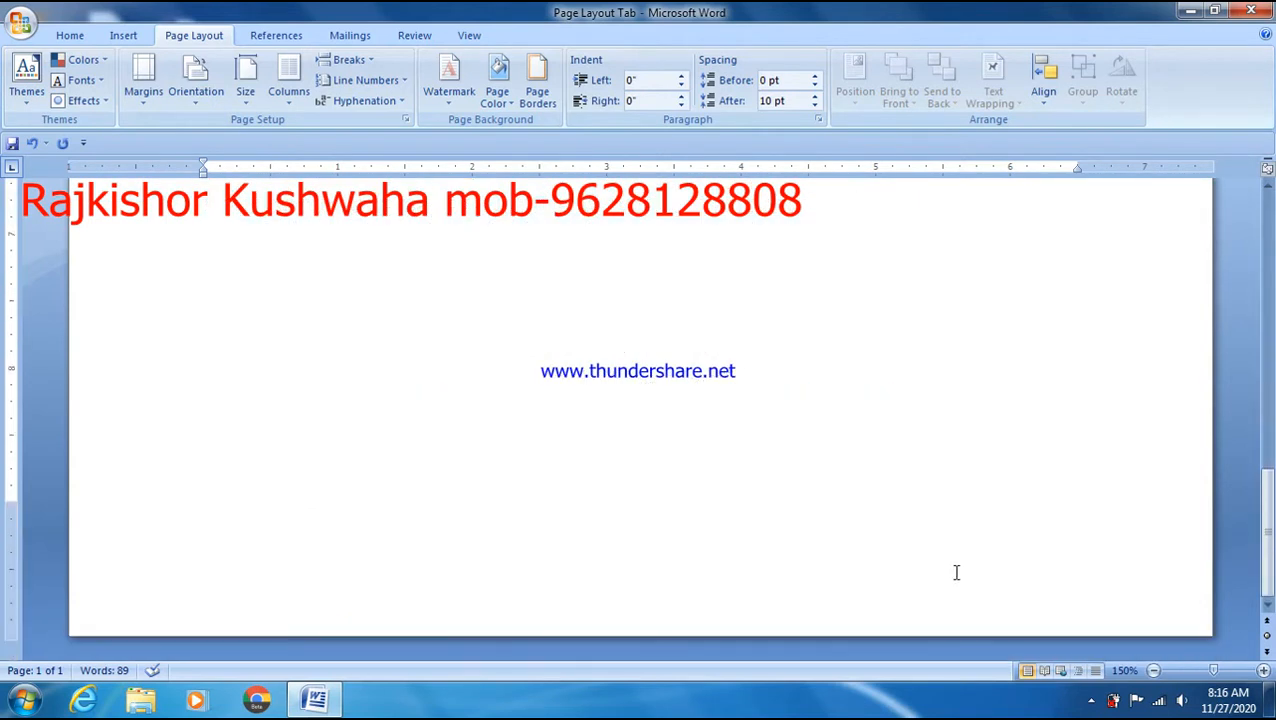
scroll(749, 575, up, 5)
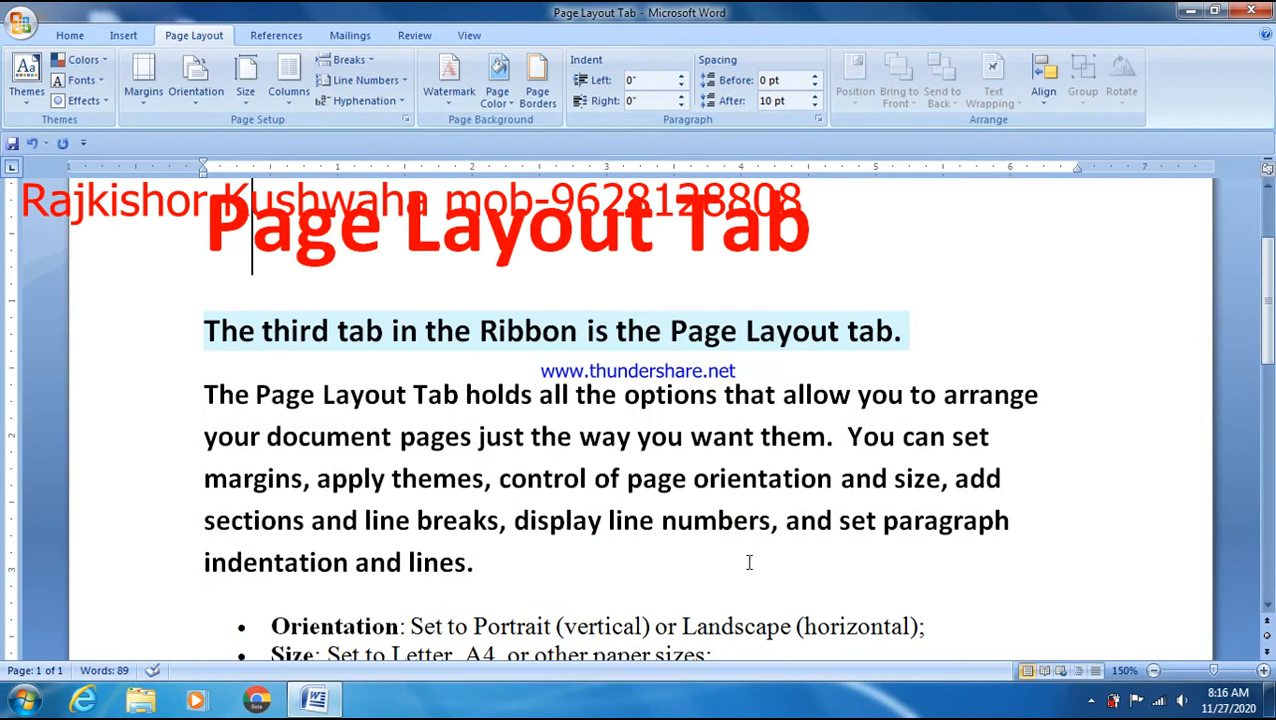
scroll(757, 550, up, 5)
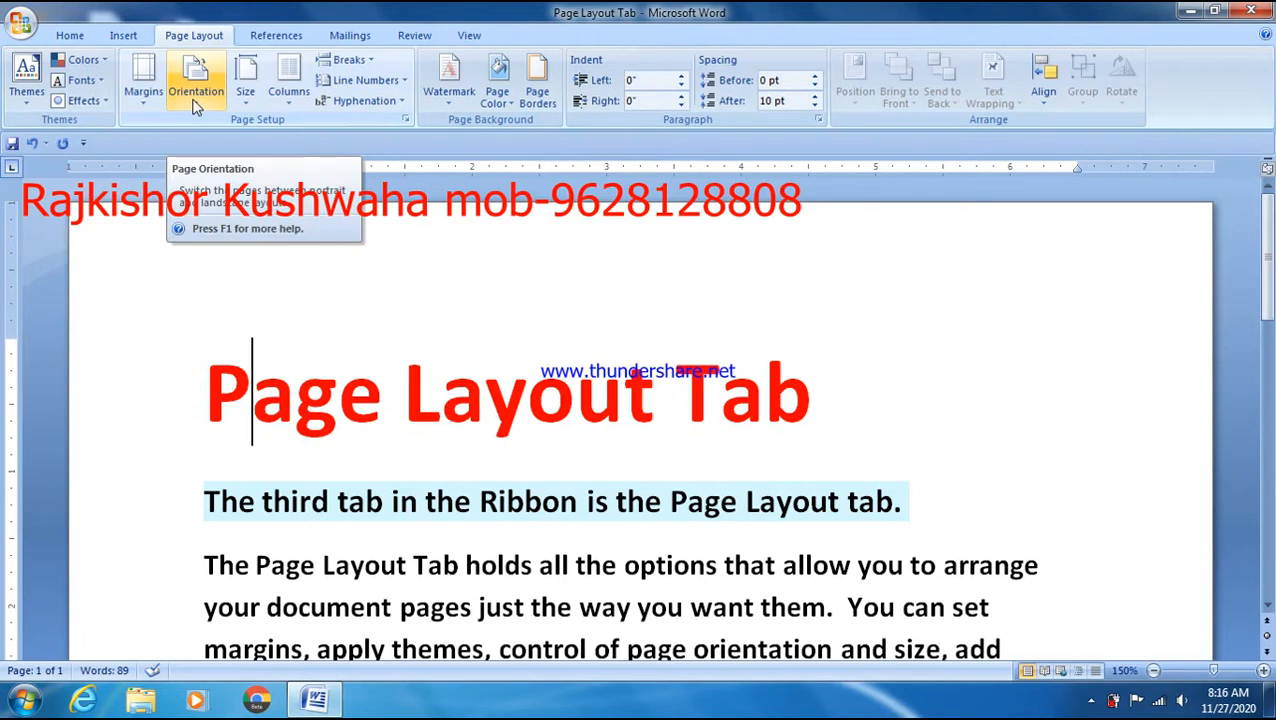
click(20, 22)
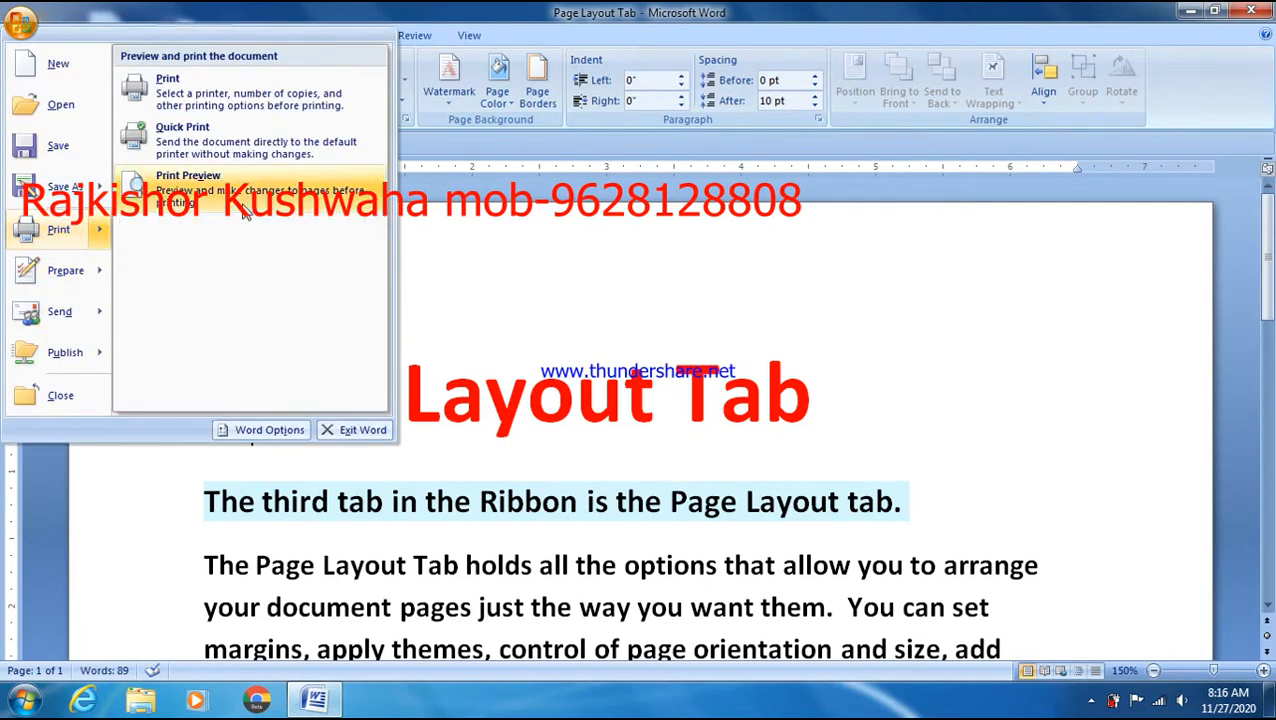
click(240, 195)
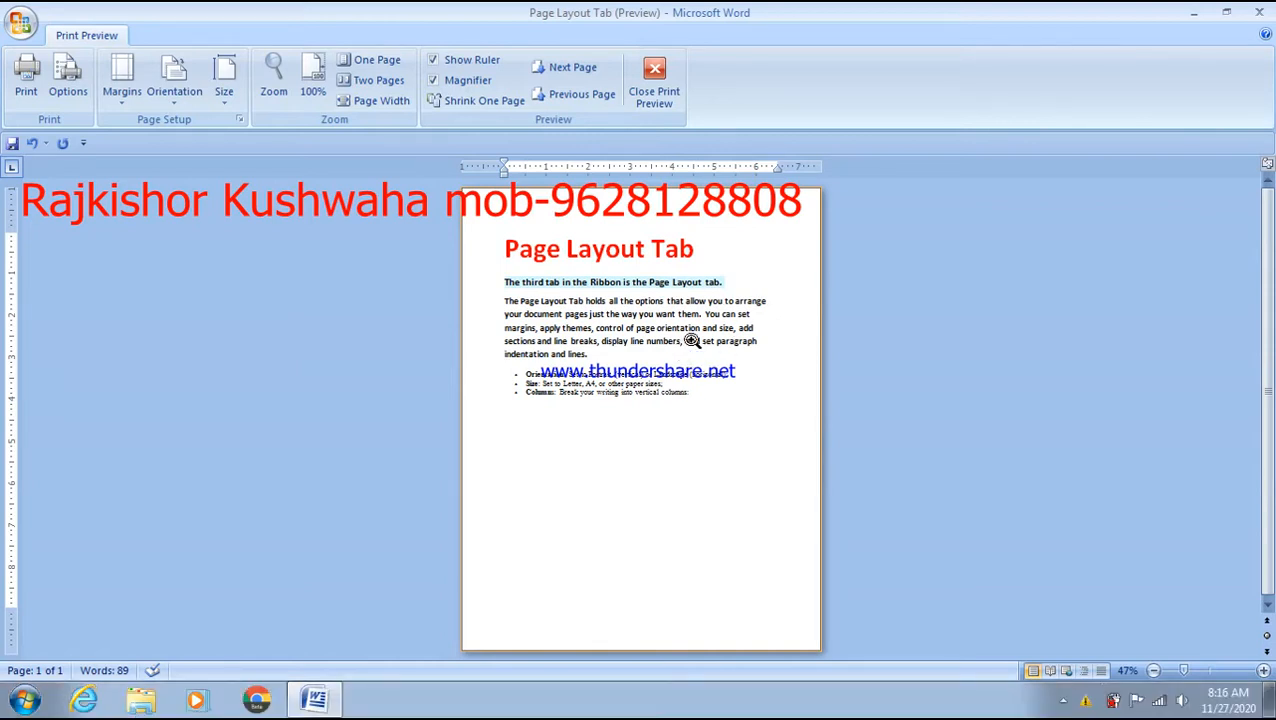
- Switch the page to Landscape, back to Portrait, then magnify the preview to 100%
click(174, 80)
click(210, 175)
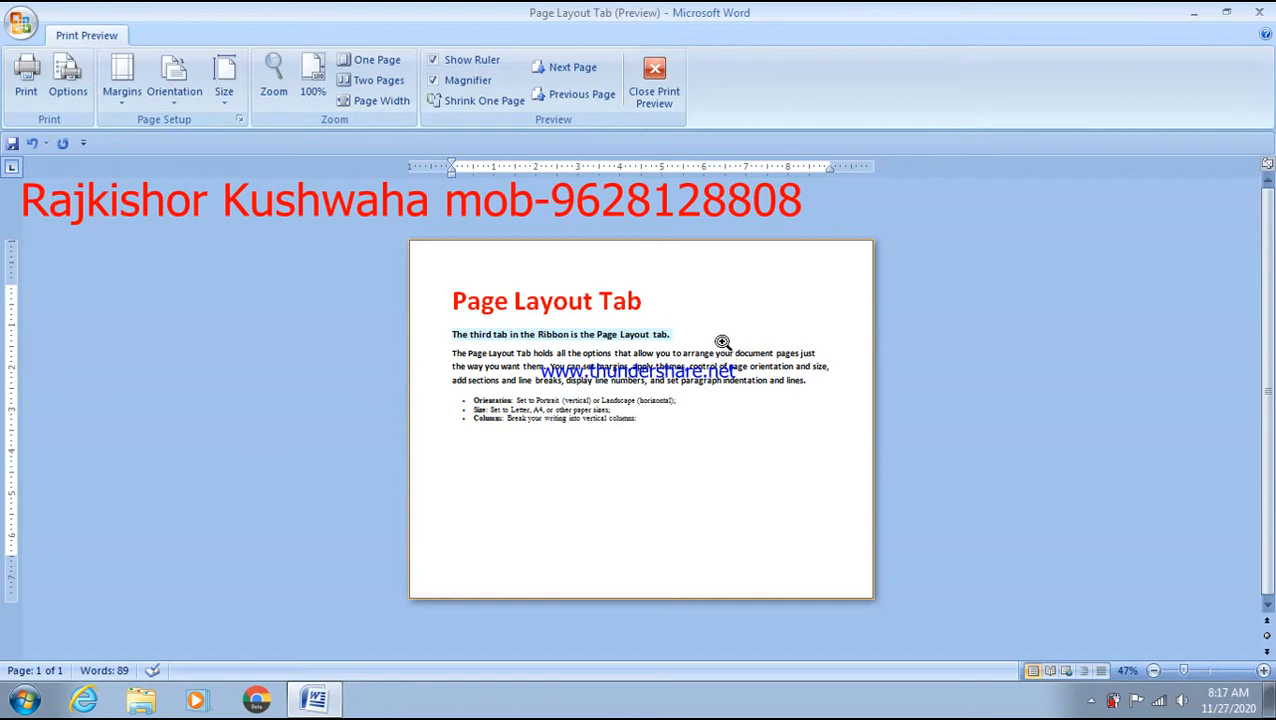
click(186, 96)
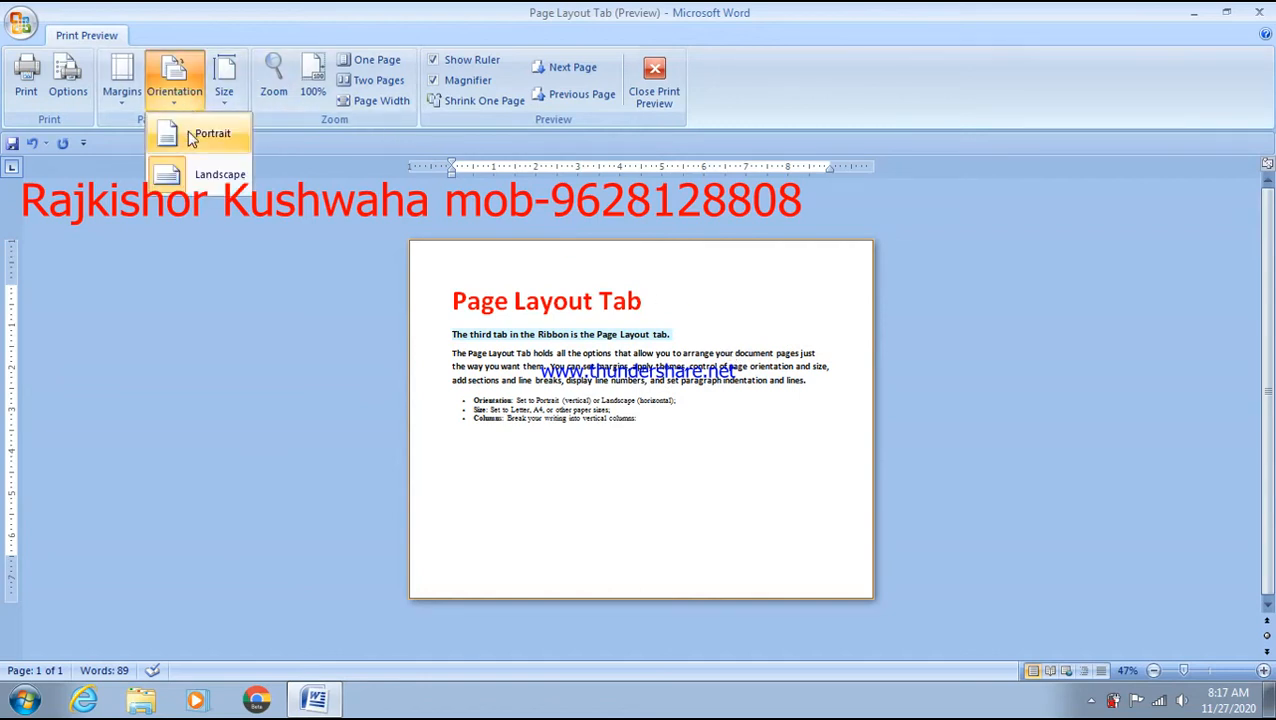
click(208, 145)
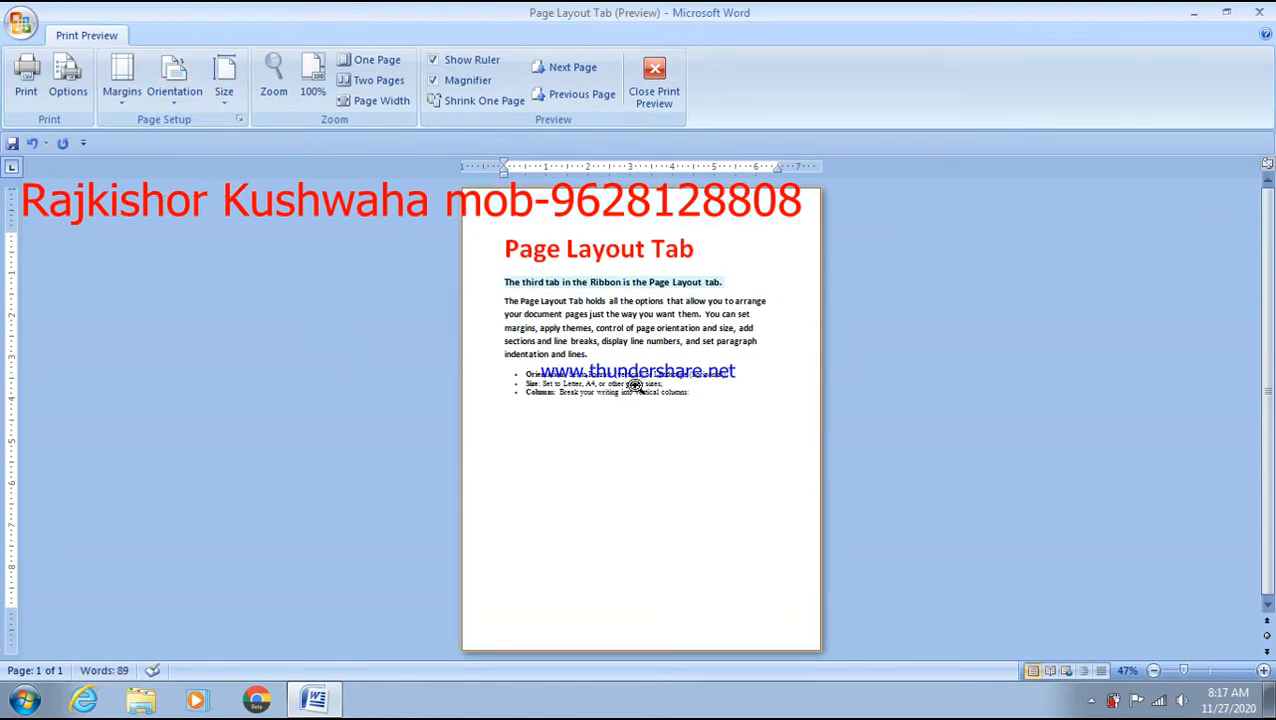
click(709, 343)
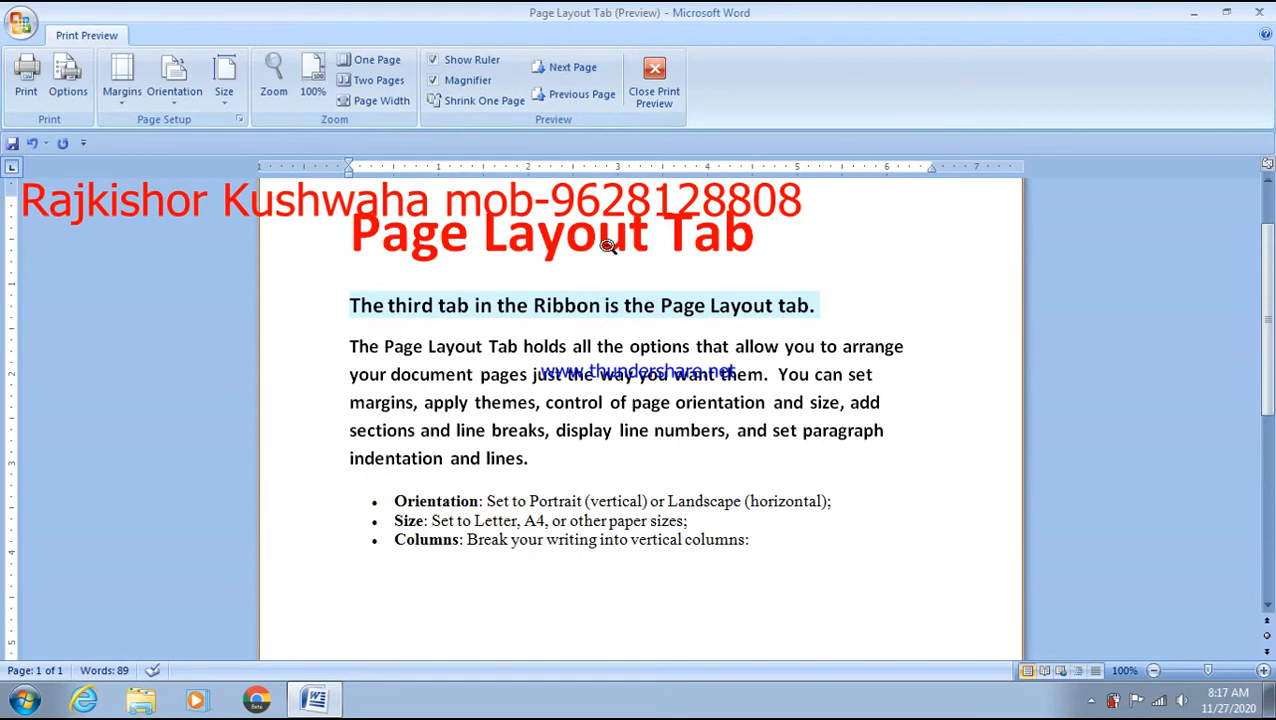
- Change the paper size to A3 (11.69" x 16.54") and check the reflowed page
click(226, 98)
click(228, 100)
click(228, 100)
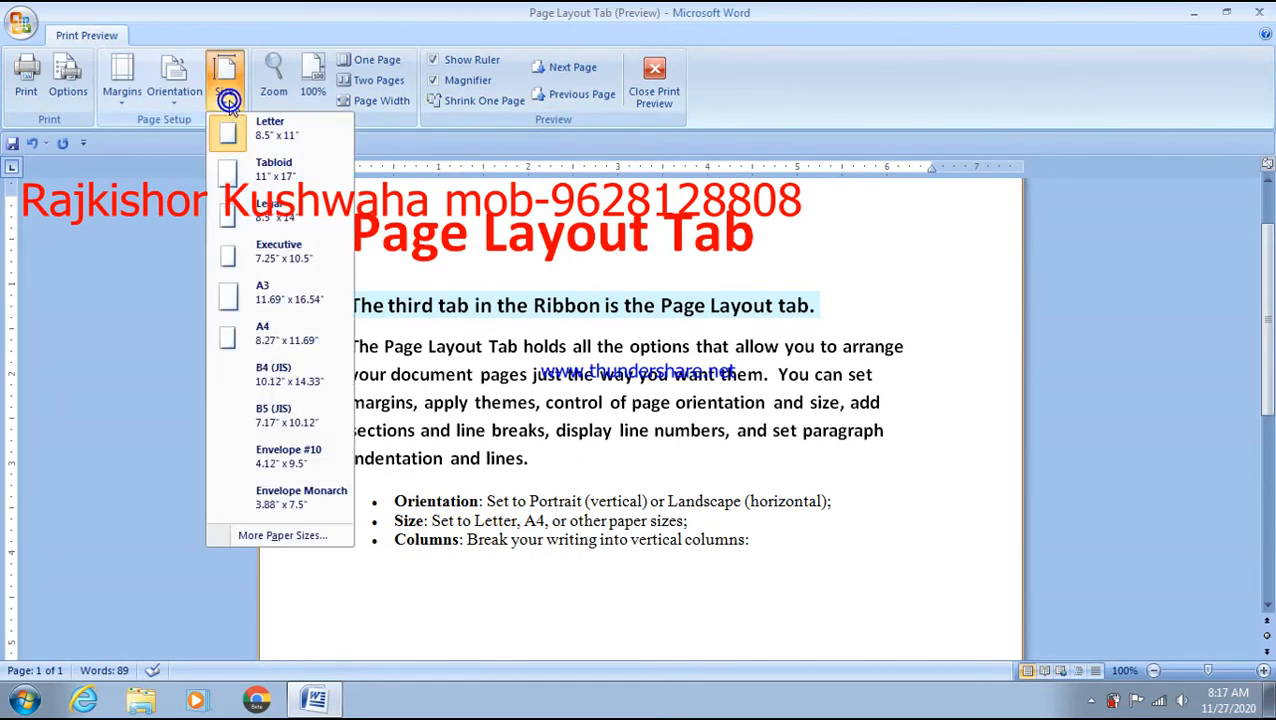
click(282, 300)
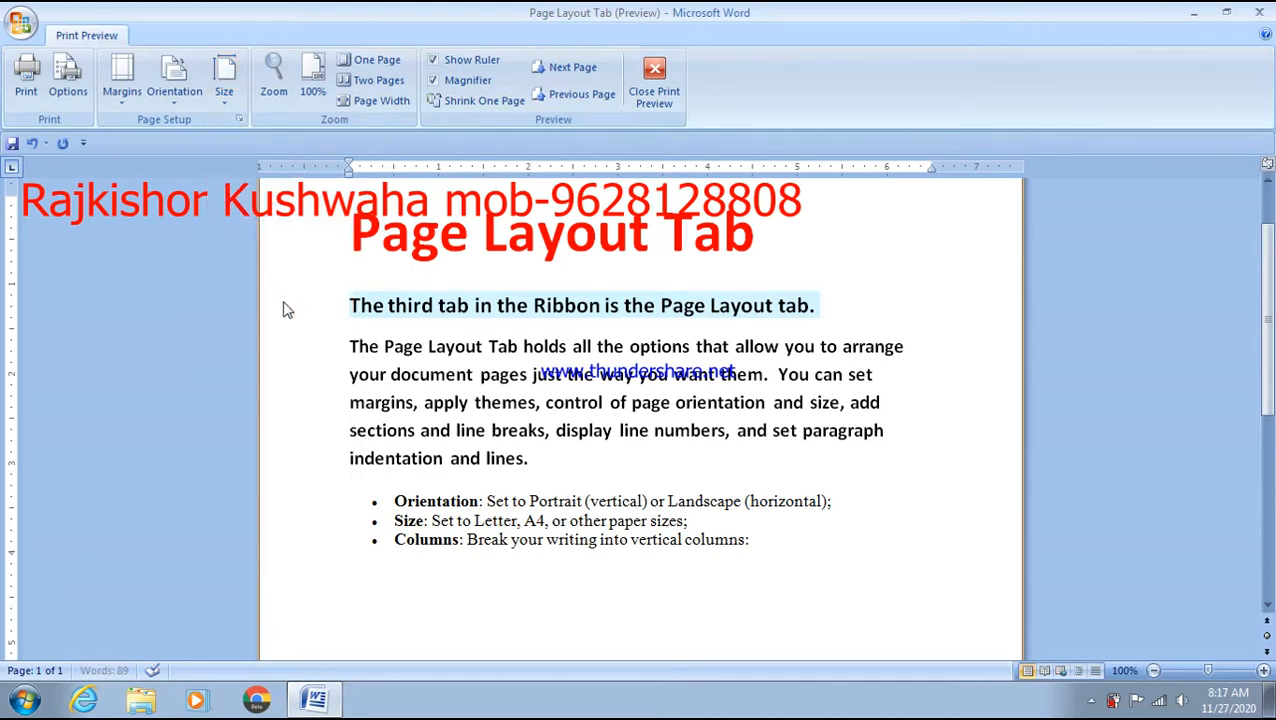
scroll(453, 332, down, 7)
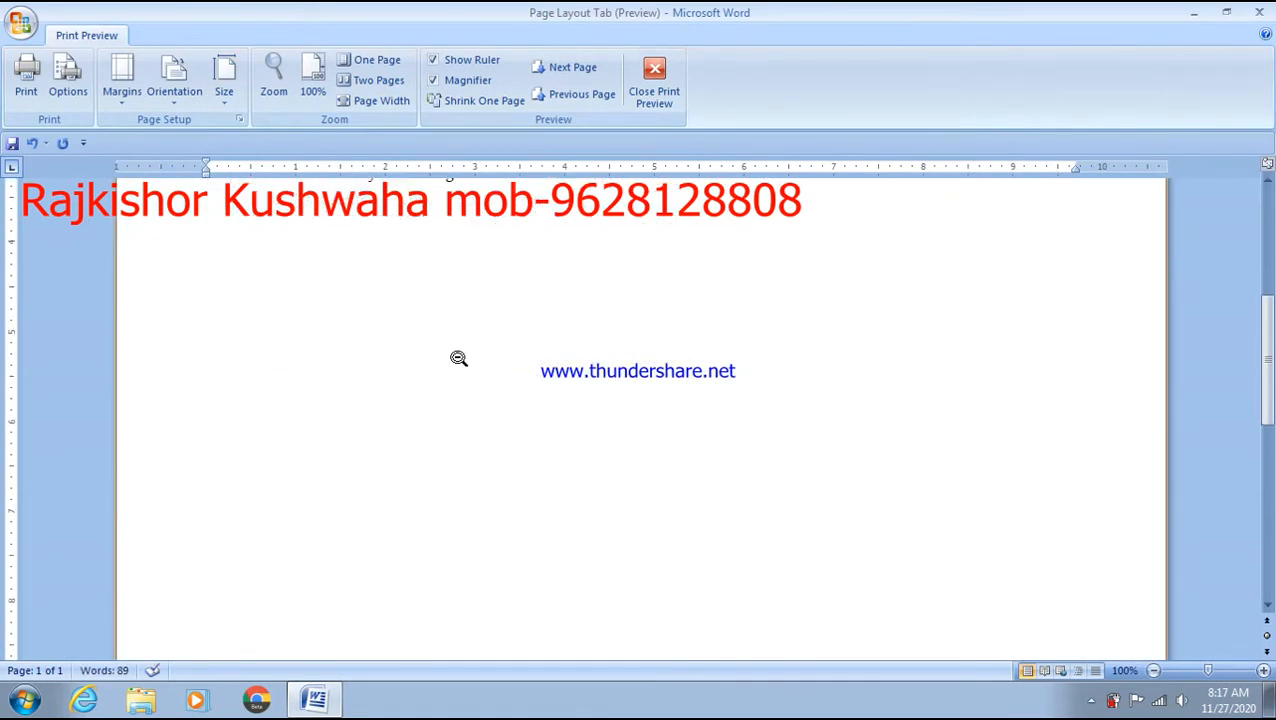
scroll(458, 358, up, 5)
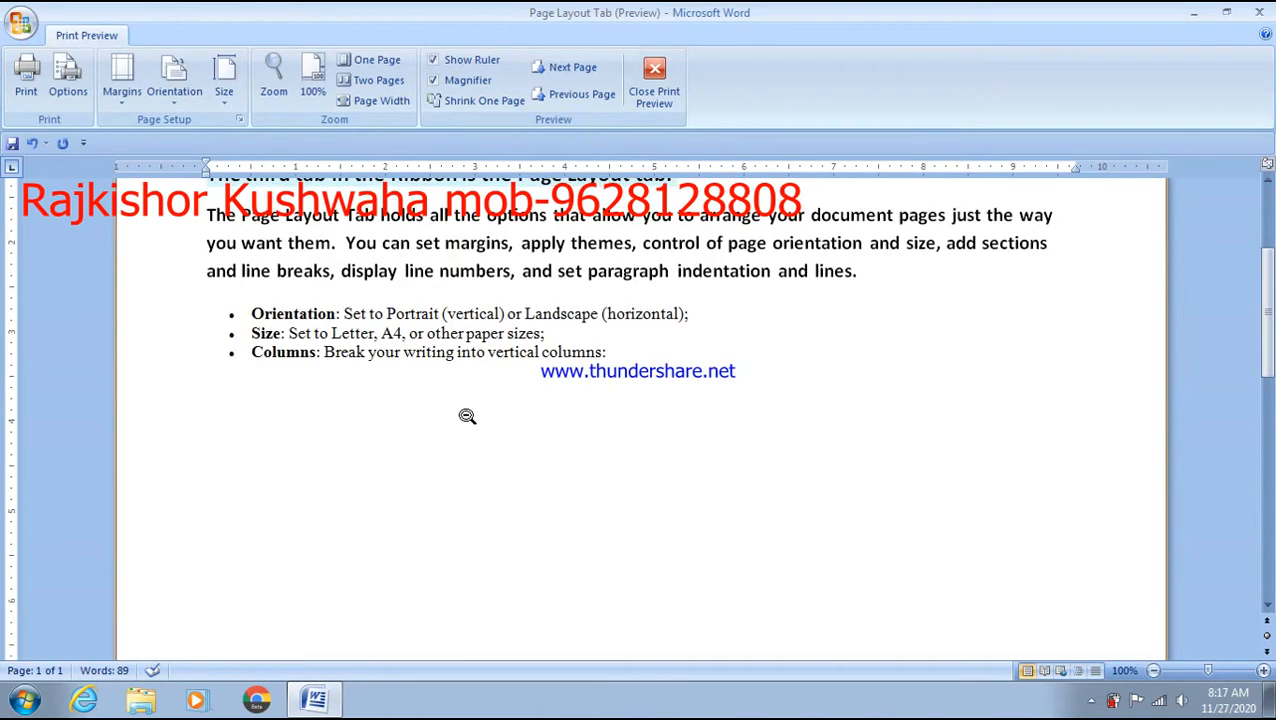
scroll(467, 416, up, 3)
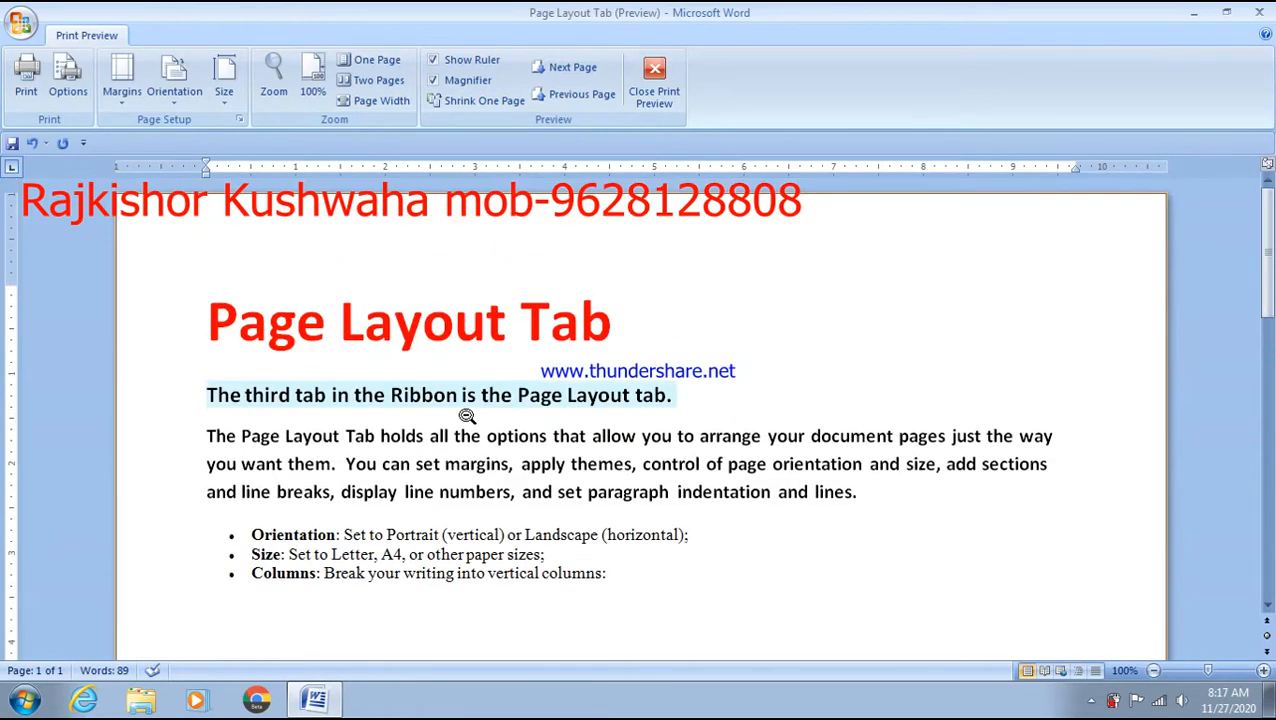
click(224, 80)
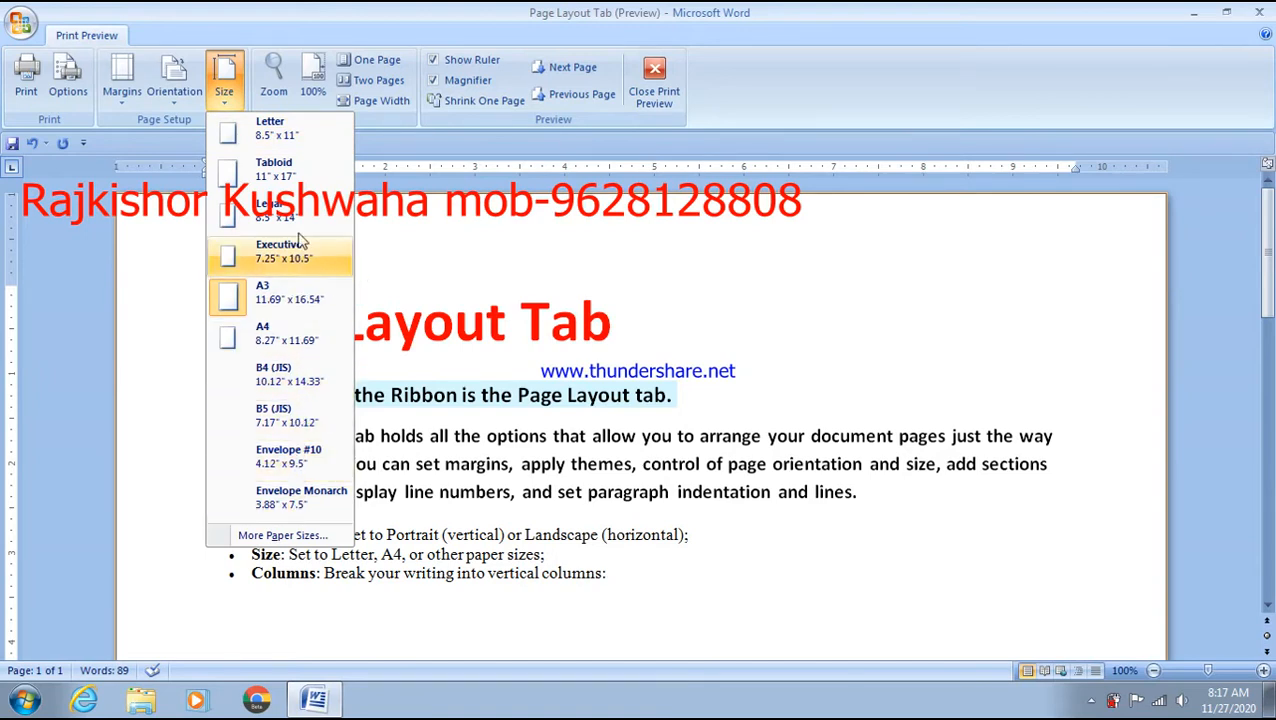
- In Page Setup, set the paper size to A4 (8.27" x 11.69") and apply it
click(283, 537)
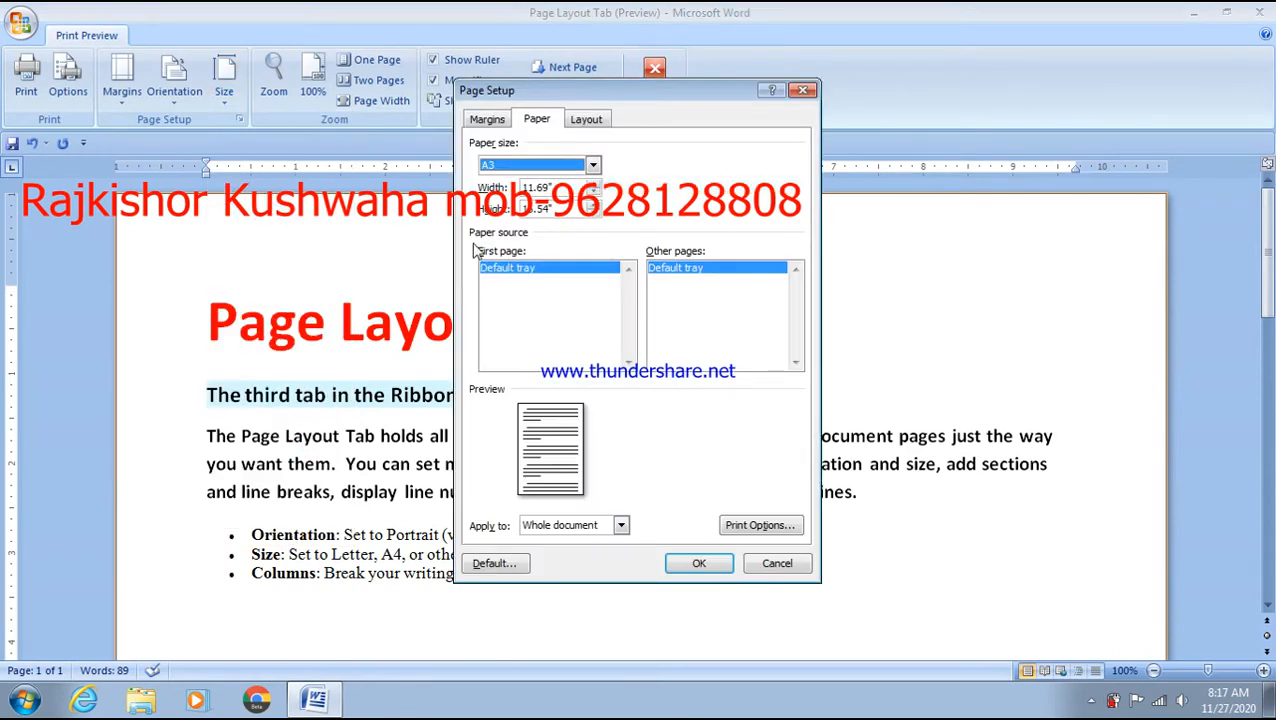
click(588, 165)
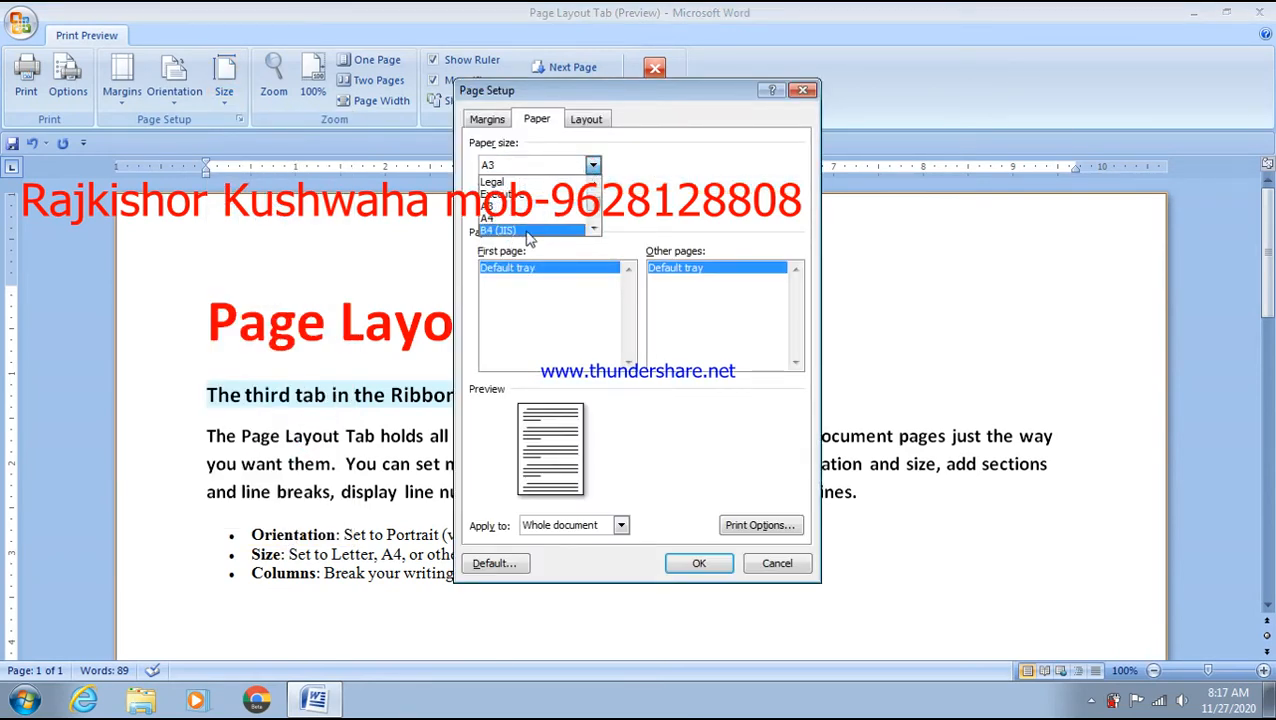
click(518, 219)
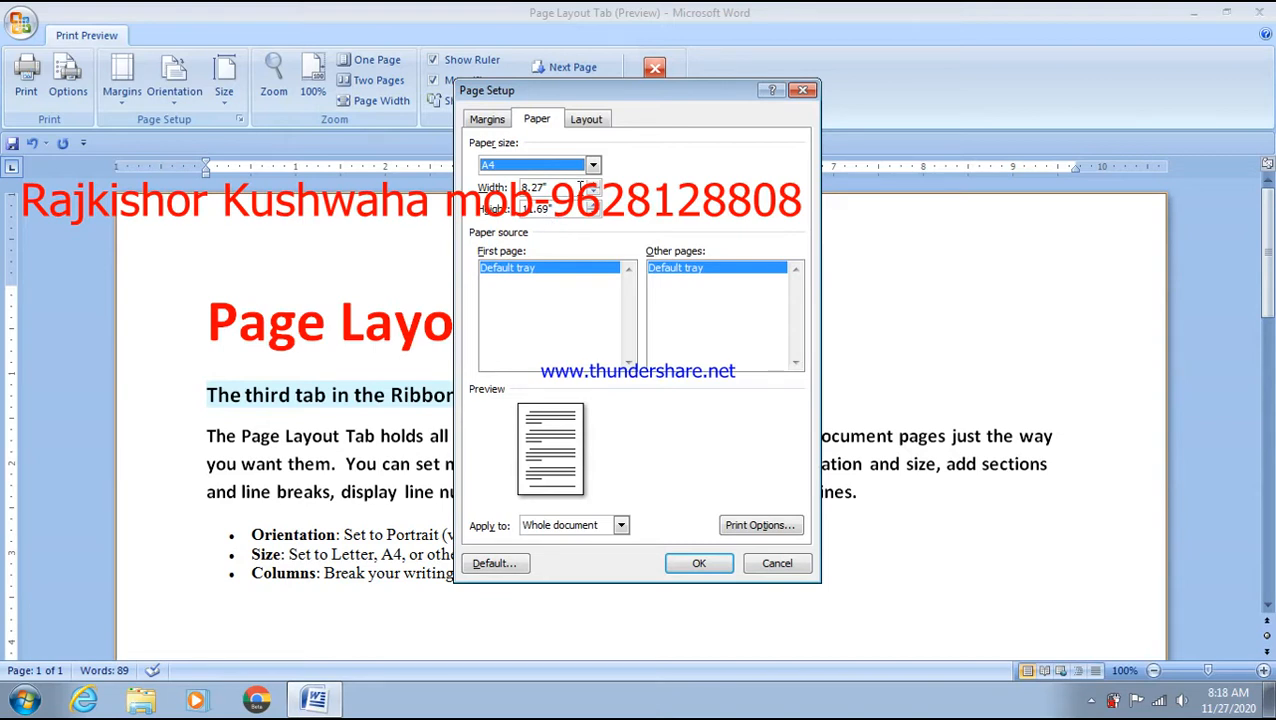
click(593, 166)
click(593, 166)
click(593, 166)
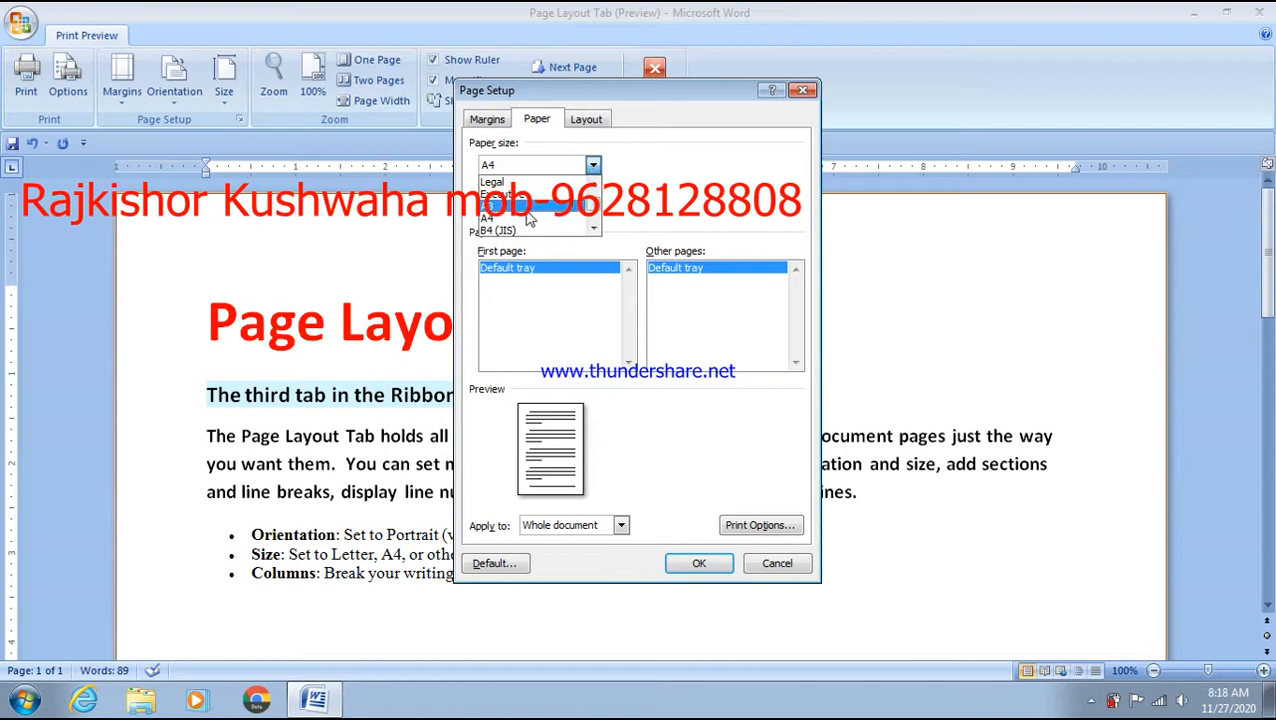
click(510, 206)
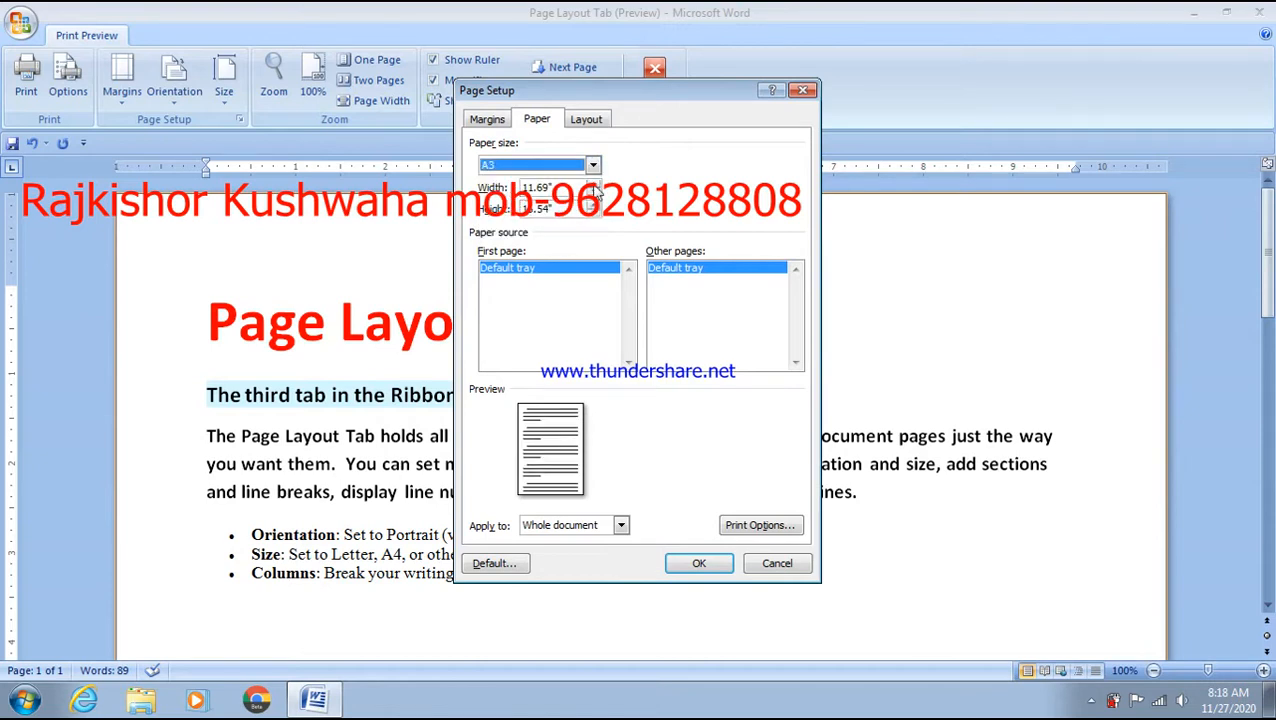
click(593, 168)
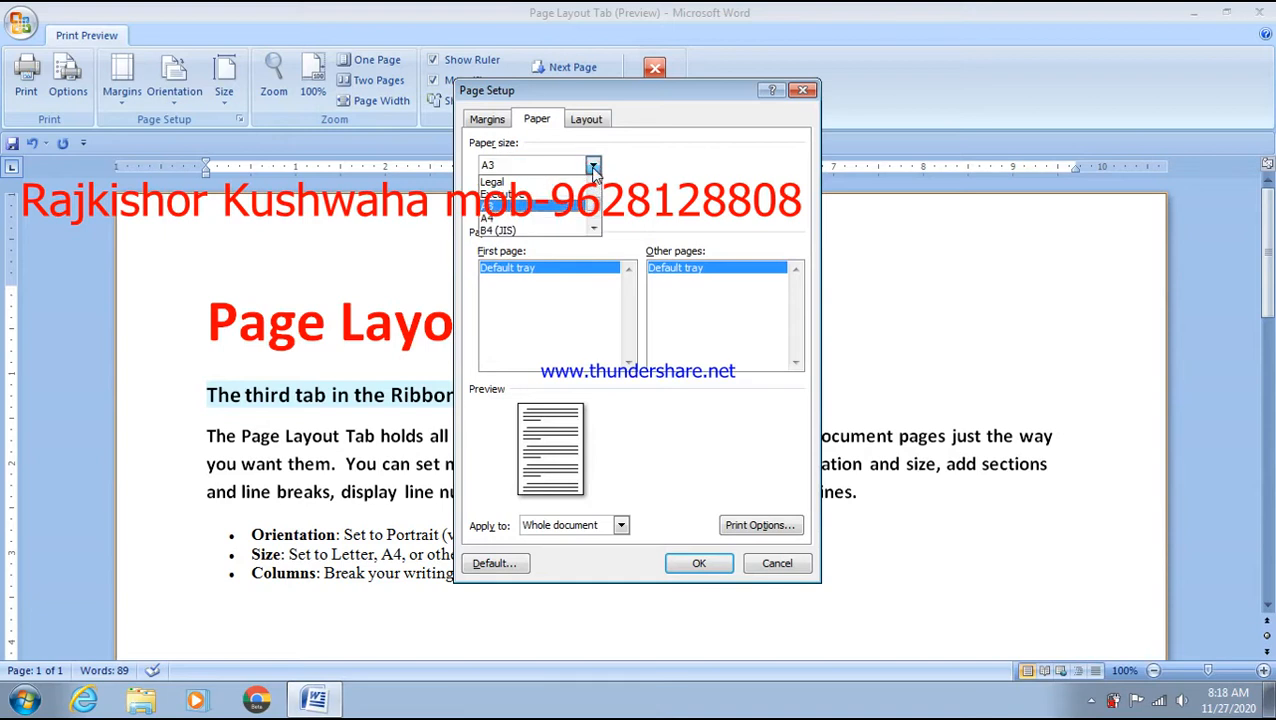
click(506, 206)
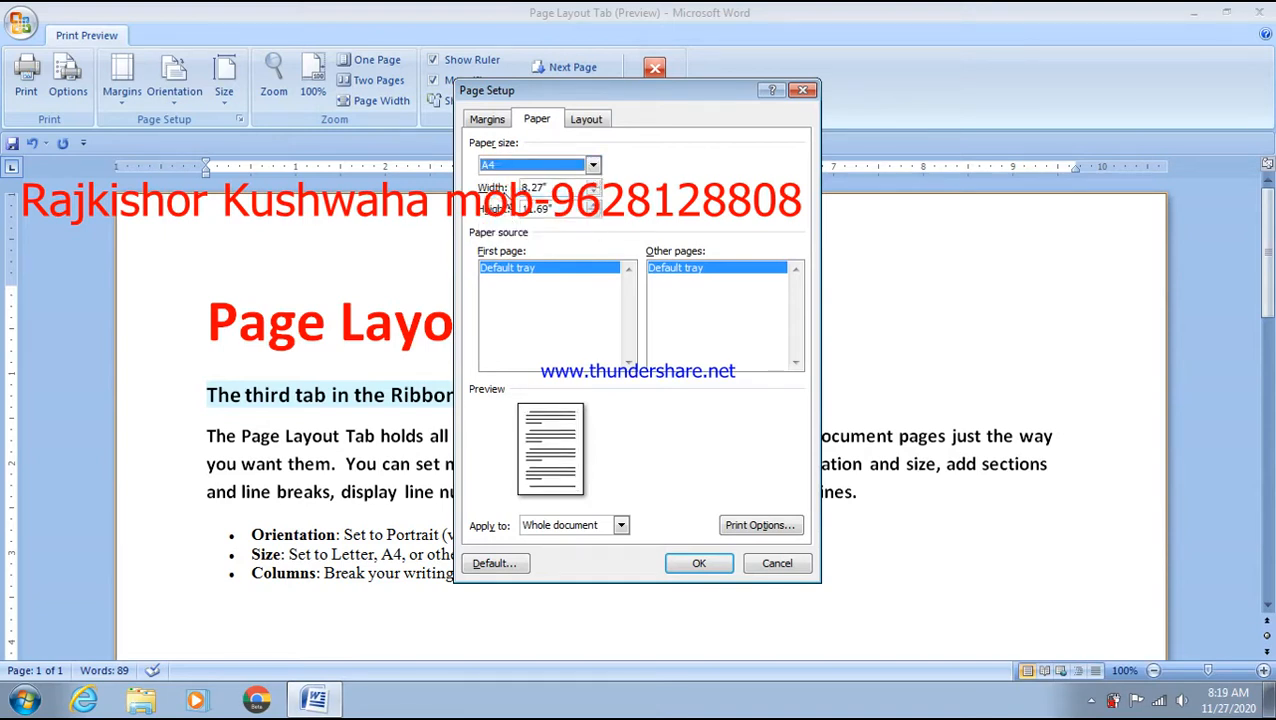
click(700, 565)
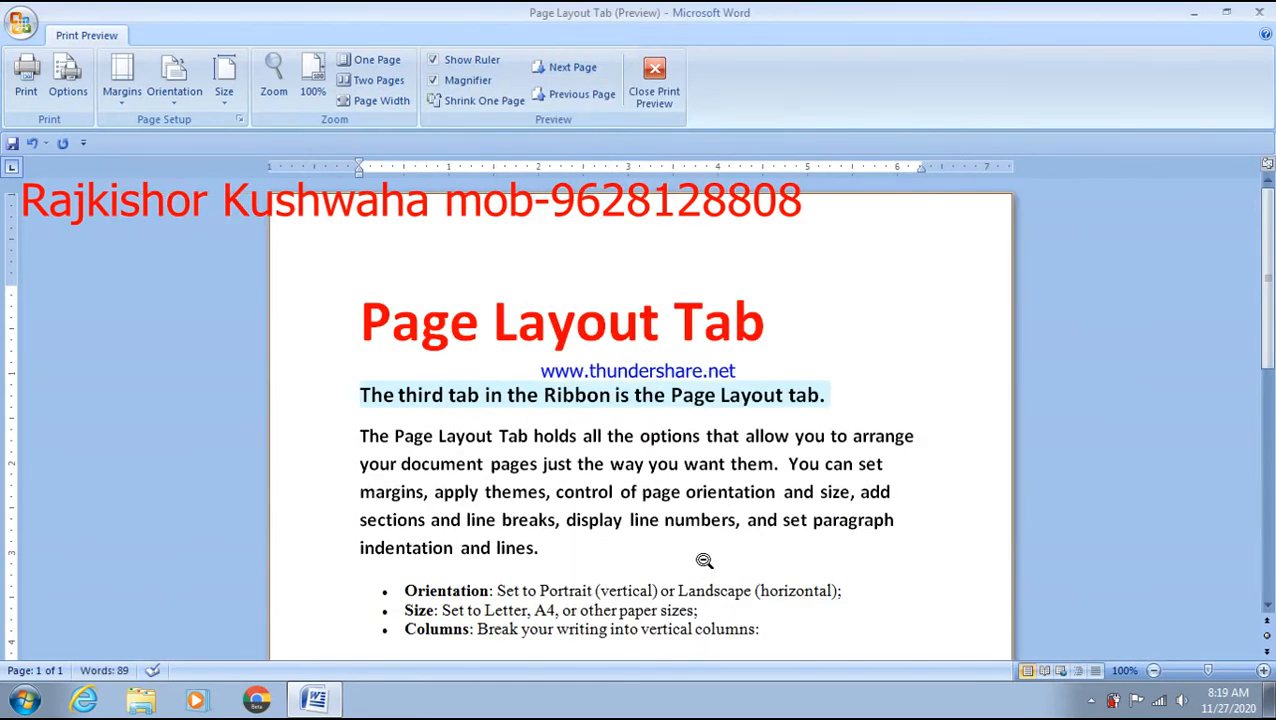
scroll(704, 561, down, 6)
scroll(739, 549, up, 10)
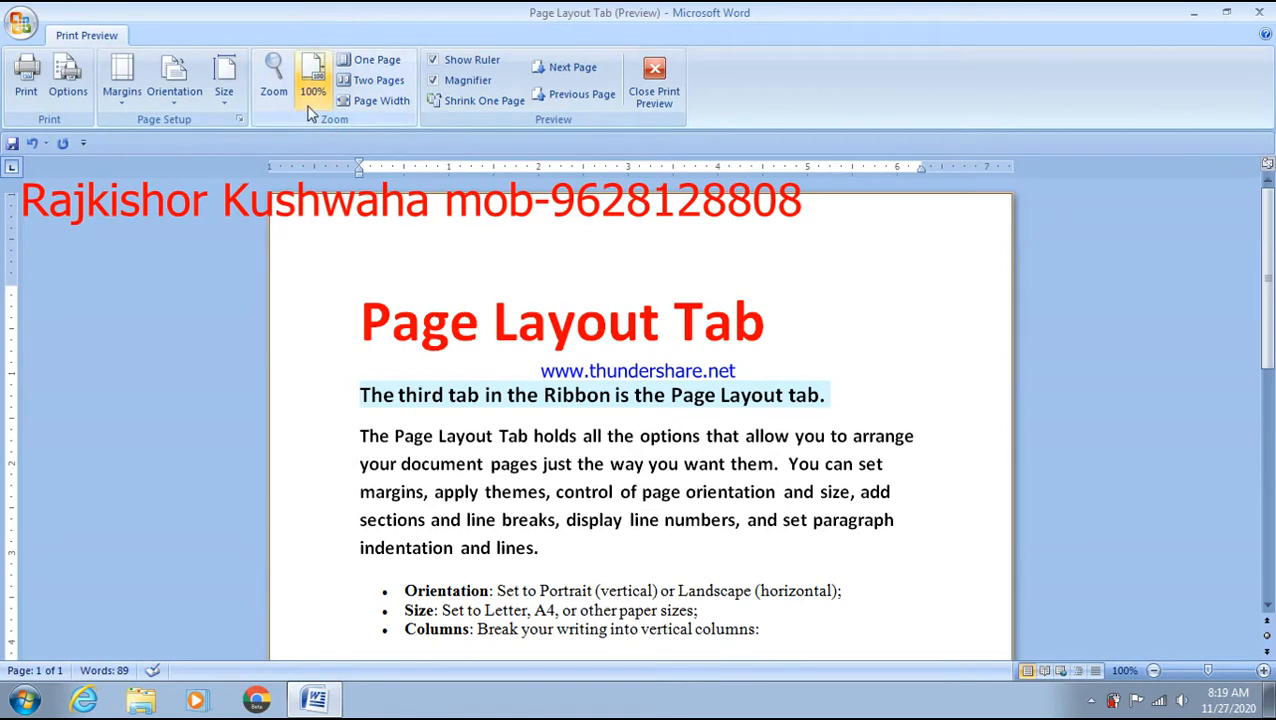
click(278, 90)
click(497, 230)
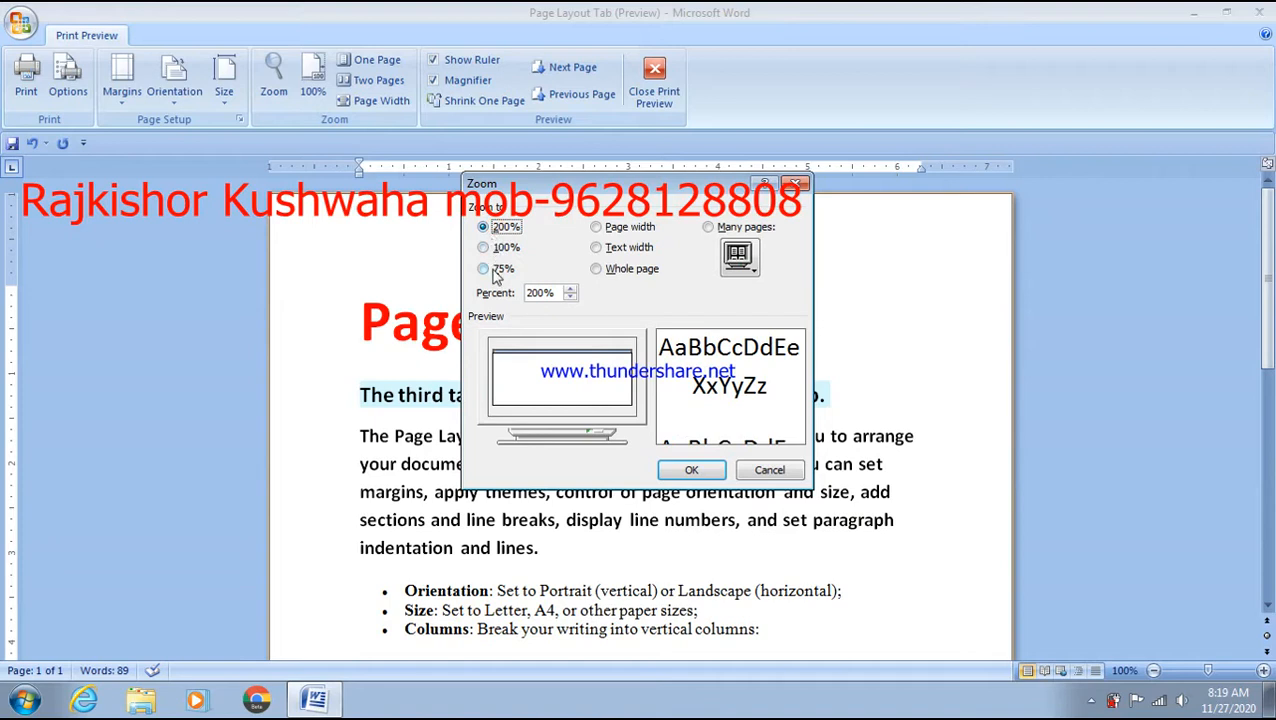
click(497, 270)
click(712, 472)
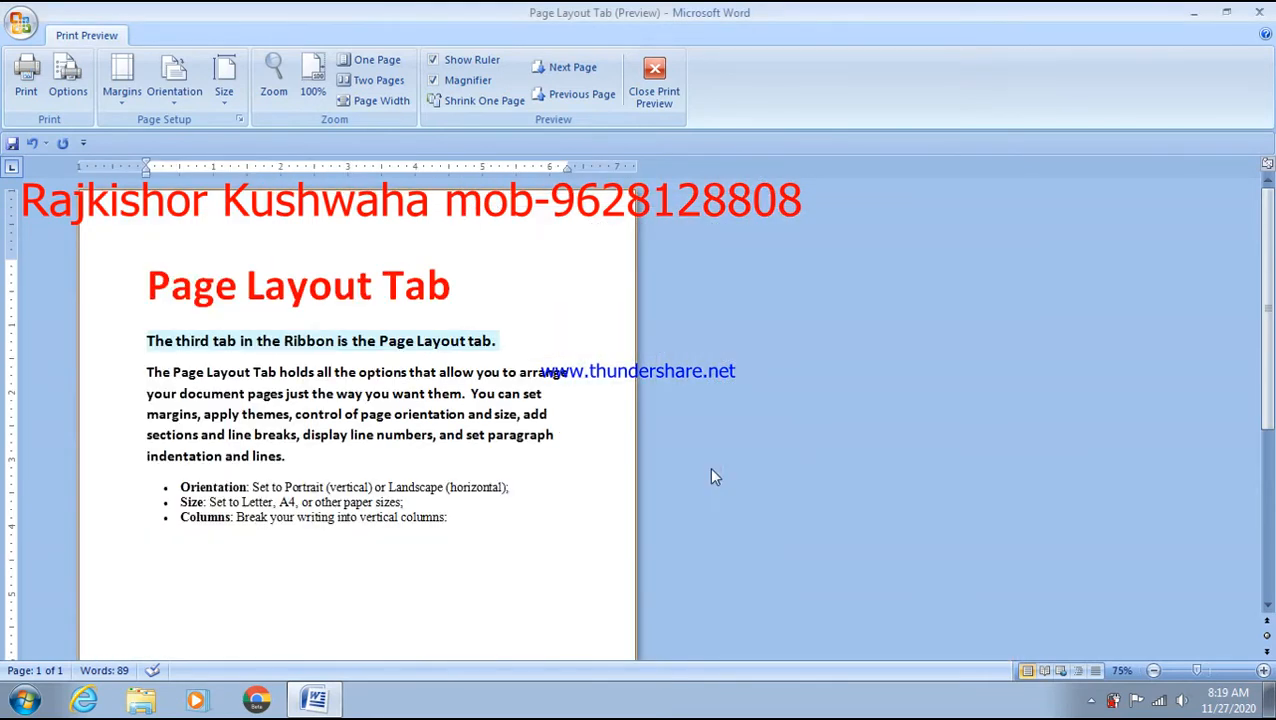
click(273, 78)
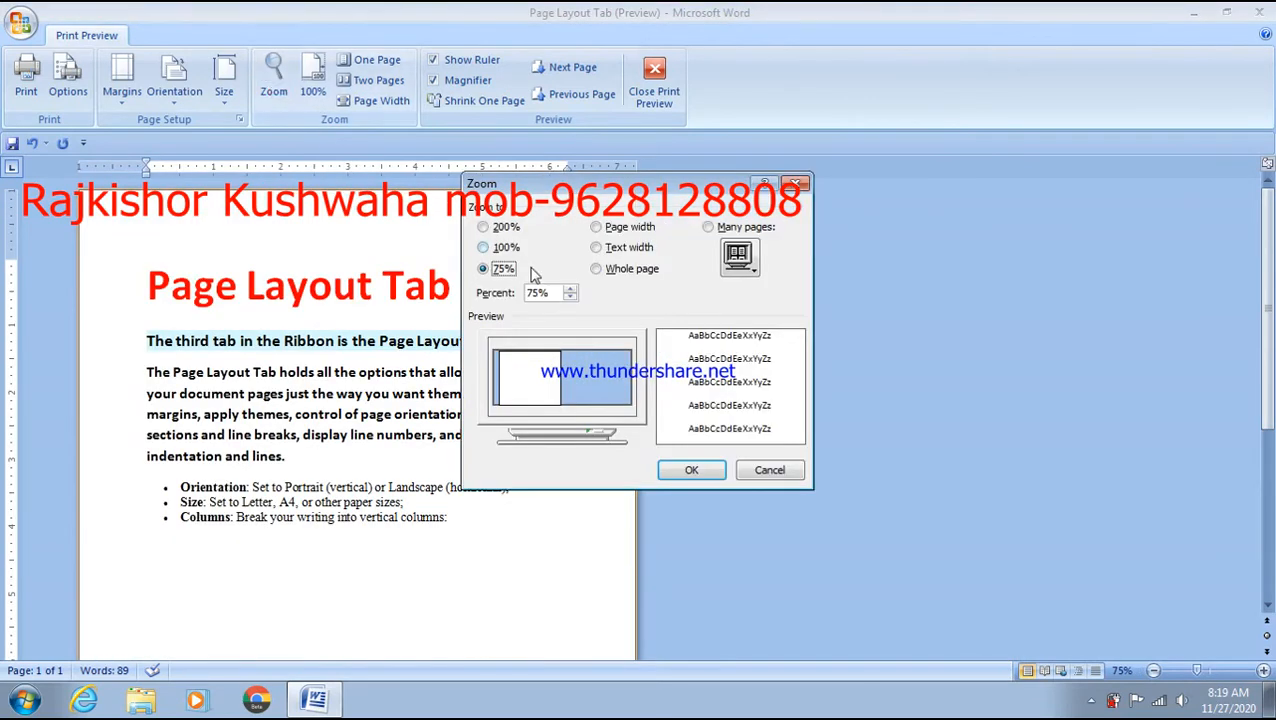
click(500, 227)
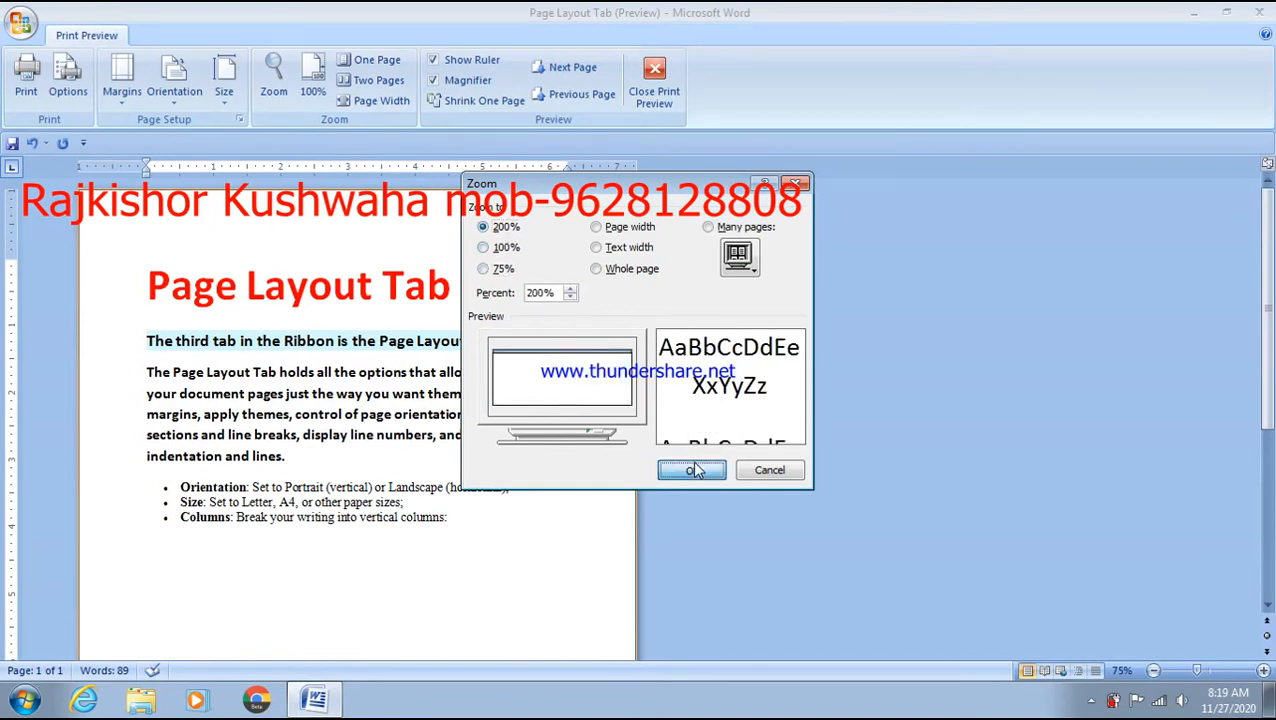
click(692, 470)
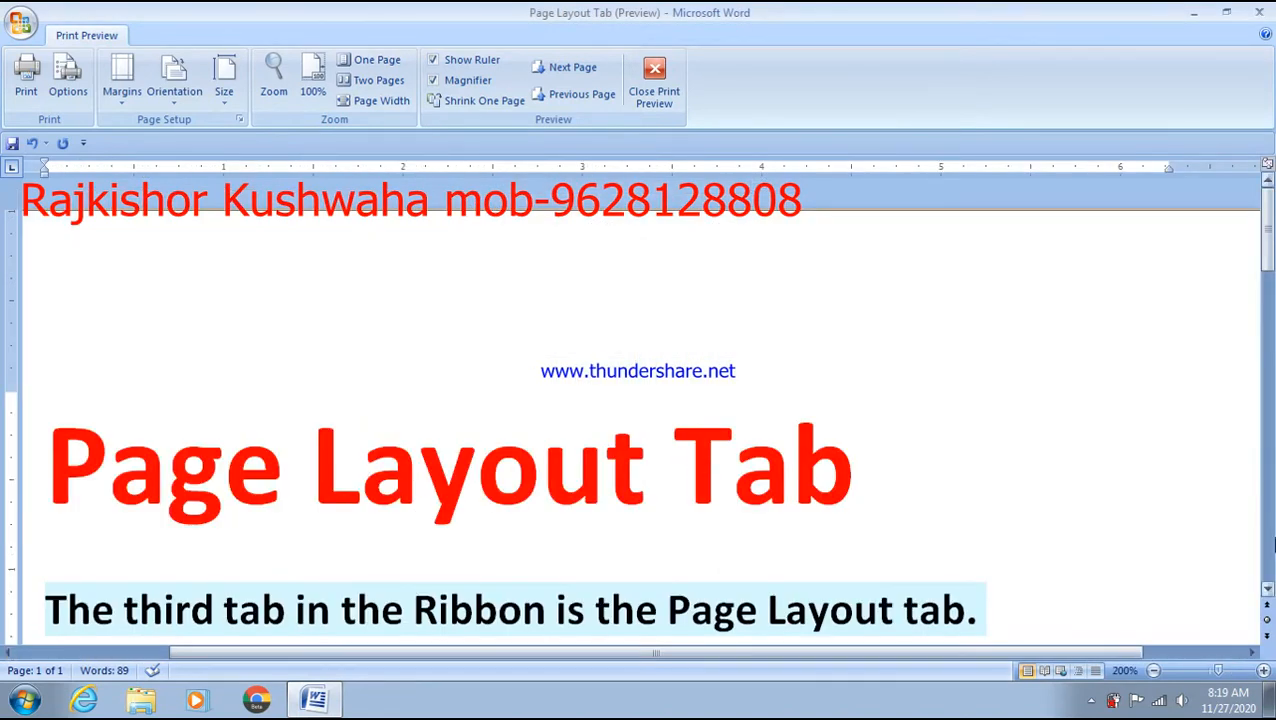
click(1262, 672)
click(1262, 672)
click(1262, 672)
click(1262, 672)
click(1262, 672)
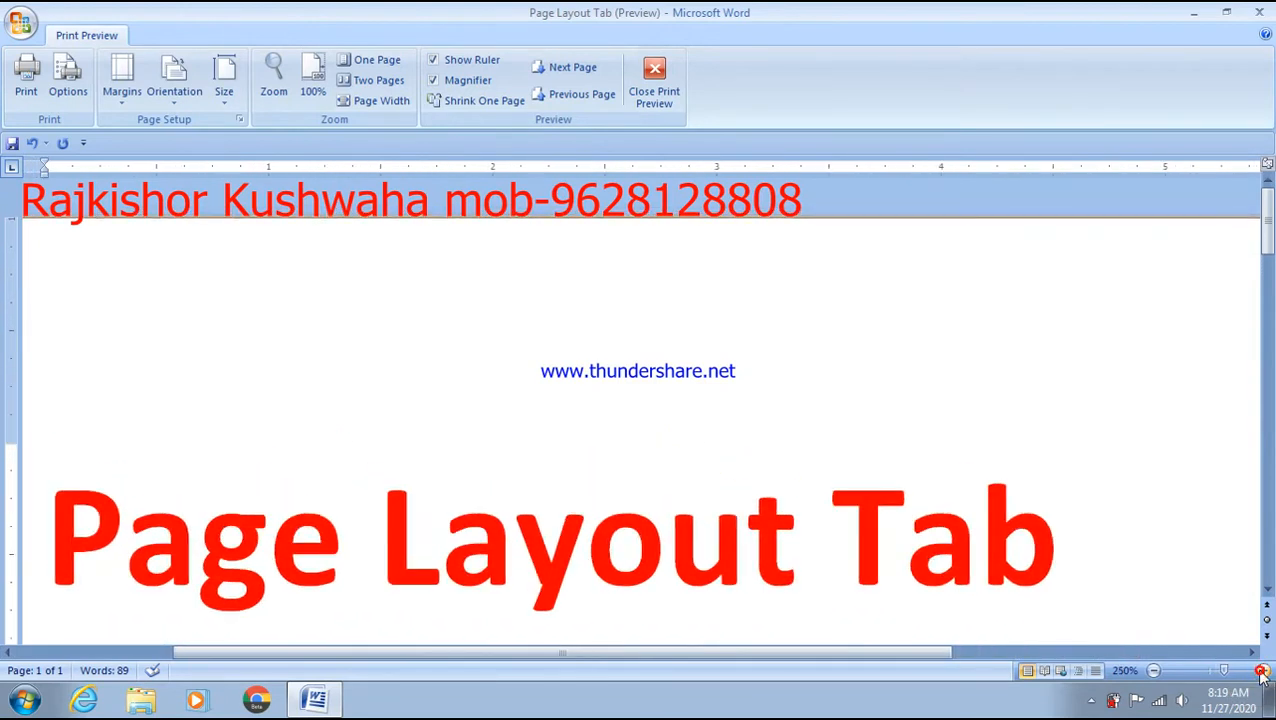
click(1262, 672)
click(1262, 672)
click(1262, 672)
click(1262, 672)
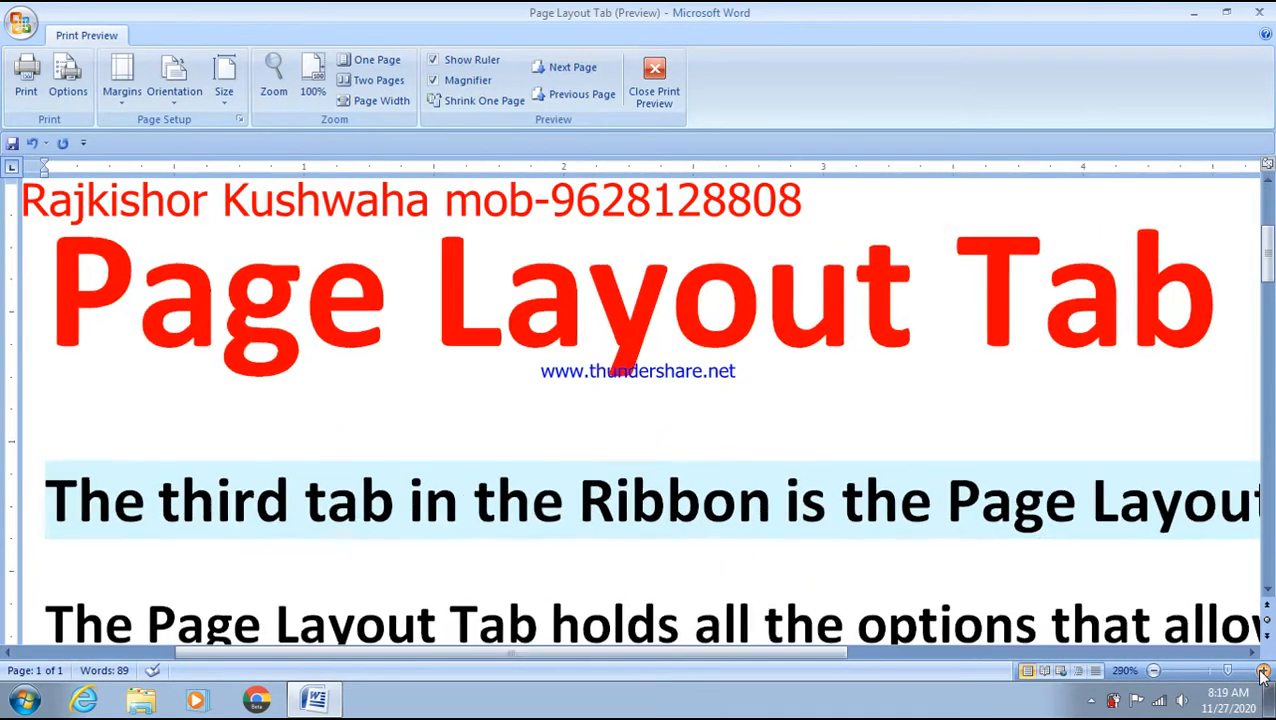
click(1262, 672)
click(1262, 672)
click(1262, 672)
click(1262, 672)
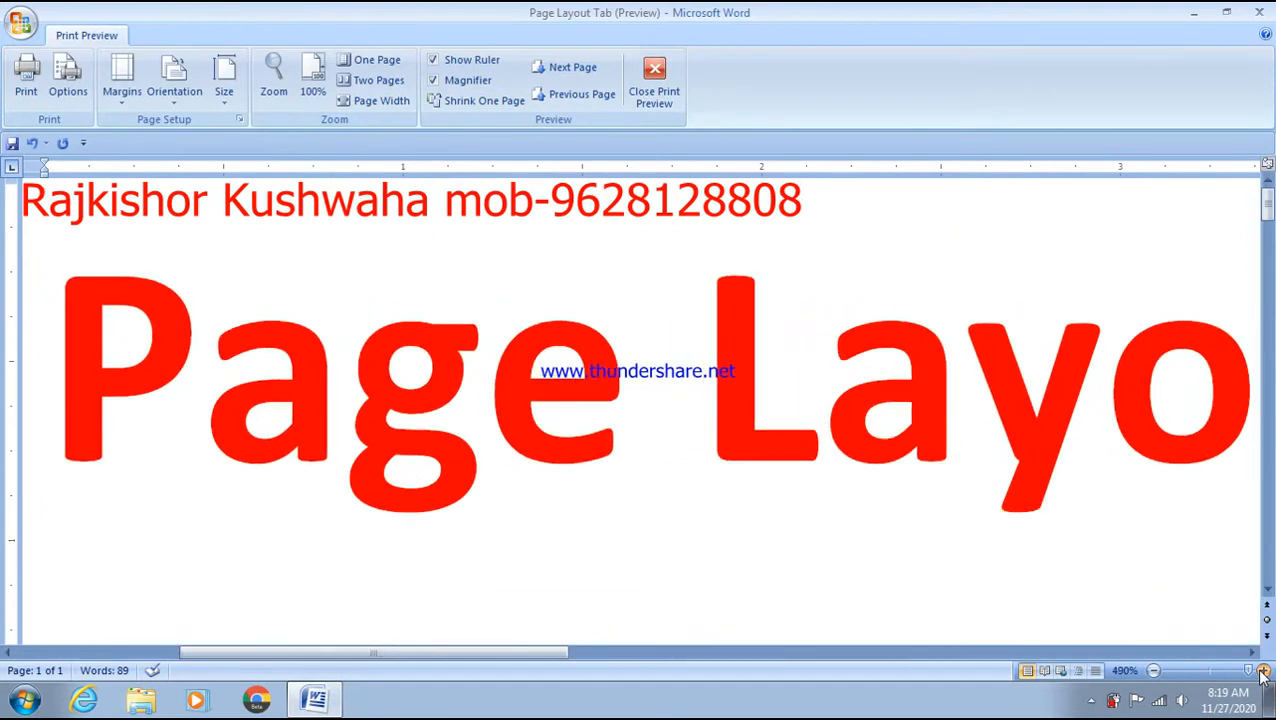
click(1262, 672)
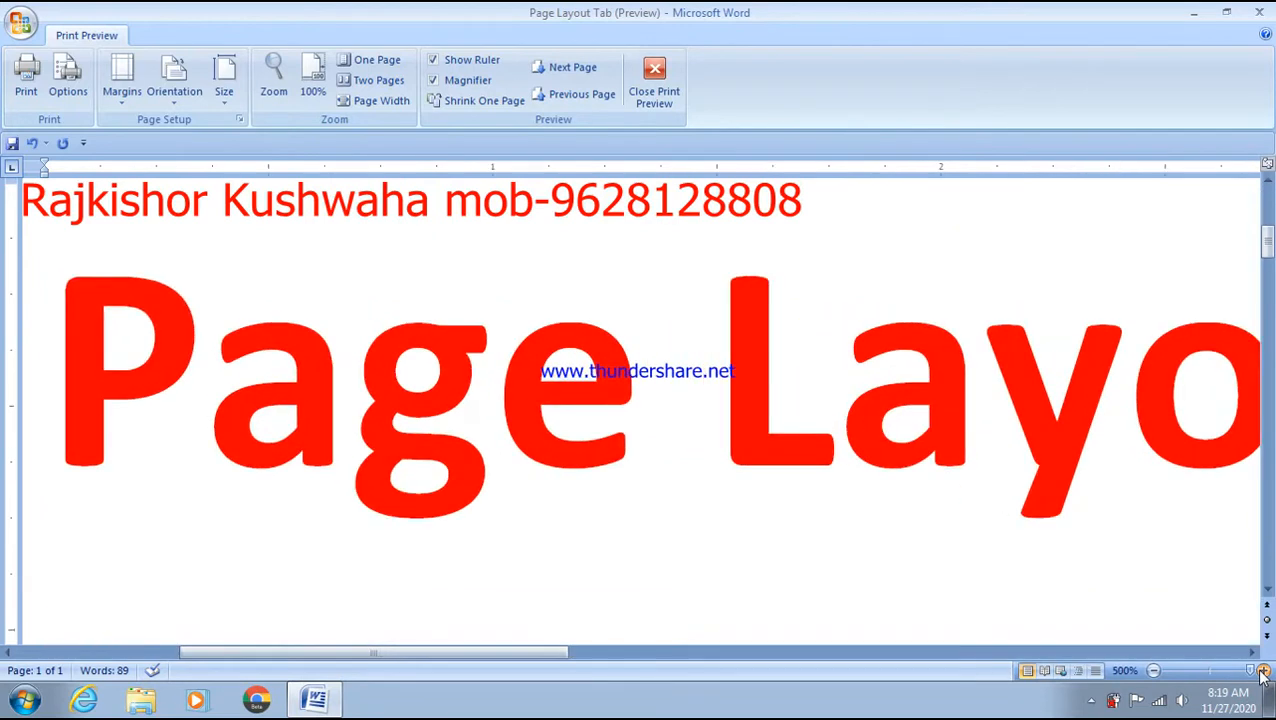
click(1154, 671)
click(1154, 671)
click(1154, 671)
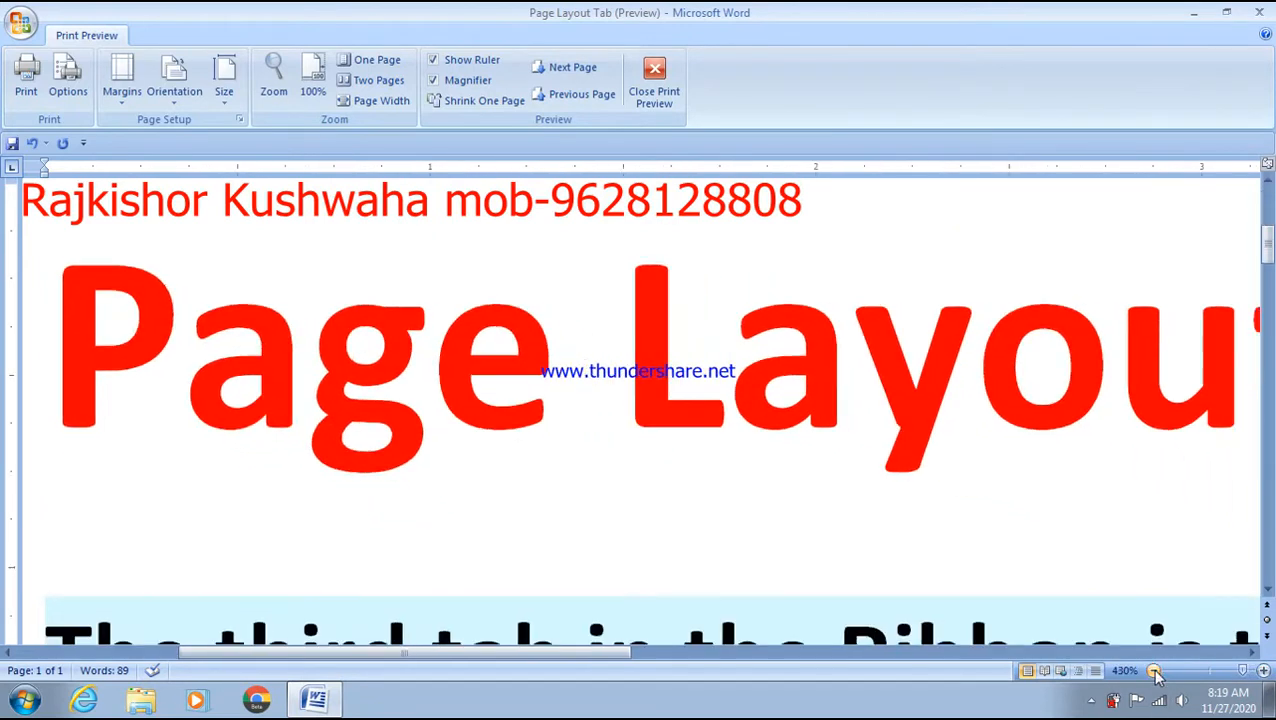
click(1154, 671)
click(1154, 671)
click(1154, 671)
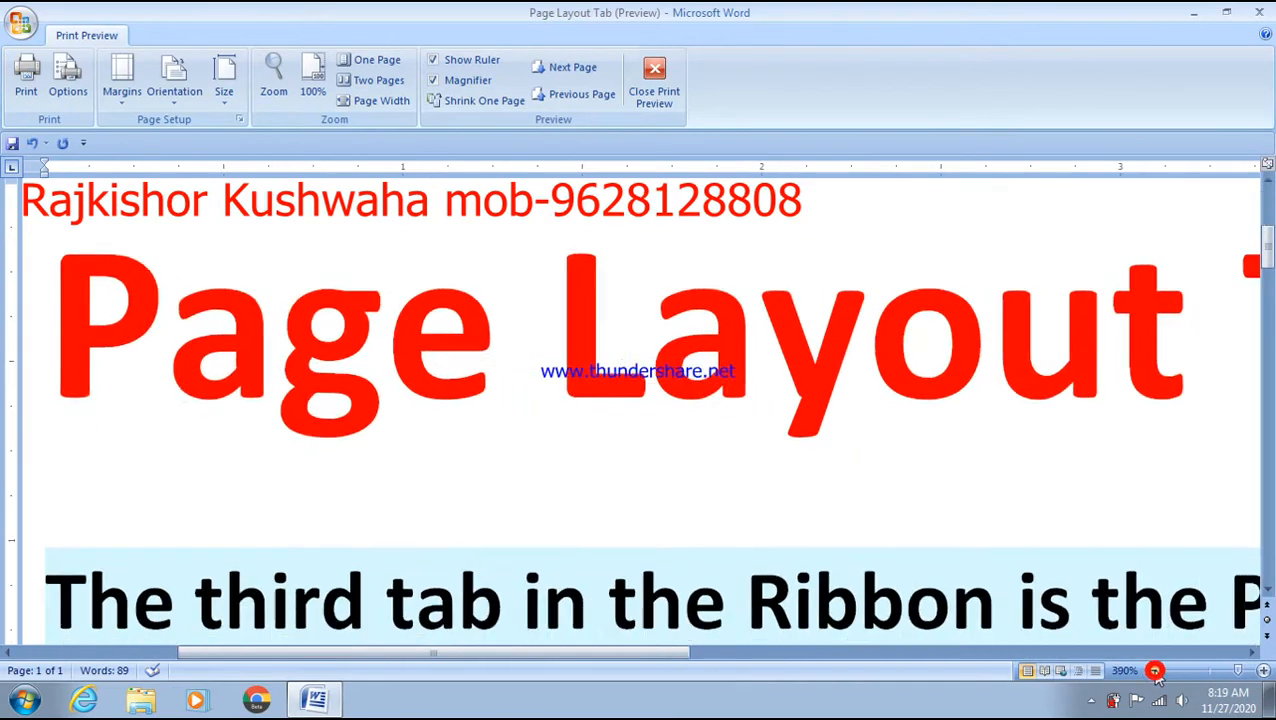
click(1154, 671)
click(1154, 671)
click(1154, 671)
click(1154, 671)
click(1154, 671)
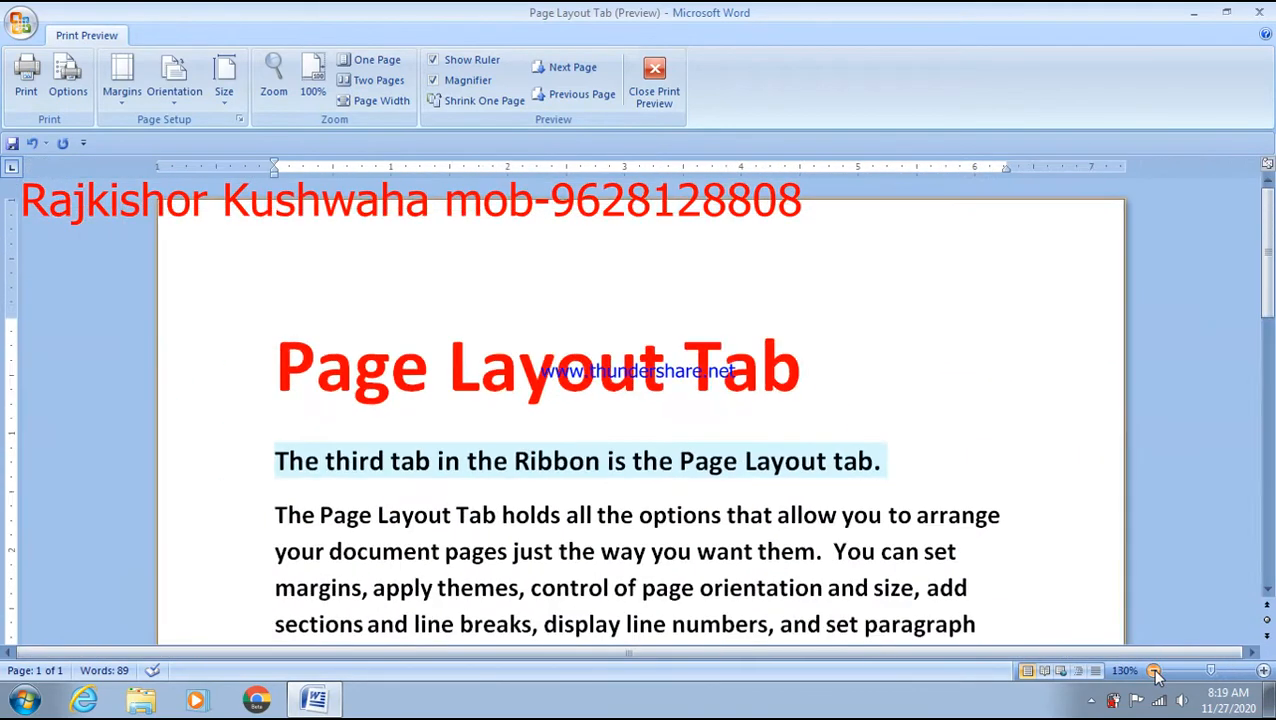
click(1154, 671)
click(1154, 671)
click(1154, 671)
click(1154, 671)
click(1154, 671)
click(1154, 671)
click(1154, 671)
click(1155, 671)
click(1155, 671)
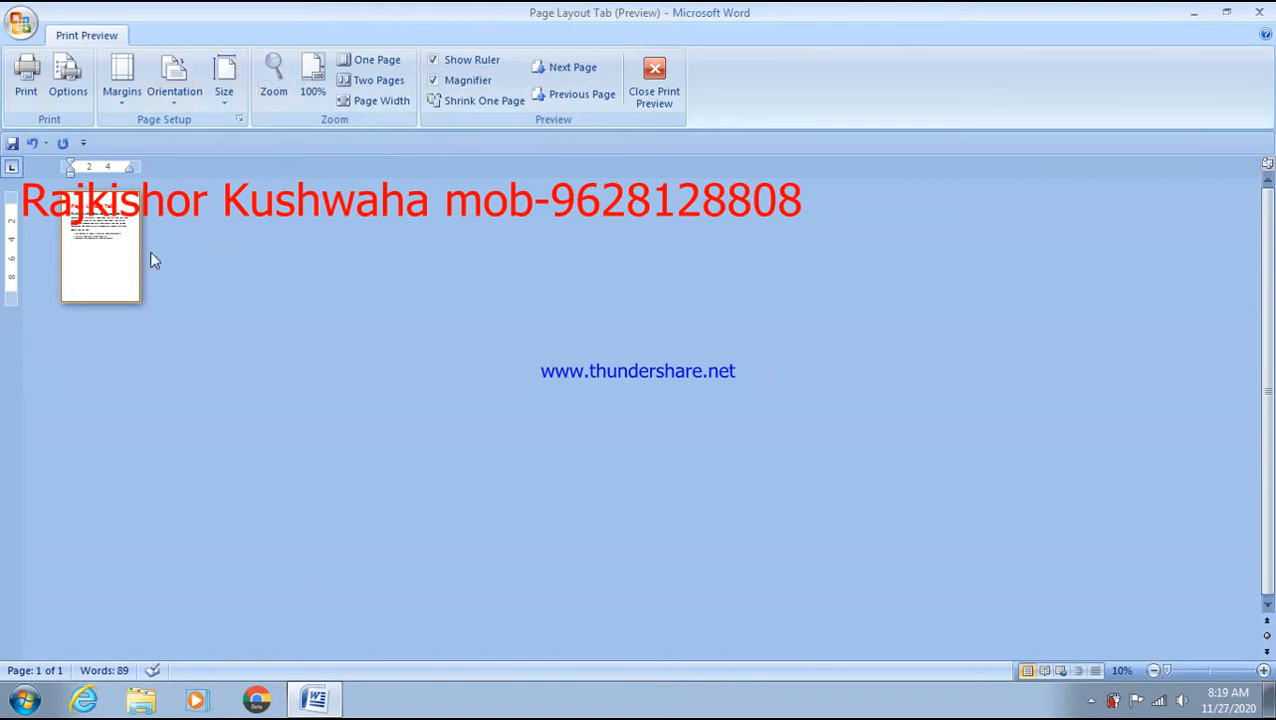
click(1209, 673)
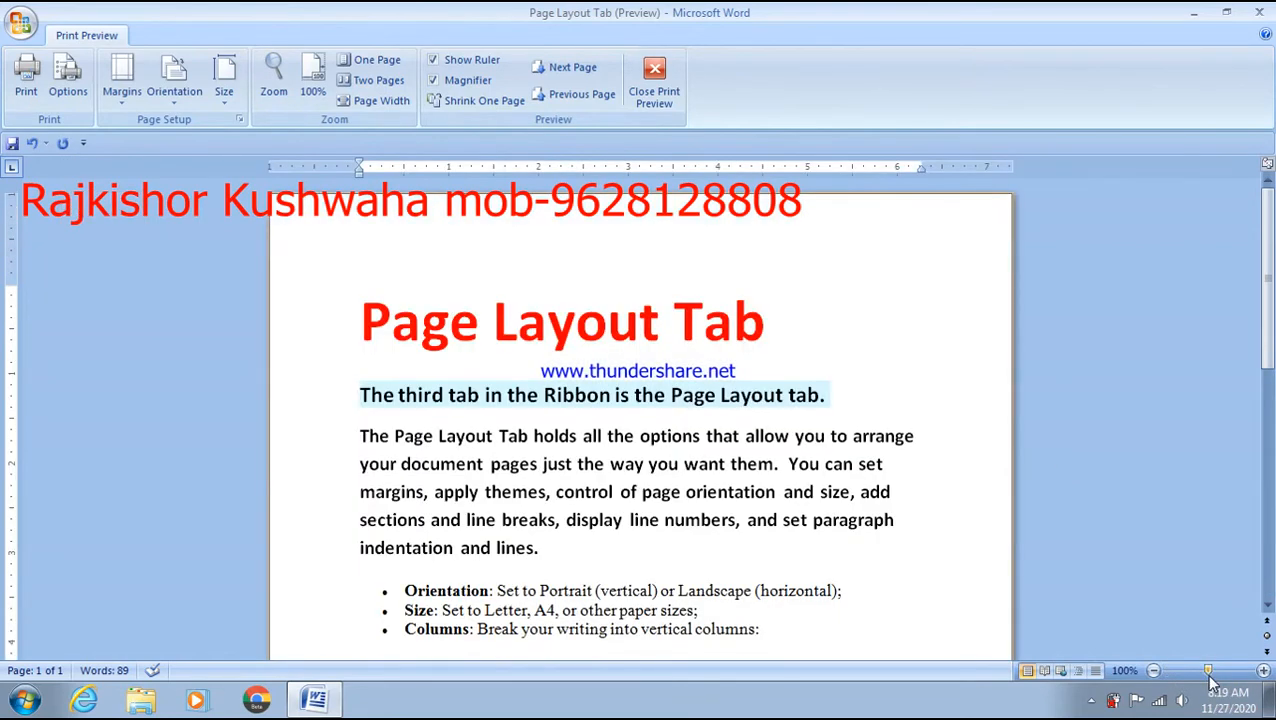
click(1263, 671)
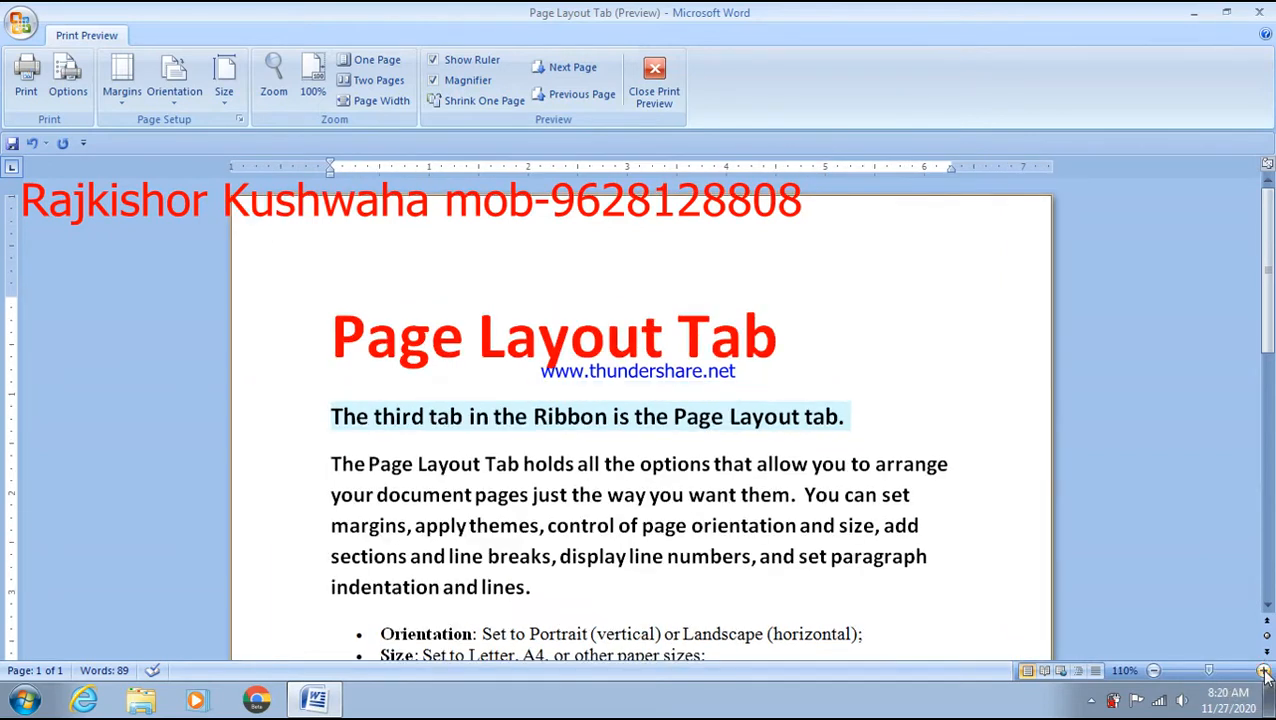
click(1264, 671)
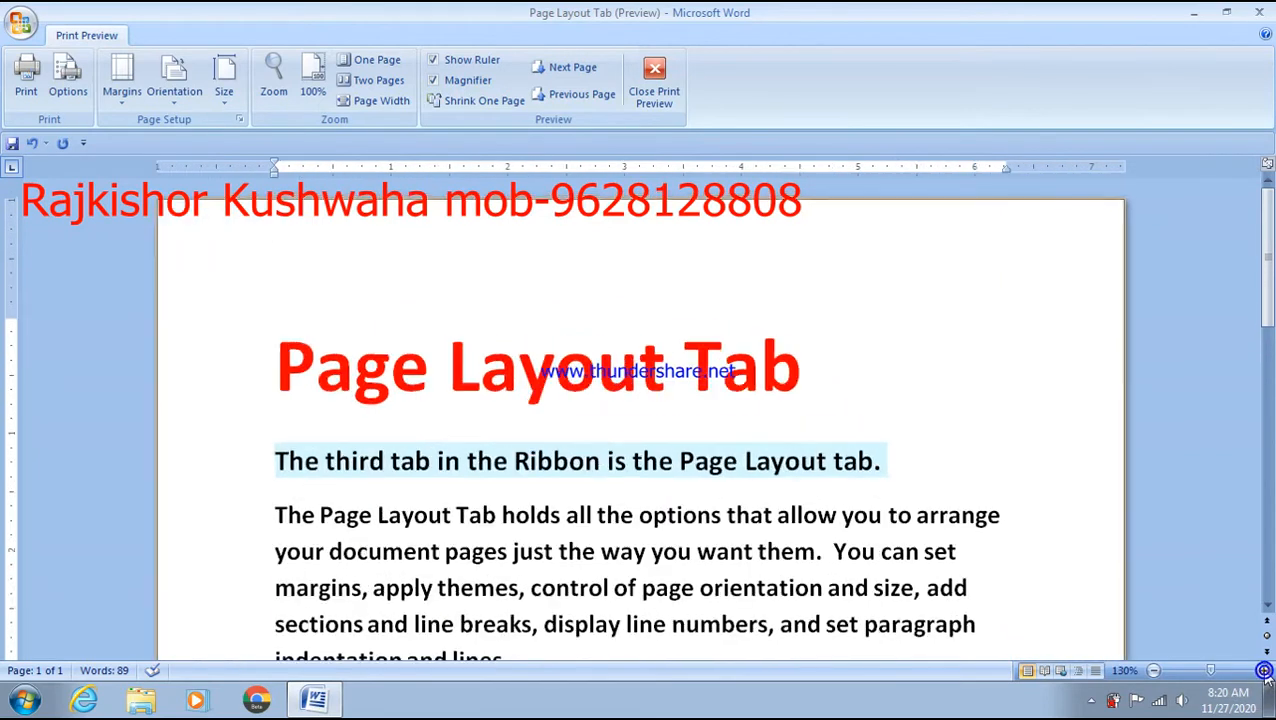
click(1264, 671)
click(1264, 671)
click(1264, 671)
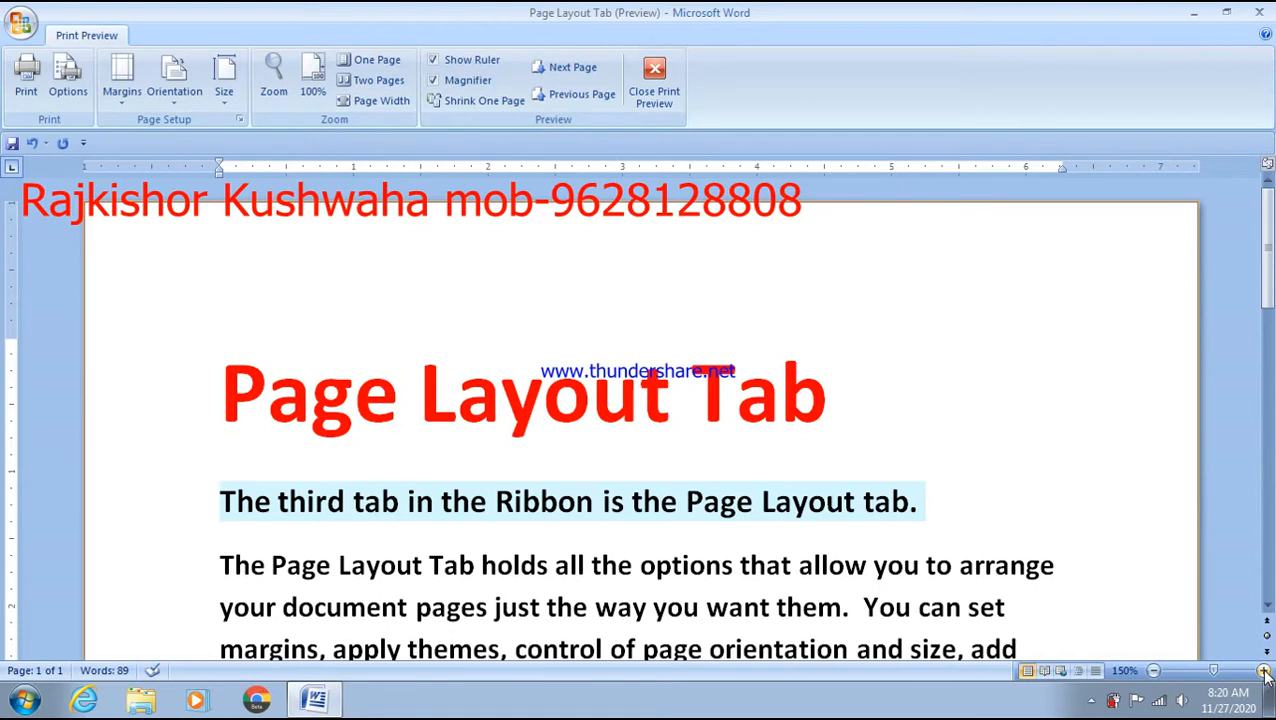
click(670, 393)
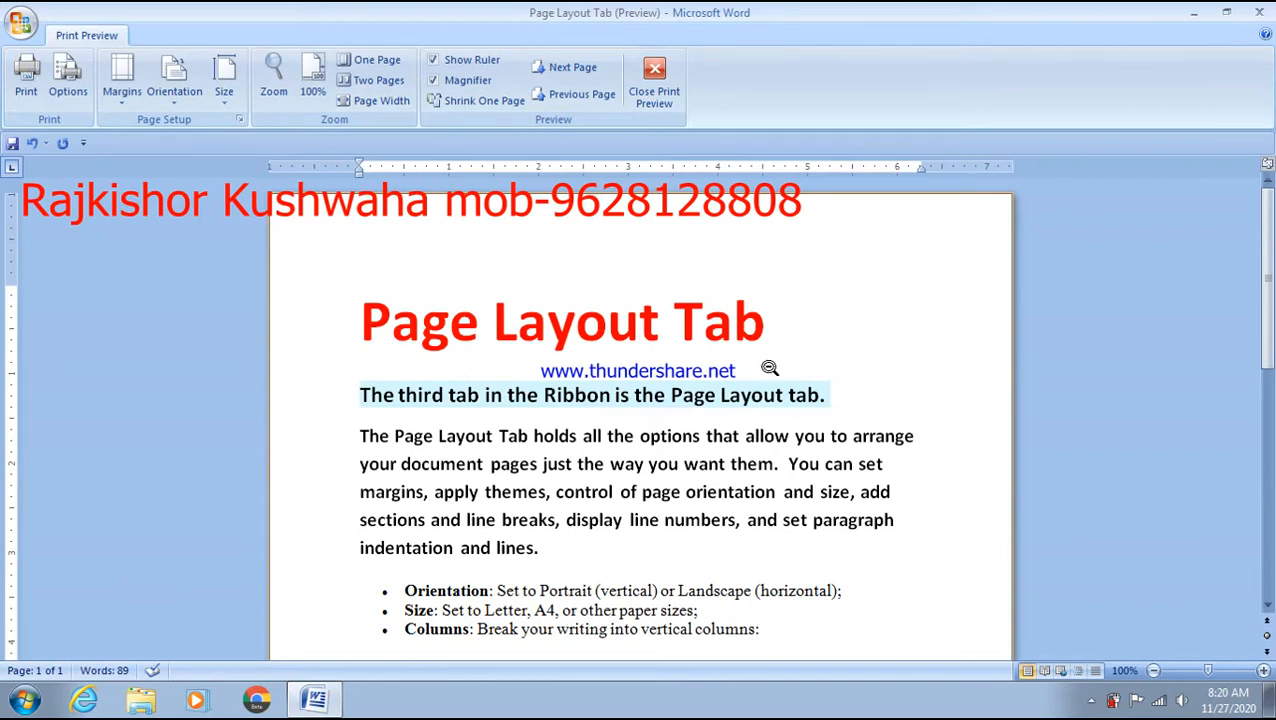
scroll(722, 432, down, 1)
click(468, 328)
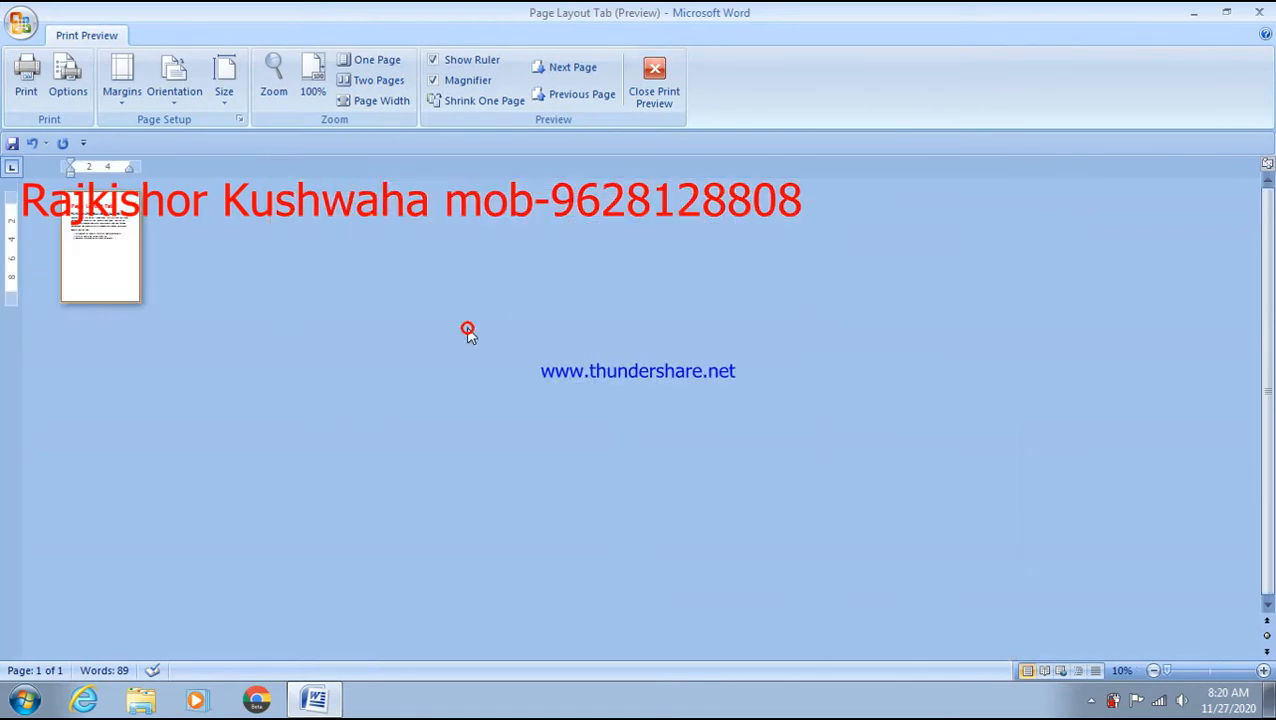
- Close Print Preview and select the body text from 'The third tab' to the document end
click(654, 80)
scroll(200, 336, down, 3)
drag(243, 328, 483, 686)
drag(694, 463, 230, 178)
double_click(350, 156)
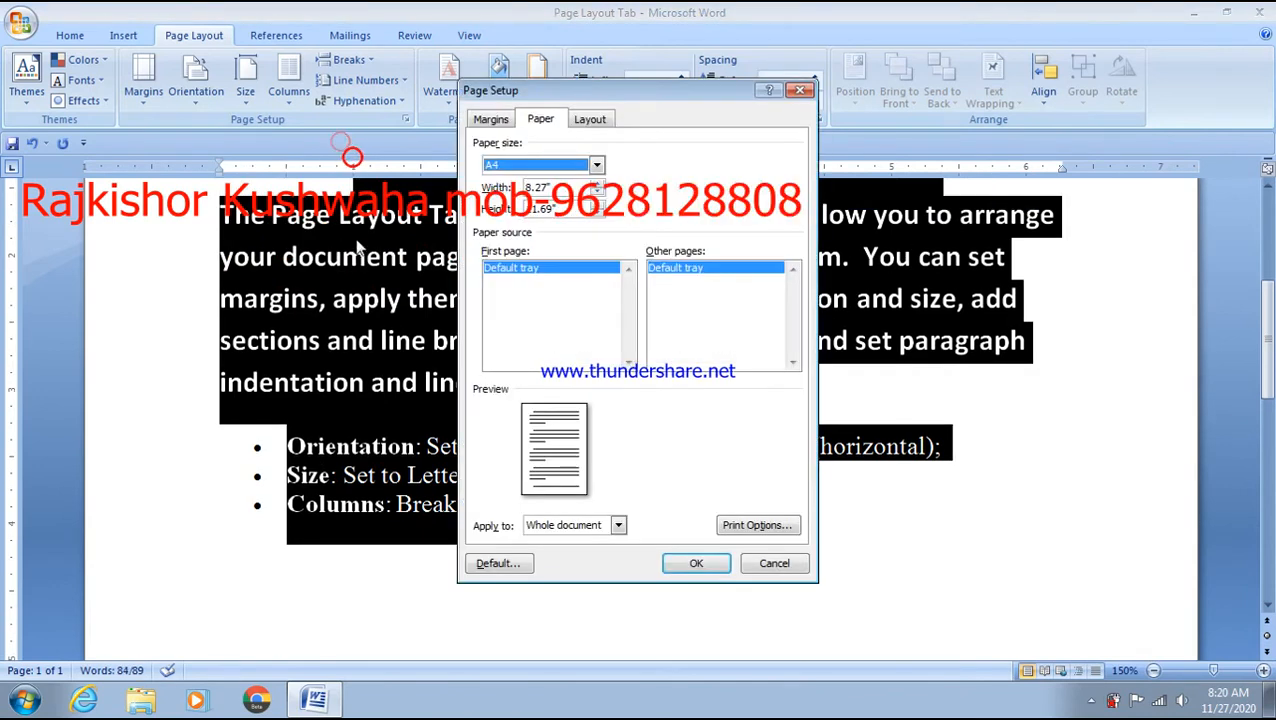
key(Escape)
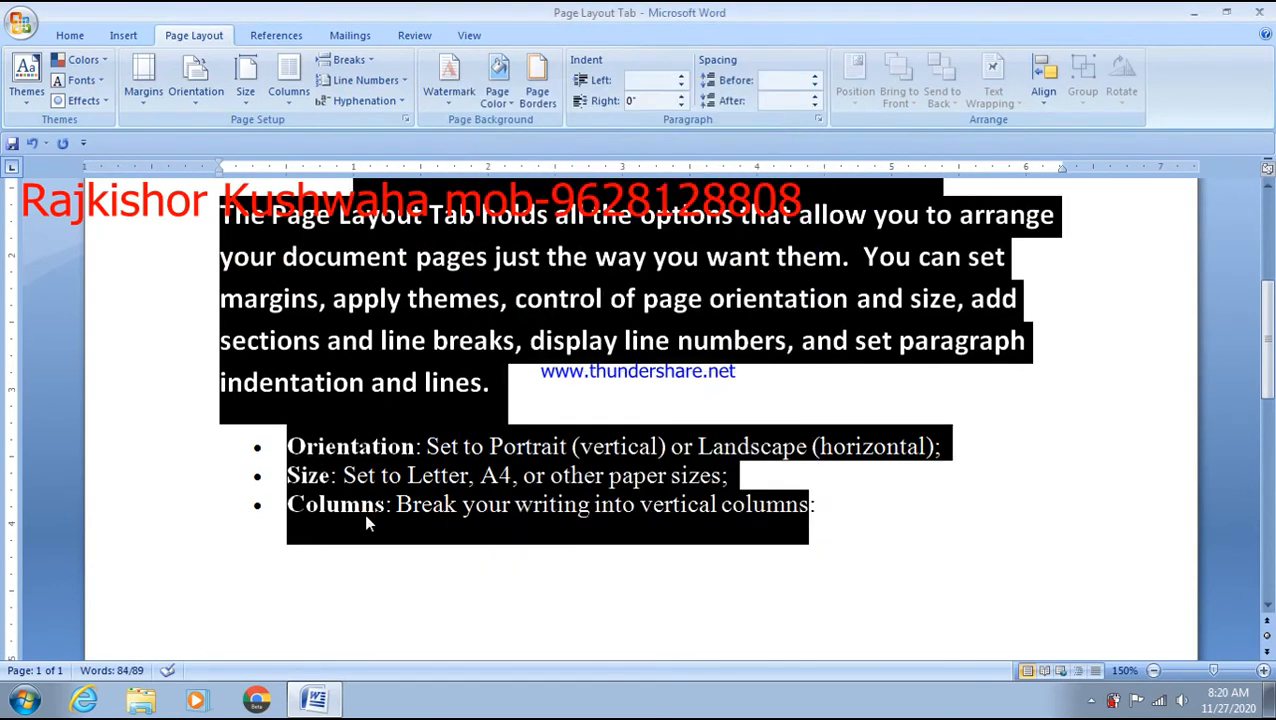
key(shift+Up)
key(shift+Up)
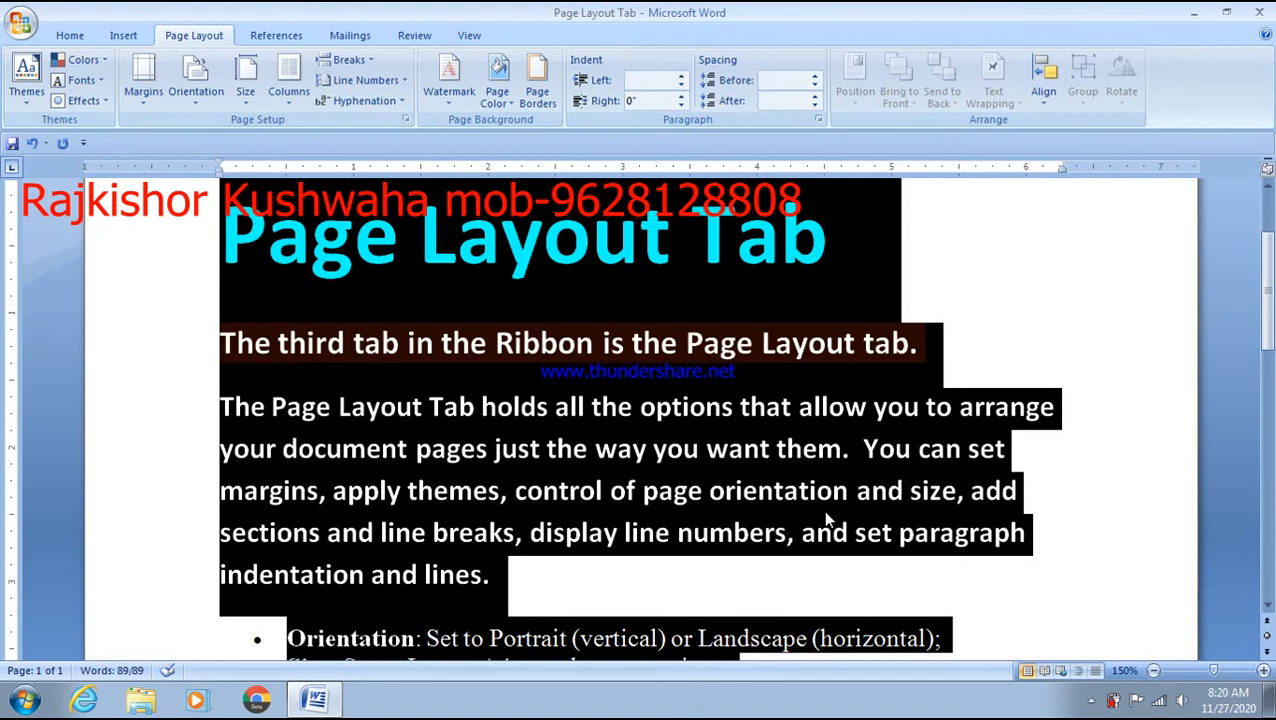
key(shift+Down)
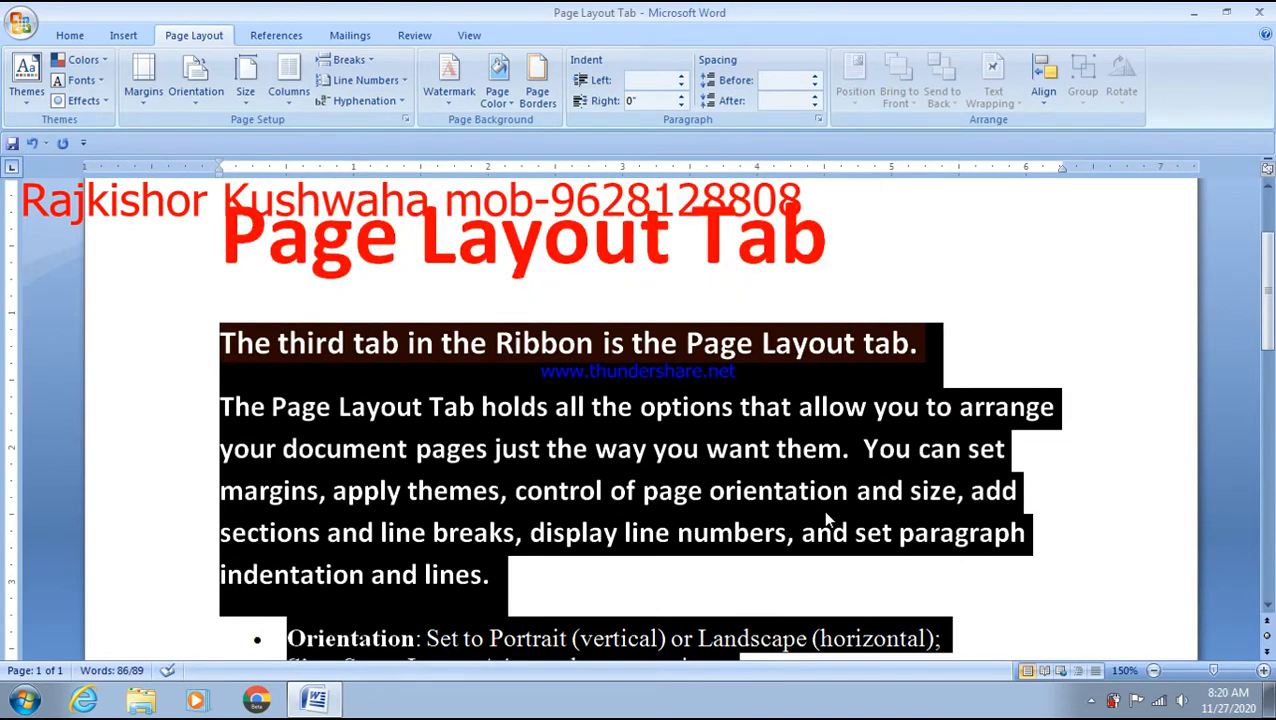
- Enlarge the selected text two font sizes, then reopen Print Preview with Ctrl+F2
key(ctrl+shift+period)
key(ctrl+shift+period)
key(ctrl+shift+period)
key(ctrl+shift+period)
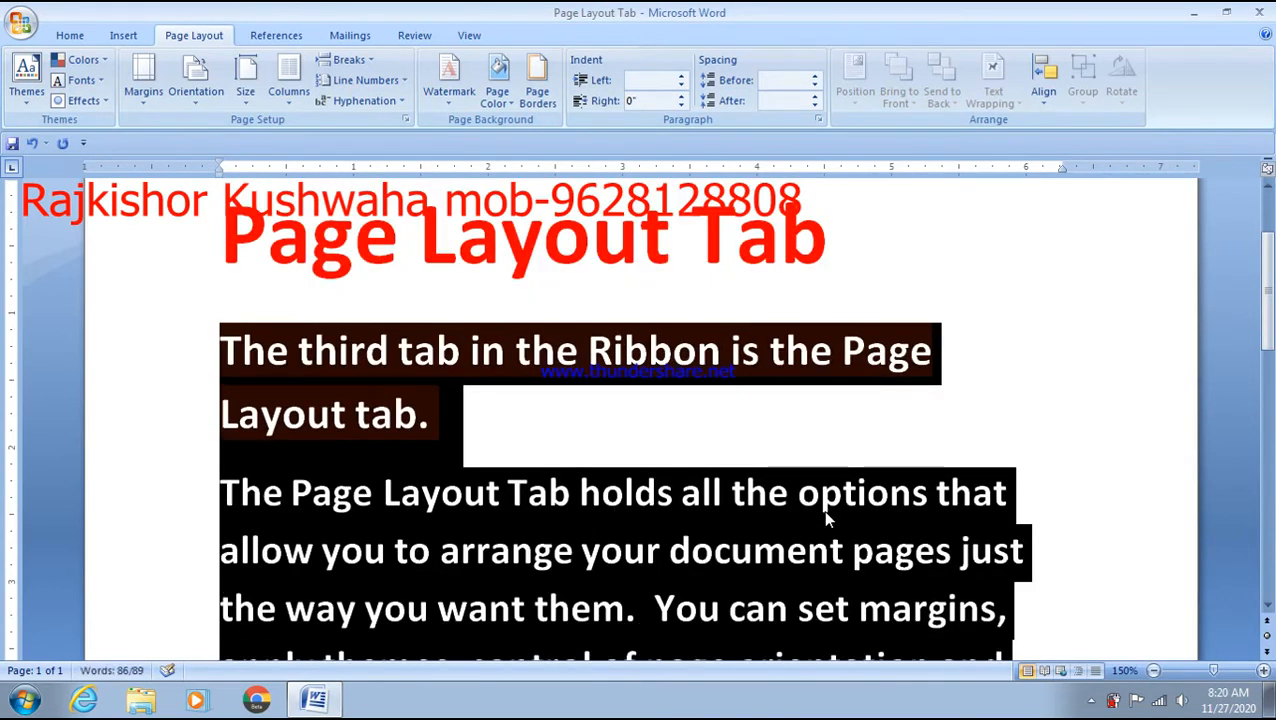
key(ctrl+shift+period)
key(ctrl+shift+period)
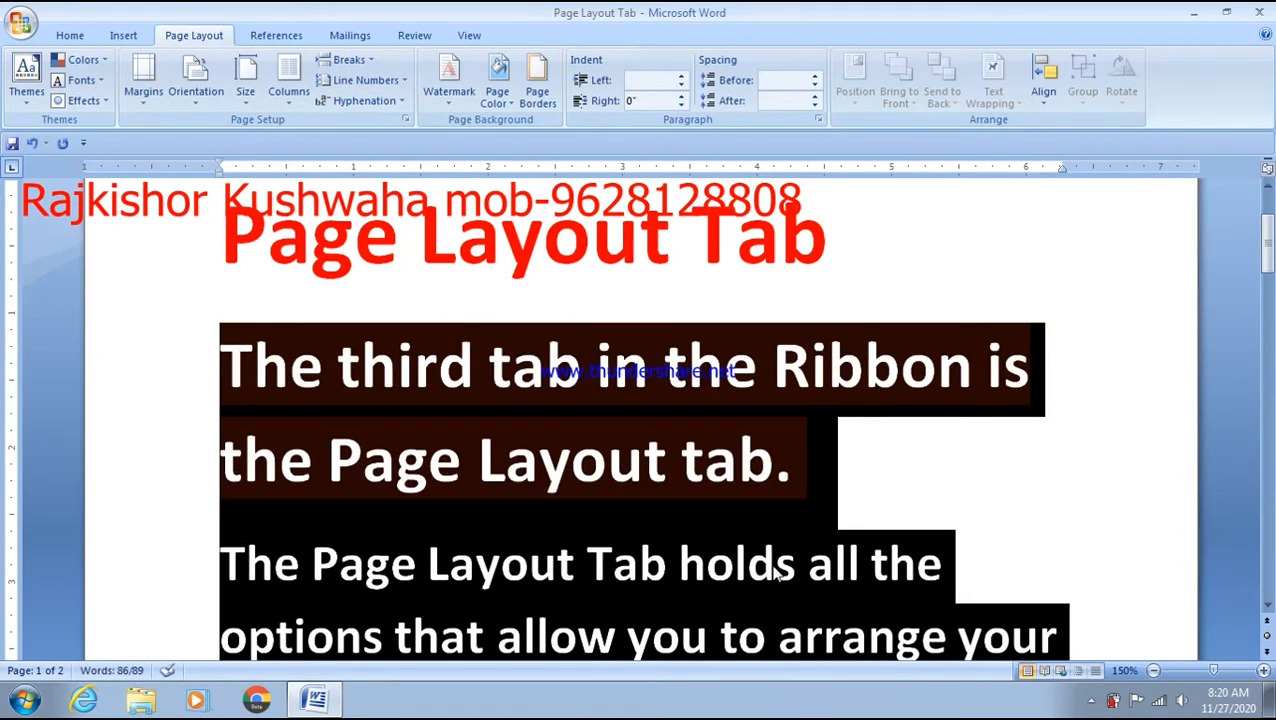
click(841, 498)
scroll(841, 498, down, 8)
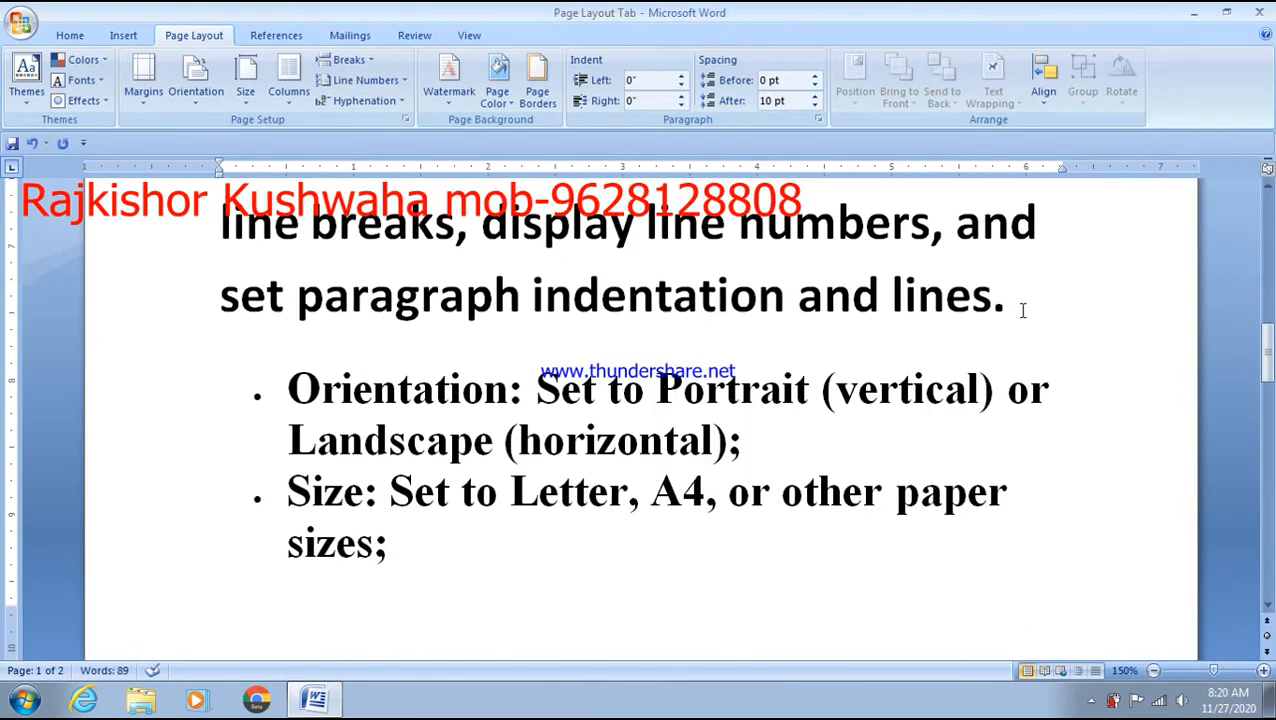
scroll(856, 500, down, 5)
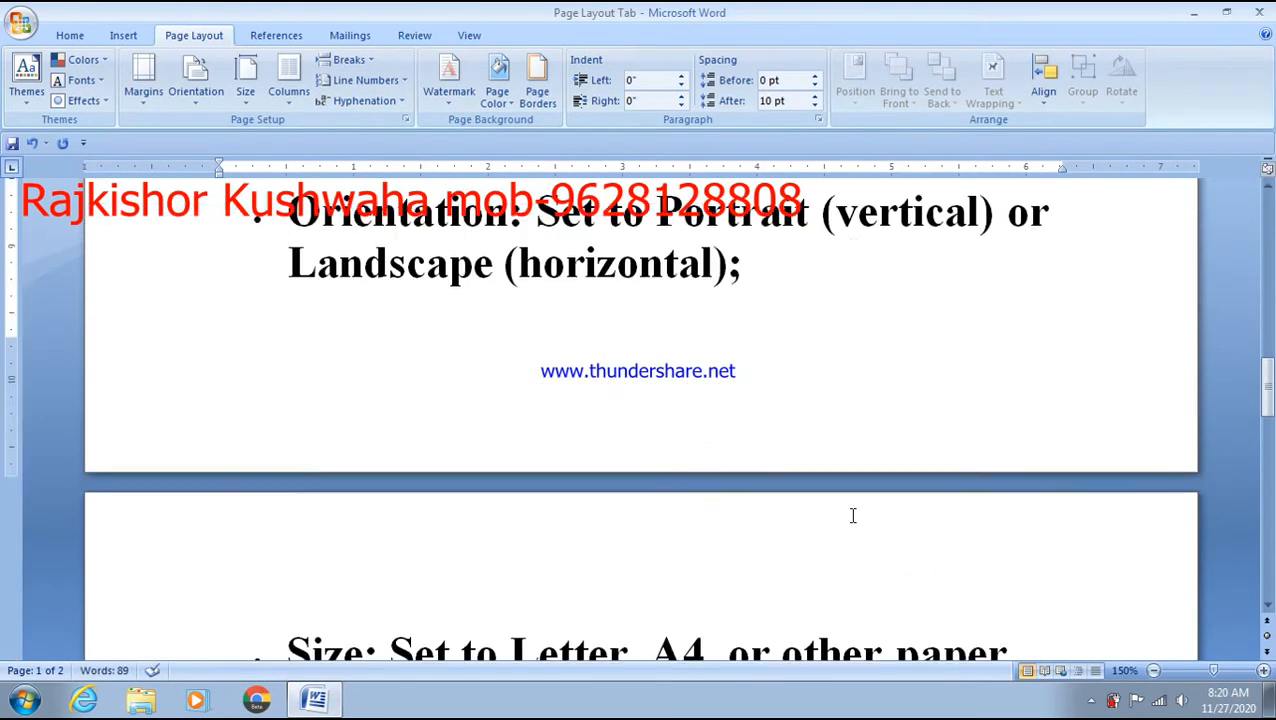
scroll(853, 515, up, 13)
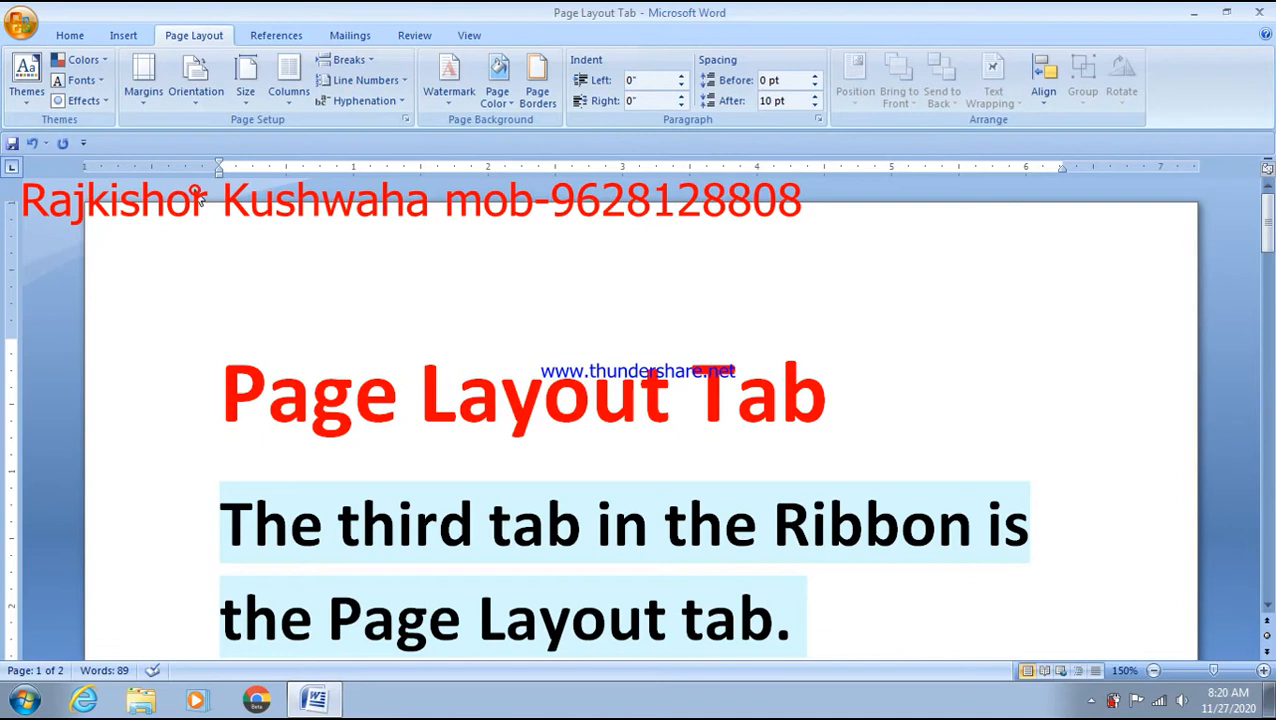
key(ctrl+F2)
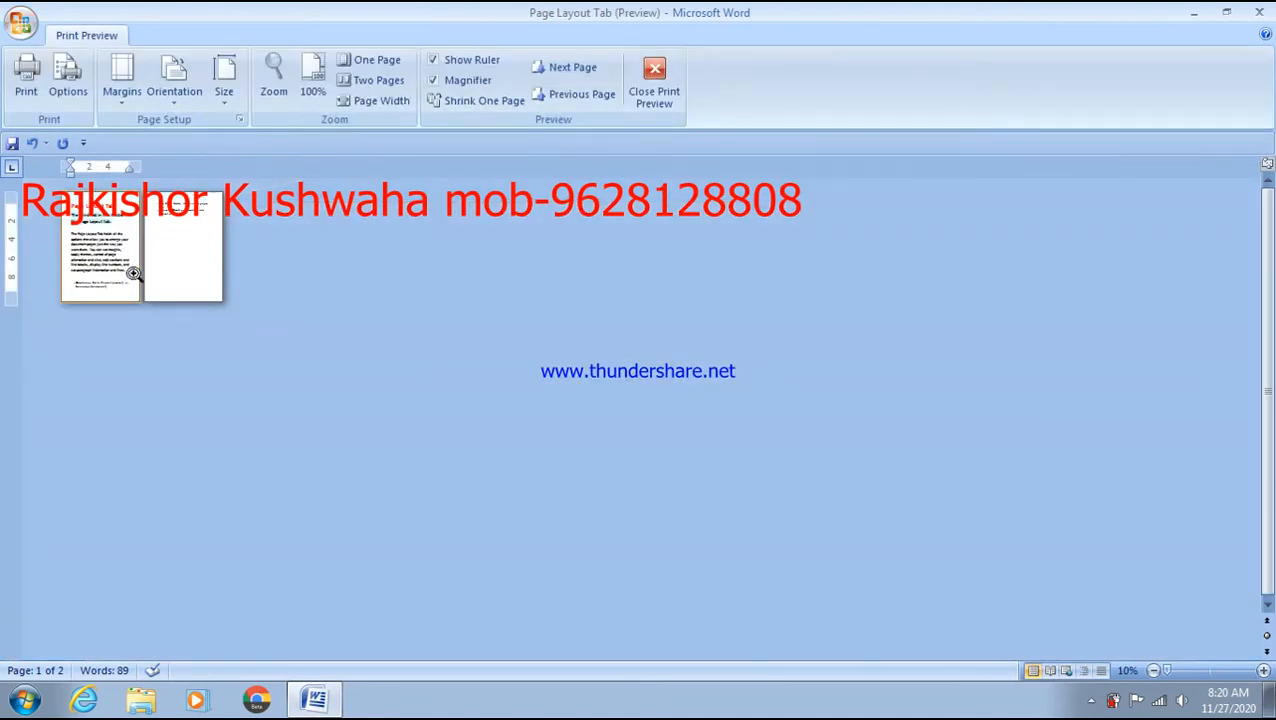
- Zoom the preview to 200%, then back to 100%
click(273, 80)
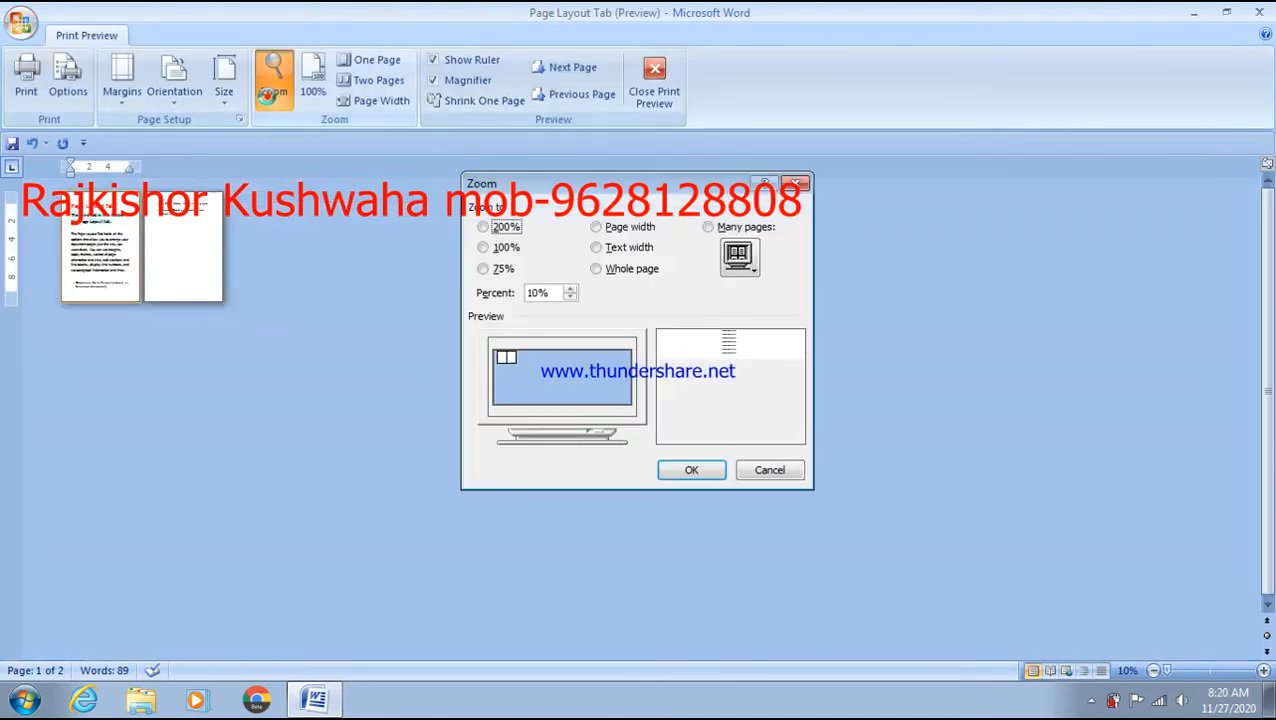
click(504, 227)
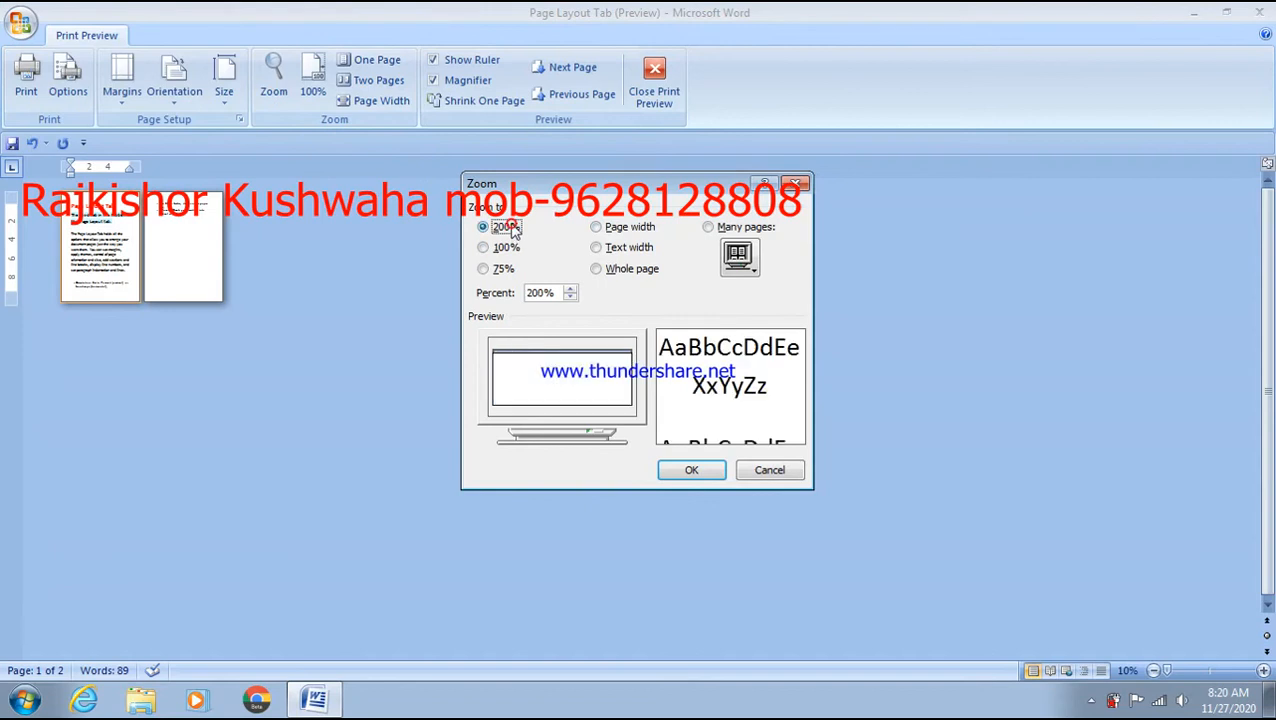
click(676, 469)
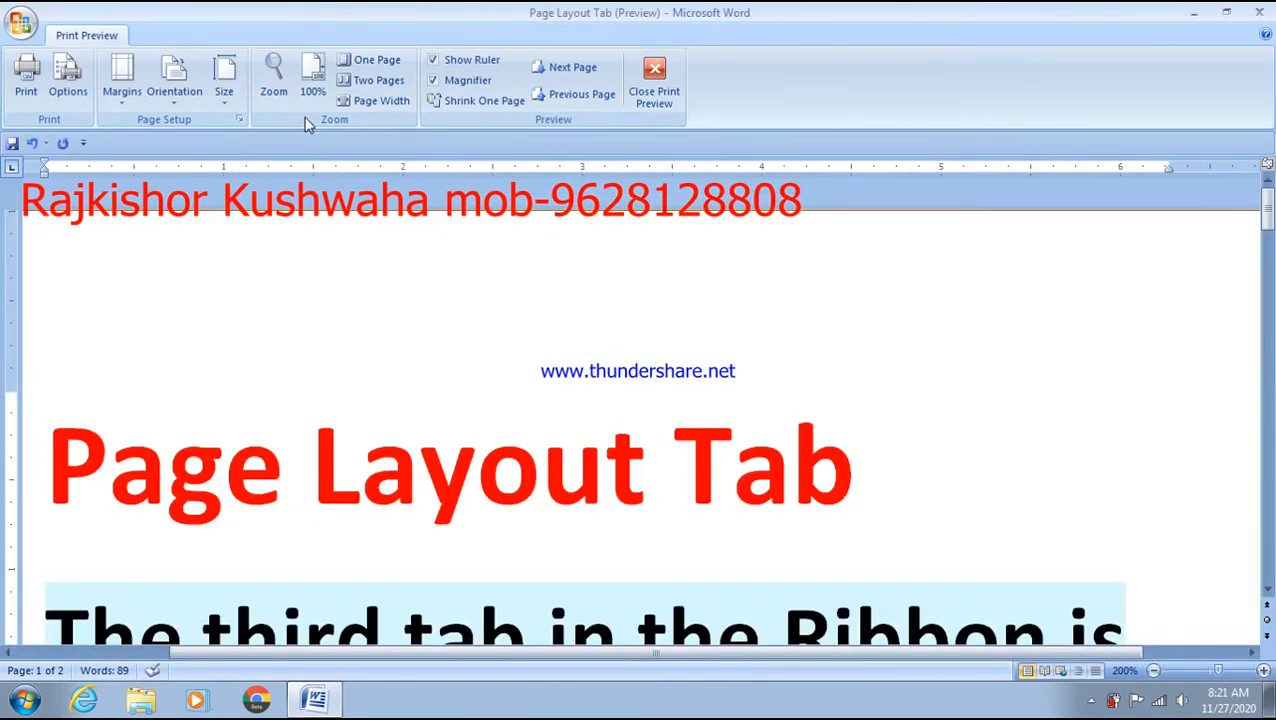
click(312, 88)
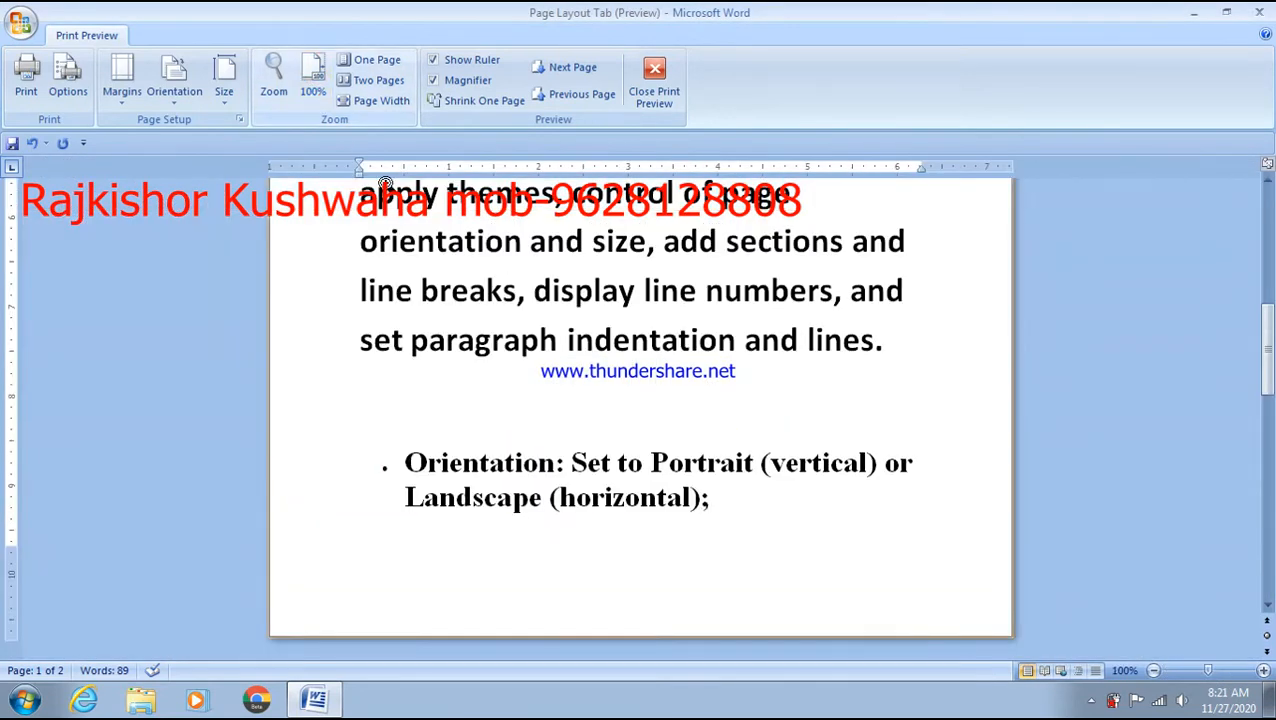
- View two pages side by side, then step between pages 1 and 2 in one-page view
click(375, 80)
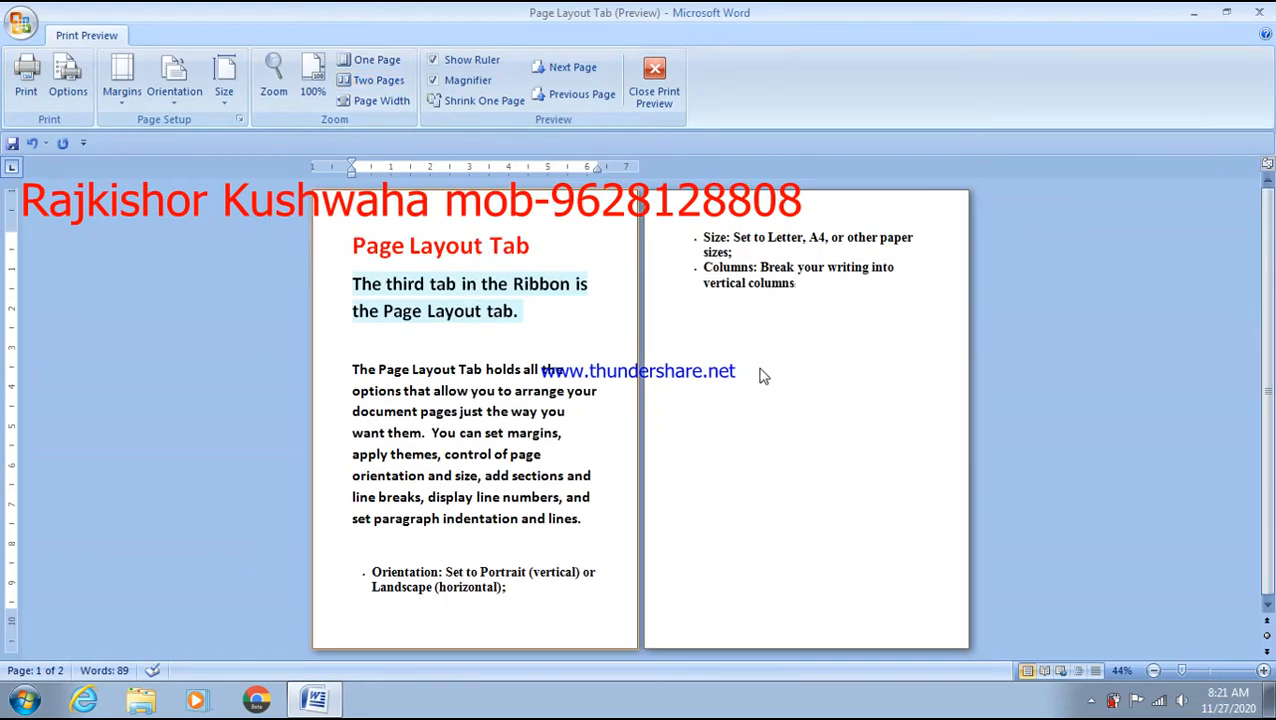
click(391, 66)
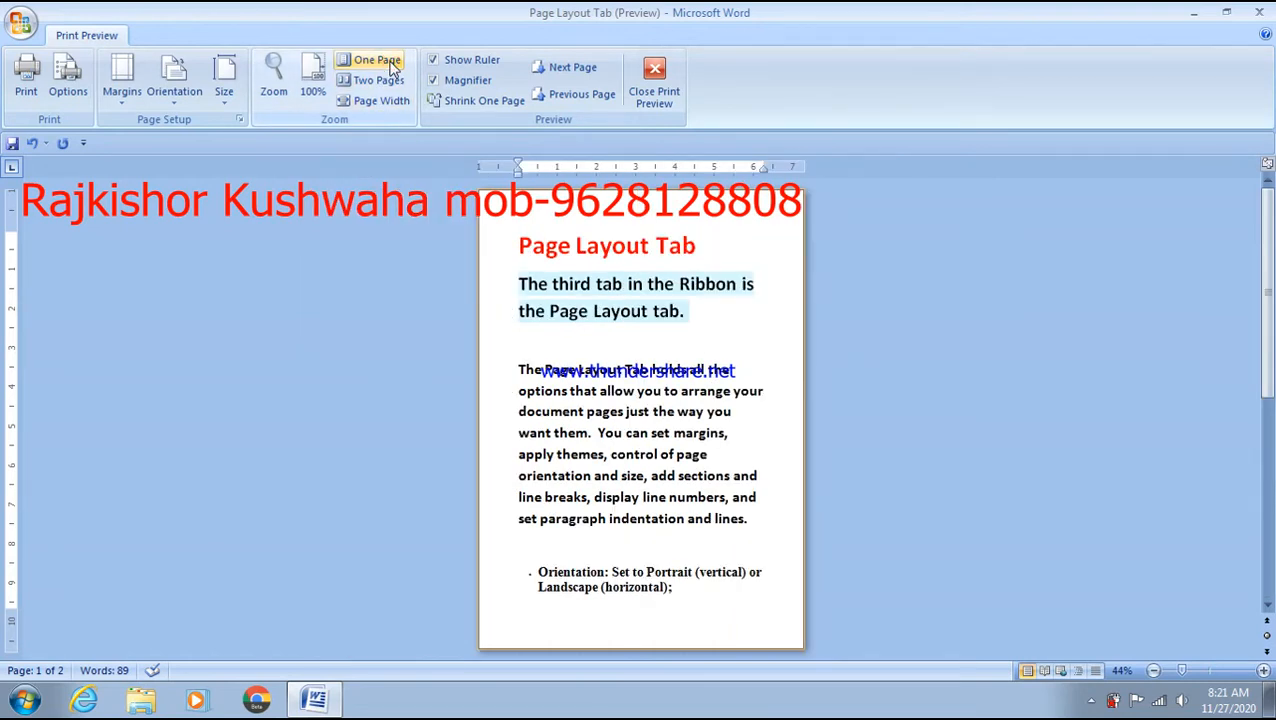
click(586, 70)
click(586, 70)
click(586, 69)
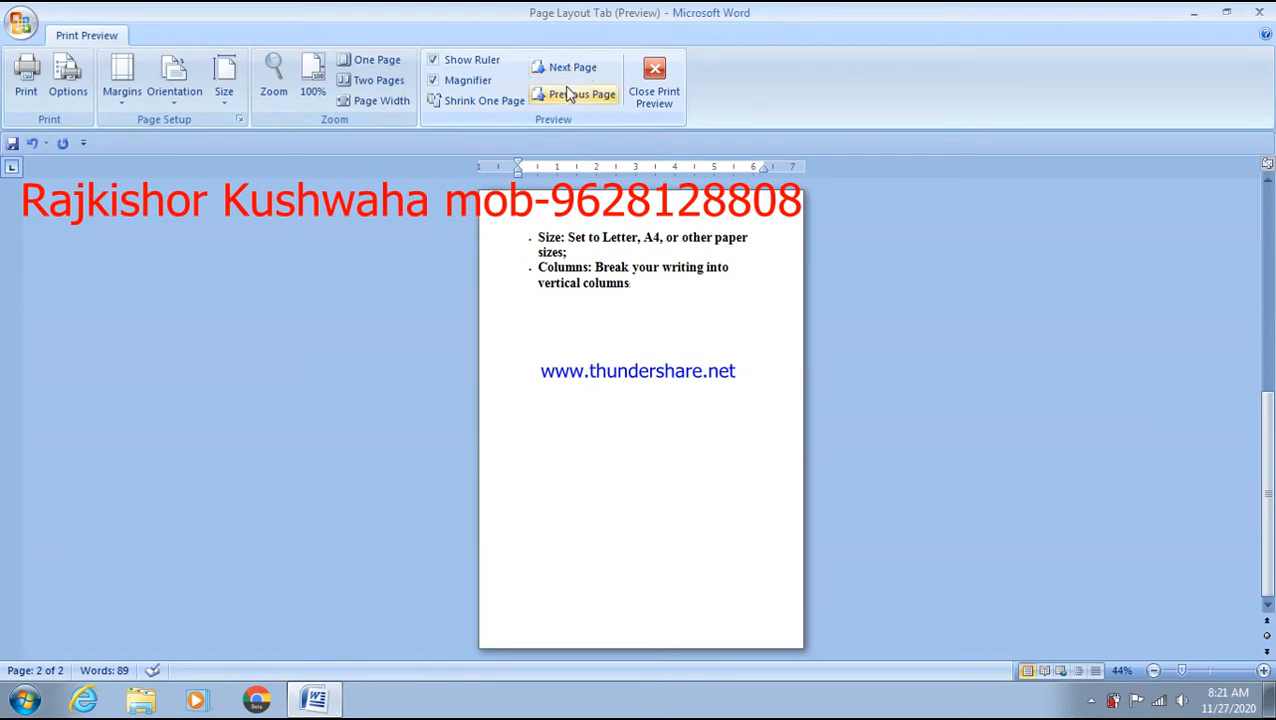
click(569, 92)
click(571, 69)
- Toggle one-page and two-page views, finishing with the preview at page width
click(383, 66)
click(384, 83)
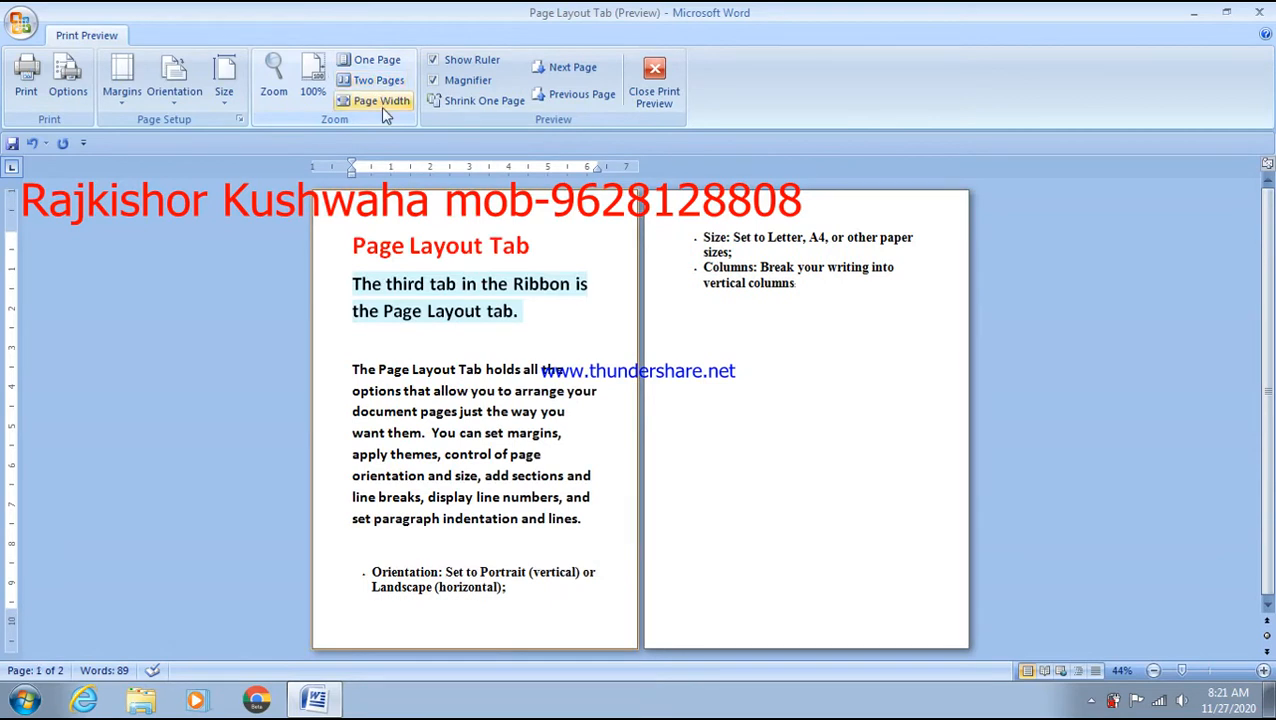
click(383, 108)
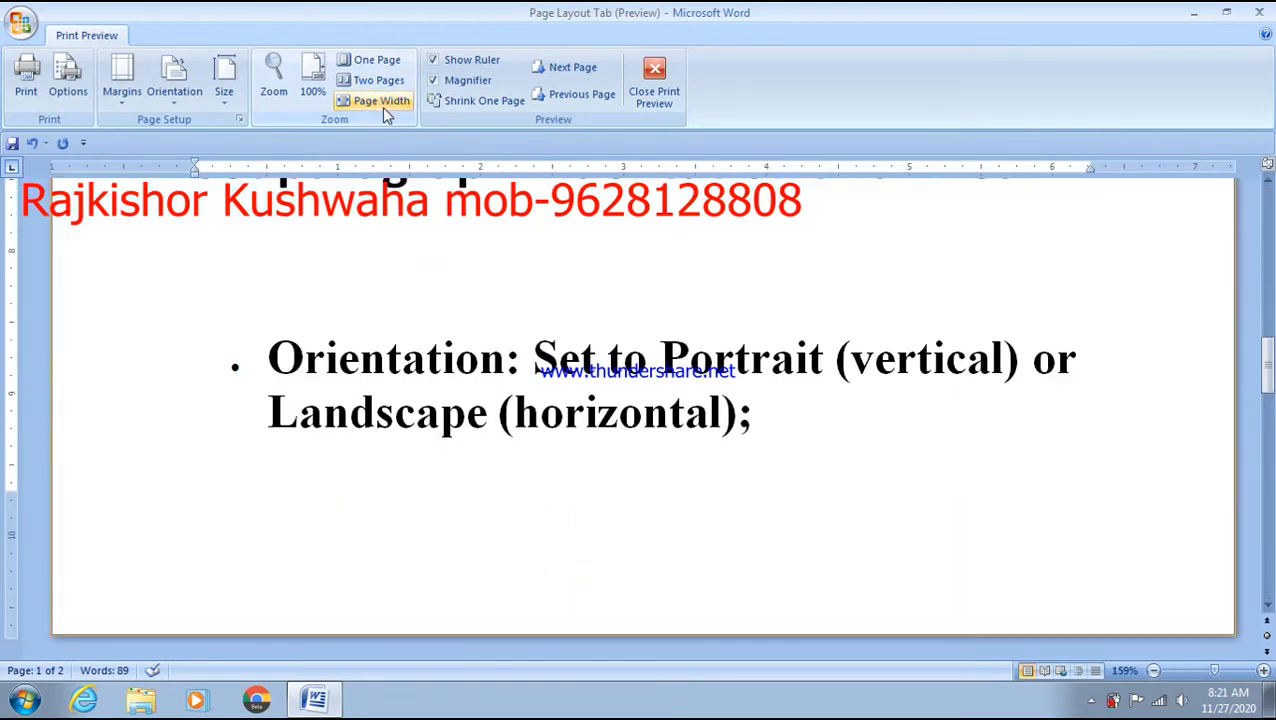
scroll(630, 384, up, 6)
scroll(635, 383, up, 6)
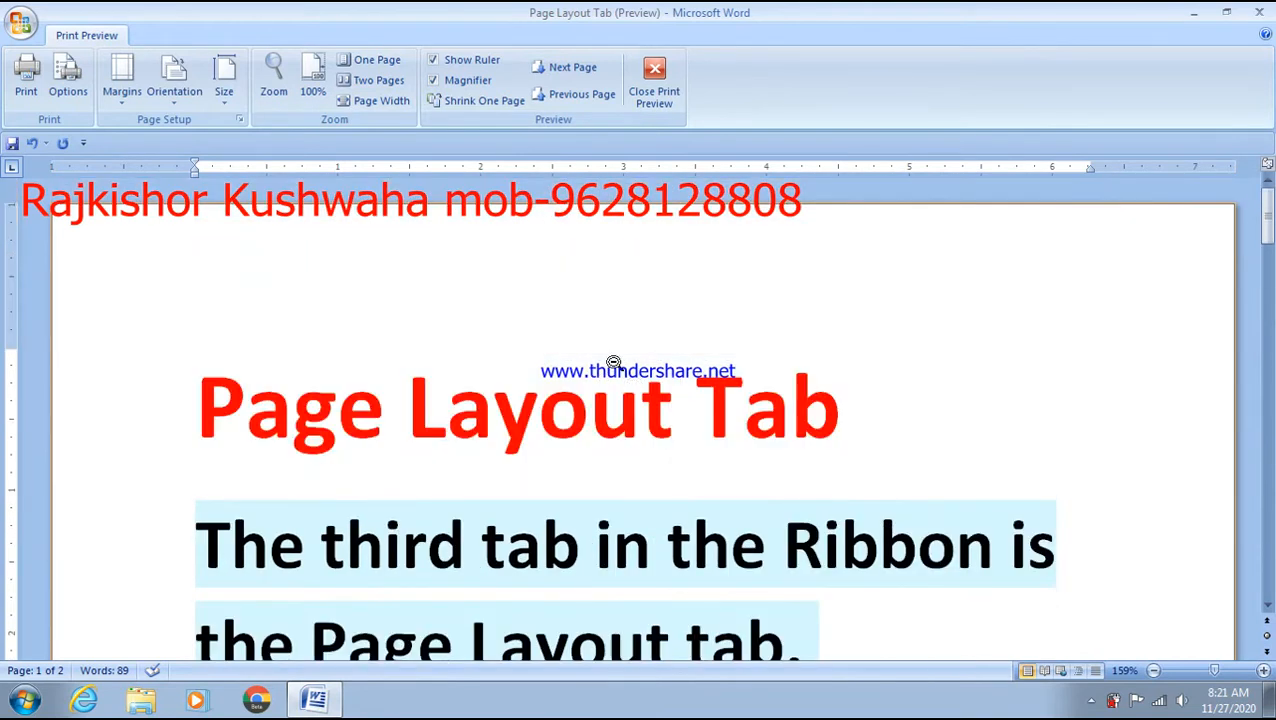
- Close Print Preview and return to the top of the document
click(667, 108)
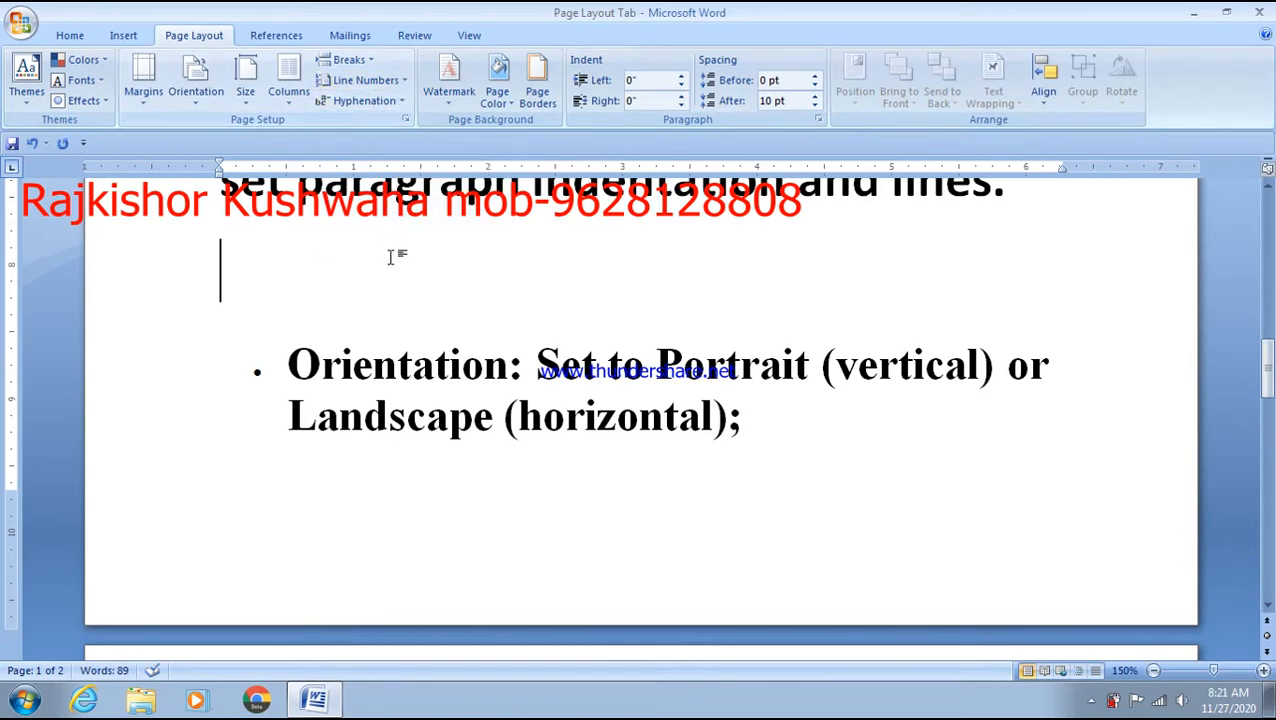
scroll(391, 257, up, 6)
scroll(391, 257, down, 2)
scroll(381, 265, up, 1)
- Select the paragraph beginning 'The Page Layout Tab holds all the options'
drag(228, 265, 1024, 627)
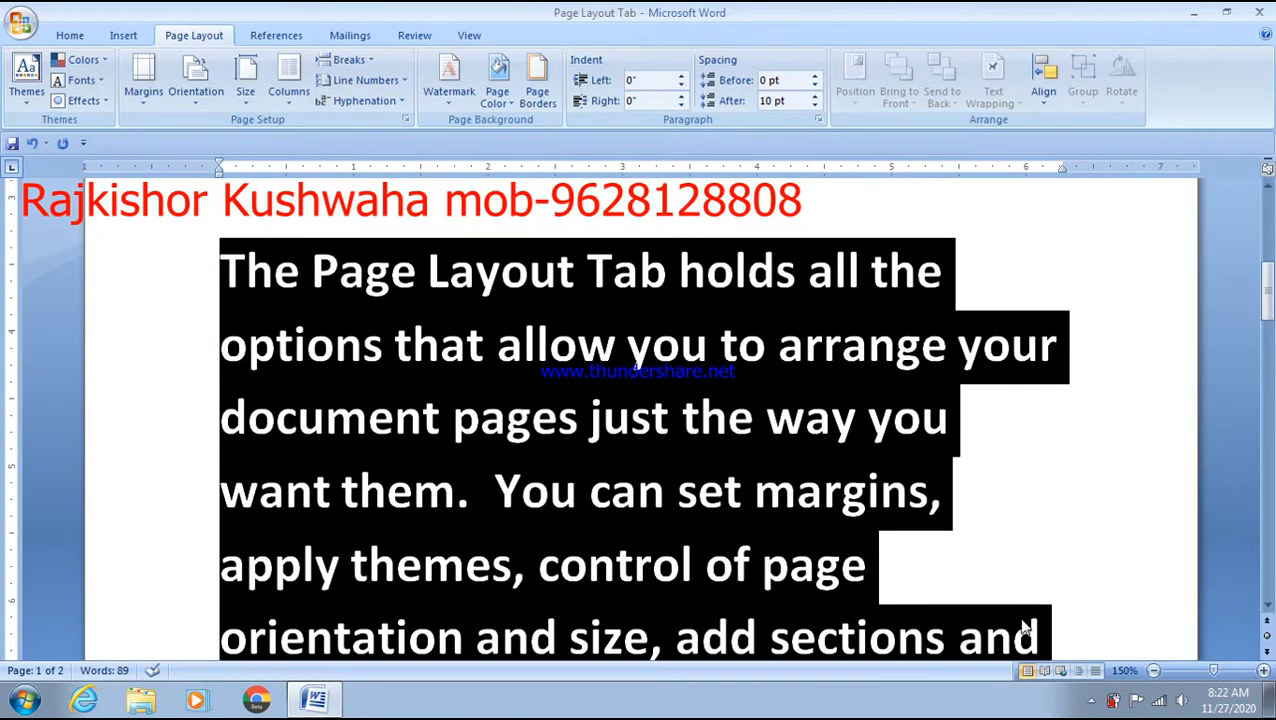
scroll(404, 427, down, 1)
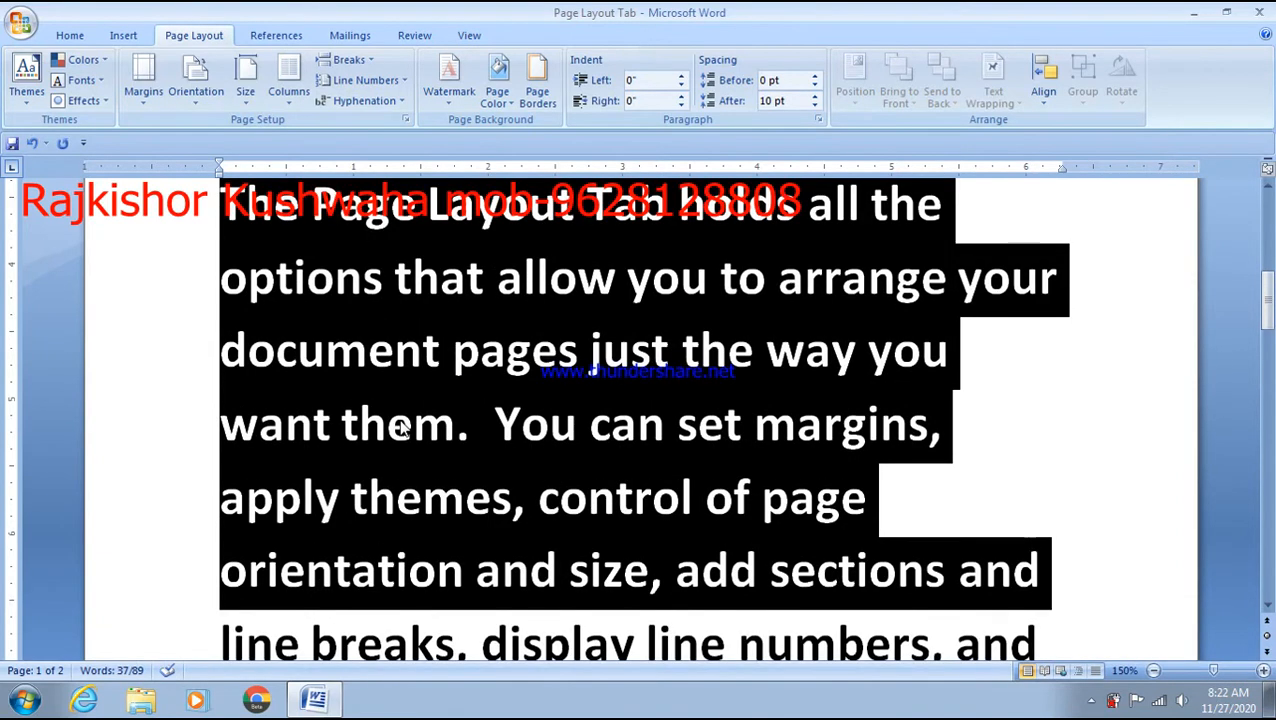
scroll(403, 428, up, 1)
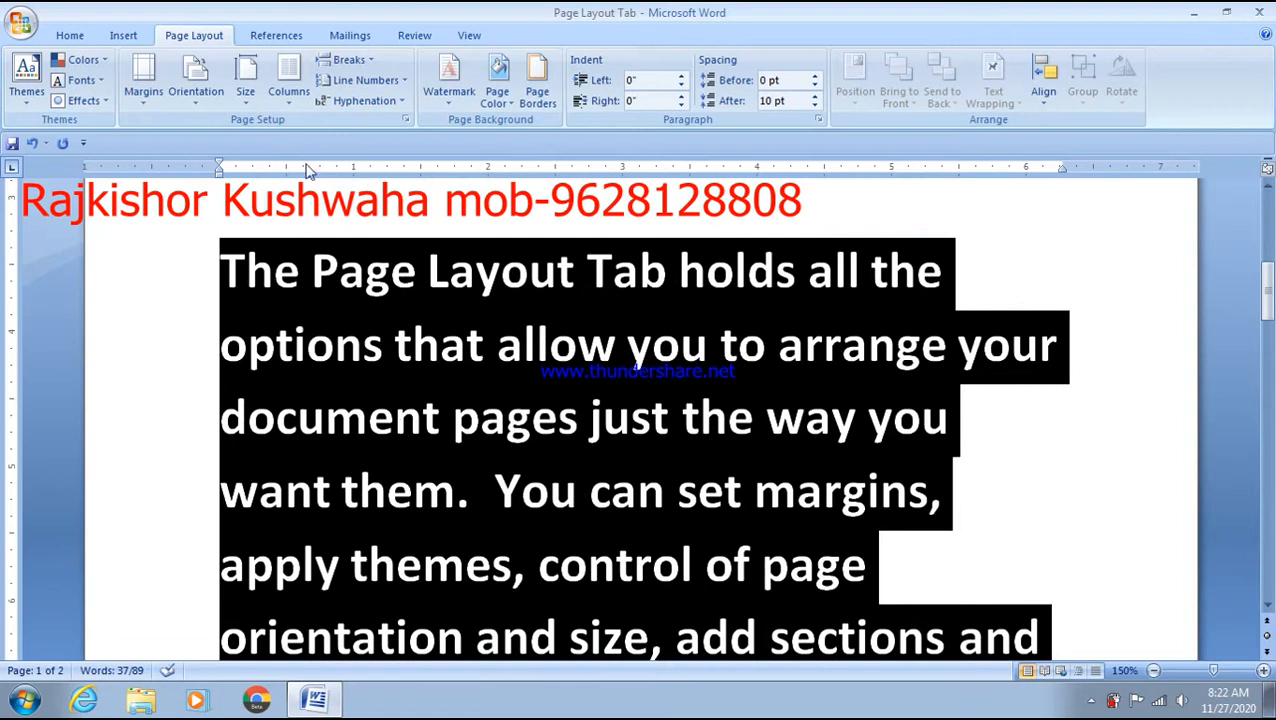
click(381, 84)
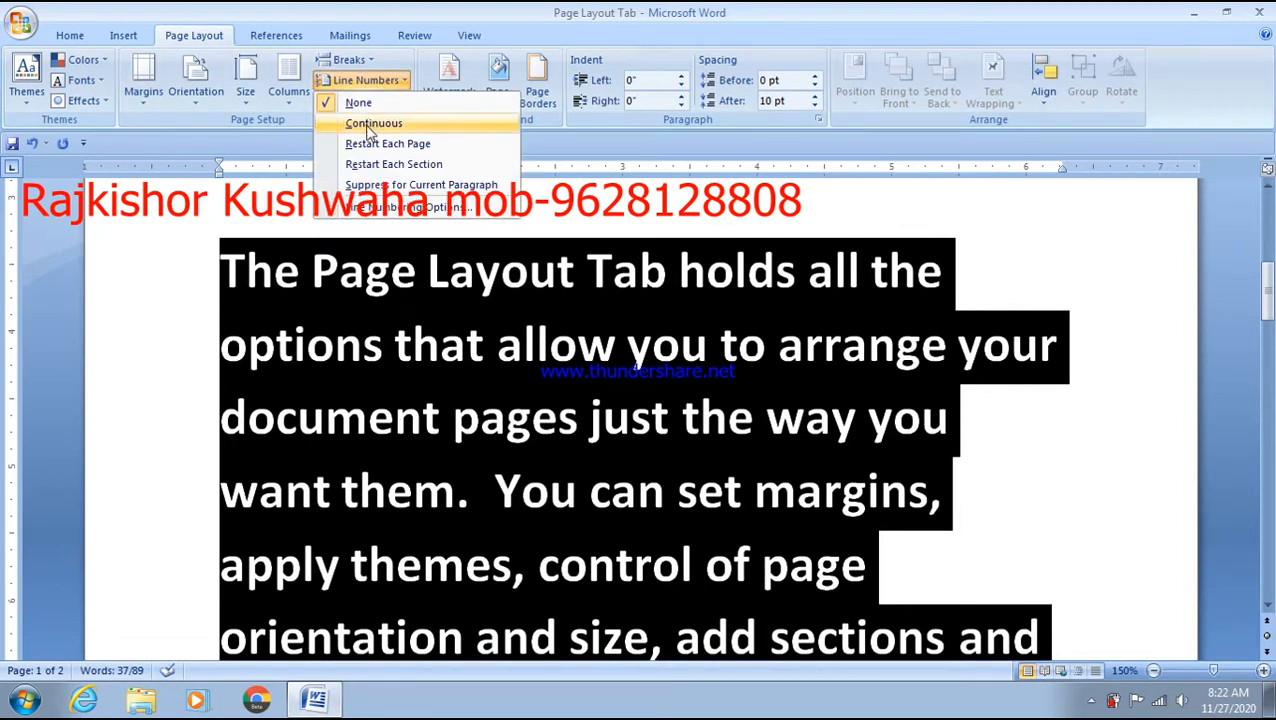
click(370, 126)
scroll(368, 269, up, 1)
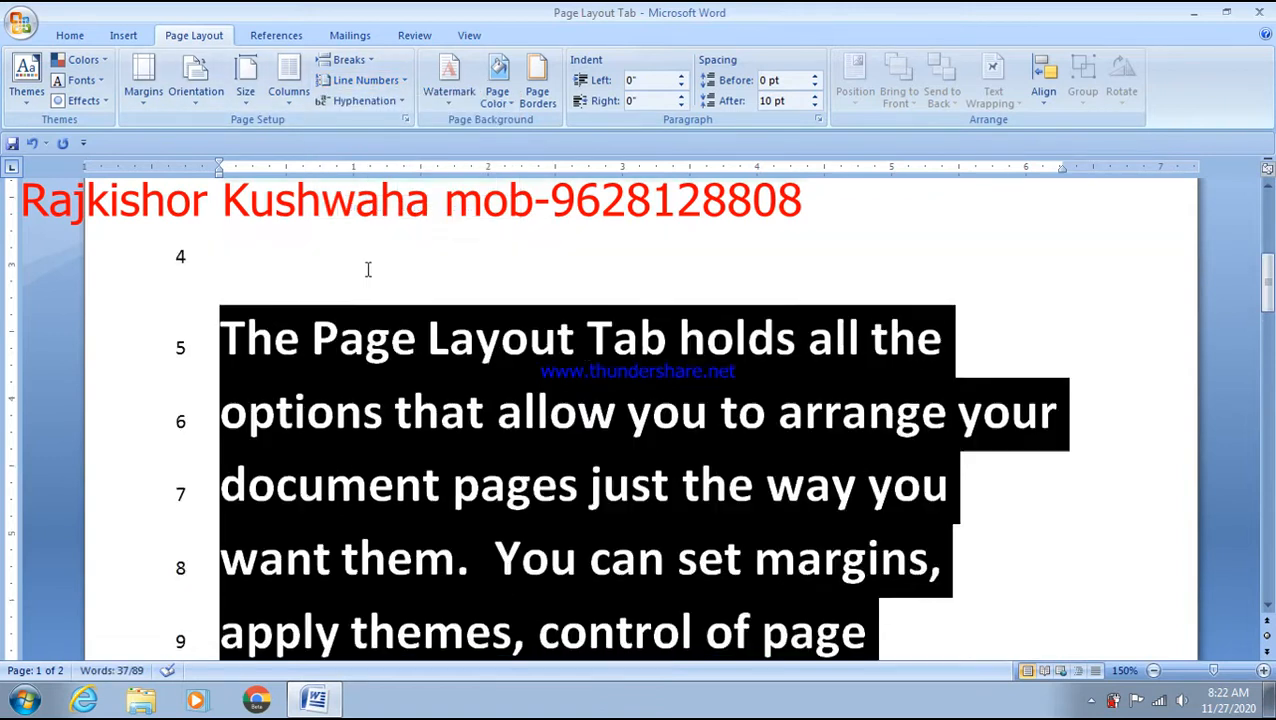
scroll(368, 269, up, 4)
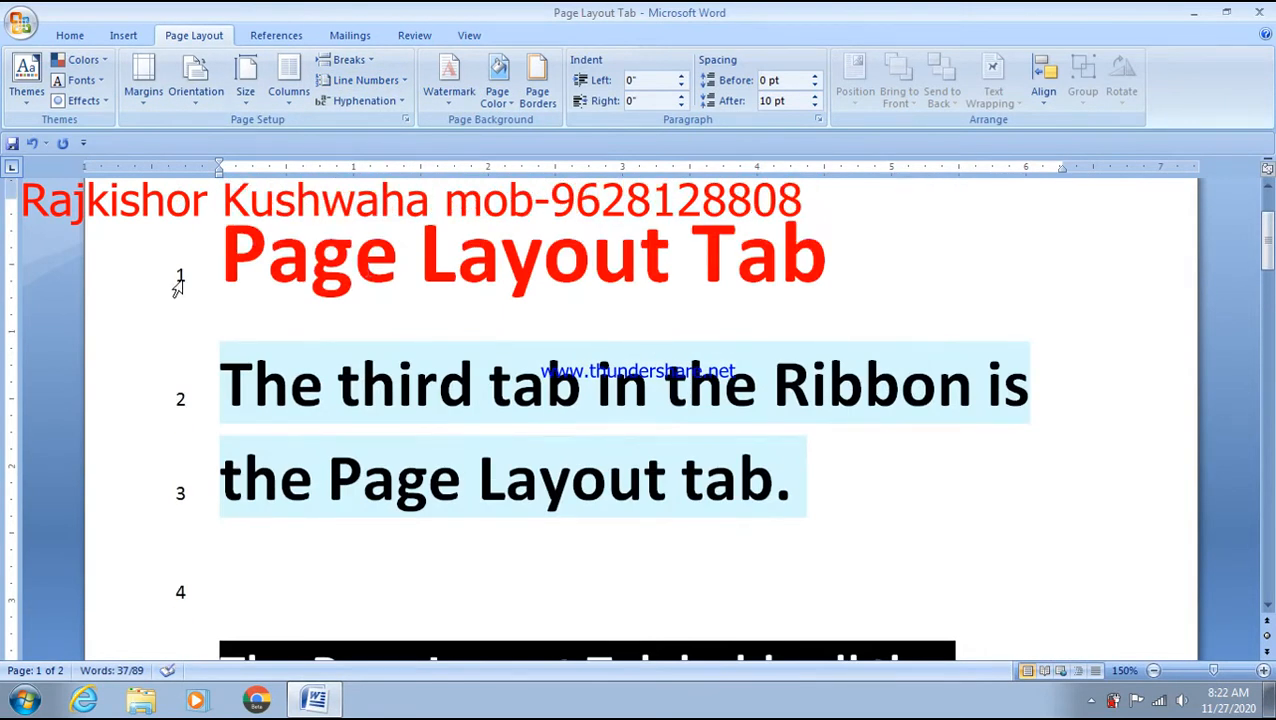
click(179, 275)
scroll(230, 390, down, 1)
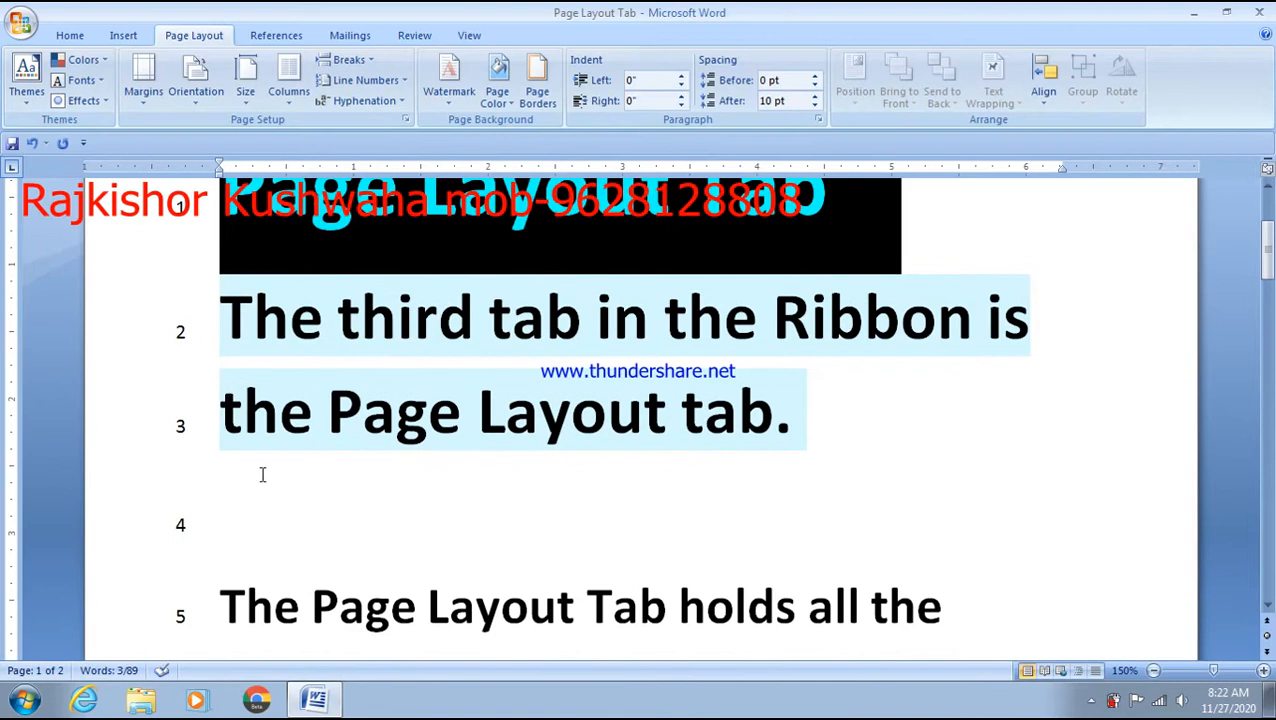
scroll(258, 468, down, 1)
click(250, 440)
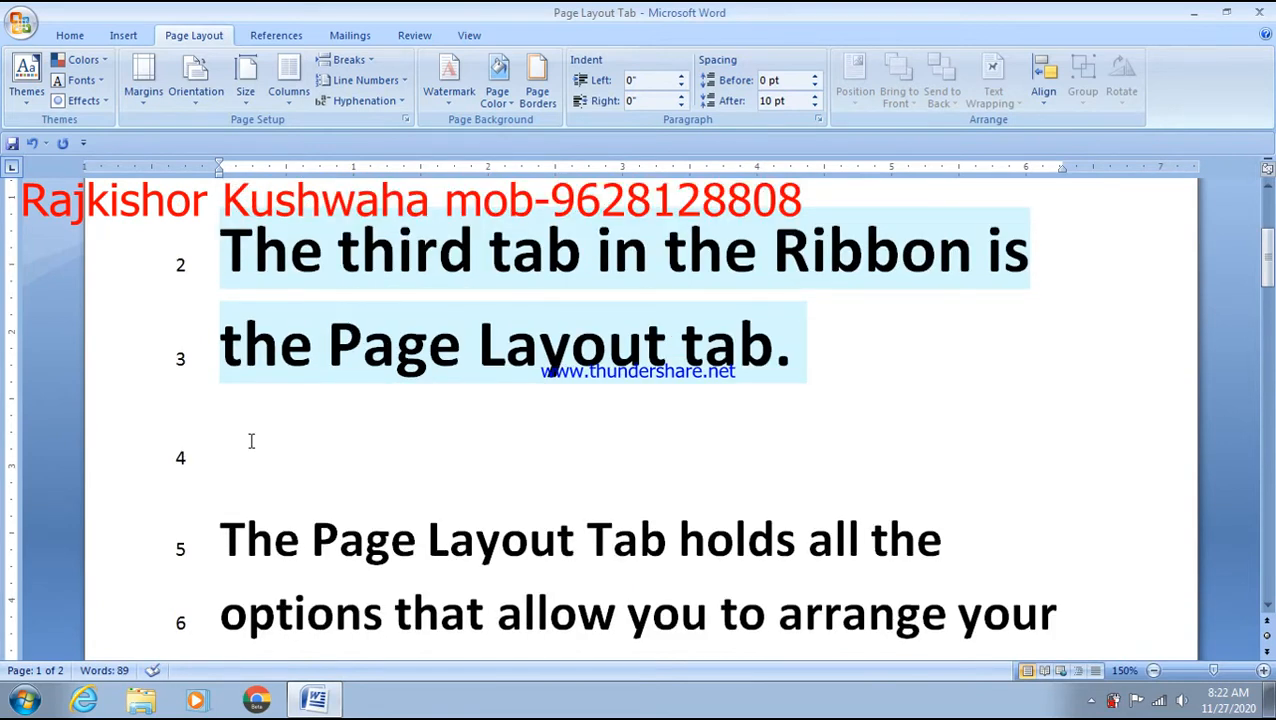
key(ctrl+a)
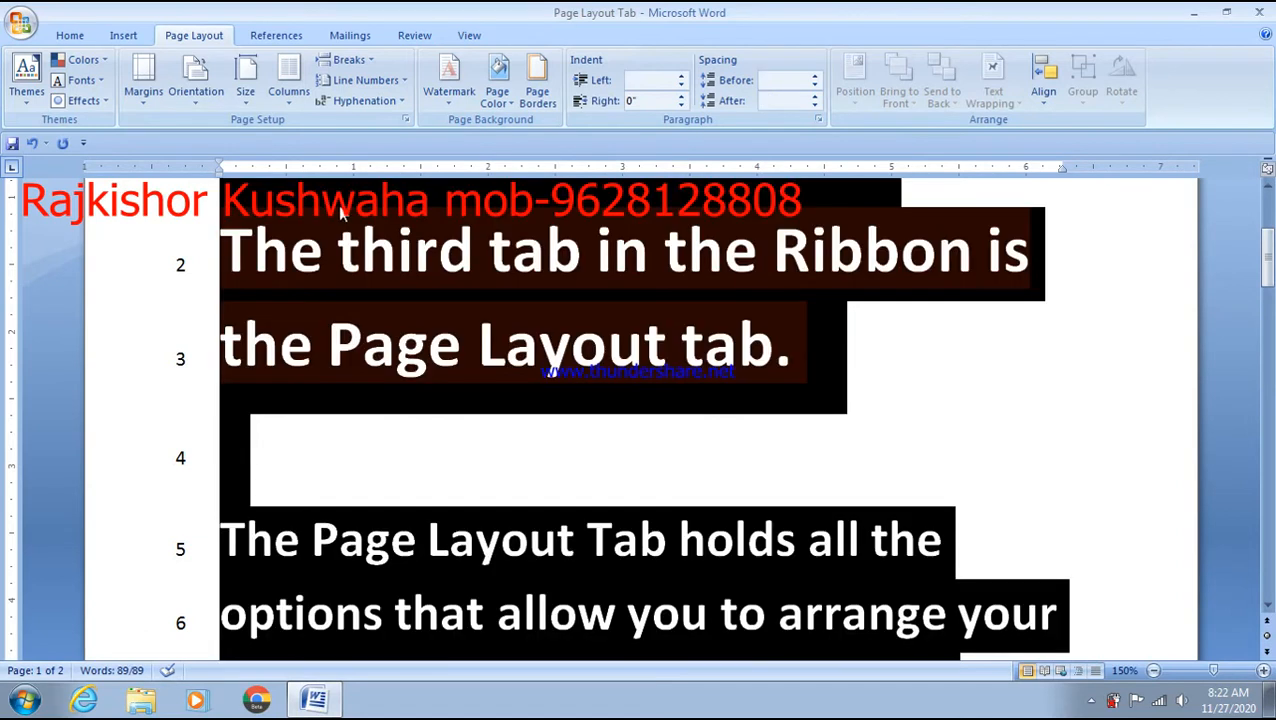
click(404, 87)
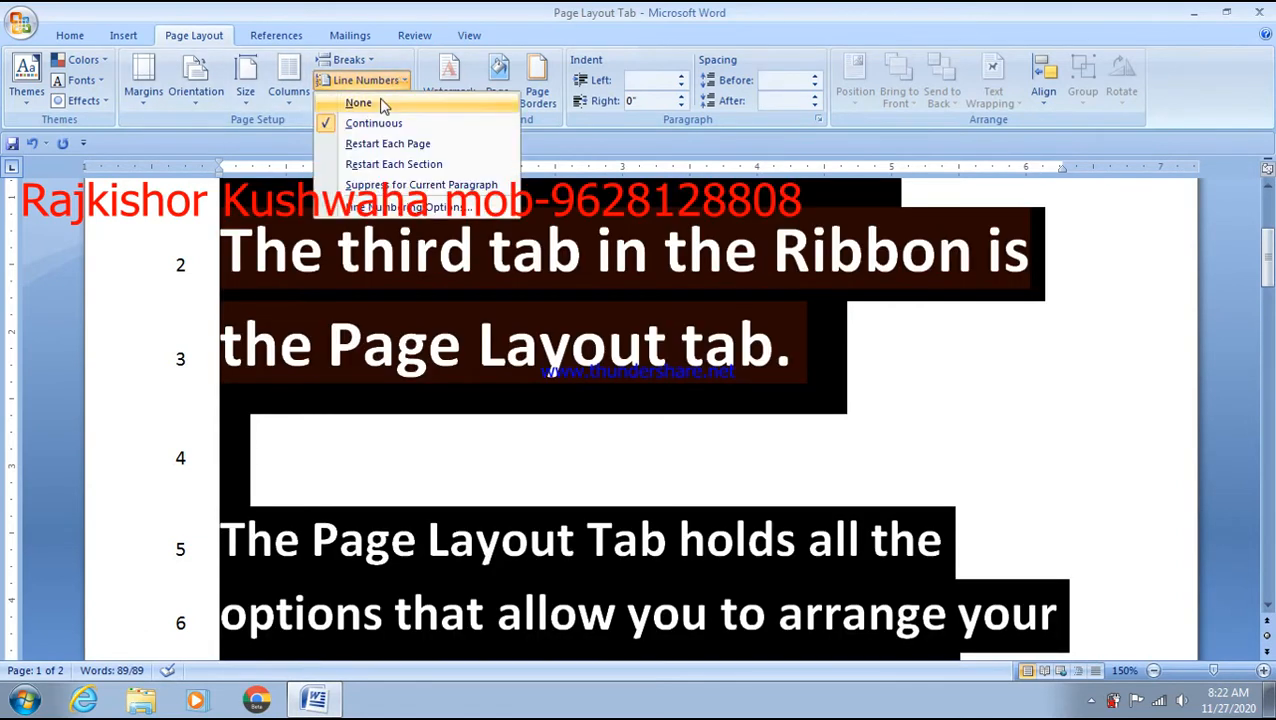
click(350, 103)
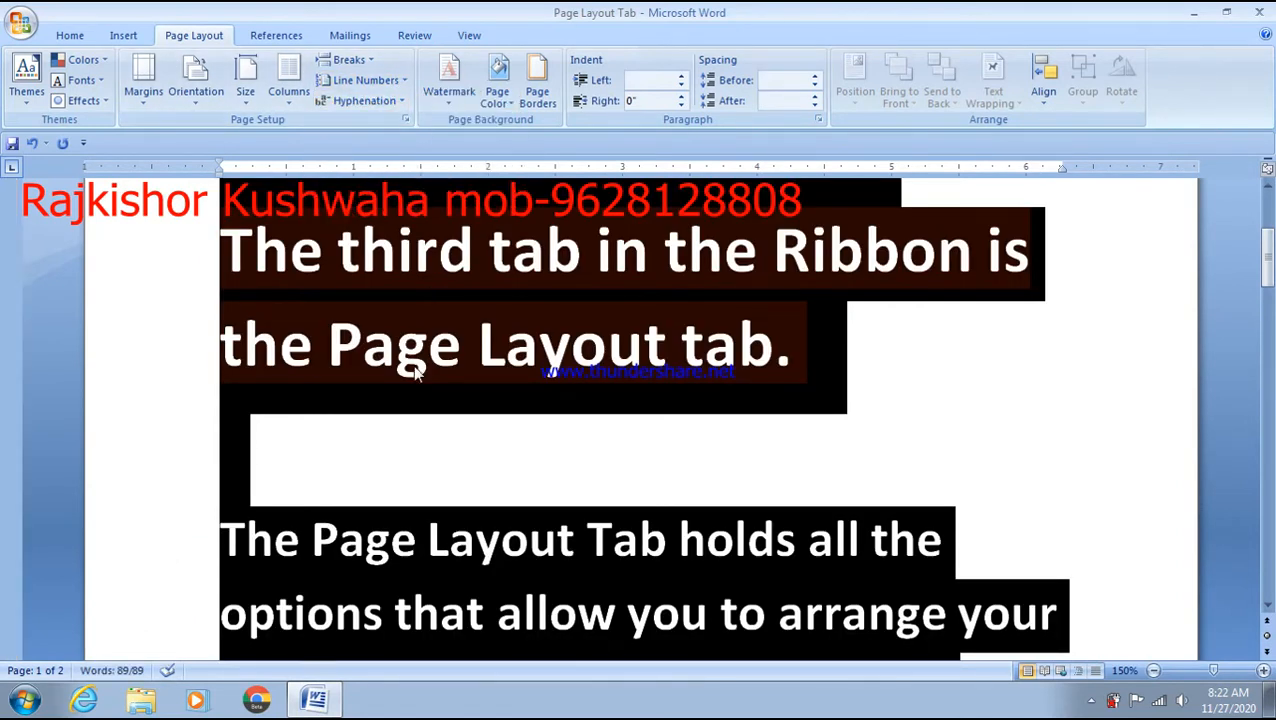
click(430, 425)
scroll(430, 421, up, 2)
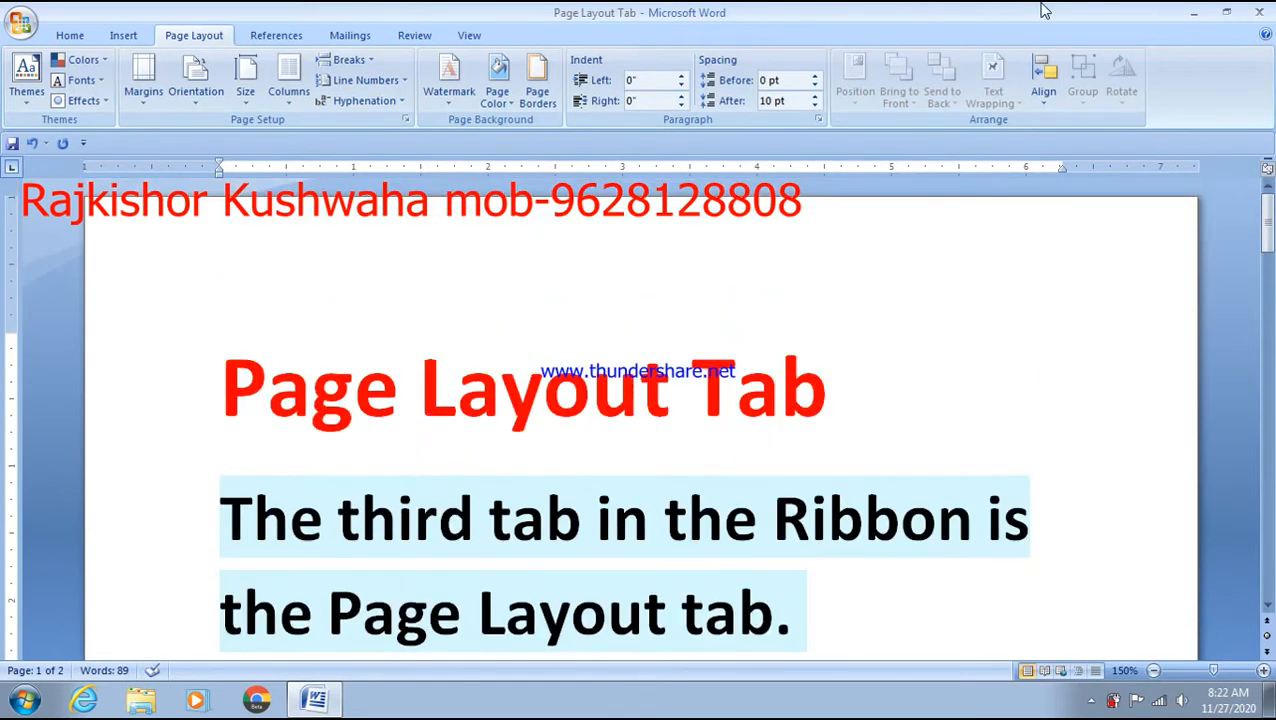
- Leave the Printed Watermark dialog on No watermark and close it unchanged
click(455, 100)
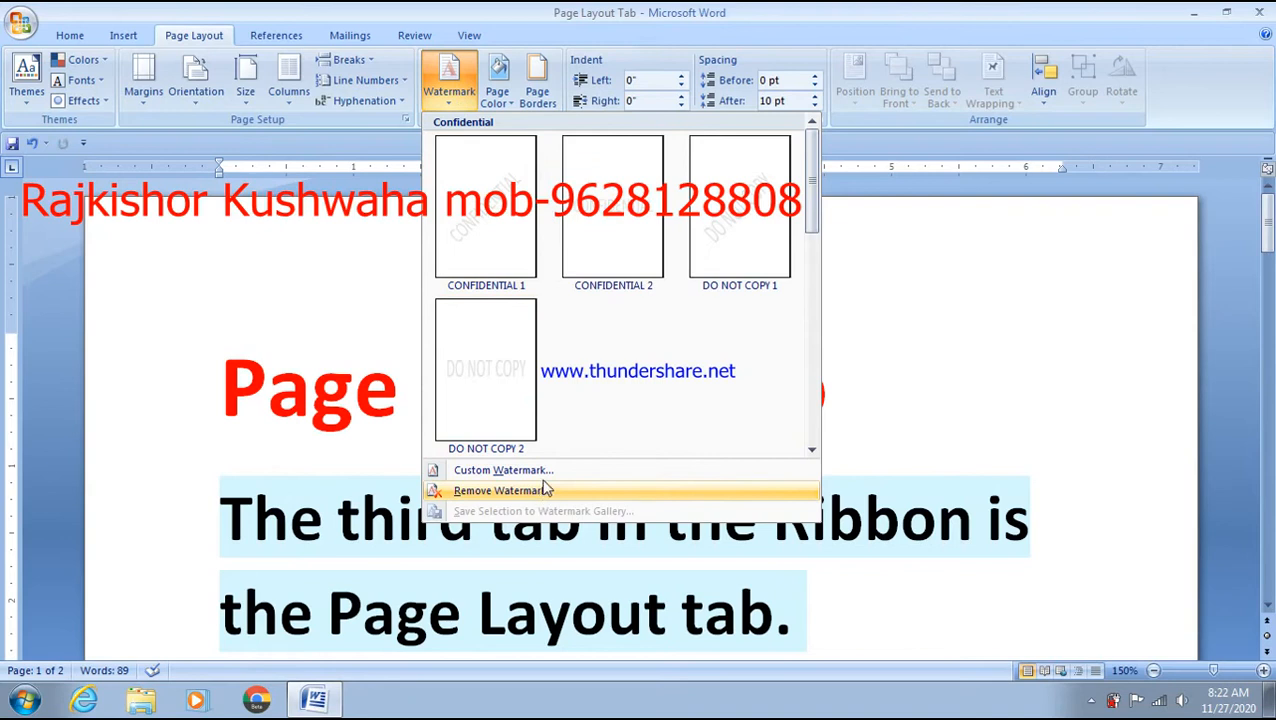
click(545, 490)
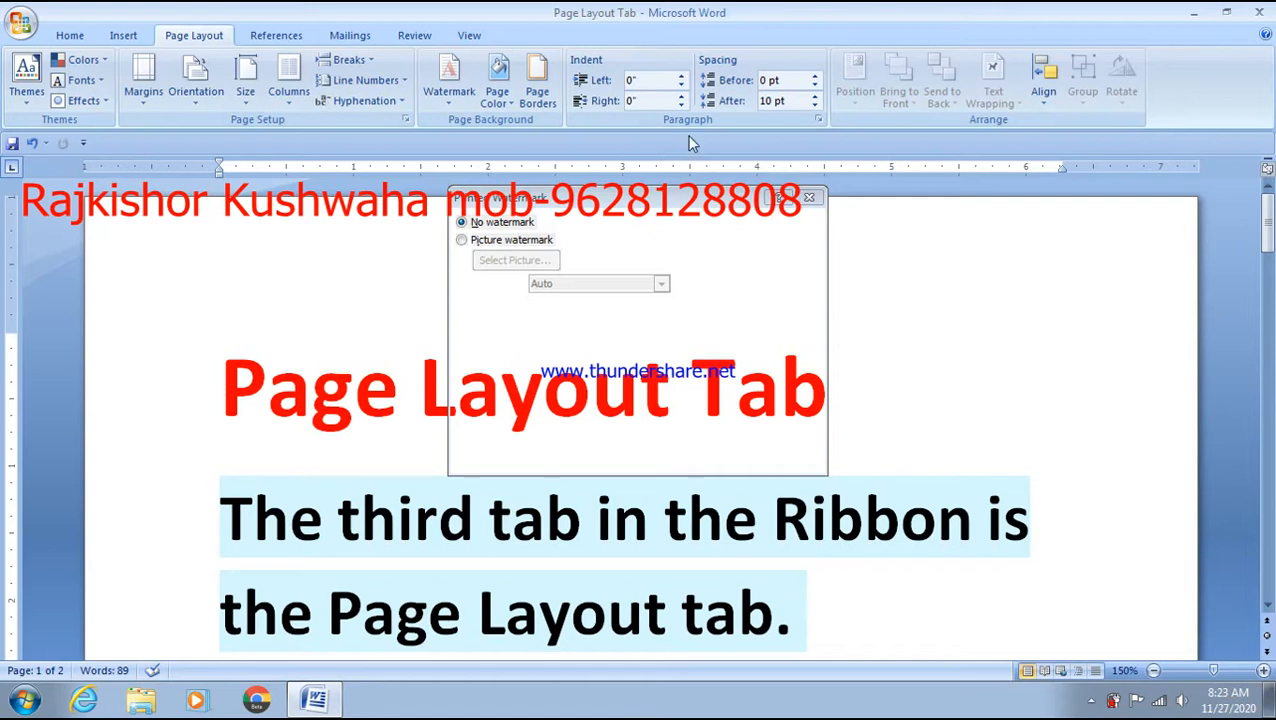
click(813, 199)
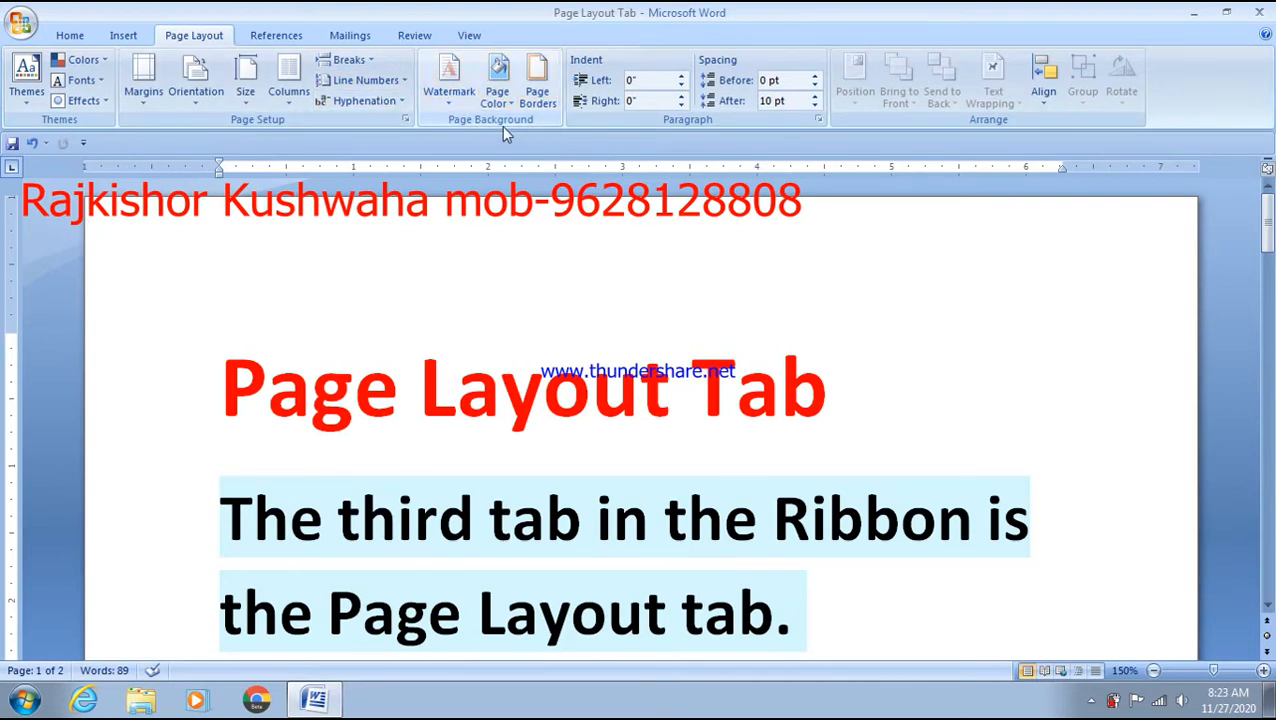
click(462, 98)
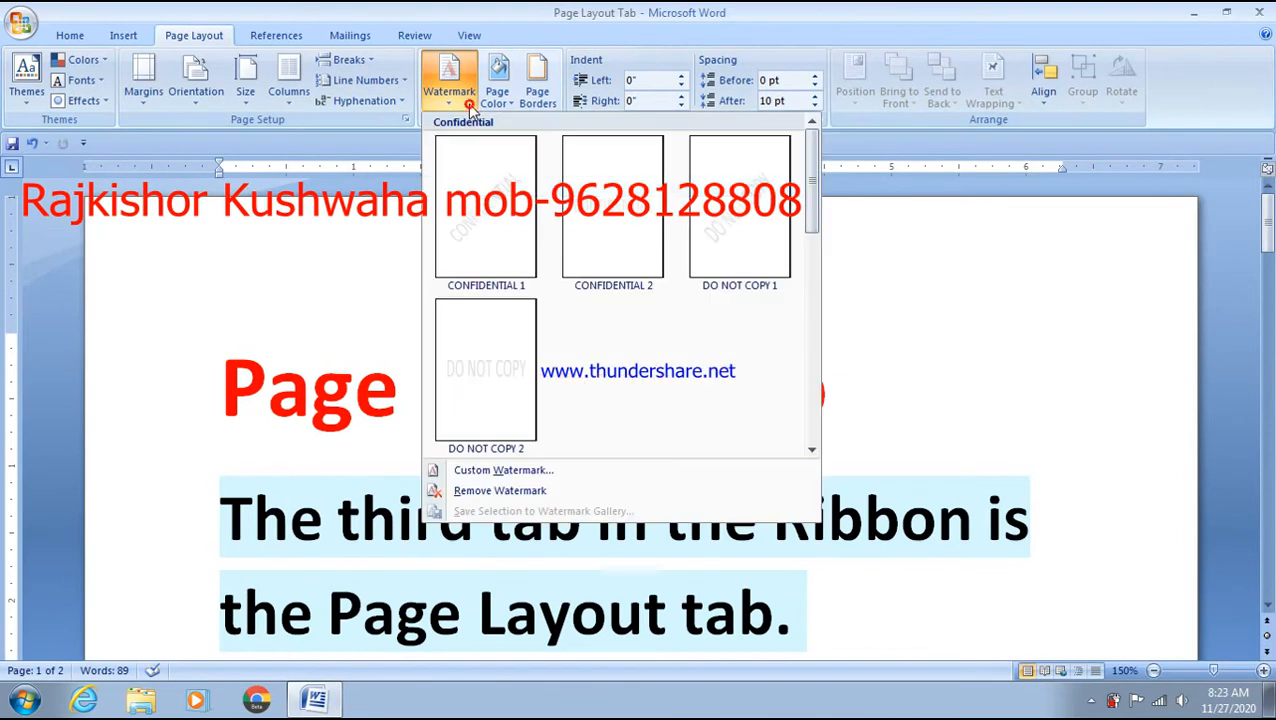
- Create a red, semitransparent, diagonal custom text watermark containing the author's name
click(504, 474)
click(518, 307)
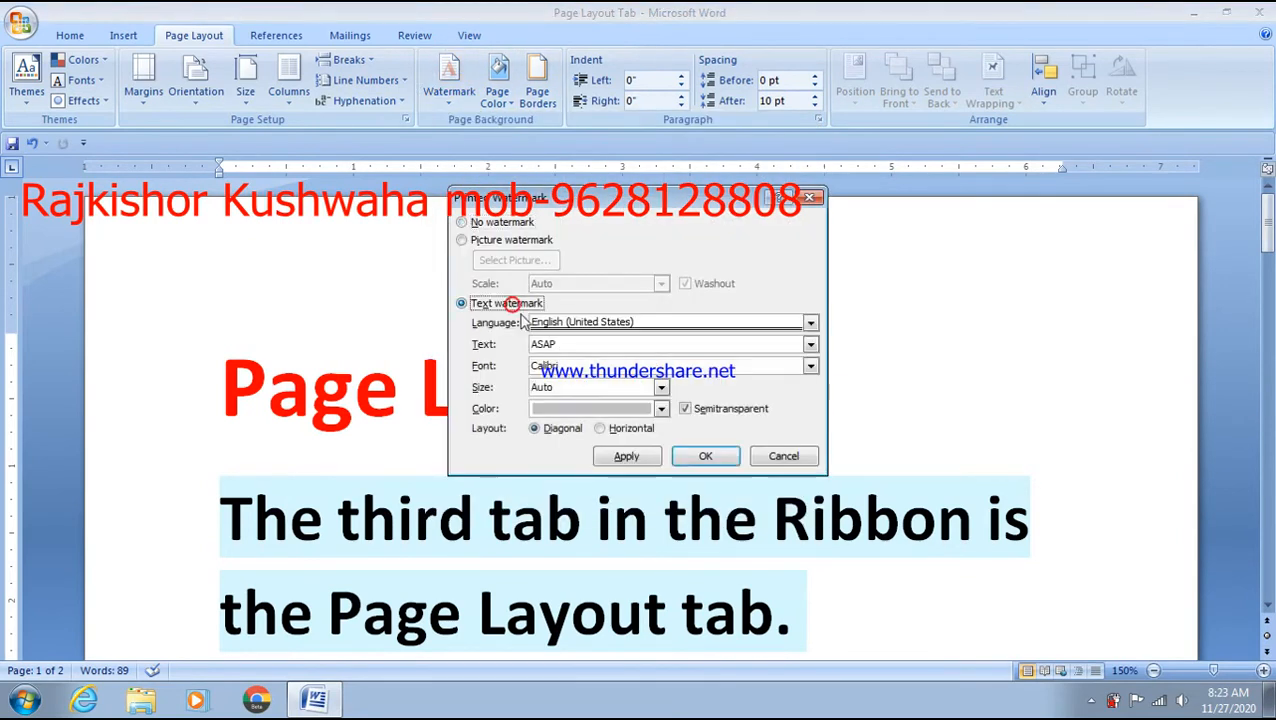
click(591, 350)
text(Rajkisho)
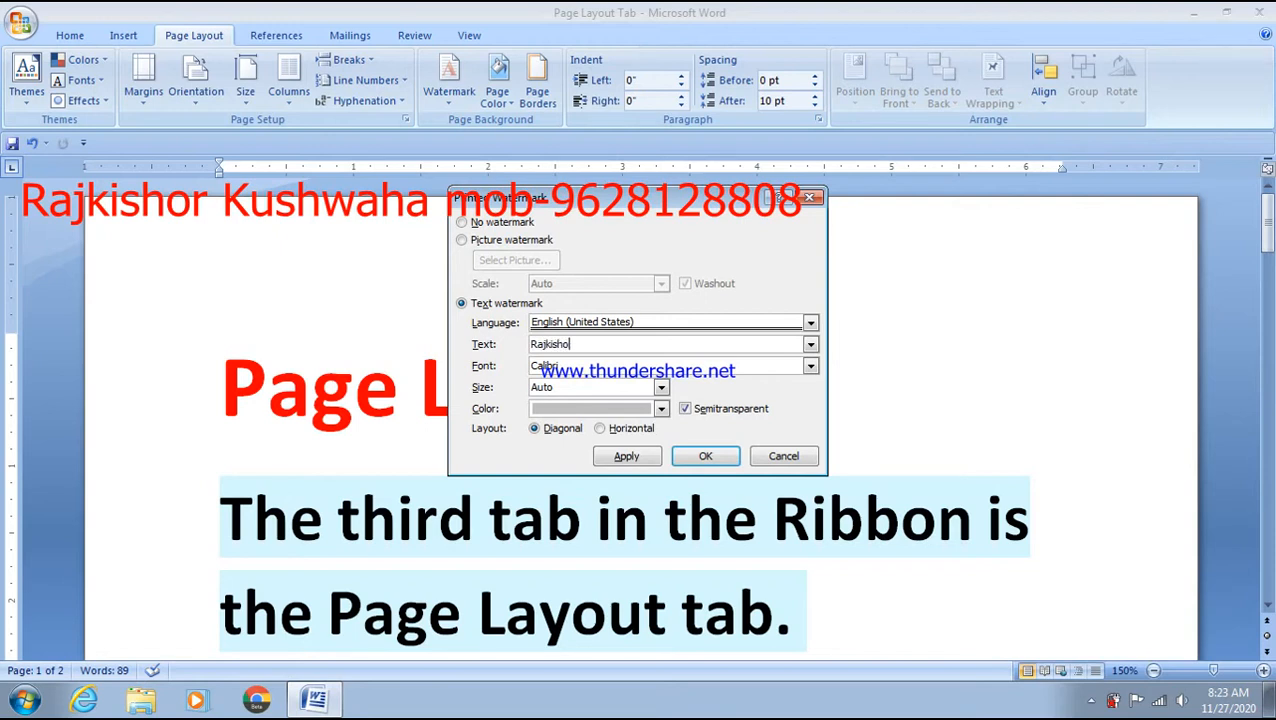
text(r Kushwaha channel)
click(661, 408)
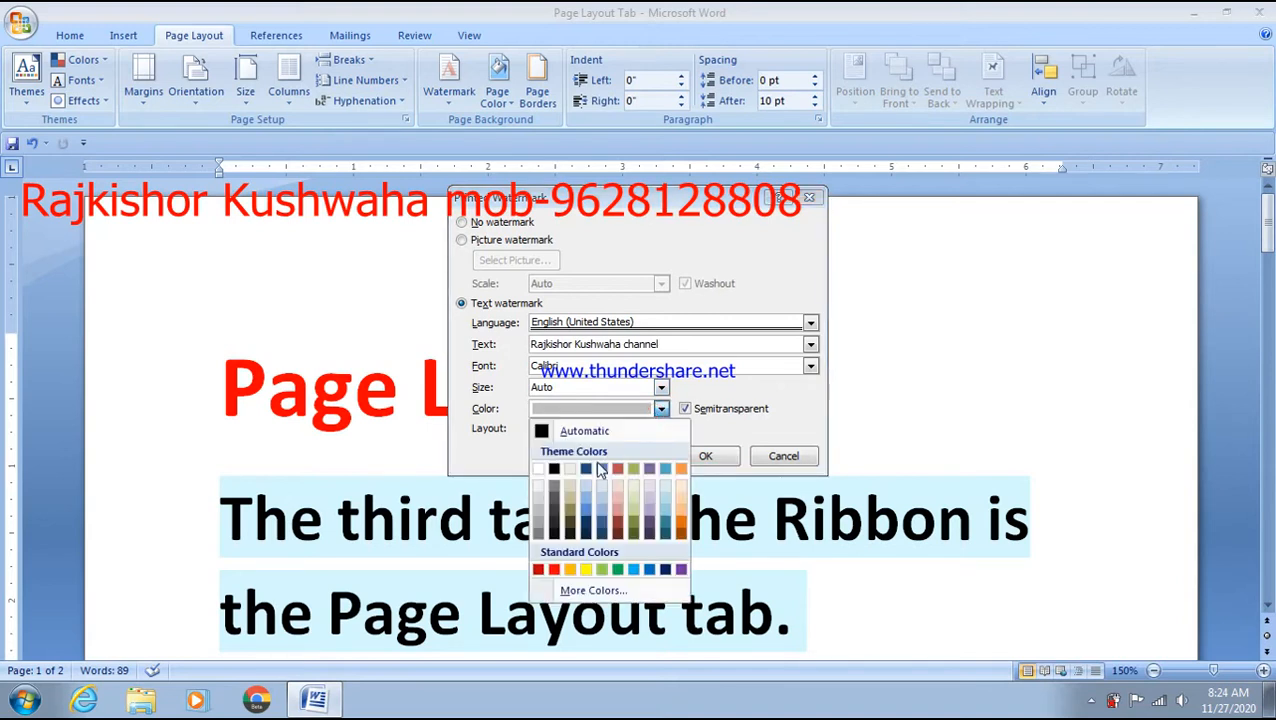
click(554, 569)
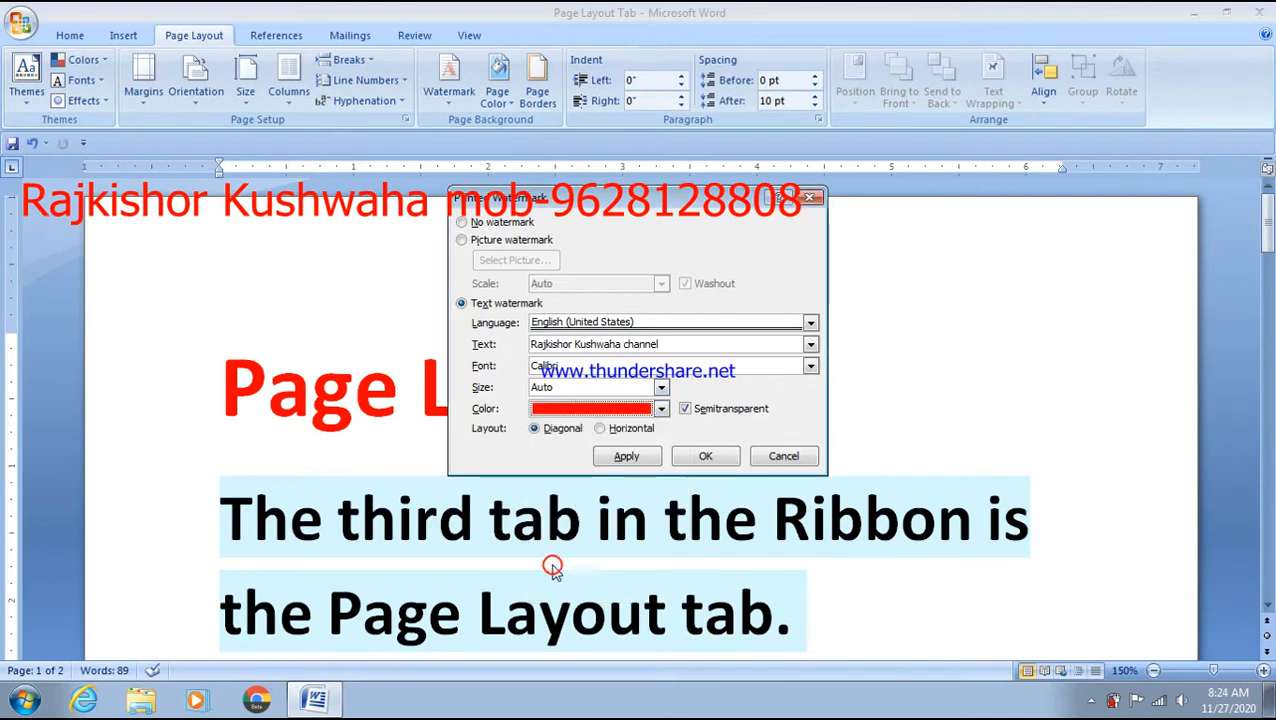
click(704, 456)
scroll(846, 470, down, 5)
scroll(852, 497, down, 2)
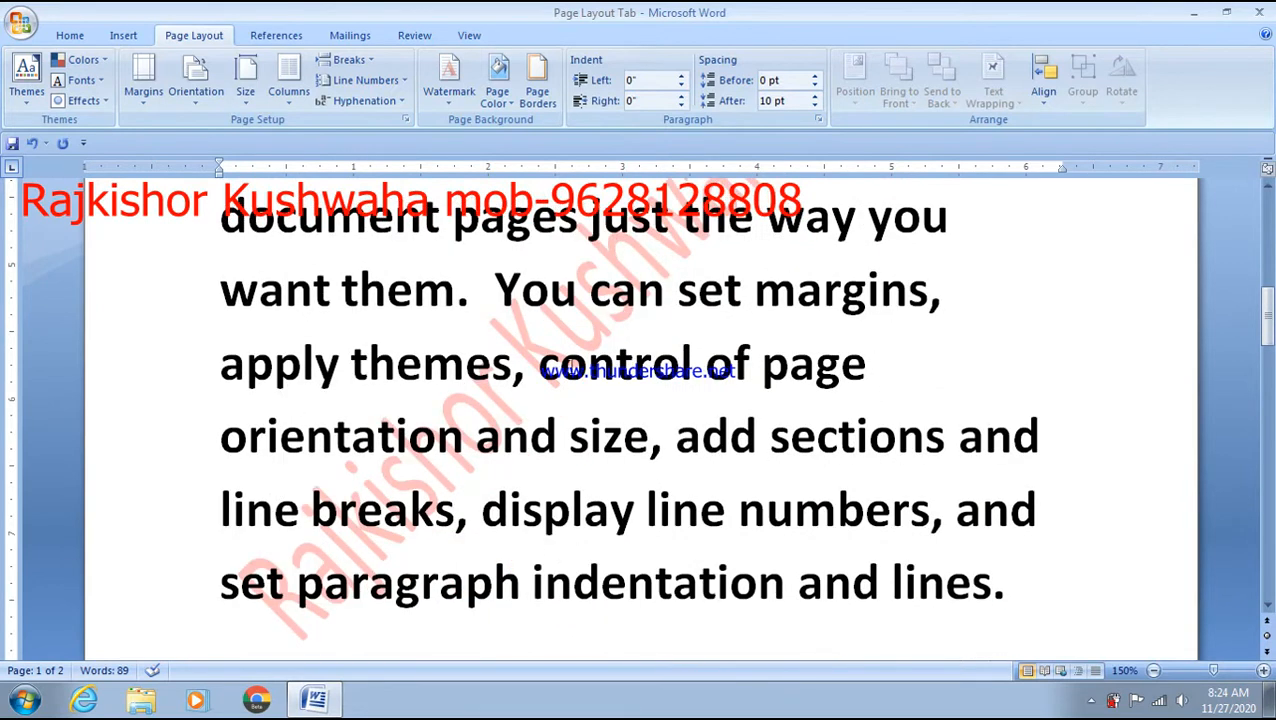
- Set the page colour to Dark Blue from Standard Colors
click(497, 84)
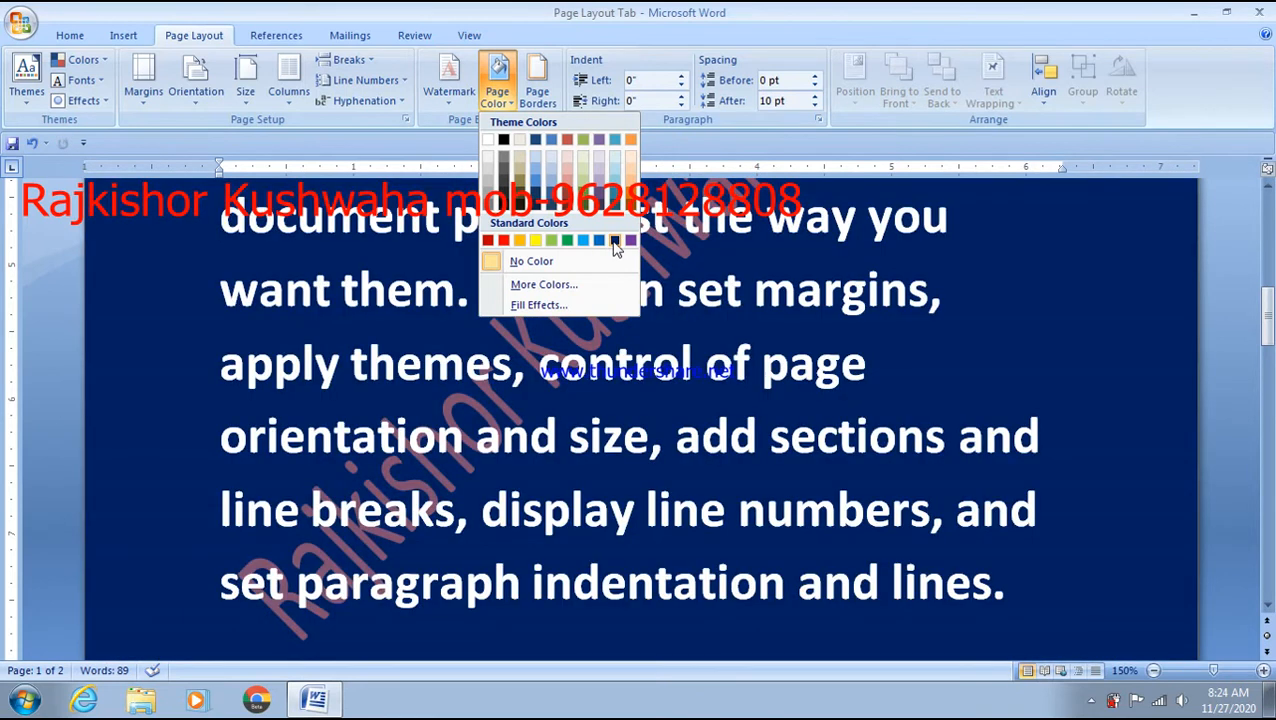
click(614, 244)
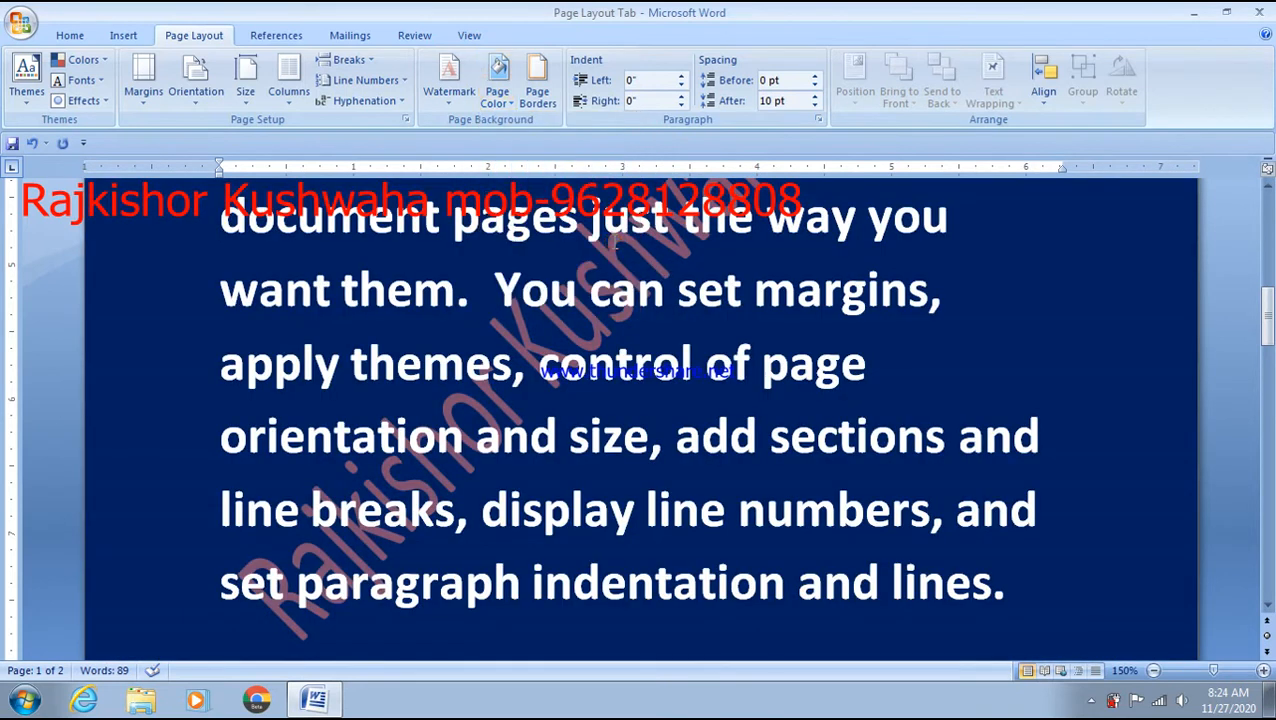
scroll(804, 447, up, 8)
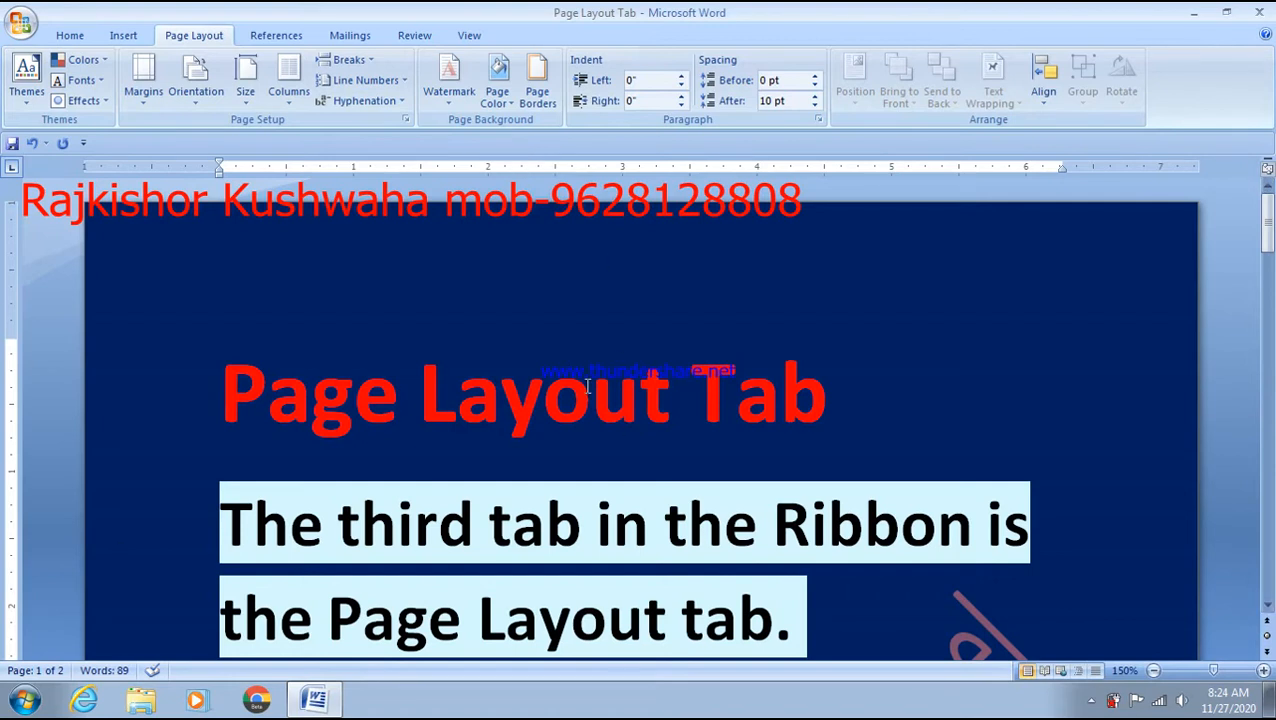
scroll(590, 384, down, 1)
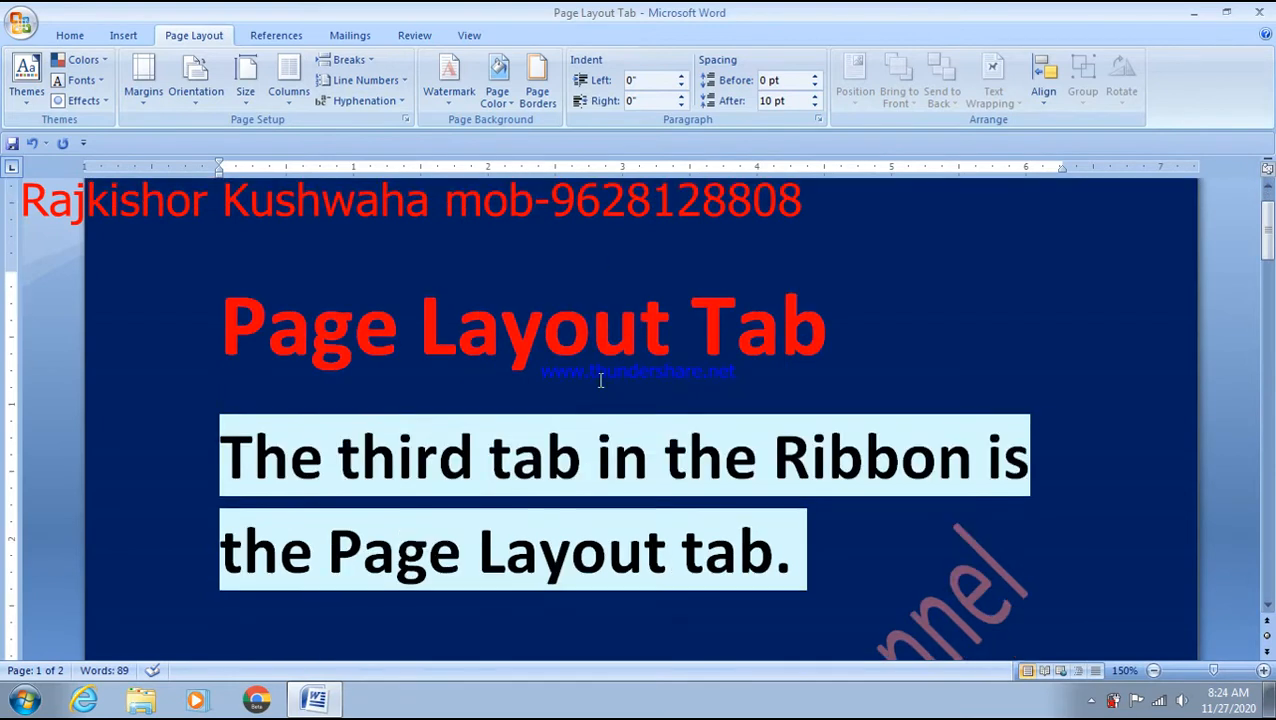
click(335, 335)
key(Home)
scroll(860, 343, down, 1)
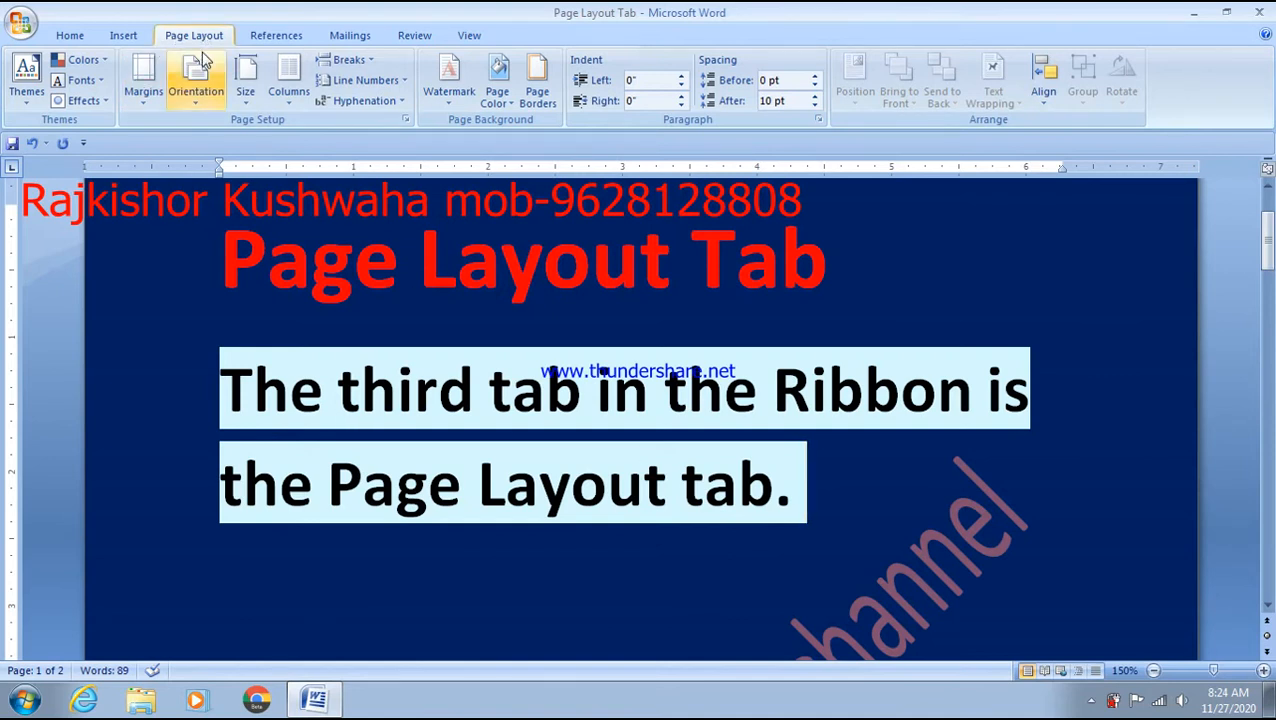
click(68, 35)
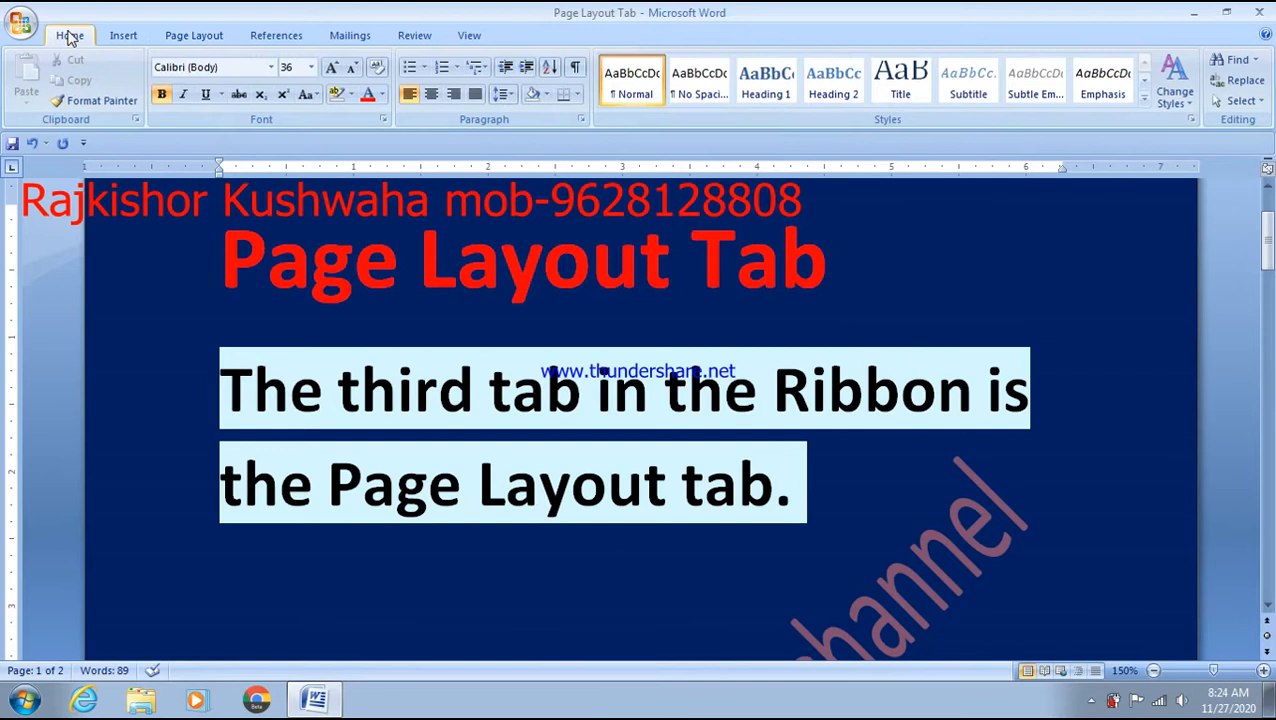
click(118, 36)
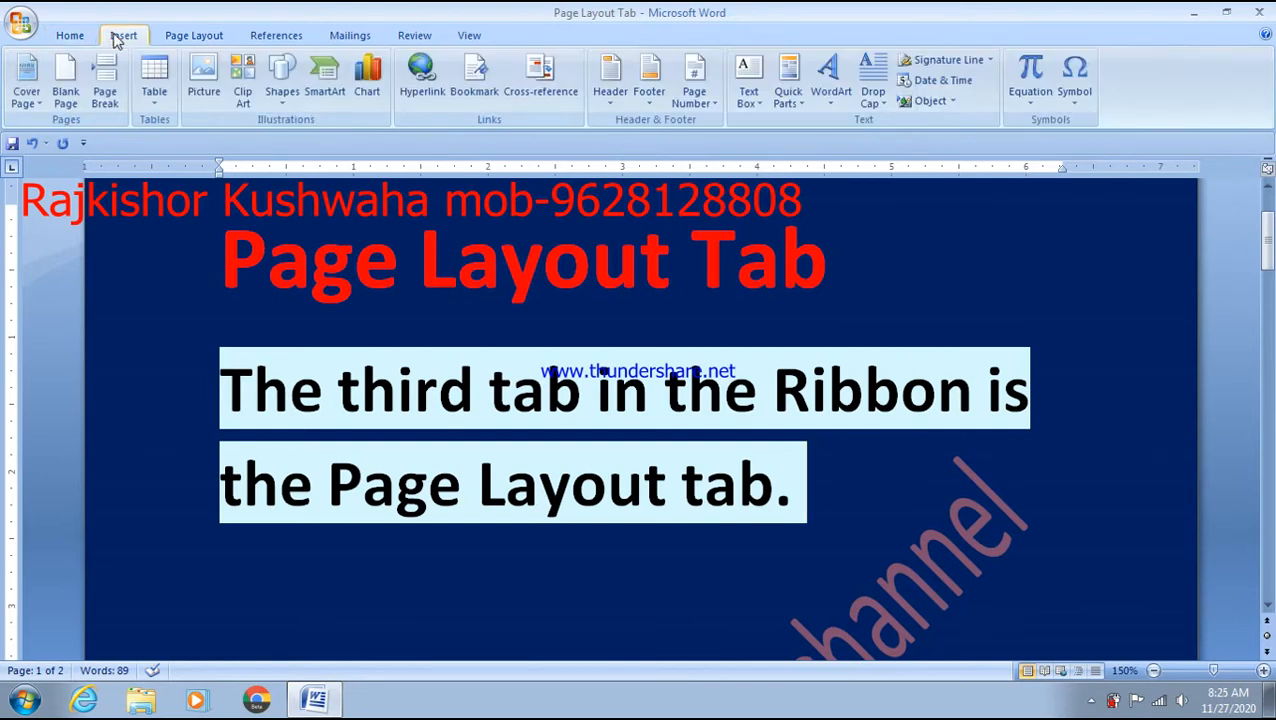
click(179, 37)
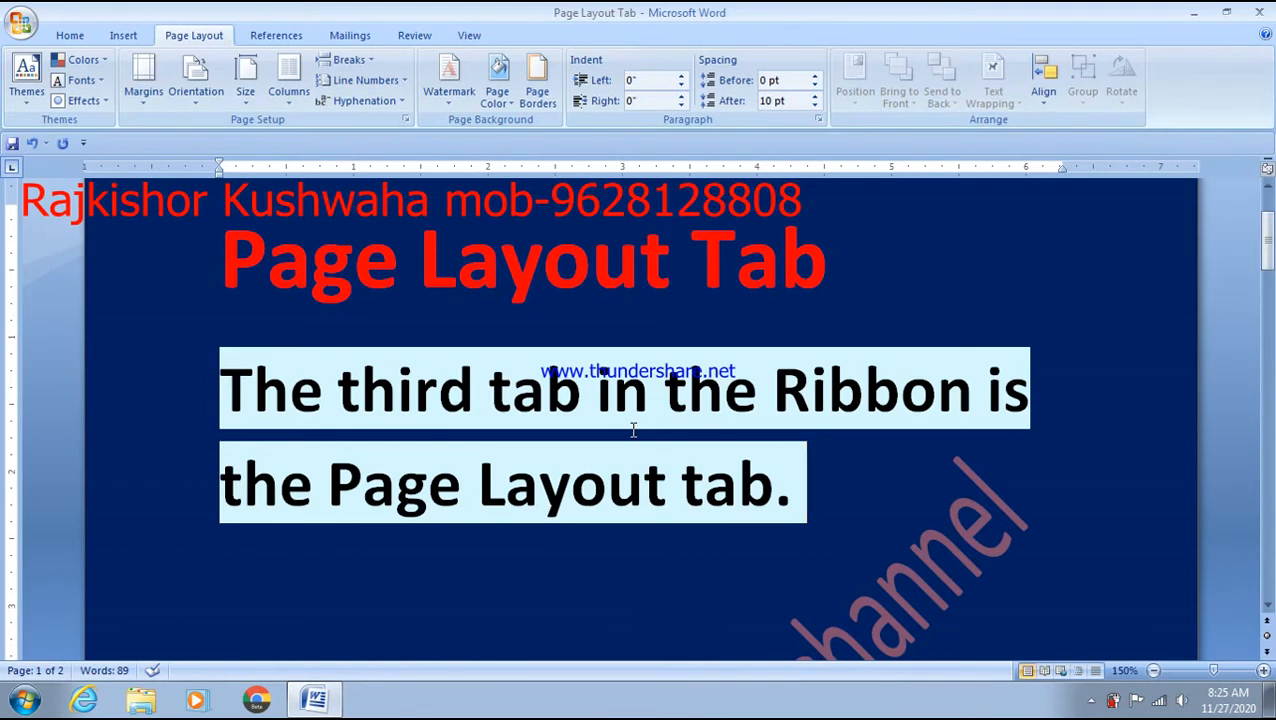
scroll(633, 430, down, 3)
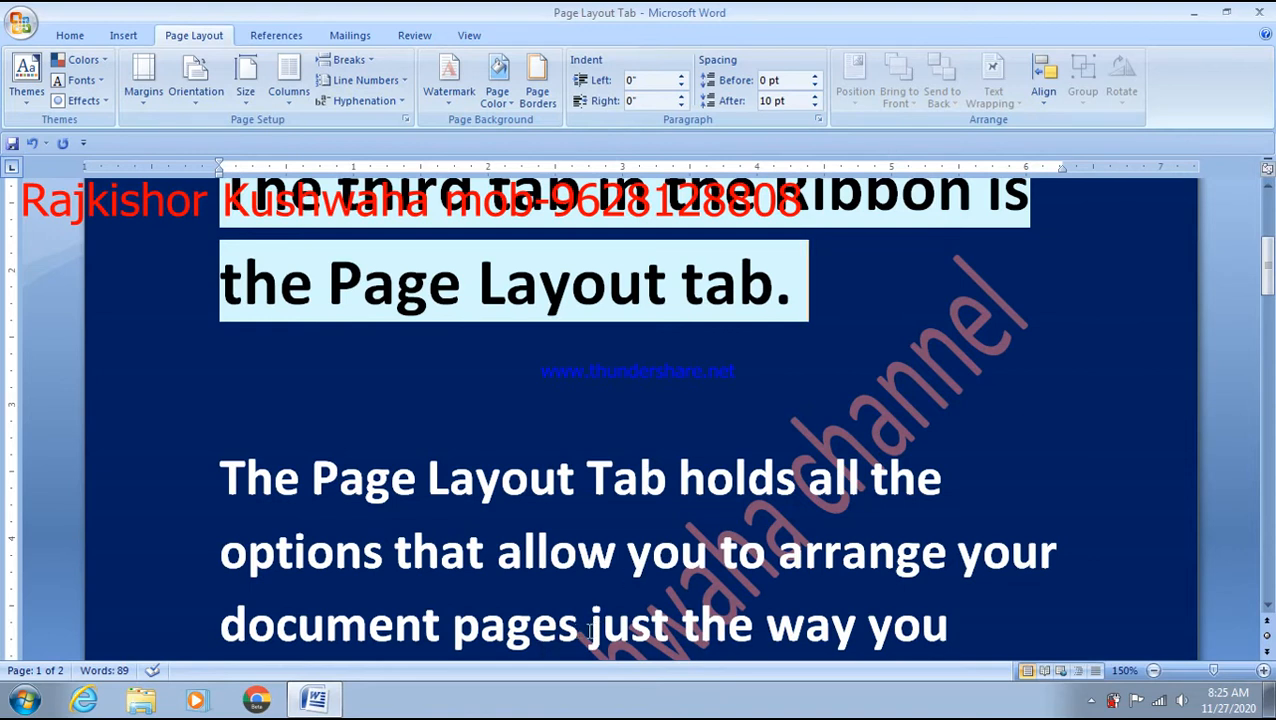
- Highlight the opening body paragraph, from 'The Page Layout Tab holds' to 'want them.'
scroll(590, 632, down, 1)
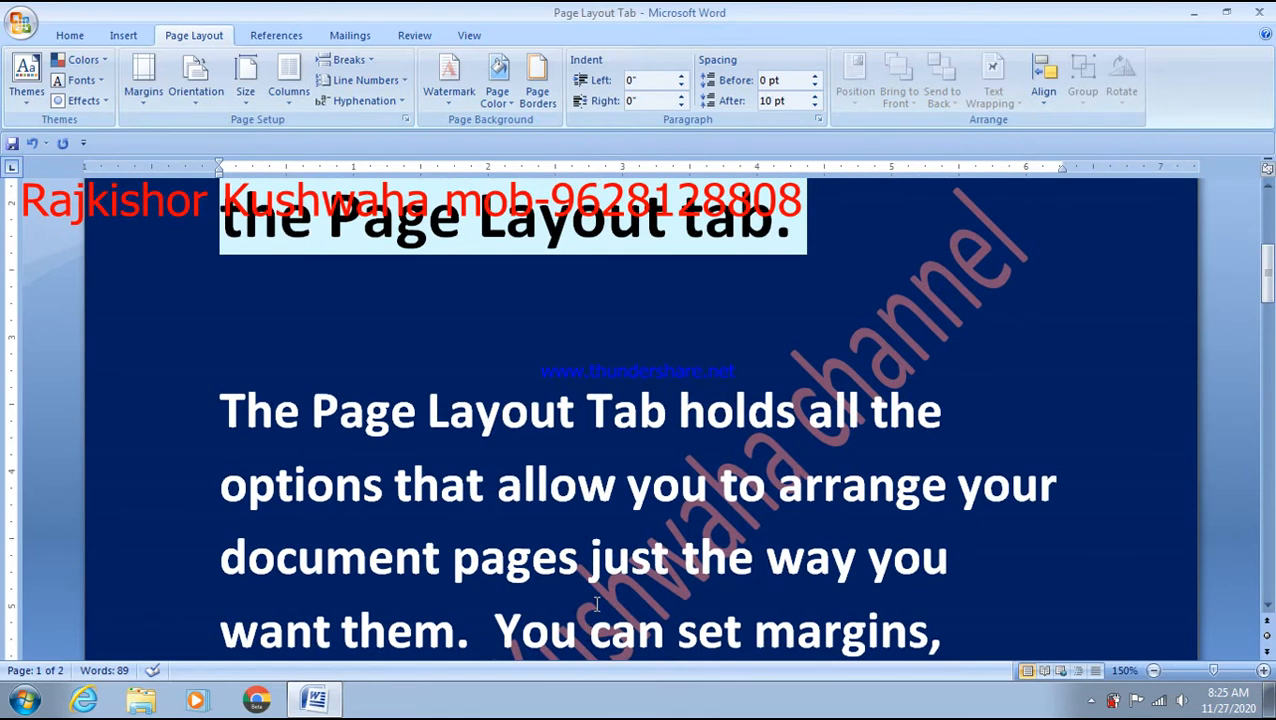
drag(488, 630, 247, 418)
scroll(778, 556, down, 1)
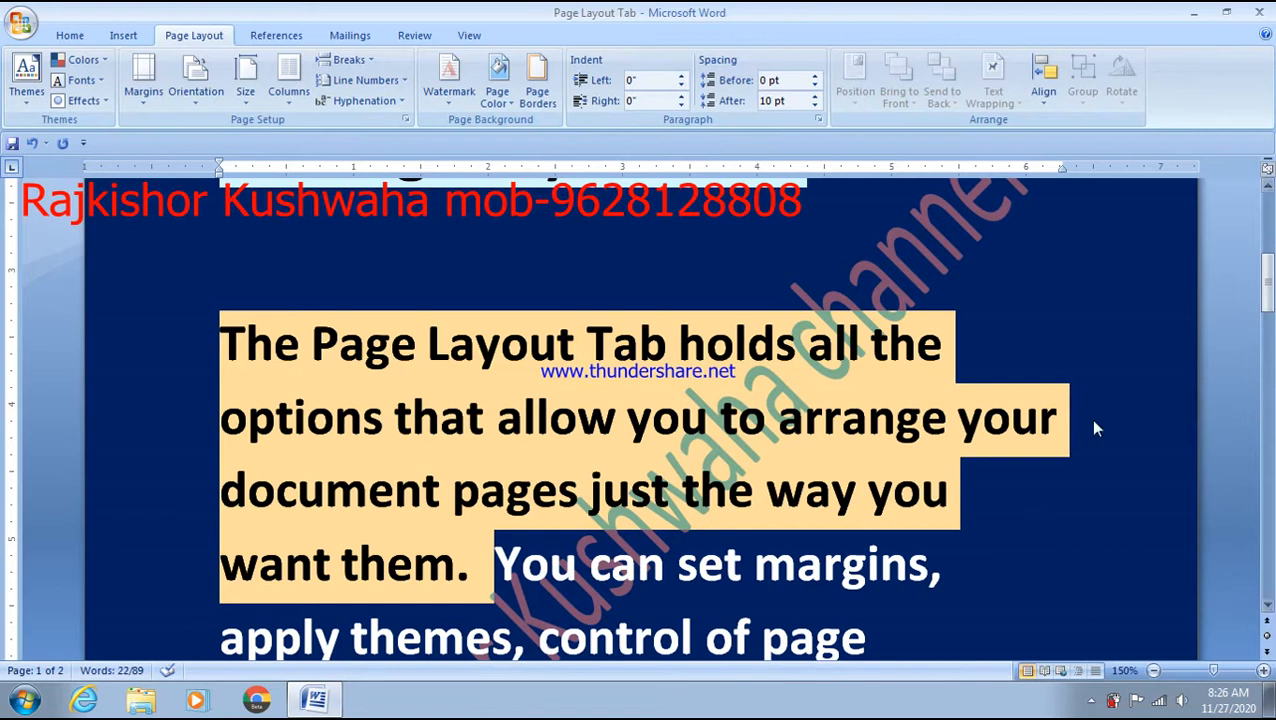
- Deselect the paragraph, leaving the caret just before 'You can set margins'
scroll(457, 443, down, 1)
scroll(457, 443, down, 2)
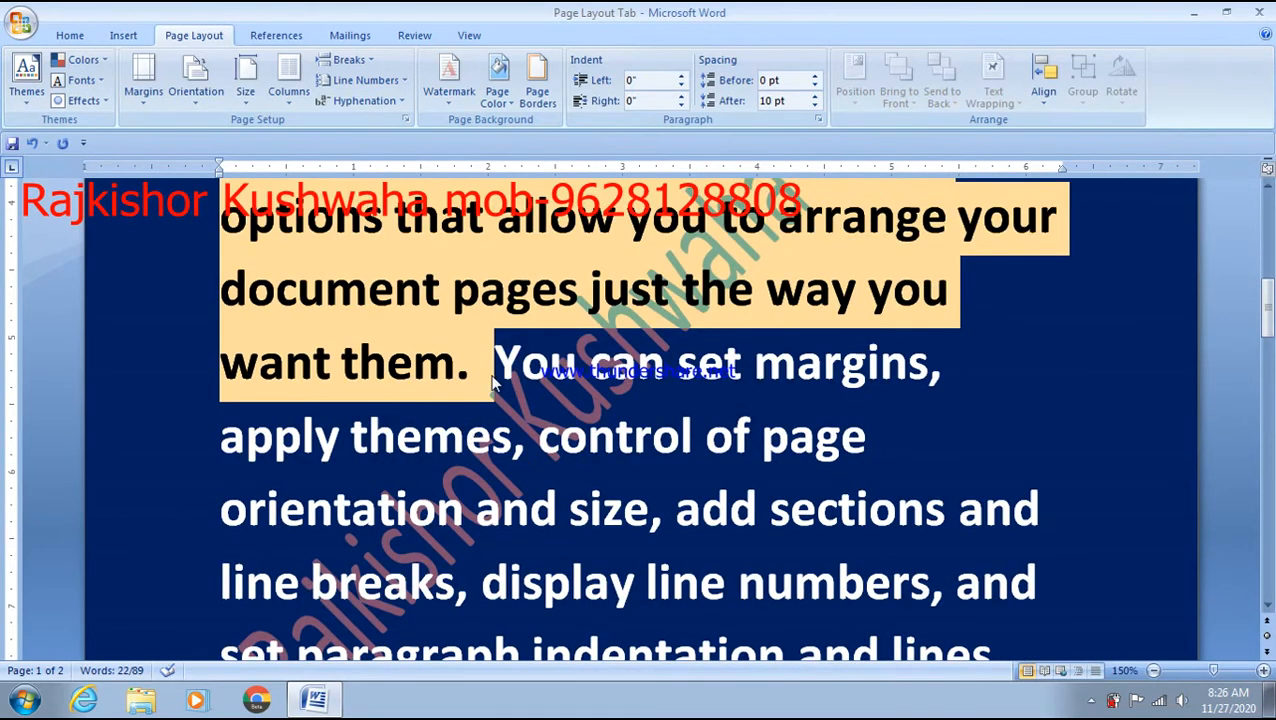
scroll(490, 386, down, 1)
scroll(506, 305, down, 1)
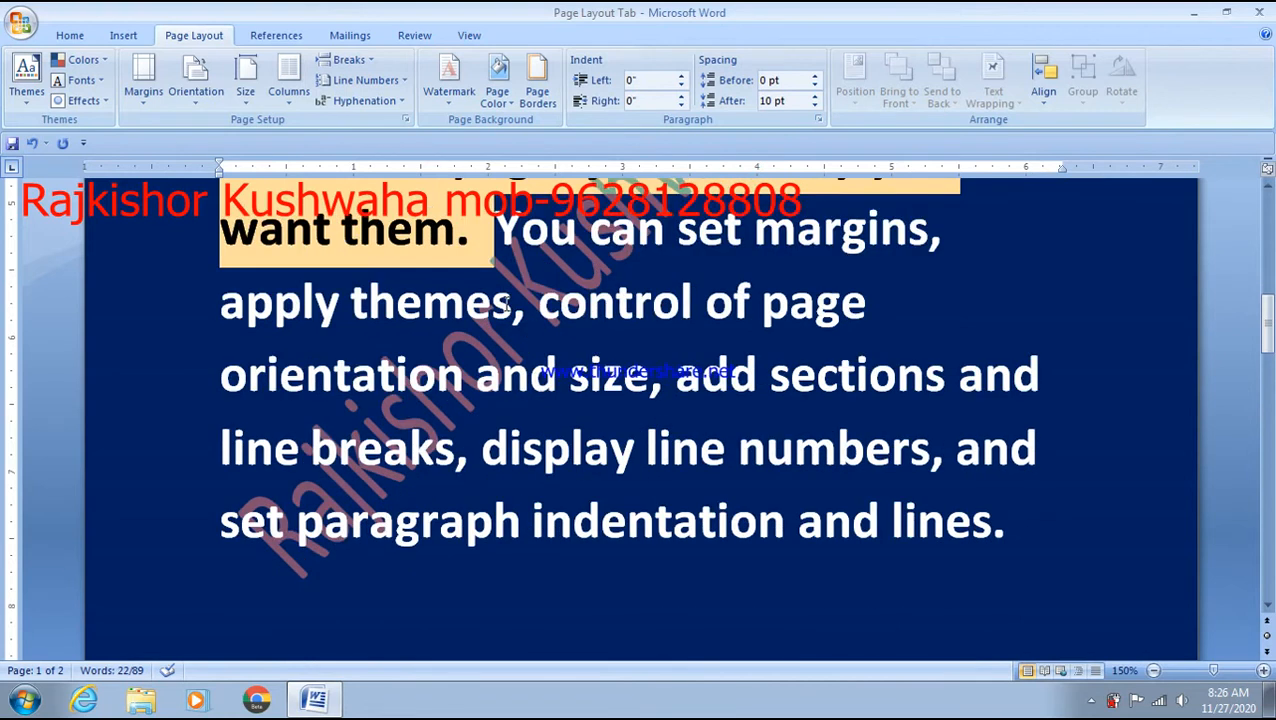
click(528, 234)
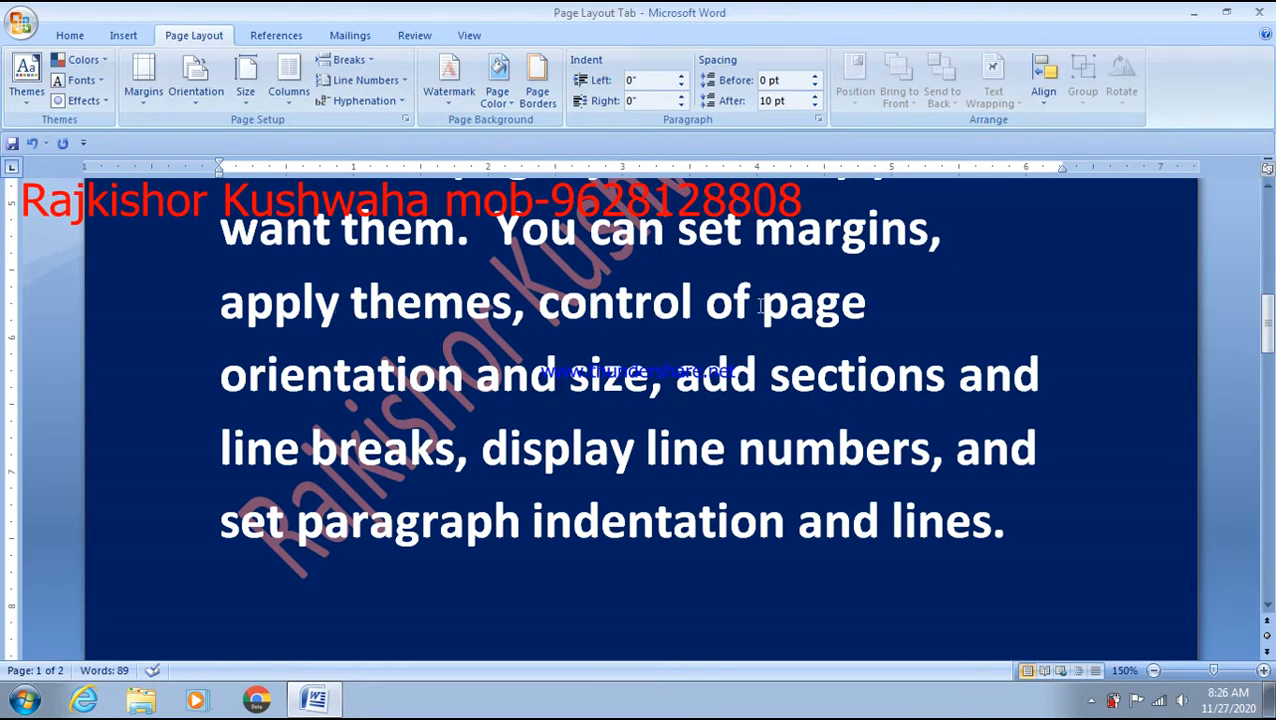
- Insert 'paper' before 'size', then type 'Back' before 'and' following 'numbers,'
click(559, 378)
text(paper)
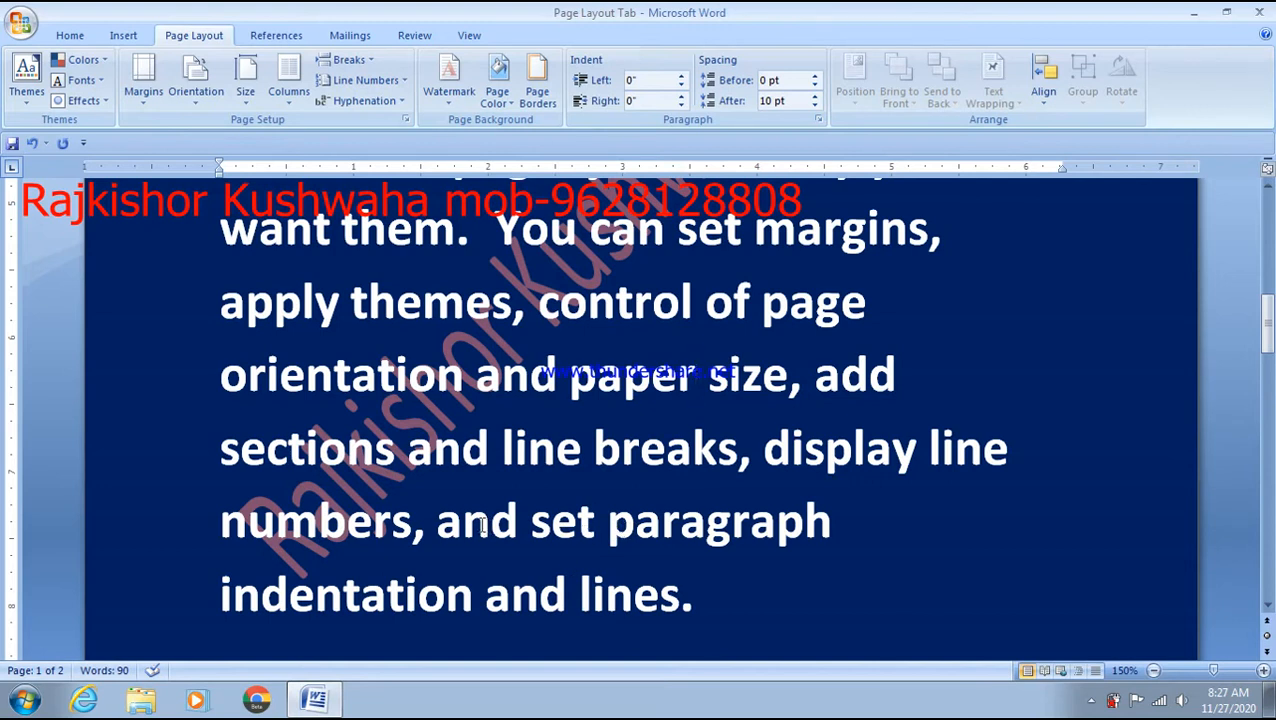
click(446, 517)
text(Ba)
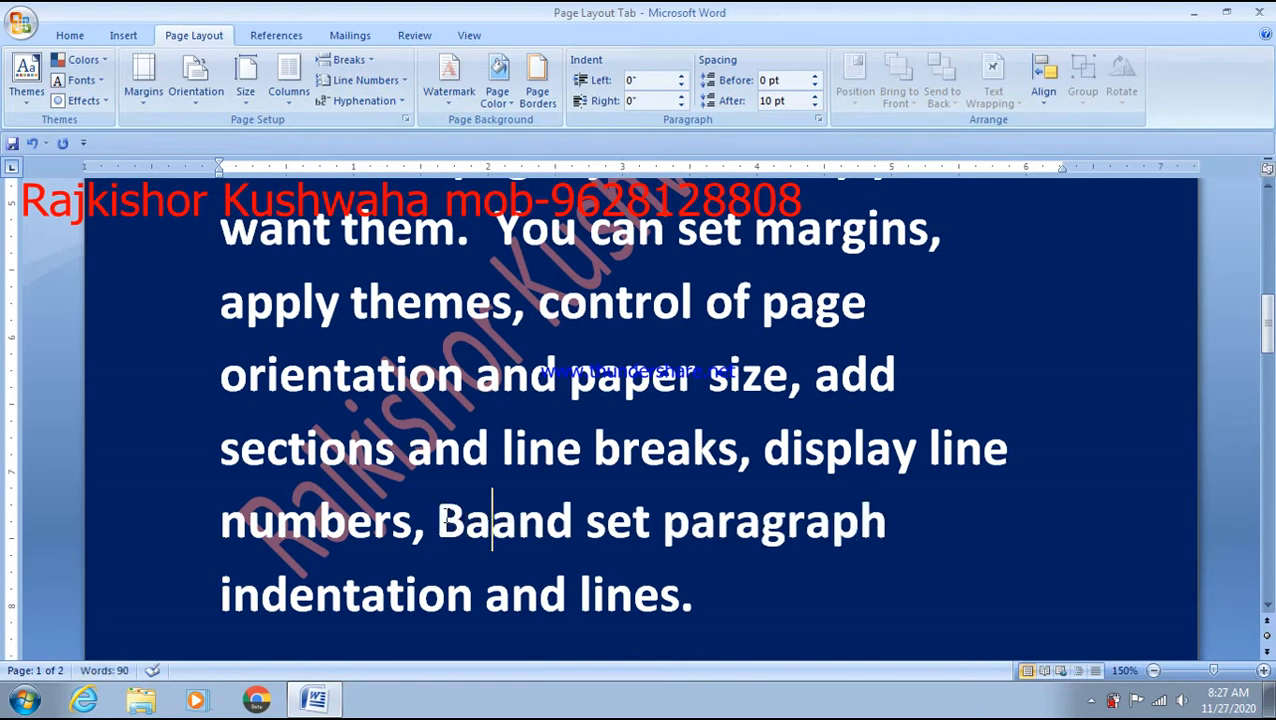
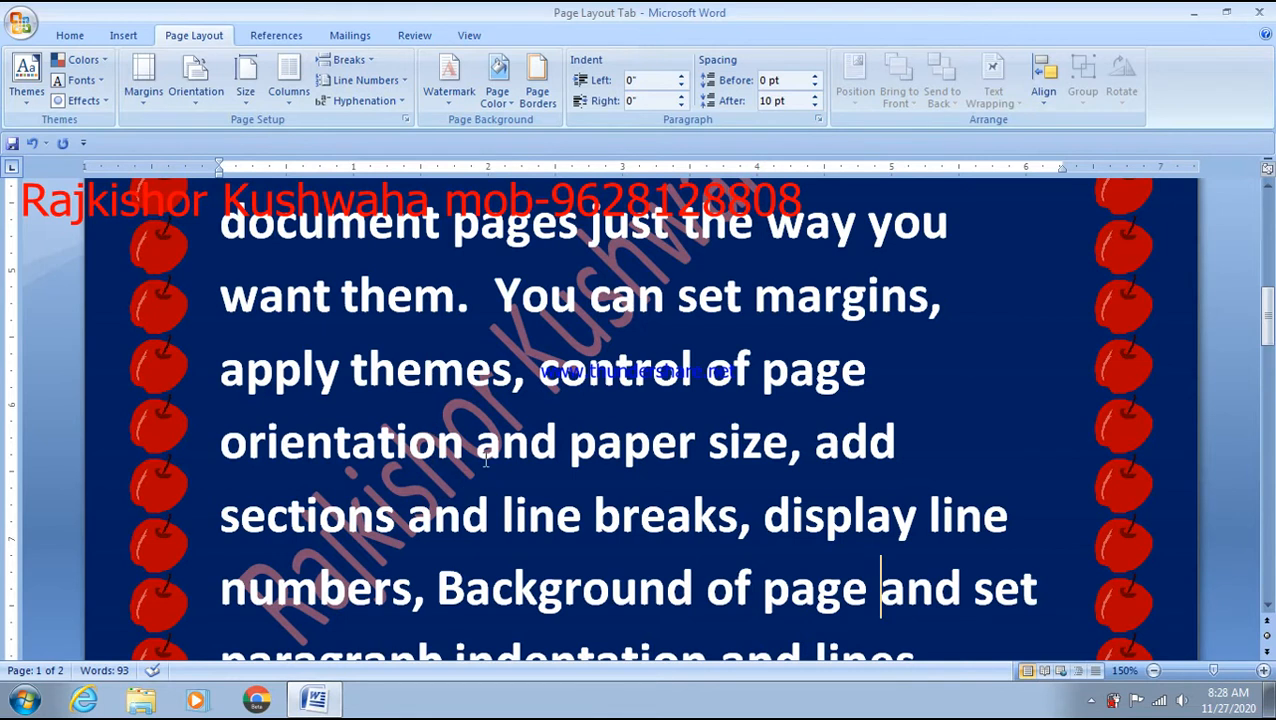
- In Page Borders, set the border art to (none) to remove the apple border
scroll(580, 421, down, 3)
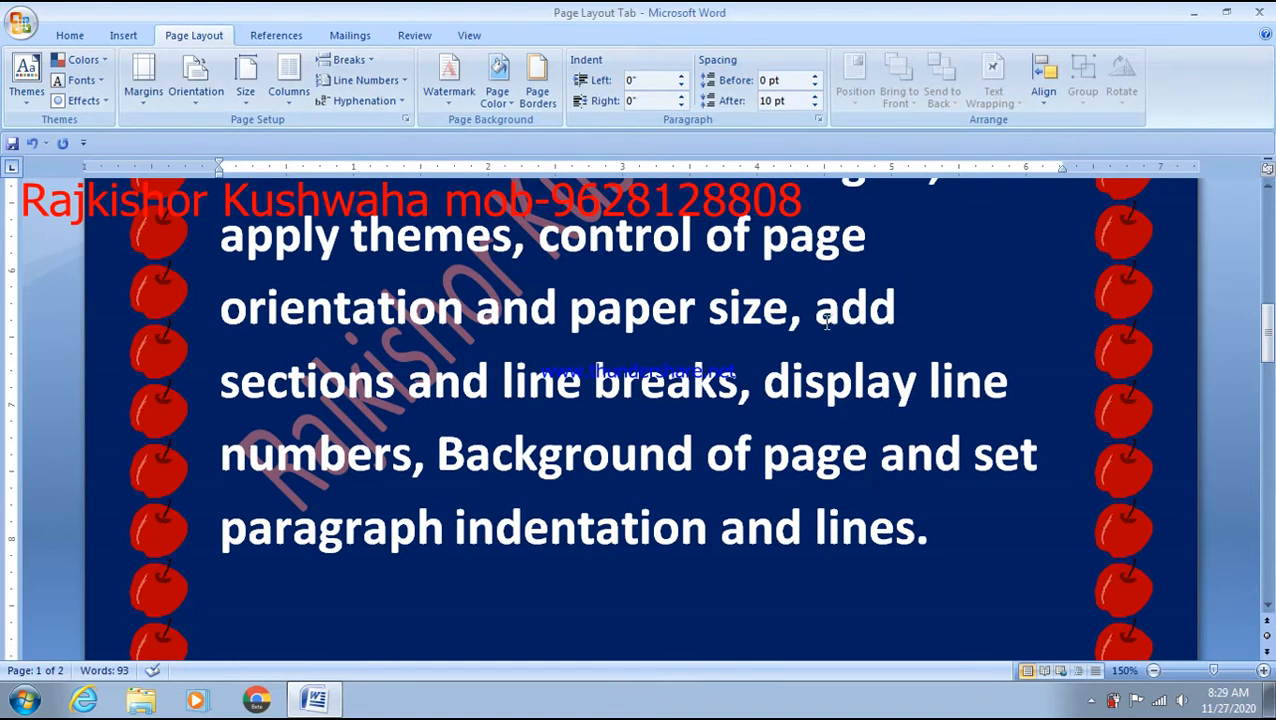
scroll(827, 323, up, 9)
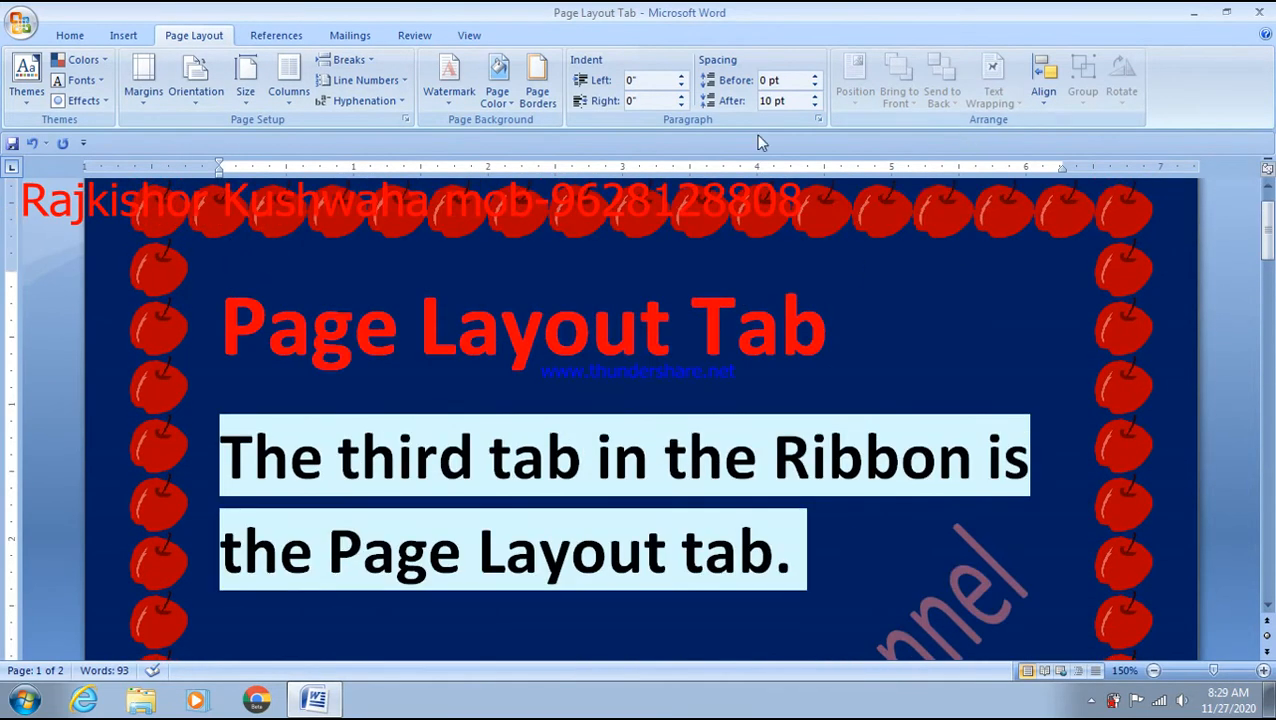
click(555, 109)
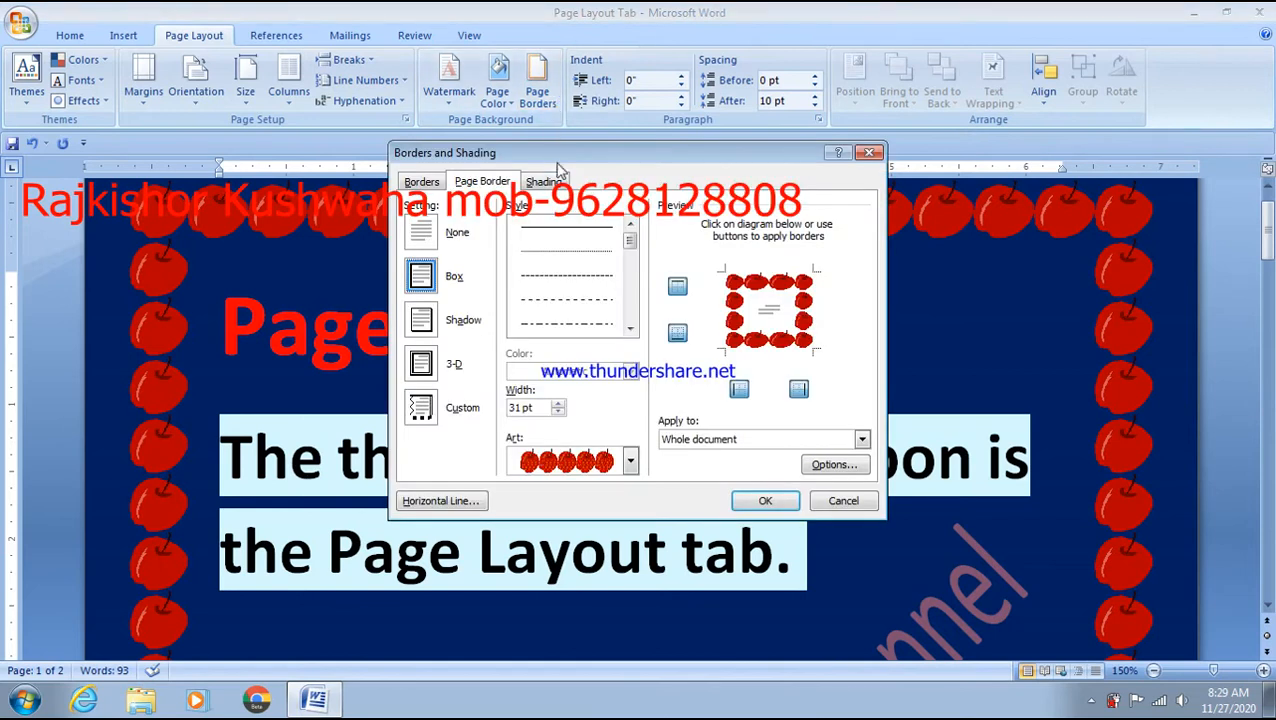
click(631, 463)
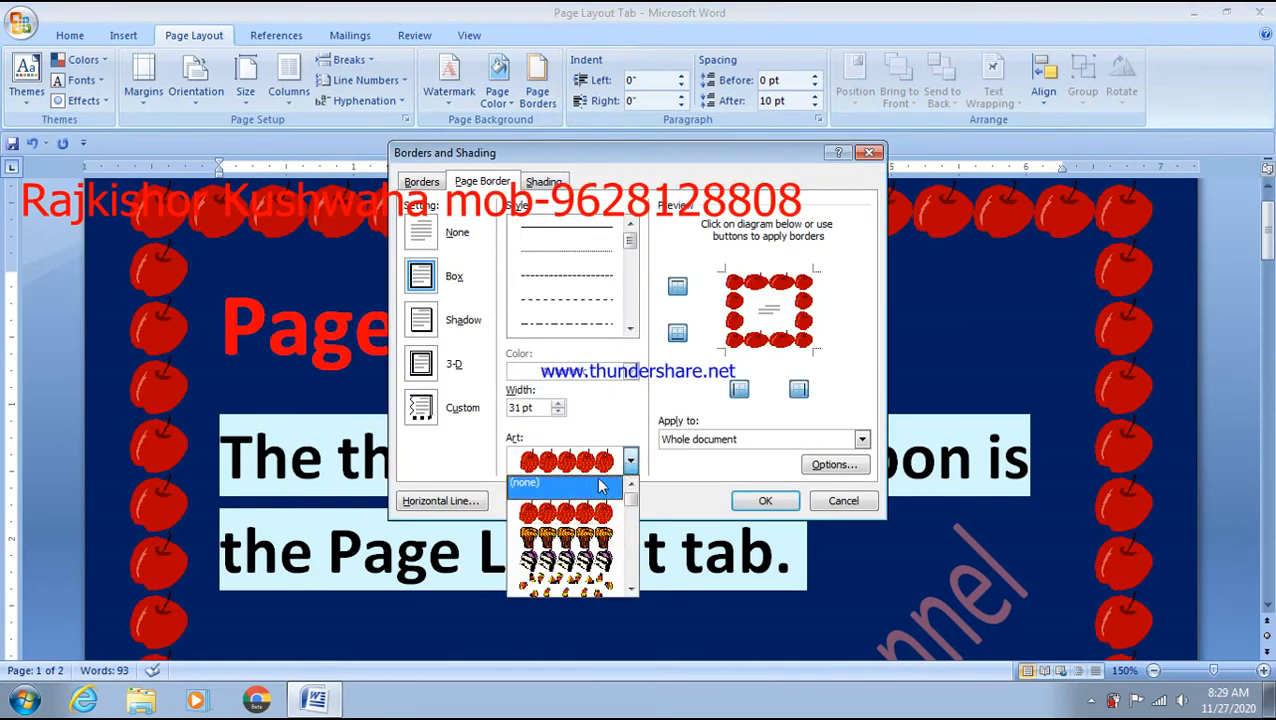
click(580, 488)
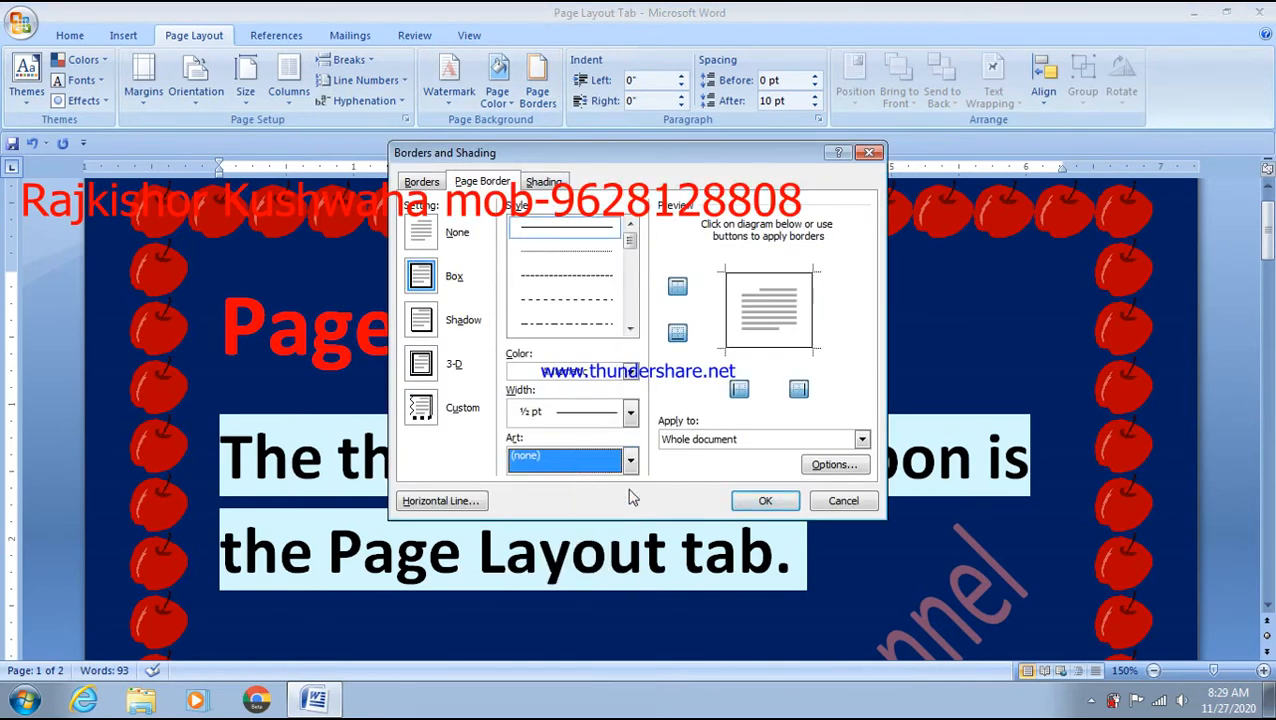
click(794, 503)
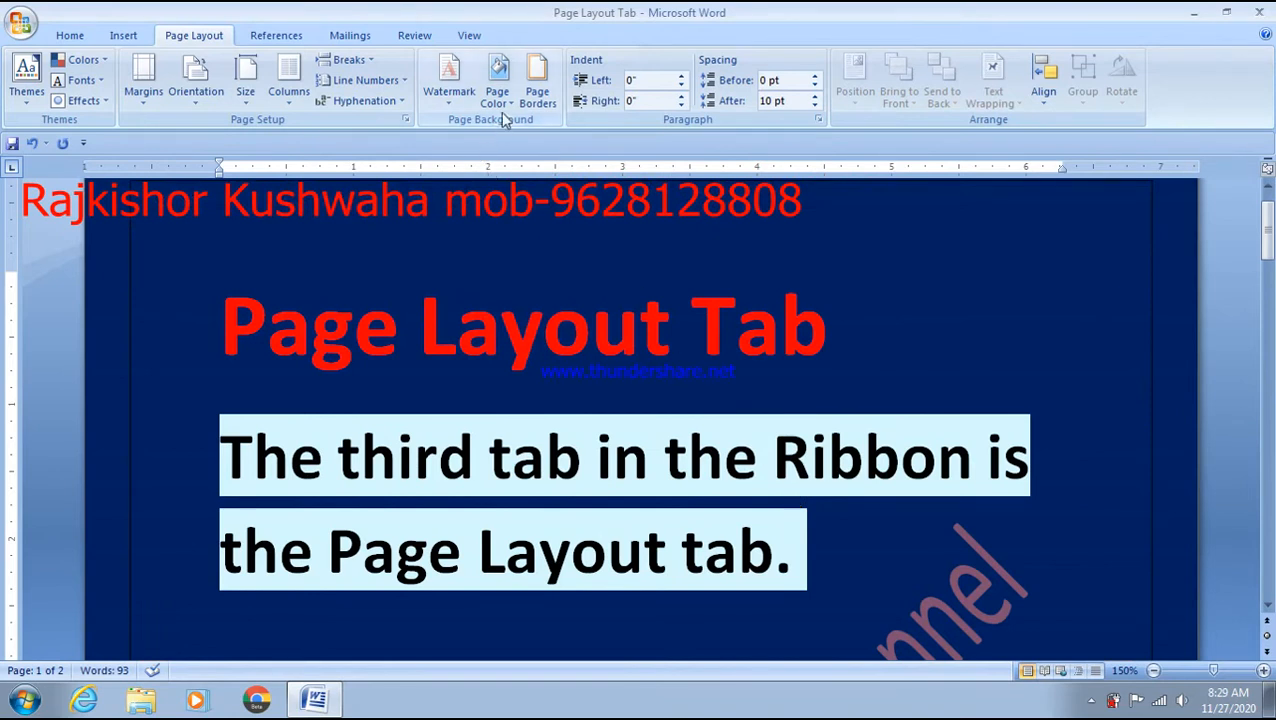
- Make the page colour White and set the page border setting to None
click(498, 82)
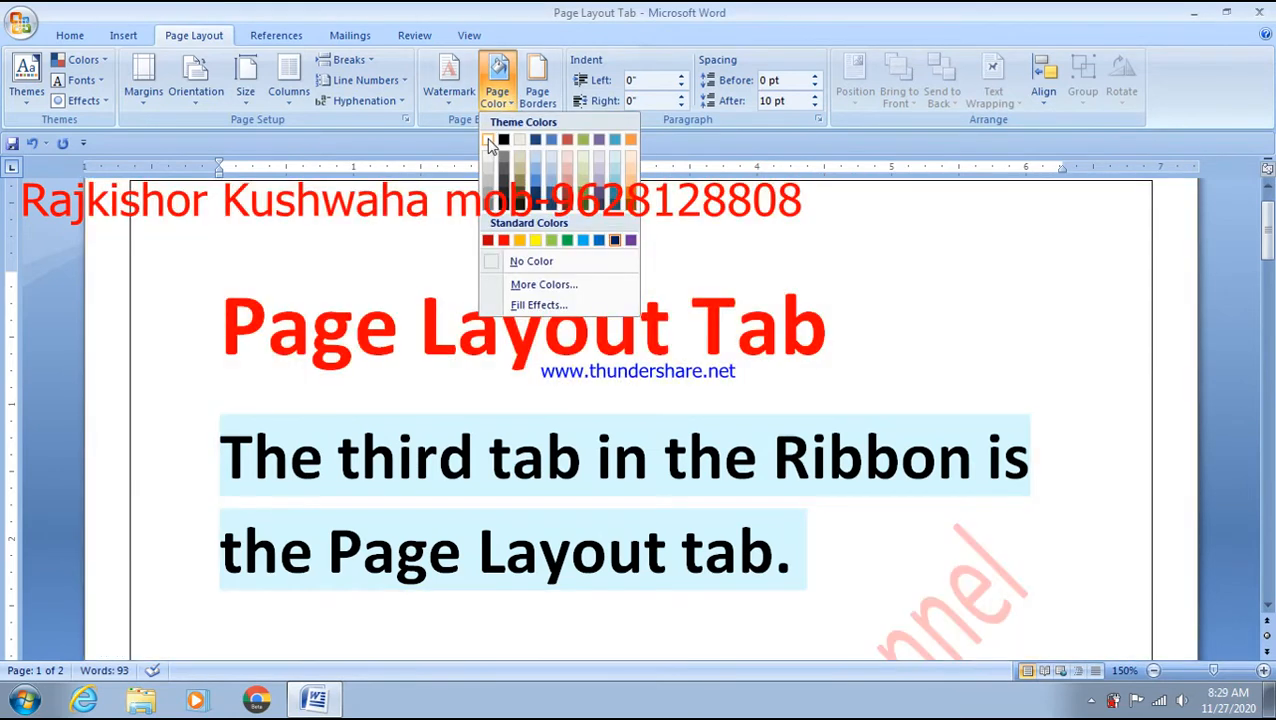
click(490, 143)
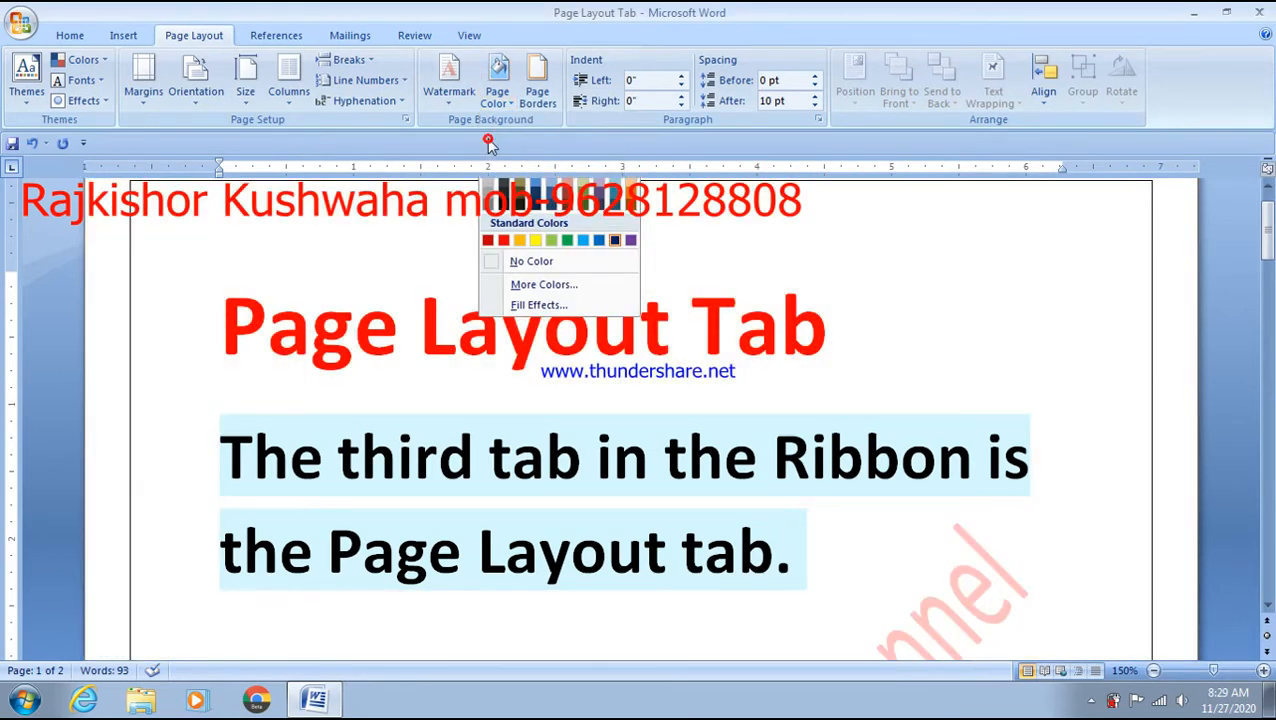
click(551, 104)
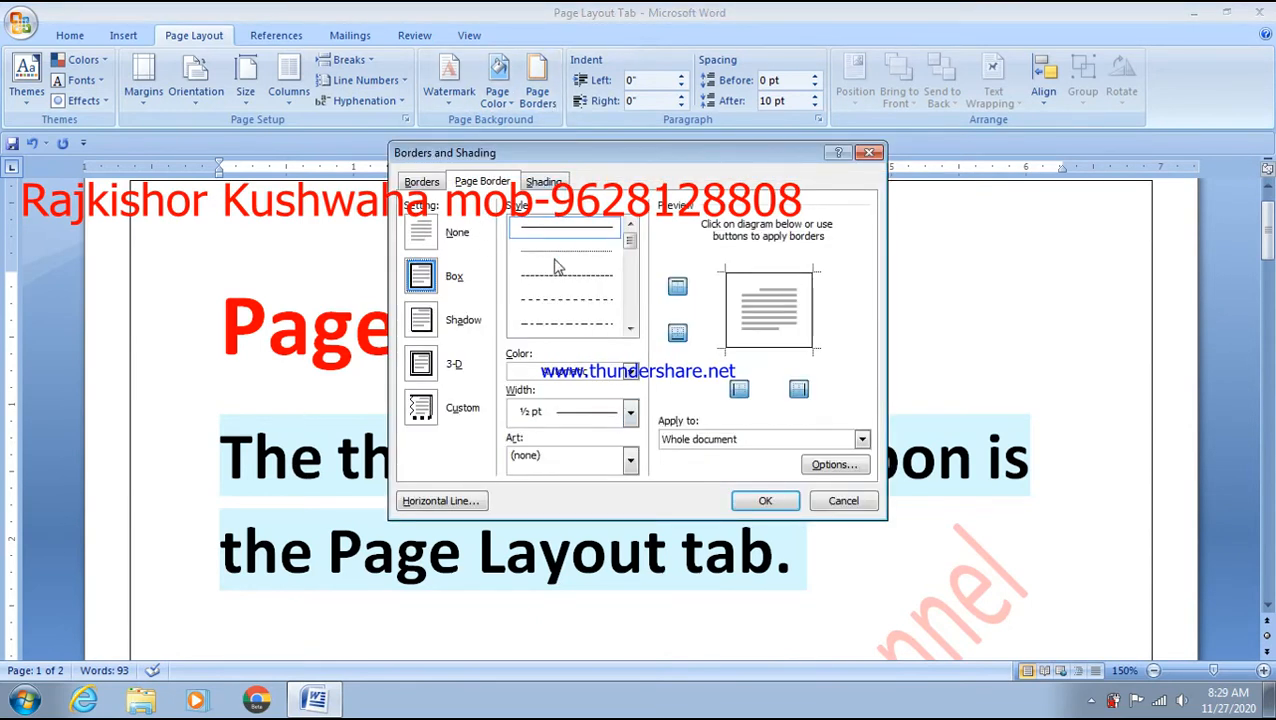
click(439, 231)
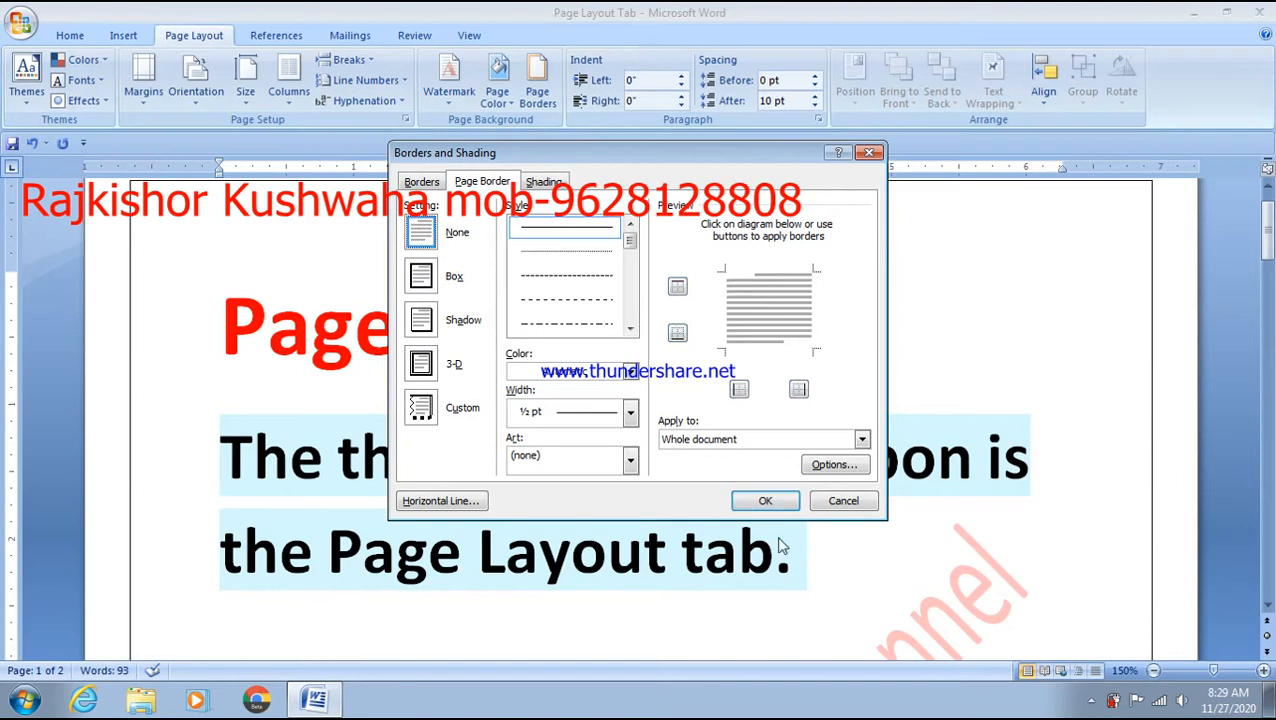
click(767, 506)
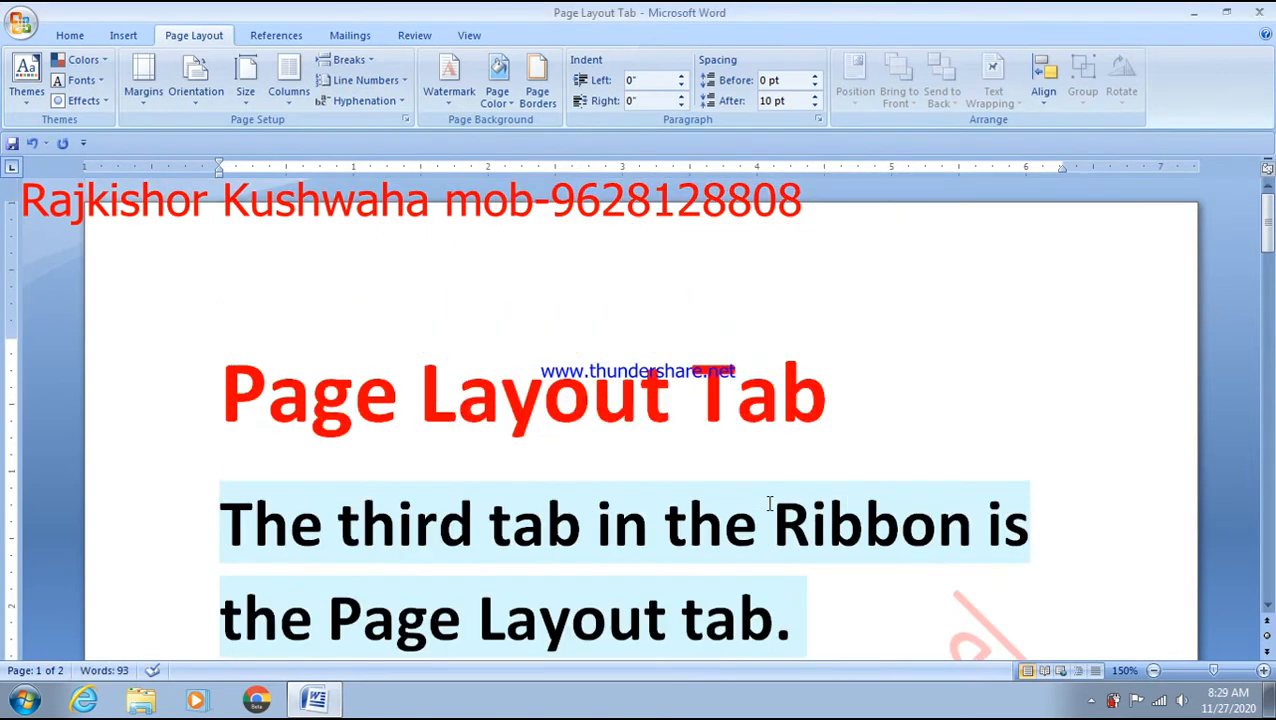
click(889, 393)
scroll(892, 393, down, 4)
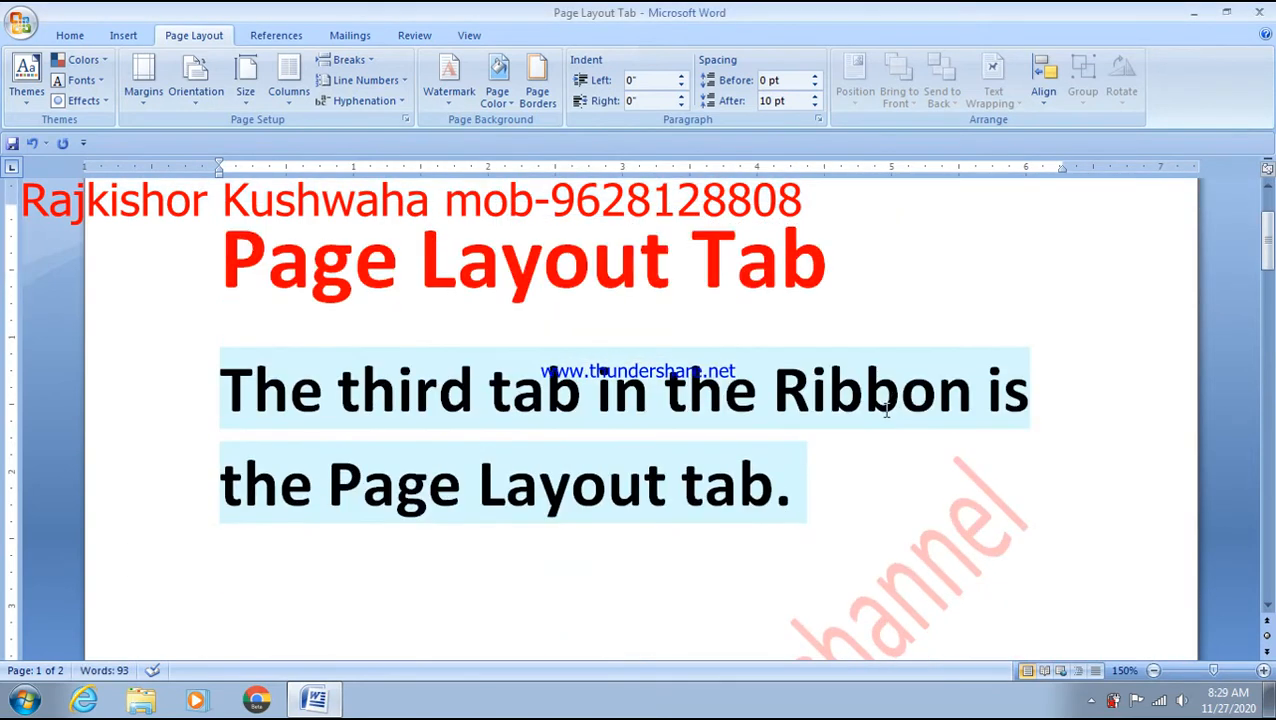
scroll(892, 472, down, 3)
scroll(892, 472, up, 6)
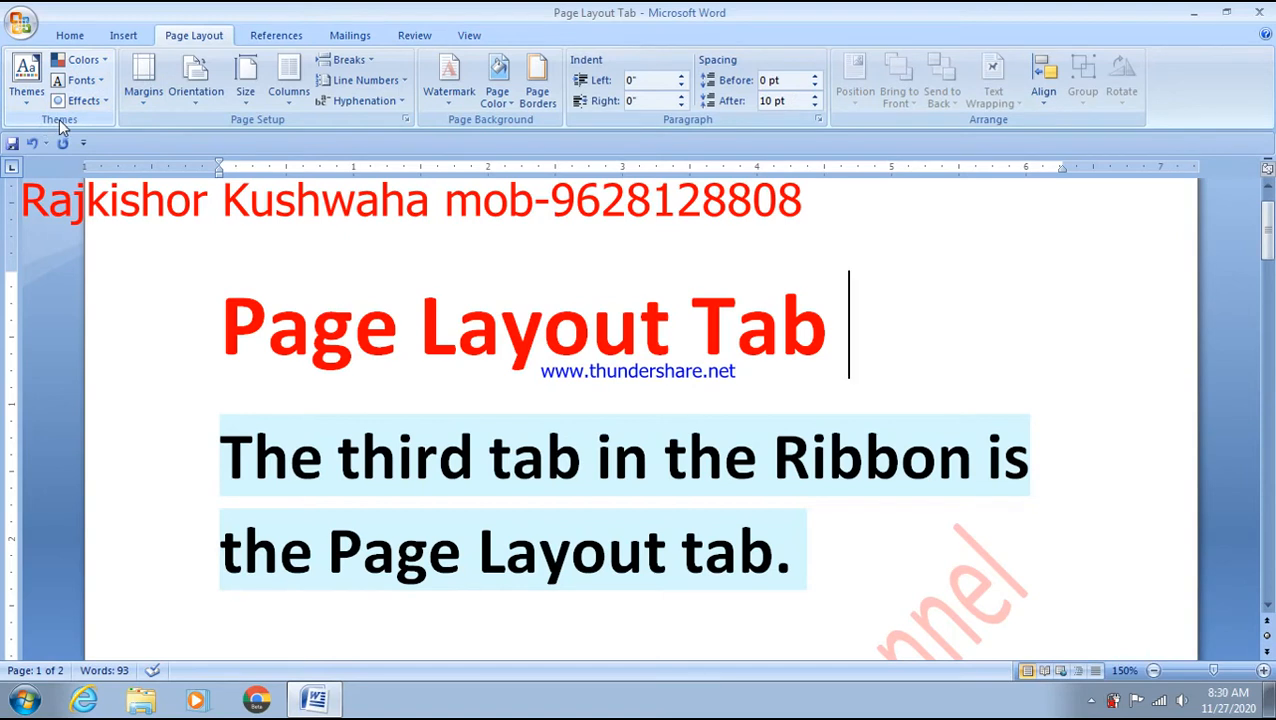
- Apply the Flow theme with the Metro theme colours
click(22, 75)
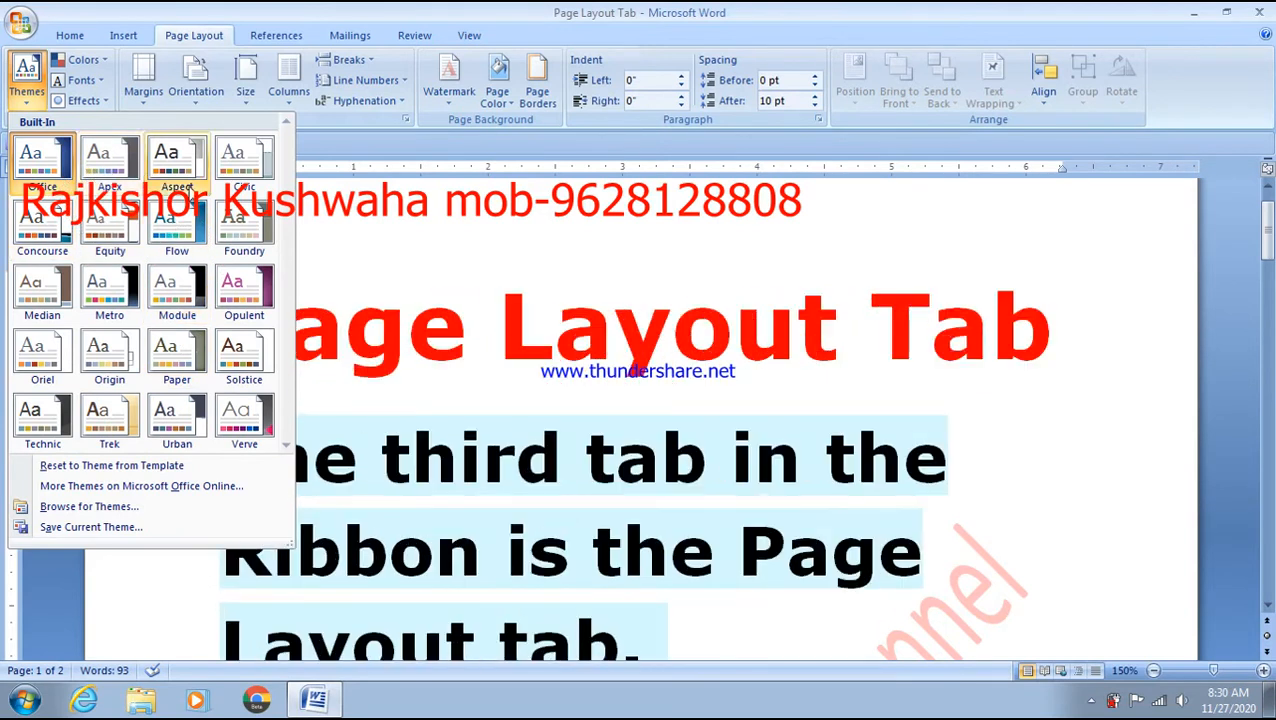
click(175, 222)
scroll(758, 422, down, 10)
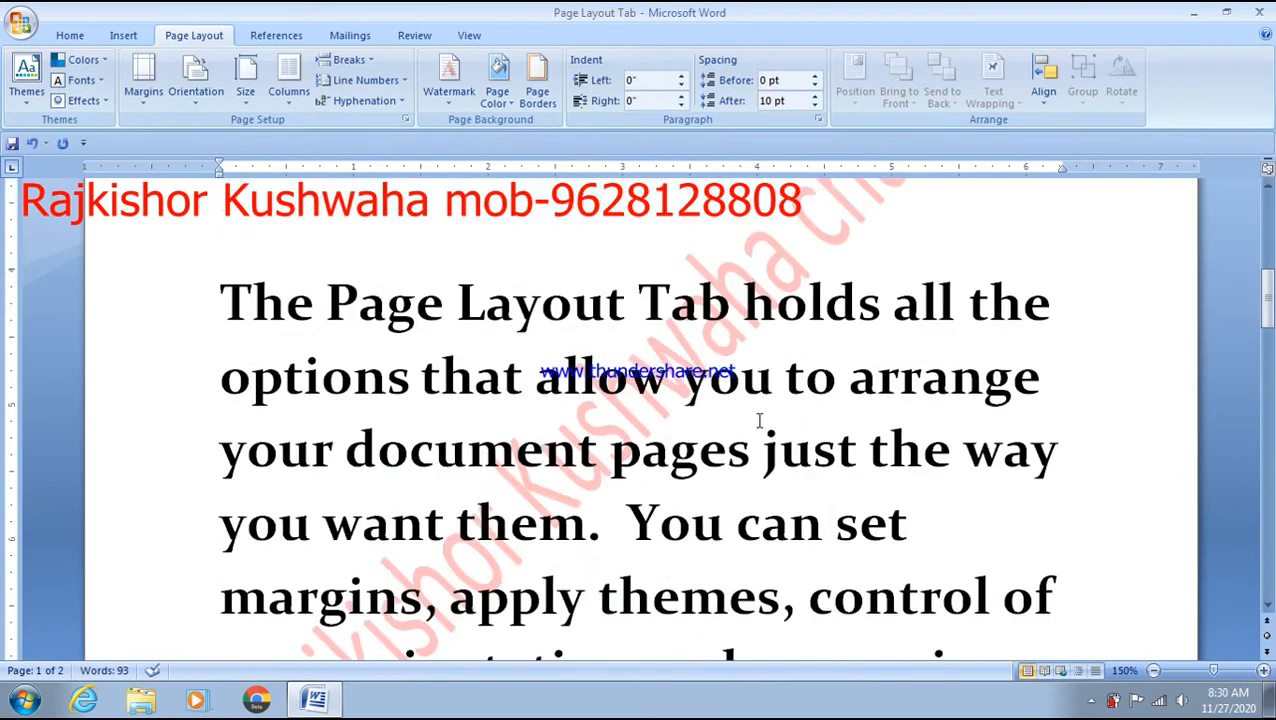
click(83, 60)
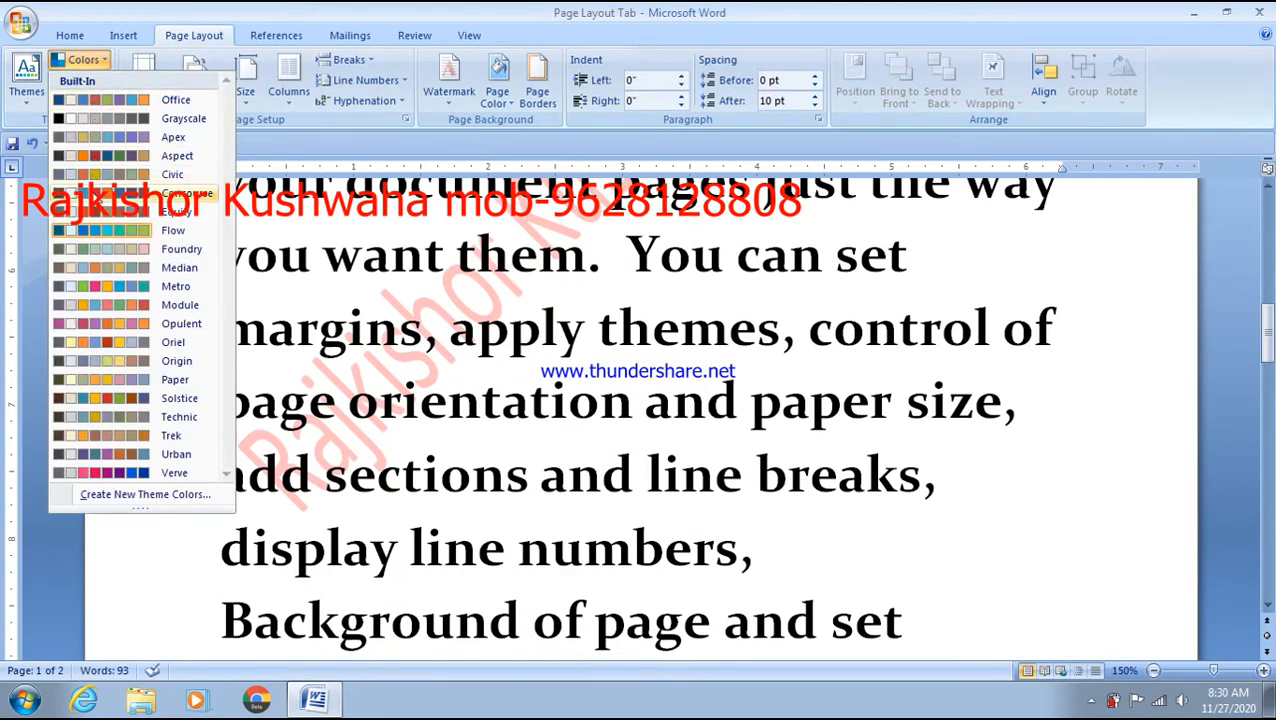
click(93, 279)
scroll(626, 373, up, 8)
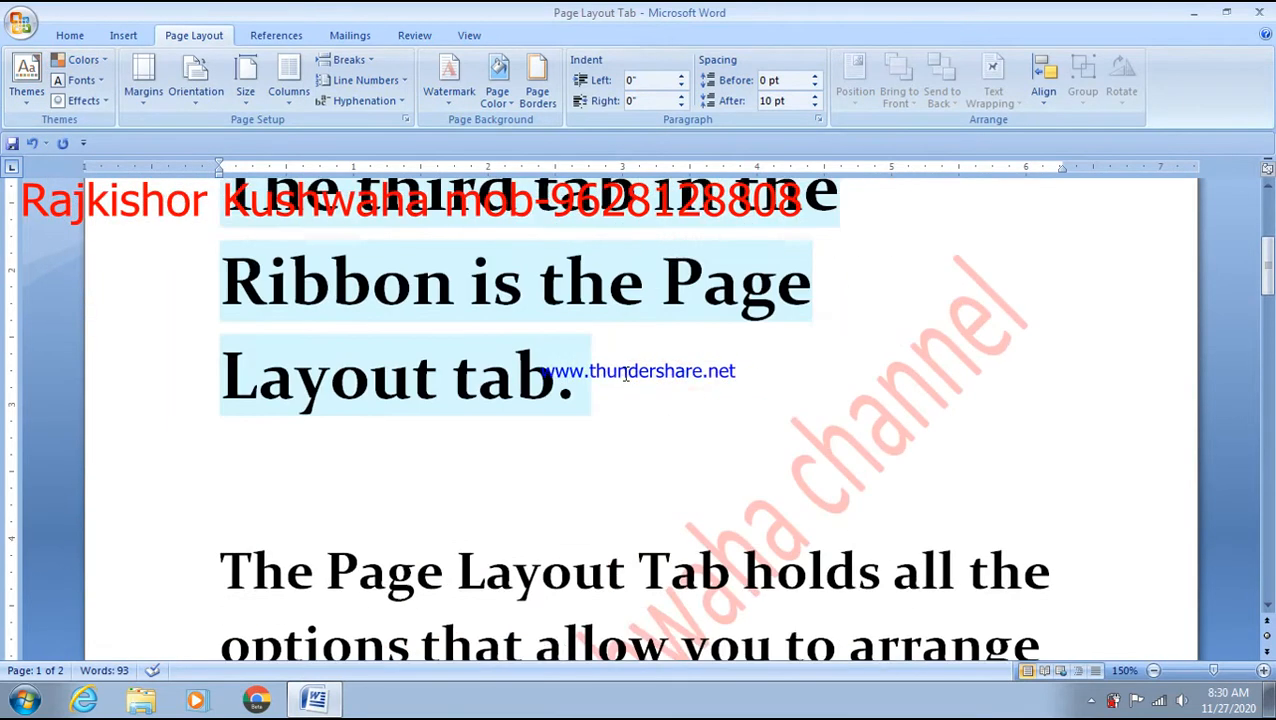
scroll(626, 373, down, 2)
- Delete the blank line after the first paragraph and shrink that paragraph's font two sizes
click(326, 529)
key(BackSpace)
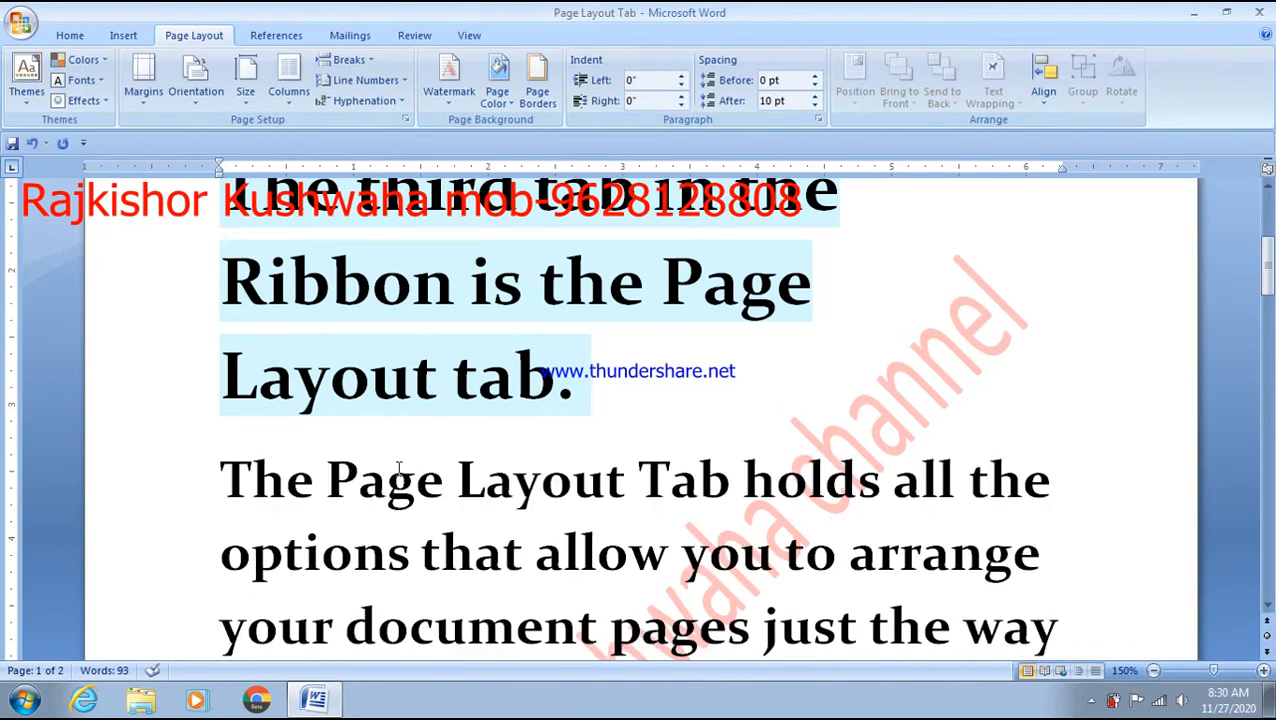
drag(556, 385, 180, 217)
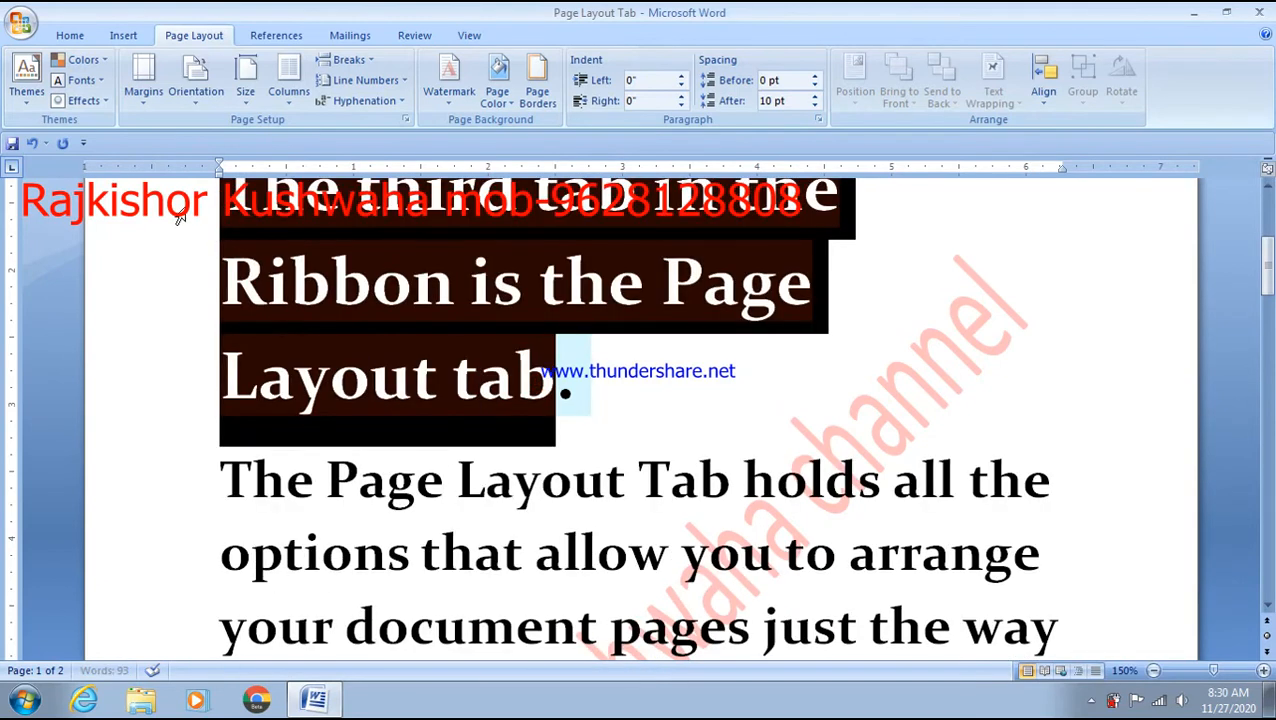
key(ctrl+shift+comma)
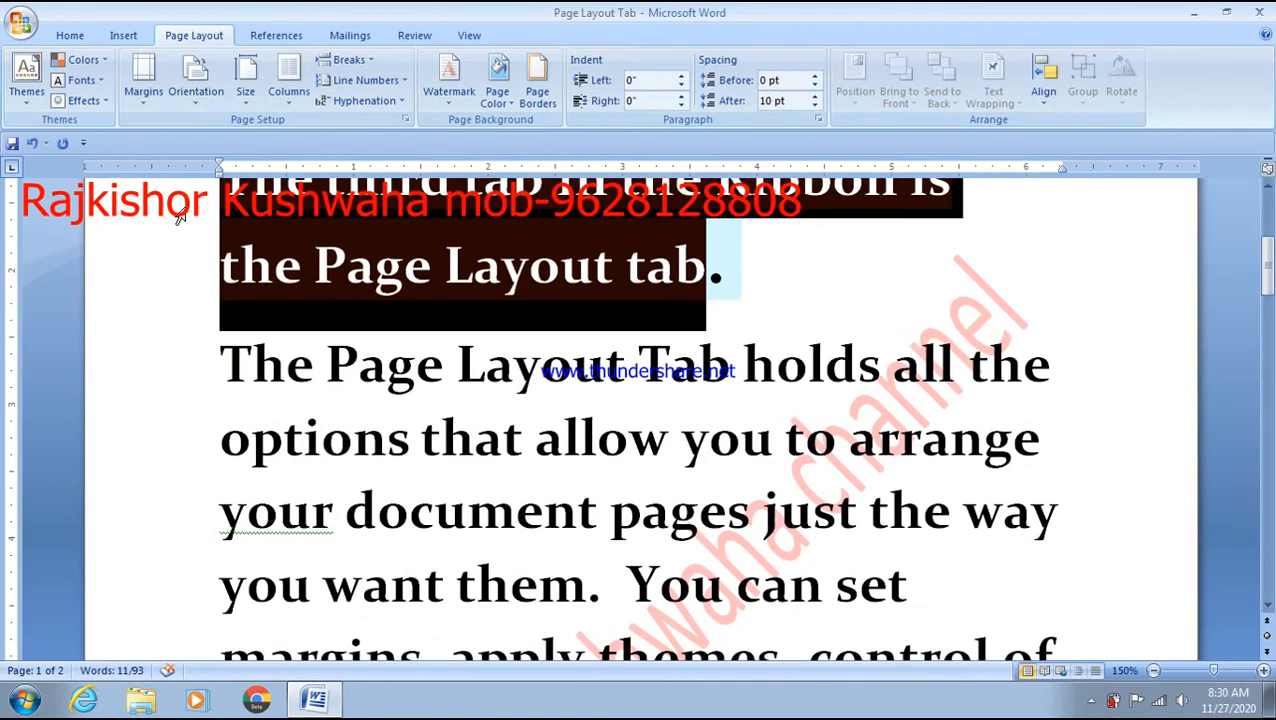
key(ctrl+shift+comma)
scroll(180, 217, up, 3)
scroll(440, 300, down, 5)
scroll(502, 403, down, 4)
scroll(507, 441, up, 6)
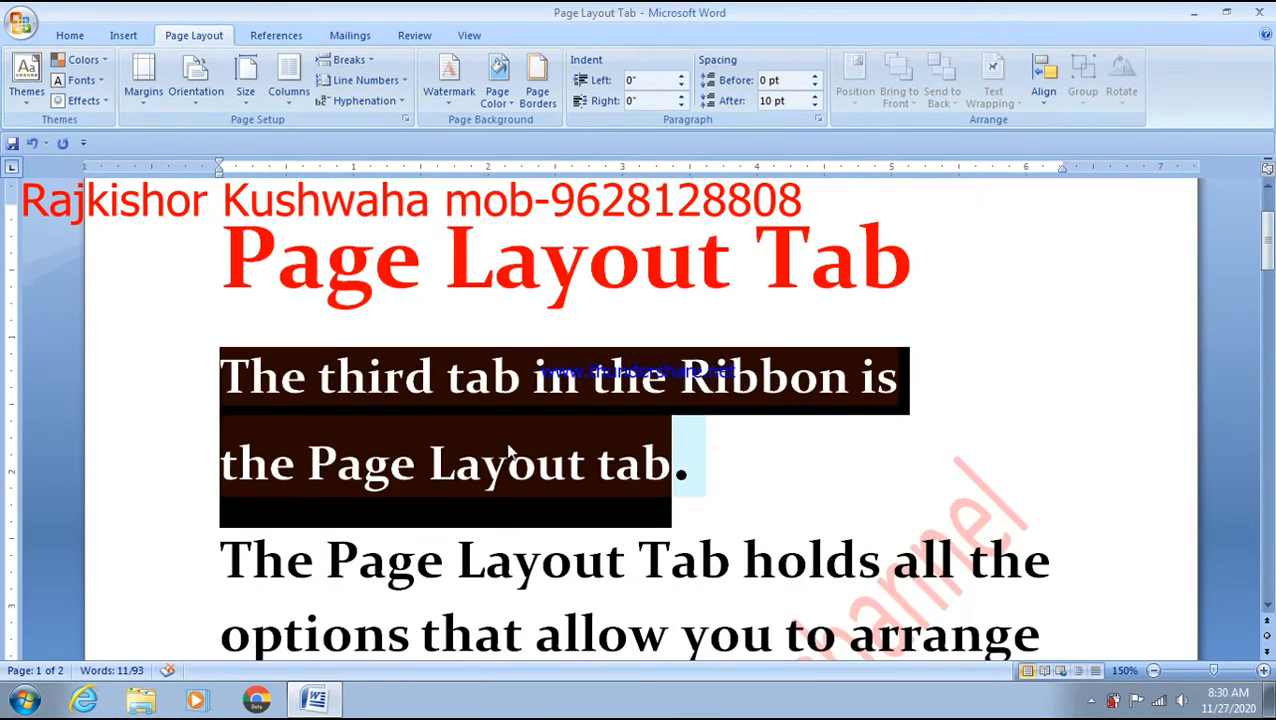
click(797, 430)
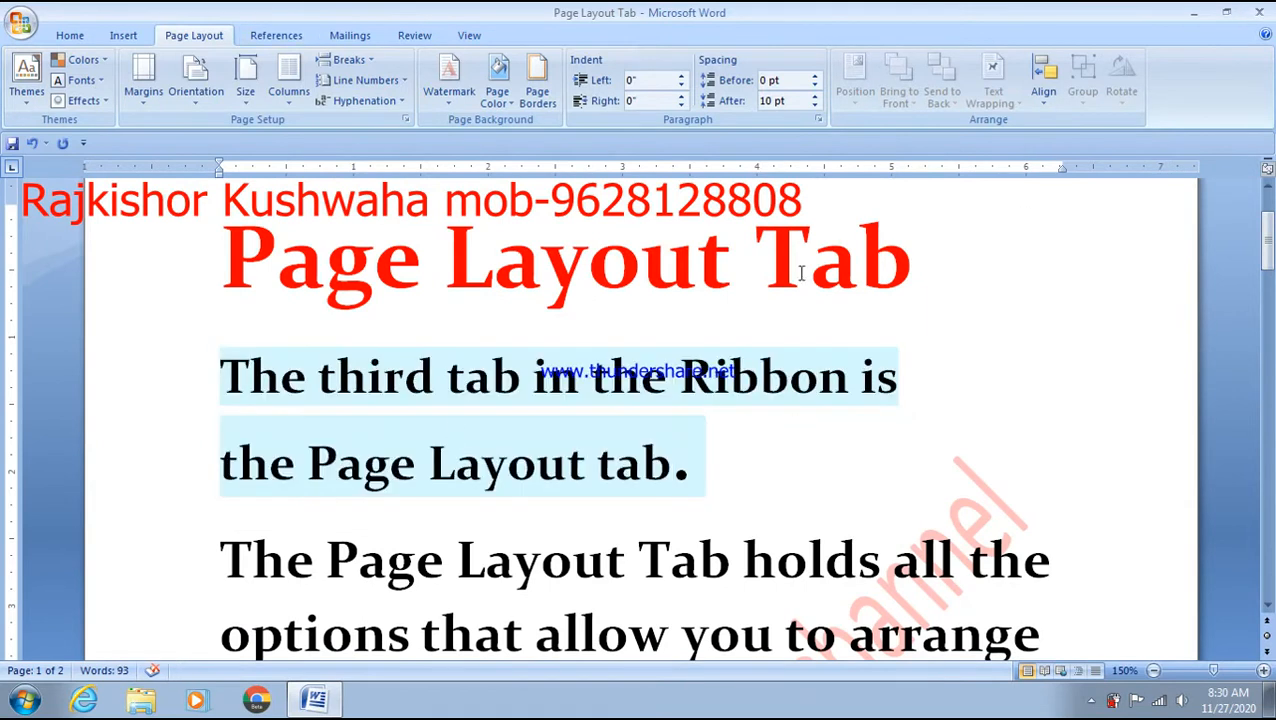
- Apply the Office Classic theme fonts to the whole document
key(ctrl+a)
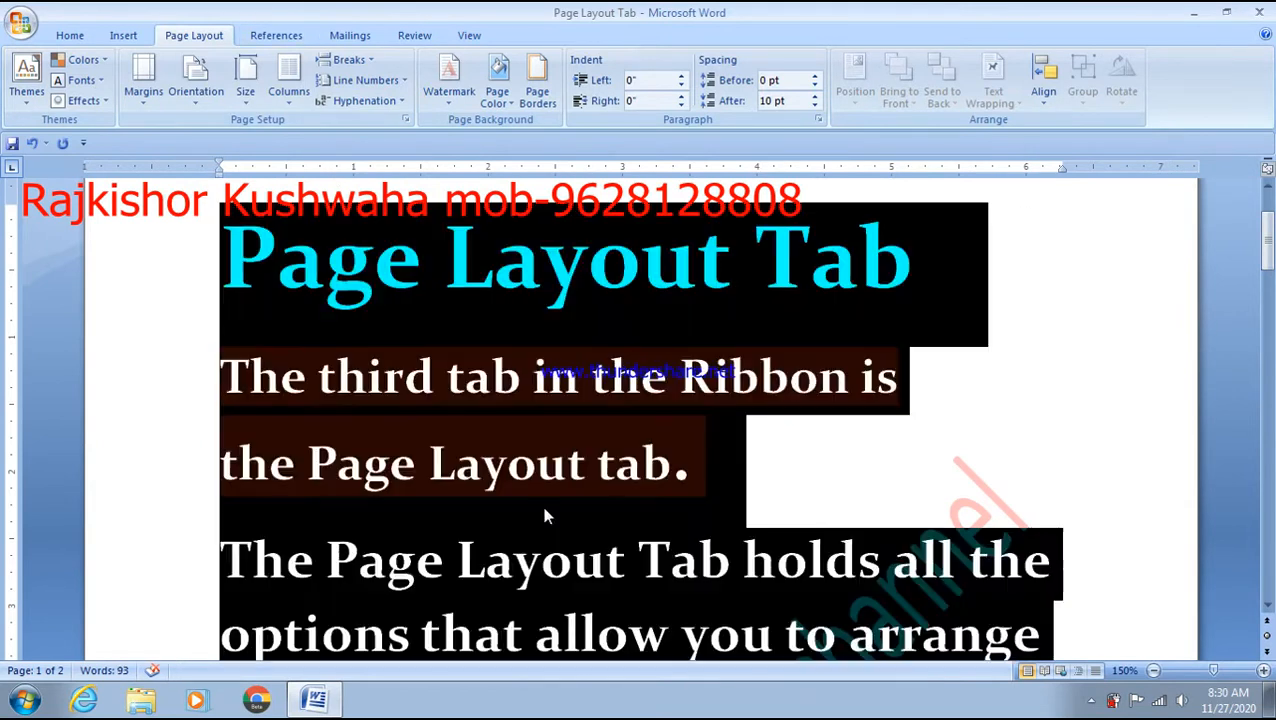
click(84, 80)
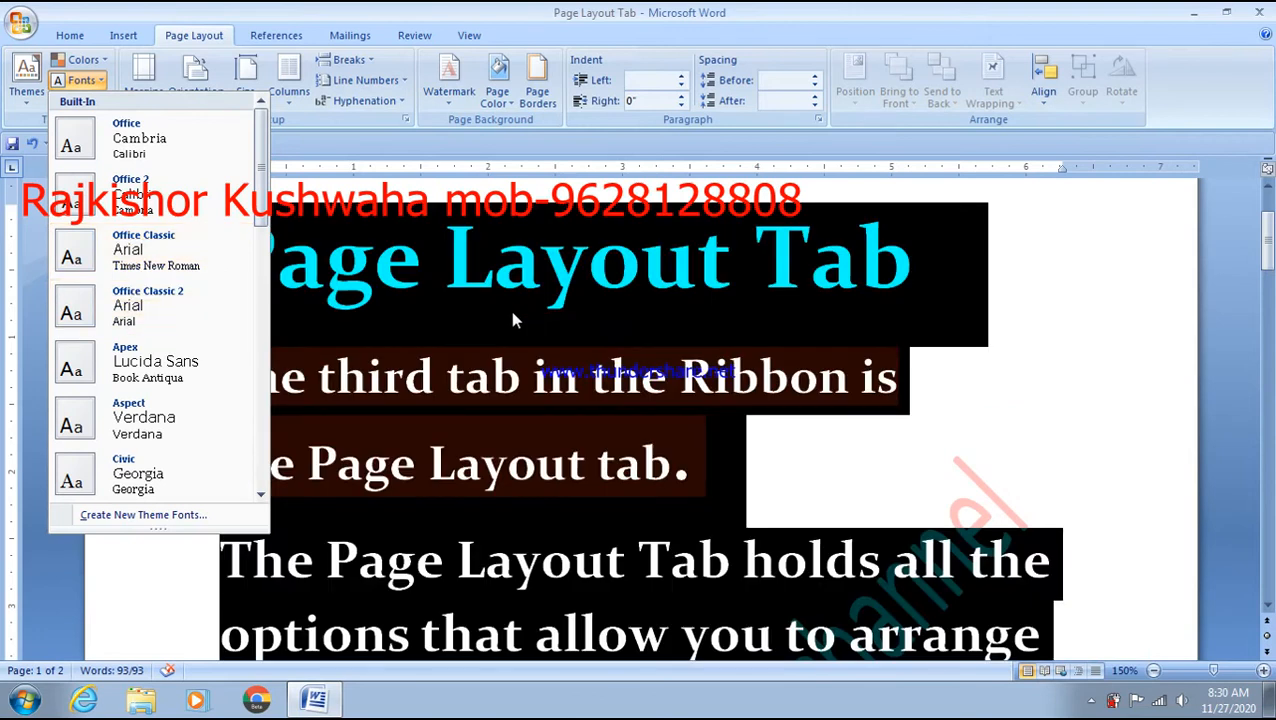
click(155, 265)
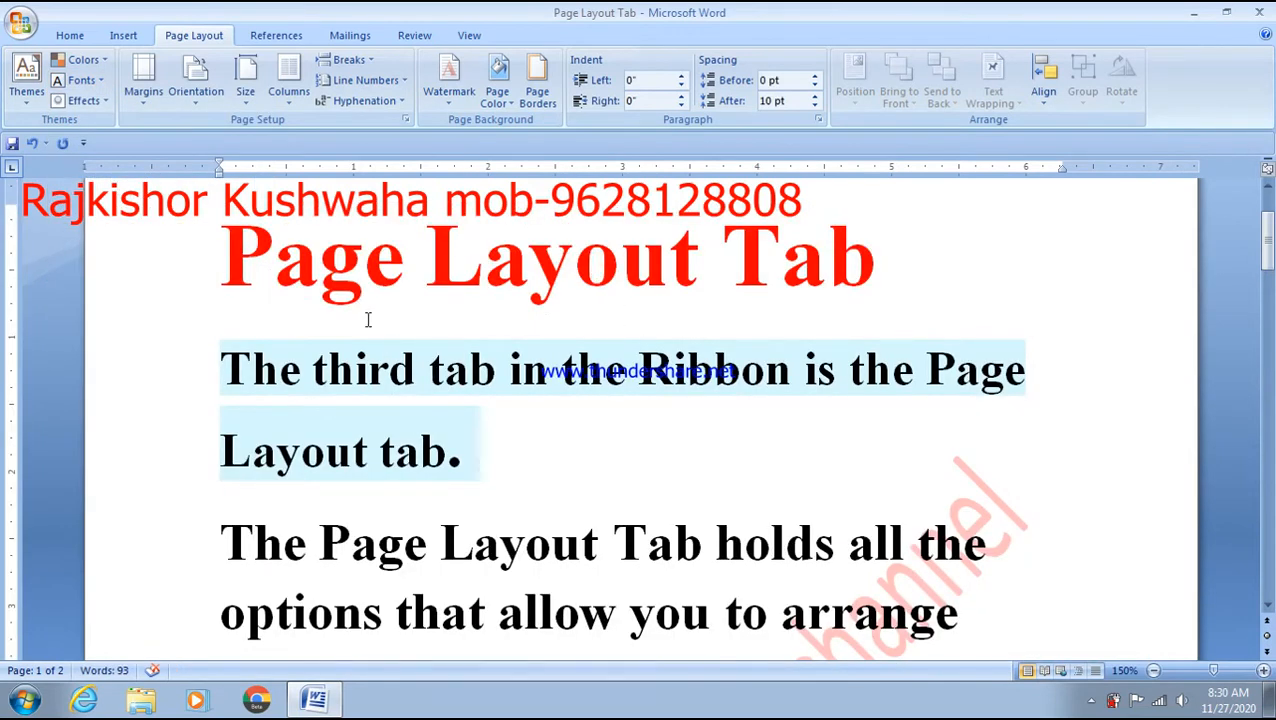
- Apply the Module theme effects to the whole document, then open the Themes gallery
key(ctrl+a)
click(103, 104)
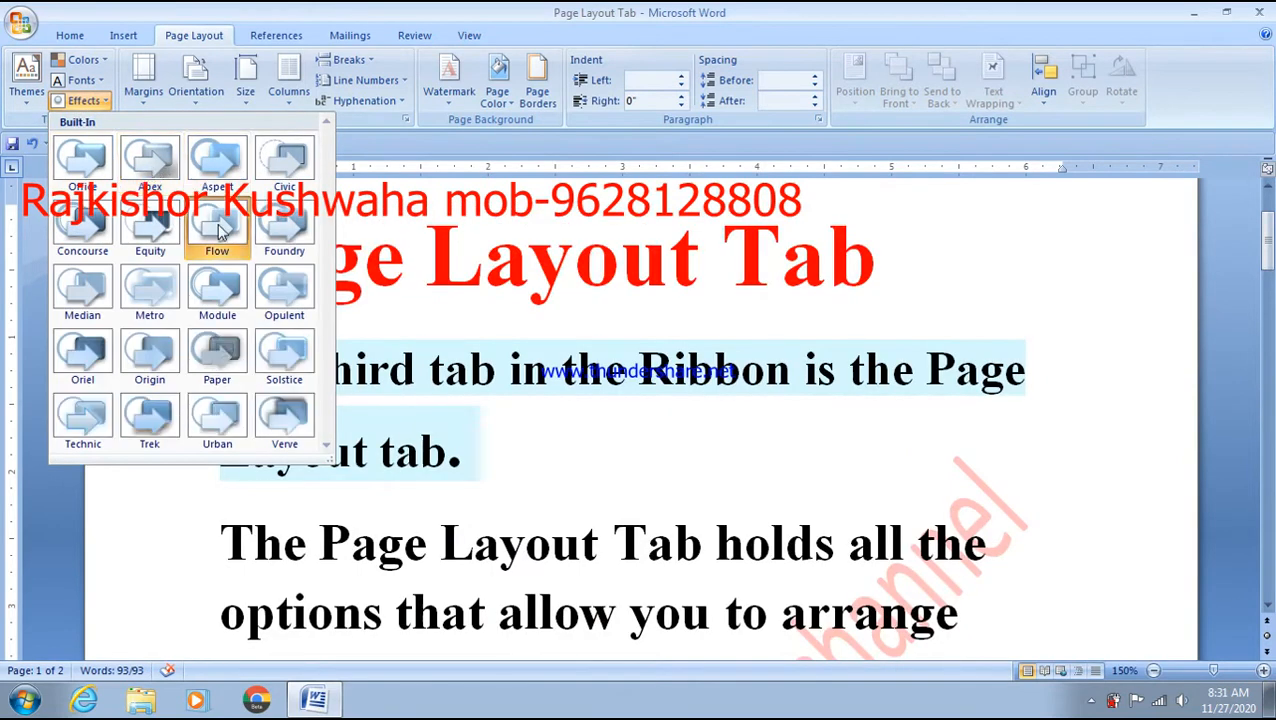
click(222, 290)
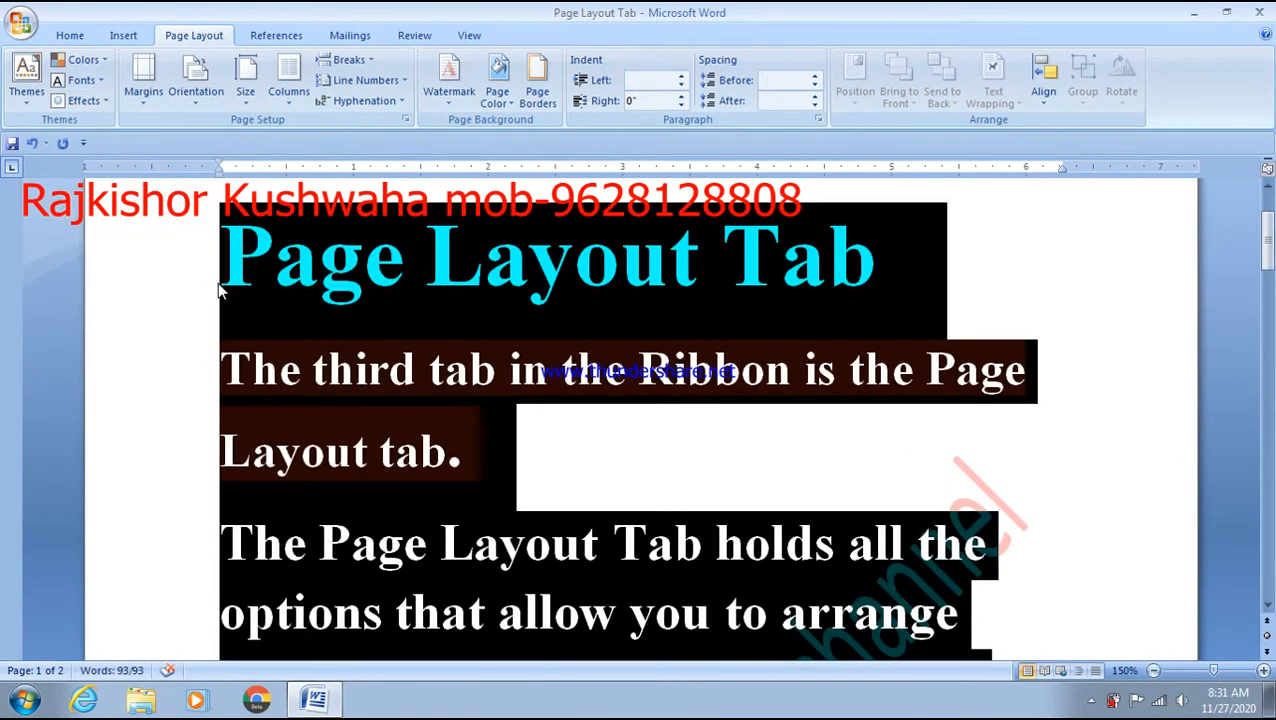
click(218, 286)
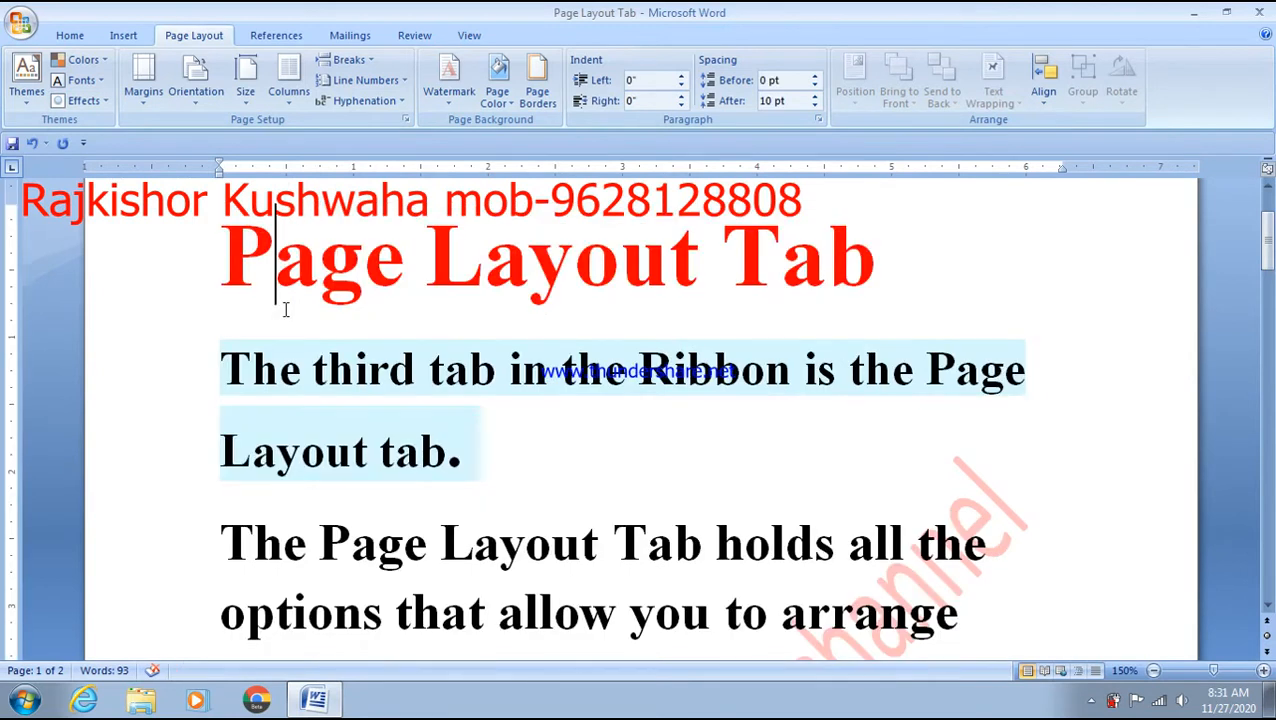
click(28, 94)
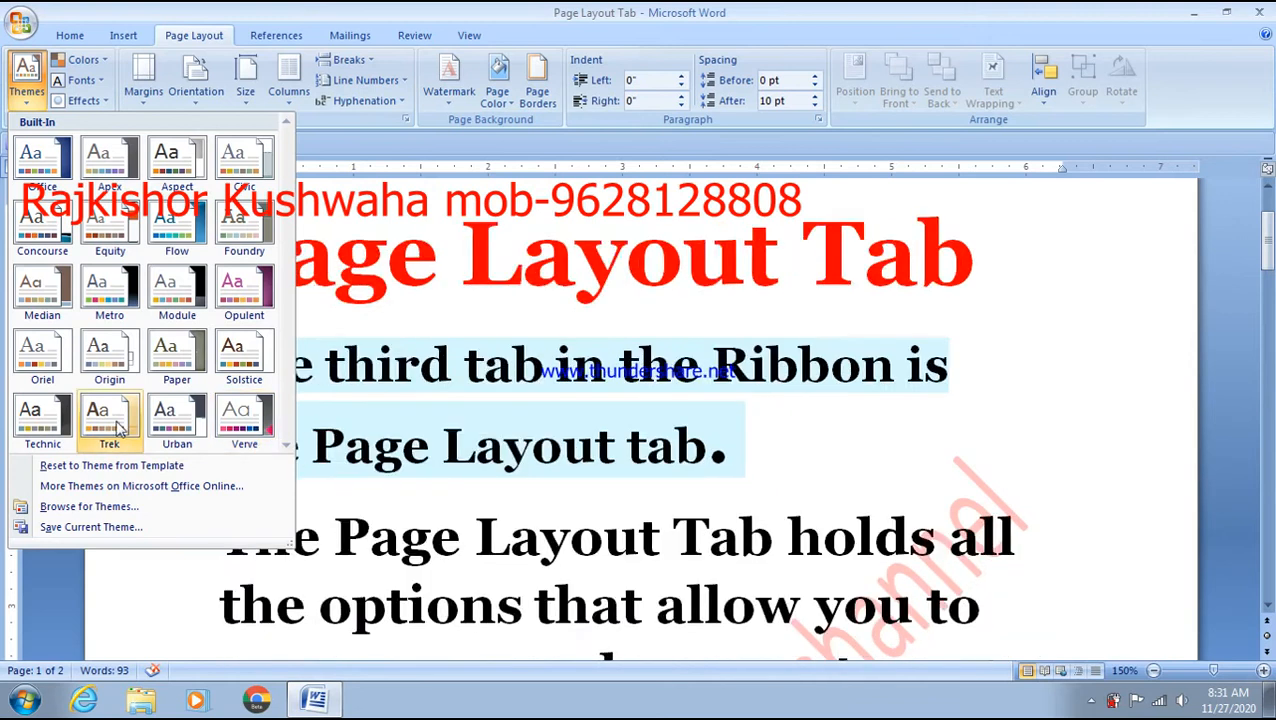
click(76, 64)
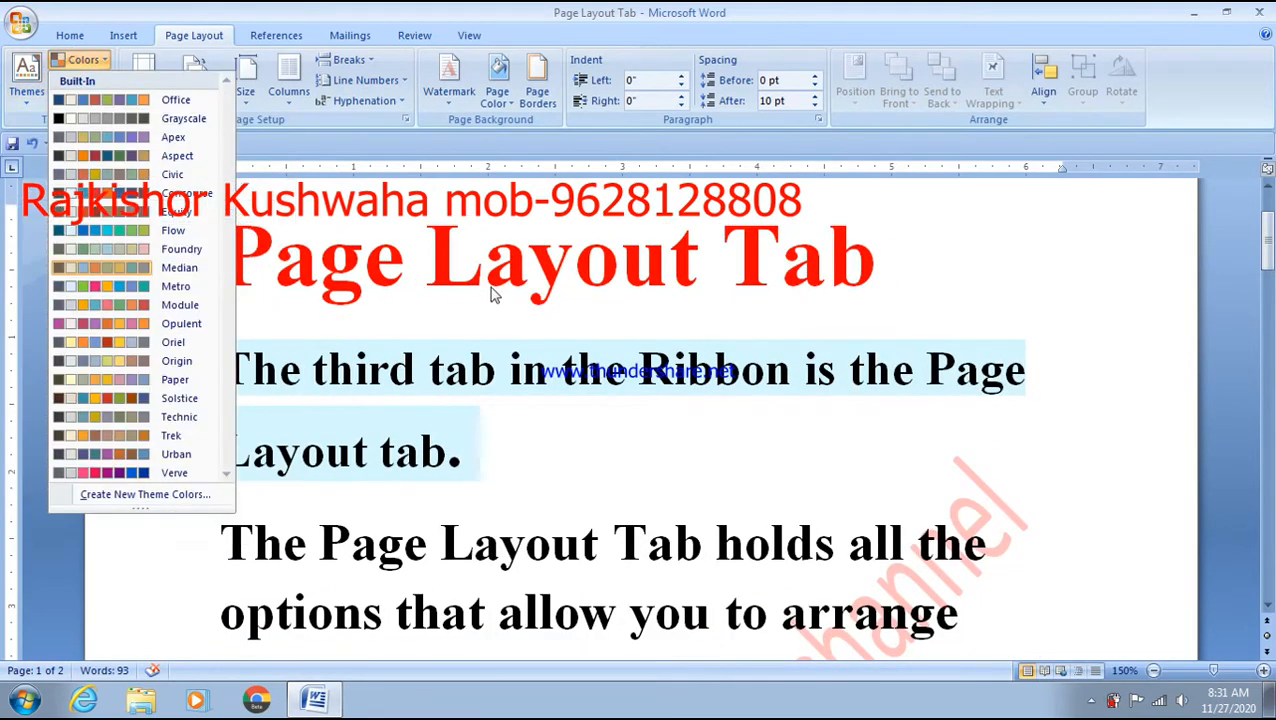
click(474, 206)
scroll(478, 258, up, 2)
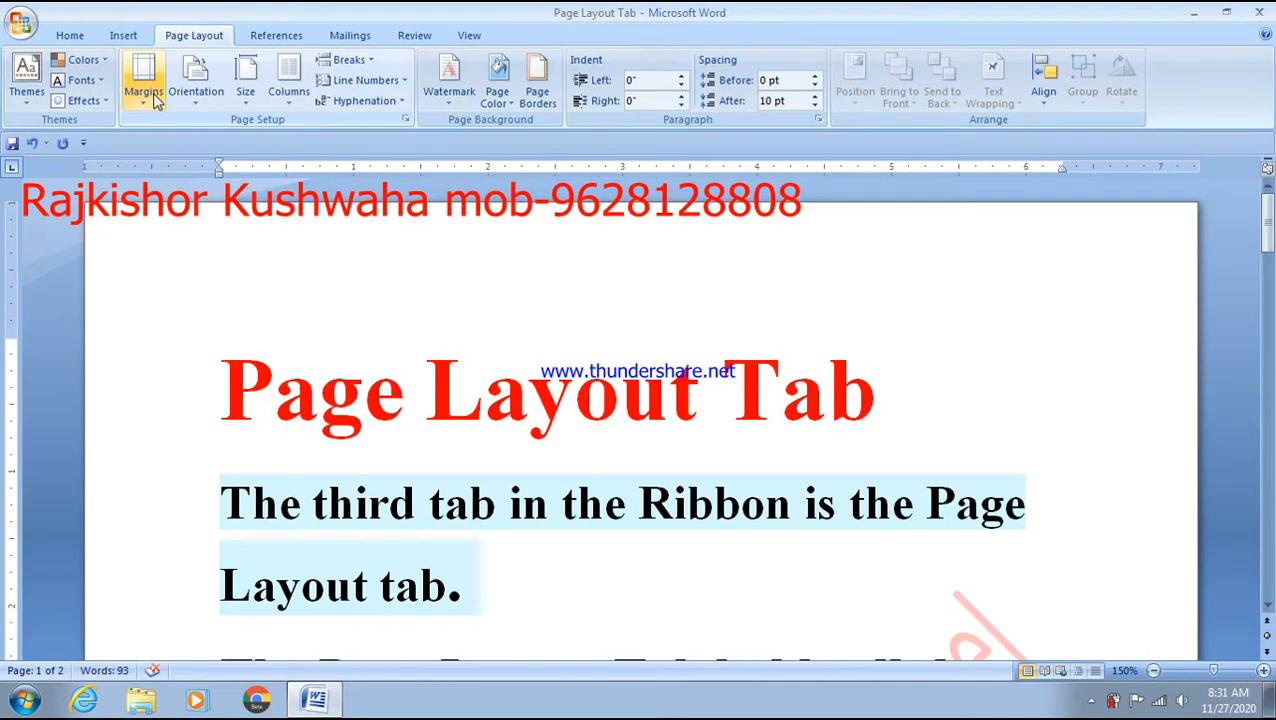
- Select all the text and apply the Narrow margin preset (0.5" on every side)
key(Left)
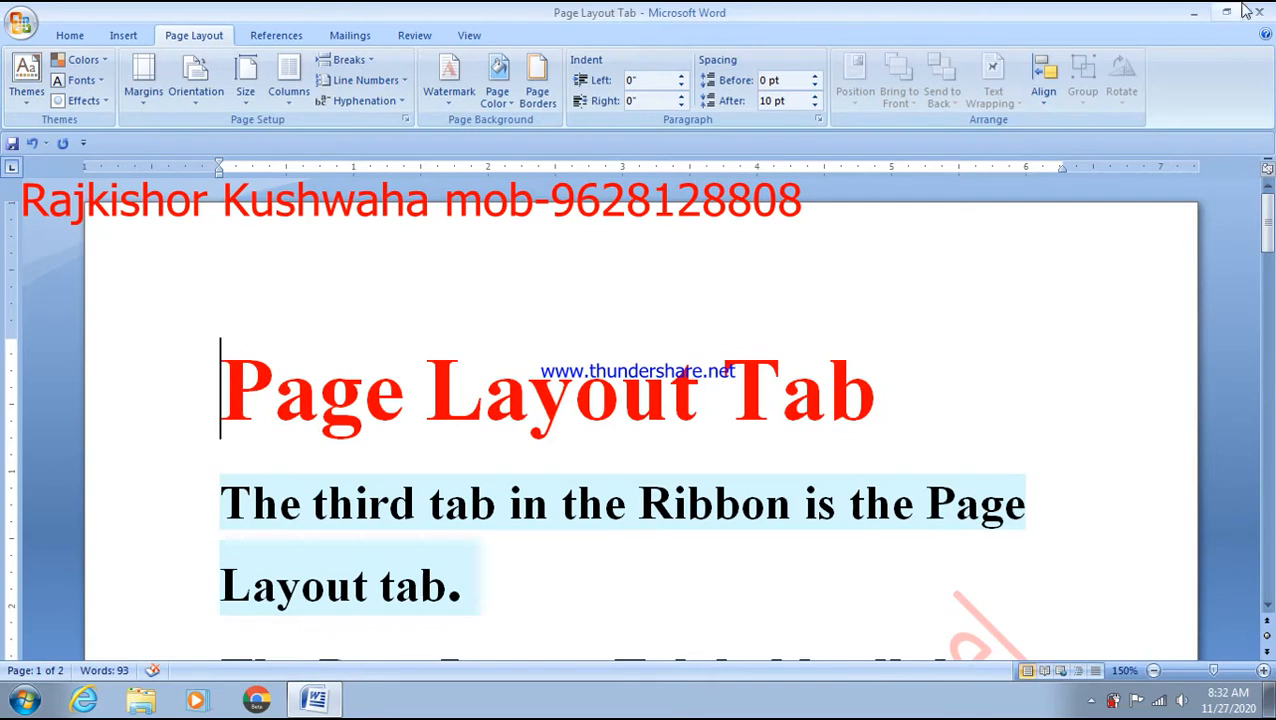
click(150, 108)
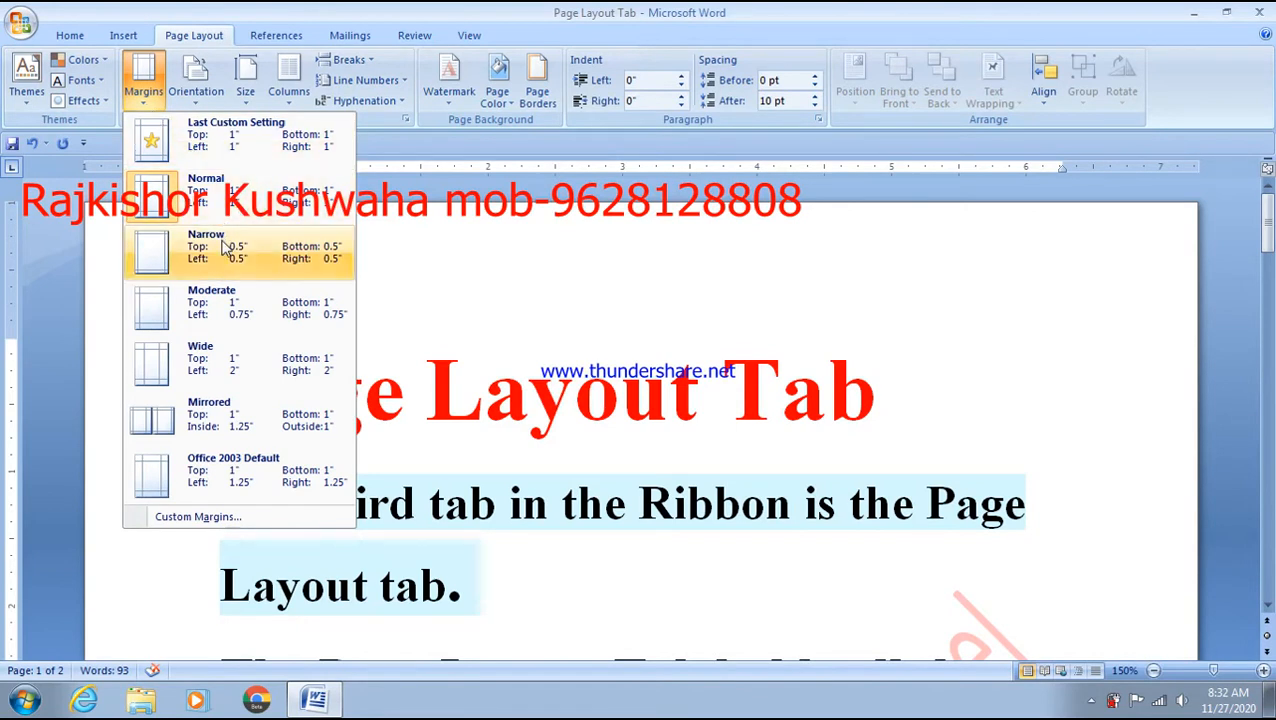
click(205, 190)
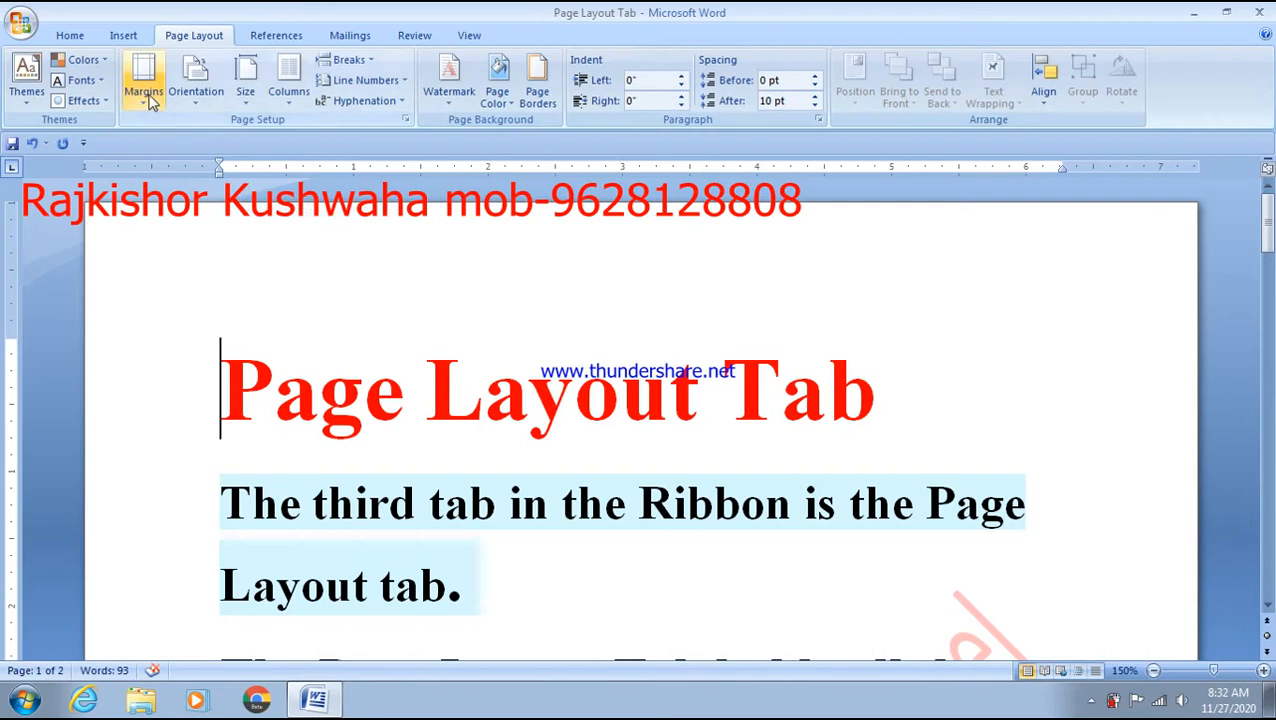
click(146, 98)
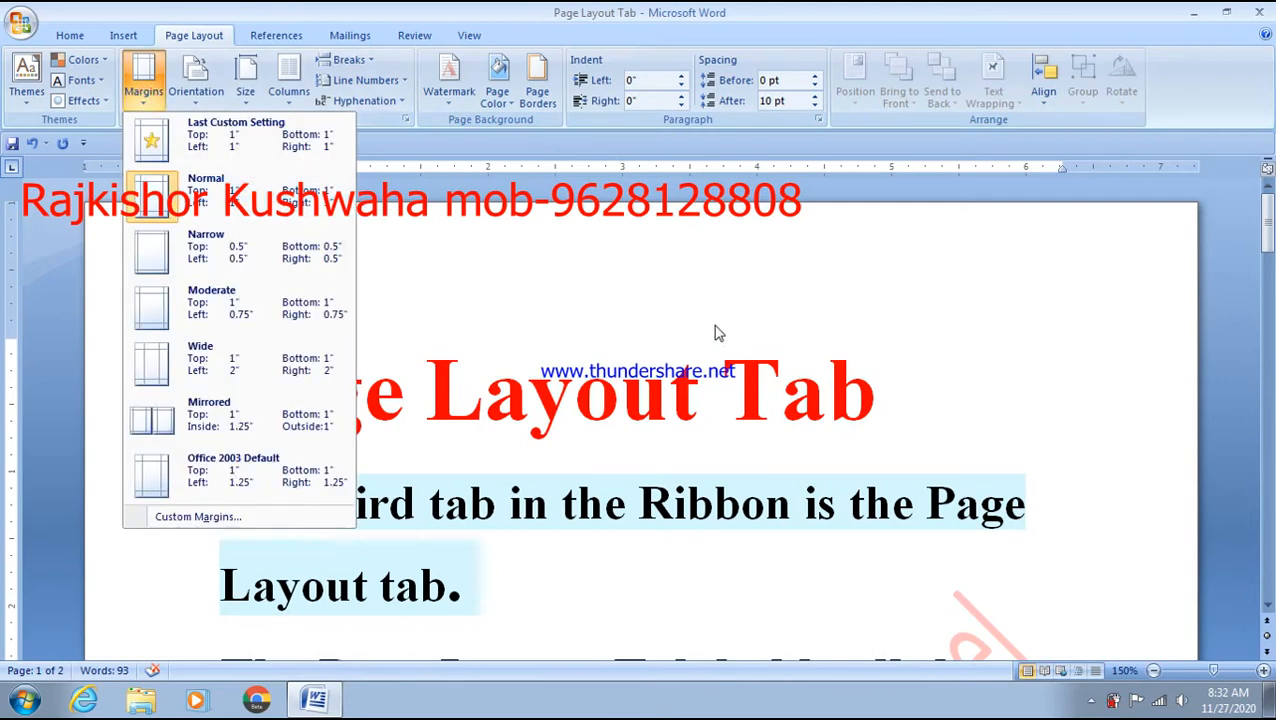
click(629, 250)
key(ctrl+a)
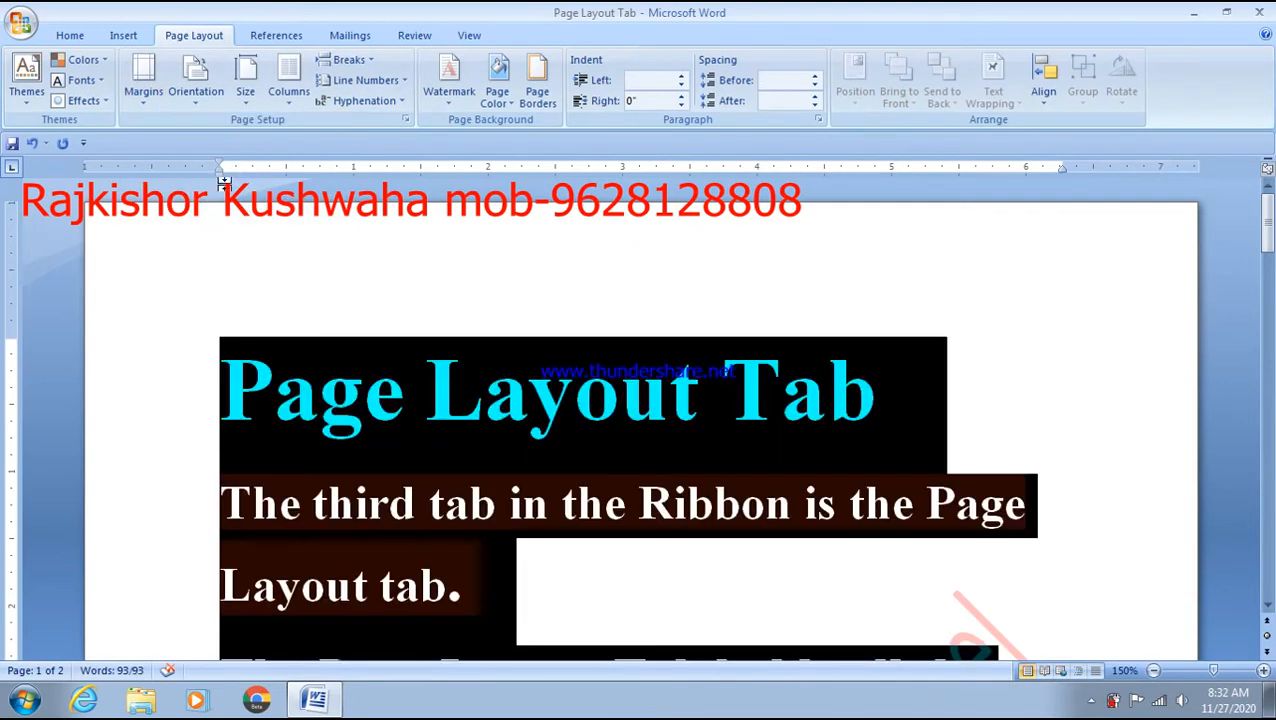
click(145, 92)
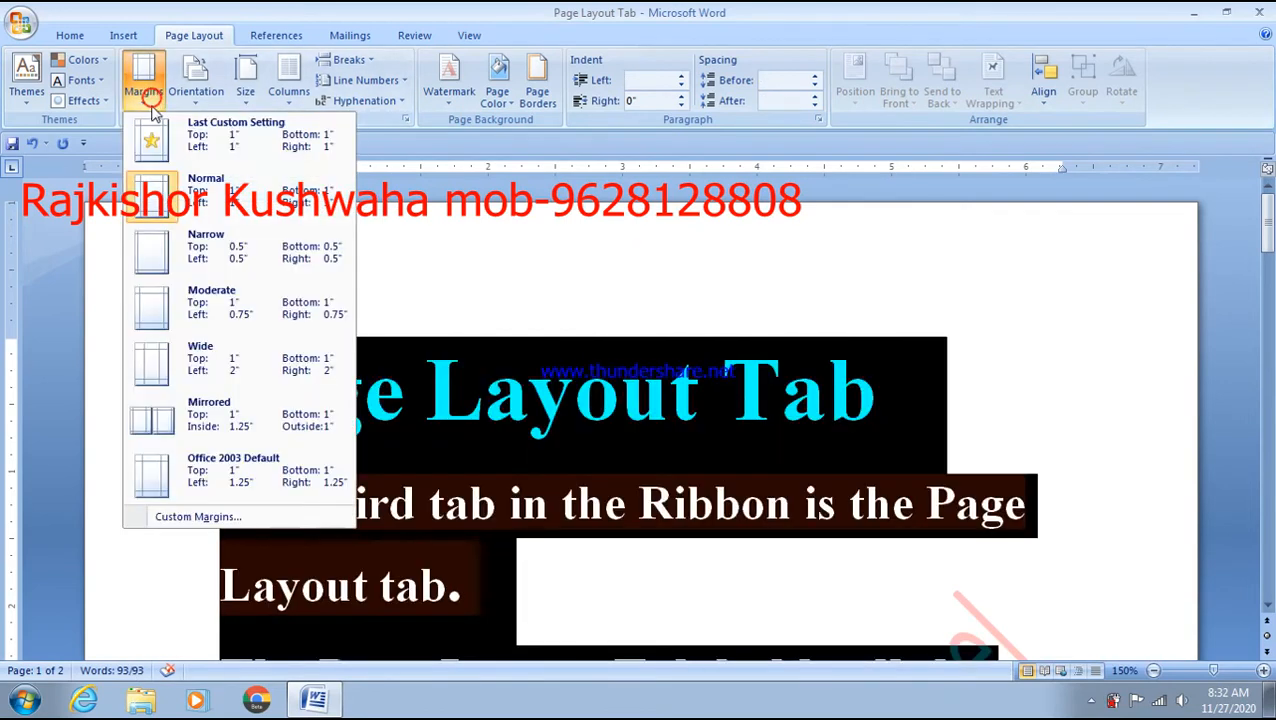
click(203, 252)
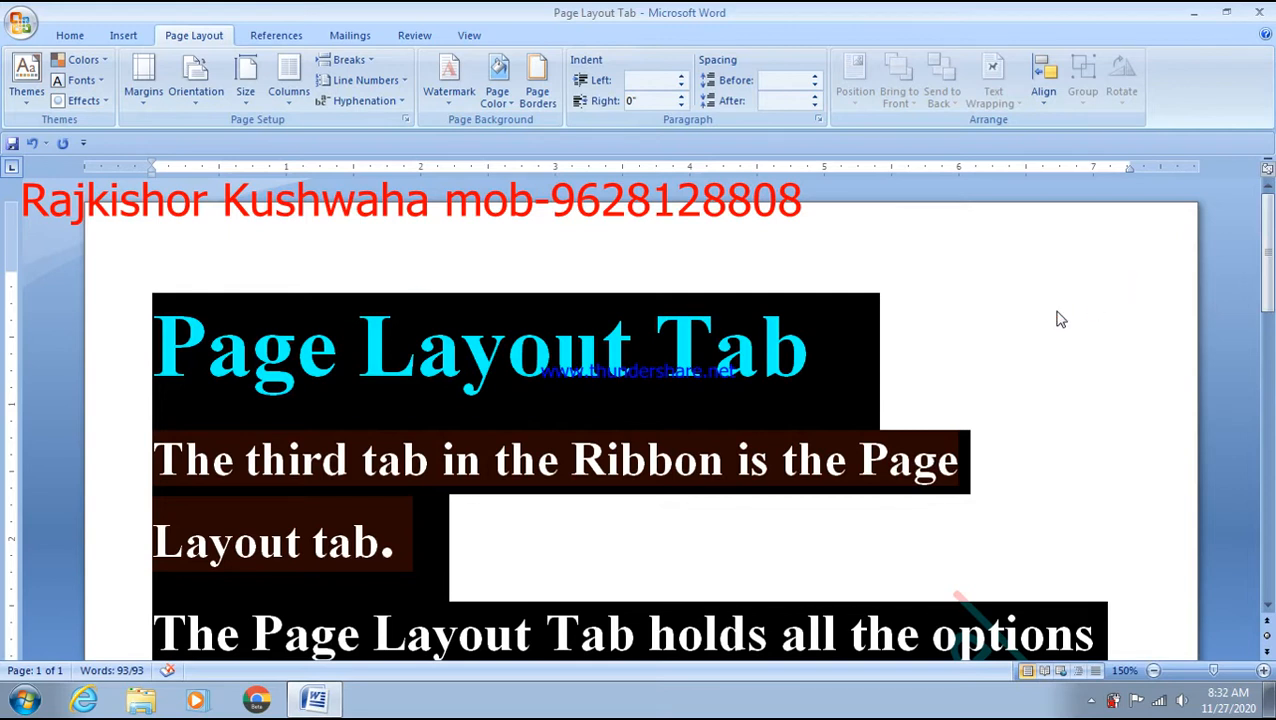
- Zoom out to 40% to see the whole first page, then select all and reopen Margins
click(915, 365)
scroll(342, 342, down, 1)
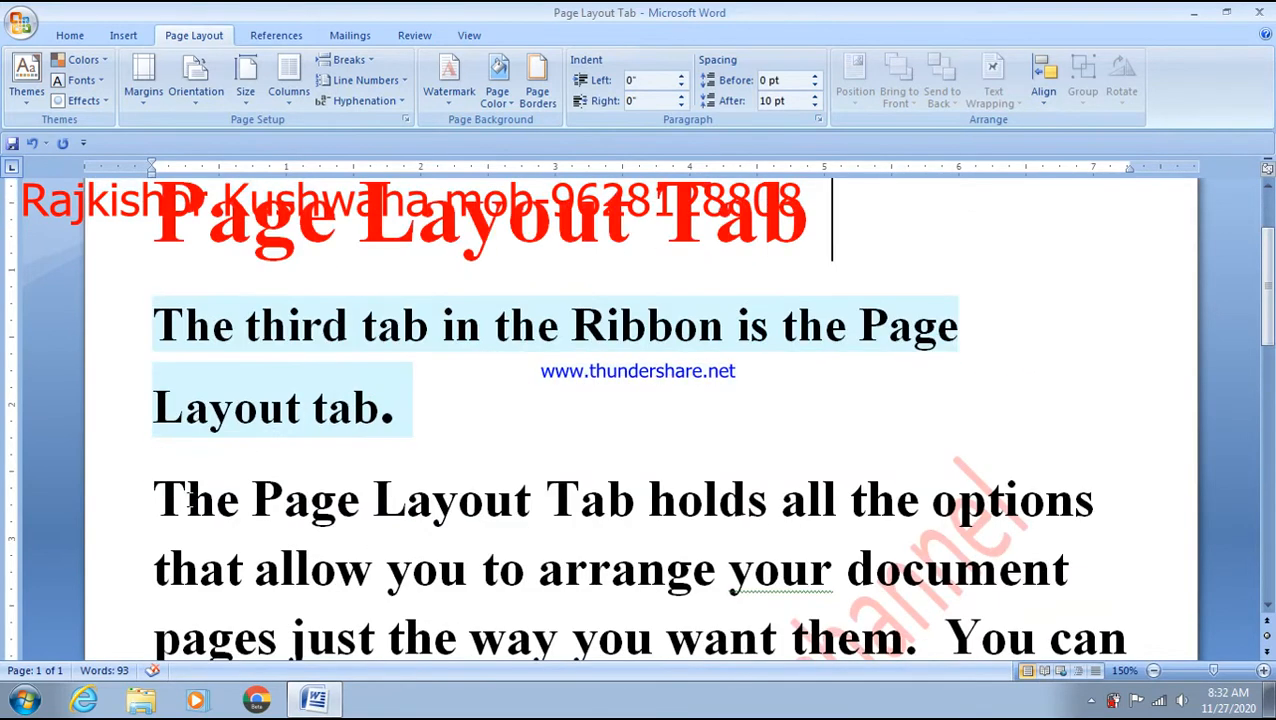
click(134, 384)
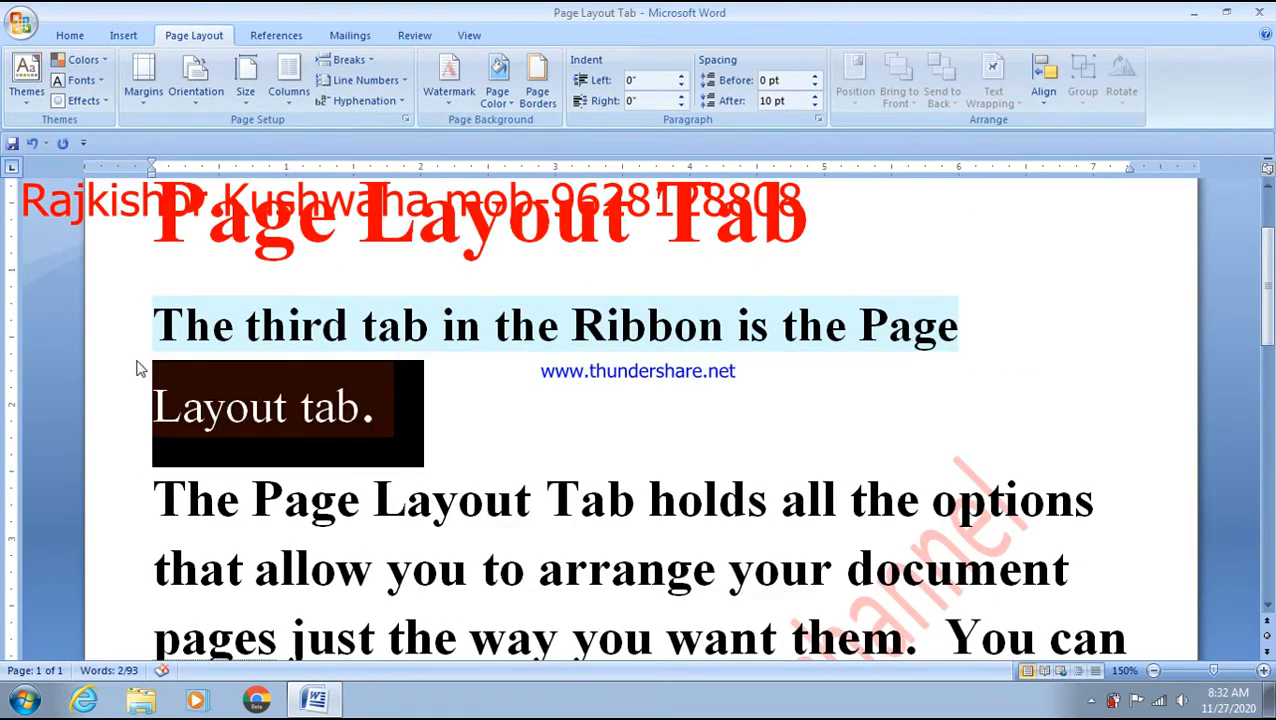
click(110, 318)
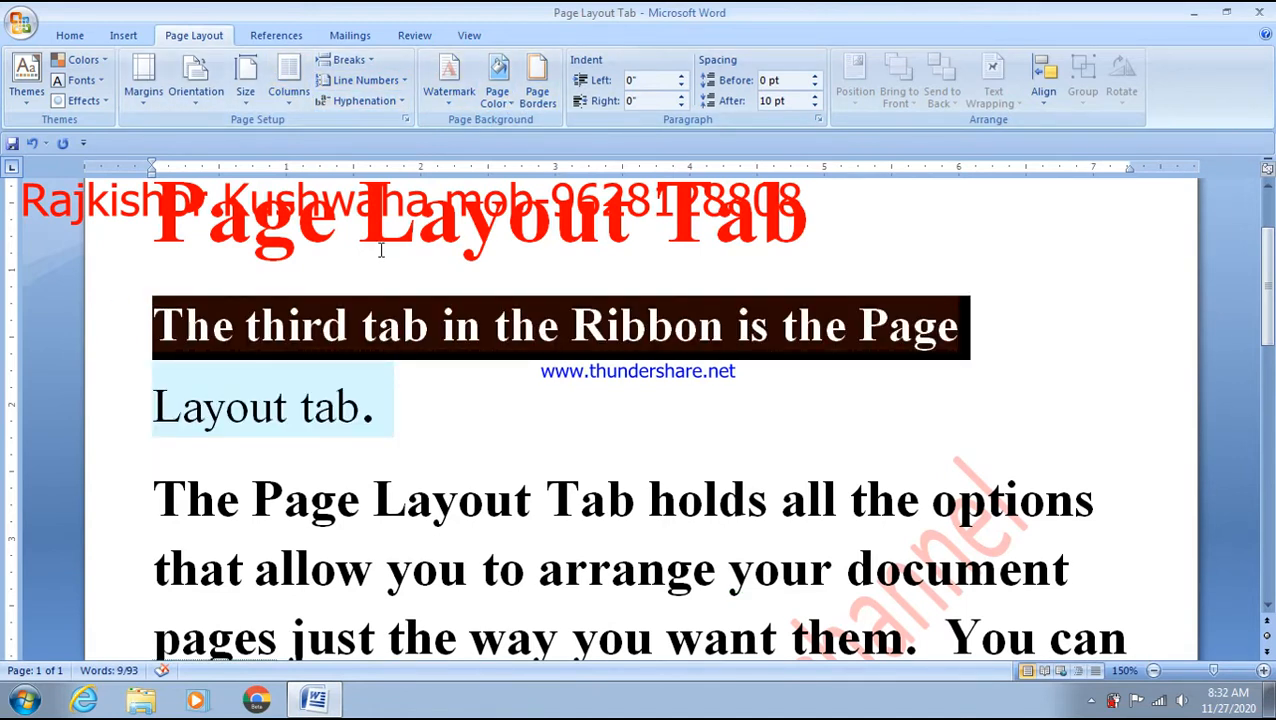
ctrl+scroll(380, 250, down, 13)
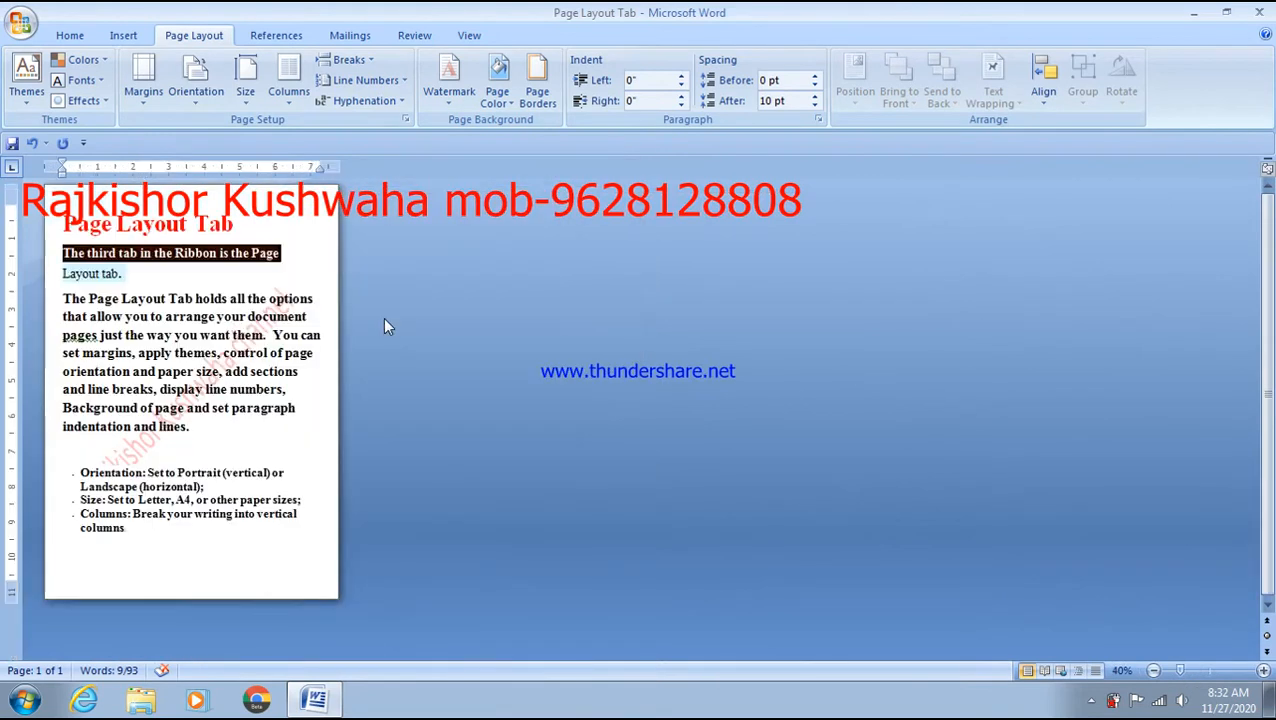
ctrl+scroll(388, 327, up, 2)
click(63, 308)
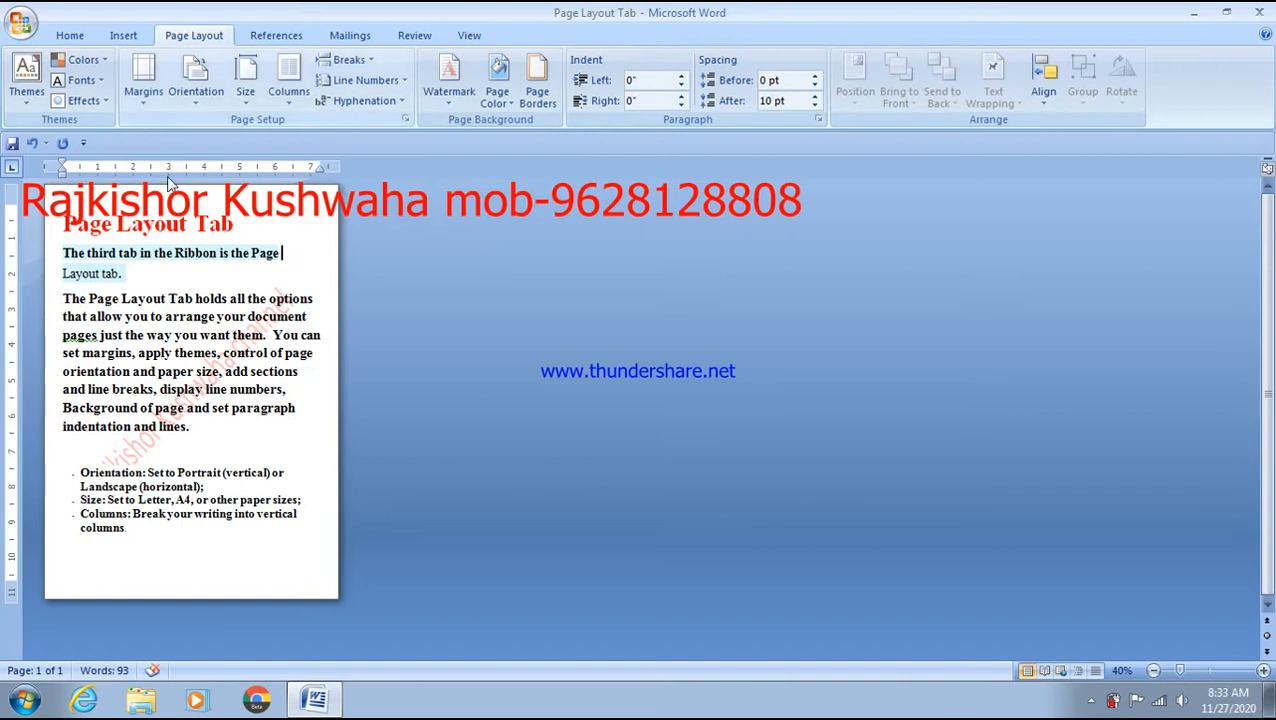
key(ctrl+a)
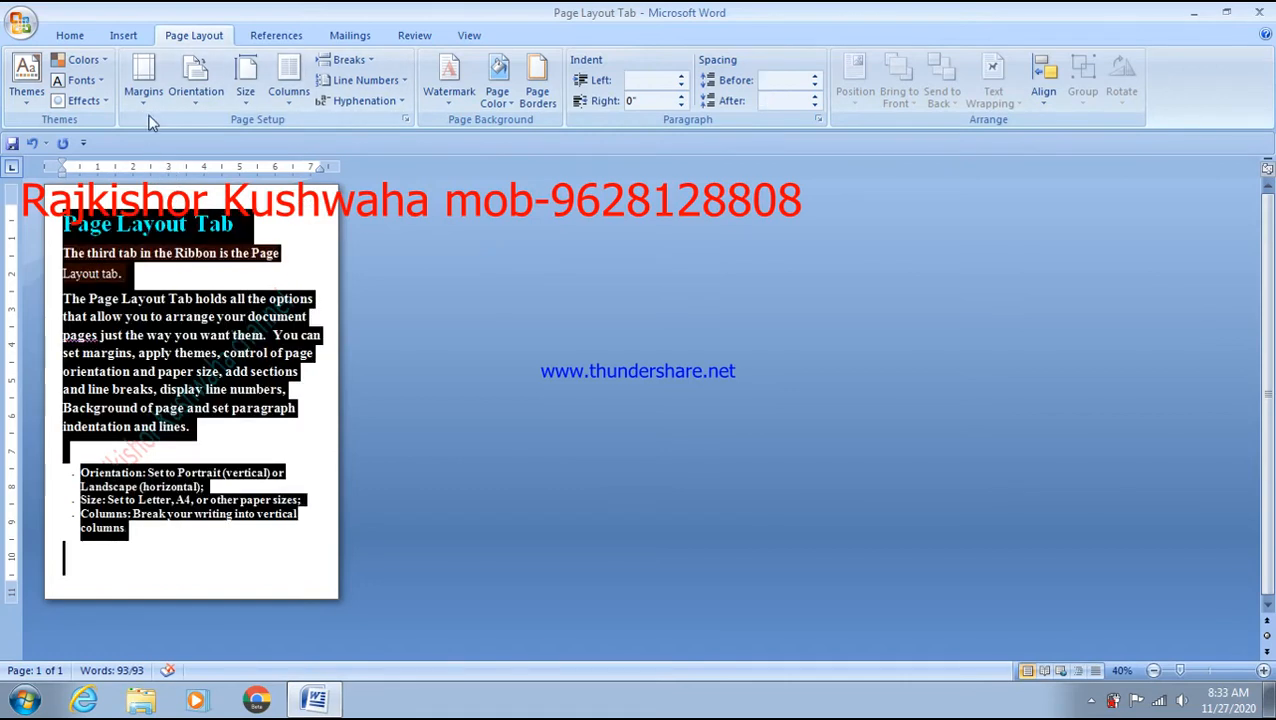
click(145, 90)
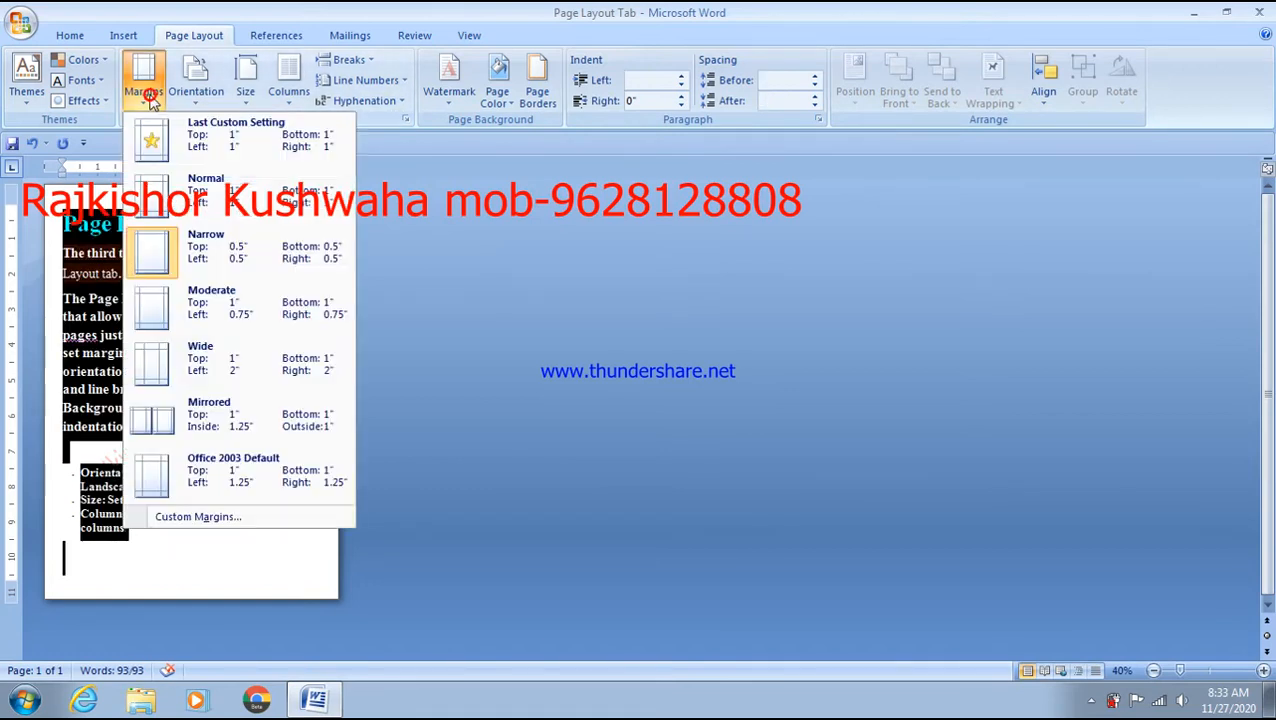
- Try the Wide margin preset, then switch to Office 2003 Default margins (1.25" left and right)
click(207, 358)
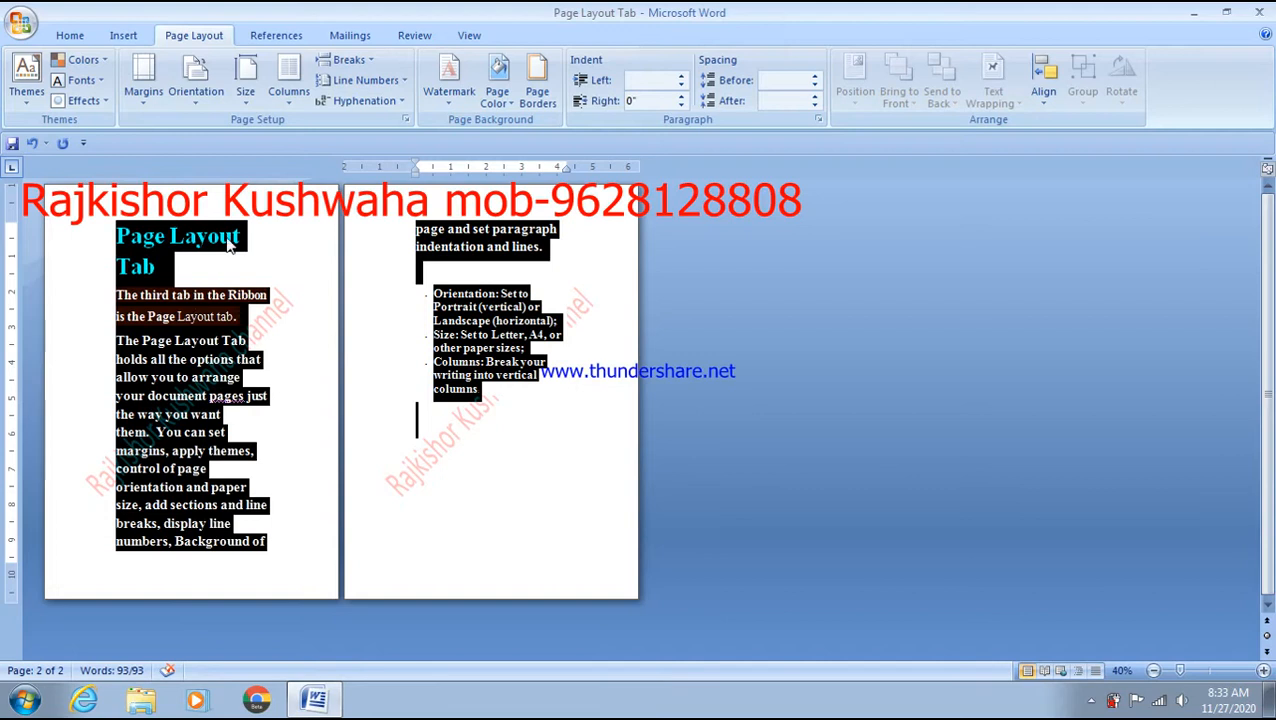
click(140, 85)
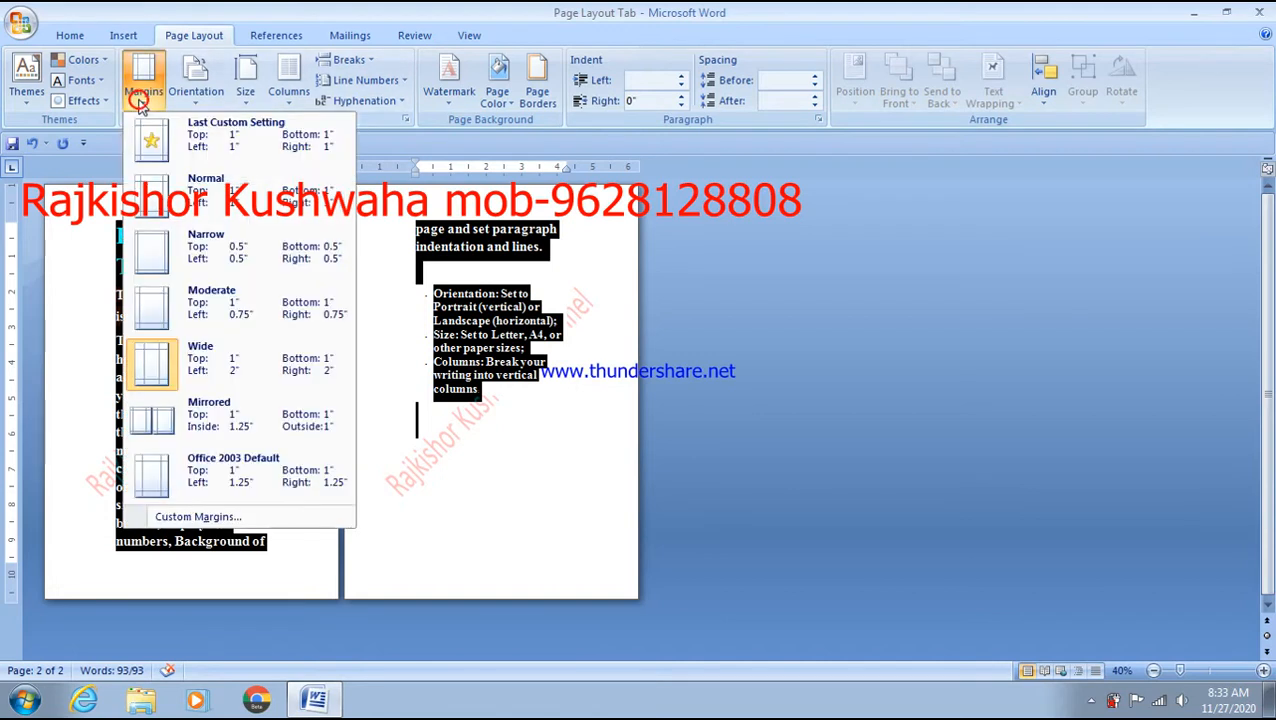
click(222, 475)
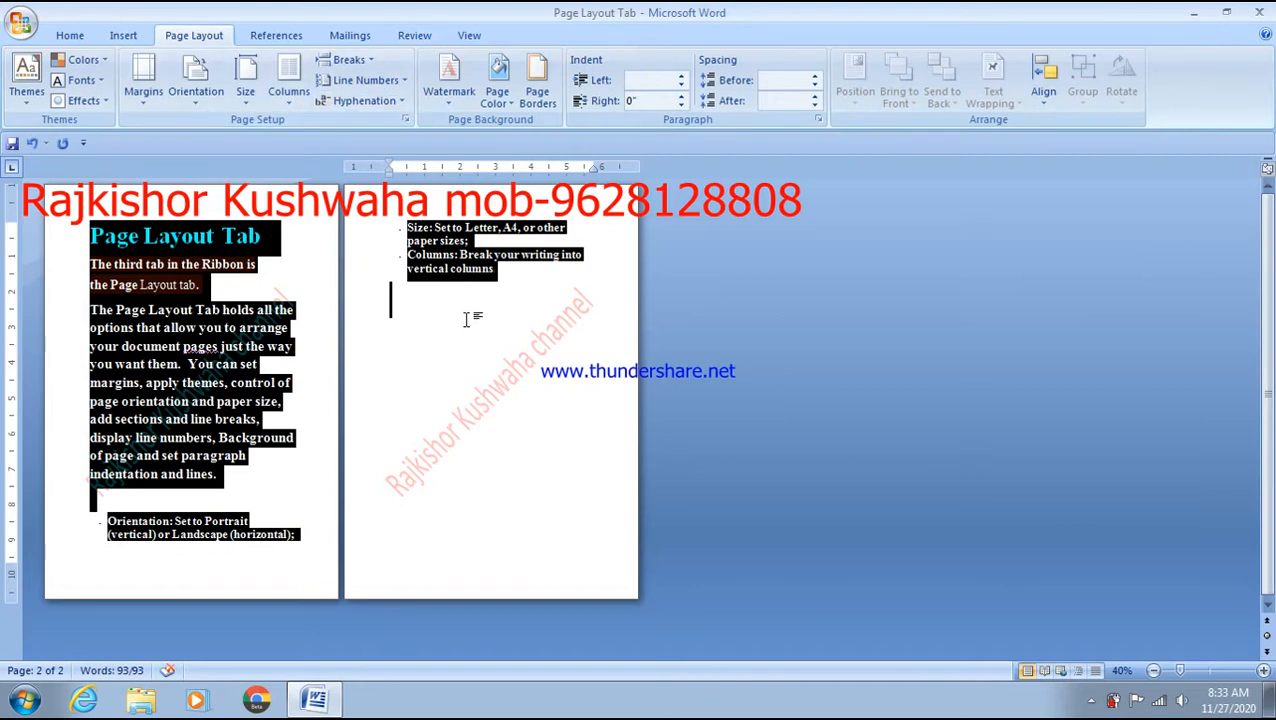
- Zoom in to 110%, deselect, and scroll through page 1 to review the reflowed text
ctrl+scroll(465, 318, up, 7)
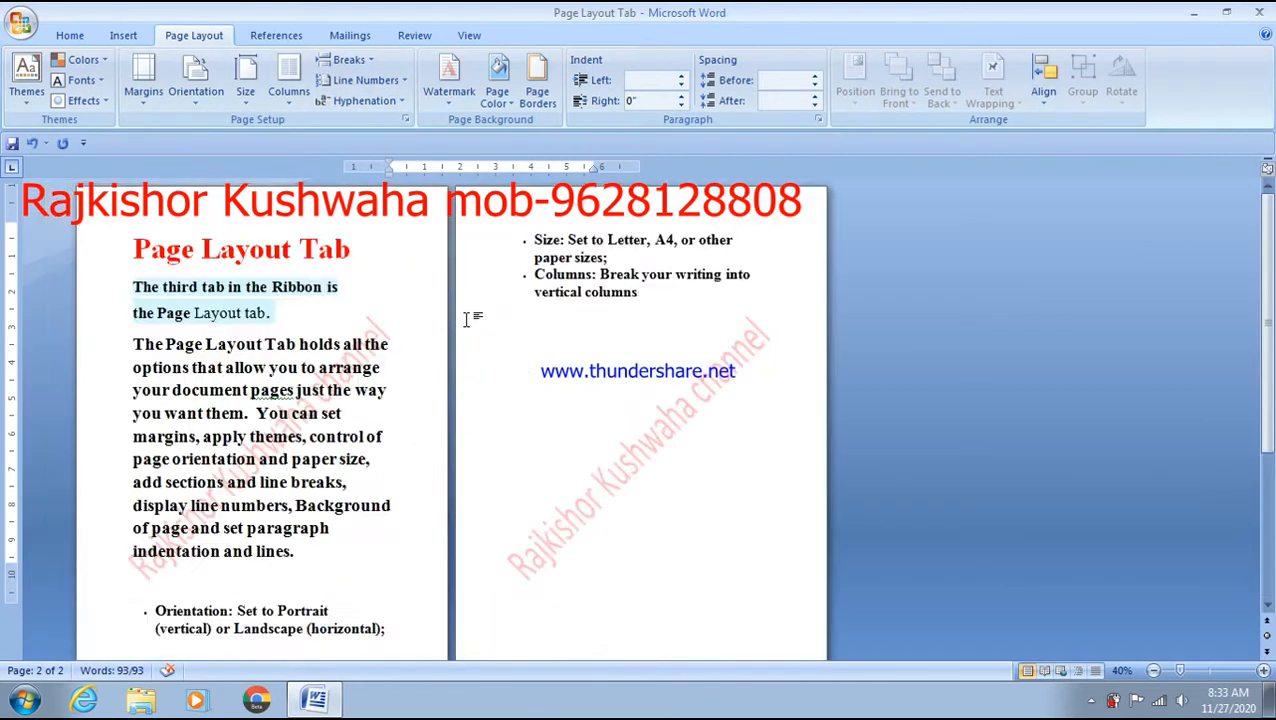
scroll(569, 422, up, 4)
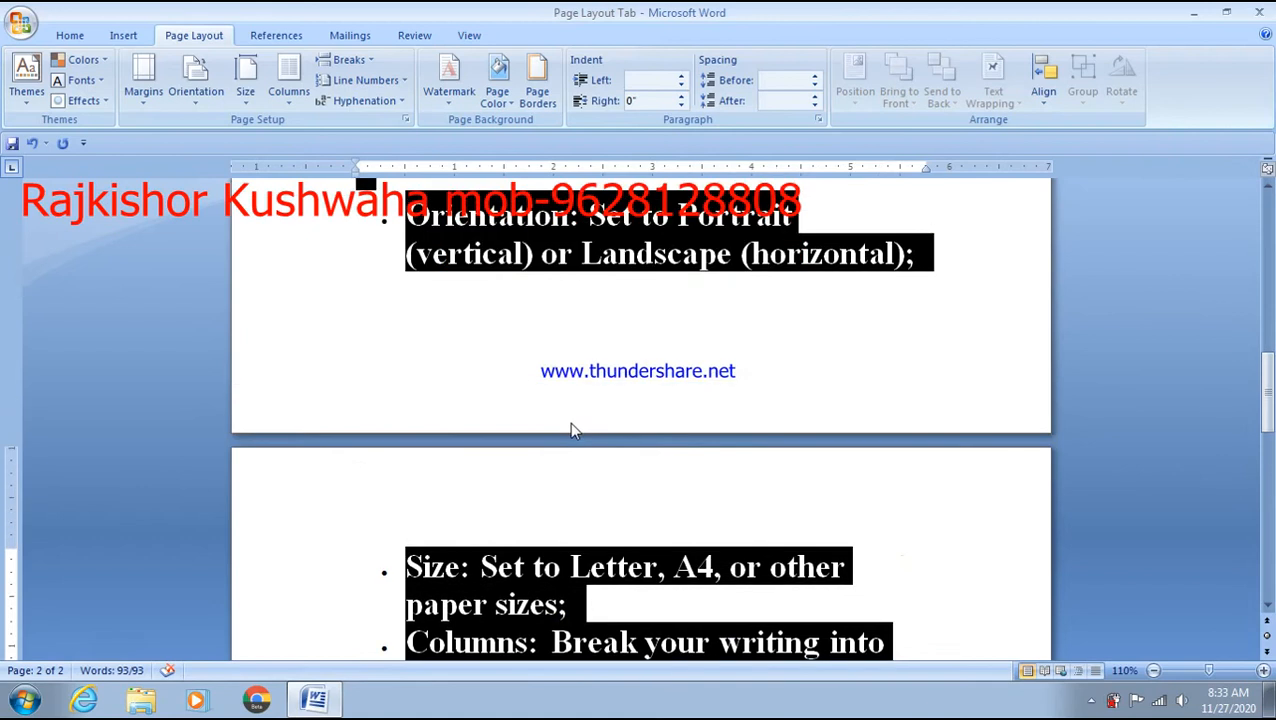
click(569, 312)
scroll(568, 314, up, 5)
scroll(569, 314, up, 5)
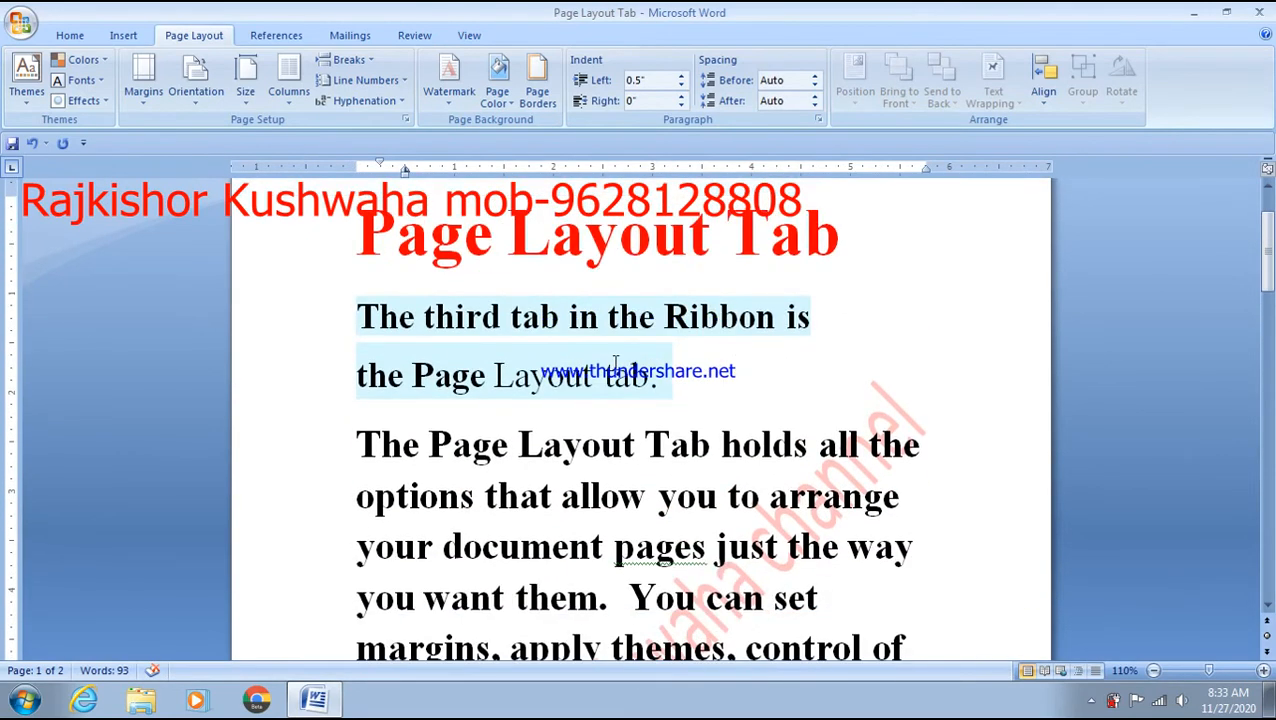
scroll(714, 352, up, 2)
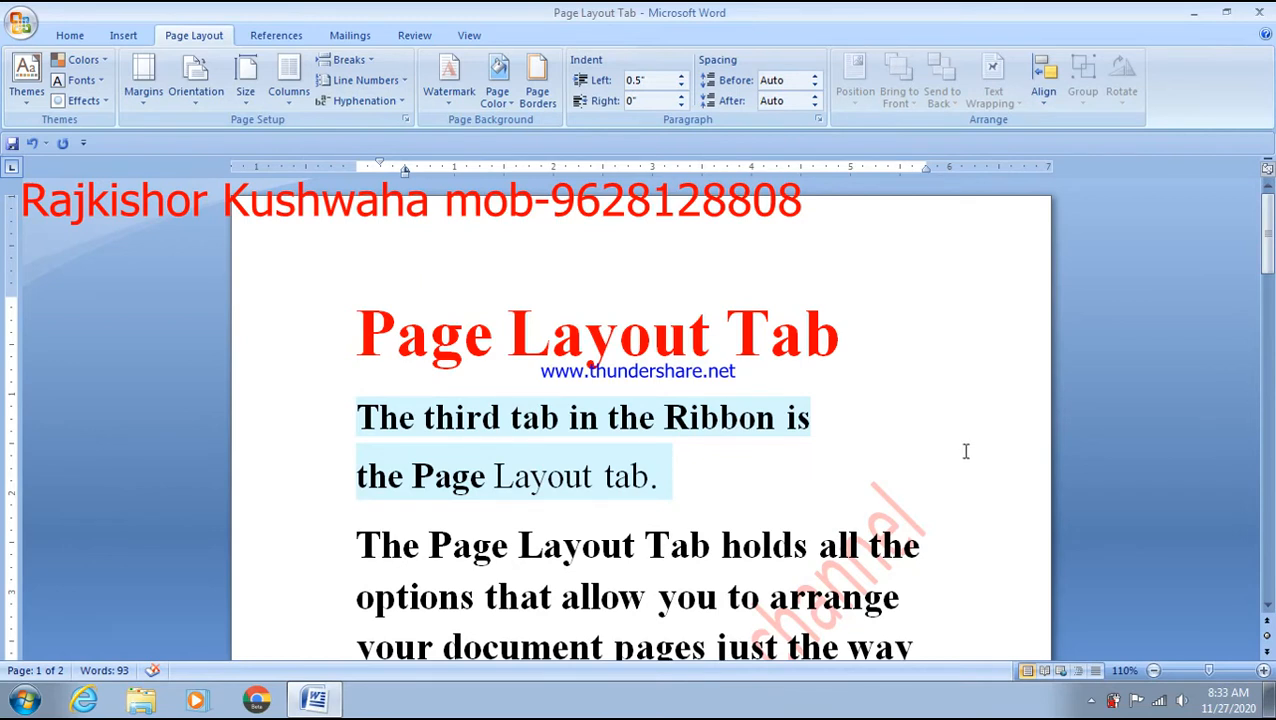
scroll(900, 598, down, 10)
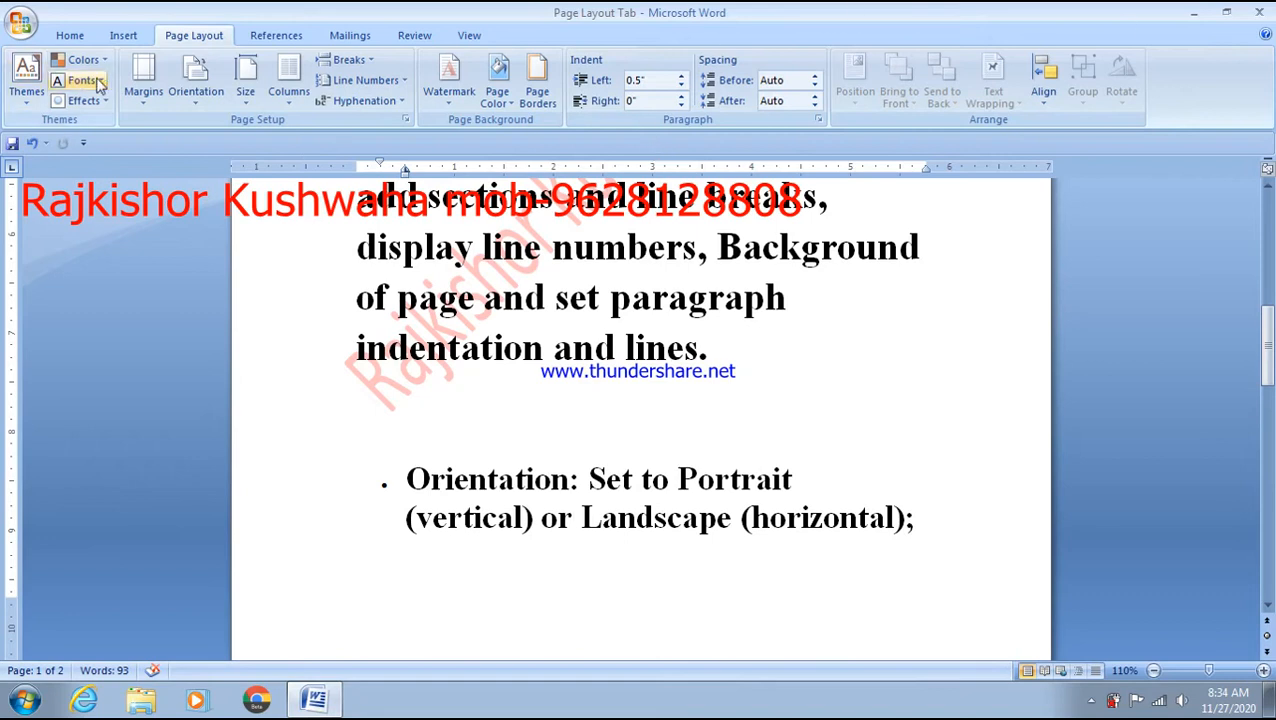
- Open Custom Margins to view 1" top/bottom and 1.25" left/right, moving Page Setup aside
click(146, 100)
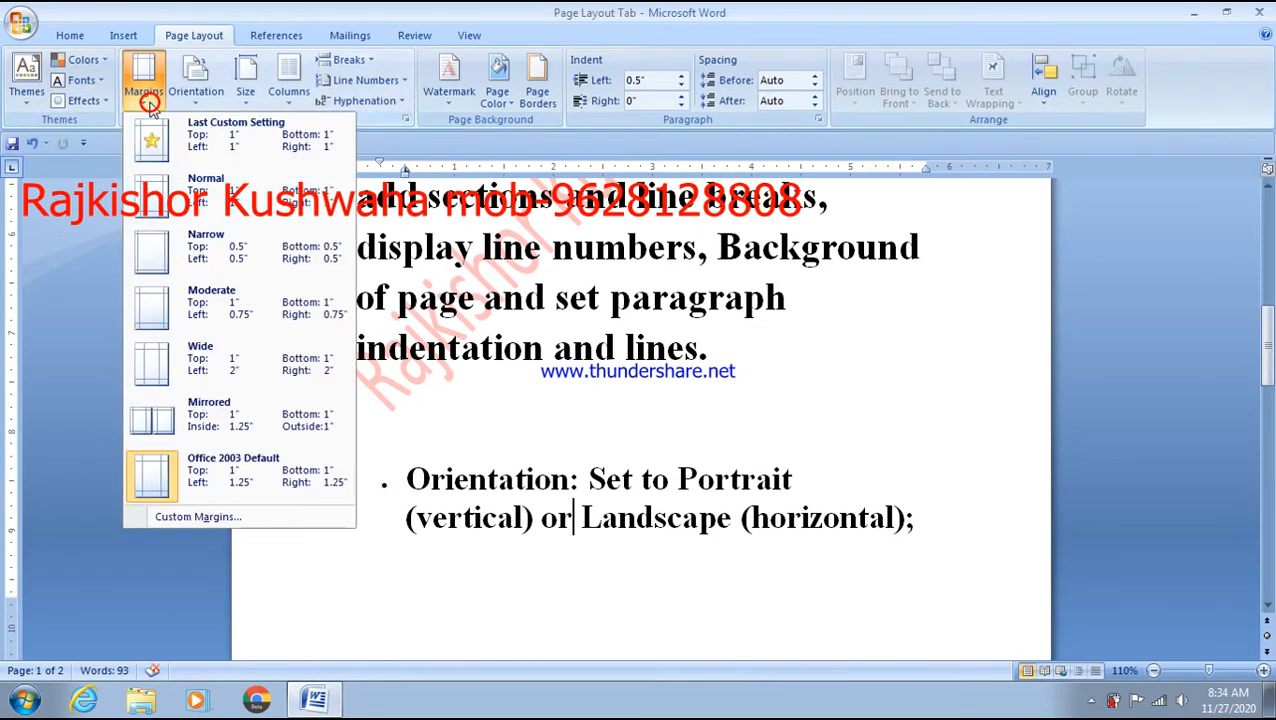
click(190, 519)
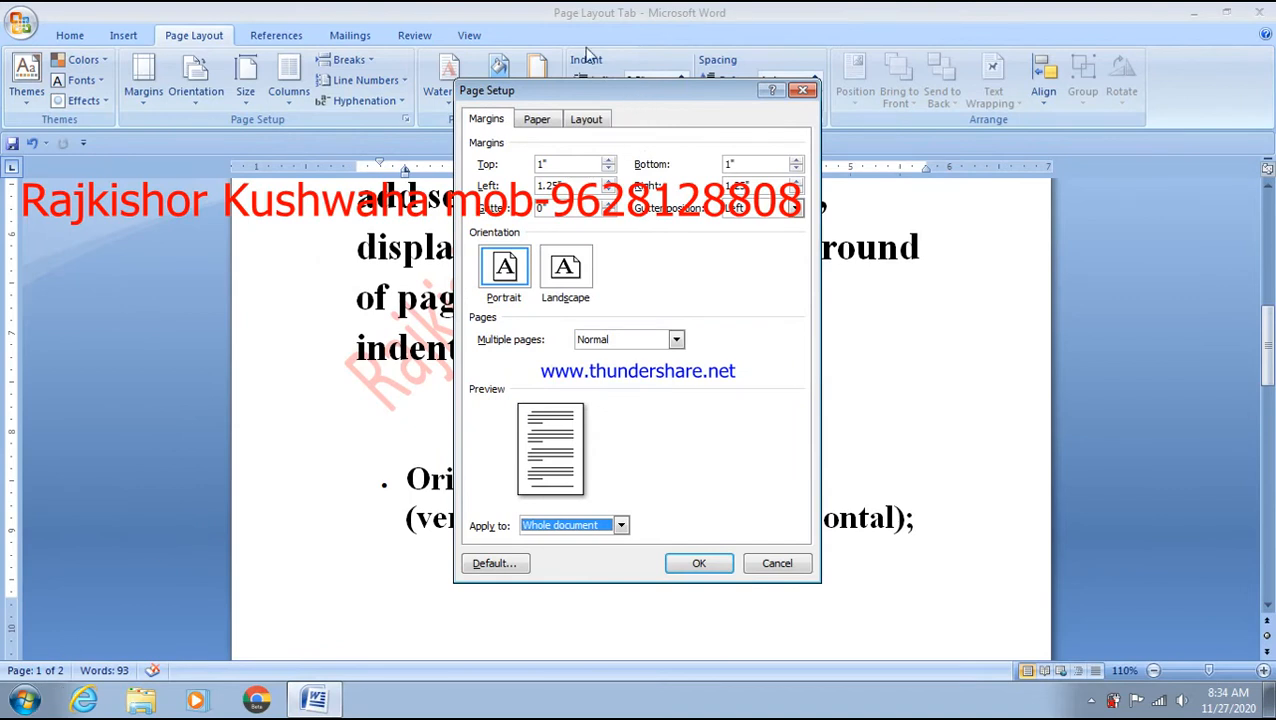
drag(592, 94, 490, 80)
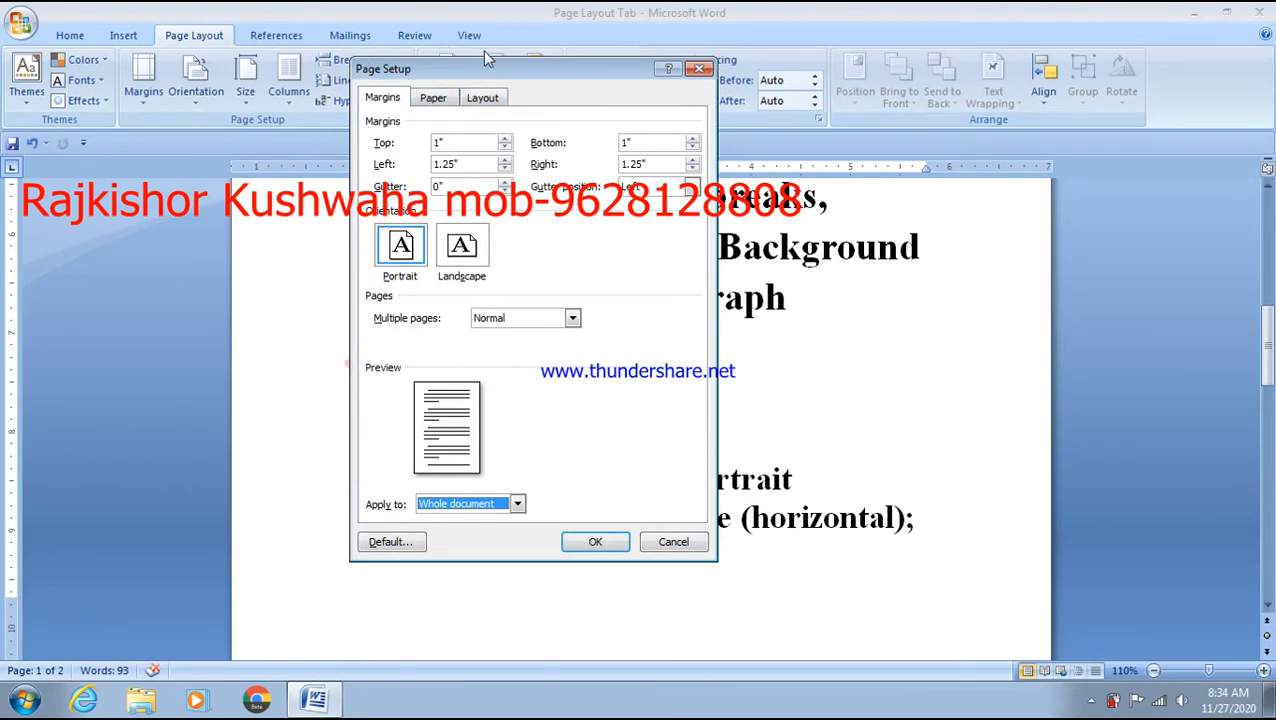
drag(480, 73, 455, 75)
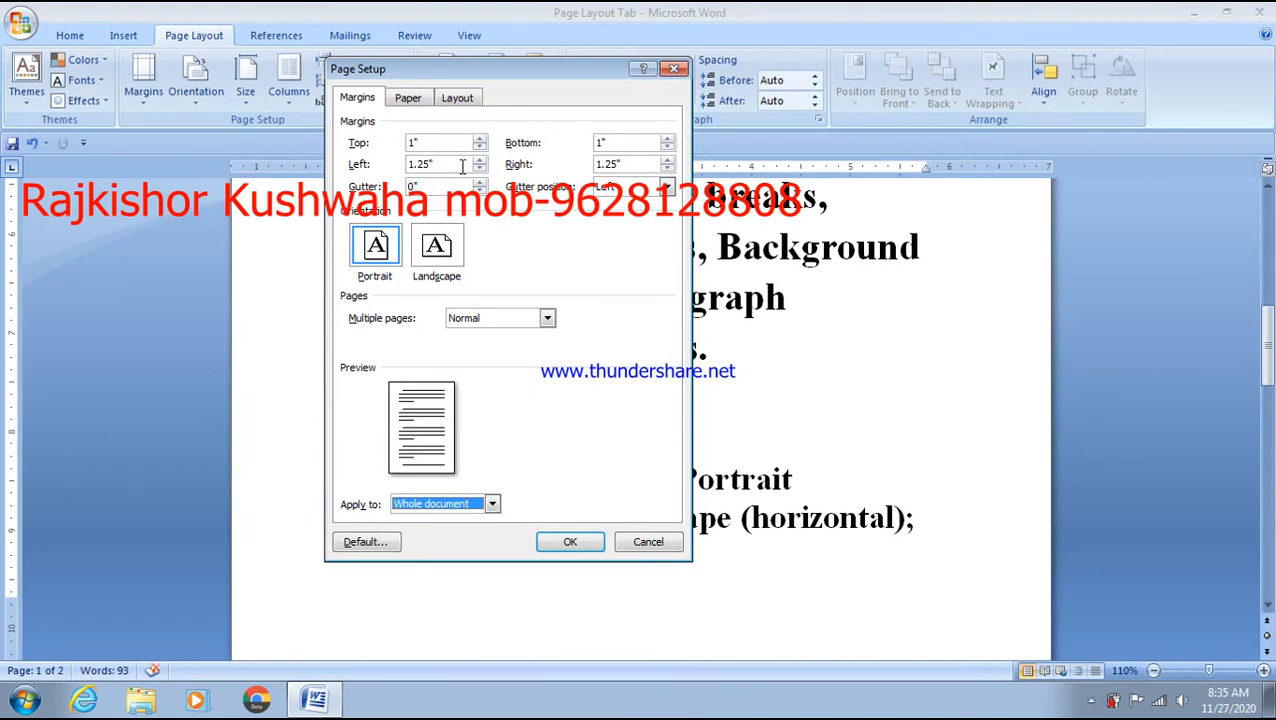
- Launch Magnifier from the Start menu ('mag') and undock it so Word fills the screen
click(25, 699)
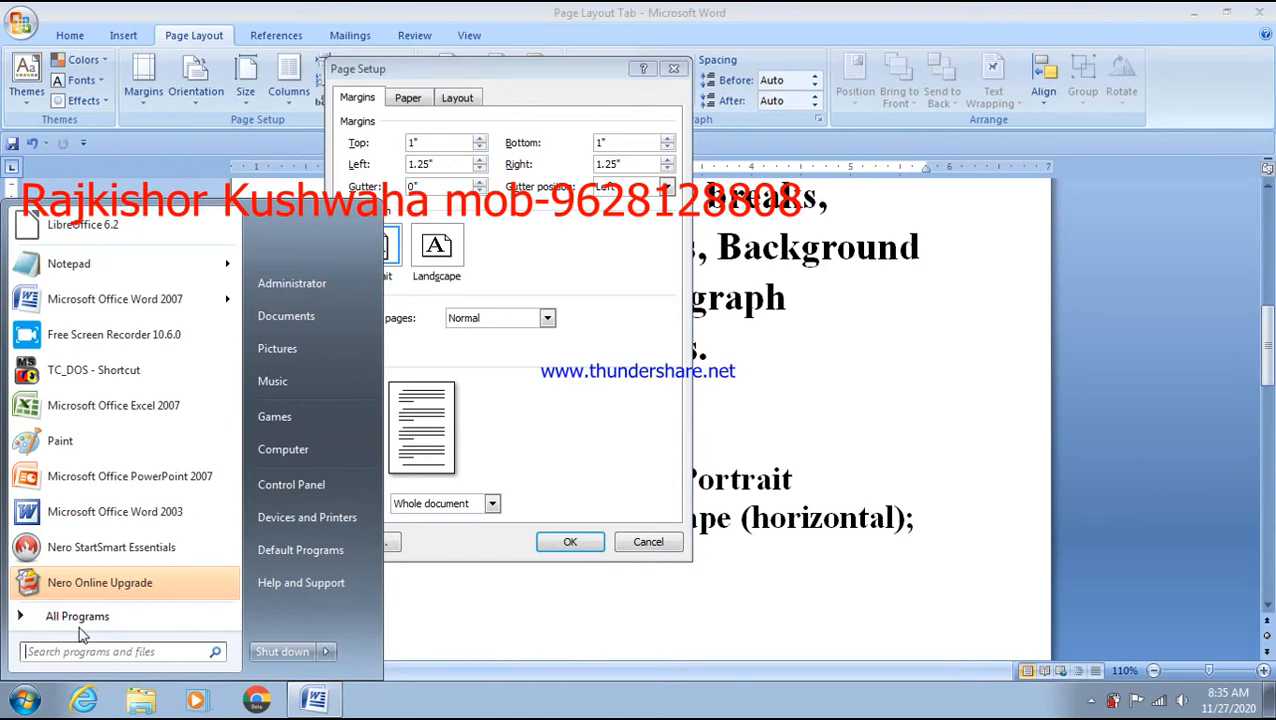
text(mag)
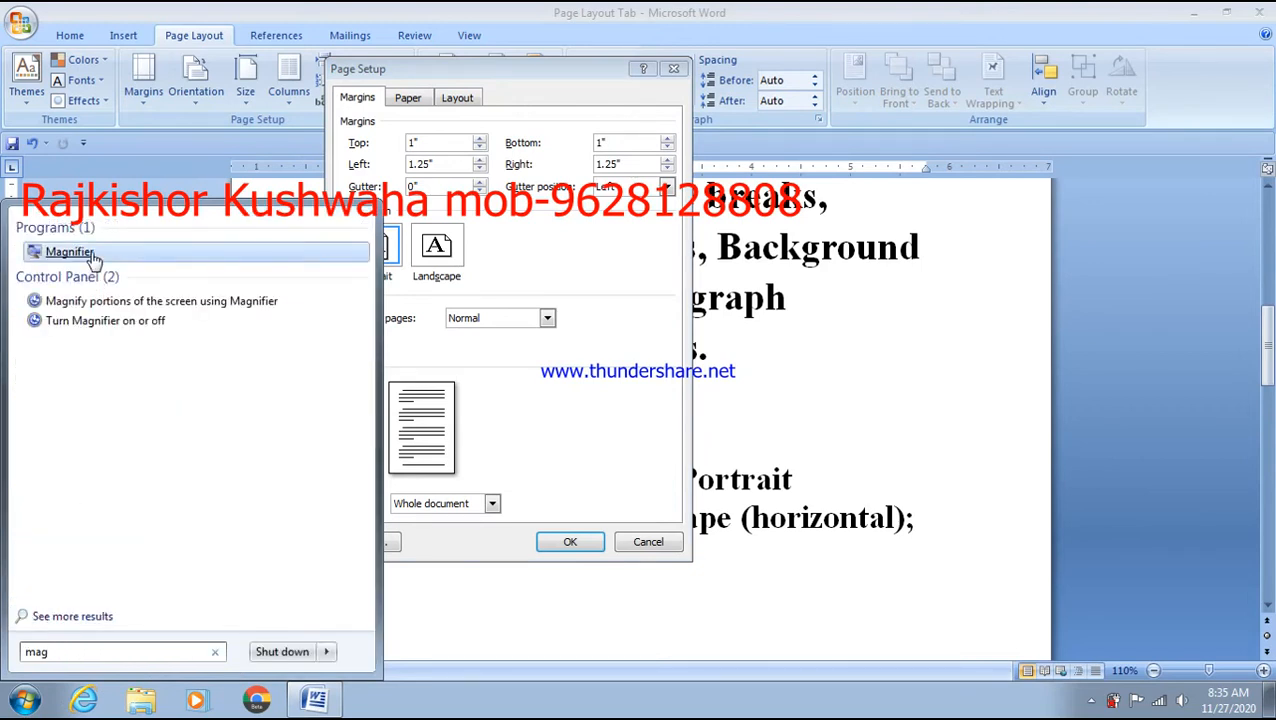
click(90, 254)
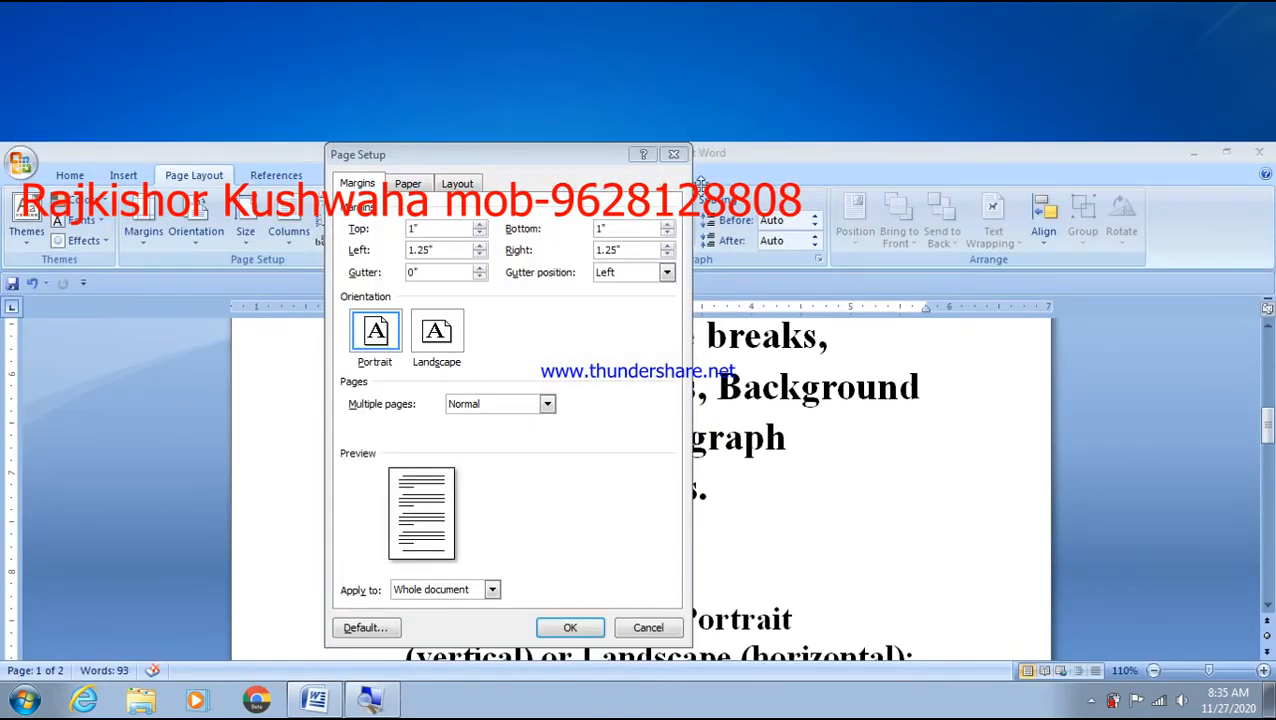
drag(701, 141, 701, 446)
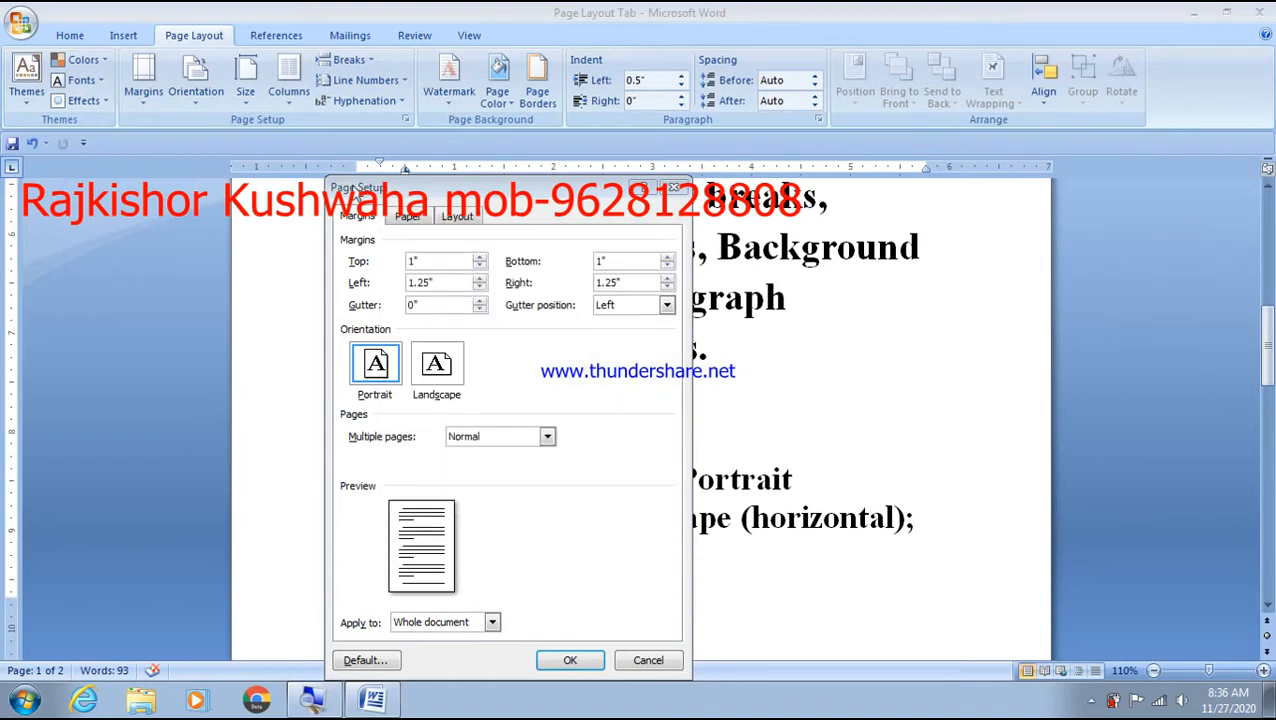
- Drag the Page Setup dialog to the left and close it without changes
drag(355, 196, 274, 189)
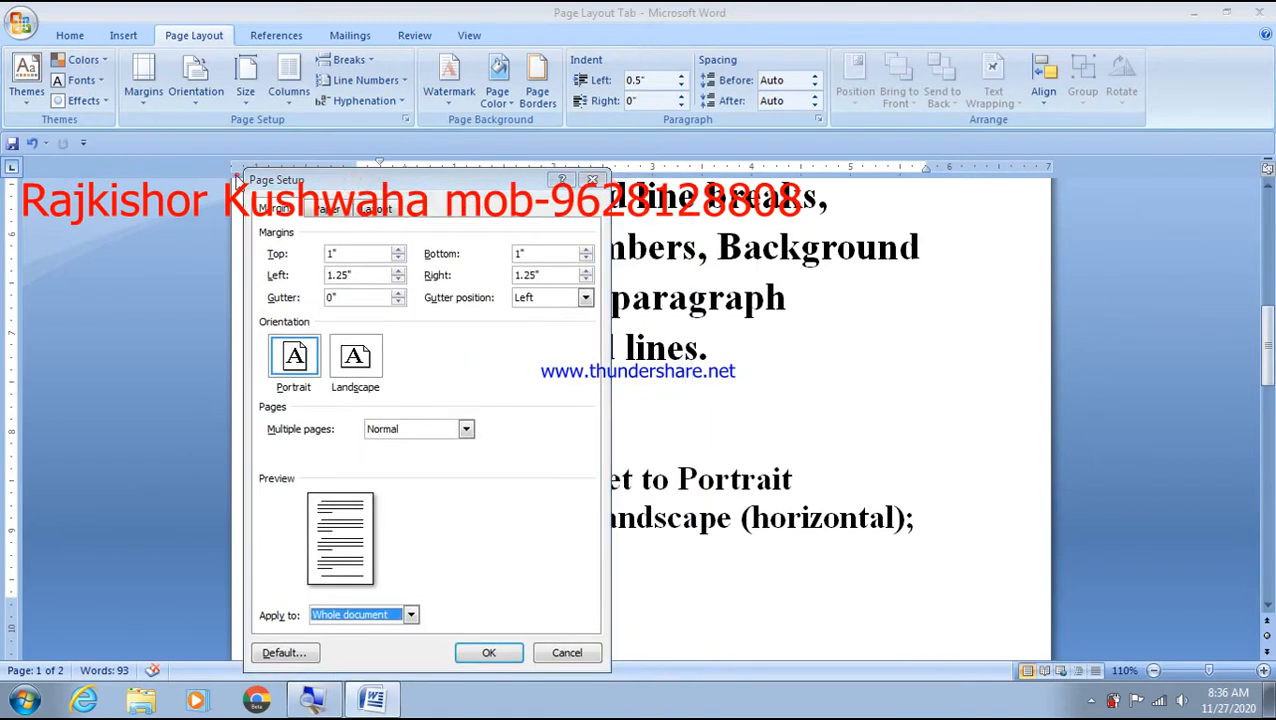
drag(320, 190, 79, 186)
click(288, 178)
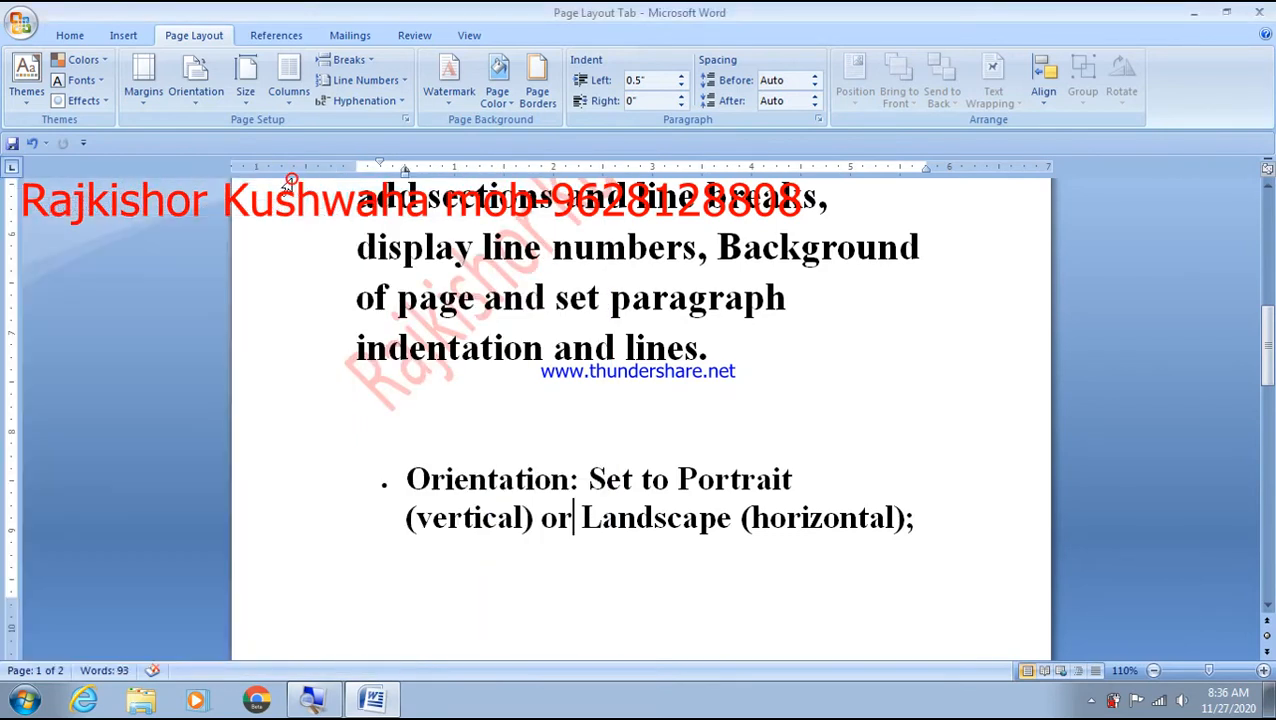
- Switch to Home and back to Page Layout, then show the Margins presets list
click(88, 38)
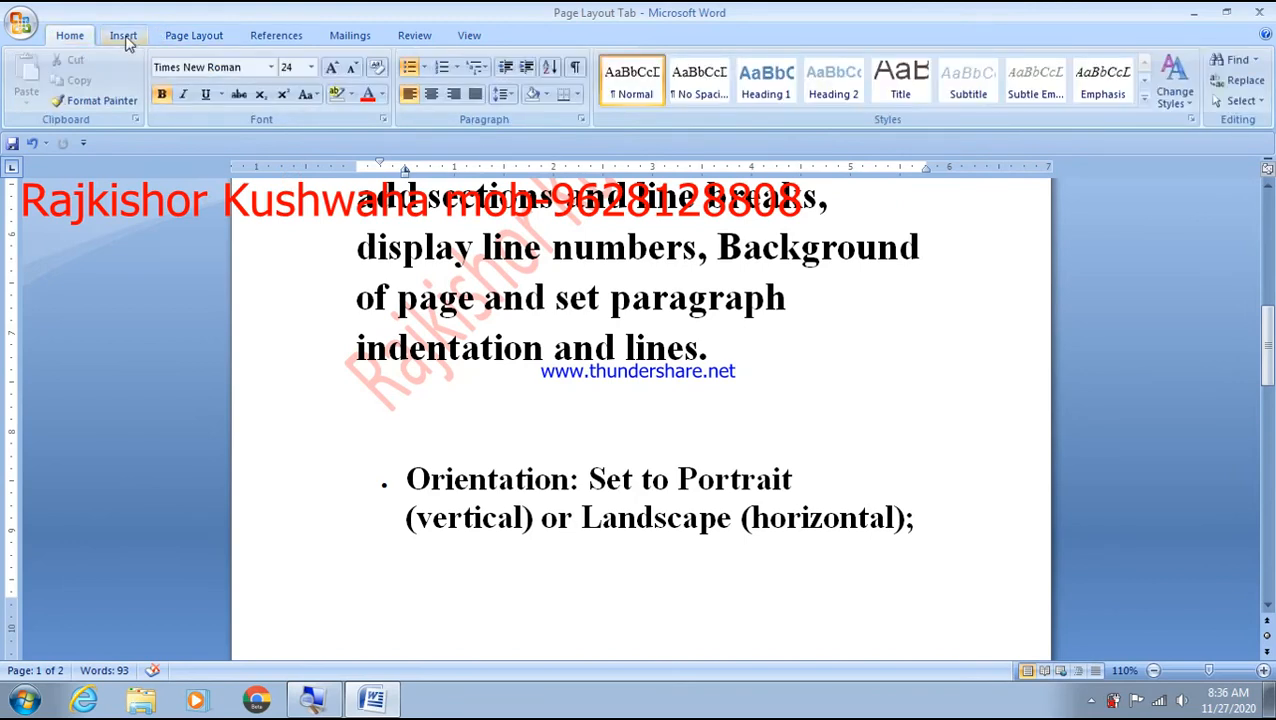
click(172, 38)
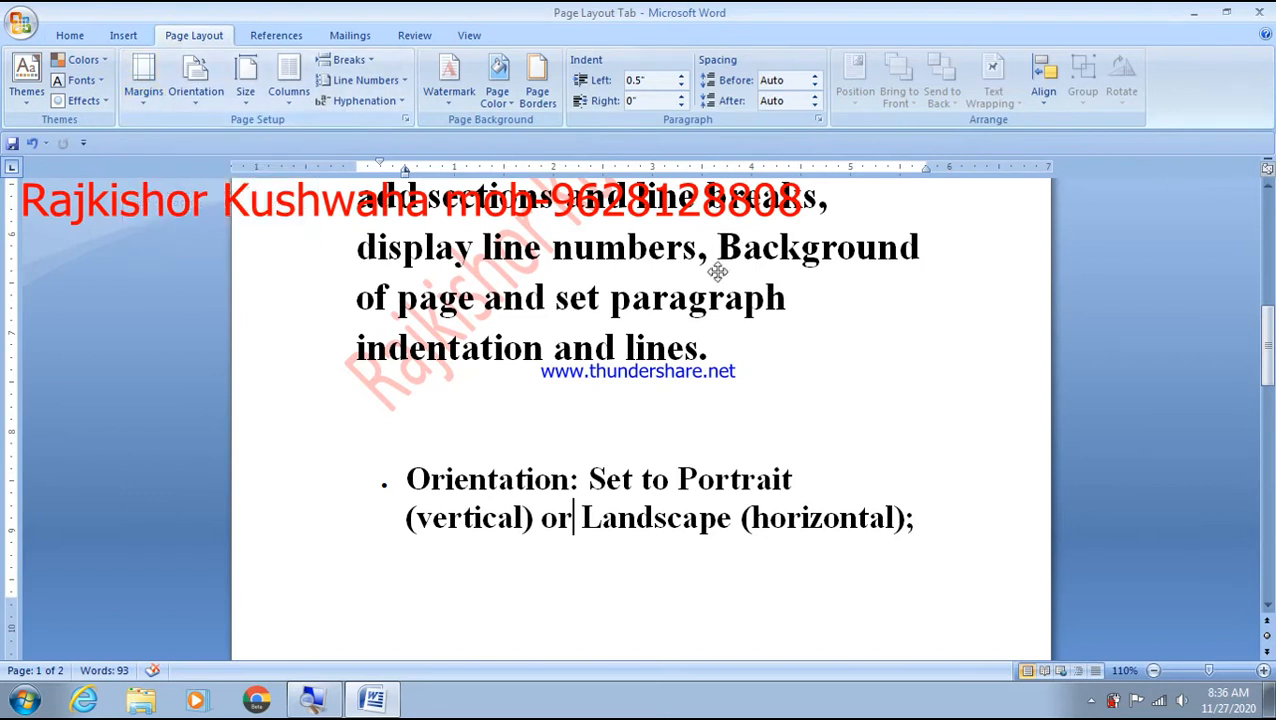
click(142, 101)
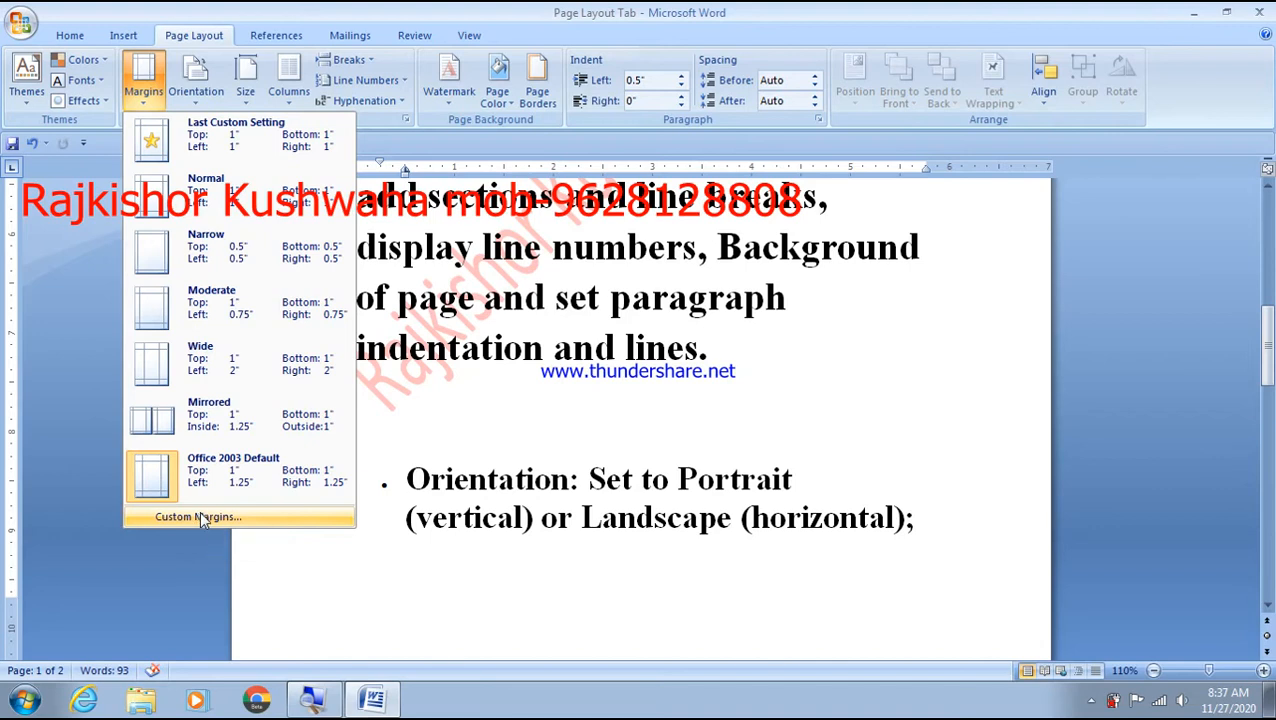
- In Page Setup, spin the top margin down from 1" to 0.5", leaving the bottom at 1"
click(199, 517)
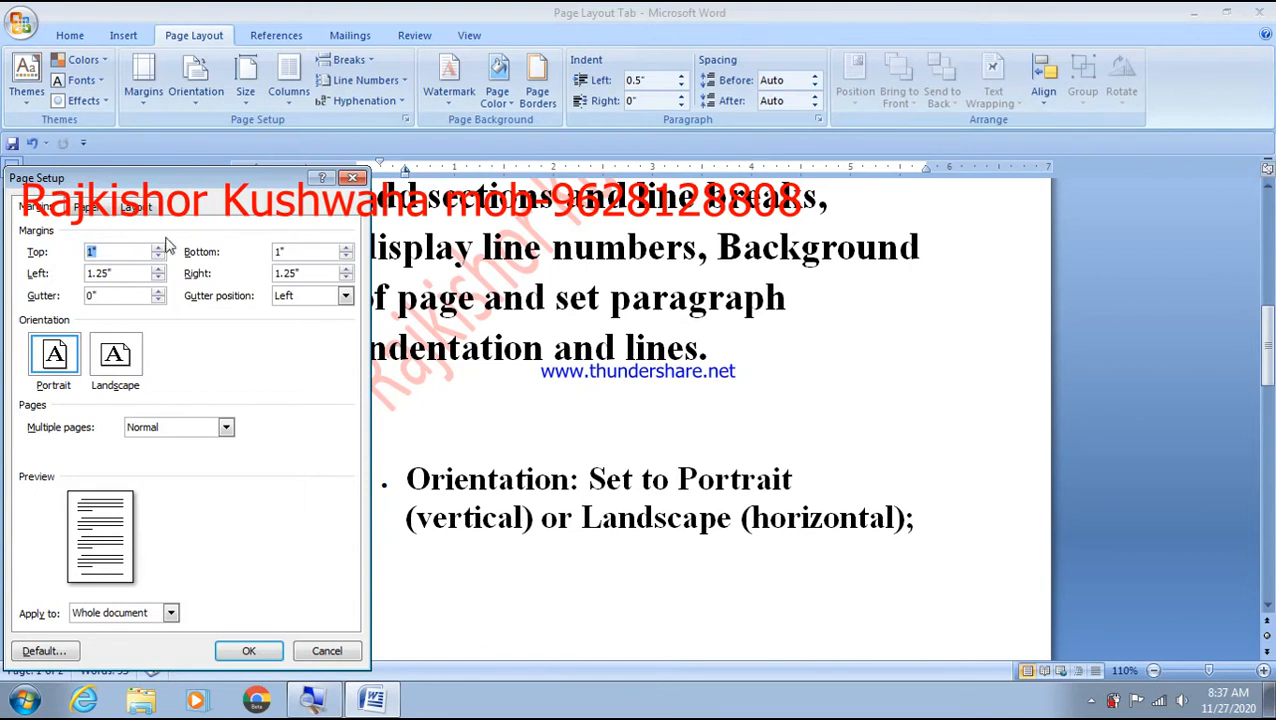
click(383, 562)
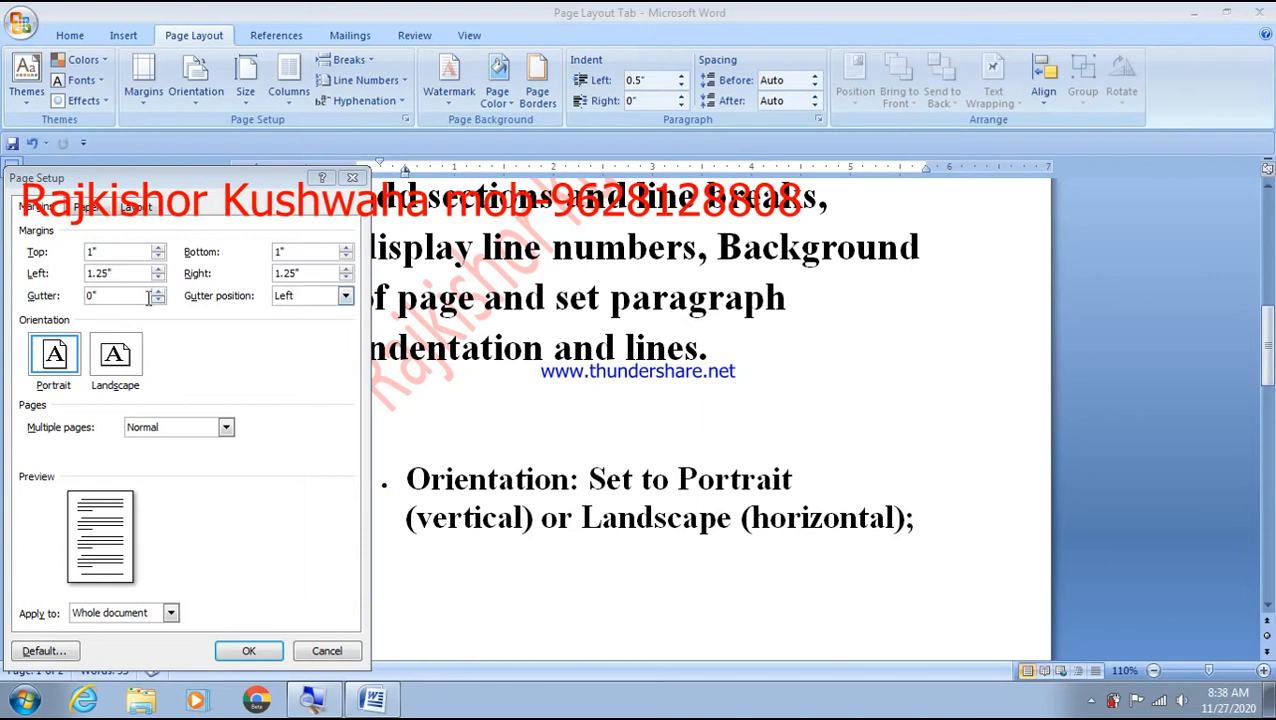
click(285, 300)
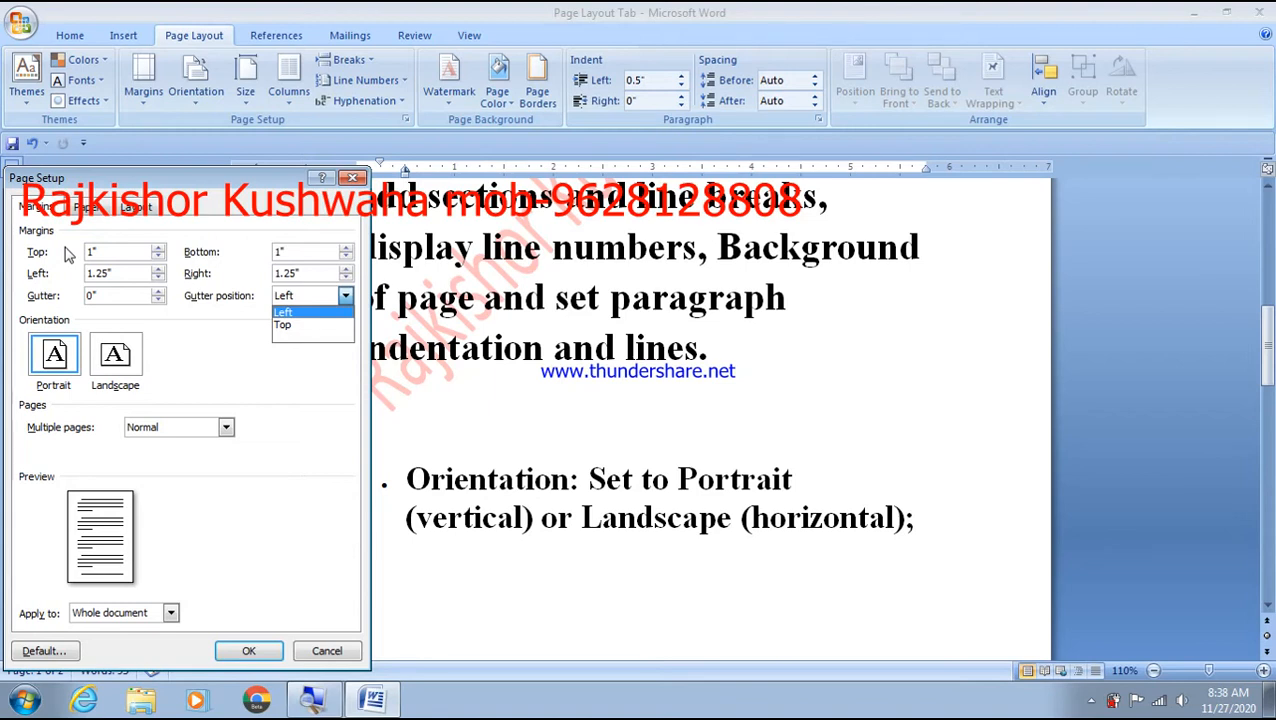
click(158, 257)
click(158, 257)
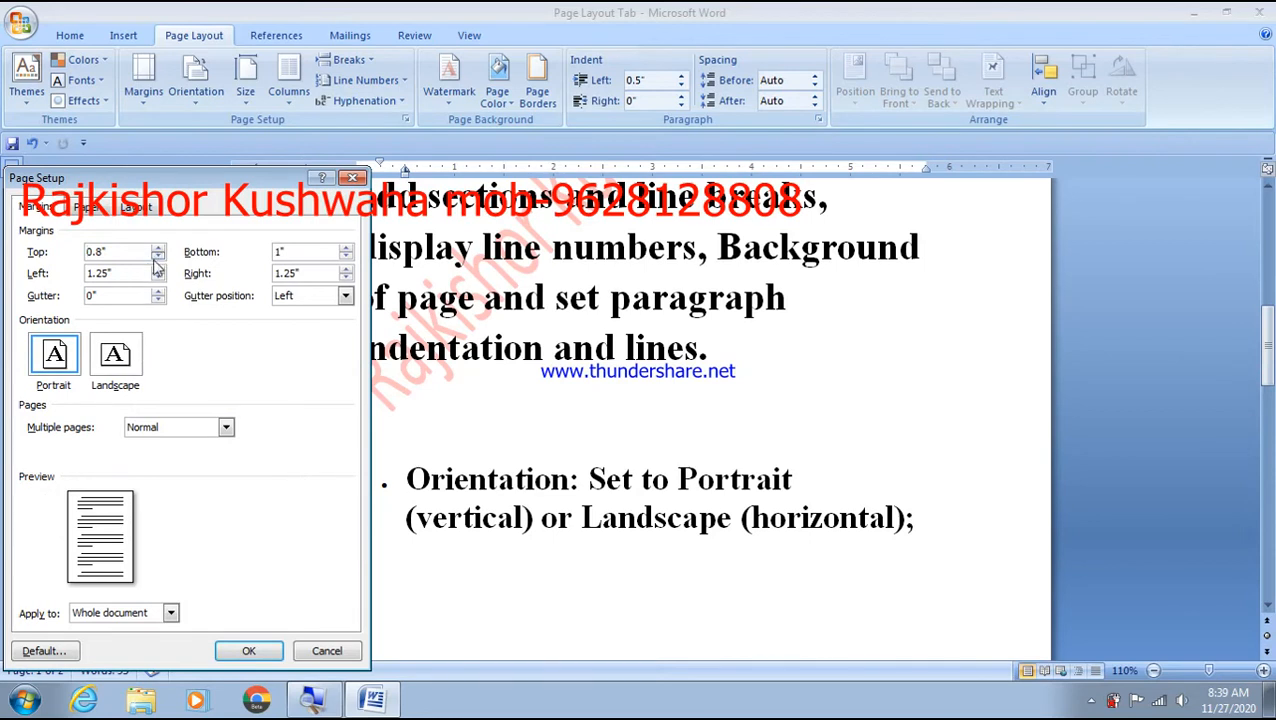
click(158, 257)
click(158, 257)
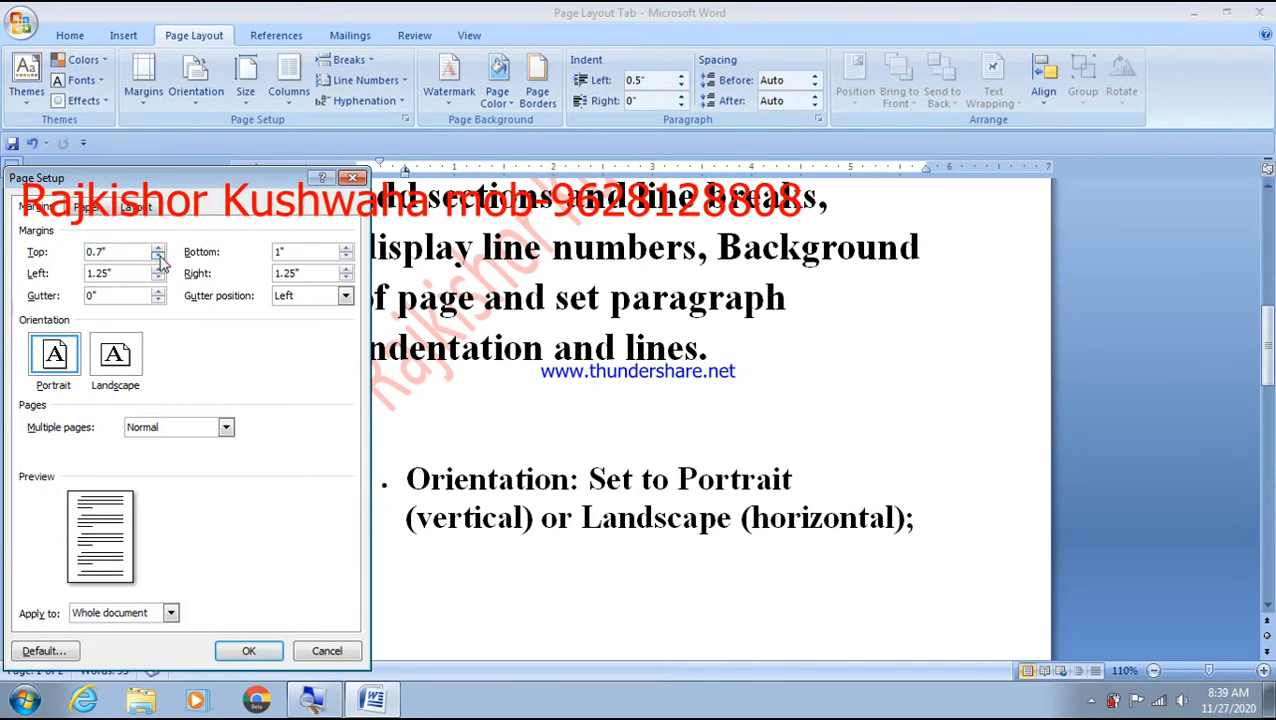
click(158, 257)
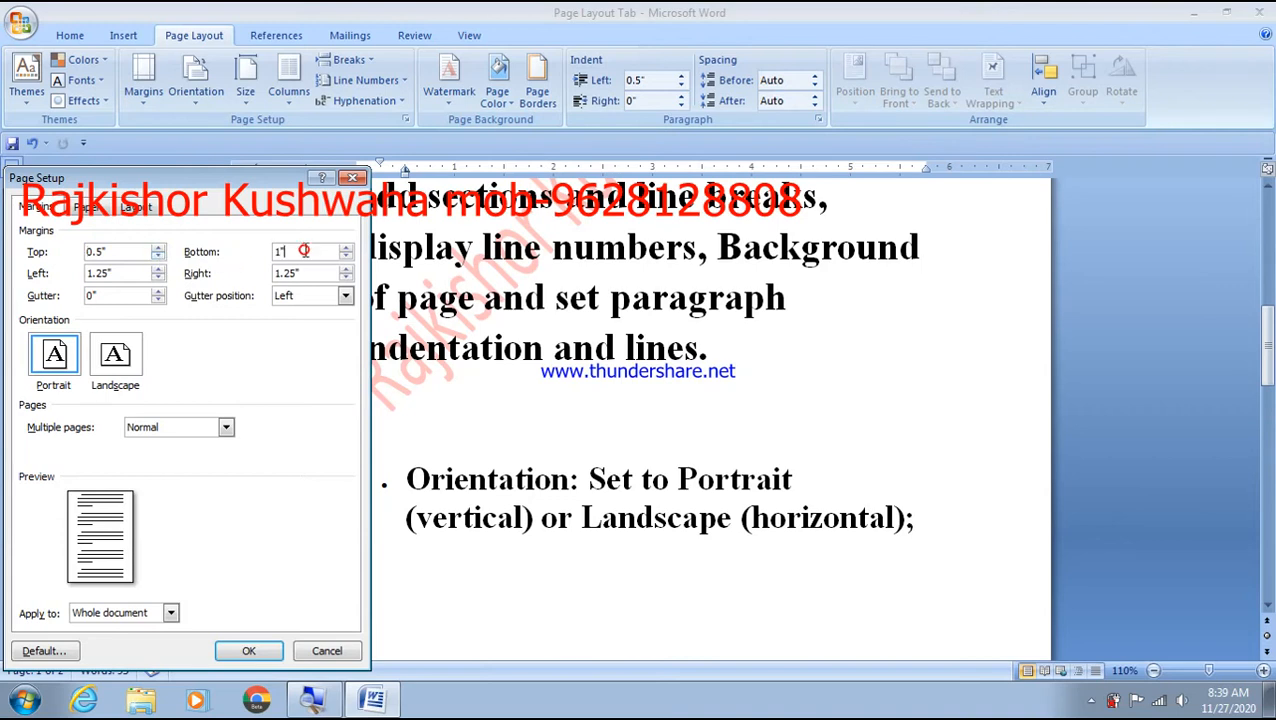
drag(260, 182, 240, 166)
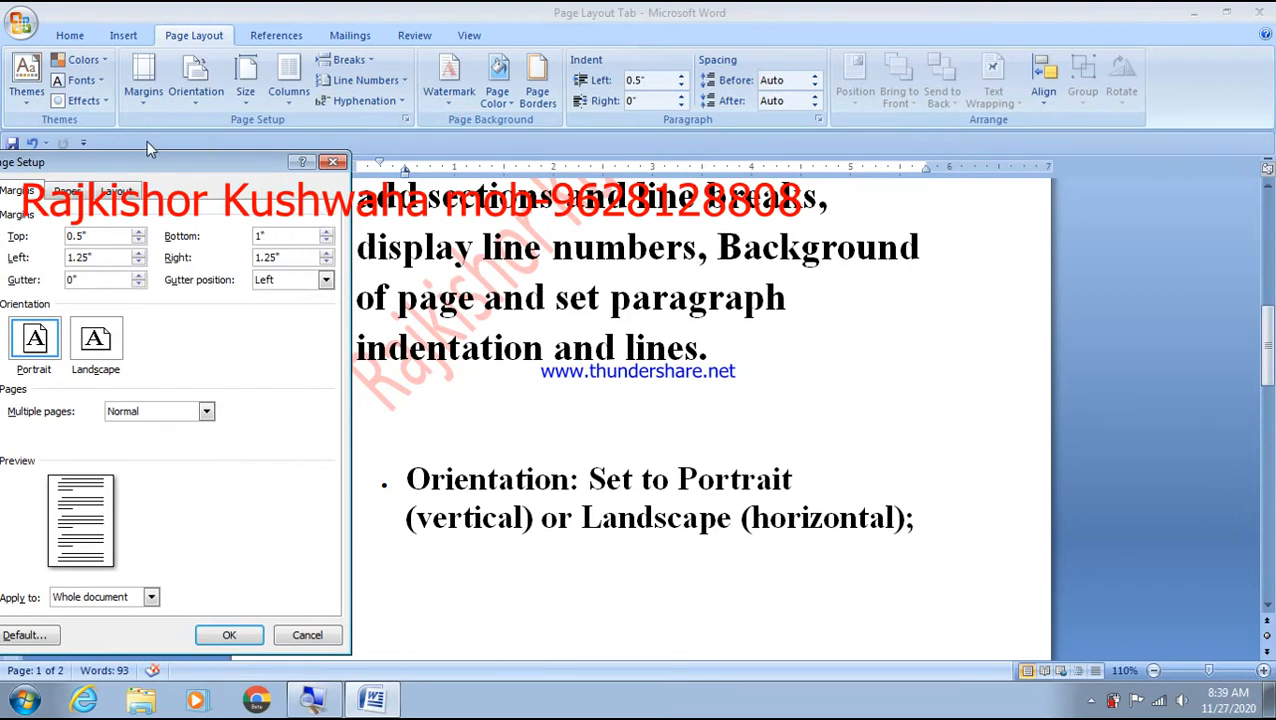
- Reduce the bottom margin, lower the left margin to 1" and the right to 1.2", then apply
click(284, 235)
key(Down)
key(Down)
click(138, 263)
click(138, 263)
click(138, 263)
click(266, 257)
key(Delete)
click(233, 632)
click(233, 634)
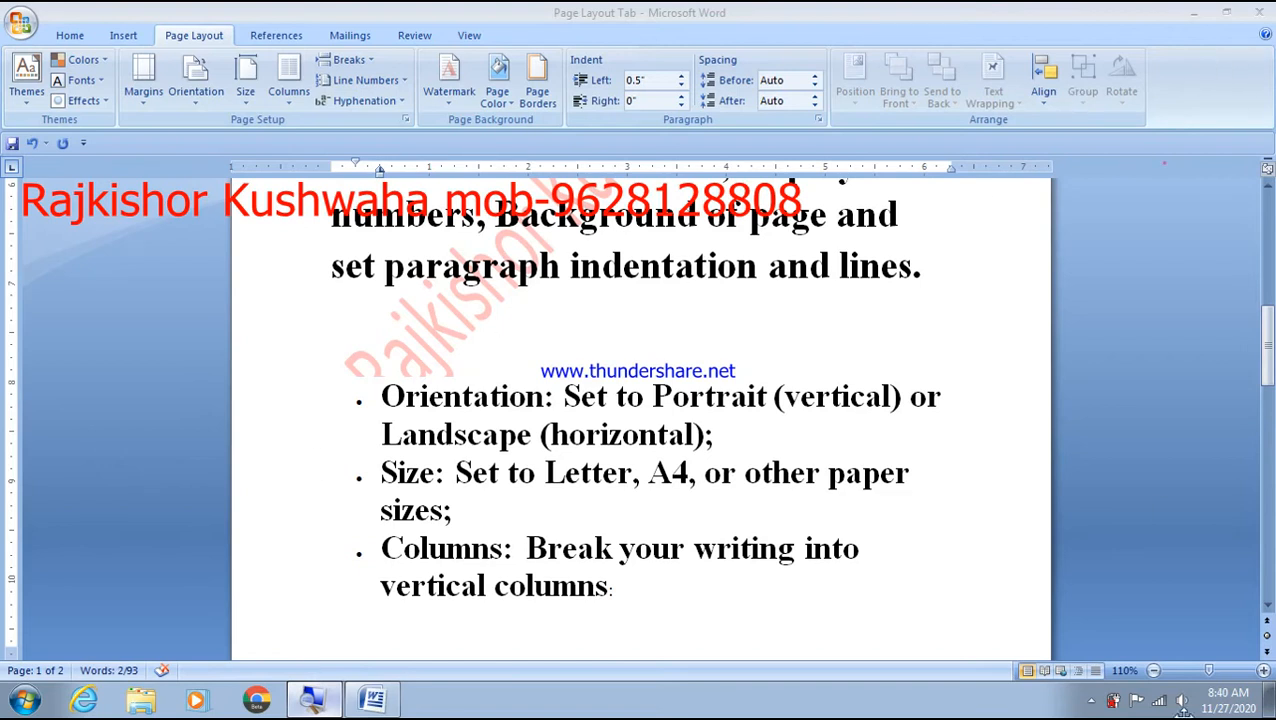
- Close the Magnifier so Word fills the screen
click(328, 690)
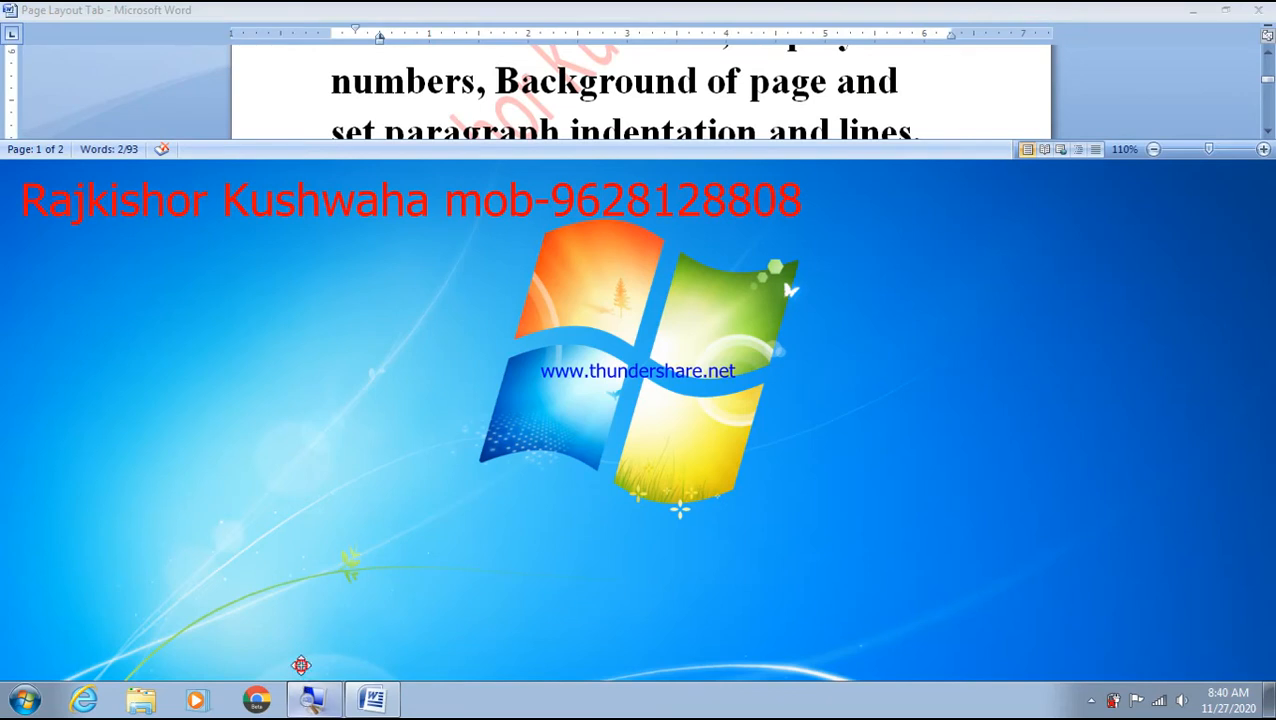
click(301, 665)
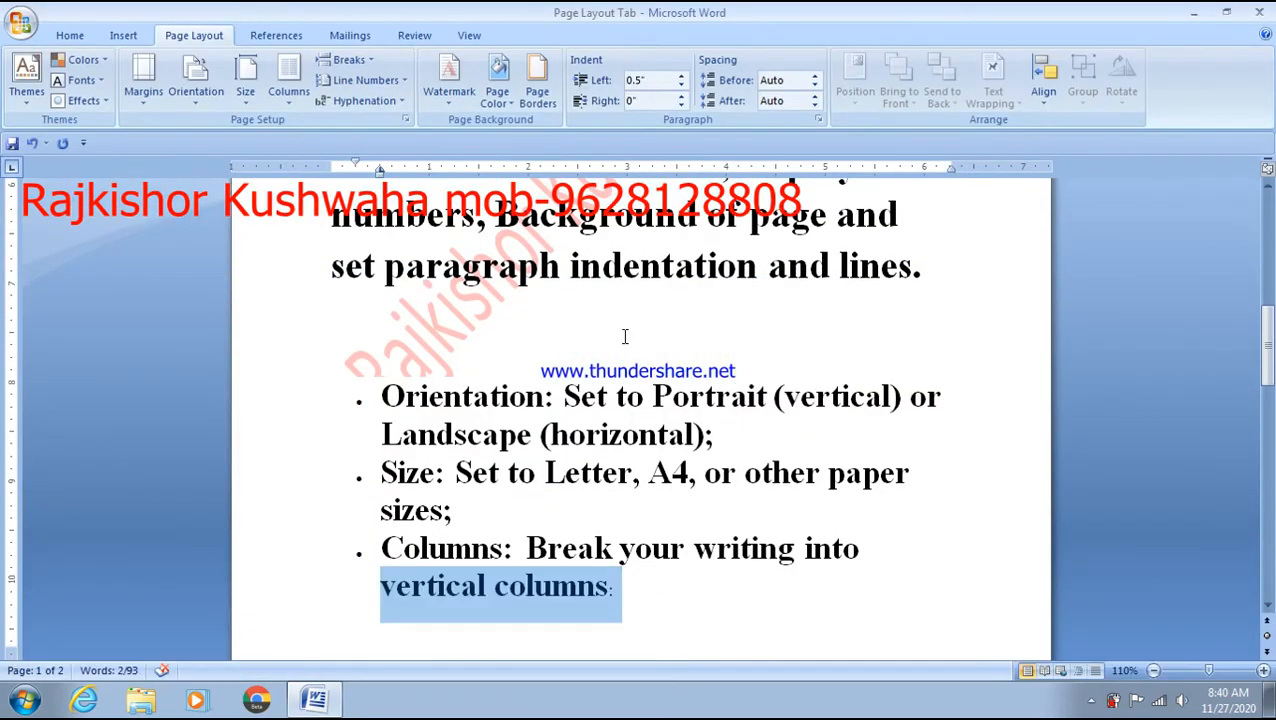
scroll(624, 336, up, 10)
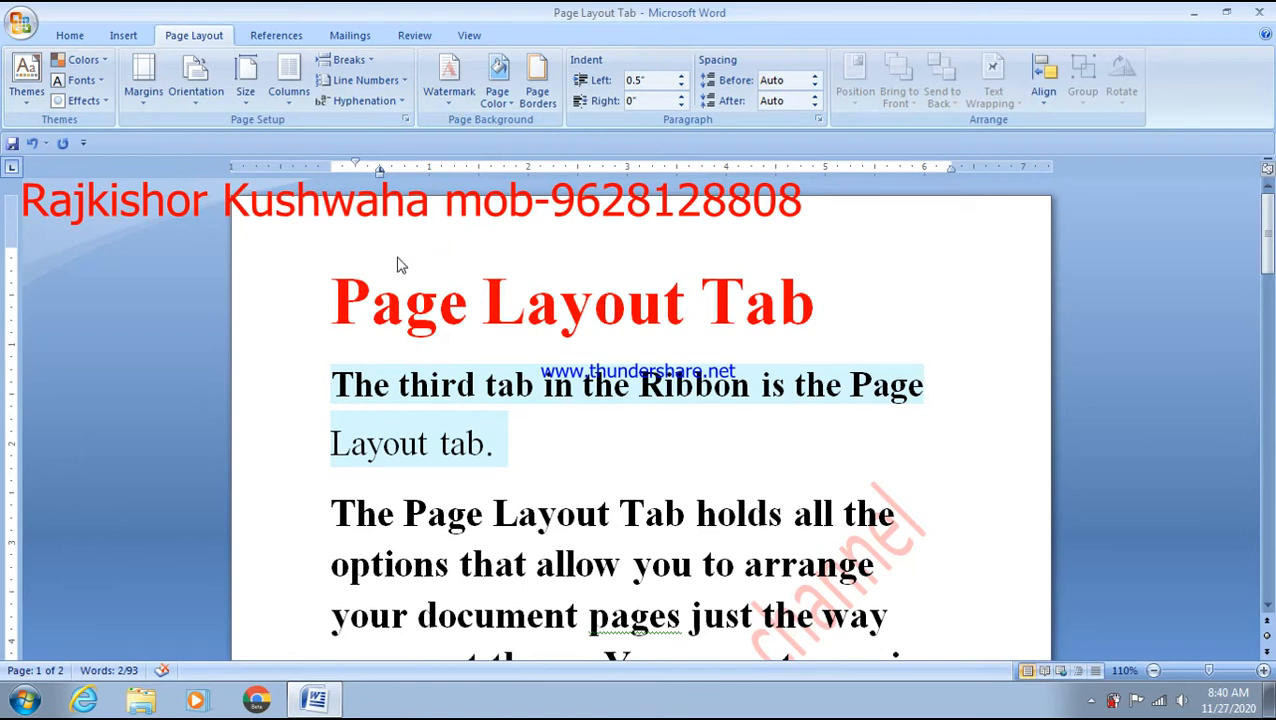
- Lower the left and right margins to 0.5" in Custom Margins
click(143, 92)
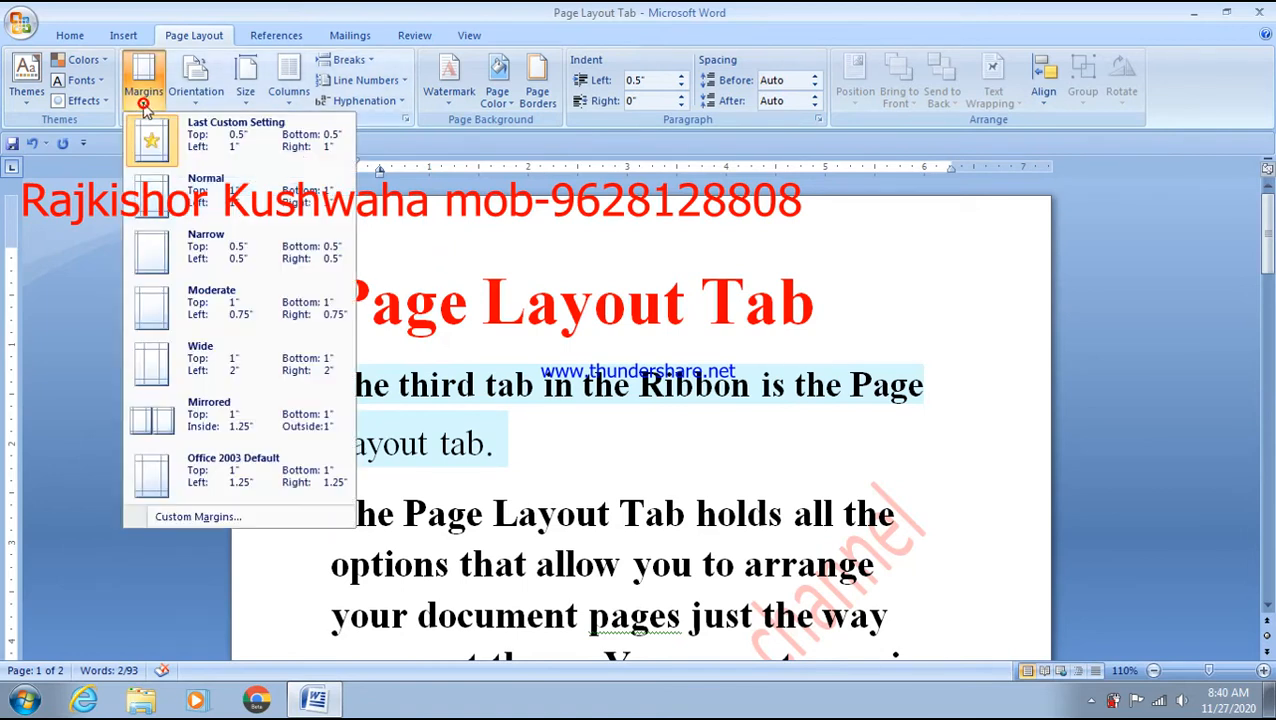
click(209, 510)
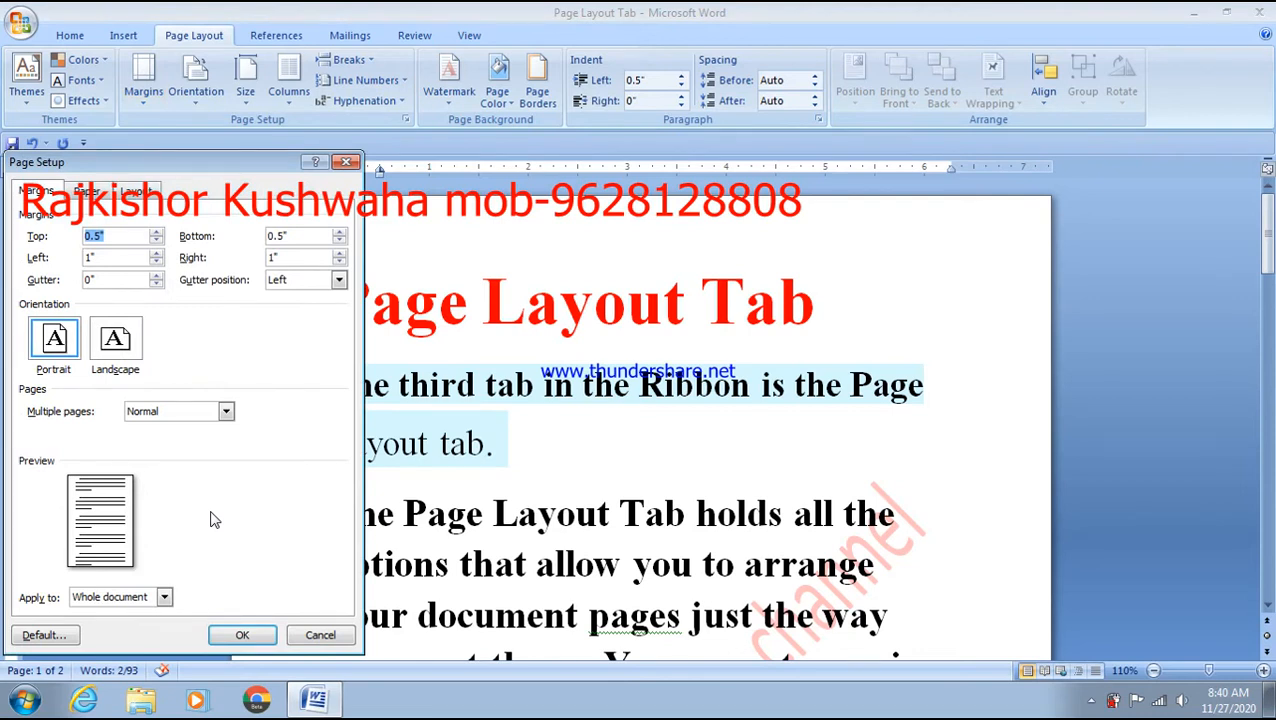
click(117, 257)
click(156, 261)
click(156, 261)
click(156, 261)
click(156, 261)
click(156, 261)
click(341, 262)
click(341, 262)
click(341, 262)
click(341, 262)
click(341, 262)
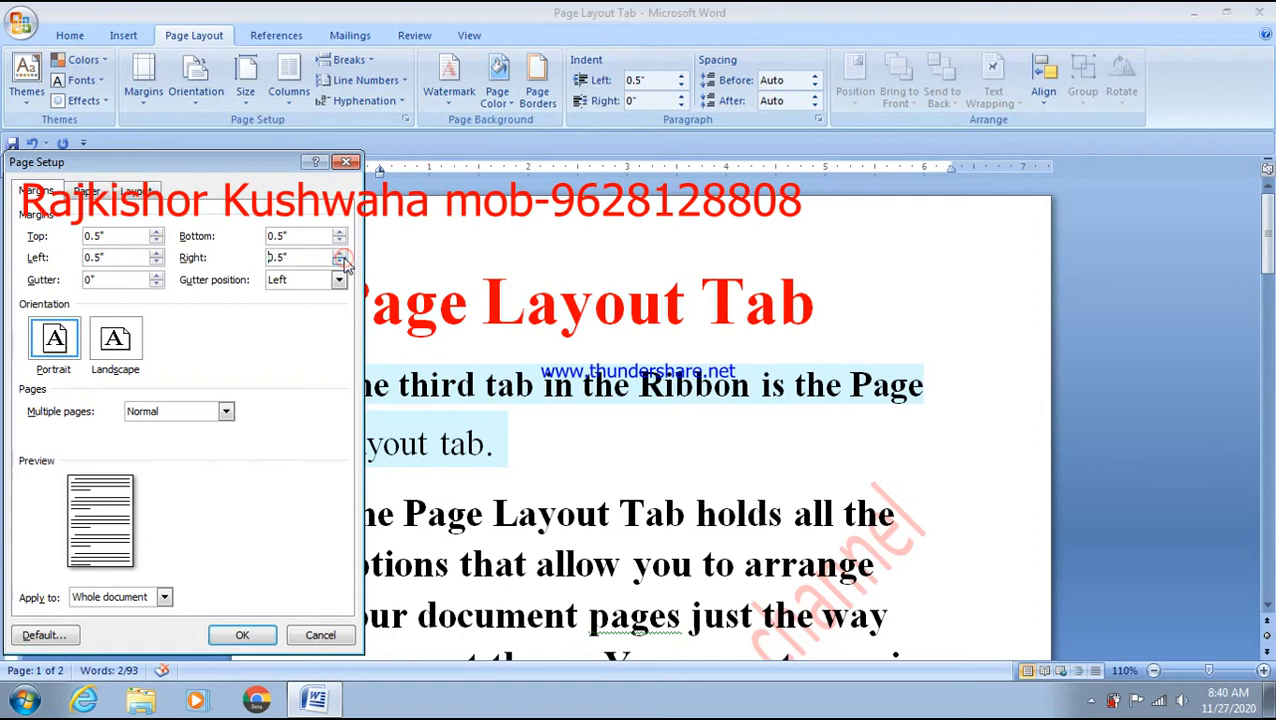
- Lower the top margin to 0.3", apply, and accept Word's fix for the printable area
click(156, 239)
click(156, 239)
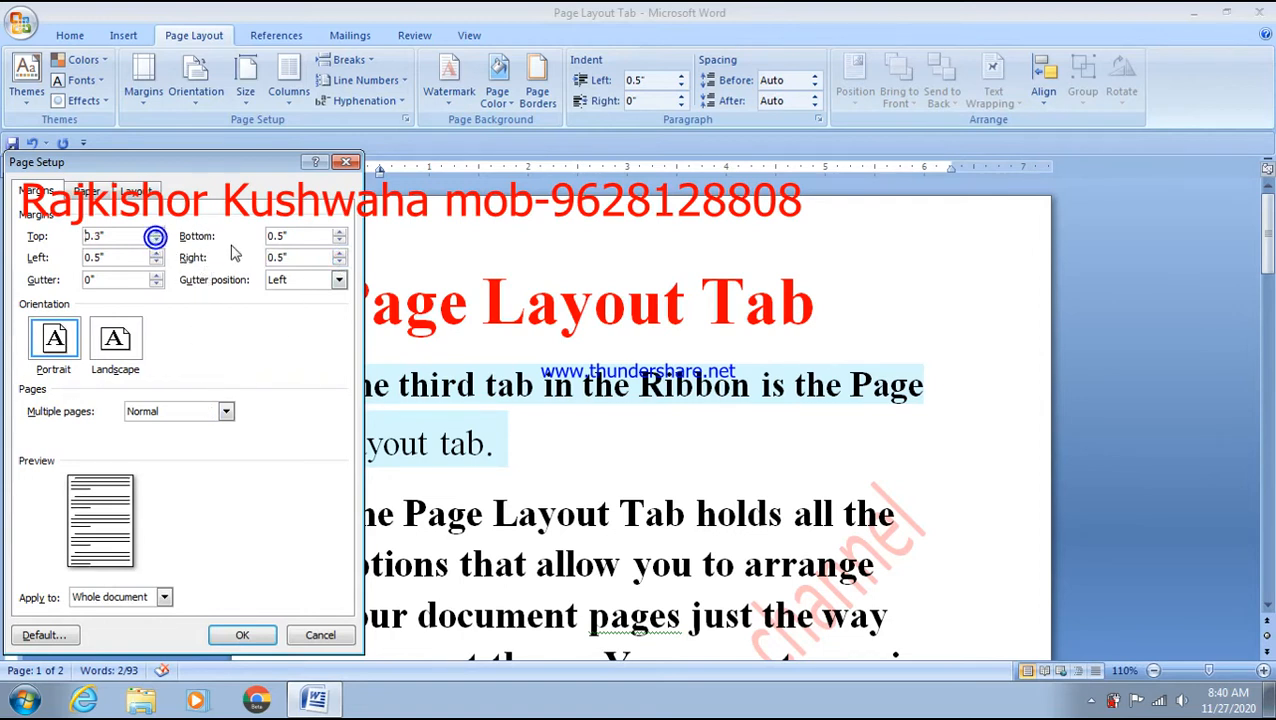
click(242, 635)
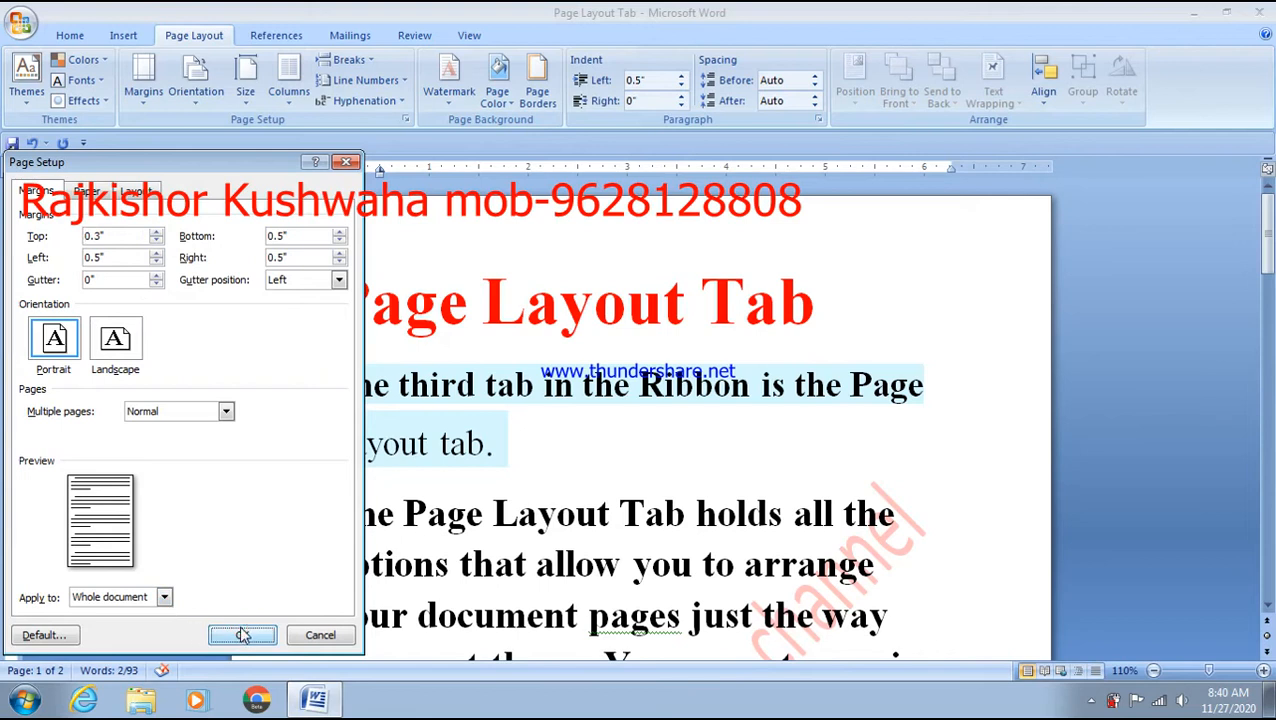
click(242, 635)
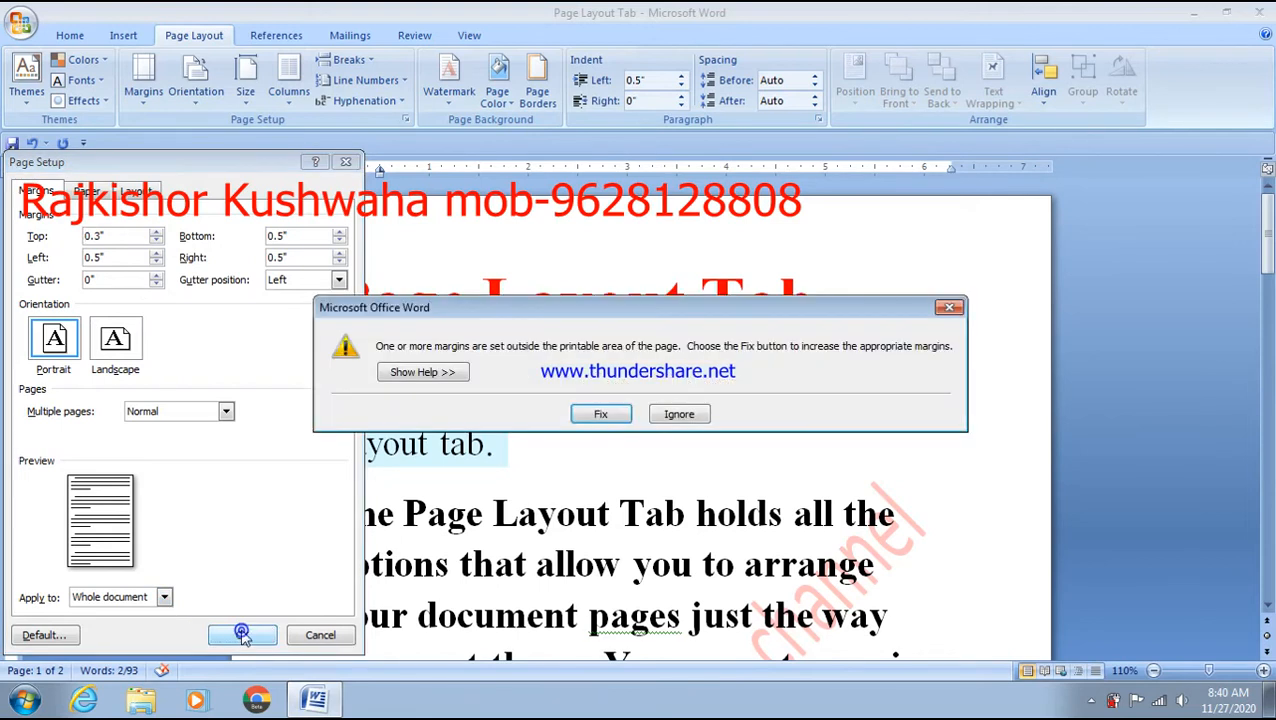
click(588, 415)
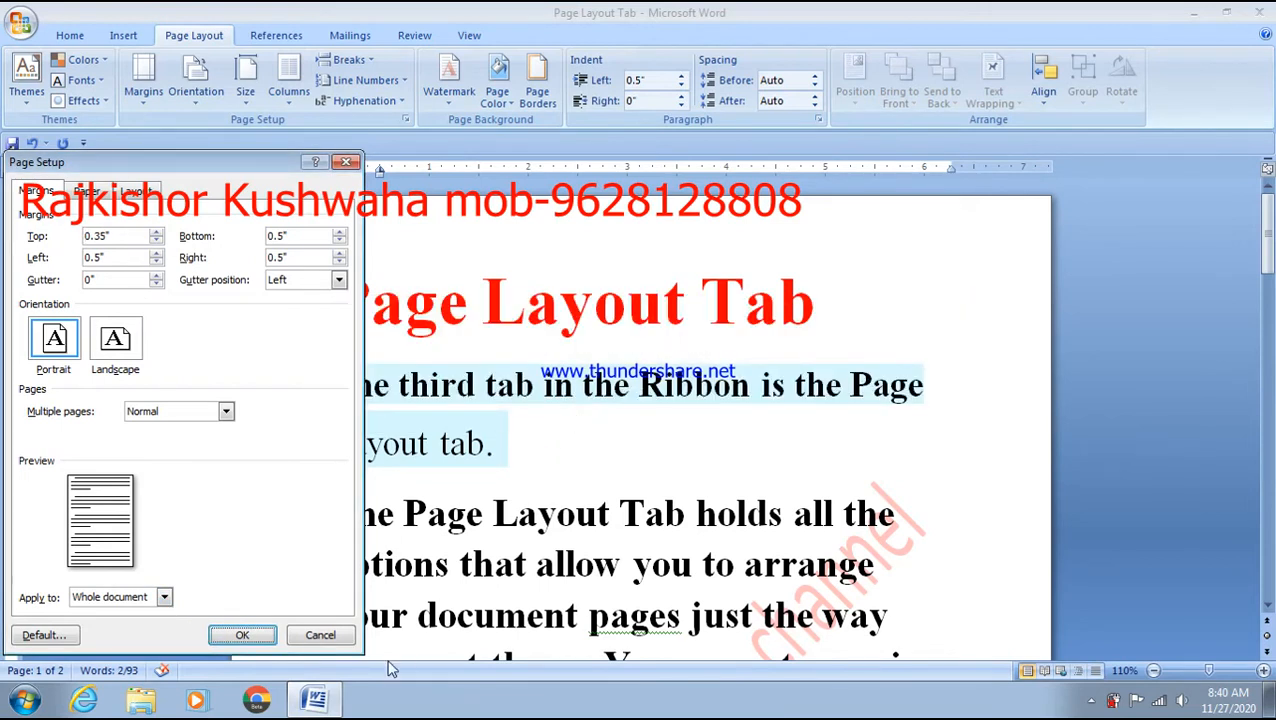
click(242, 635)
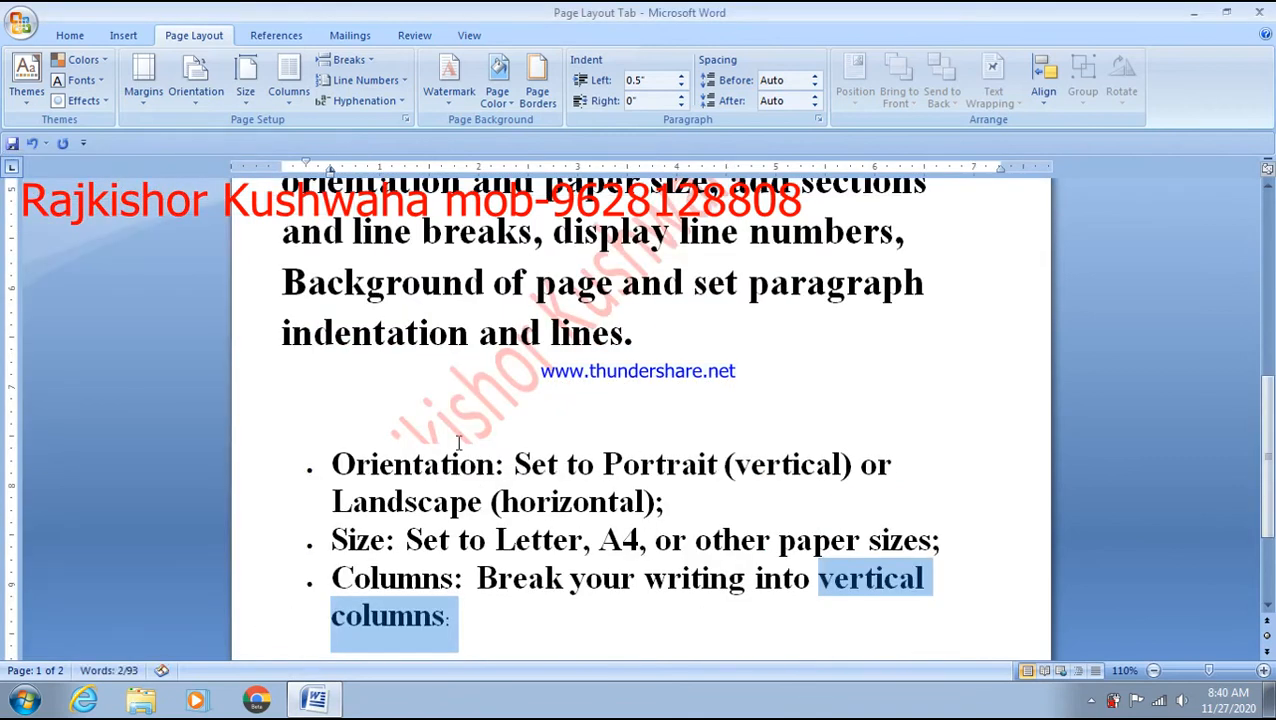
scroll(459, 443, up, 10)
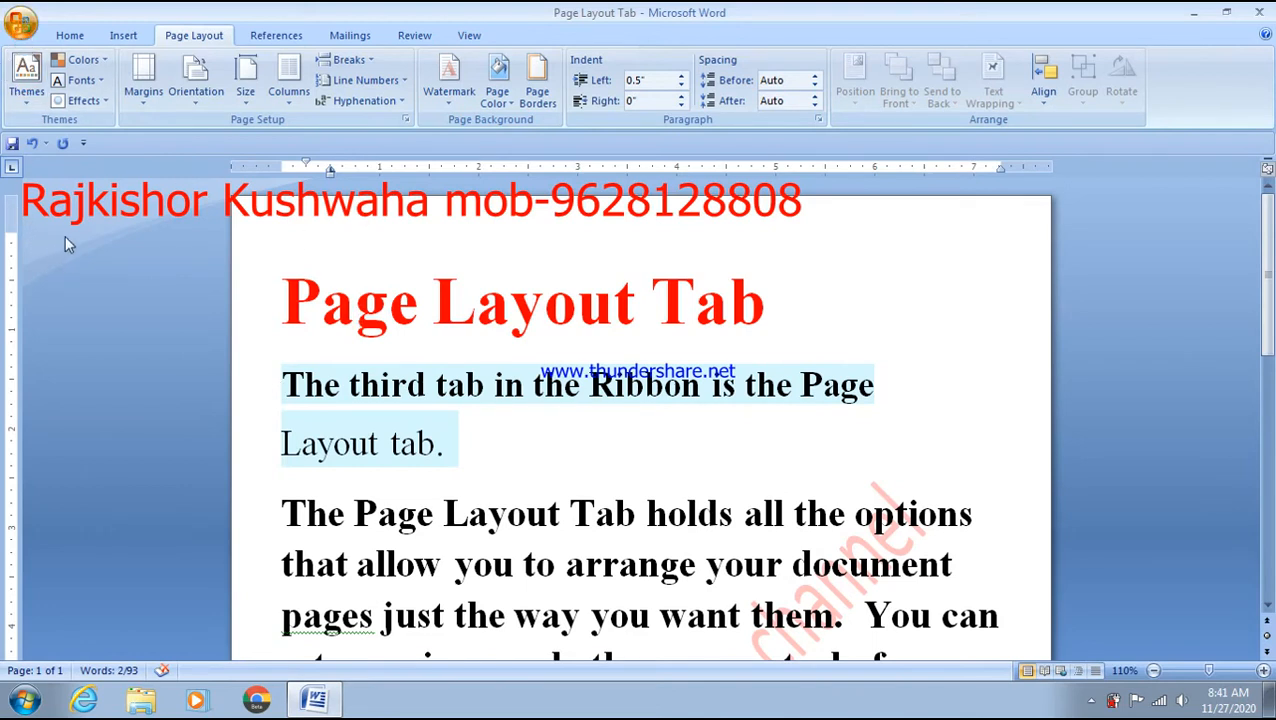
key(ctrl+F2)
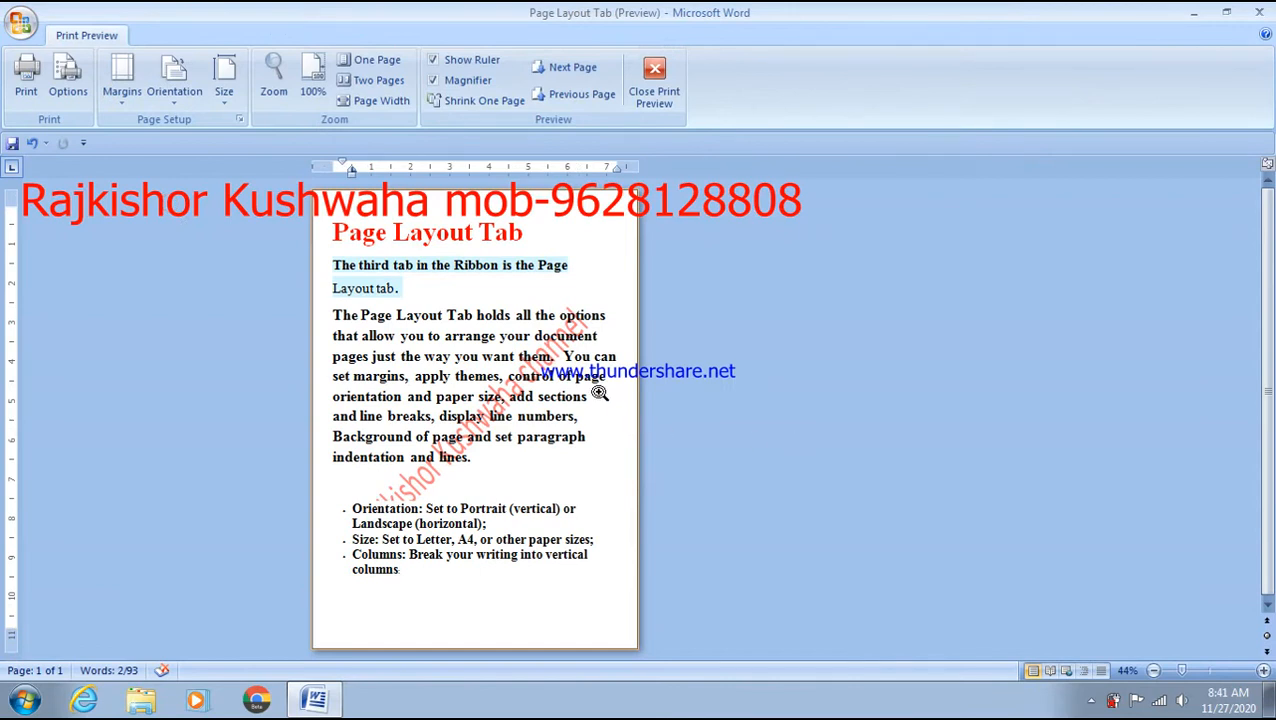
click(599, 393)
scroll(599, 393, up, 3)
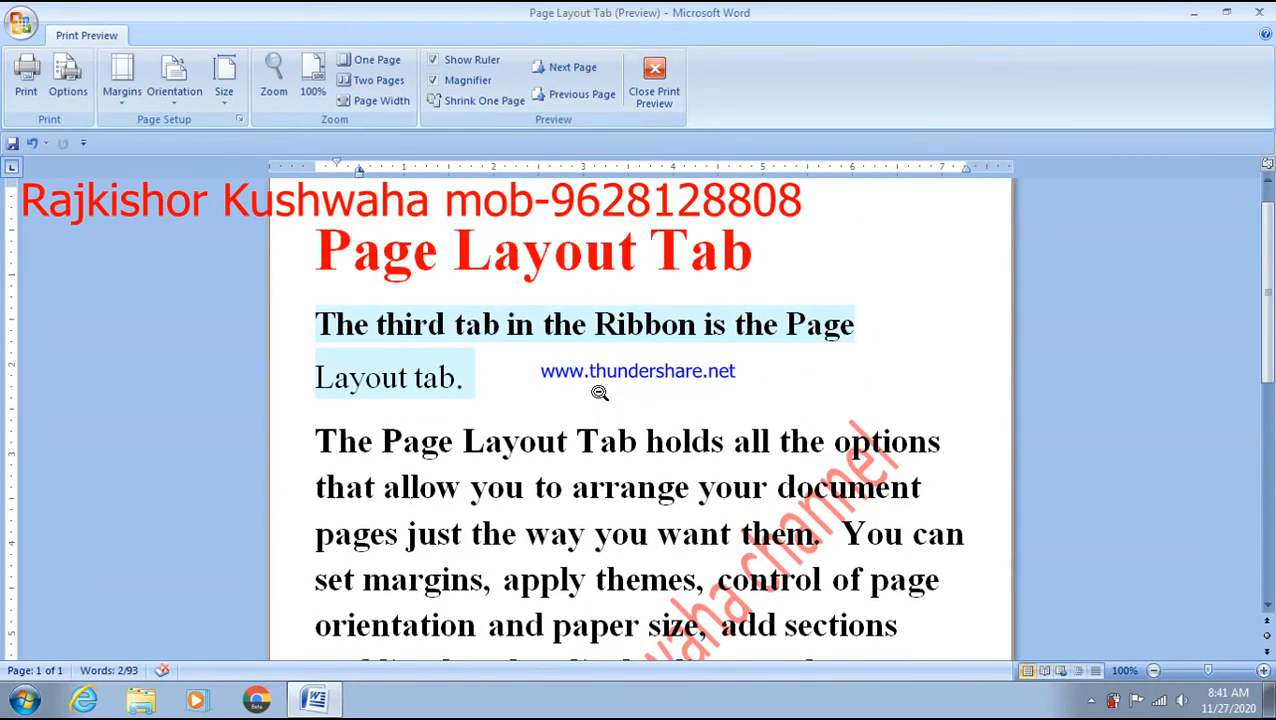
scroll(599, 393, up, 1)
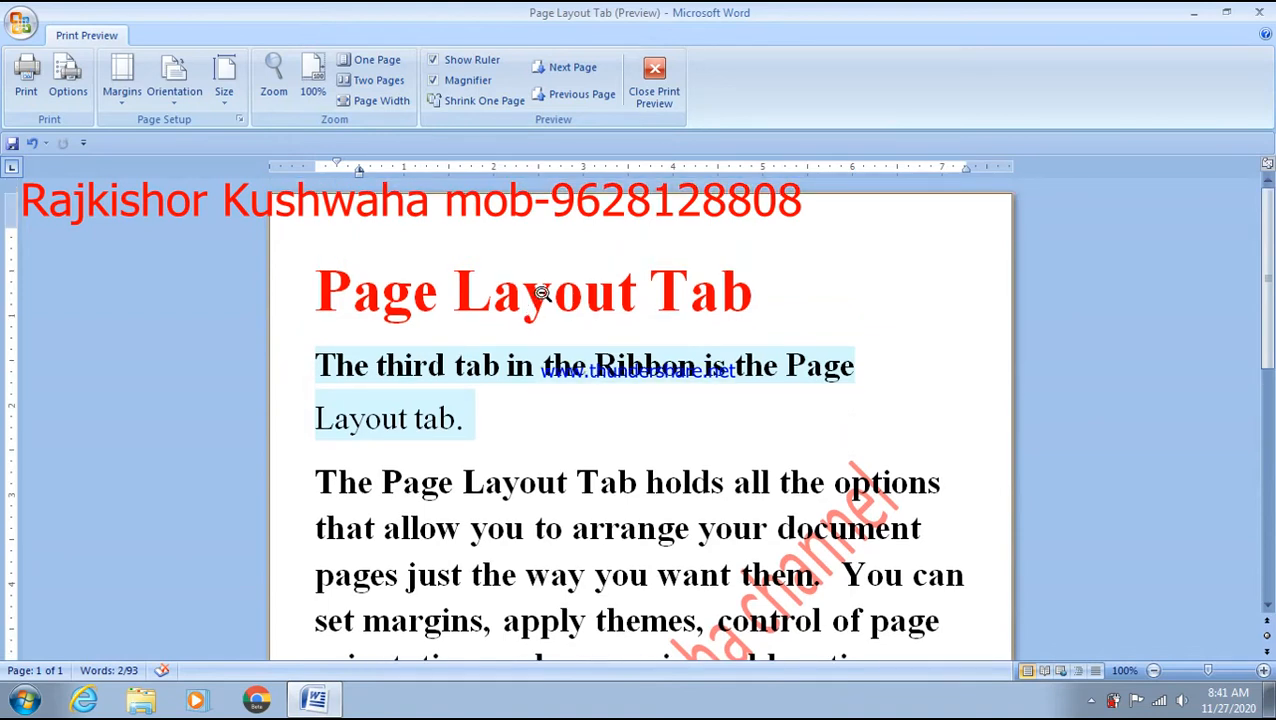
click(660, 95)
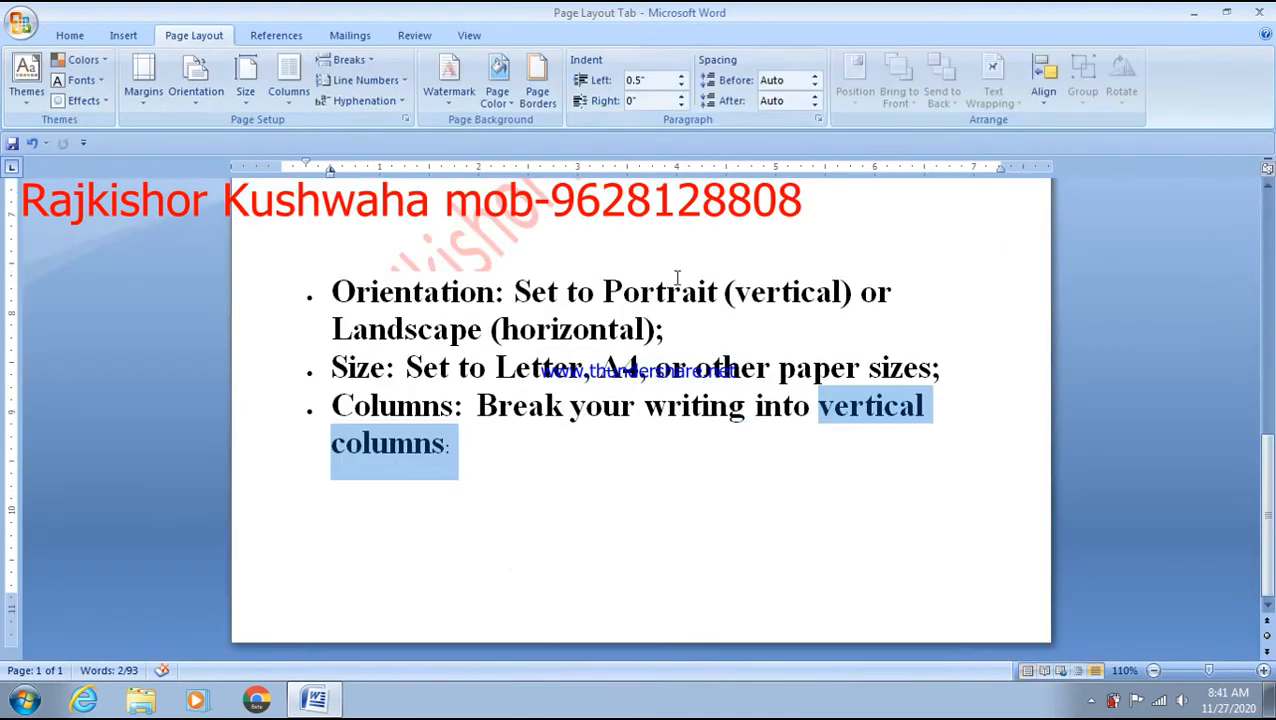
scroll(662, 540, up, 10)
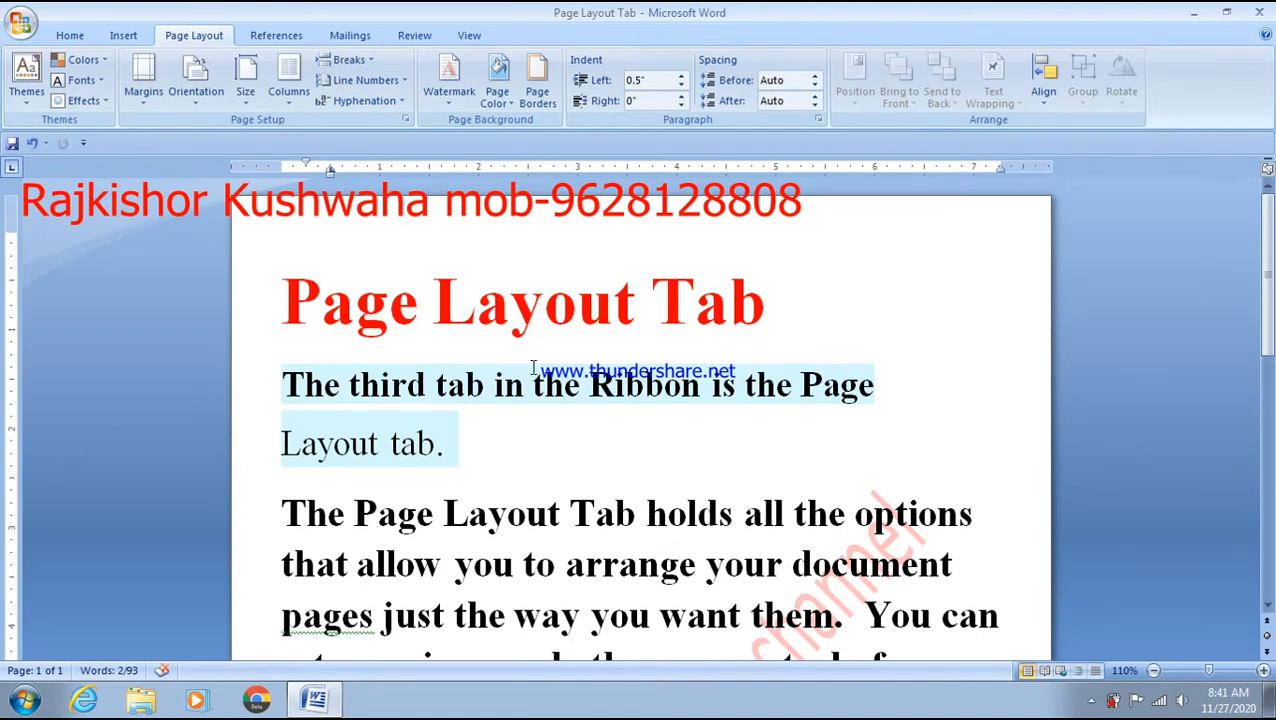
scroll(533, 367, down, 10)
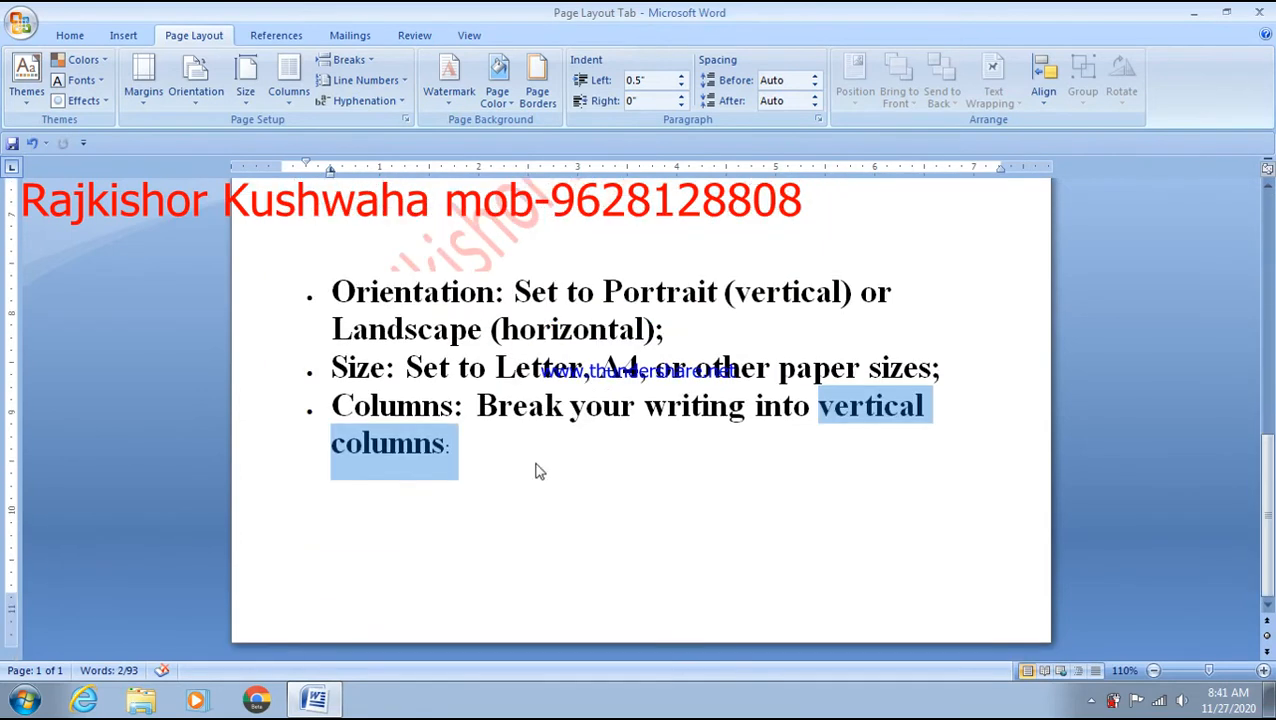
scroll(535, 481, up, 10)
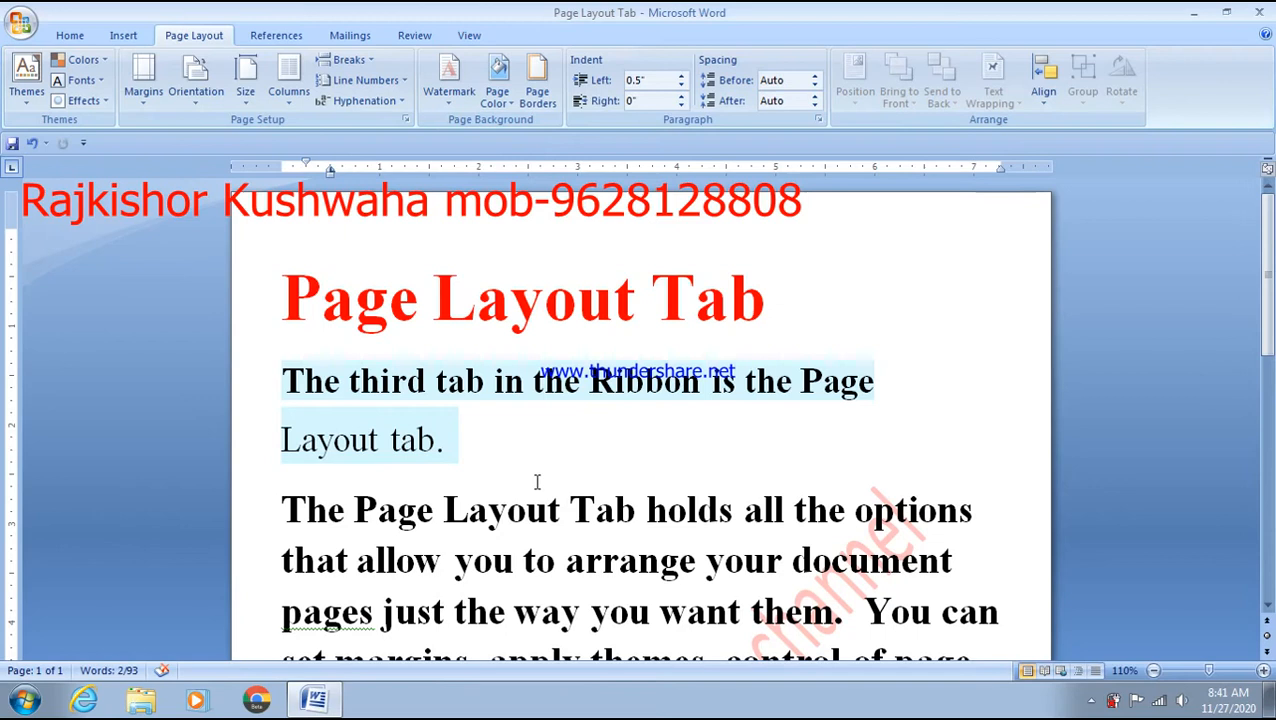
scroll(540, 484, down, 11)
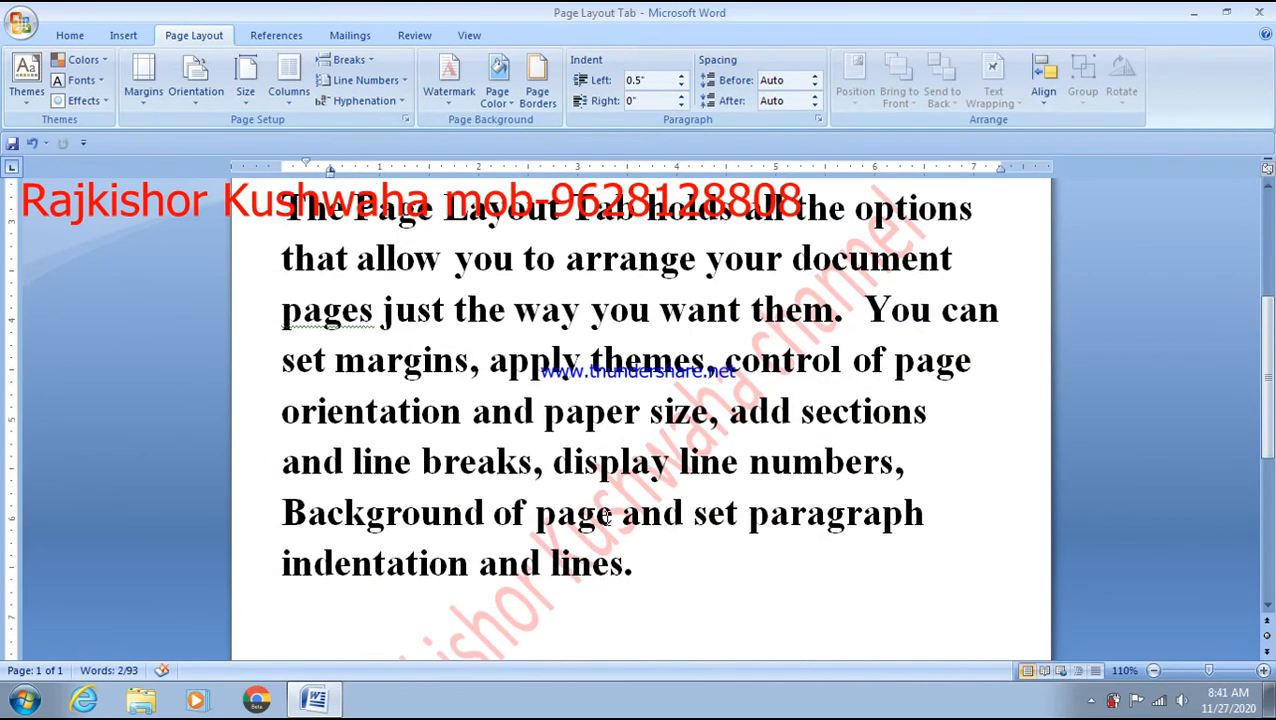
scroll(606, 541, down, 2)
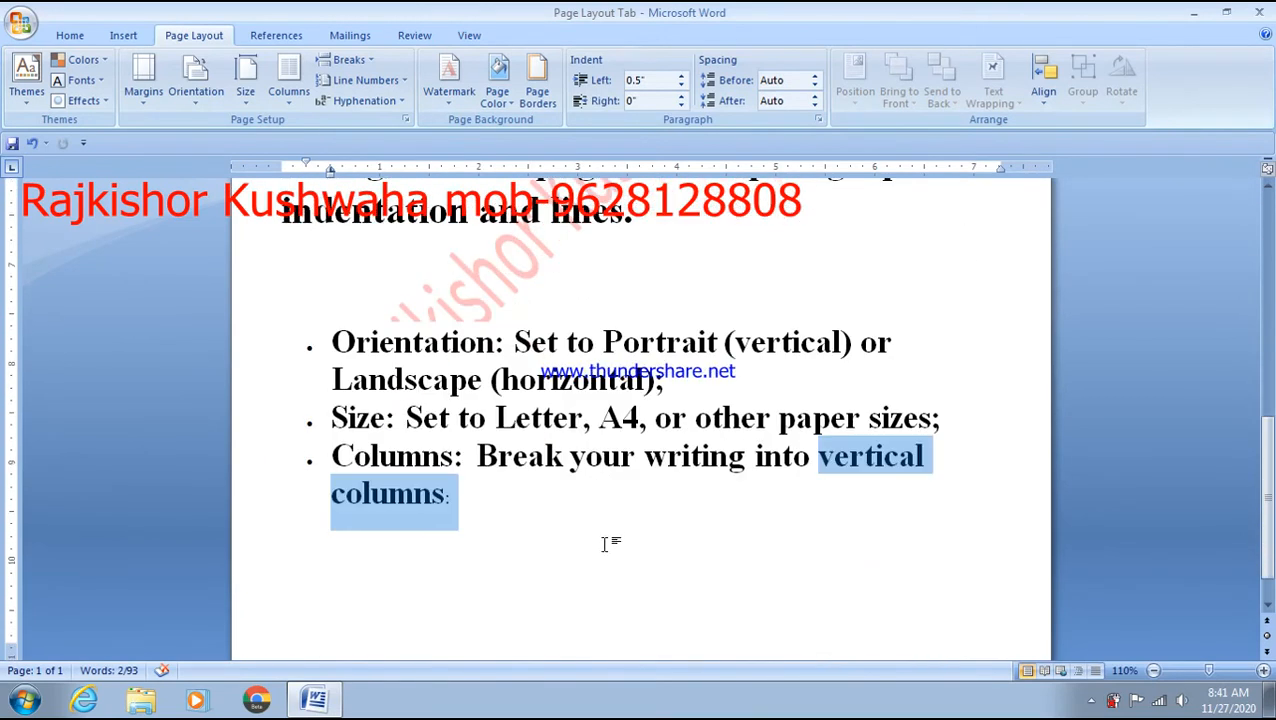
scroll(606, 543, up, 13)
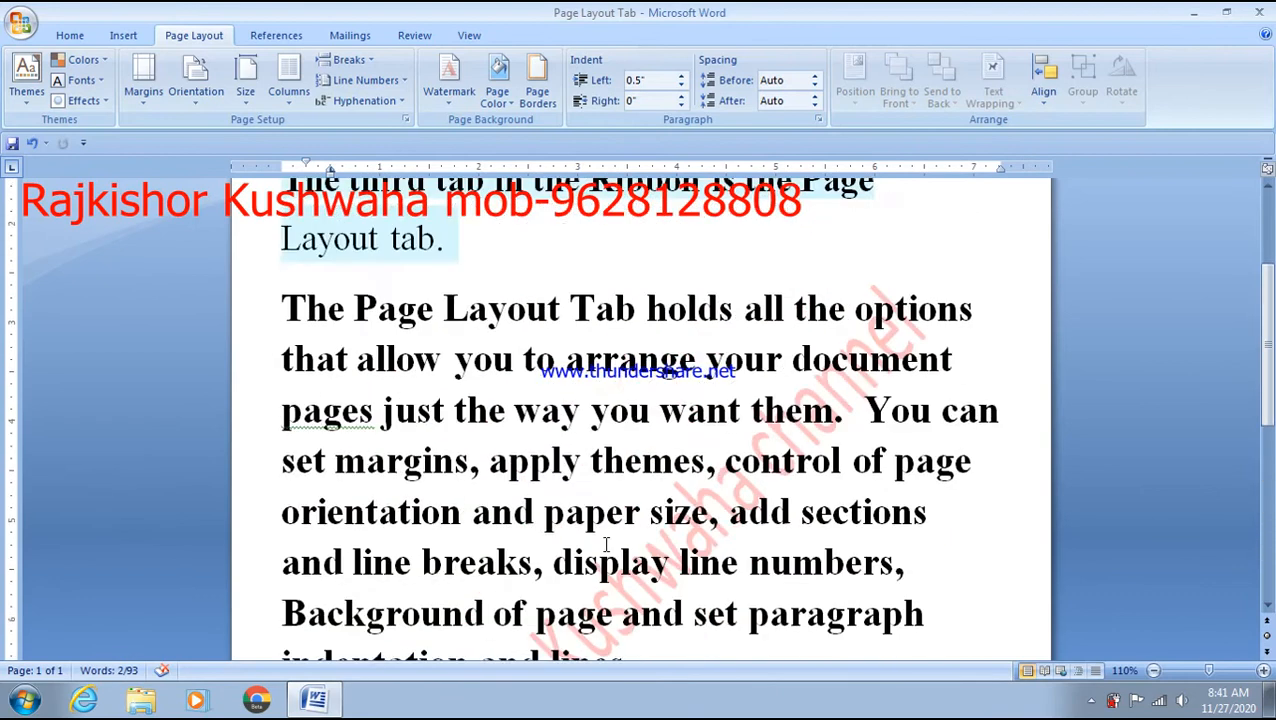
scroll(606, 543, up, 1)
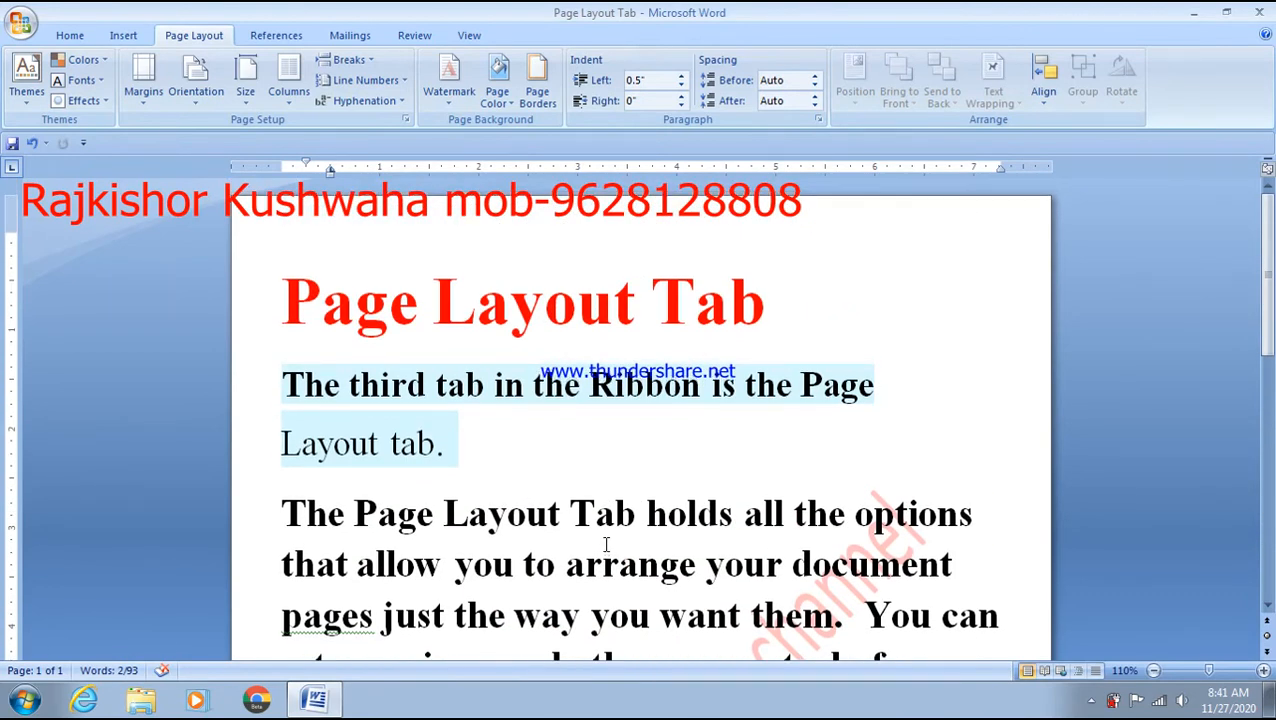
scroll(606, 543, down, 14)
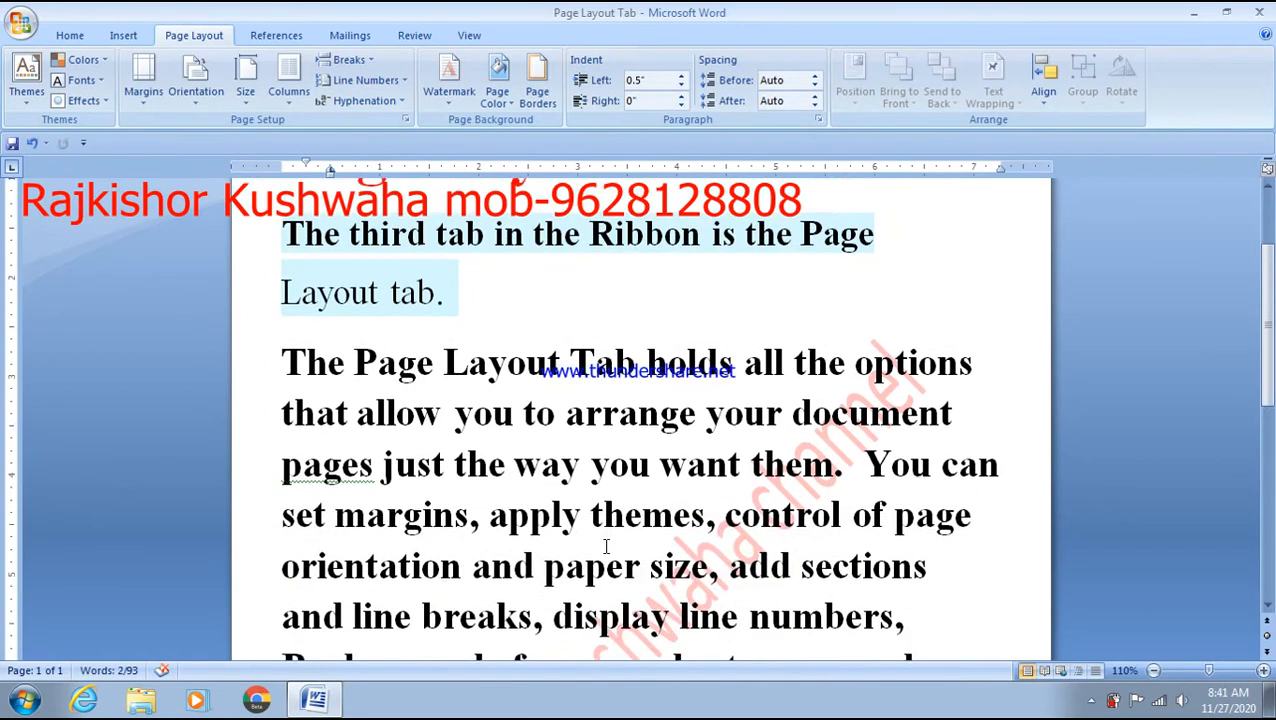
- End the bullet list and type the mobile number on a new plain line
click(605, 477)
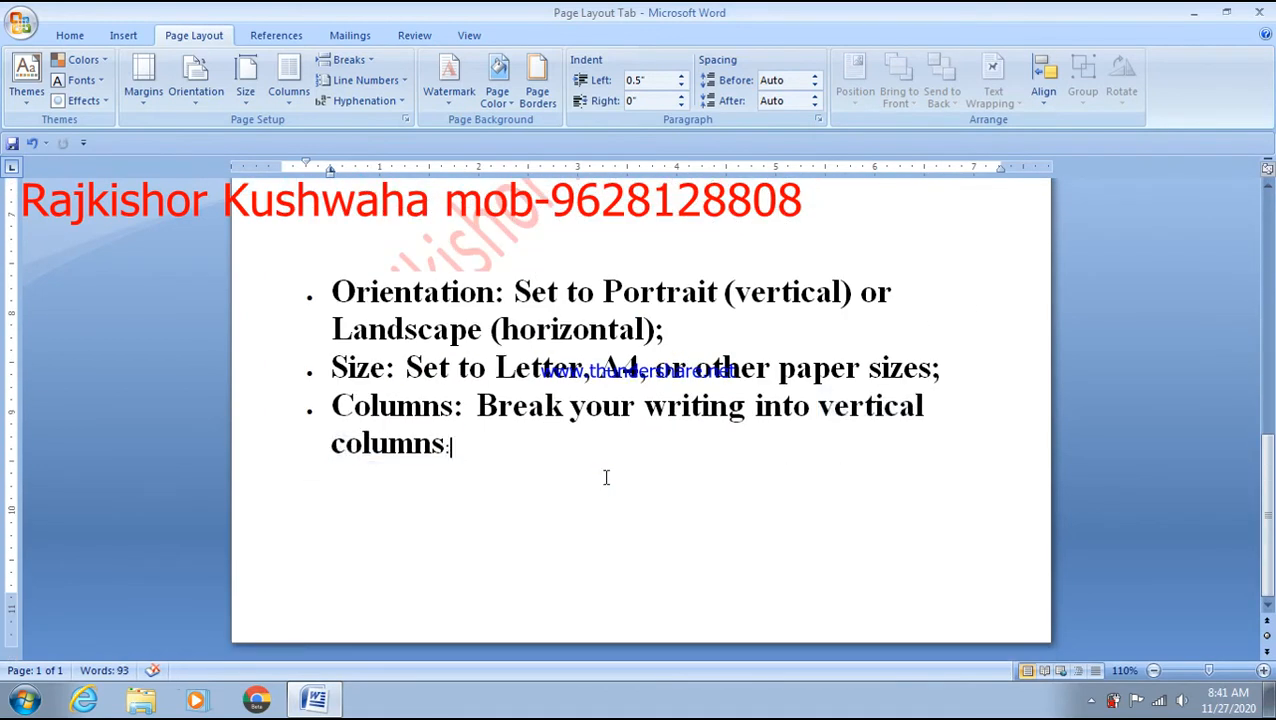
key(Return)
text(Raj)
key(BackSpace)
key(BackSpace)
key(BackSpace)
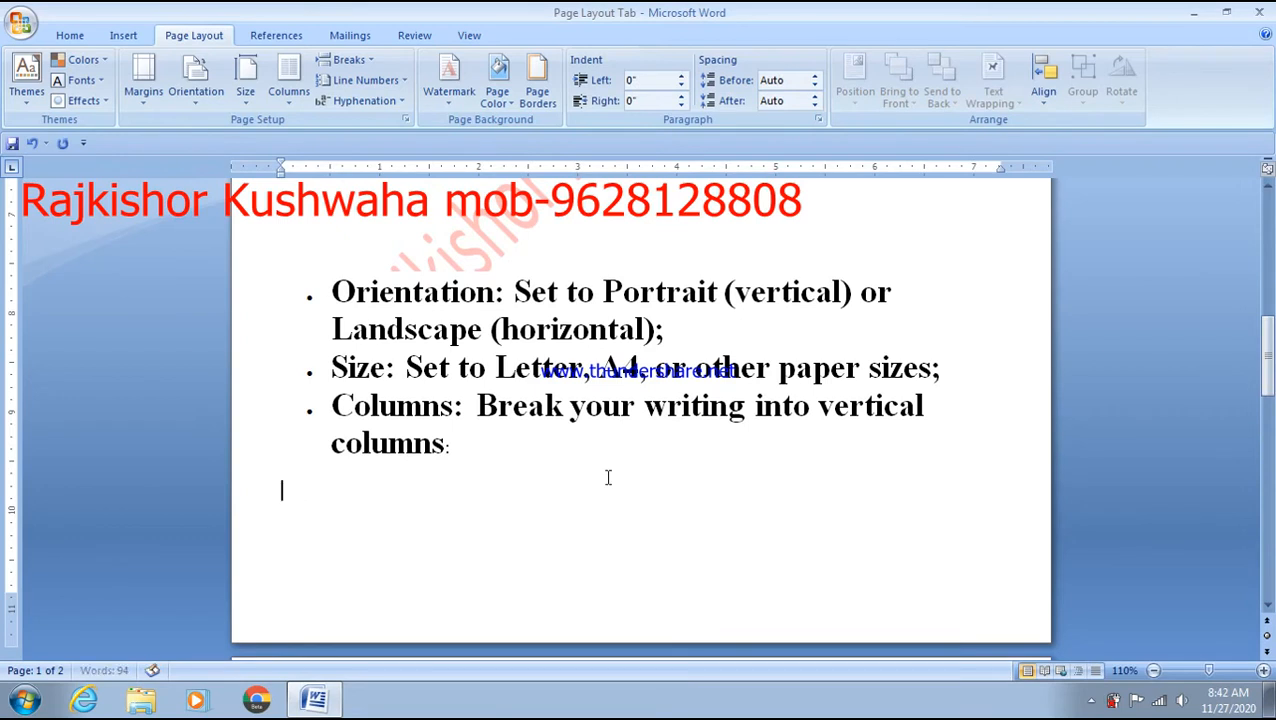
text(Mob)
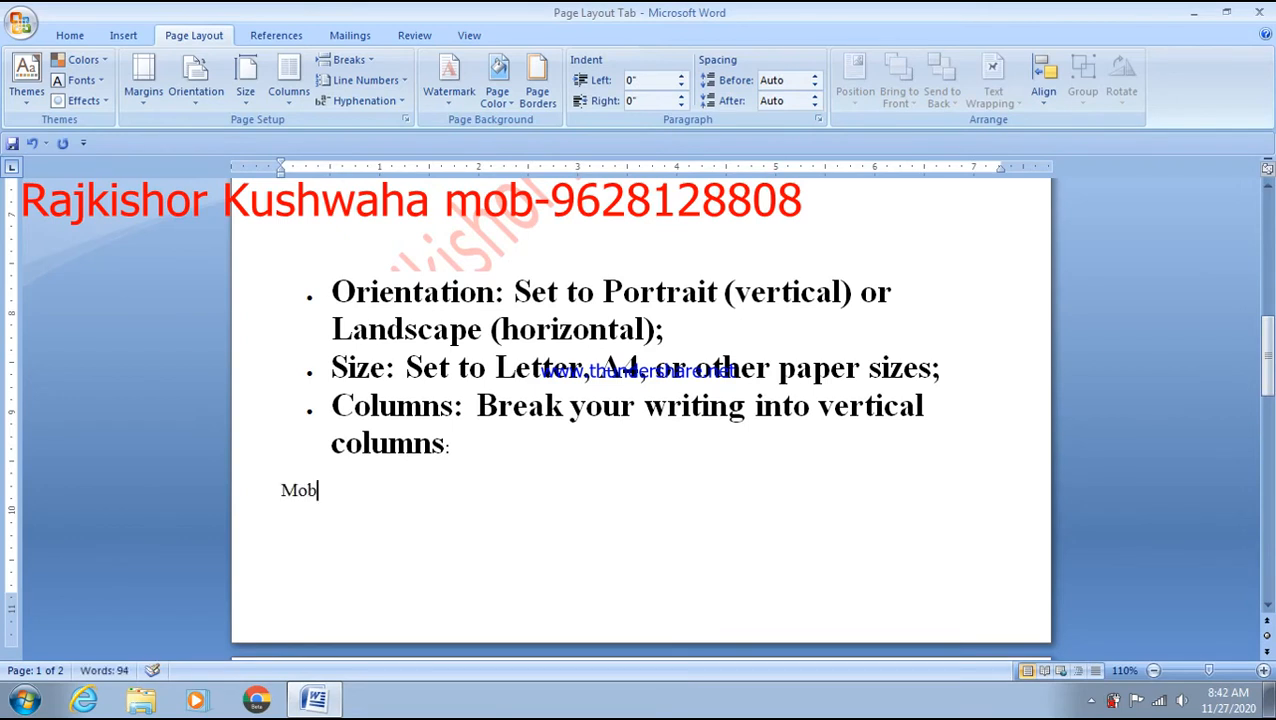
- Select the mobile number line and enlarge its font size twice
key(shift+Left)
key(shift+Left)
key(shift+Left)
key(shift+Left)
key(shift+Left)
key(shift+Left)
key(shift+Left)
key(shift+Left)
key(shift+Left)
key(shift+Left)
key(shift+Left)
key(shift+Left)
key(shift+Left)
key(shift+Left)
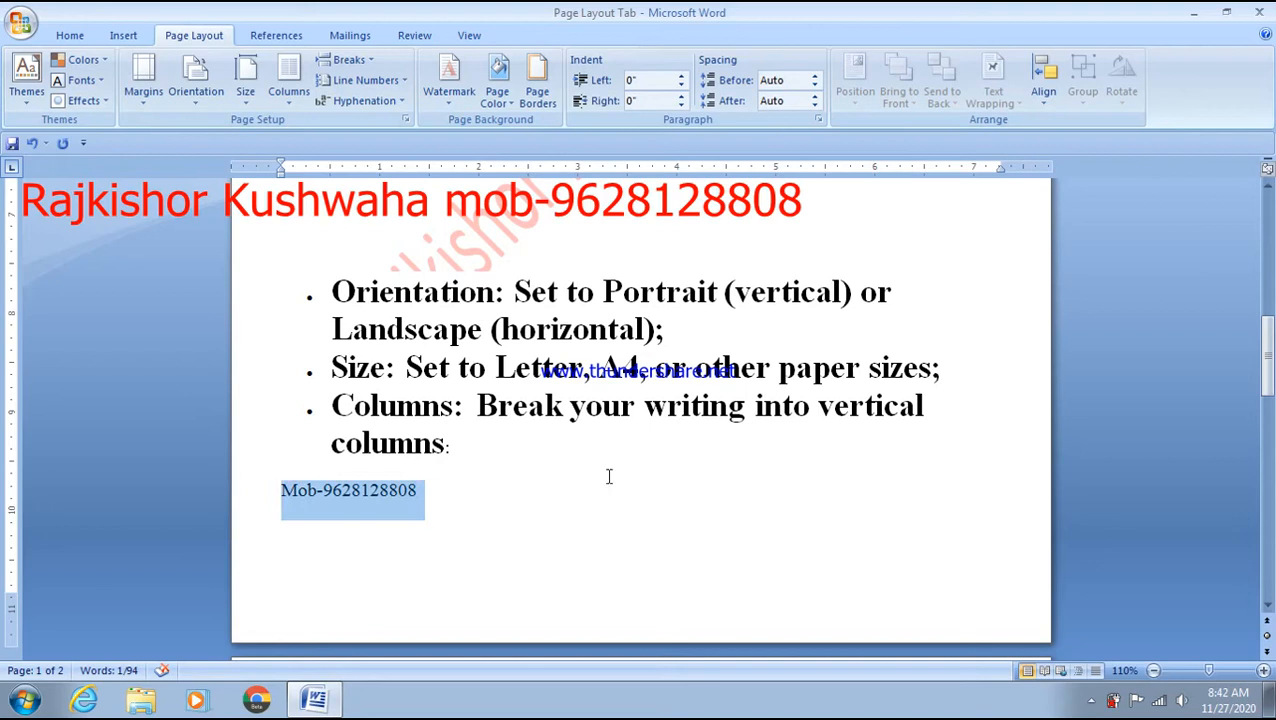
key(ctrl+shift+period)
key(ctrl+shift+period)
key(ctrl+shift+period)
key(ctrl+shift+period)
key(ctrl+shift+period)
key(ctrl+shift+period)
key(ctrl+shift+period)
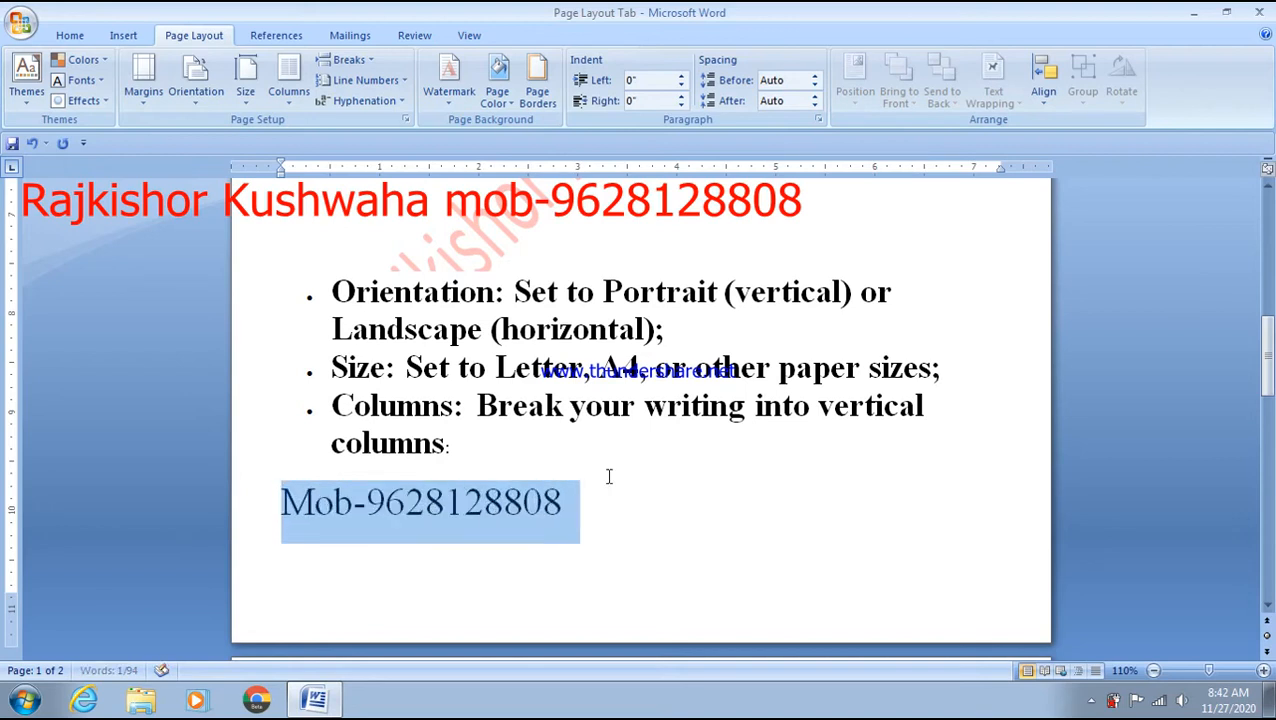
key(ctrl+shift+period)
key(ctrl+shift+period)
key(ctrl+shift+period)
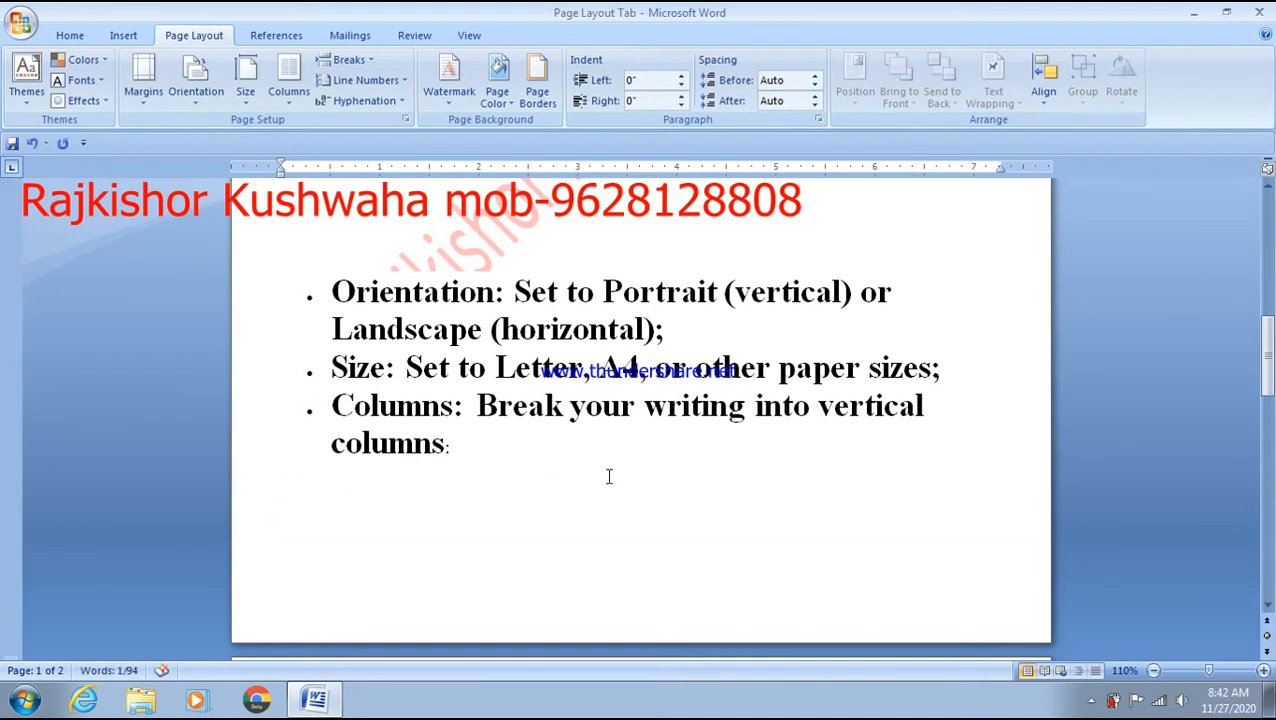
scroll(609, 477, down, 3)
click(607, 477)
click(642, 518)
scroll(608, 410, up, 5)
scroll(608, 410, down, 3)
- Place the caret back within the last bullet near 'columns'
click(478, 464)
click(375, 421)
click(391, 433)
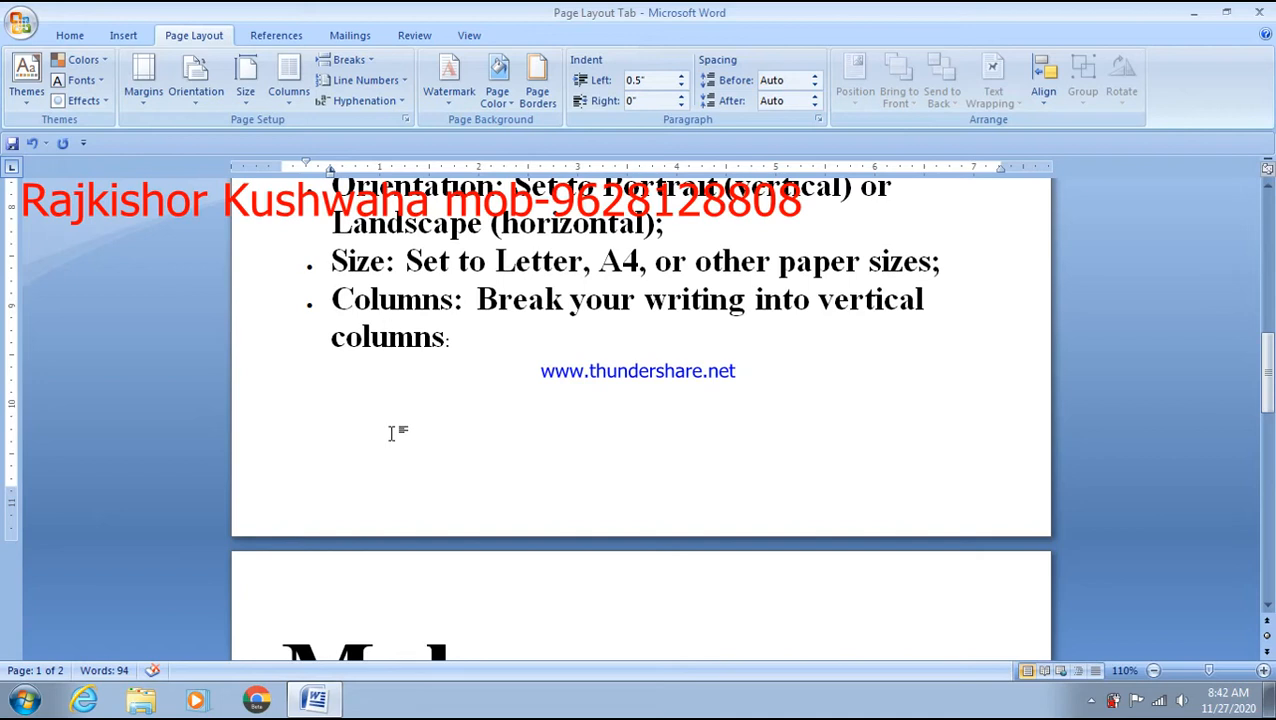
- Select all and lower the bottom margin, accepting Word's fix to the 0.27" printable minimum
key(ctrl+a)
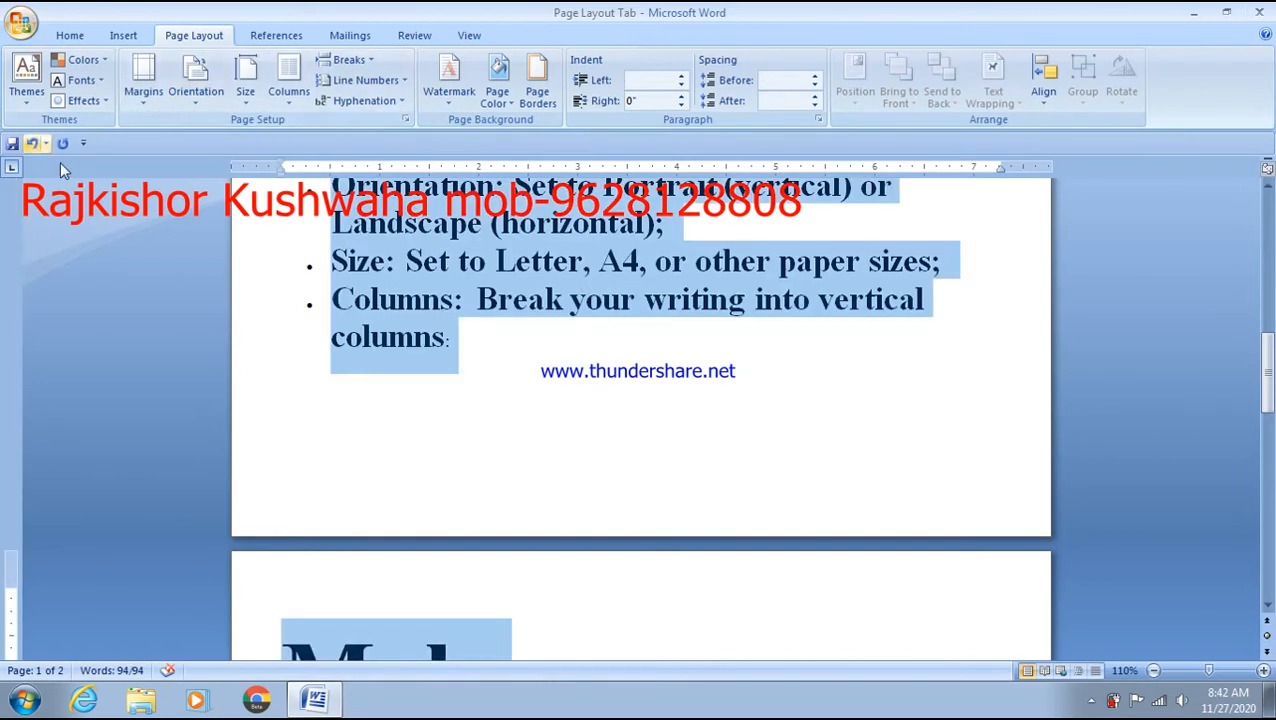
click(142, 108)
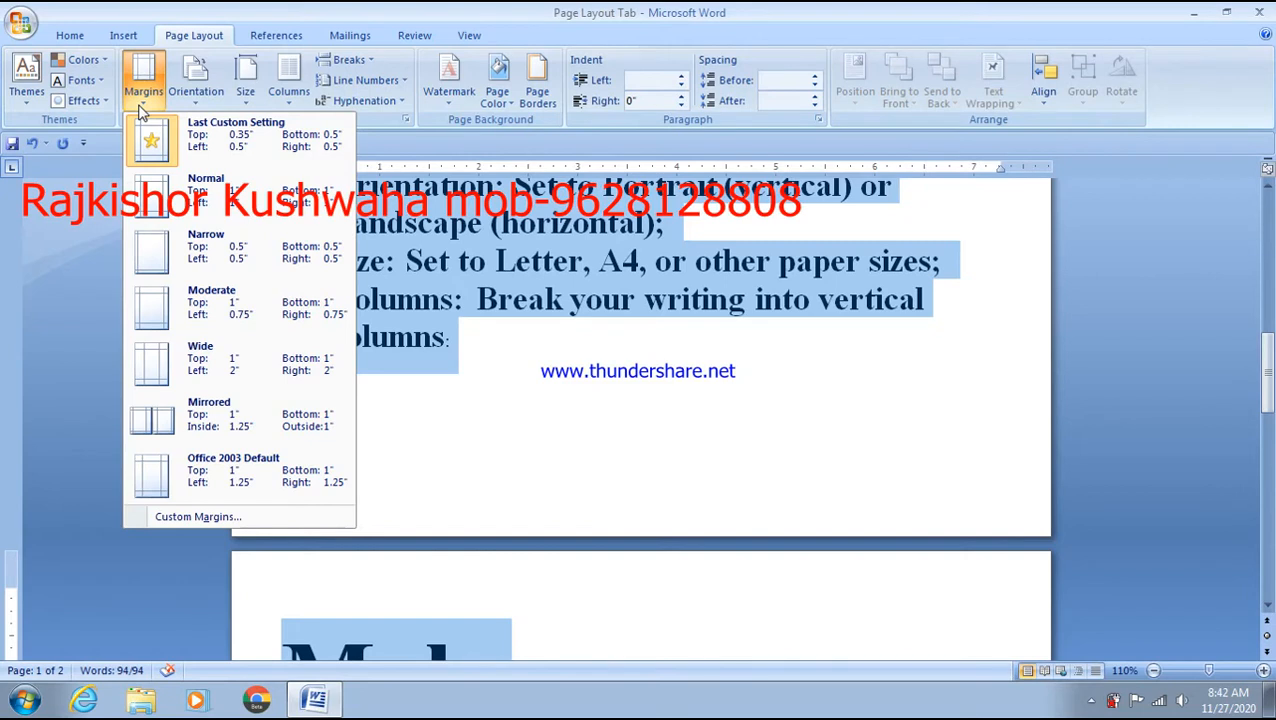
click(162, 518)
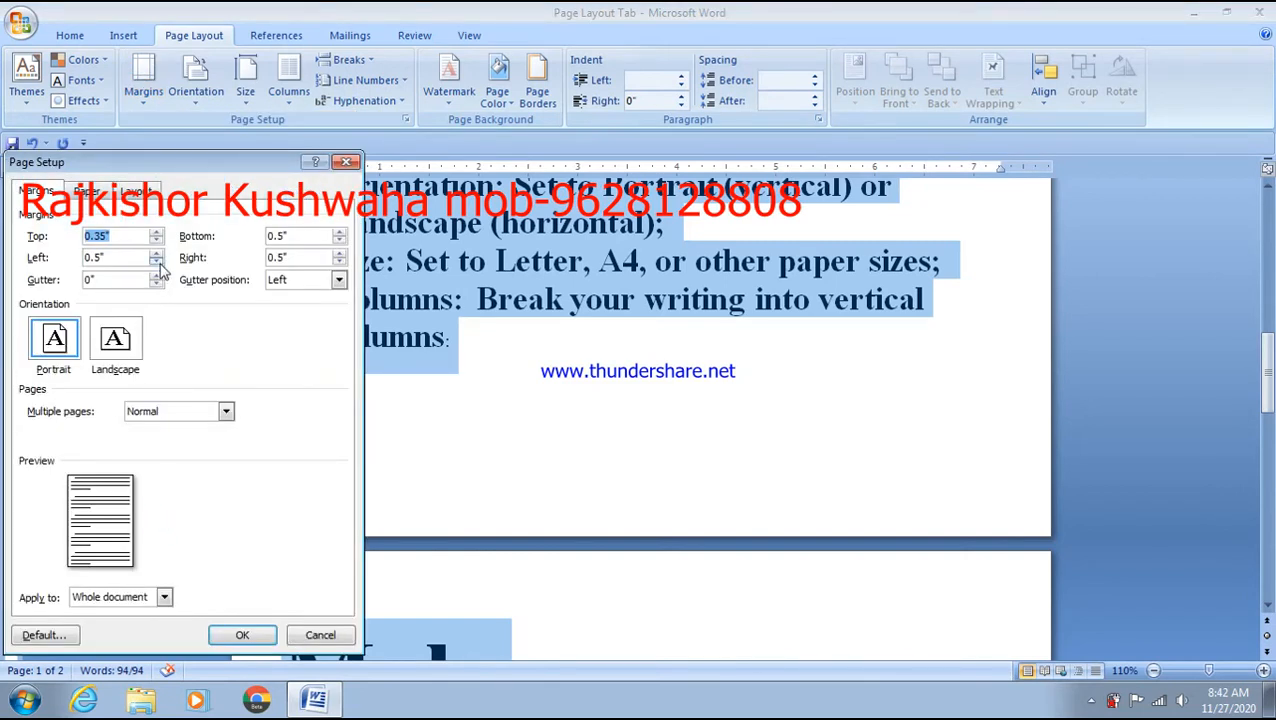
click(339, 241)
click(339, 241)
click(339, 242)
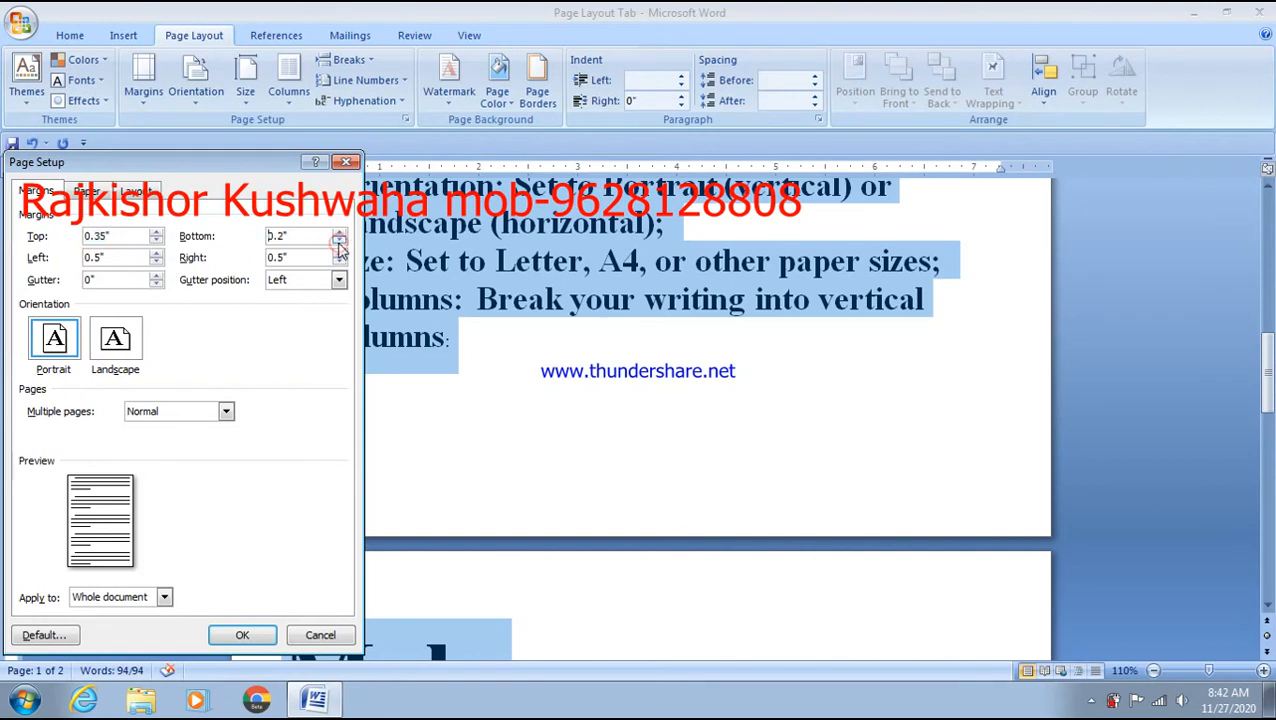
click(266, 634)
click(585, 417)
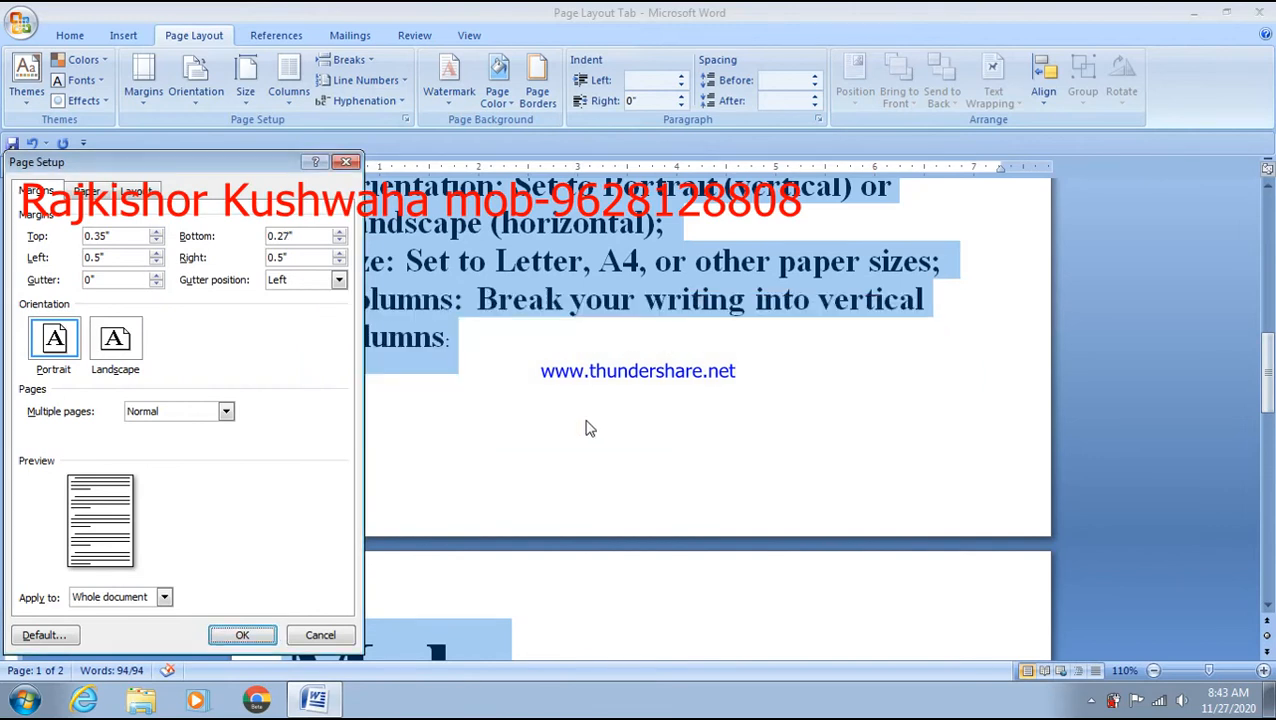
click(242, 635)
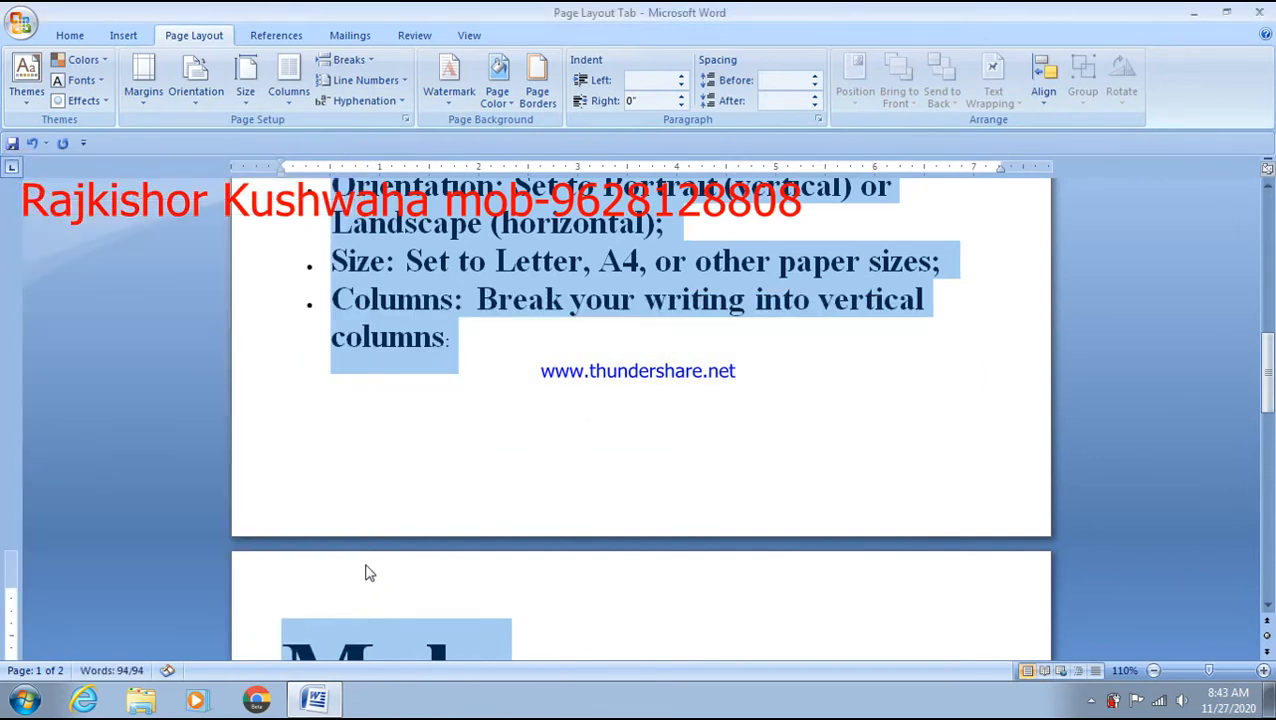
click(465, 456)
scroll(465, 456, down, 4)
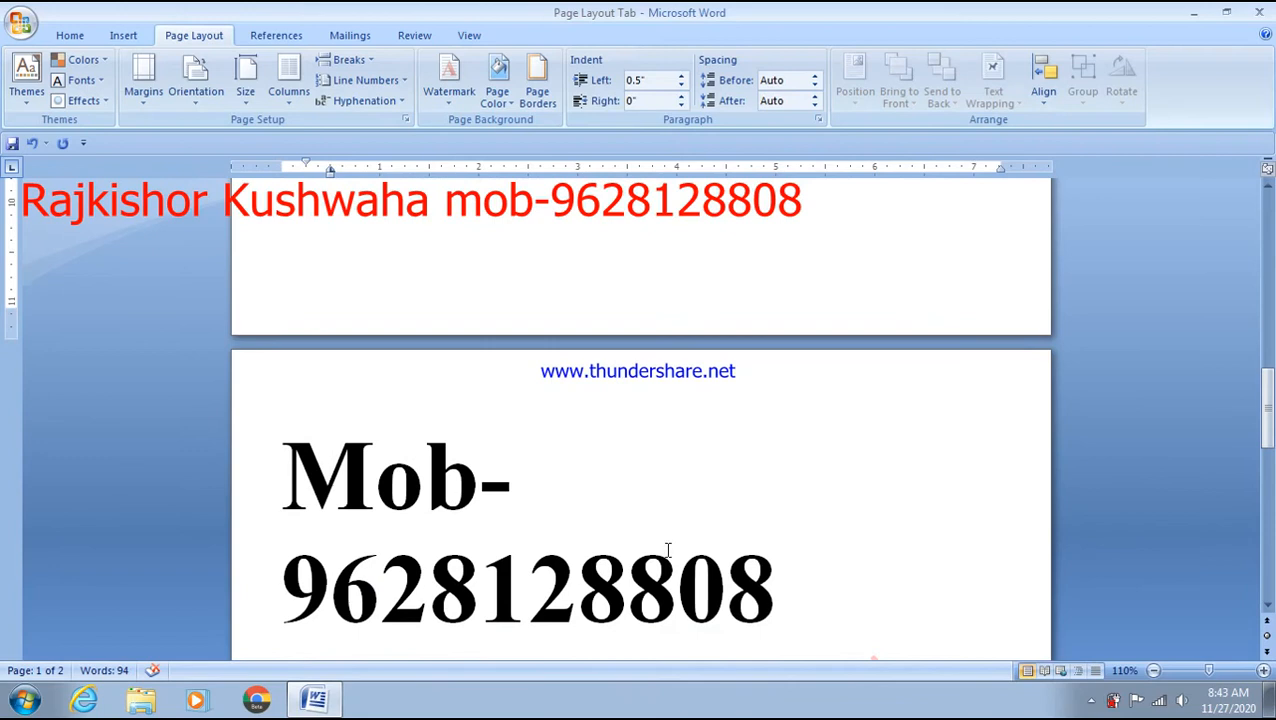
- Shrink the mobile number's font size and delete the empty second page
drag(840, 584, 252, 506)
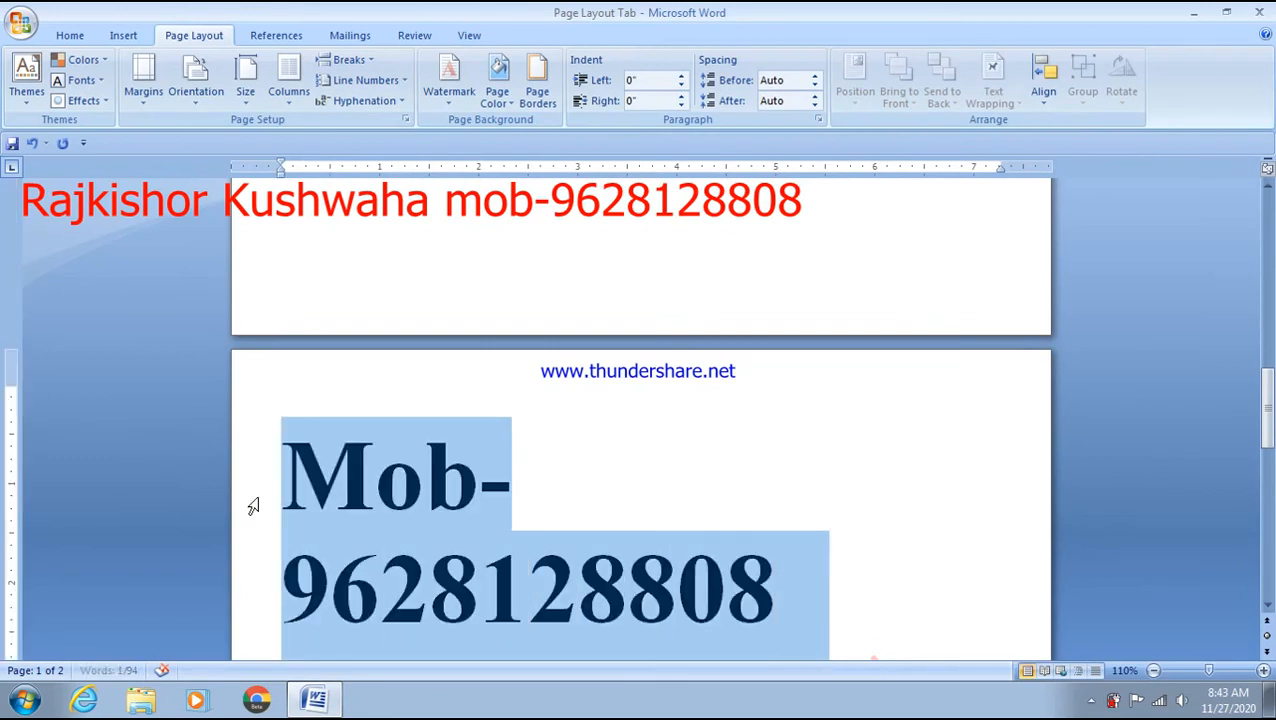
key(ctrl+shift+comma)
click(507, 312)
click(436, 427)
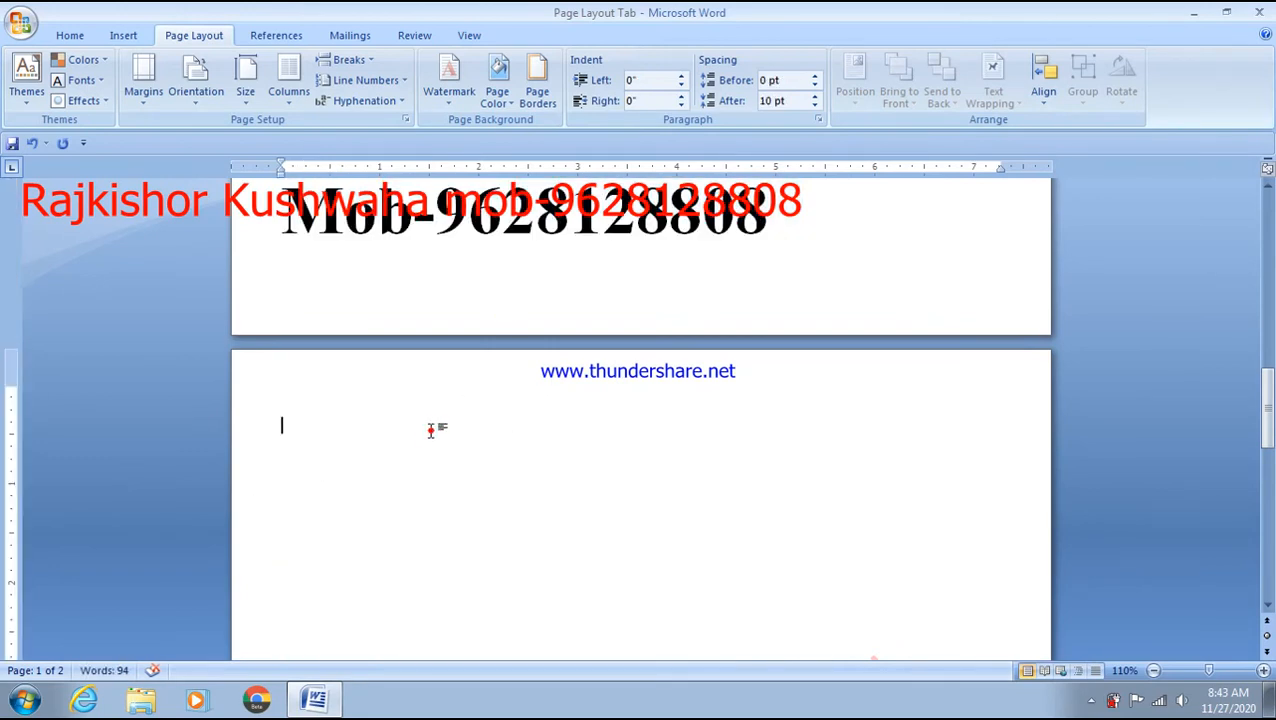
key(BackSpace)
scroll(325, 568, up, 5)
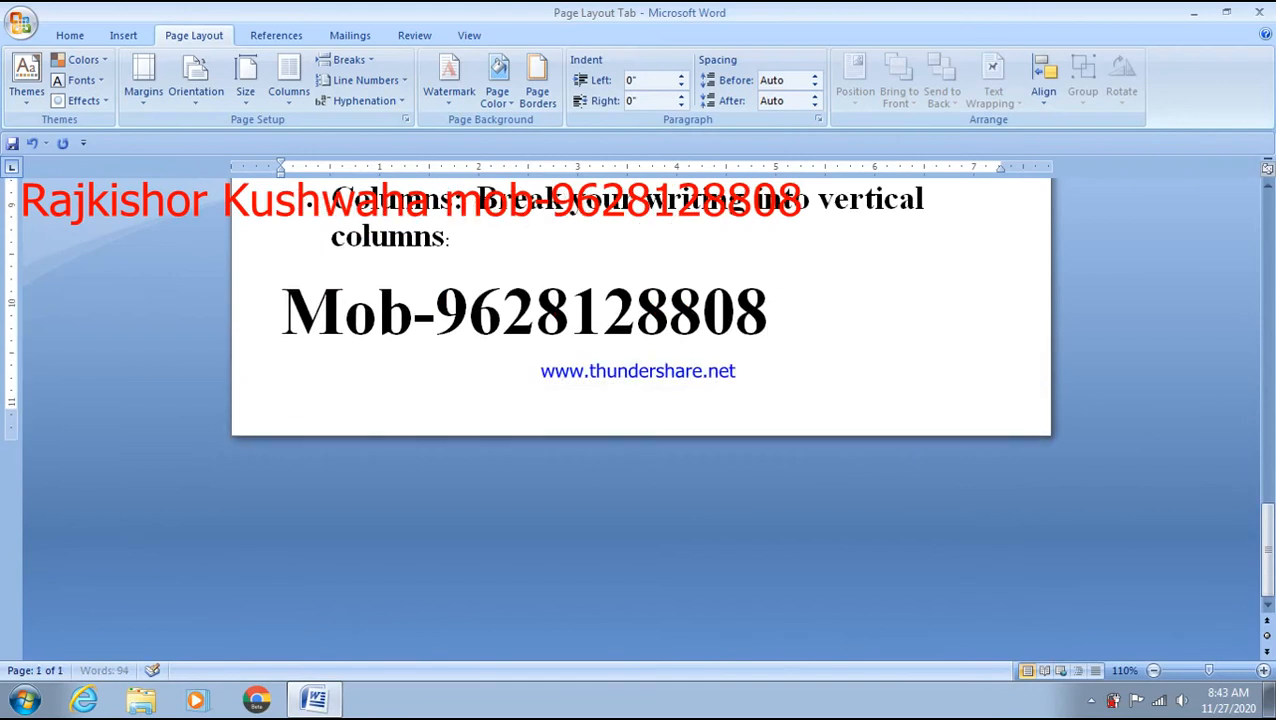
click(290, 512)
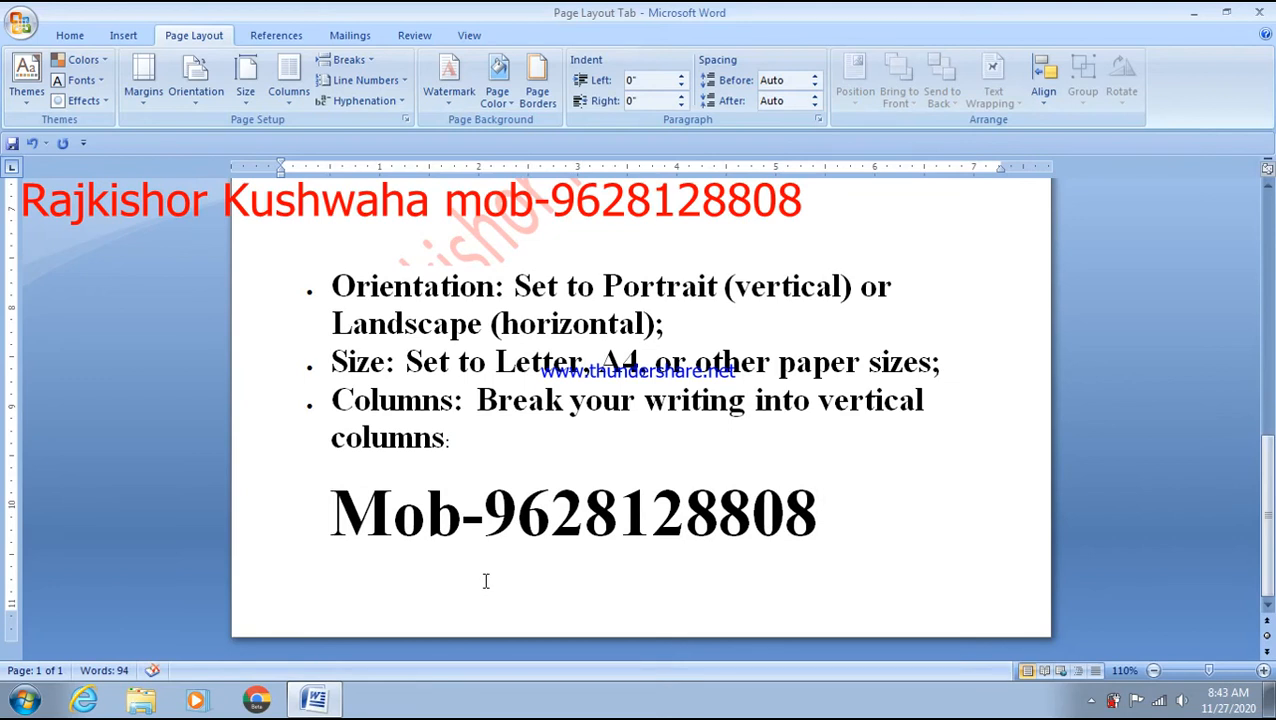
- Set the bottom margin to 0 and accept Word's fix to the printable minimum
click(143, 88)
click(209, 517)
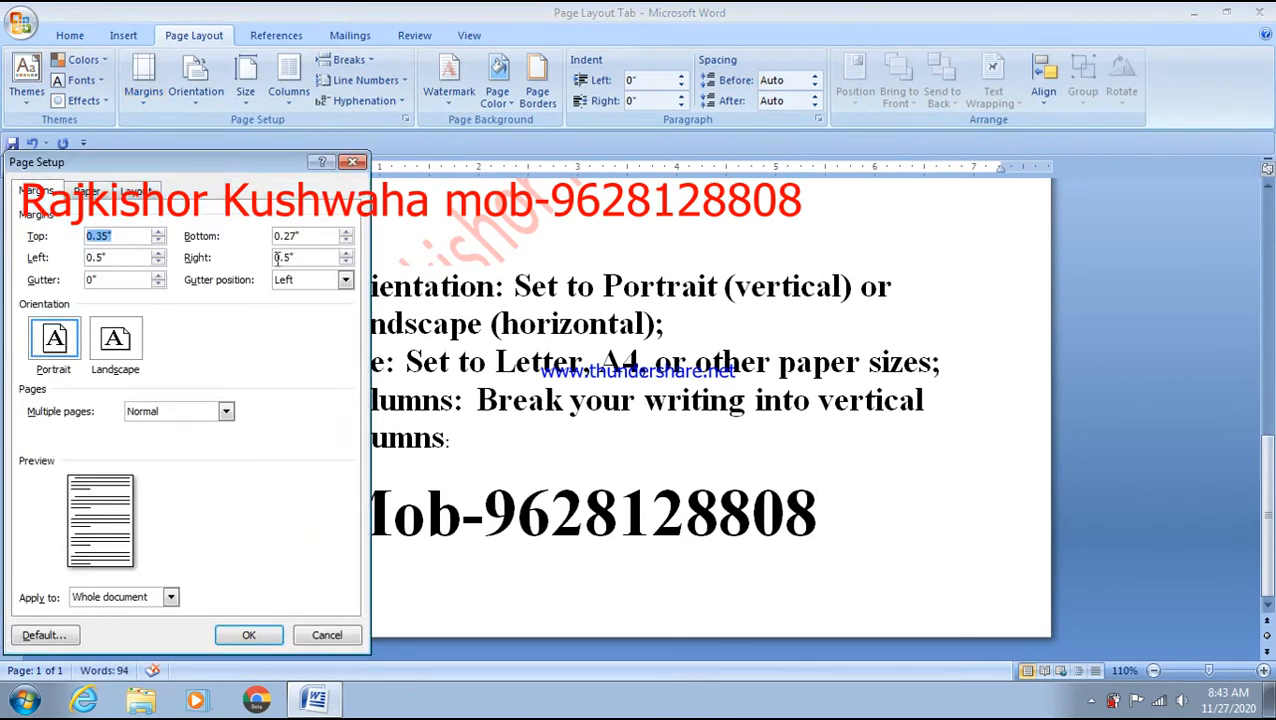
drag(314, 236, 258, 238)
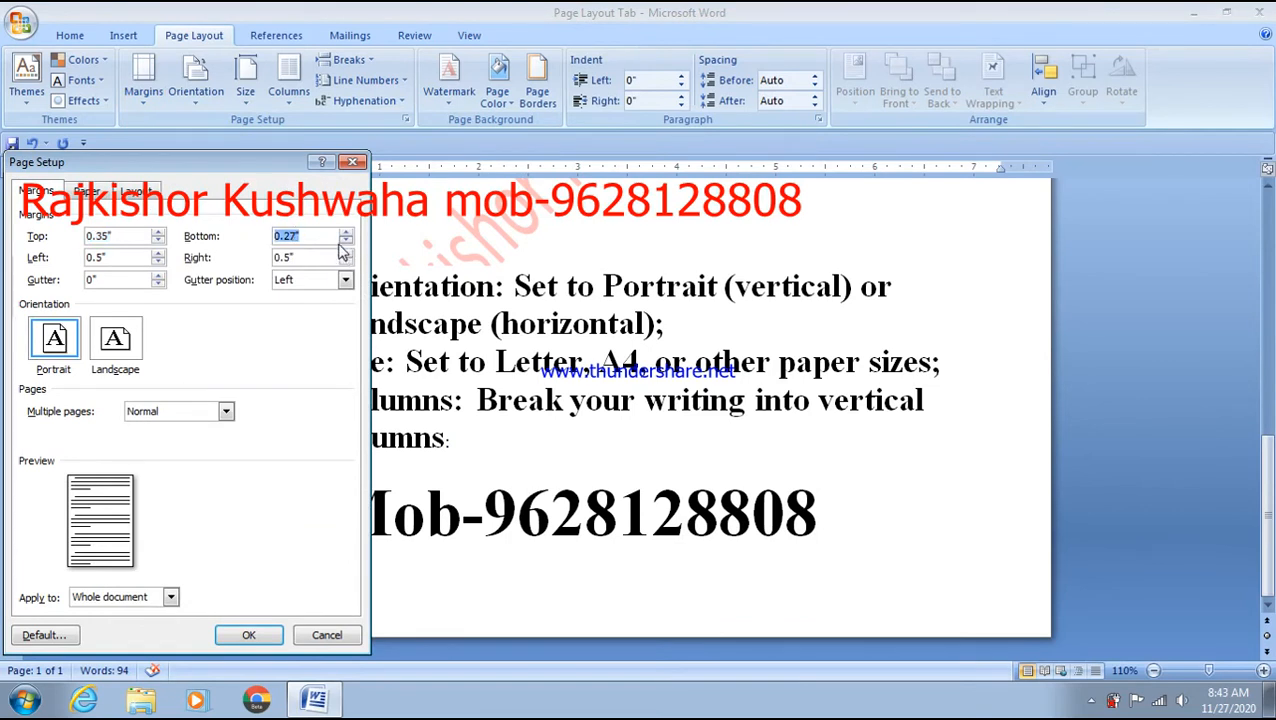
text(0)
click(249, 634)
click(598, 413)
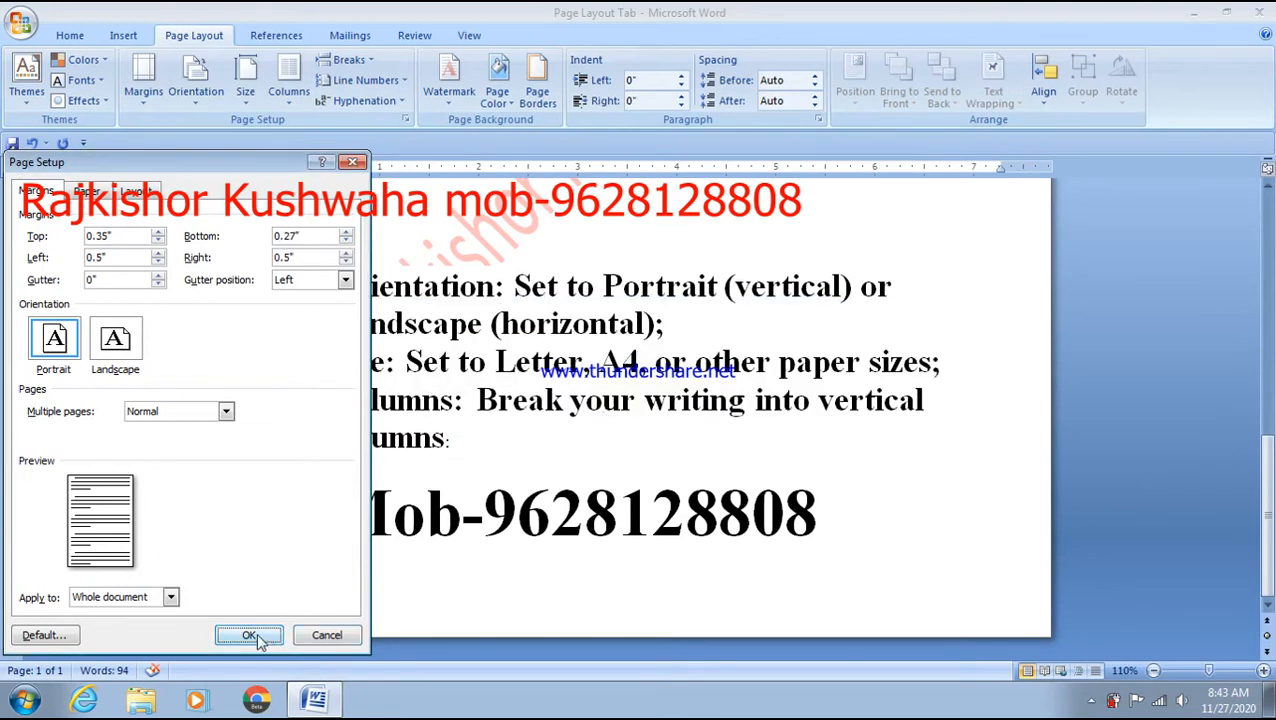
click(254, 637)
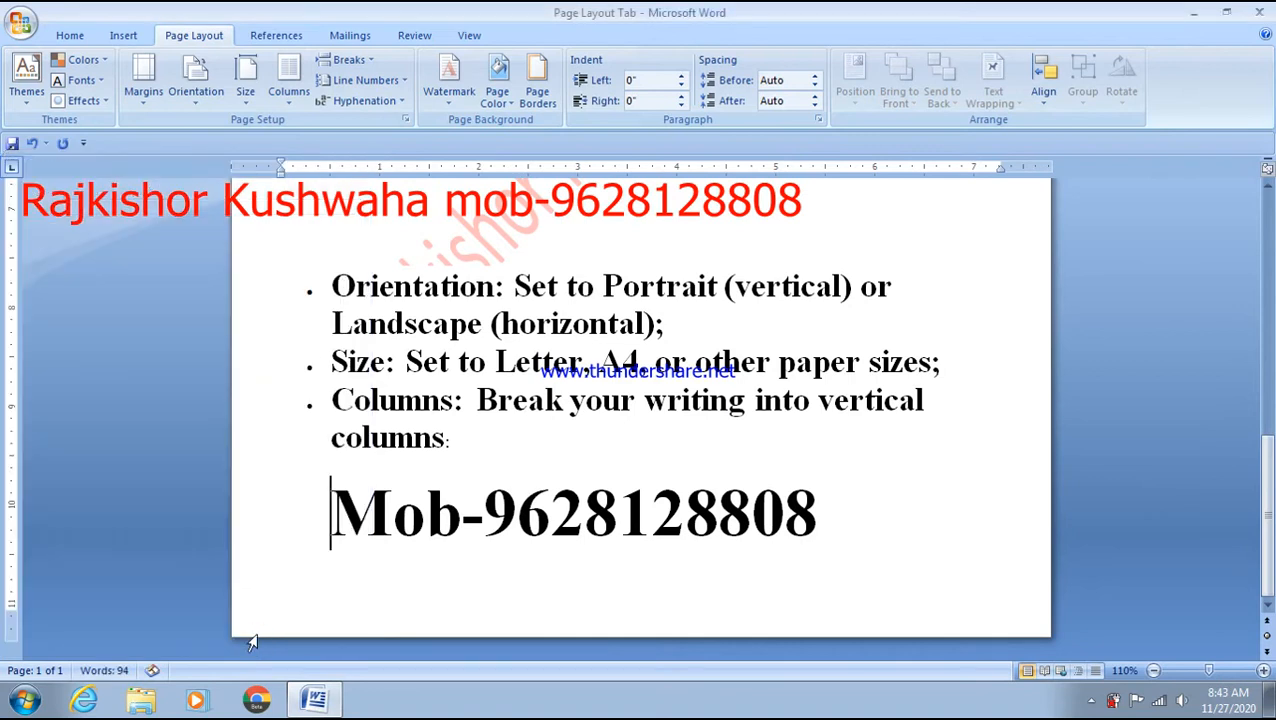
click(348, 596)
scroll(348, 596, up, 15)
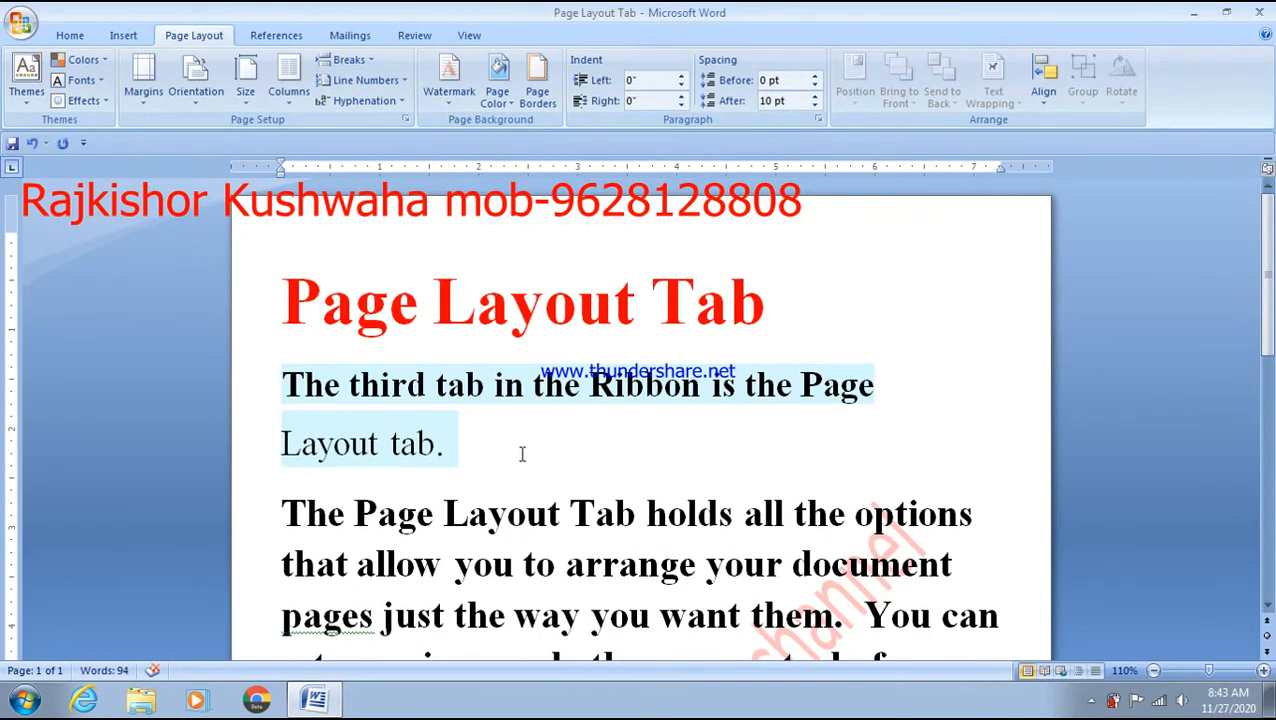
key(ctrl+s)
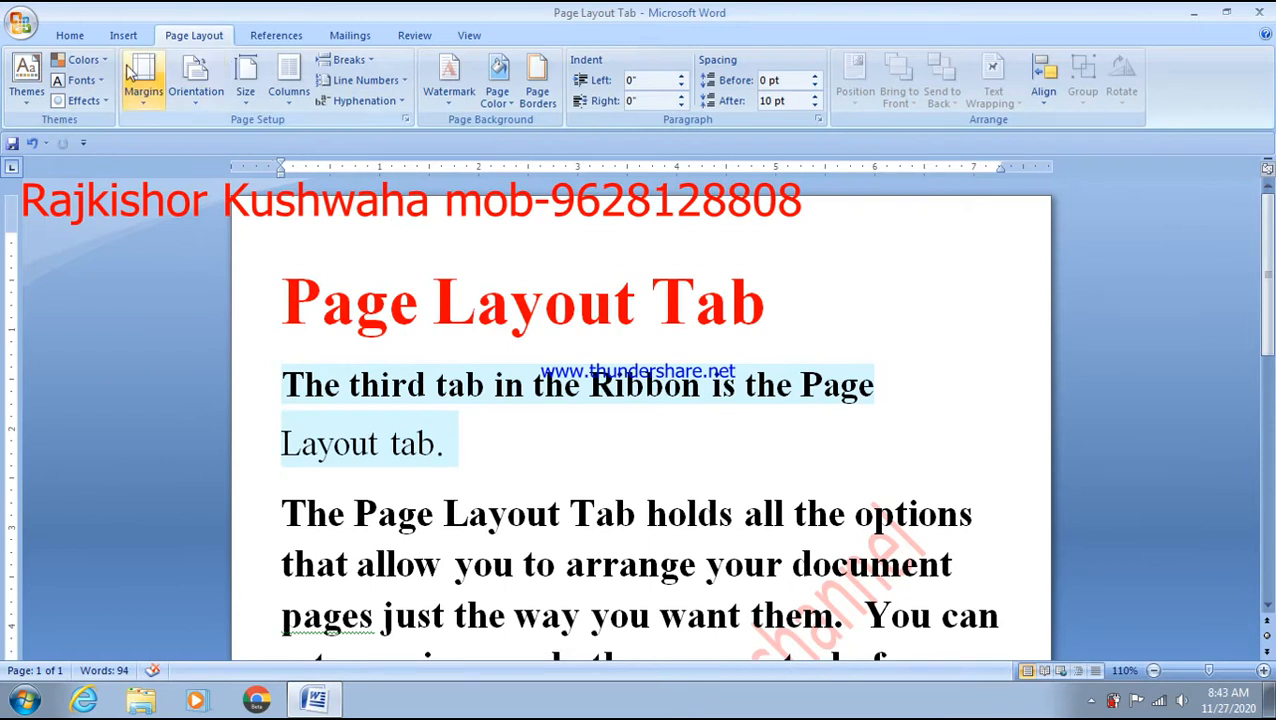
click(143, 88)
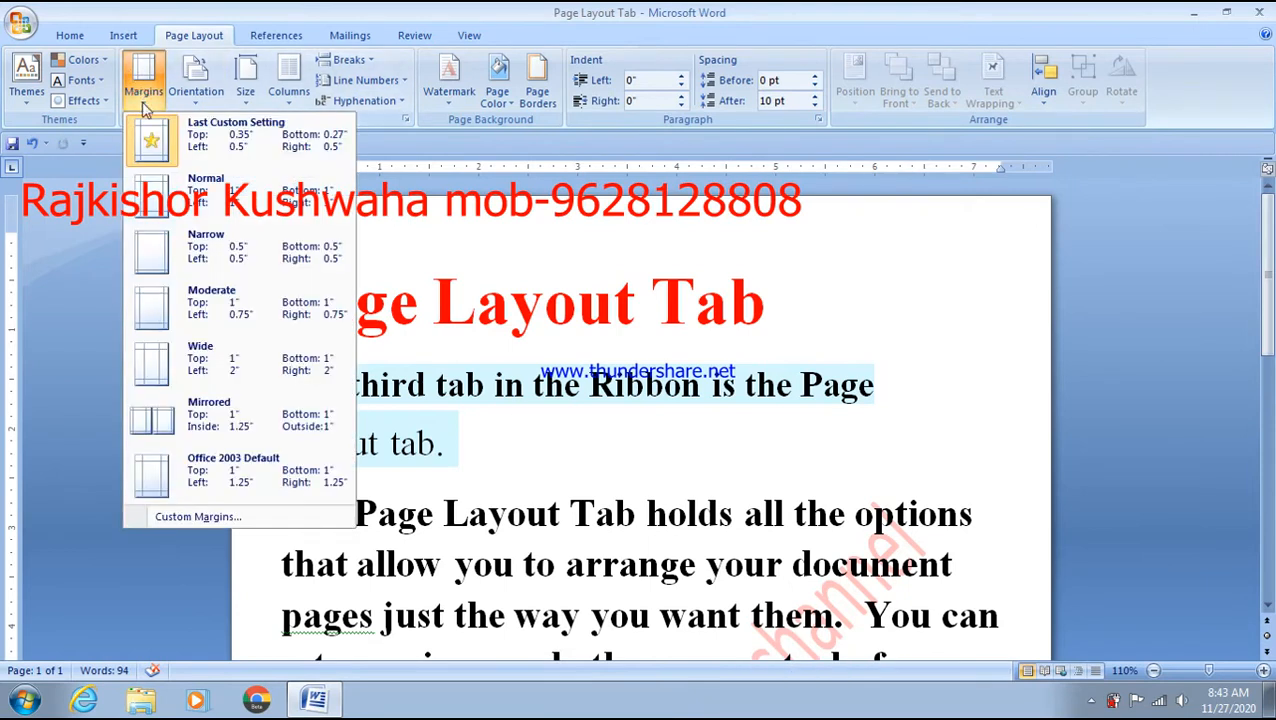
click(199, 517)
click(345, 241)
click(345, 241)
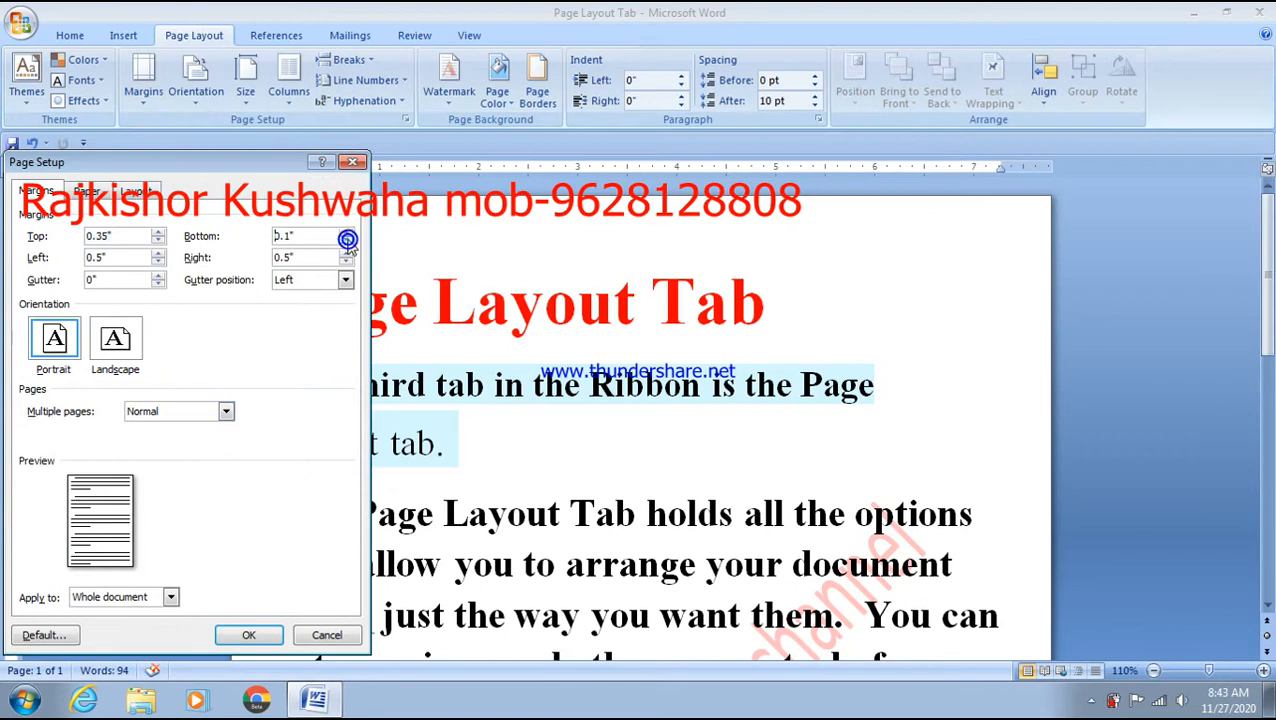
click(159, 242)
click(249, 635)
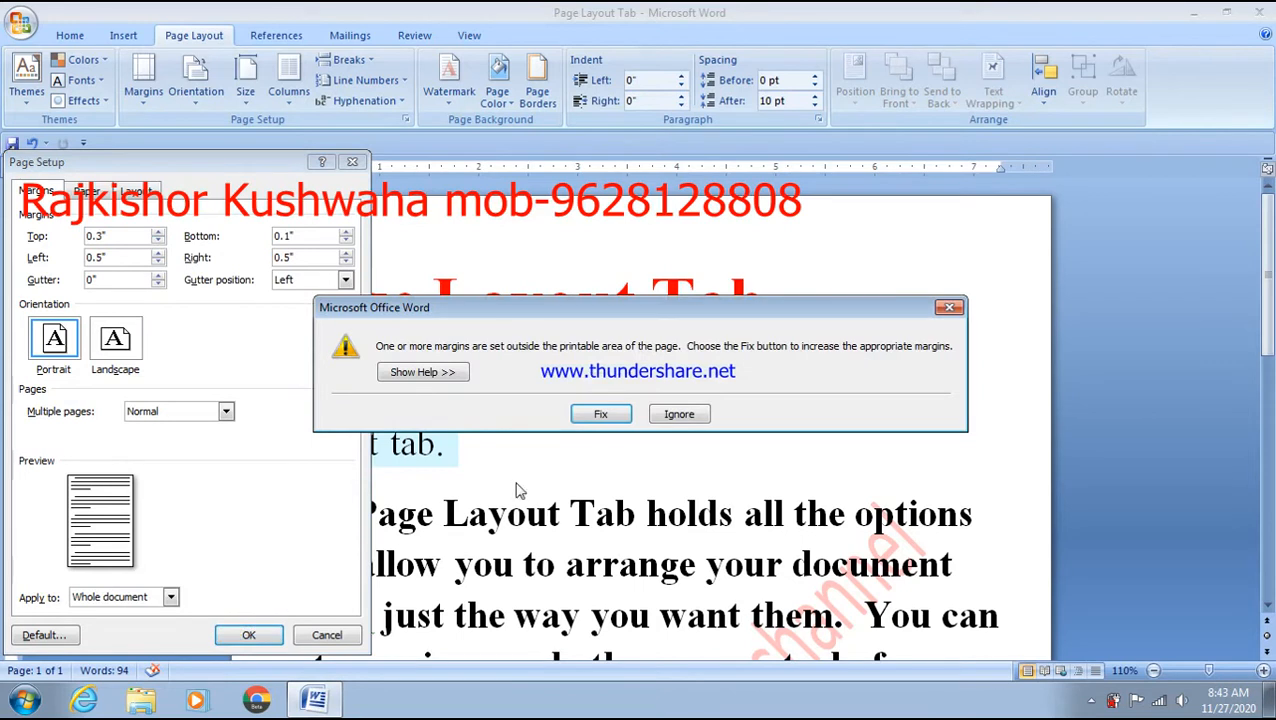
click(603, 414)
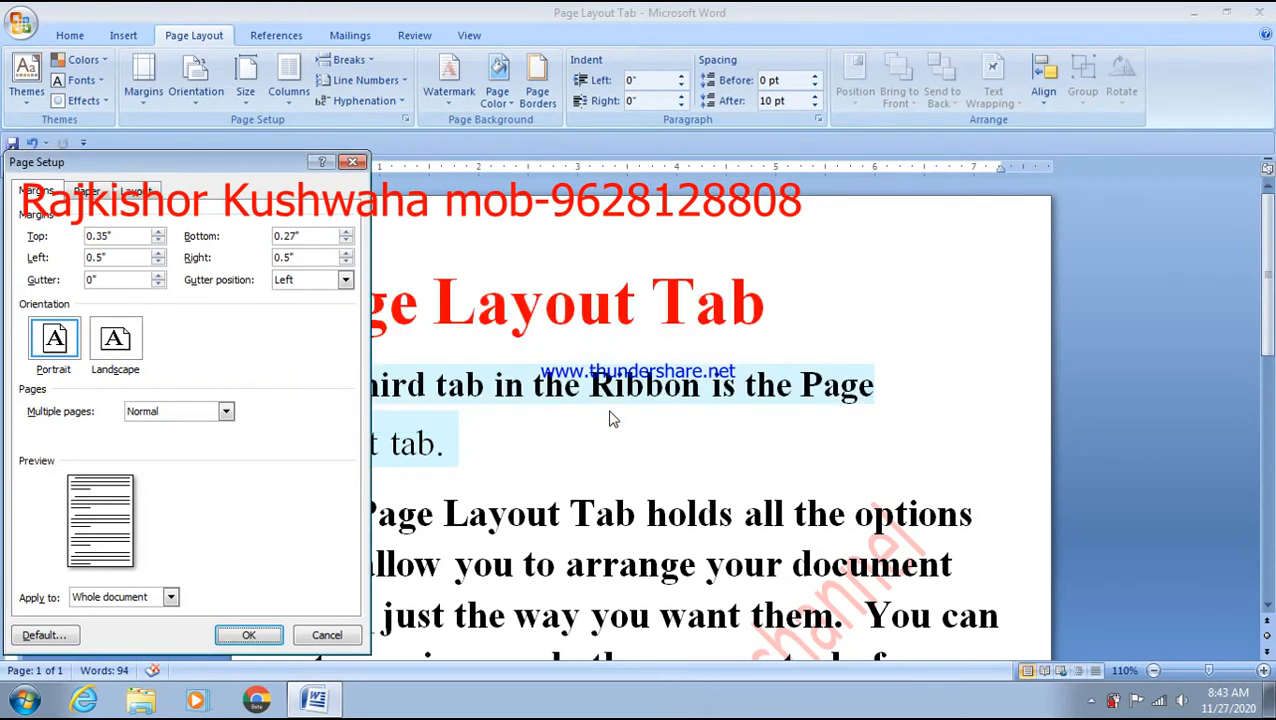
click(249, 635)
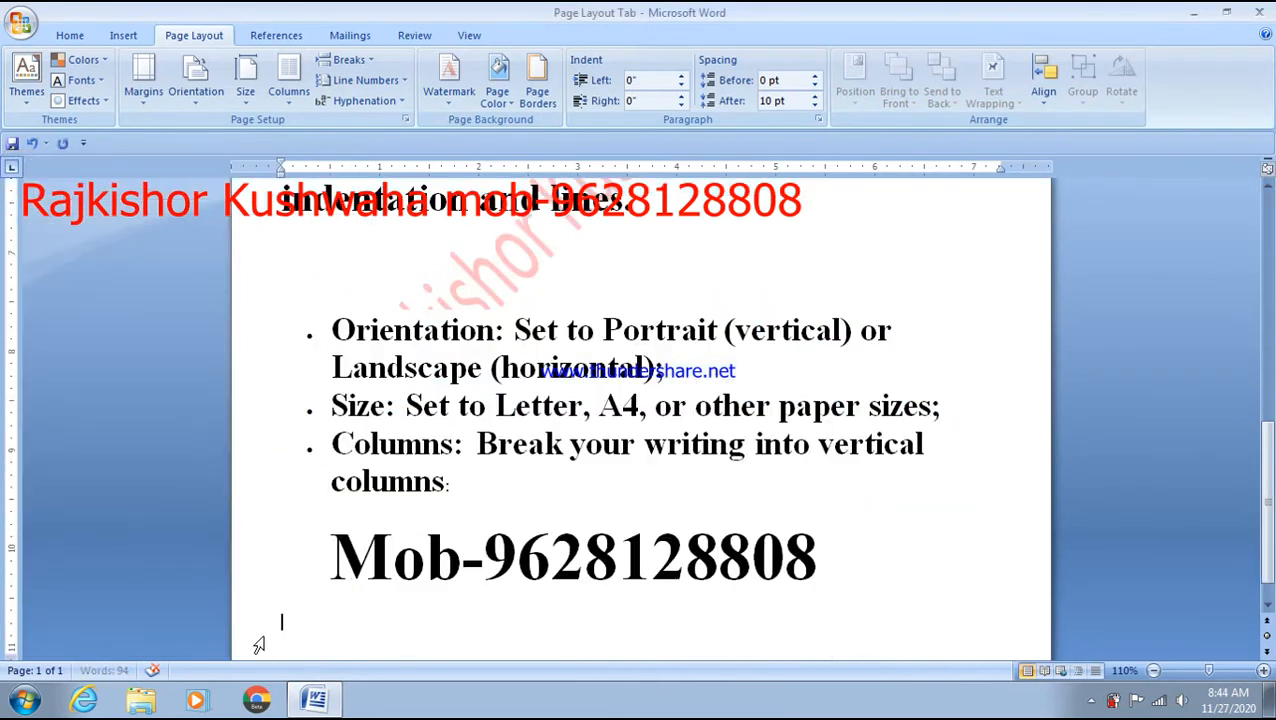
scroll(427, 521, up, 10)
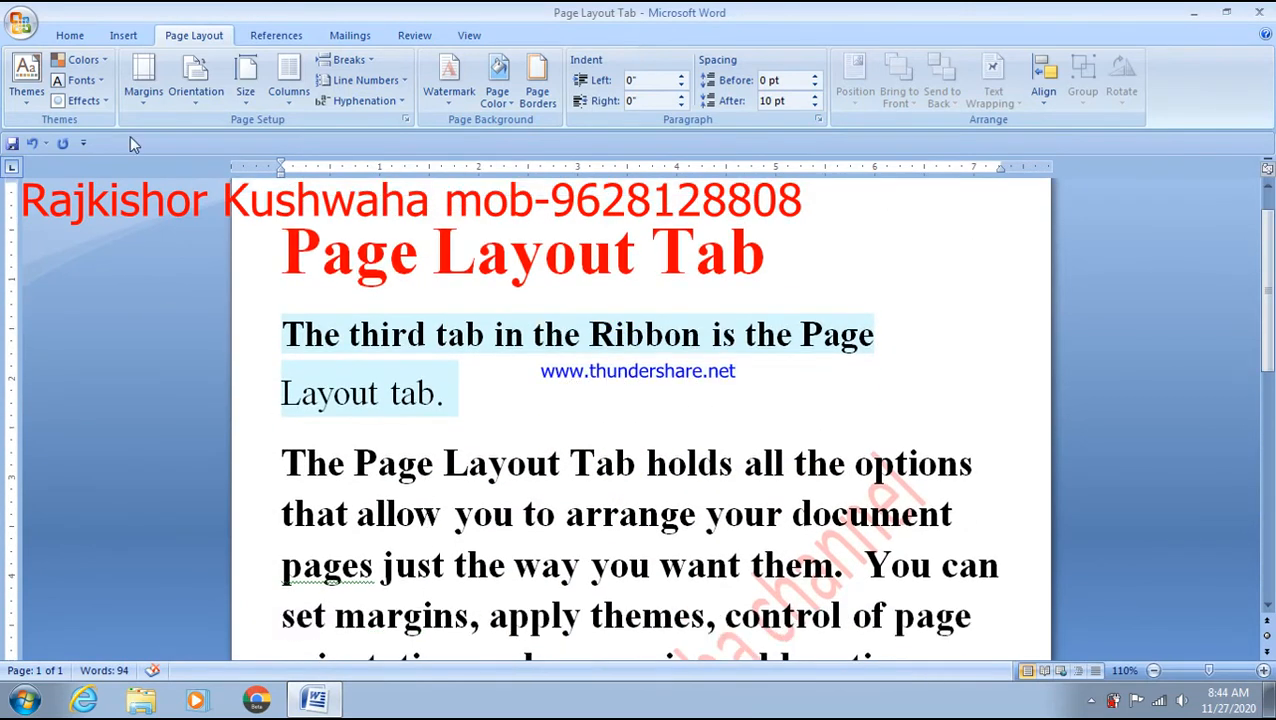
- Spin the left and right margins down to 0" in Custom Margins and apply
click(147, 110)
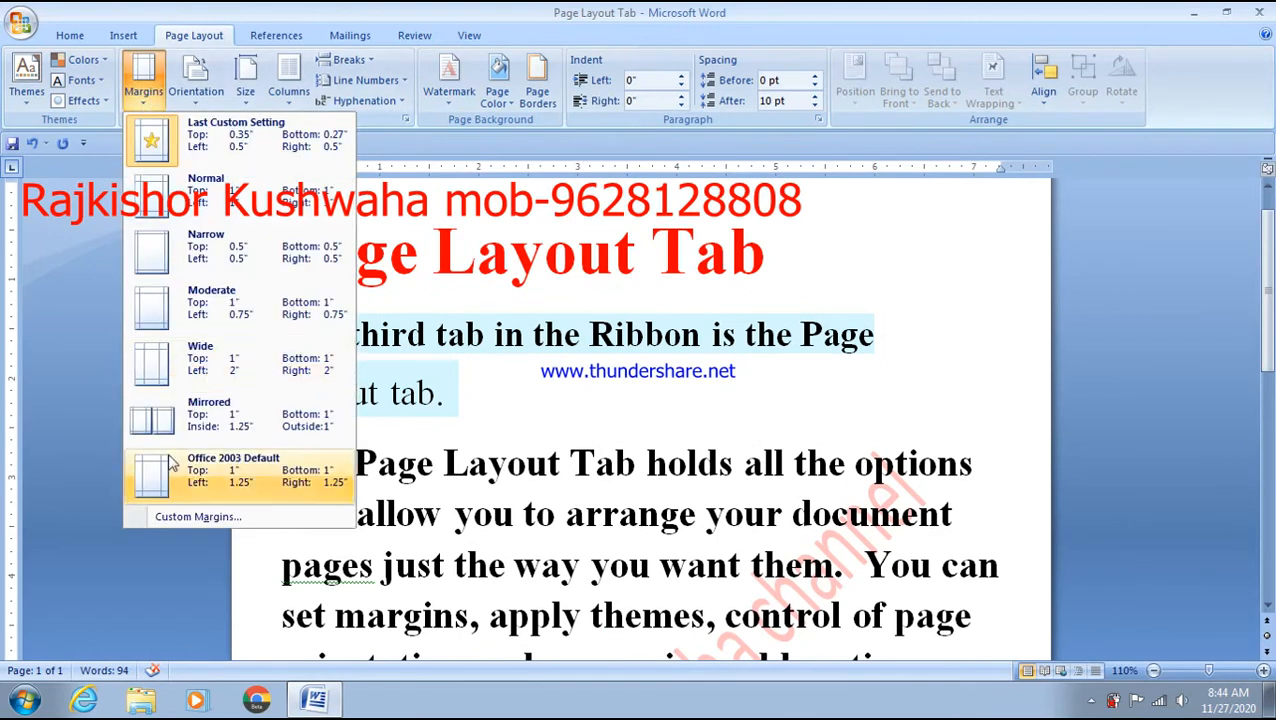
click(198, 516)
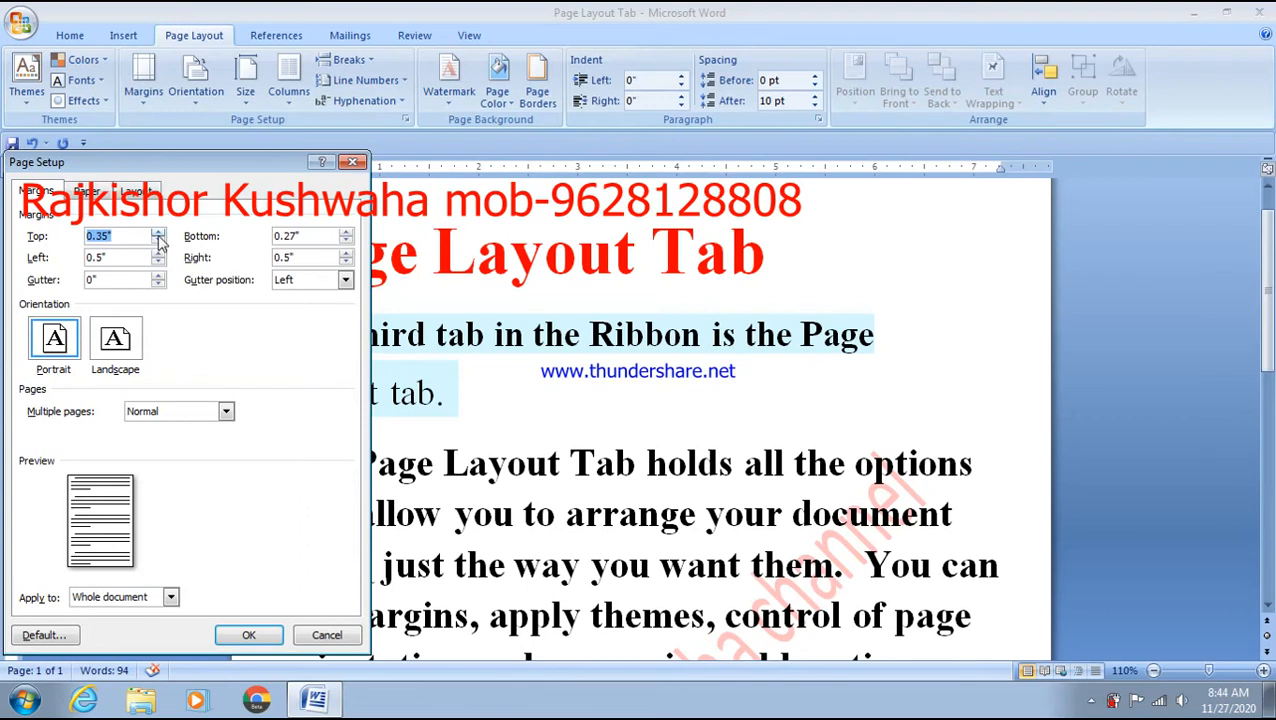
click(158, 262)
click(158, 262)
click(158, 262)
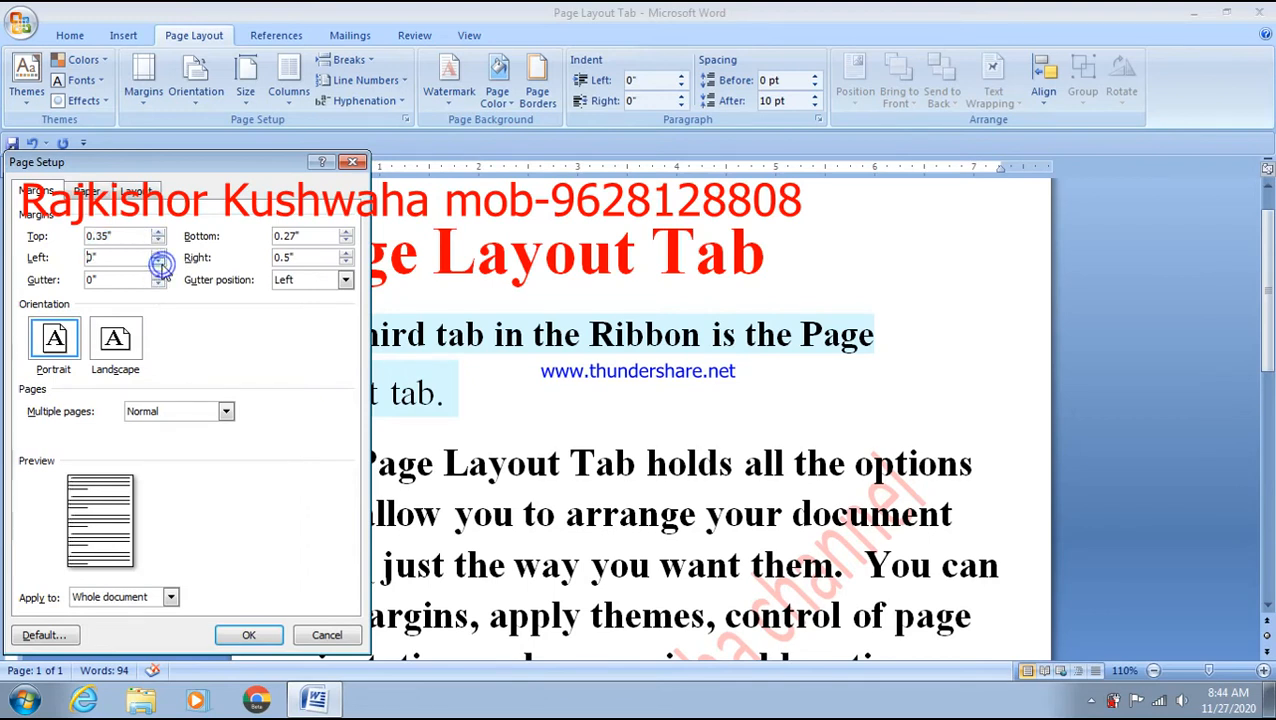
click(346, 262)
click(349, 262)
click(349, 262)
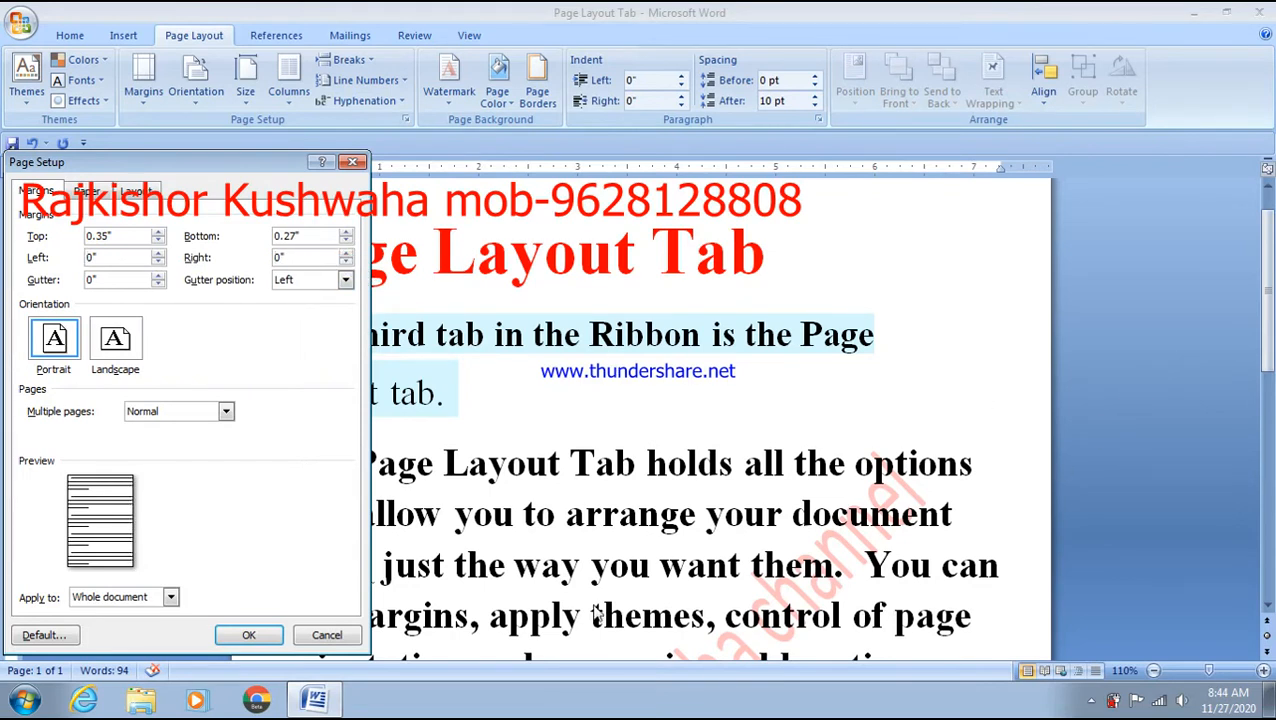
click(249, 636)
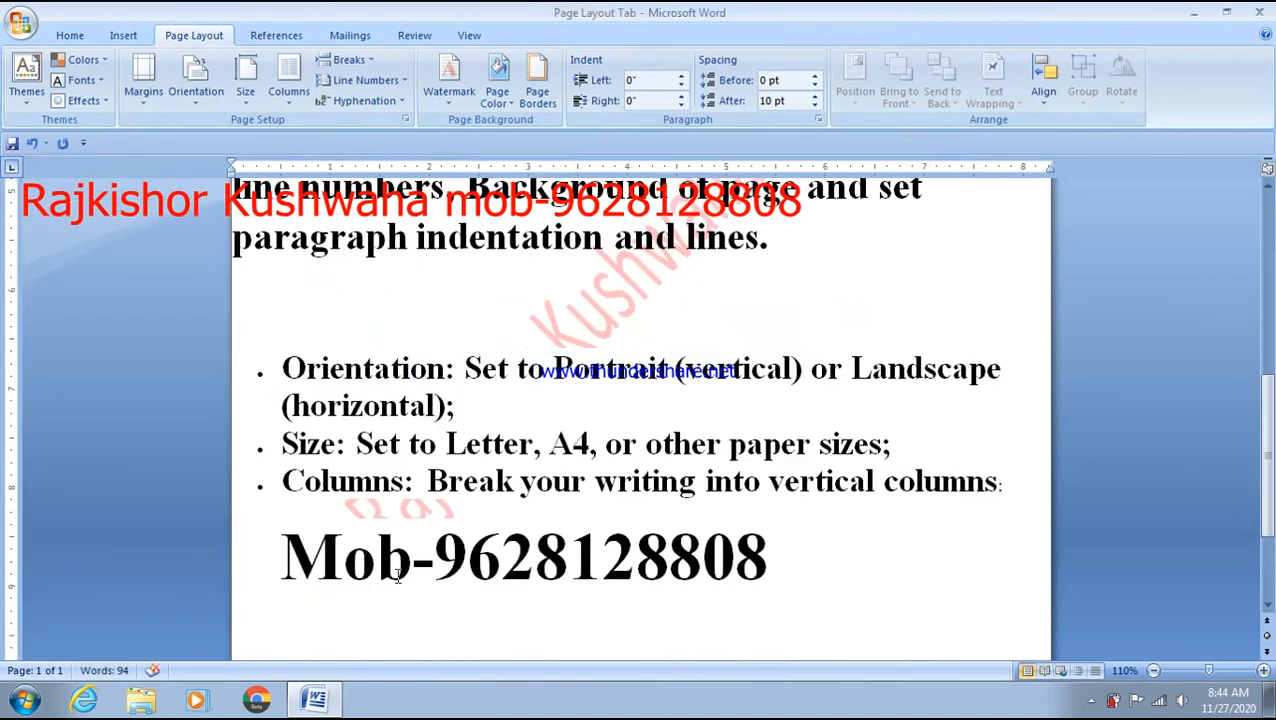
scroll(398, 577, up, 5)
scroll(398, 577, up, 2)
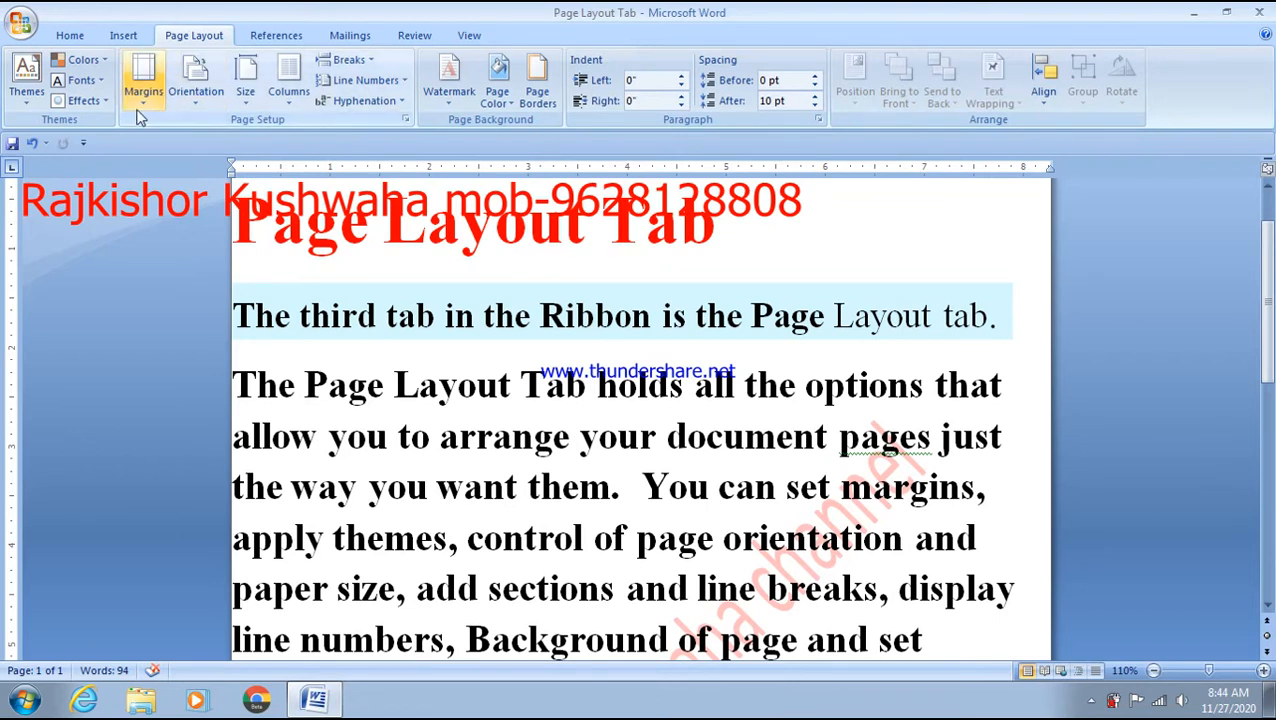
- Raise the top margin to 1" in Custom Margins
click(143, 78)
click(210, 517)
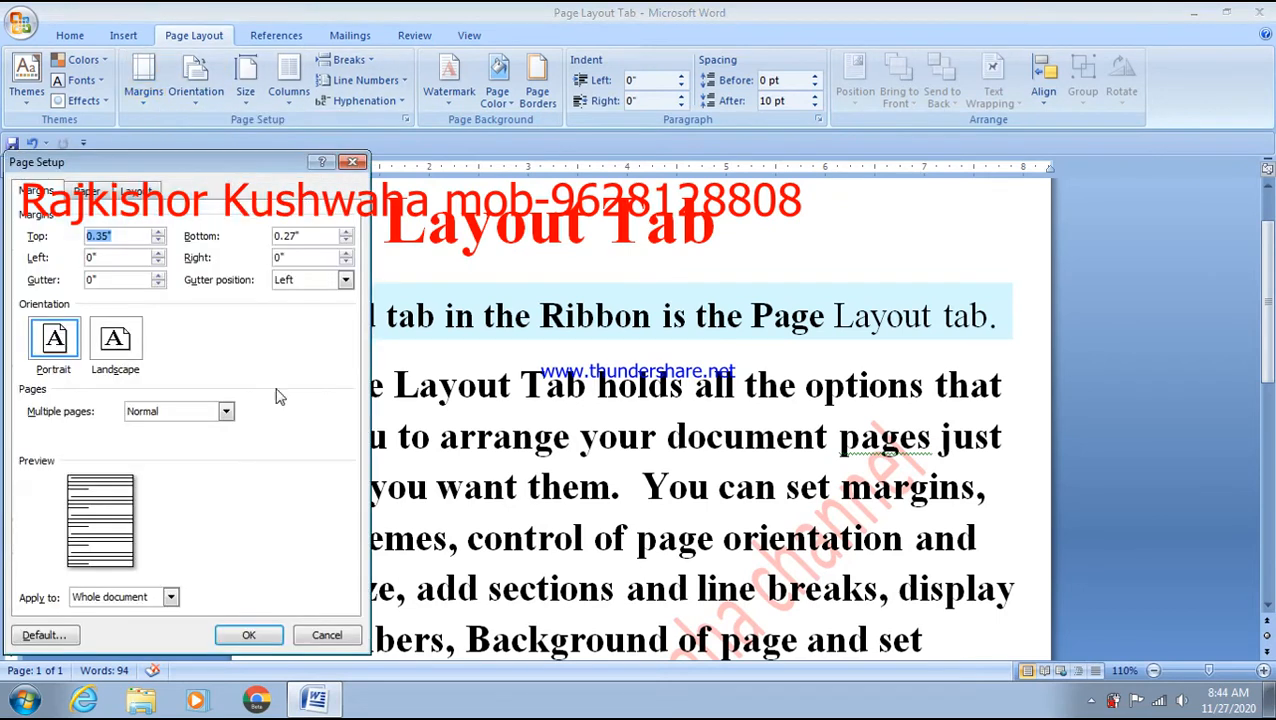
click(158, 233)
click(158, 233)
click(158, 233)
click(158, 232)
click(158, 232)
click(158, 232)
click(158, 232)
- Set the bottom, left and right margins to 1" with a 0.1" gutter, then apply
drag(306, 235, 274, 233)
text(1)
double_click(108, 257)
text(1)
double_click(299, 257)
text(1)
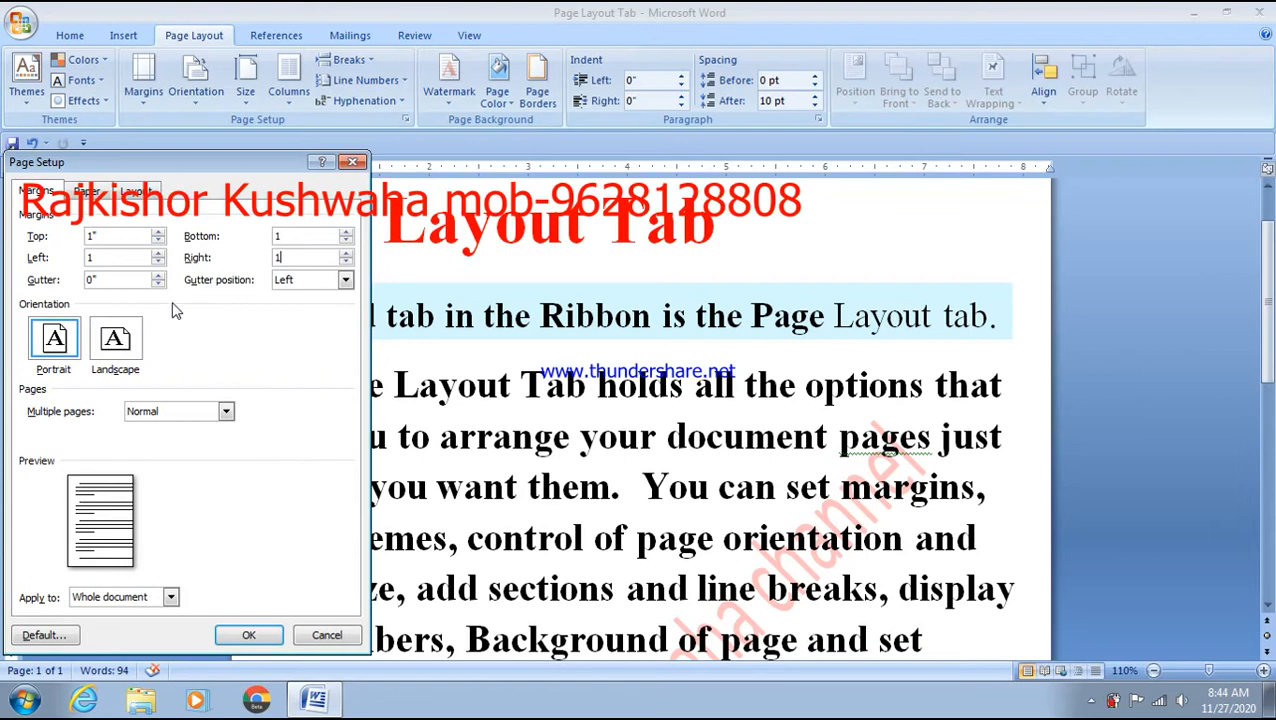
click(157, 277)
click(256, 634)
scroll(573, 577, up, 15)
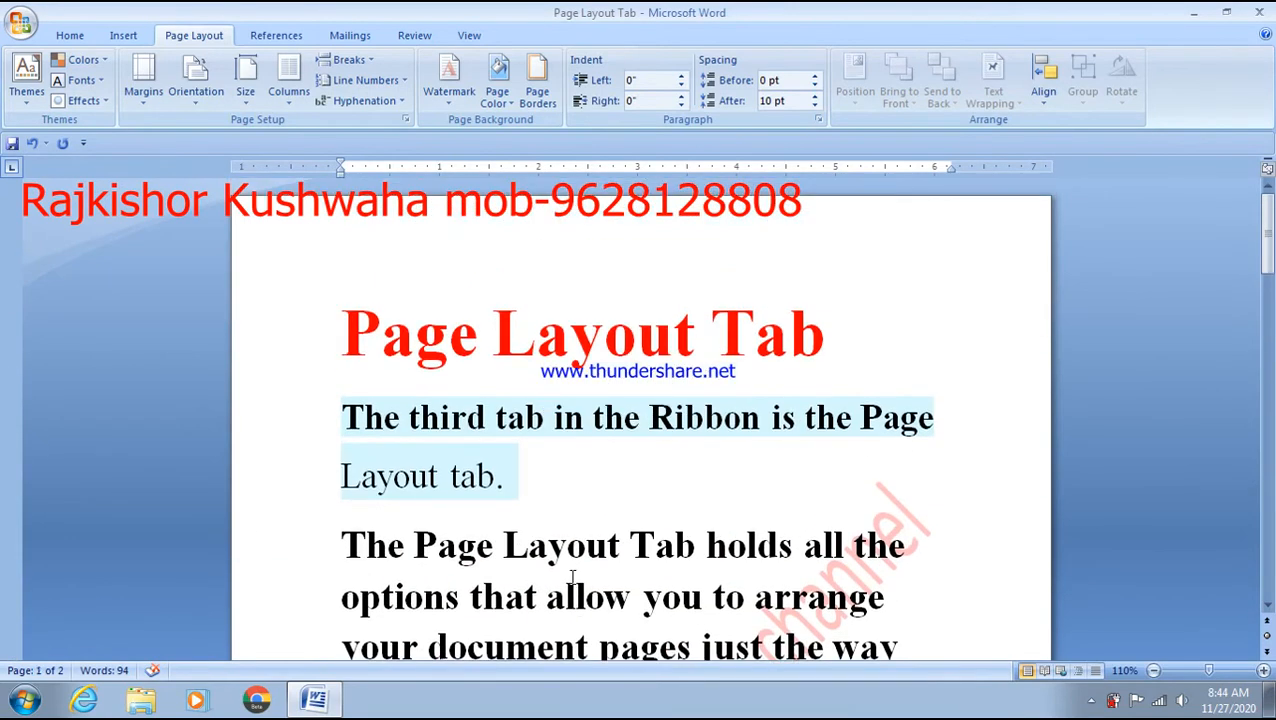
- Underline the red 'Page Layout Tab' title and deselect it
click(883, 350)
drag(883, 350, 380, 342)
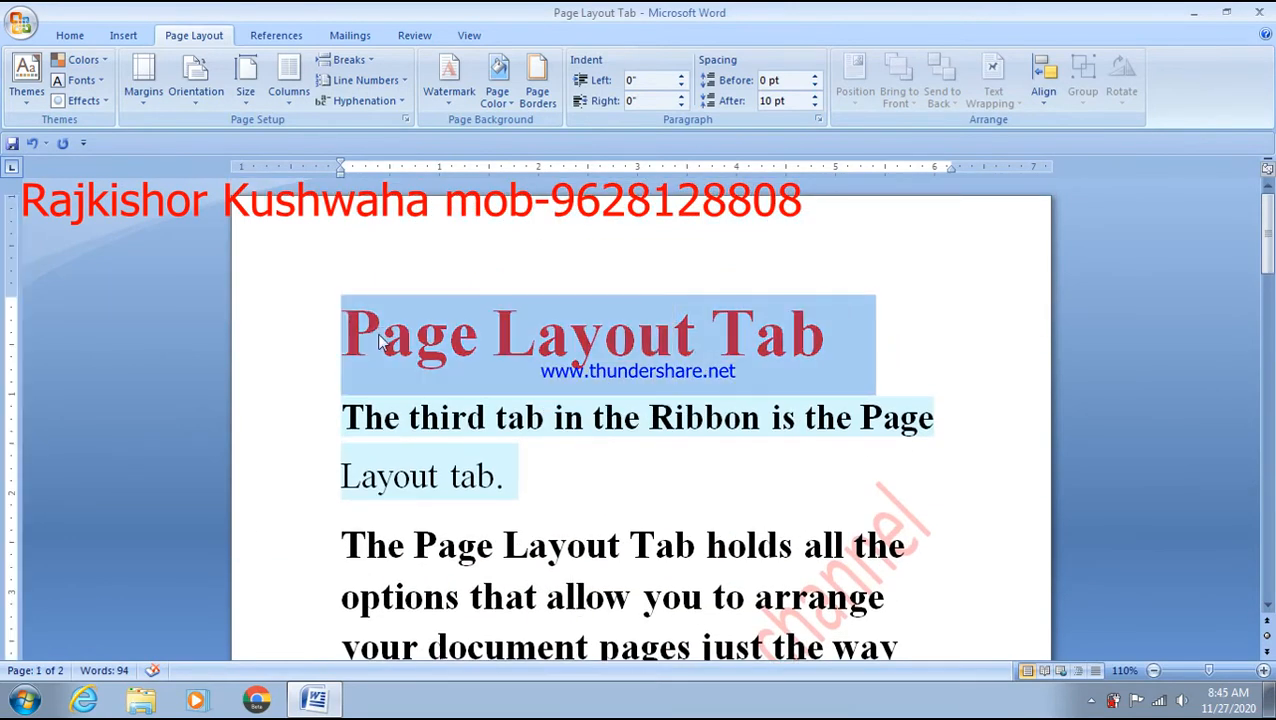
click(952, 314)
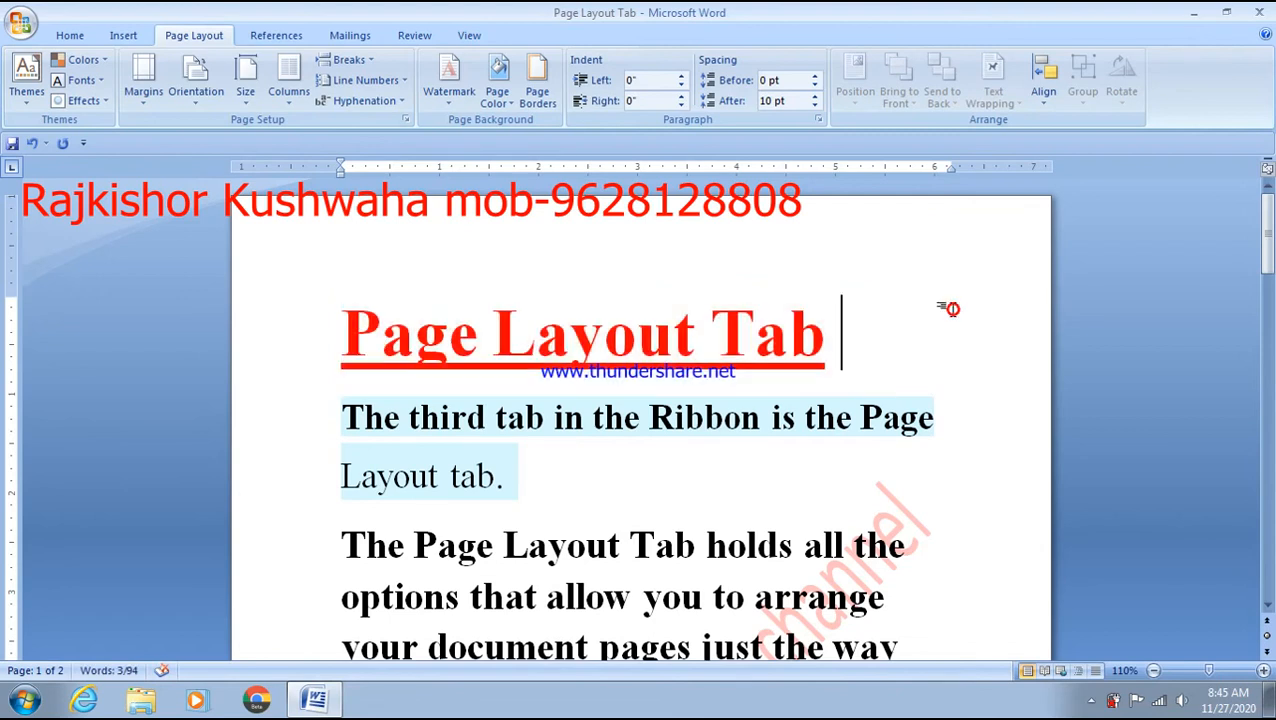
scroll(920, 362, down, 7)
scroll(866, 460, down, 11)
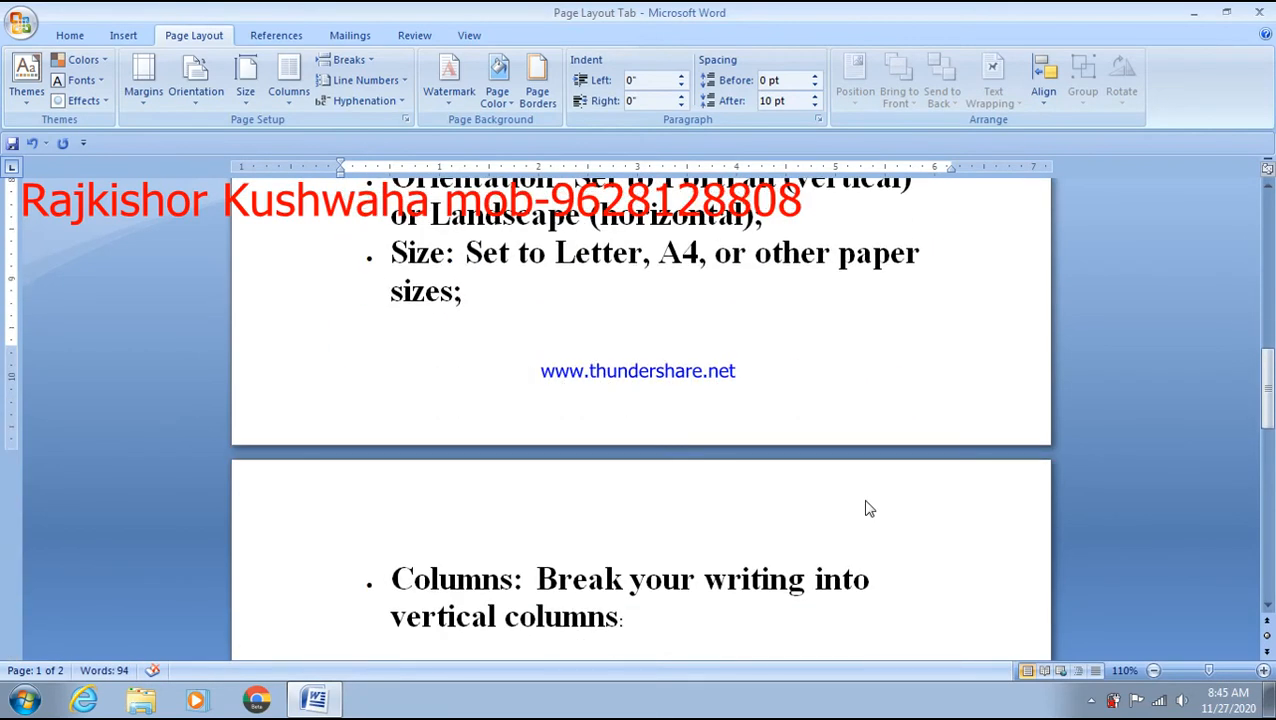
scroll(868, 506, up, 5)
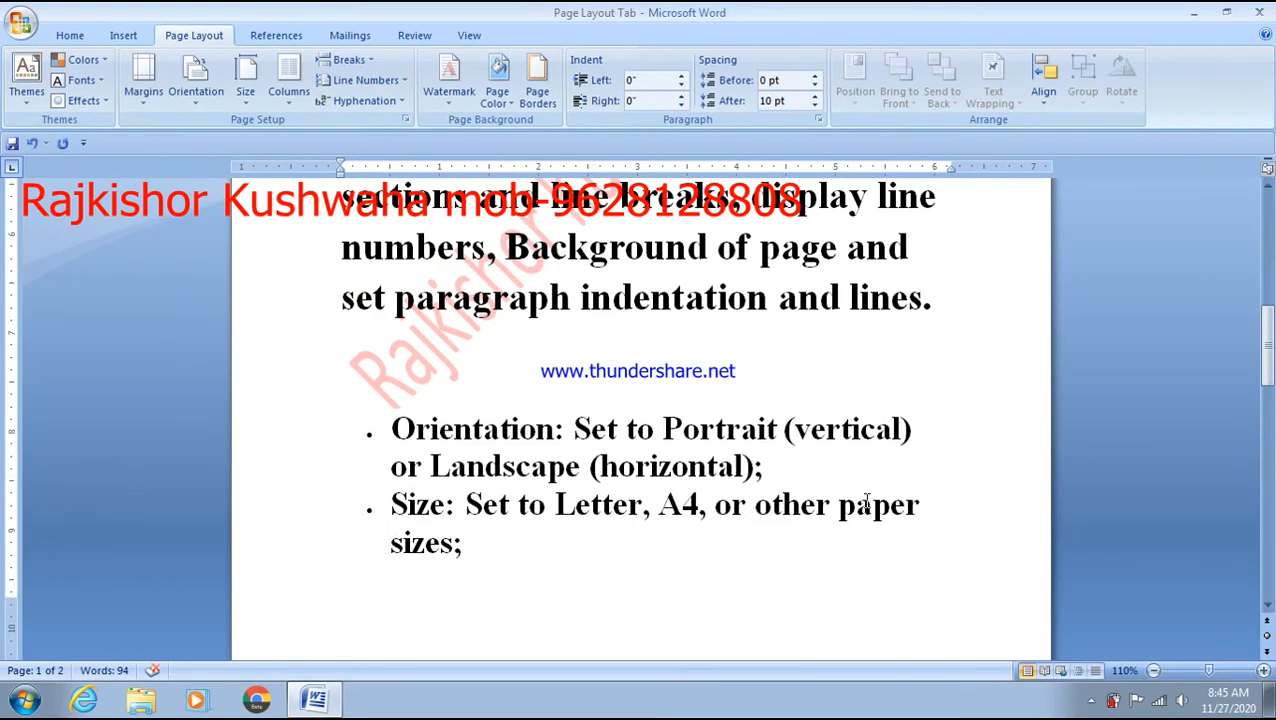
scroll(866, 502, up, 13)
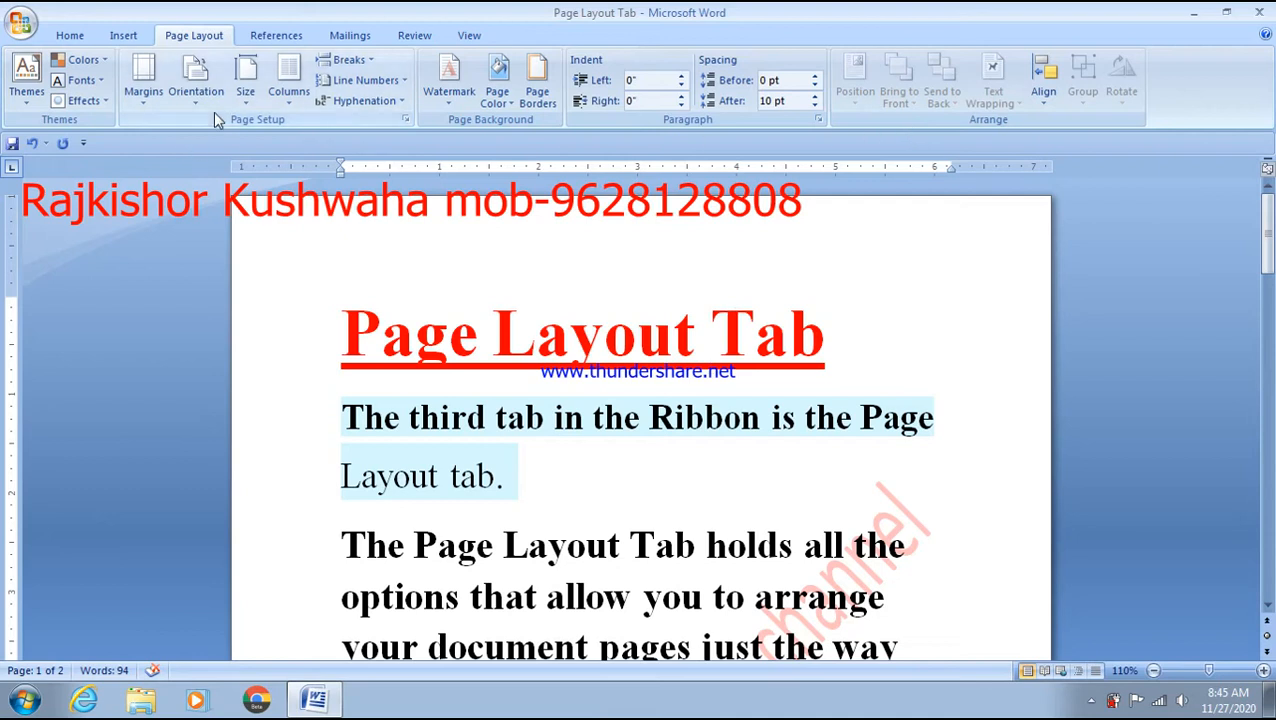
- Switch the page orientation to Landscape in Page Setup and apply it
click(158, 94)
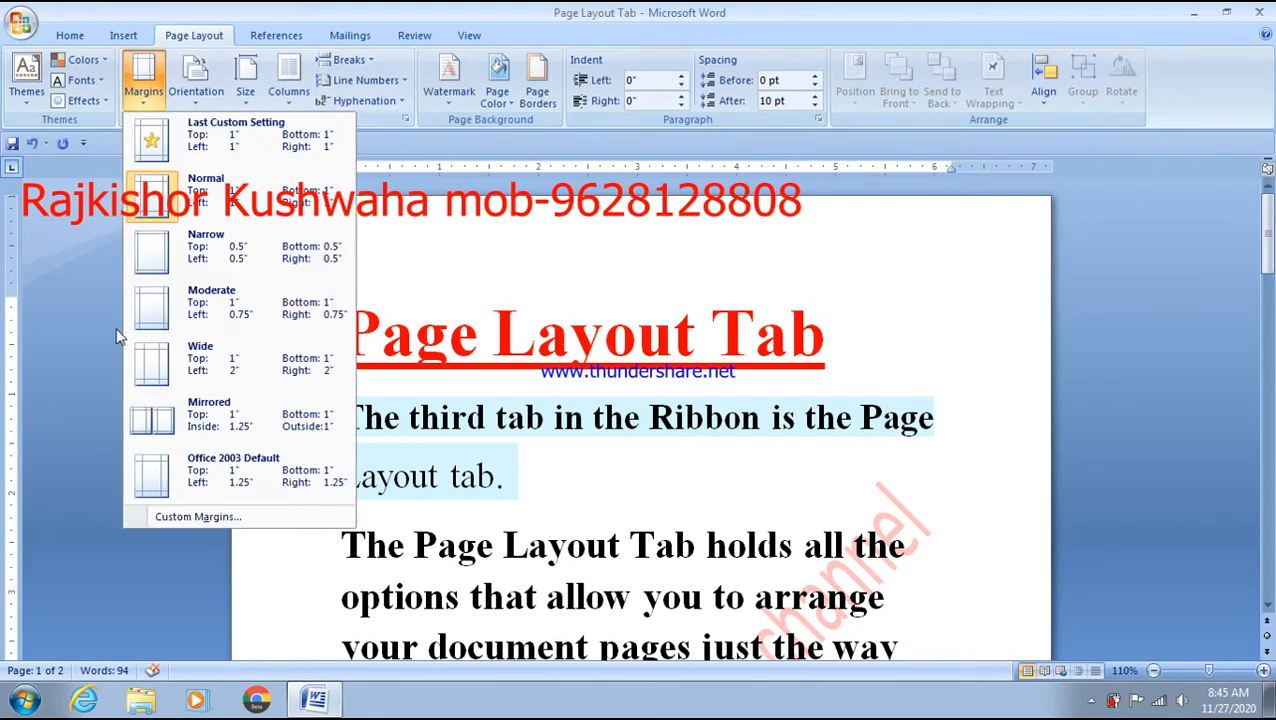
click(198, 517)
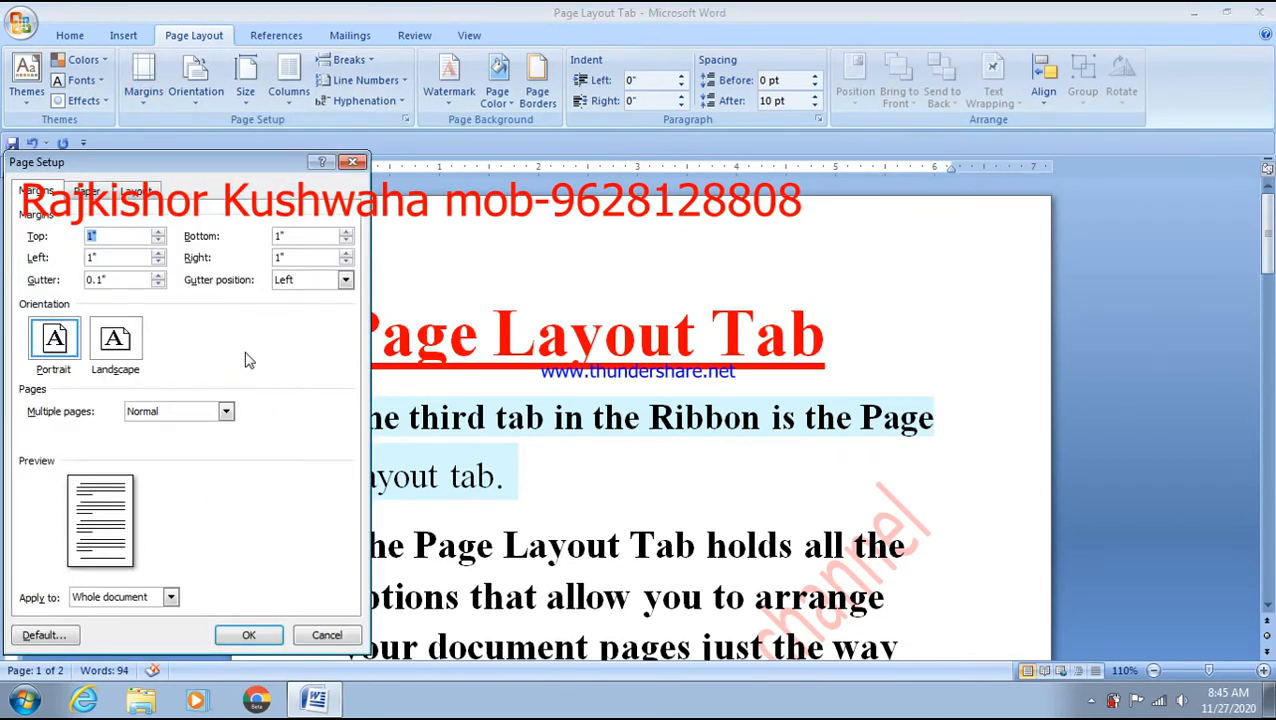
click(384, 166)
click(114, 340)
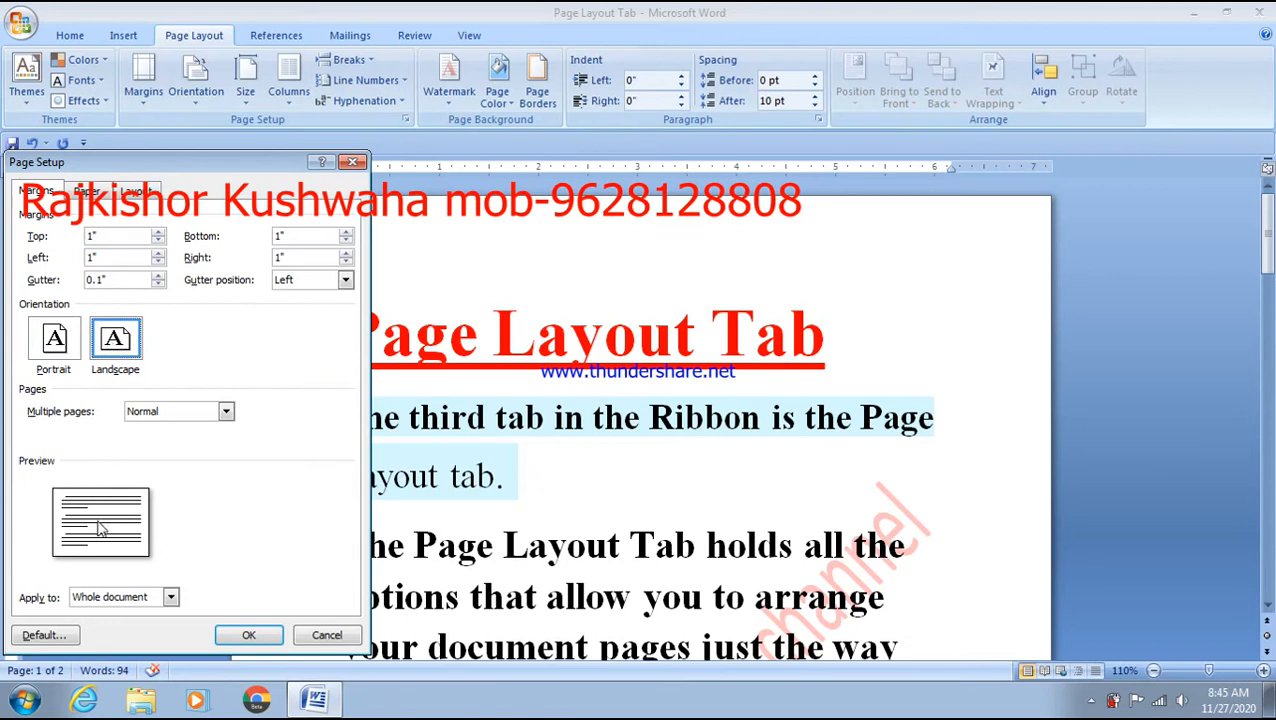
click(250, 636)
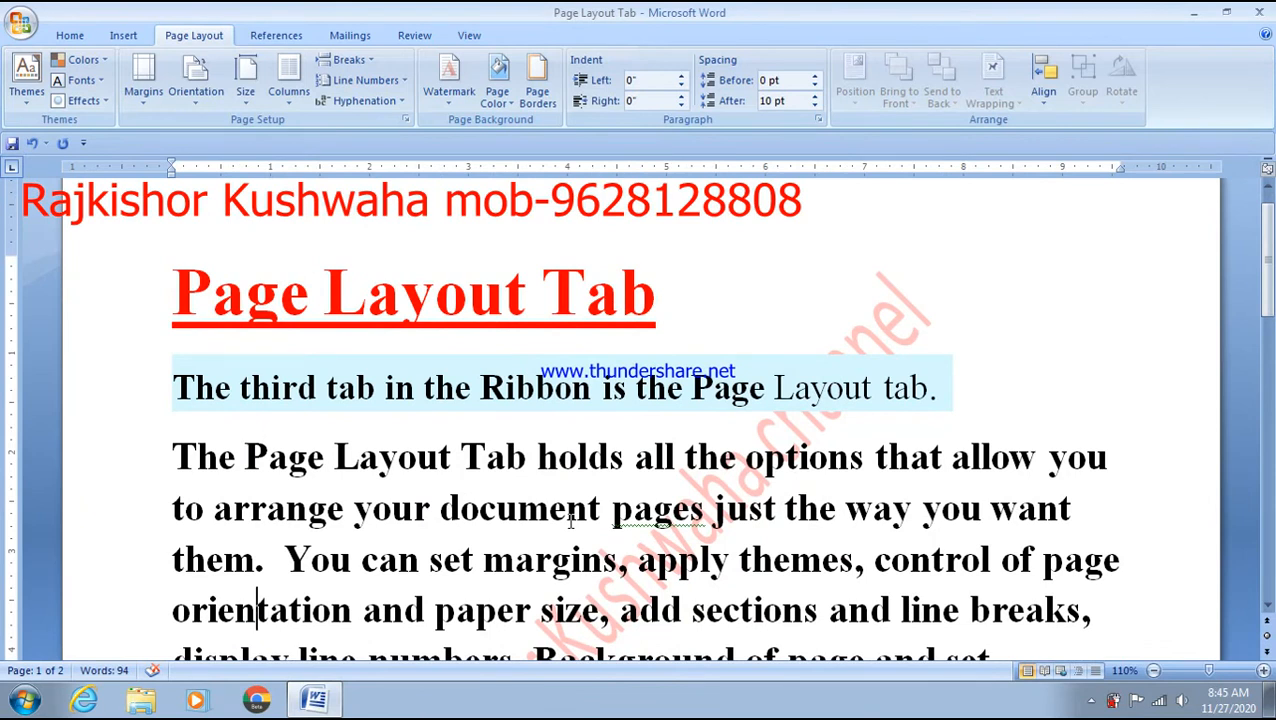
scroll(570, 519, down, 5)
scroll(570, 519, down, 6)
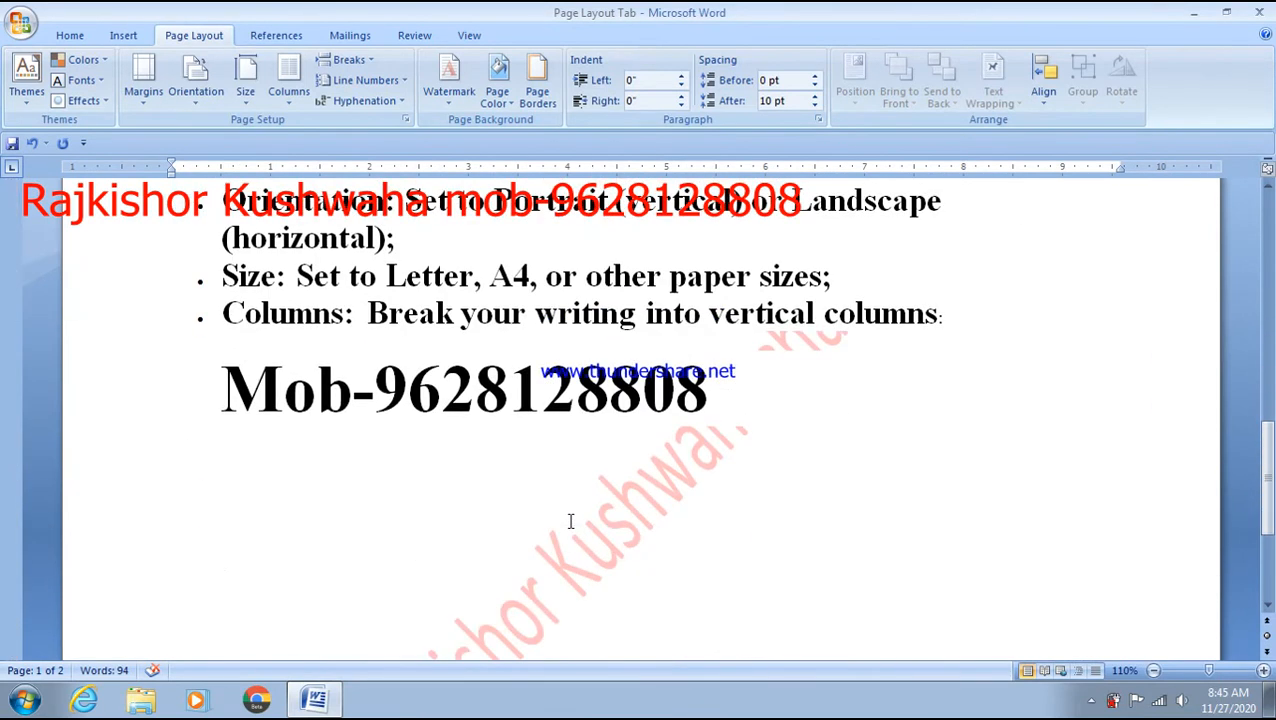
scroll(570, 521, up, 12)
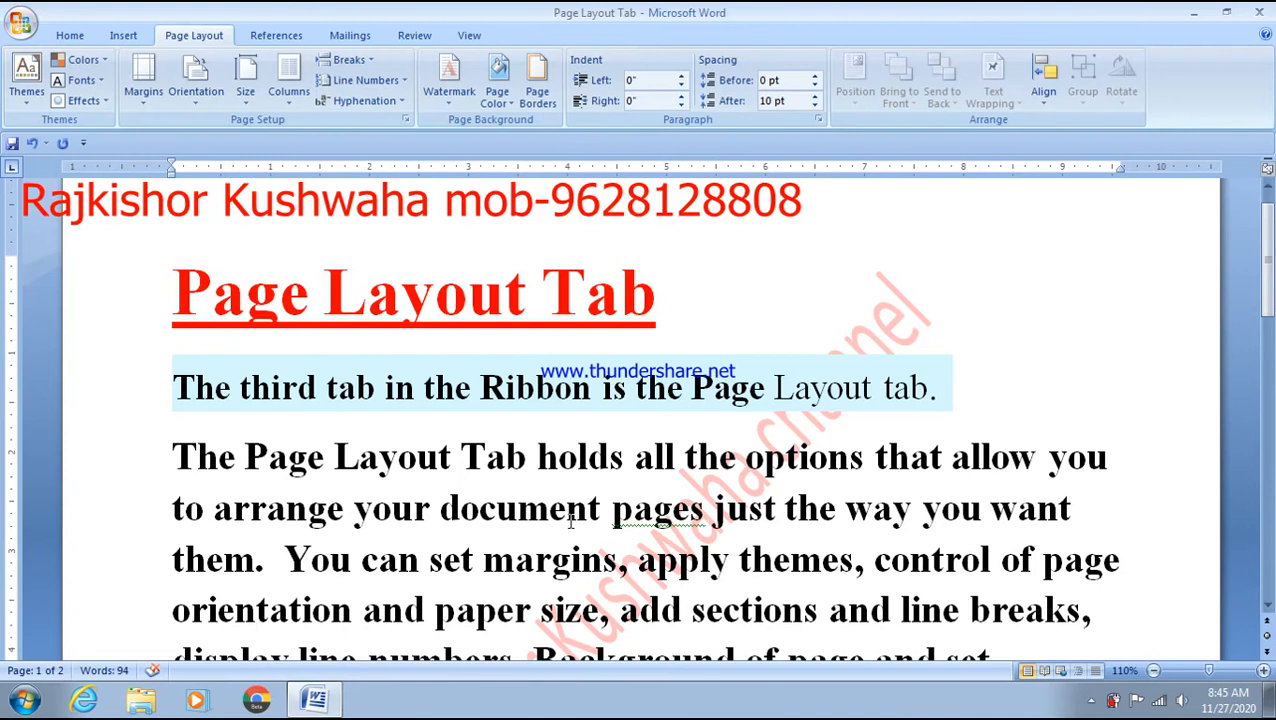
scroll(570, 520, down, 10)
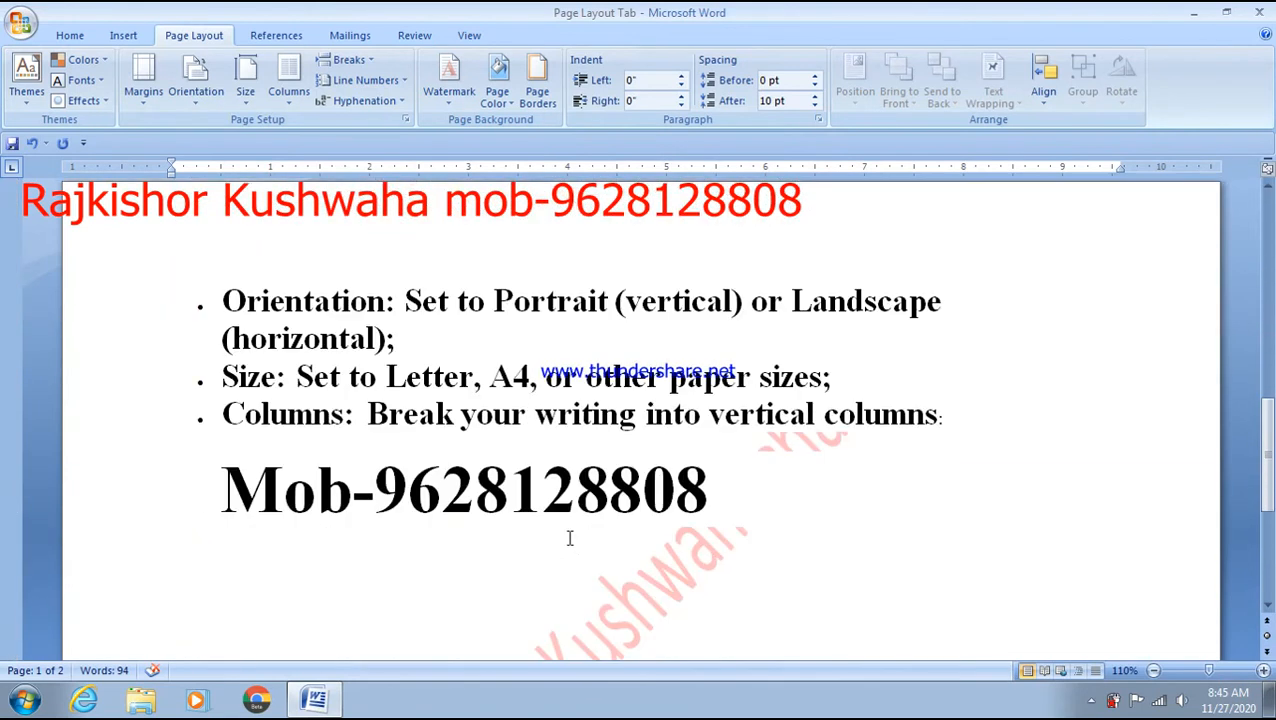
scroll(570, 538, down, 4)
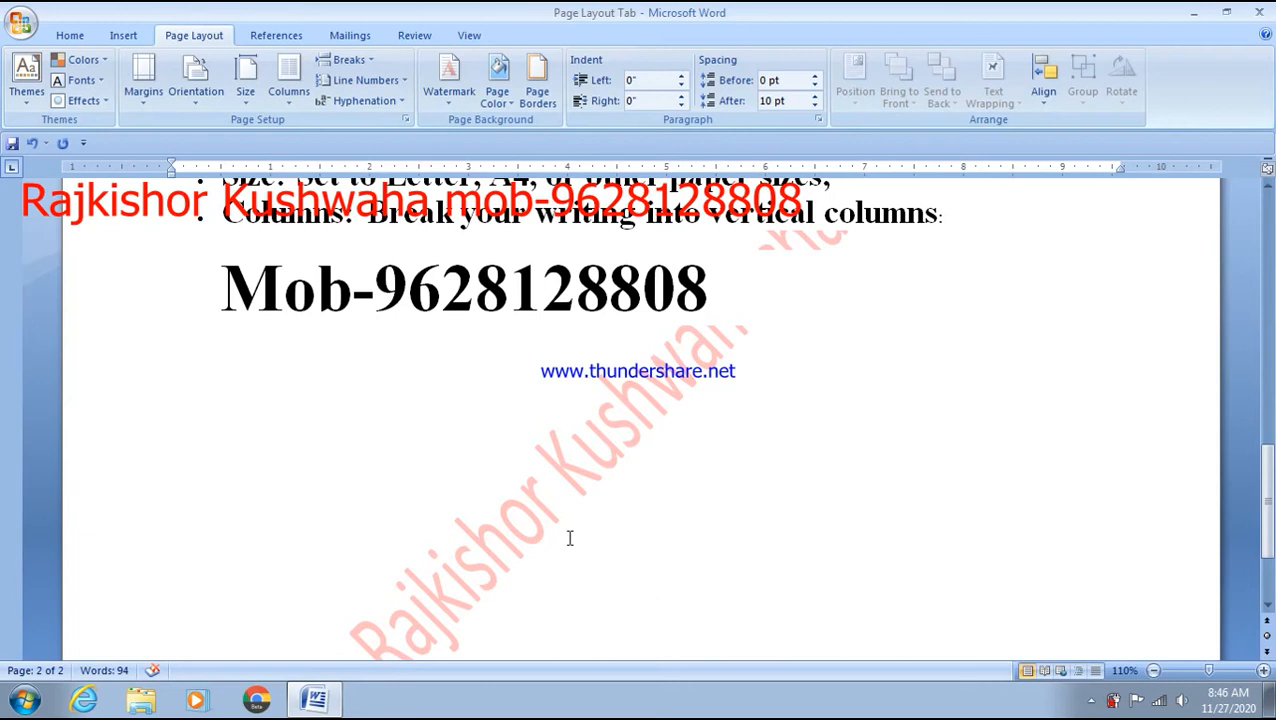
scroll(570, 538, up, 15)
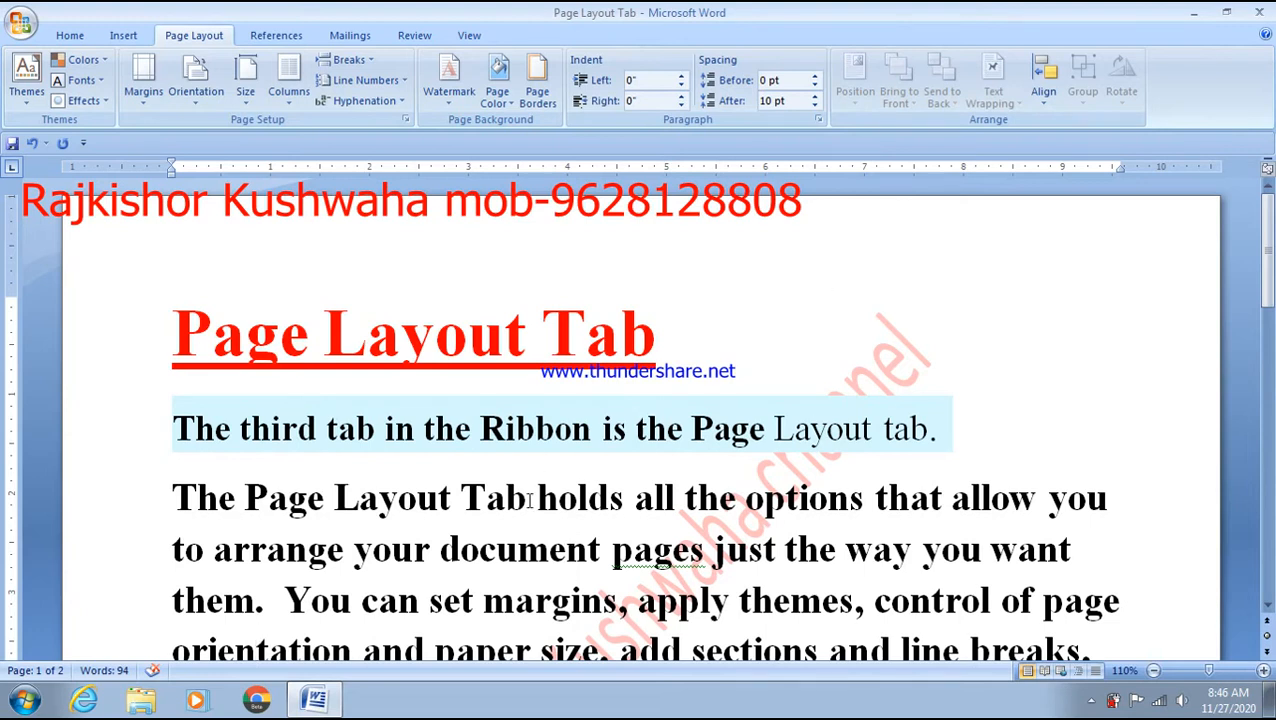
- Switch the page back to portrait orientation and place the cursor after 'Layout tab.'
click(195, 82)
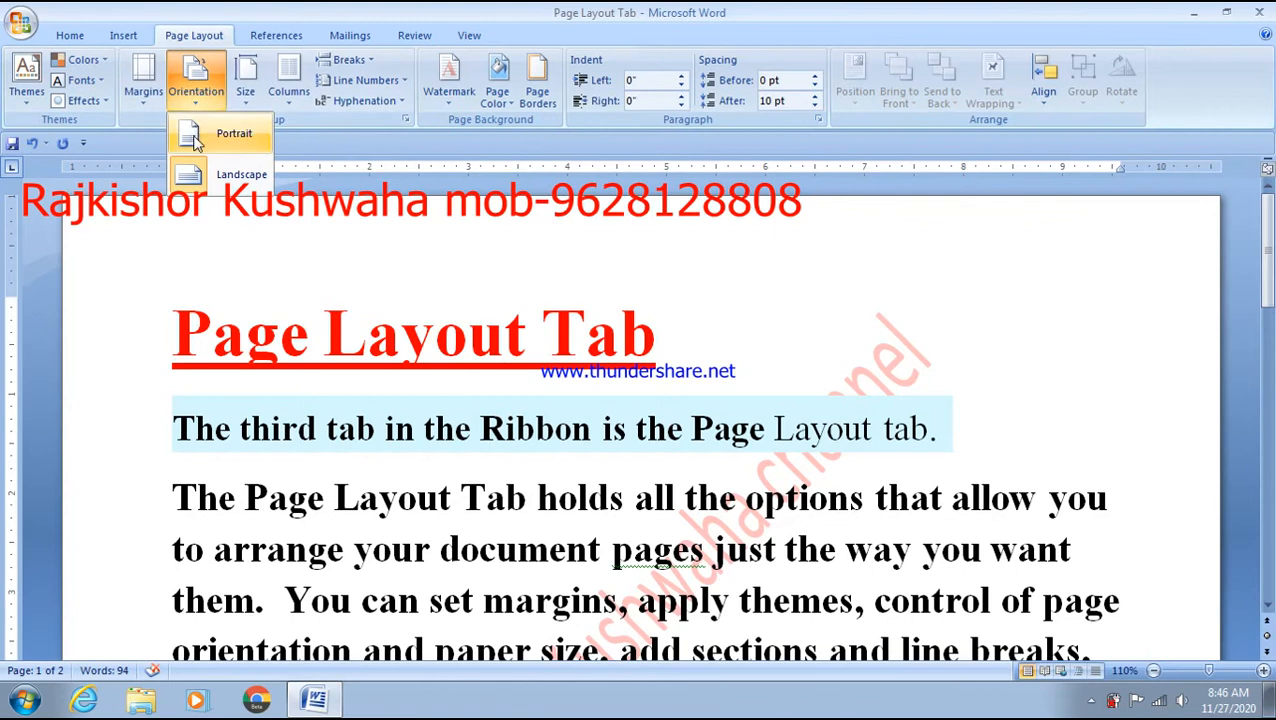
click(195, 138)
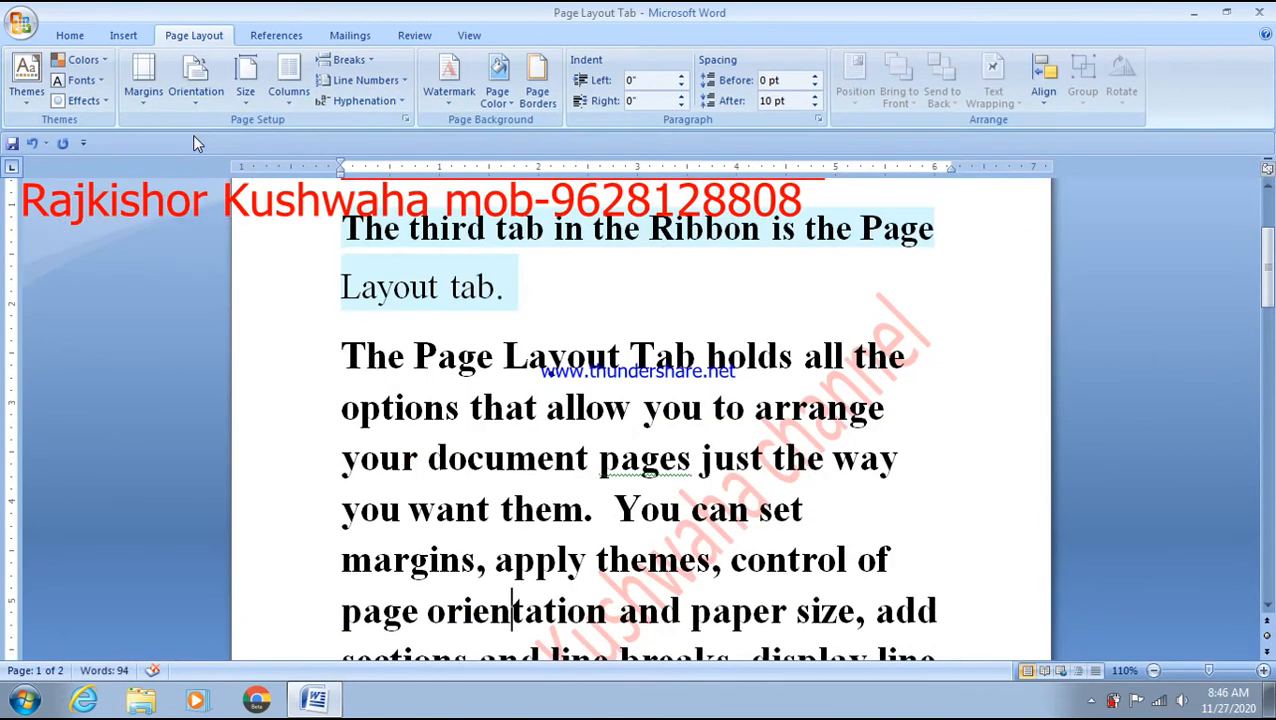
scroll(195, 140, up, 2)
click(560, 270)
- Save the document with Ctrl+S and return to the Page Layout tab
scroll(560, 272, up, 2)
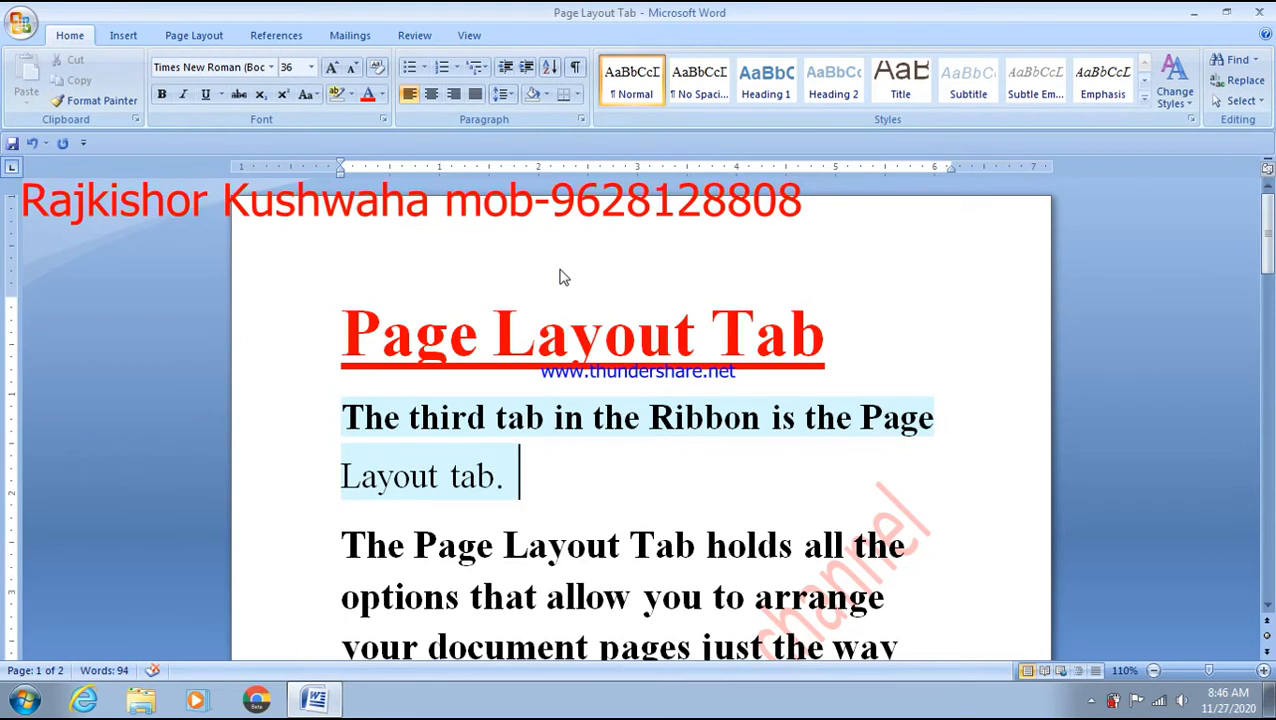
key(ctrl+s)
click(172, 36)
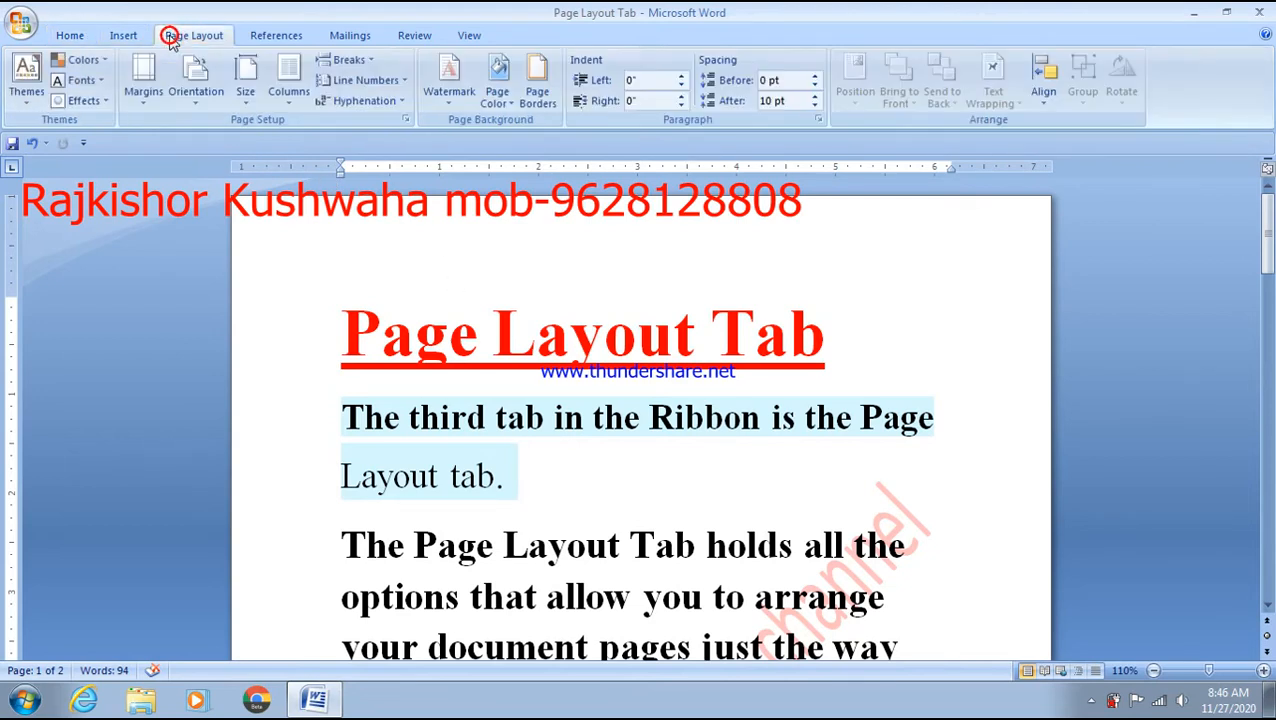
click(246, 90)
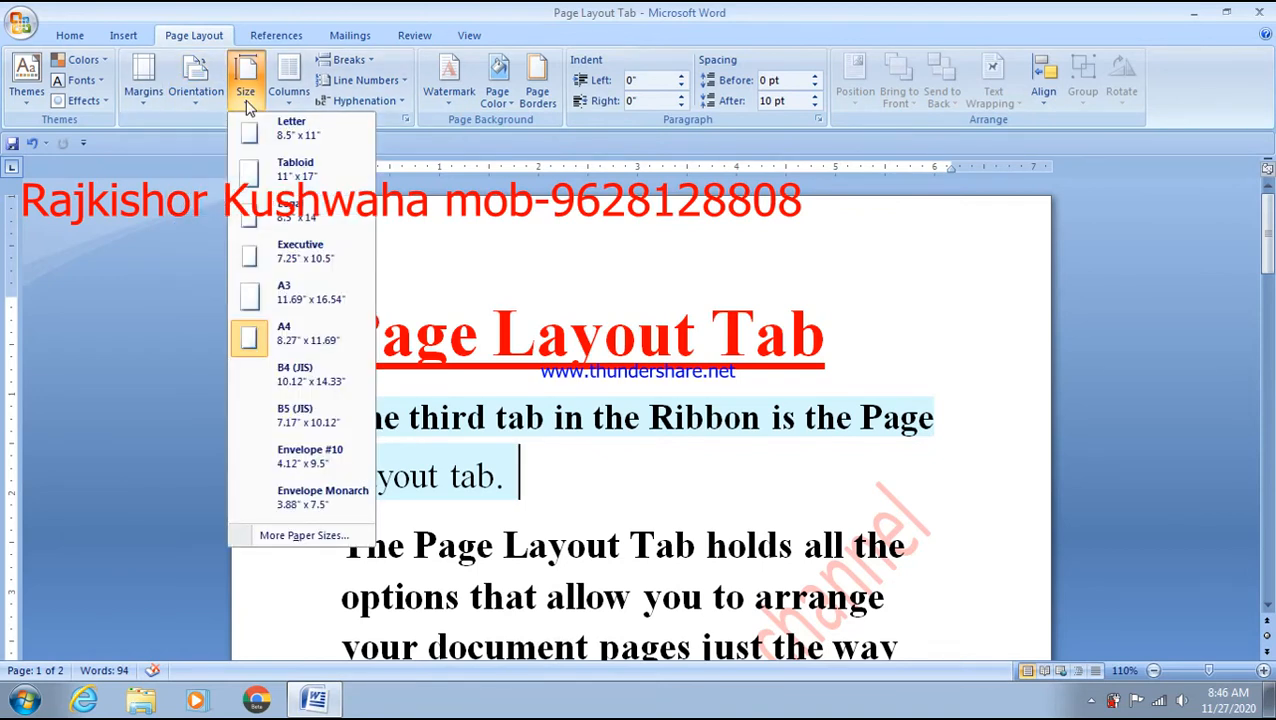
click(169, 177)
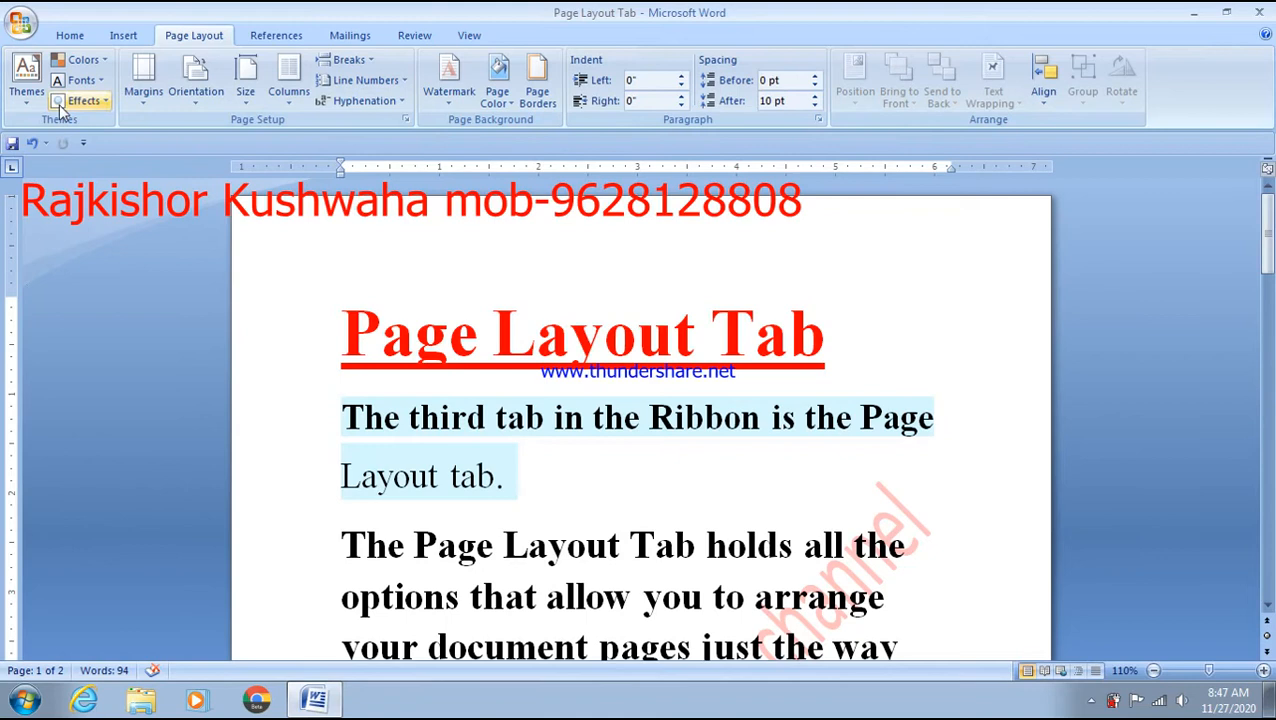
- Apply Office 2003 Default margins (1.25" left and right), then set the gutter position to Top
click(144, 94)
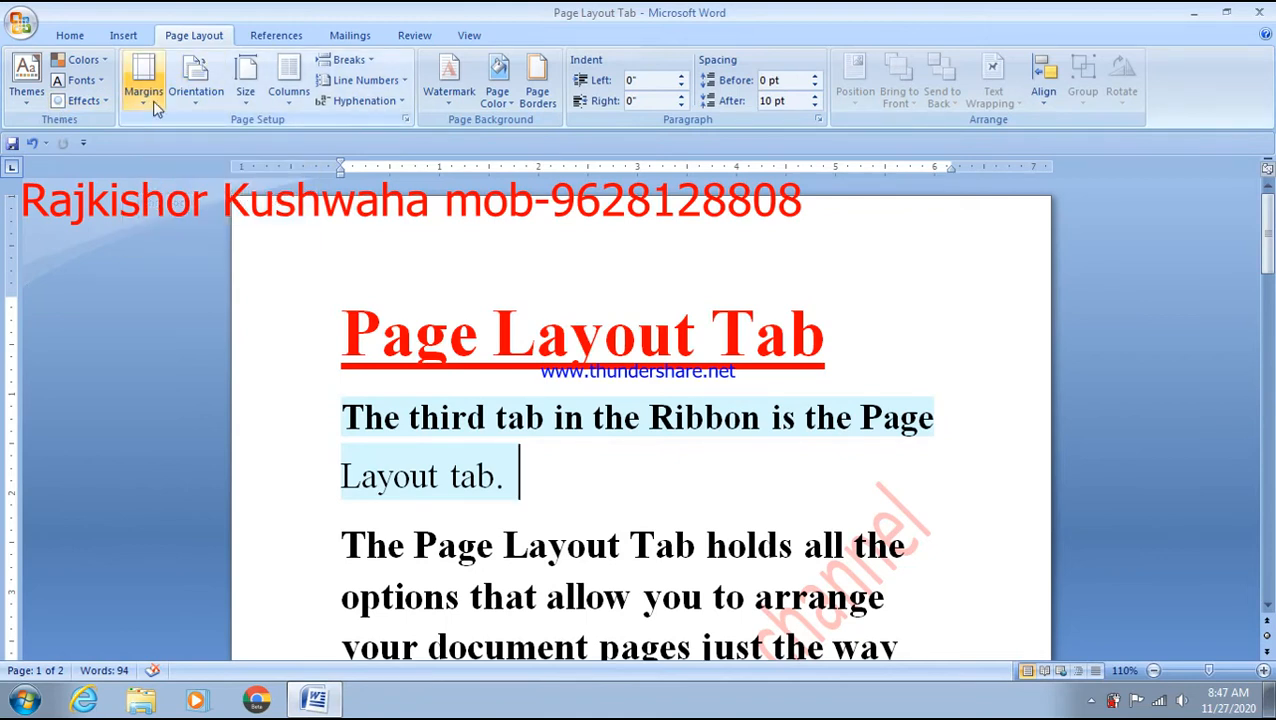
click(185, 503)
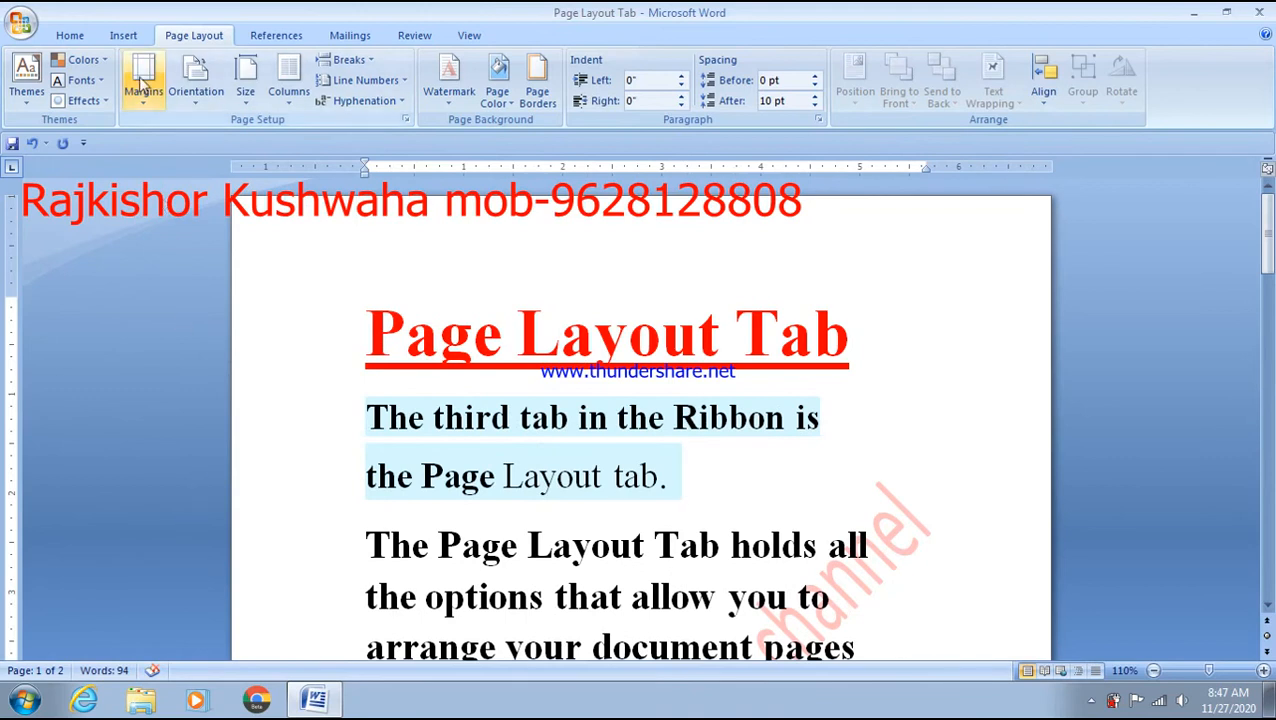
click(144, 90)
click(190, 516)
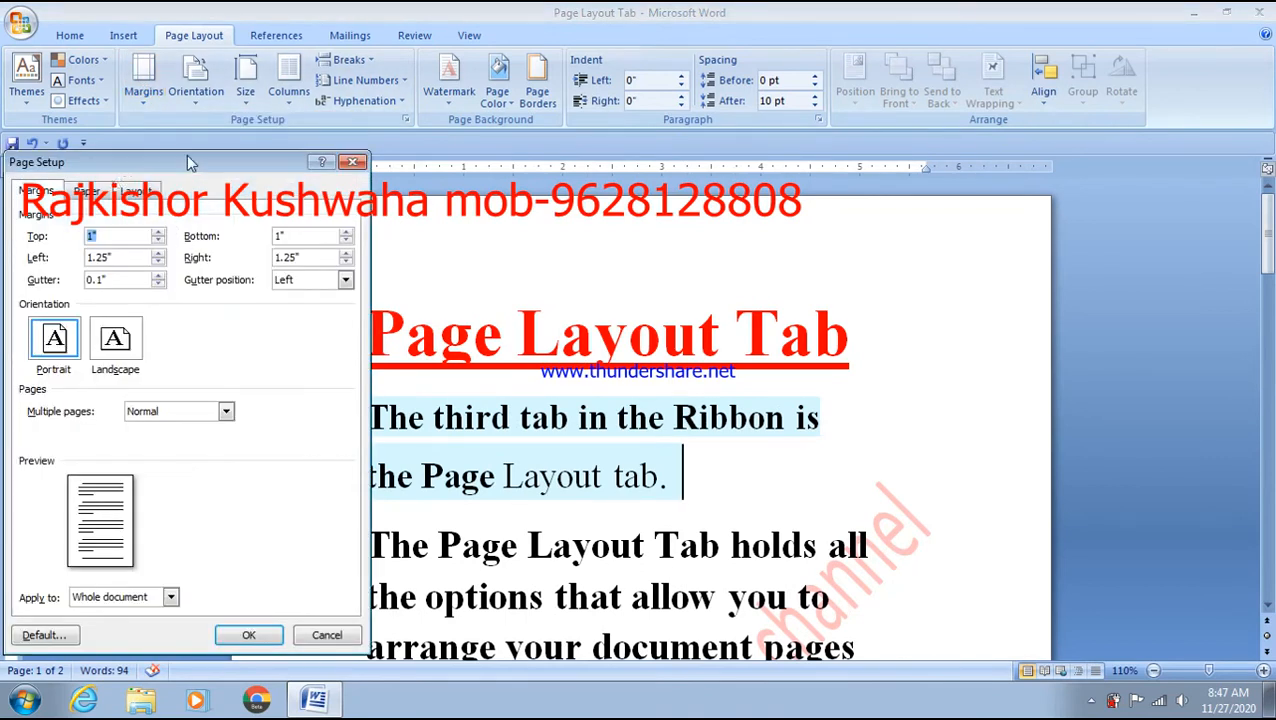
drag(175, 163, 308, 150)
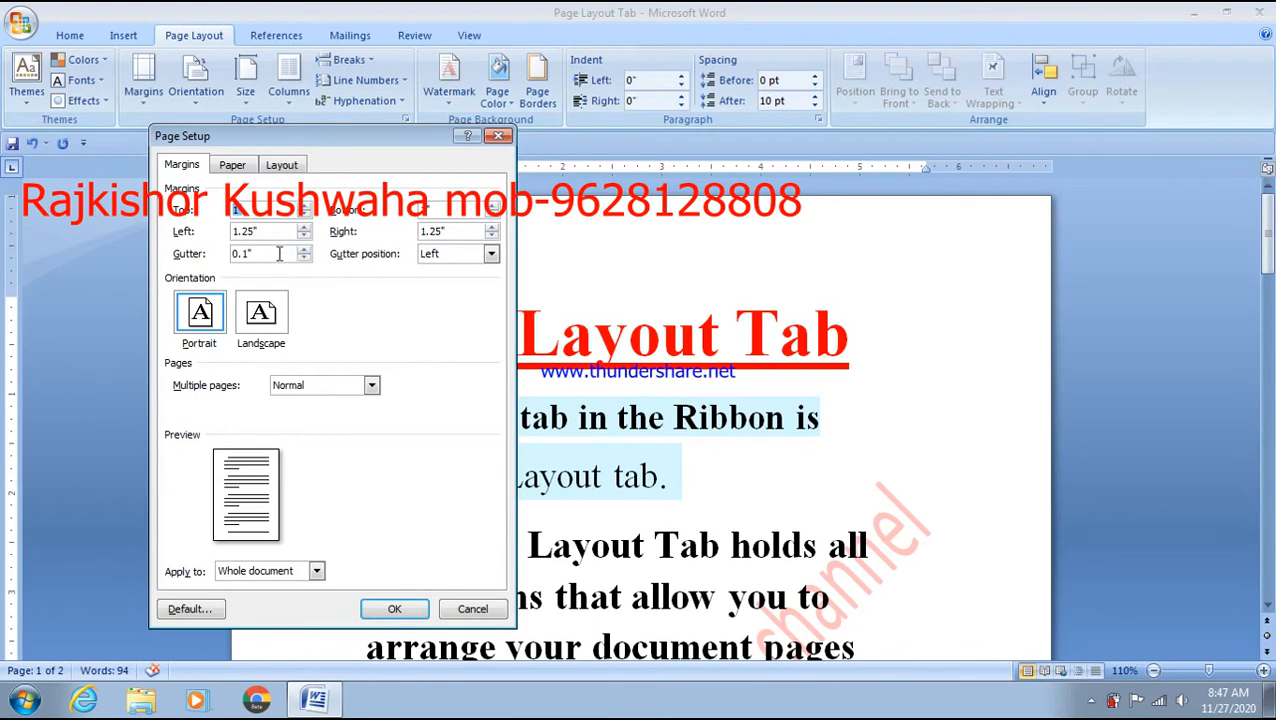
click(490, 254)
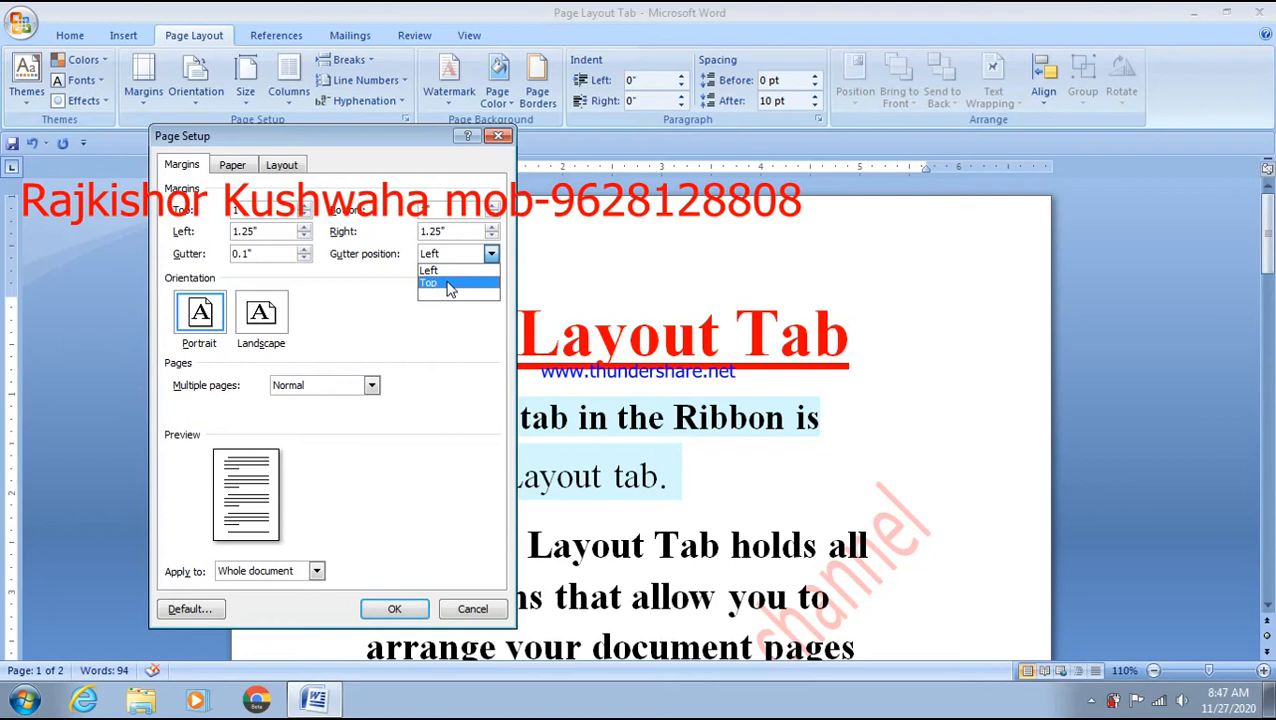
click(449, 285)
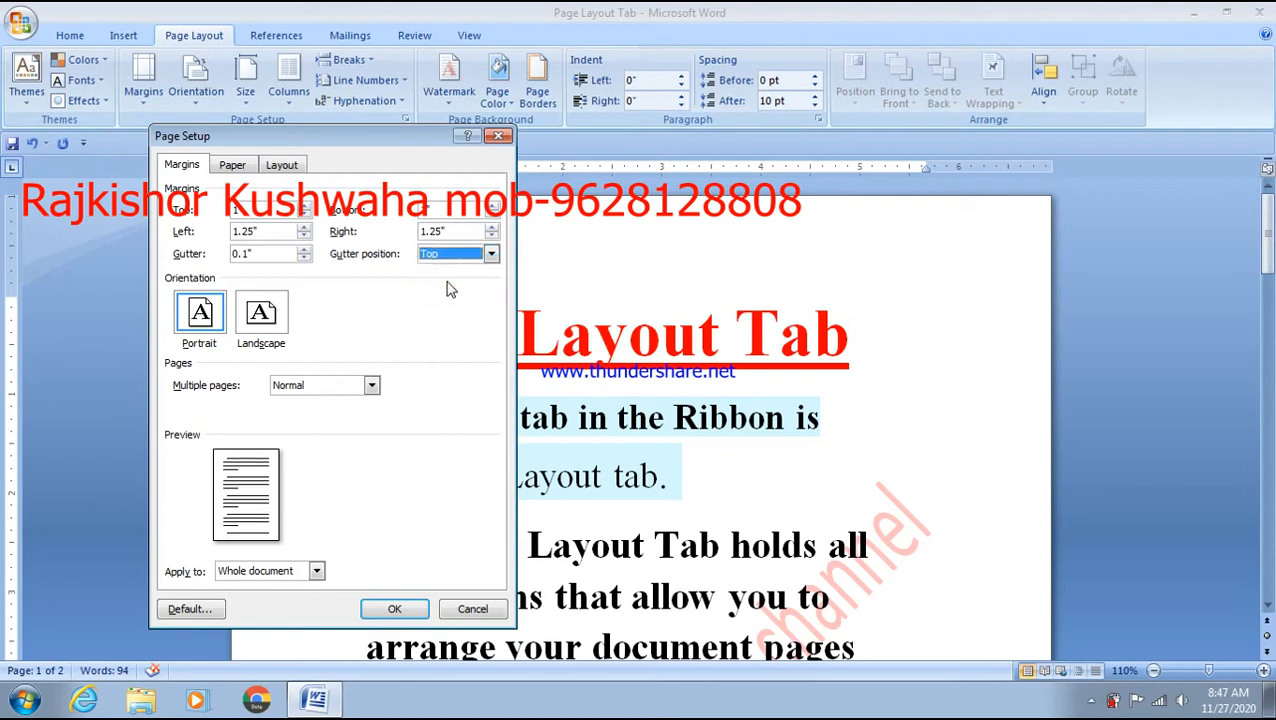
click(491, 254)
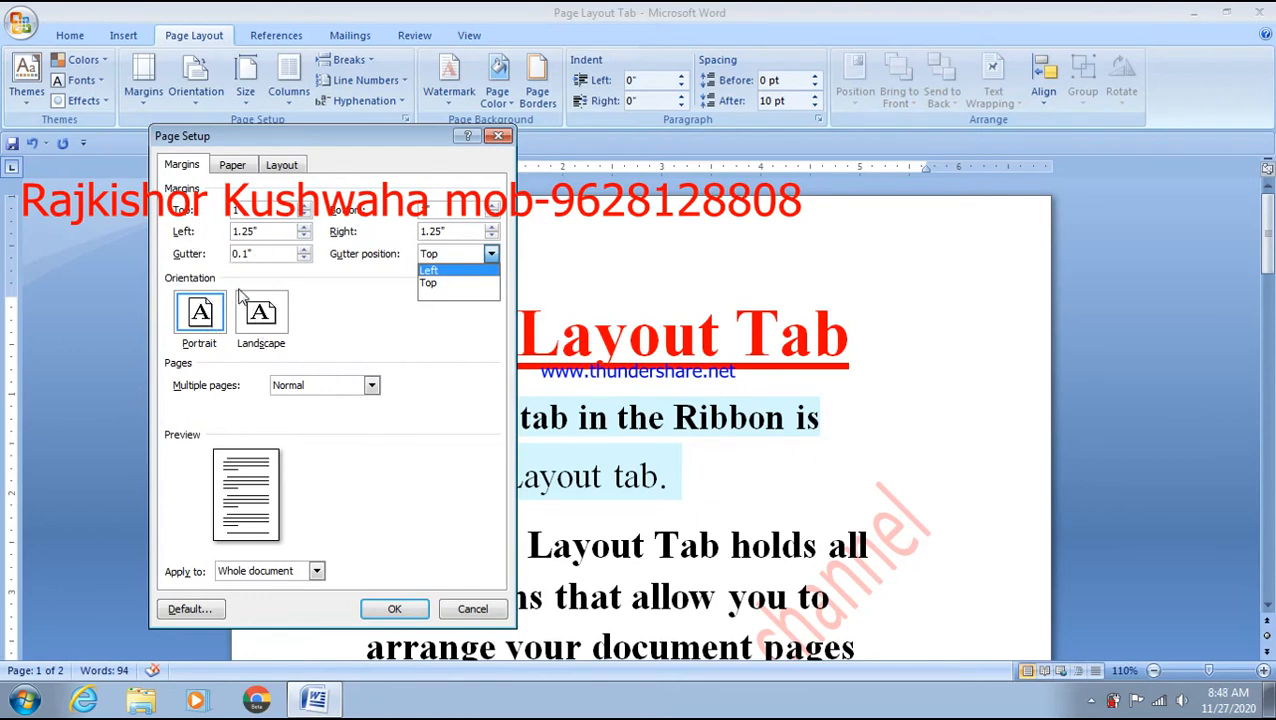
- Set the paper size to Custom size in Page Setup
click(248, 170)
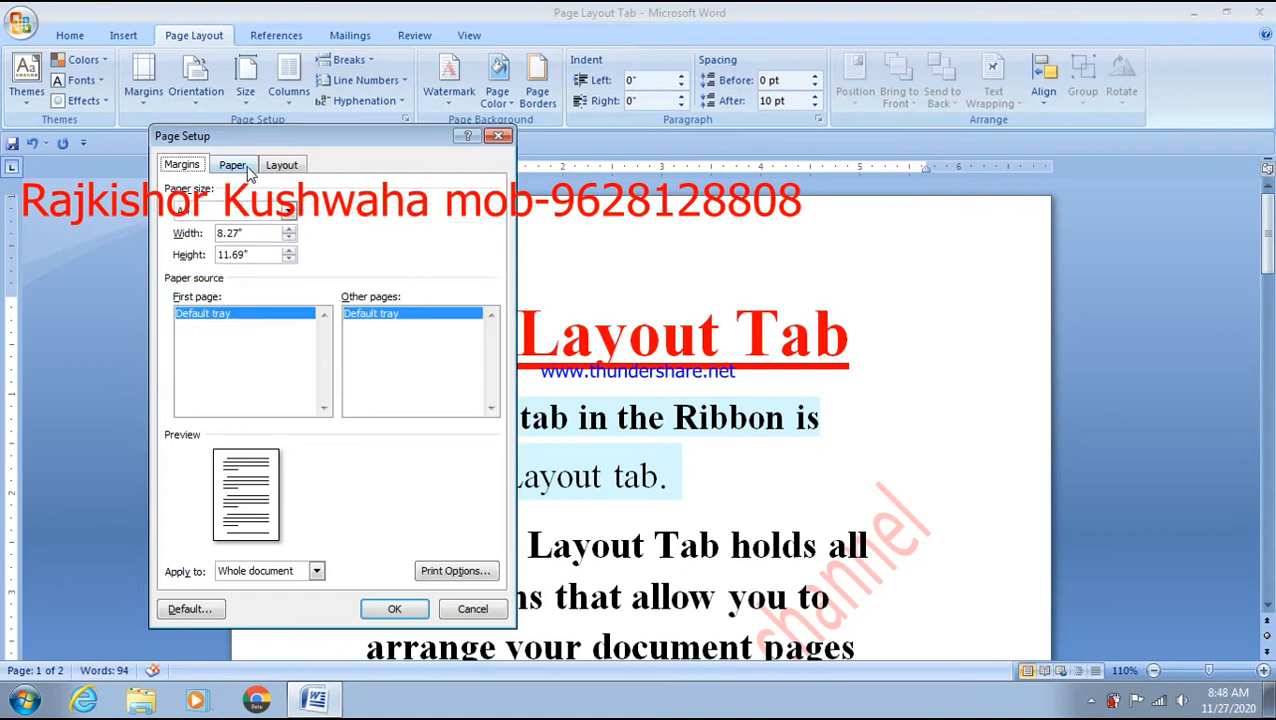
click(288, 210)
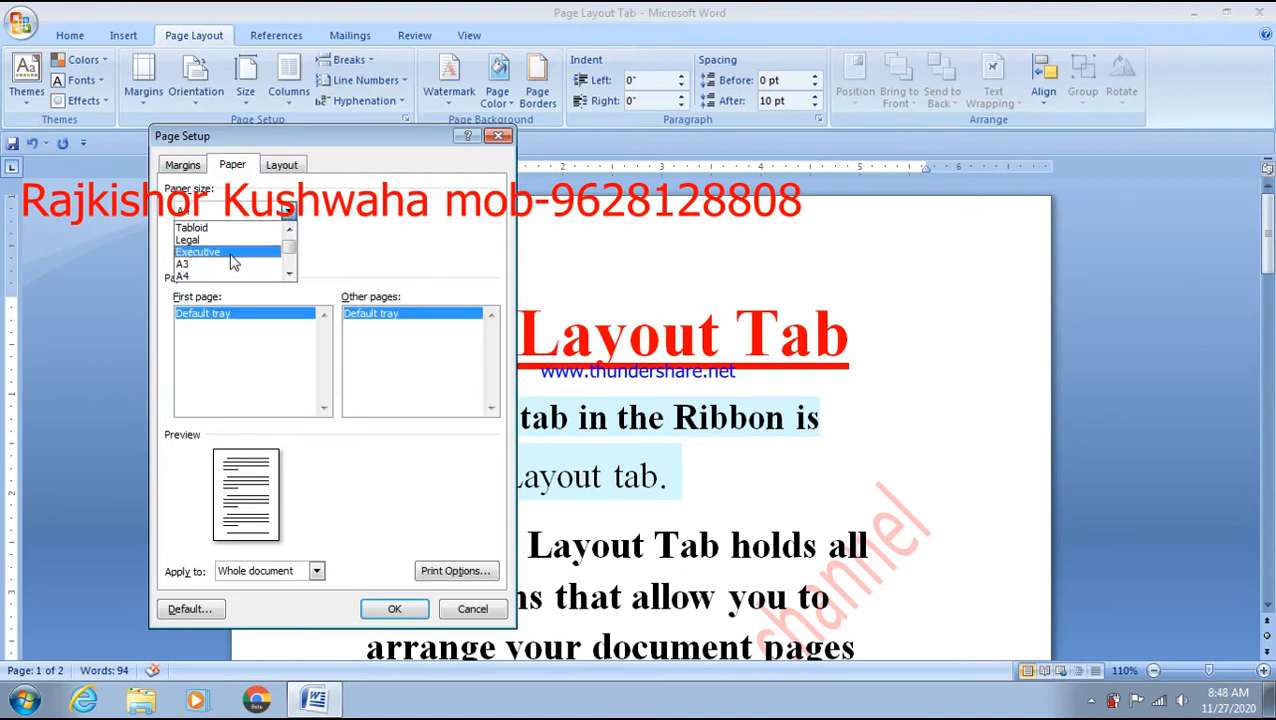
scroll(232, 262, down, 3)
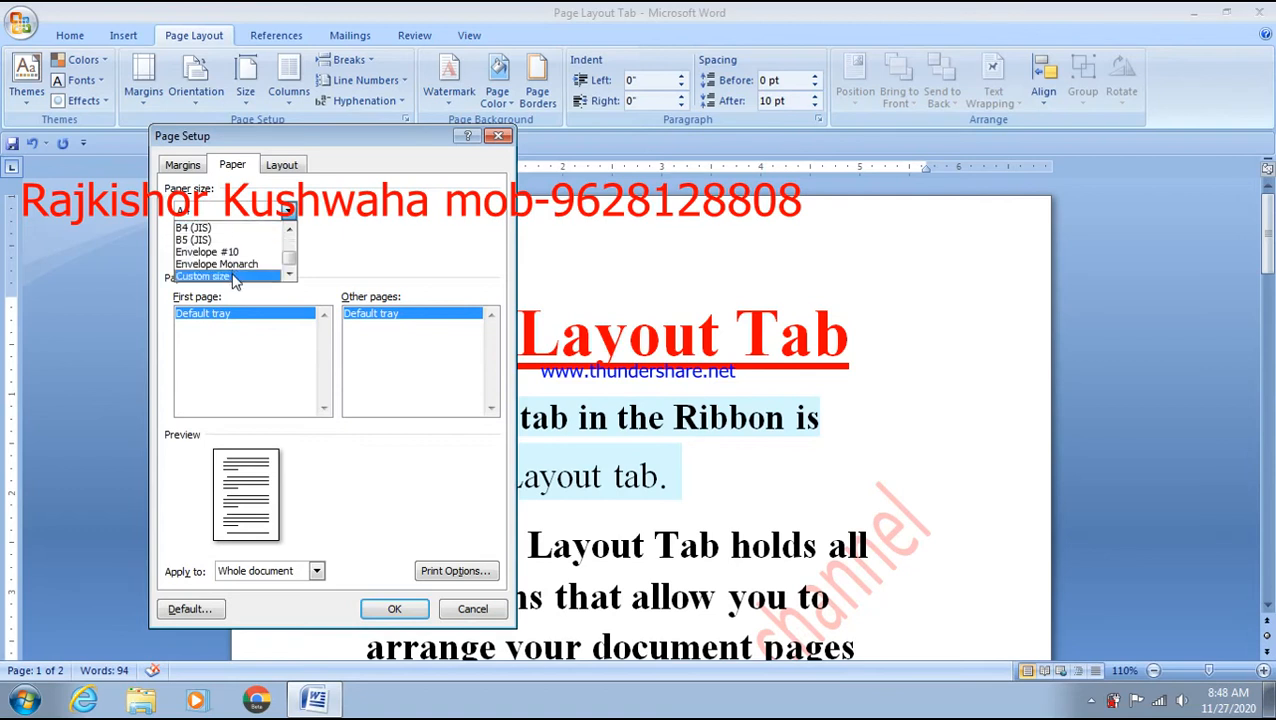
click(234, 277)
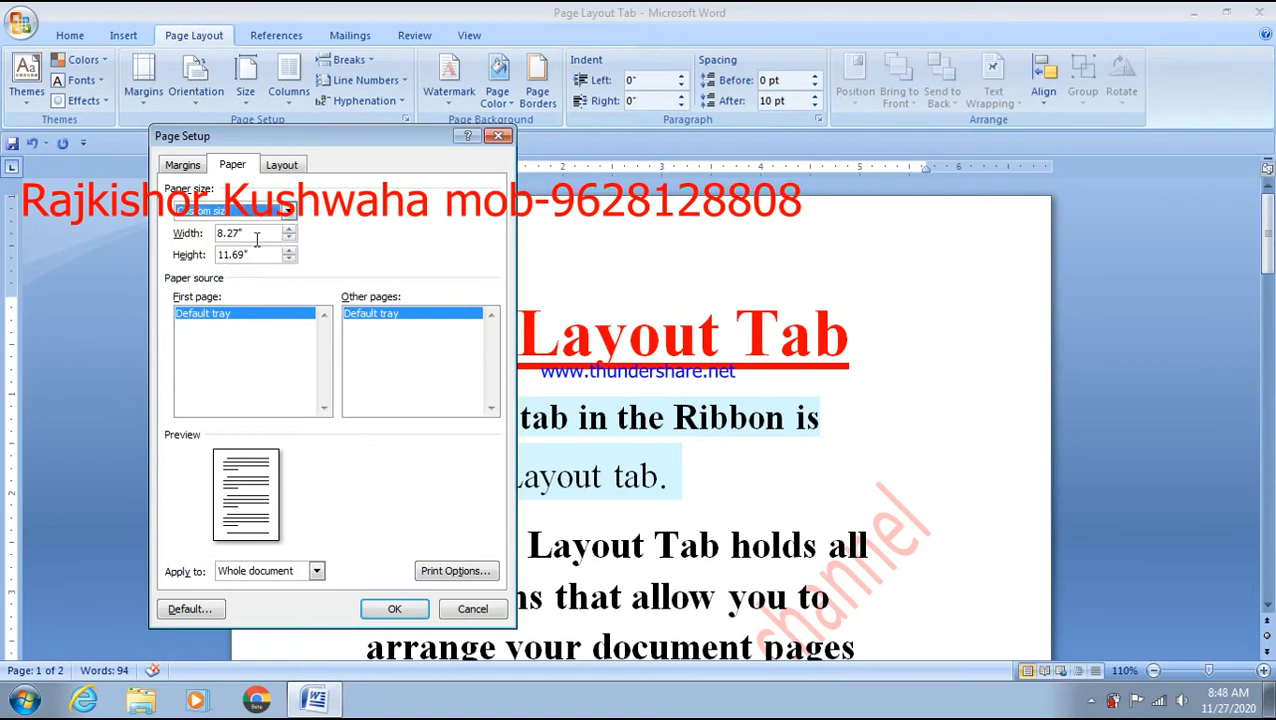
- Make sections start on an Even page and apply the page setup
click(282, 166)
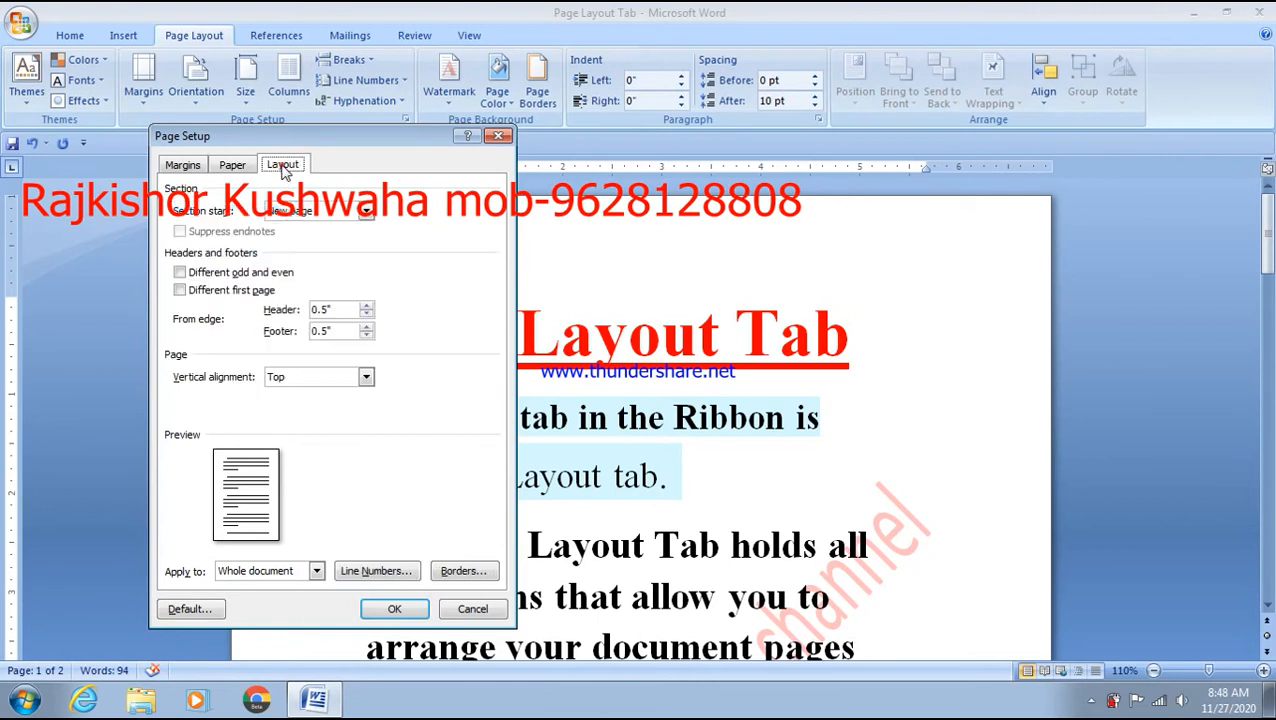
click(321, 211)
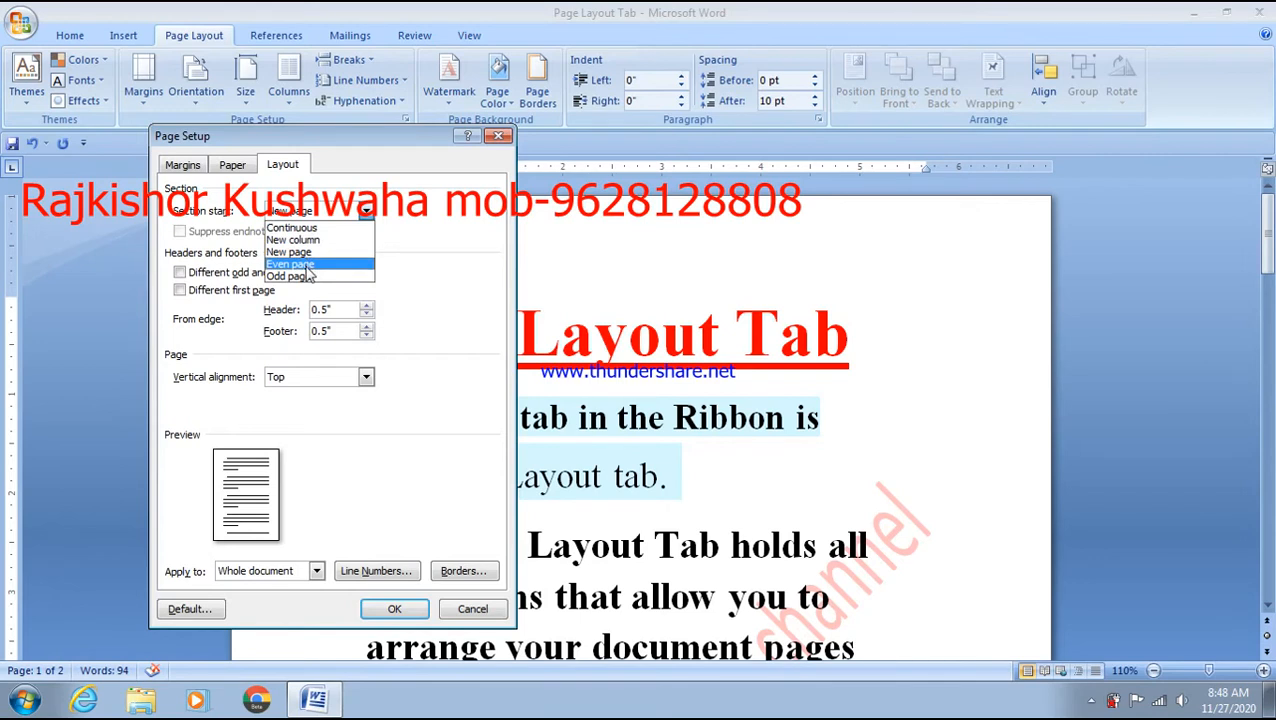
click(305, 266)
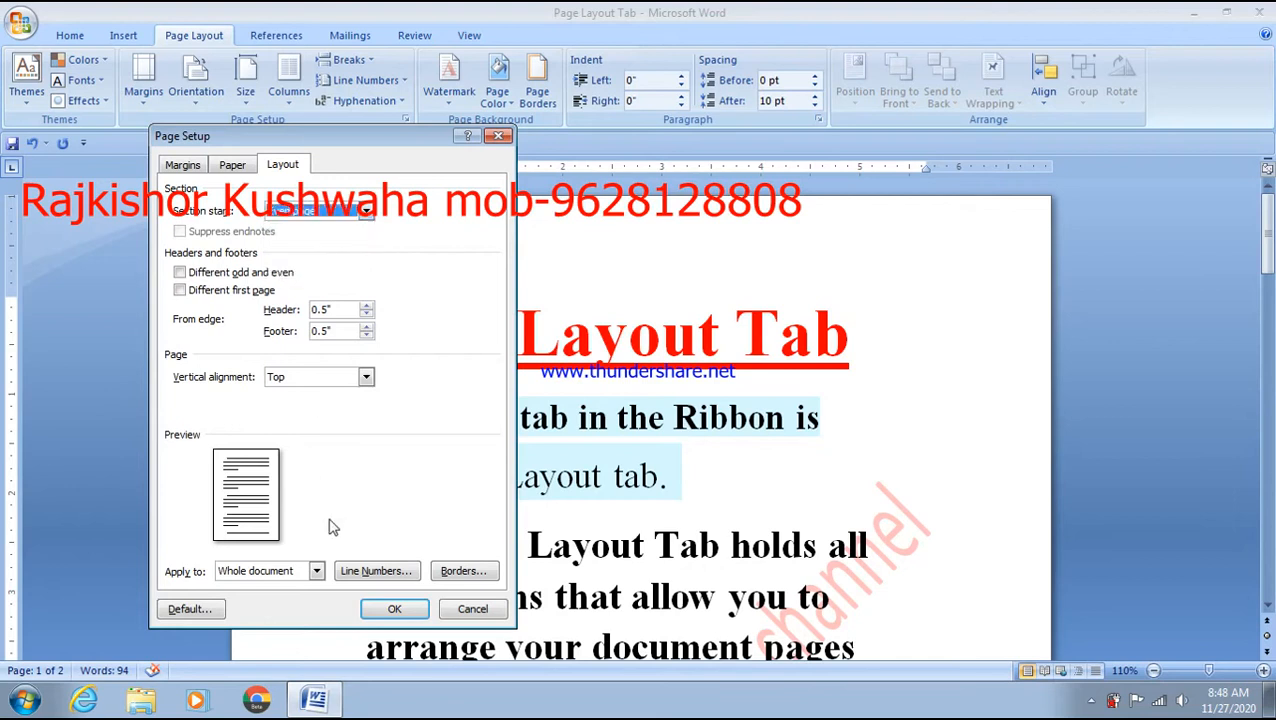
click(392, 609)
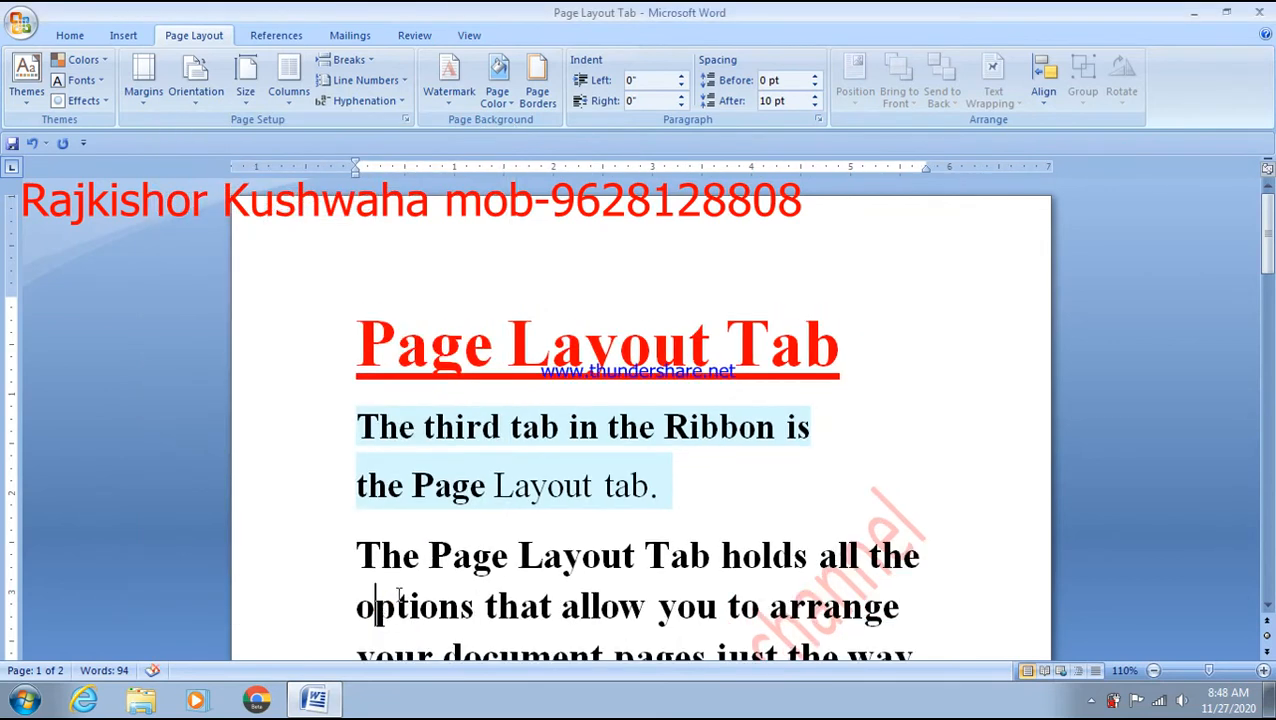
- Review the Page Layout Tab document, then create the new blank Document2 with Ctrl+N
scroll(441, 584, down, 5)
scroll(513, 641, down, 9)
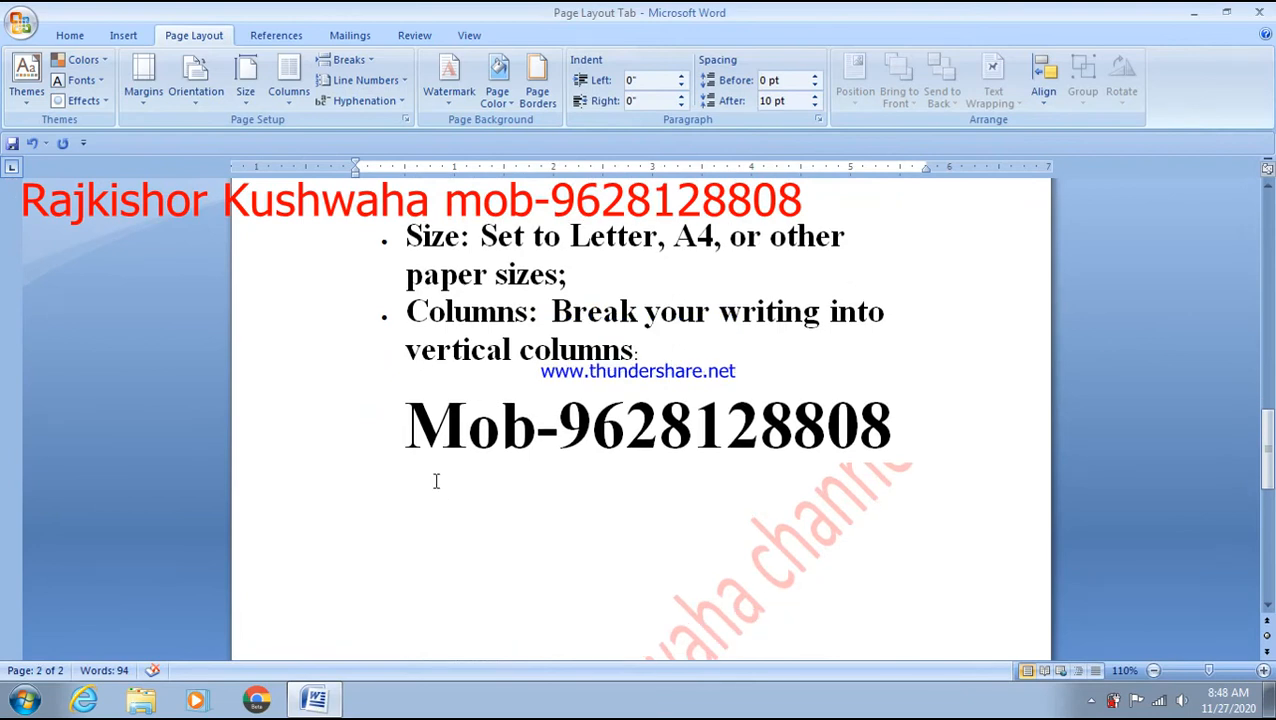
scroll(436, 478, up, 8)
scroll(436, 478, up, 6)
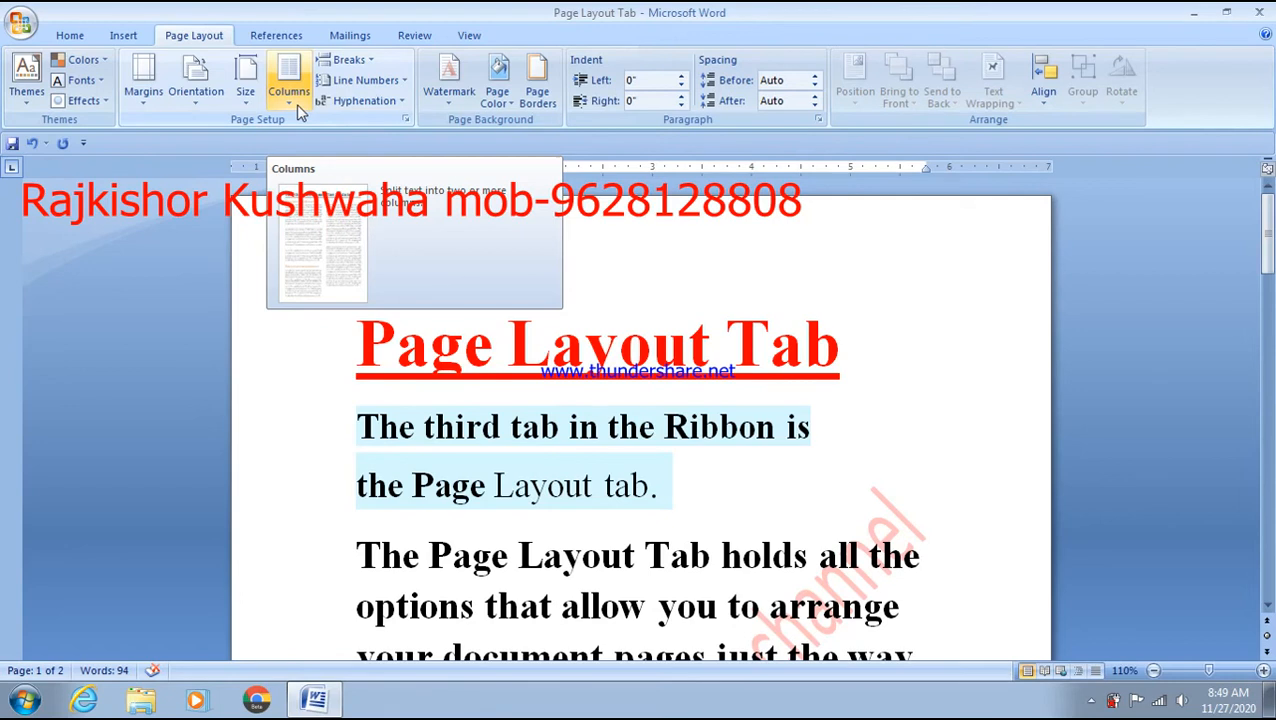
click(536, 466)
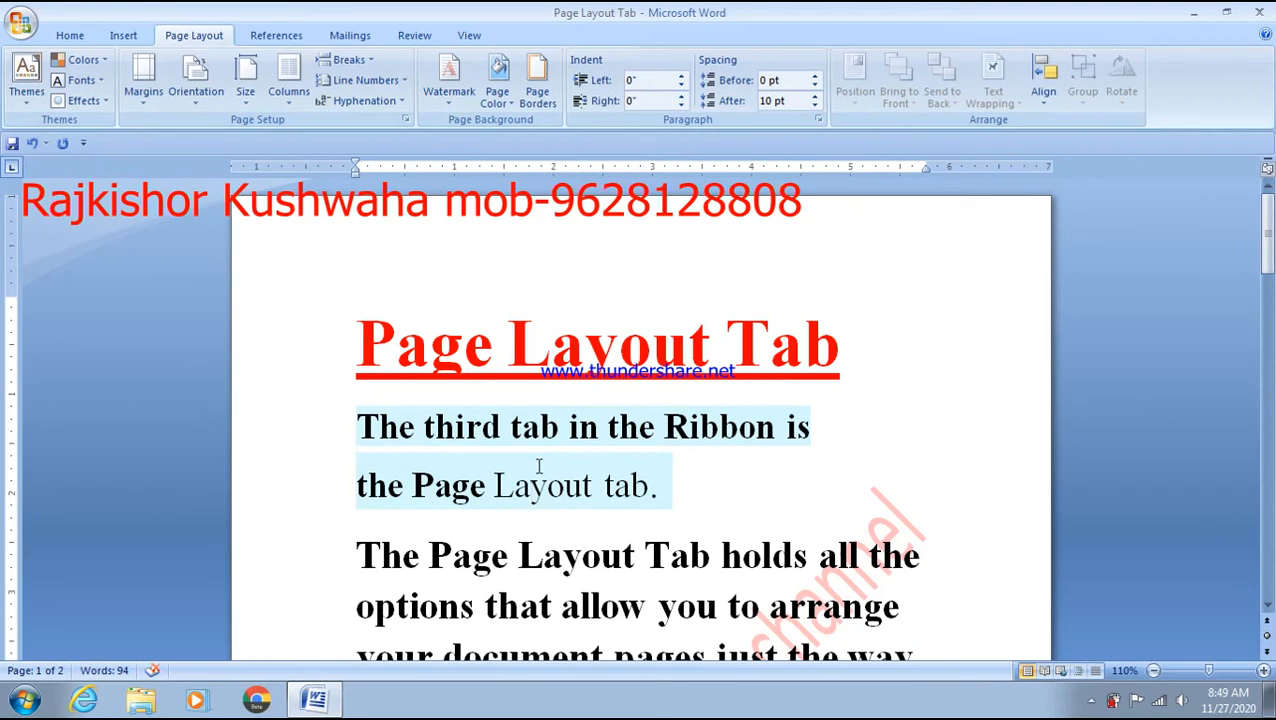
scroll(495, 550, down, 1)
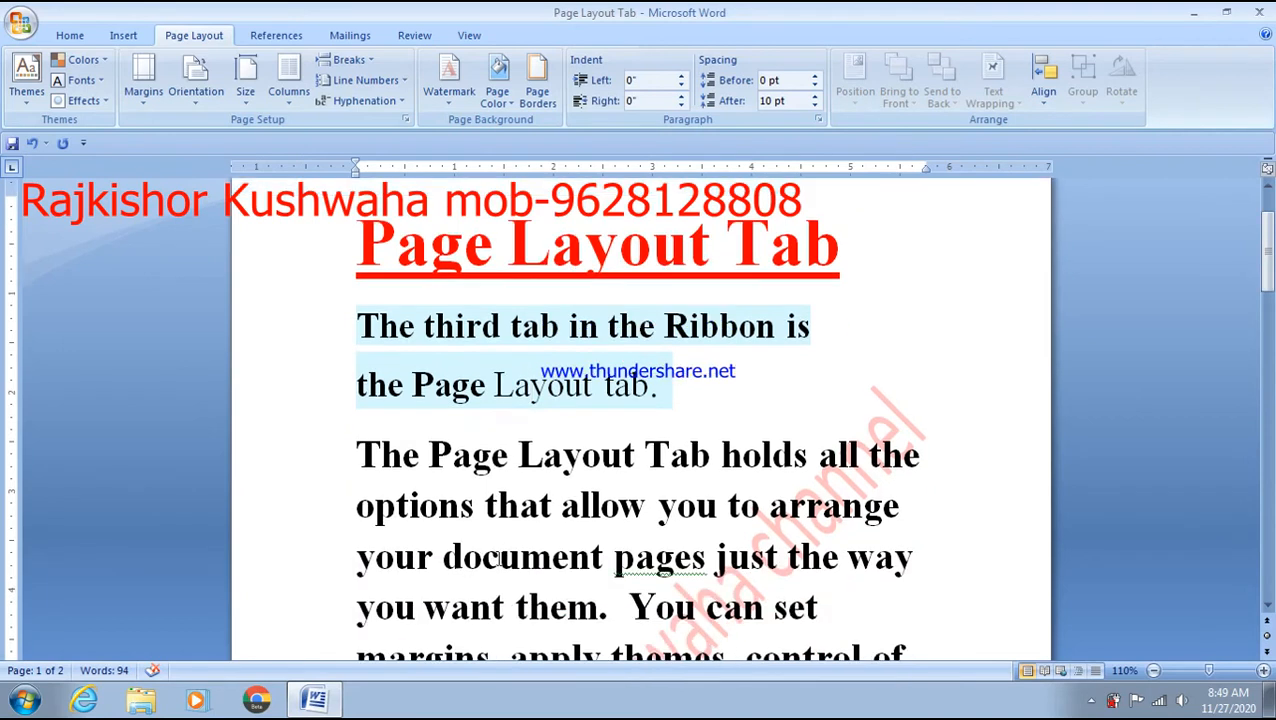
scroll(661, 468, up, 1)
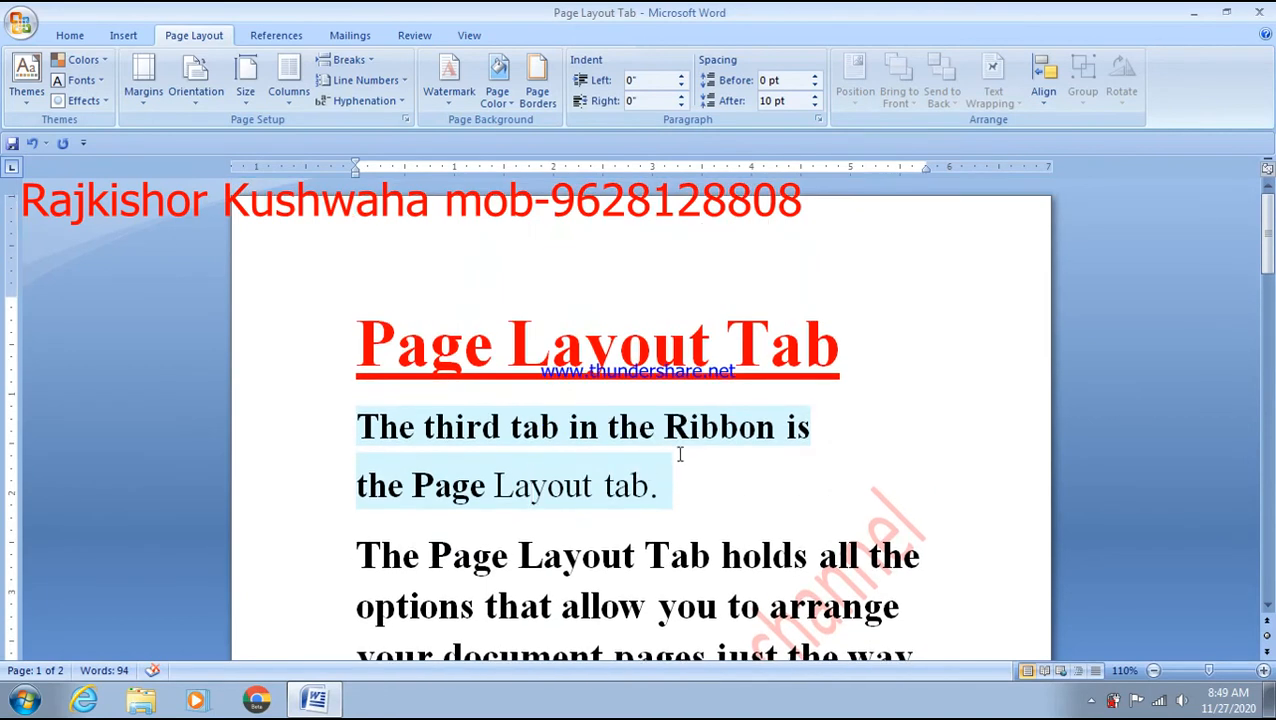
key(ctrl+n)
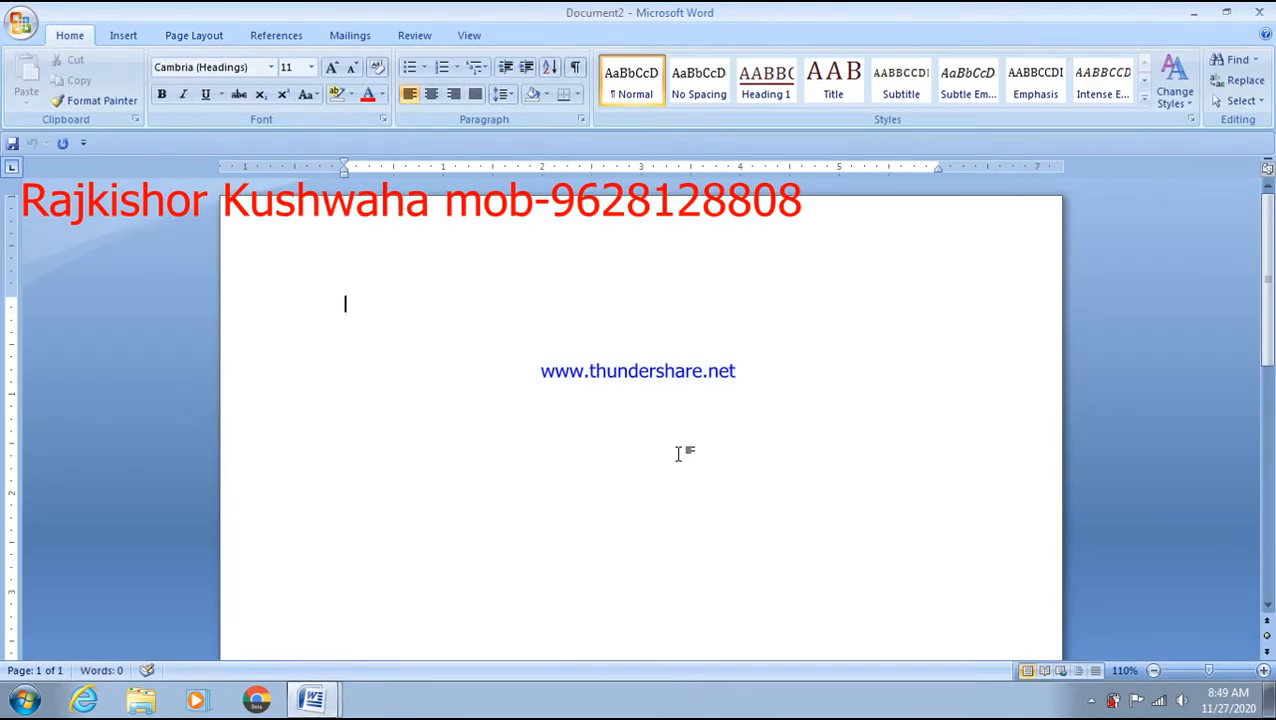
- Type a long paragraph of random test letters and enlarge all of it to 22 pt
text(gjfdkogjkfjgkhjfgkl)
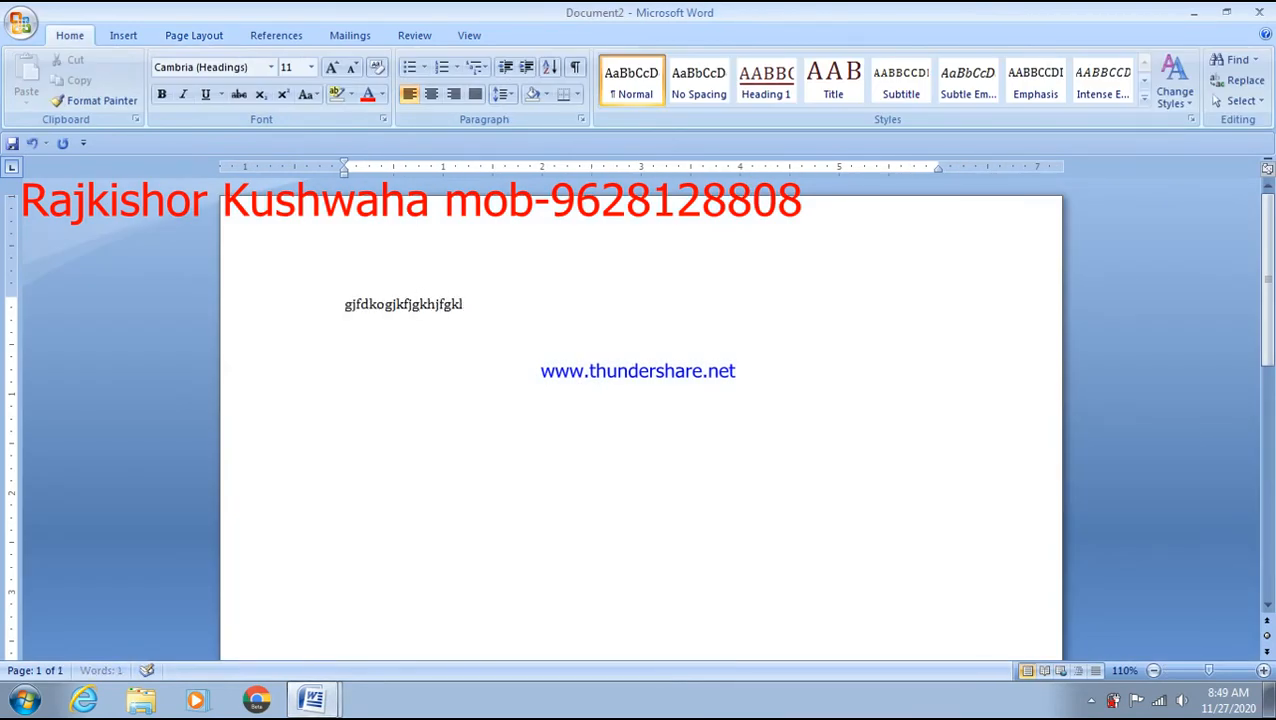
text(jhkllllllllllllllllllllllllllllllllllllllllllllllllll)
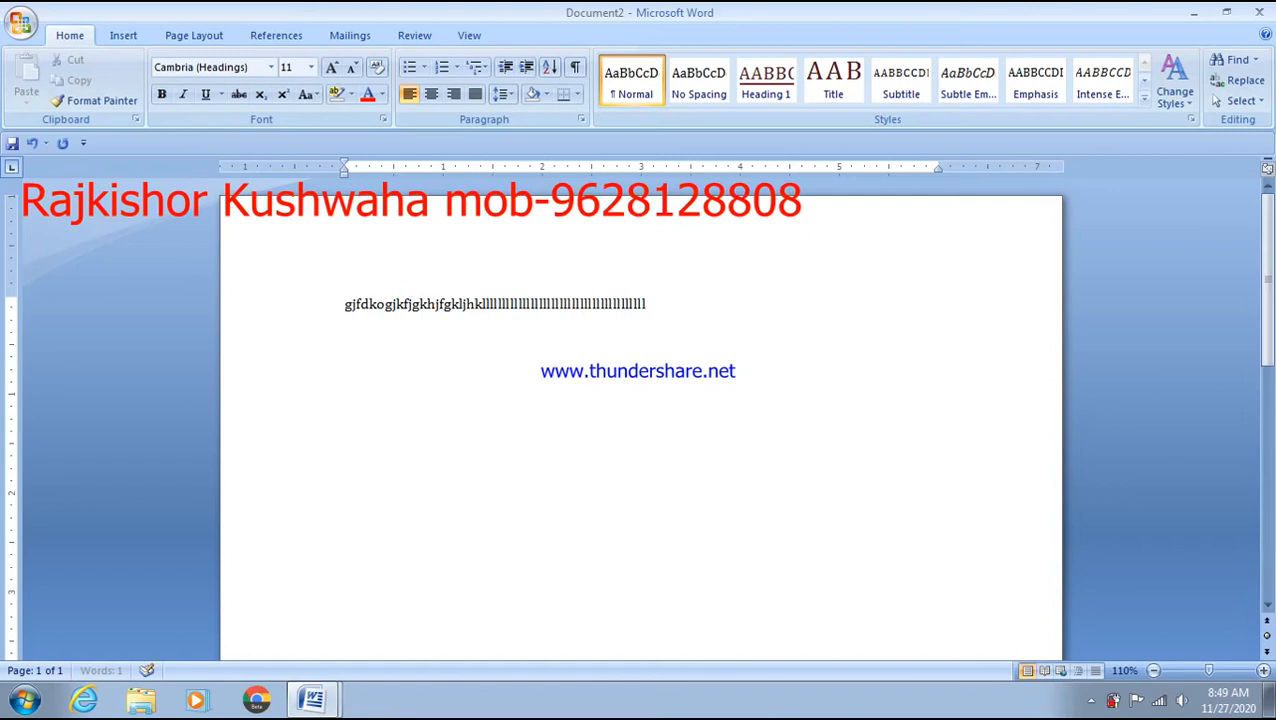
text(lllllllllllllllllllllllllllllllllllllllllllllllllllllllllllllllllllllllll)
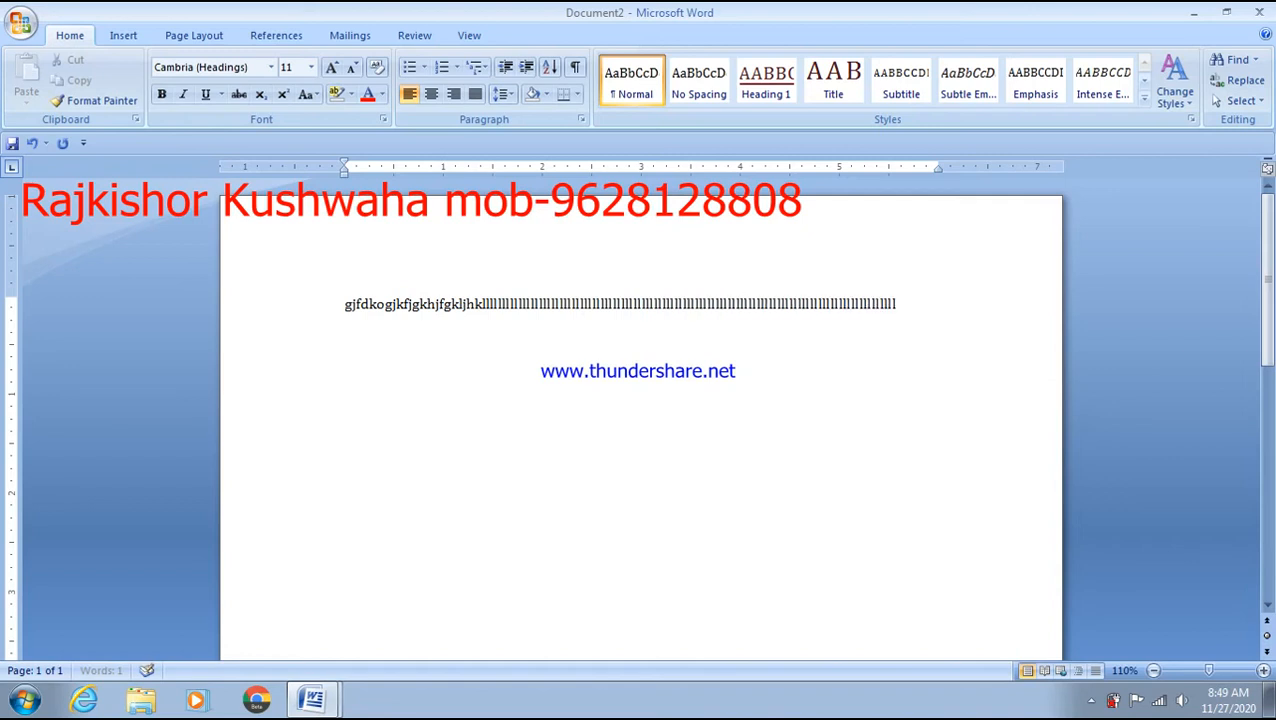
text(llllllllllllllllllllllllll)
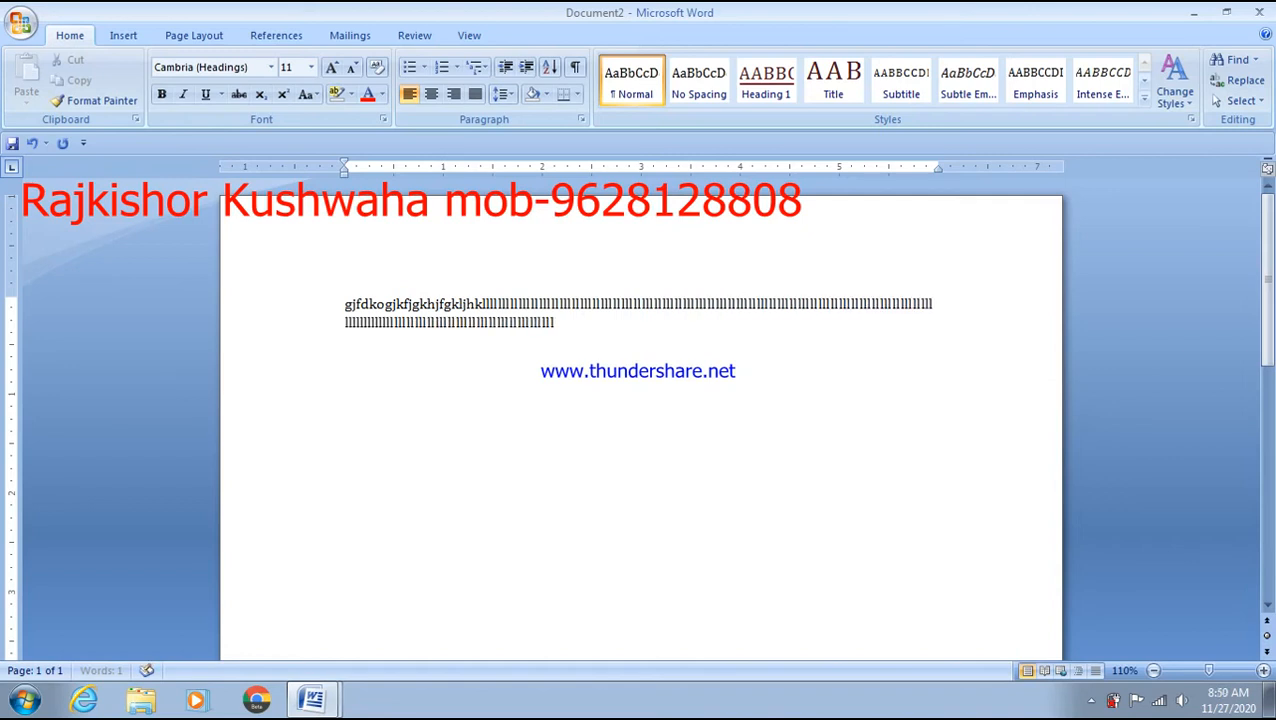
text(fgfgklfdjgkhfjdhfdjkohjko)
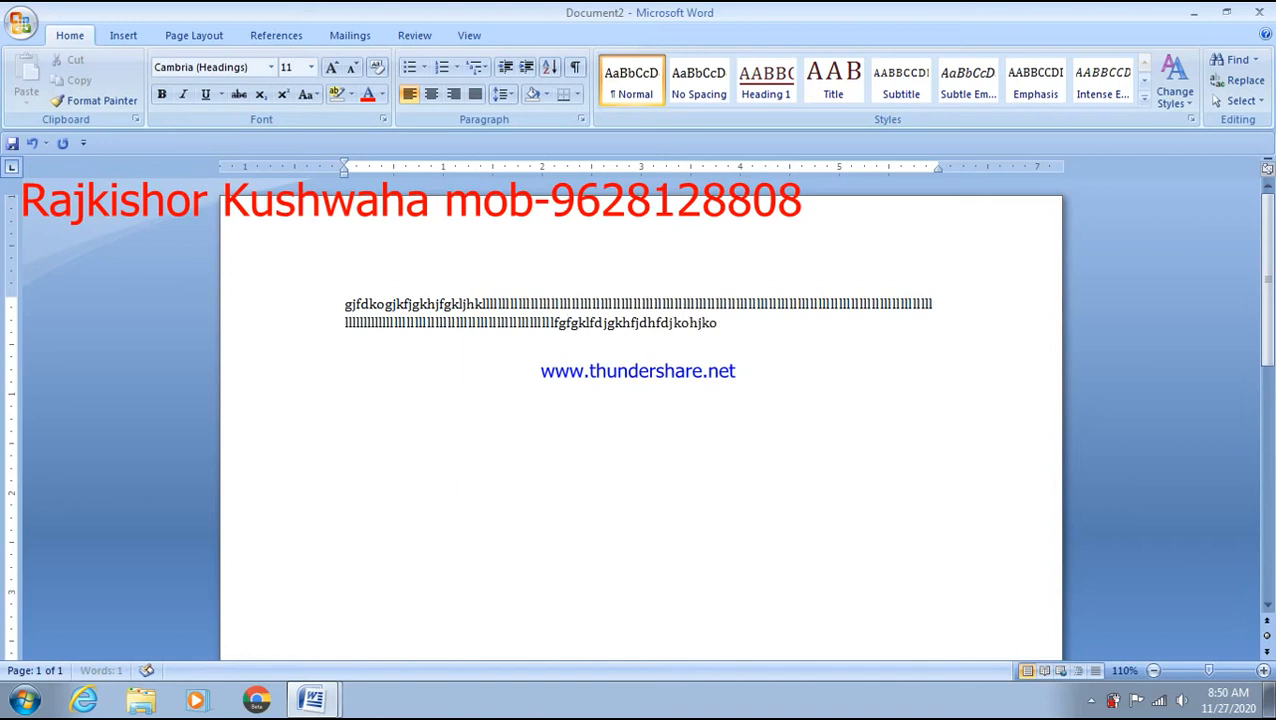
text(gkofdjkojfgkojhkfghkfgklhjkfgjhkfg)
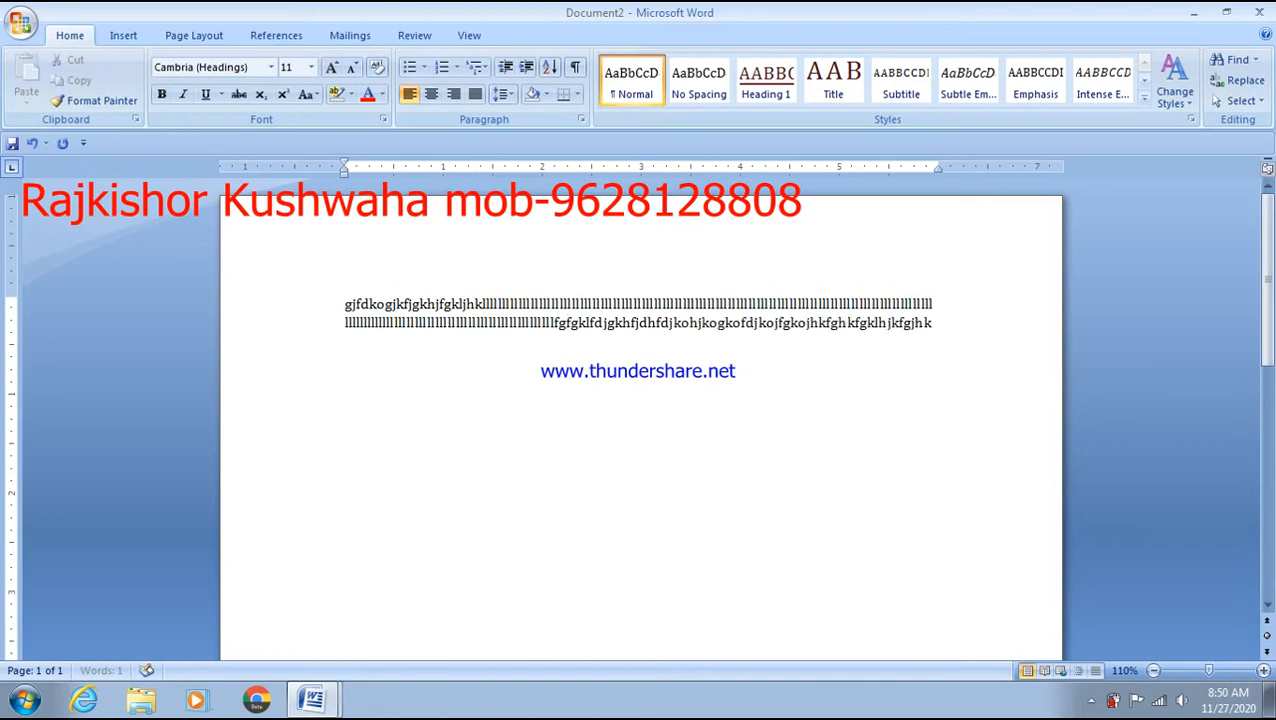
key(BackSpace)
key(BackSpace)
key(ctrl+a)
key(ctrl+shift+period)
key(ctrl+shift+period)
key(ctrl+shift+period)
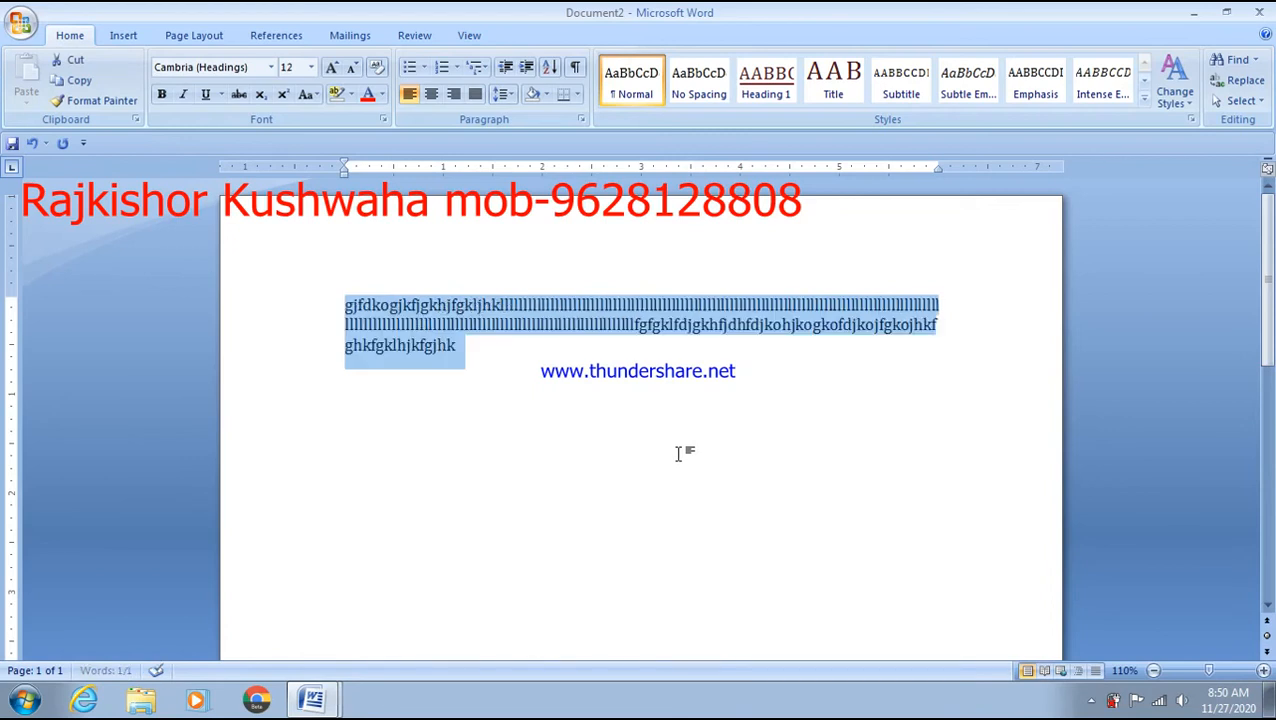
key(ctrl+shift+period)
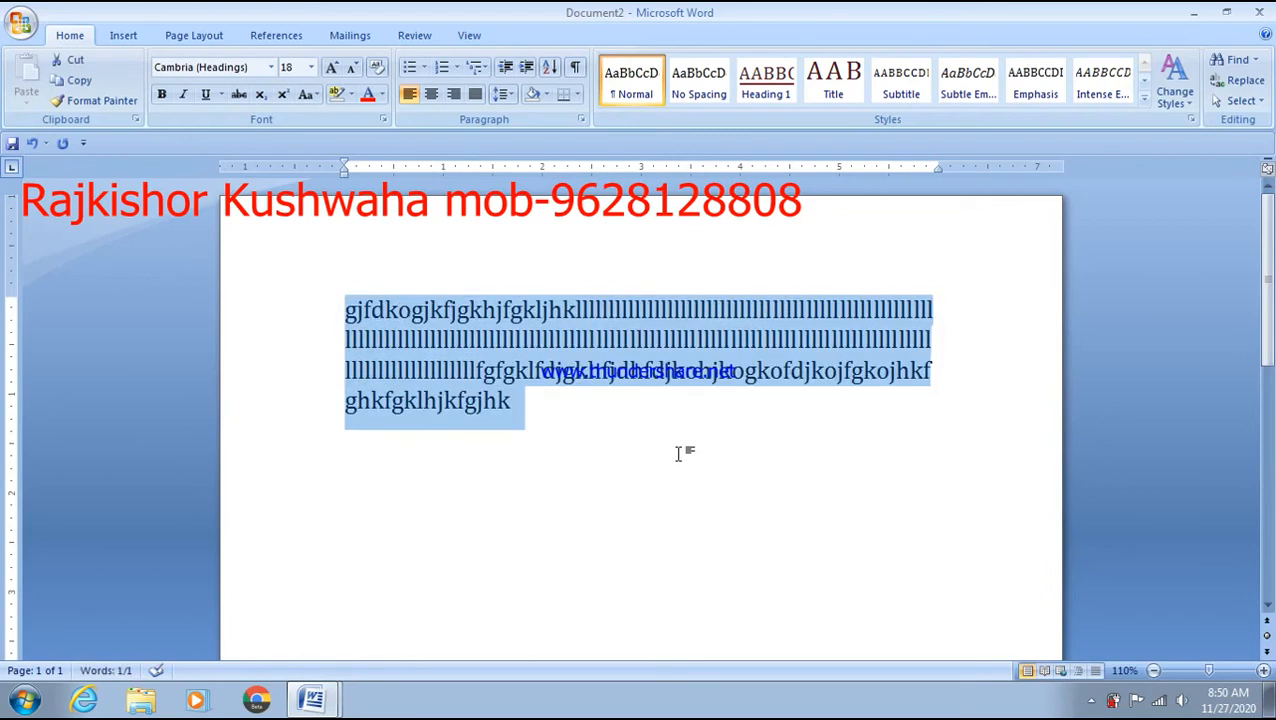
key(ctrl+shift+period)
key(ctrl+shift+period)
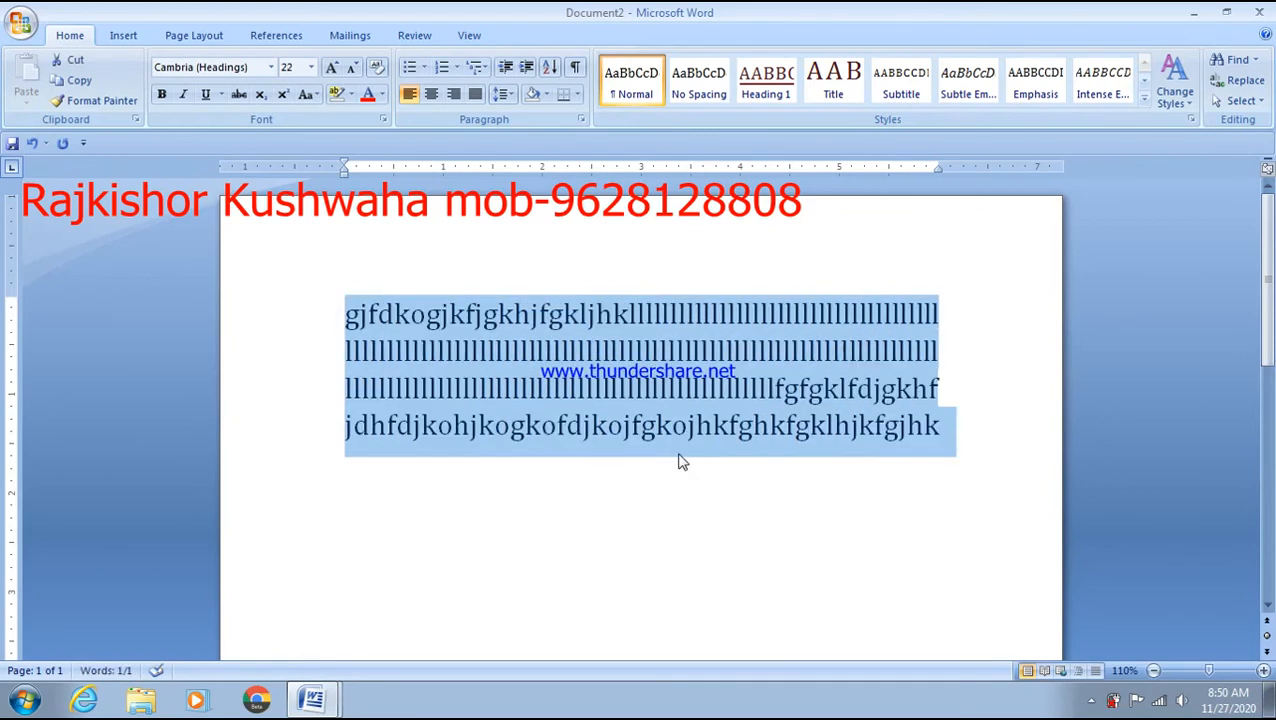
- Move the paragraph's last line into the third line
click(846, 432)
drag(866, 430, 338, 425)
key(ctrl+c)
drag(440, 428, 850, 390)
- Paste copied test text over three runs of l's on lines 1, 2 and 3
drag(940, 350, 294, 358)
key(ctrl+v)
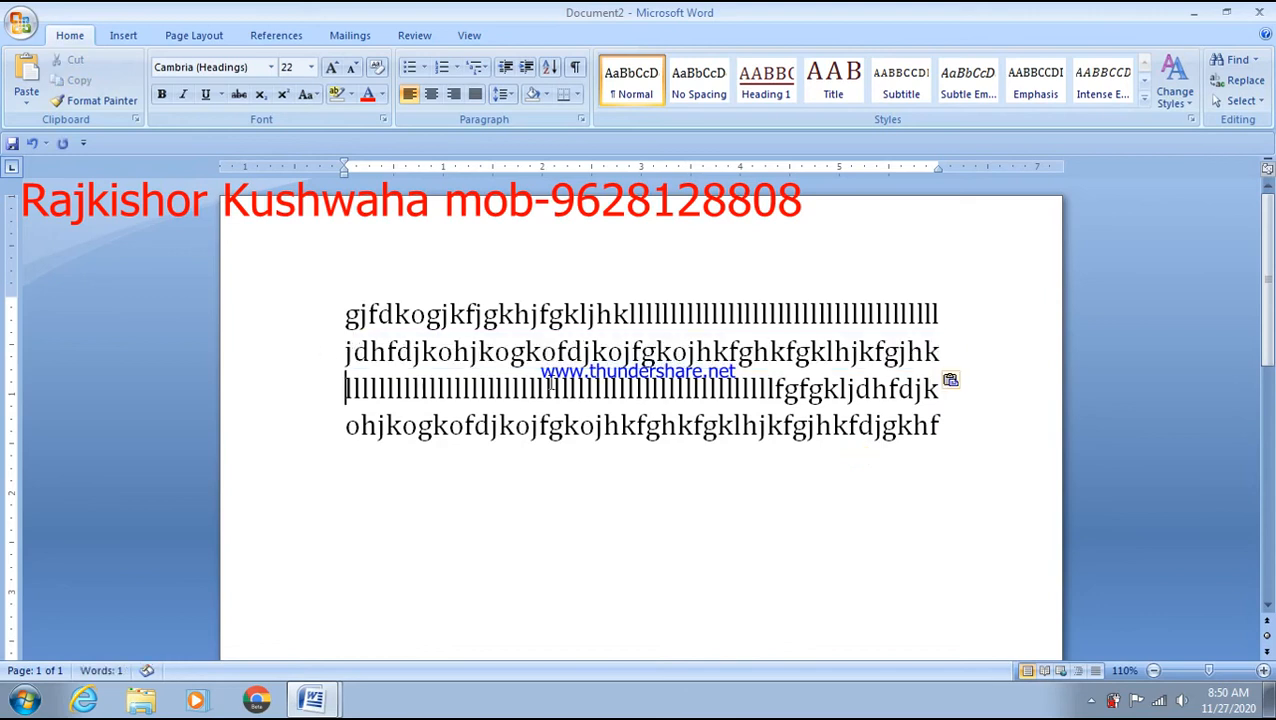
drag(952, 314, 627, 315)
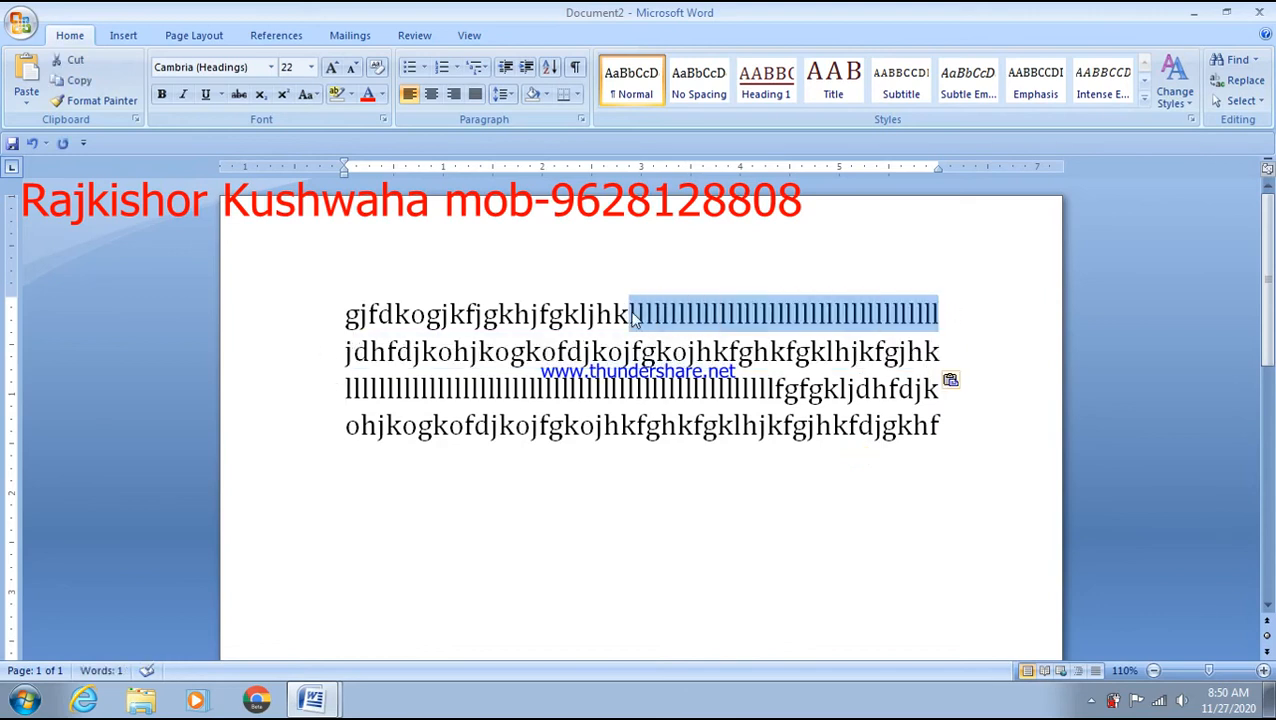
key(ctrl+v)
drag(934, 388, 645, 390)
key(ctrl+v)
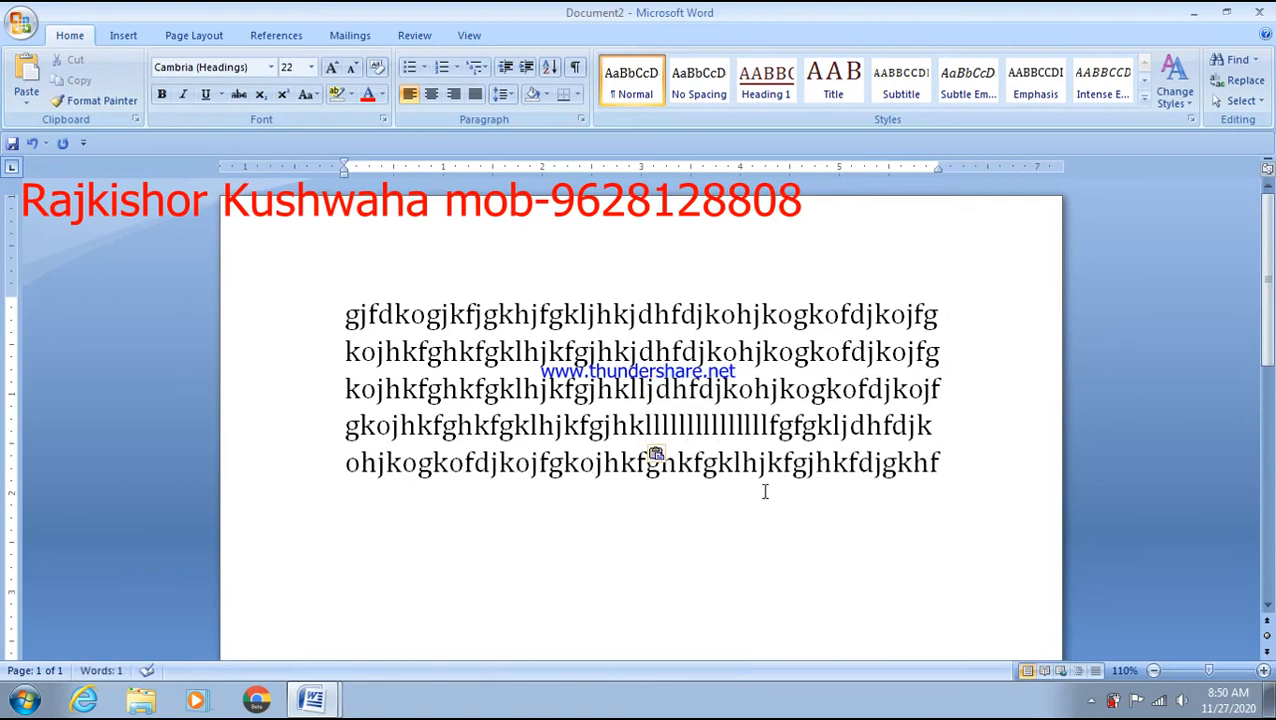
- Move a block of text ahead of the paragraph's leading g
drag(935, 467, 345, 315)
click(345, 315)
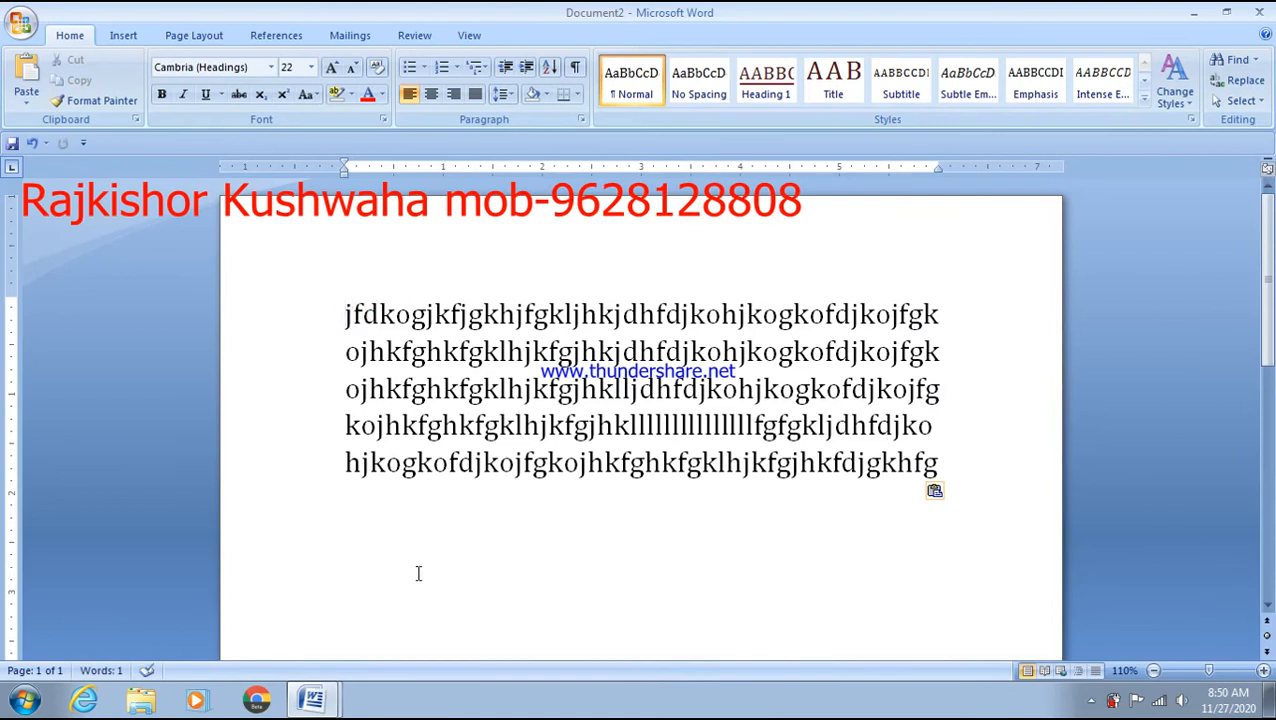
click(508, 351)
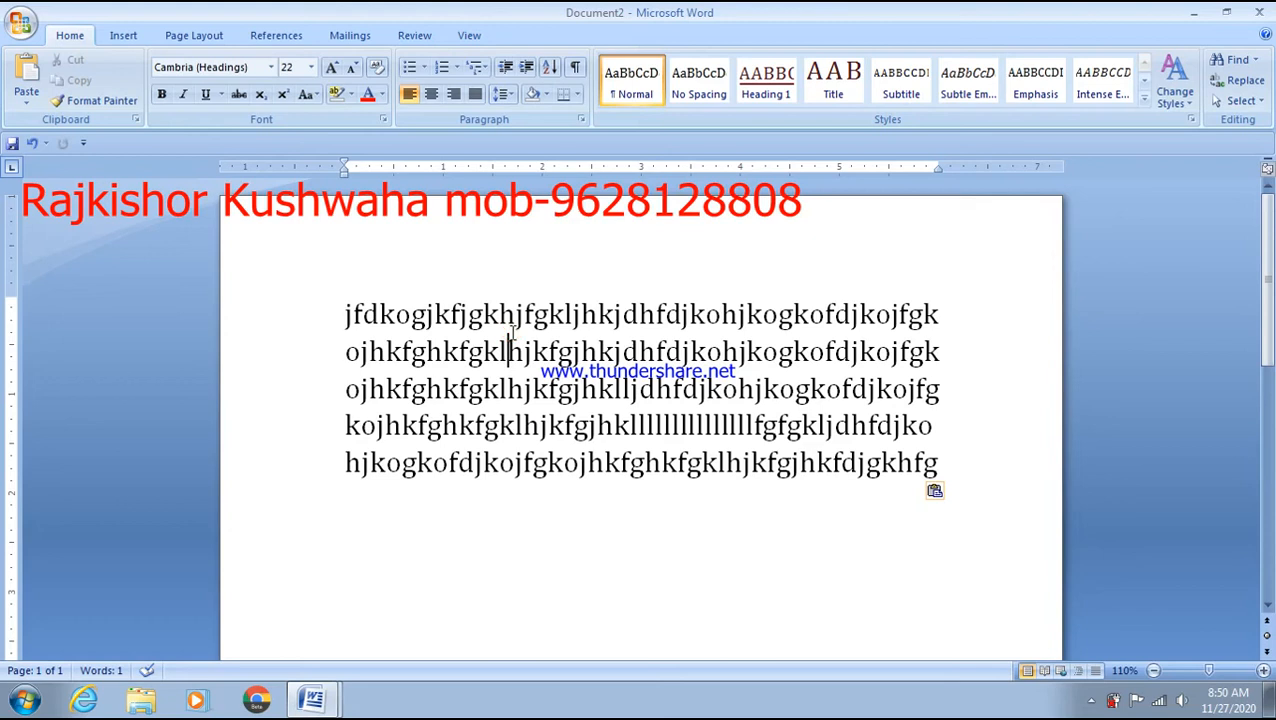
- Lay Document2's 22 pt text out in three columns from the Page Layout Columns list
click(185, 36)
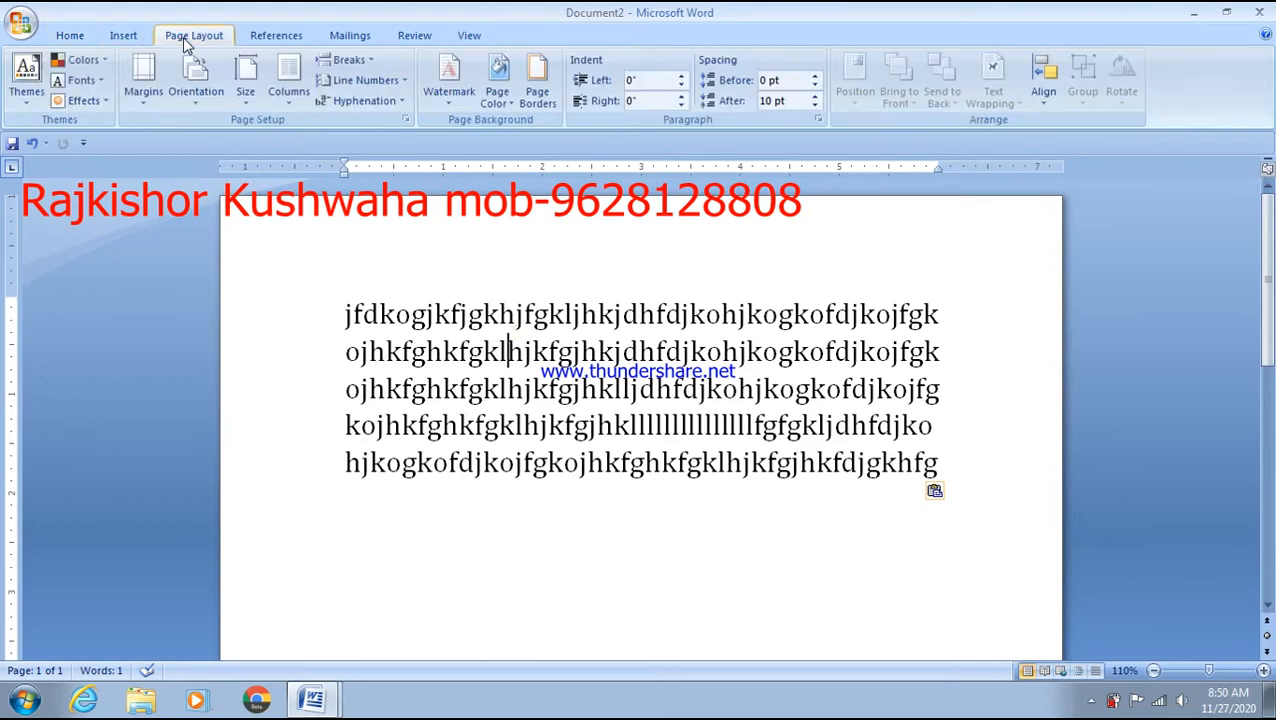
click(297, 116)
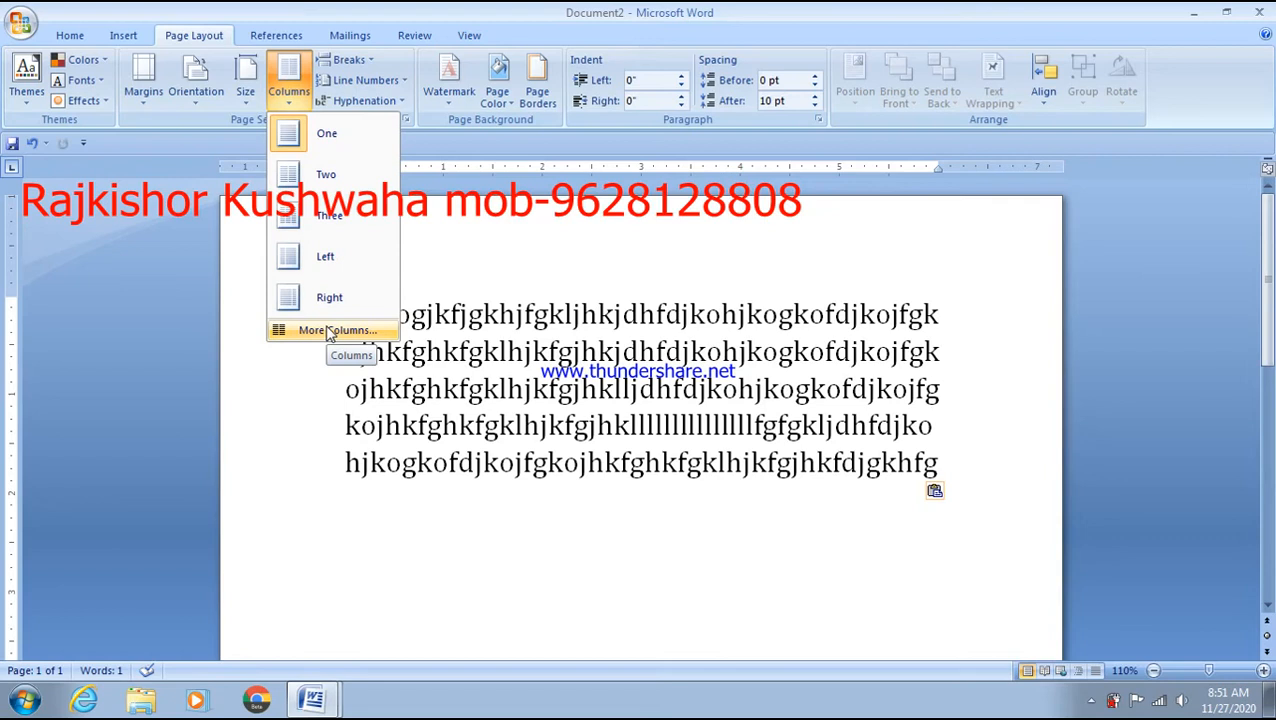
click(331, 230)
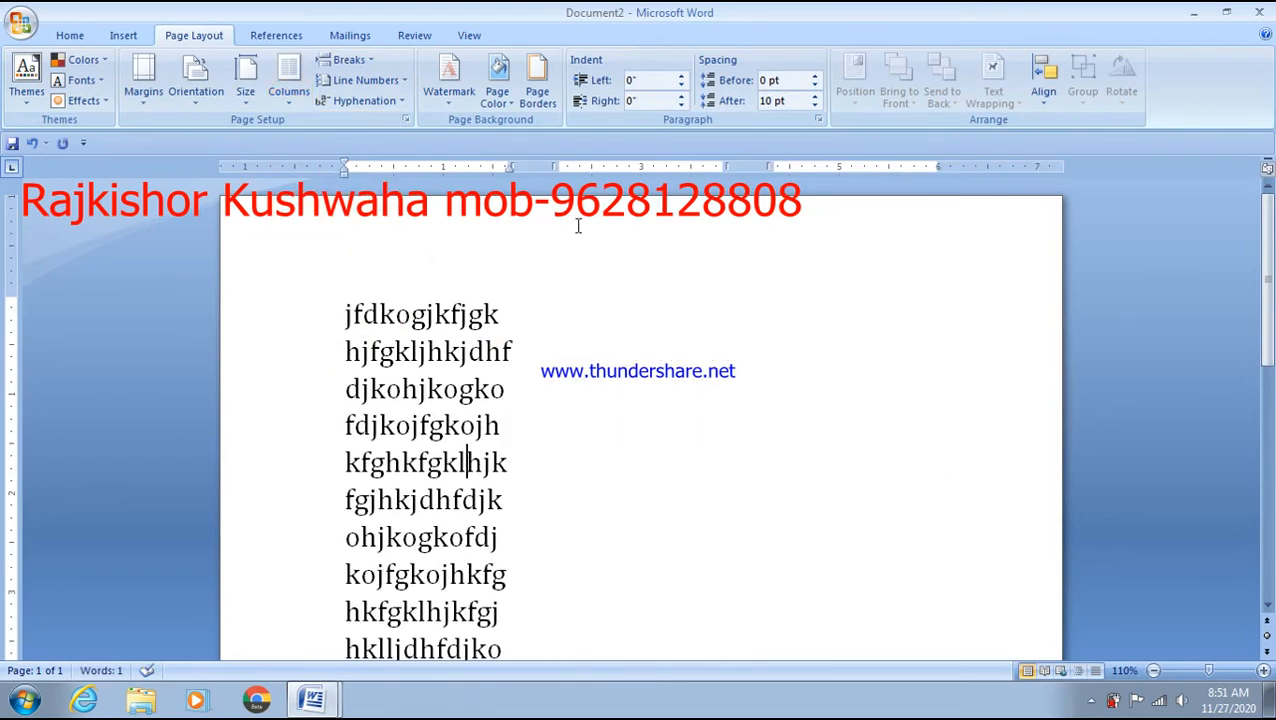
- Type more random letters at the end and paste four copies so the columns reach page 2
scroll(555, 336, down, 5)
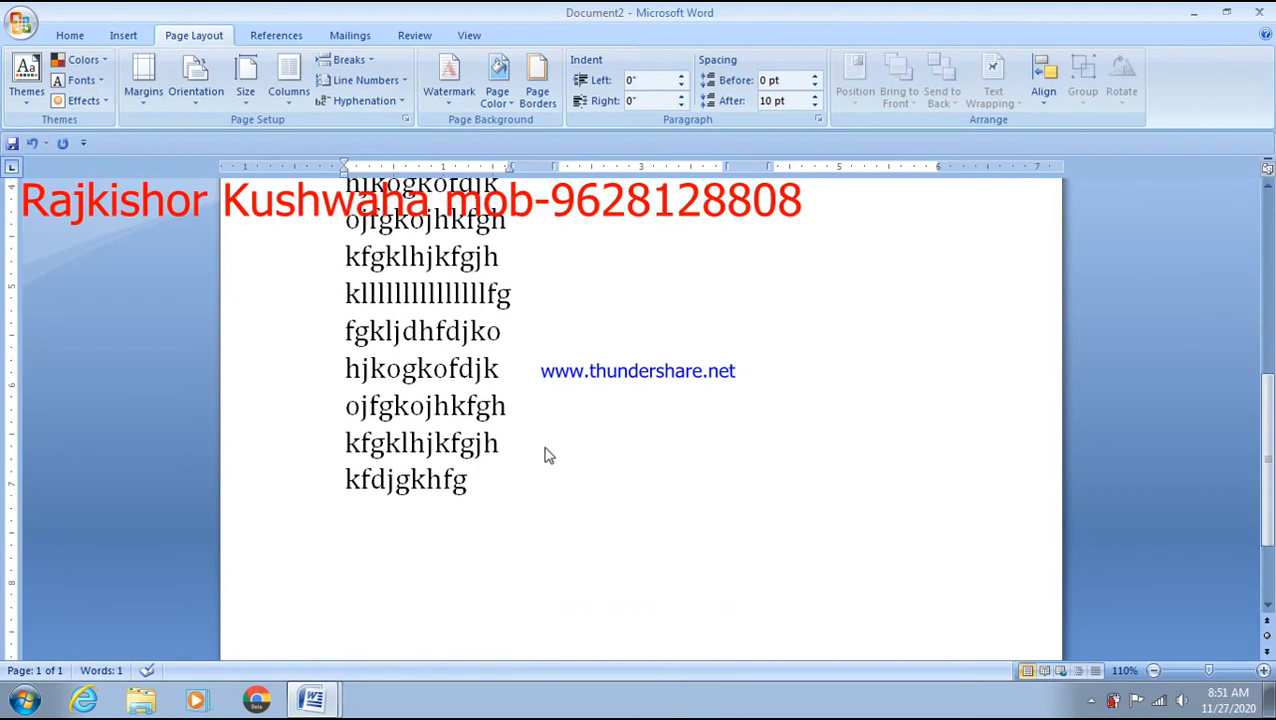
click(482, 497)
text(uyt;uykplytkpul)
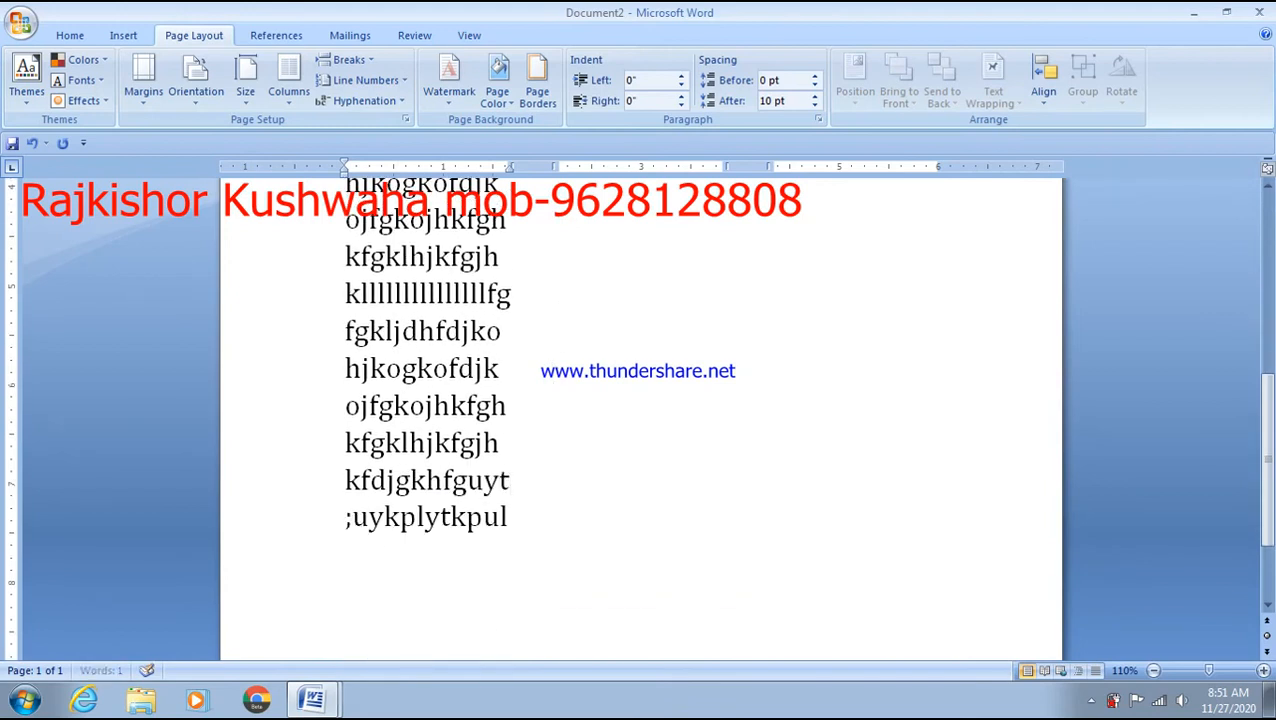
text(kytlukplytkpulytkoukoyjouytkou)
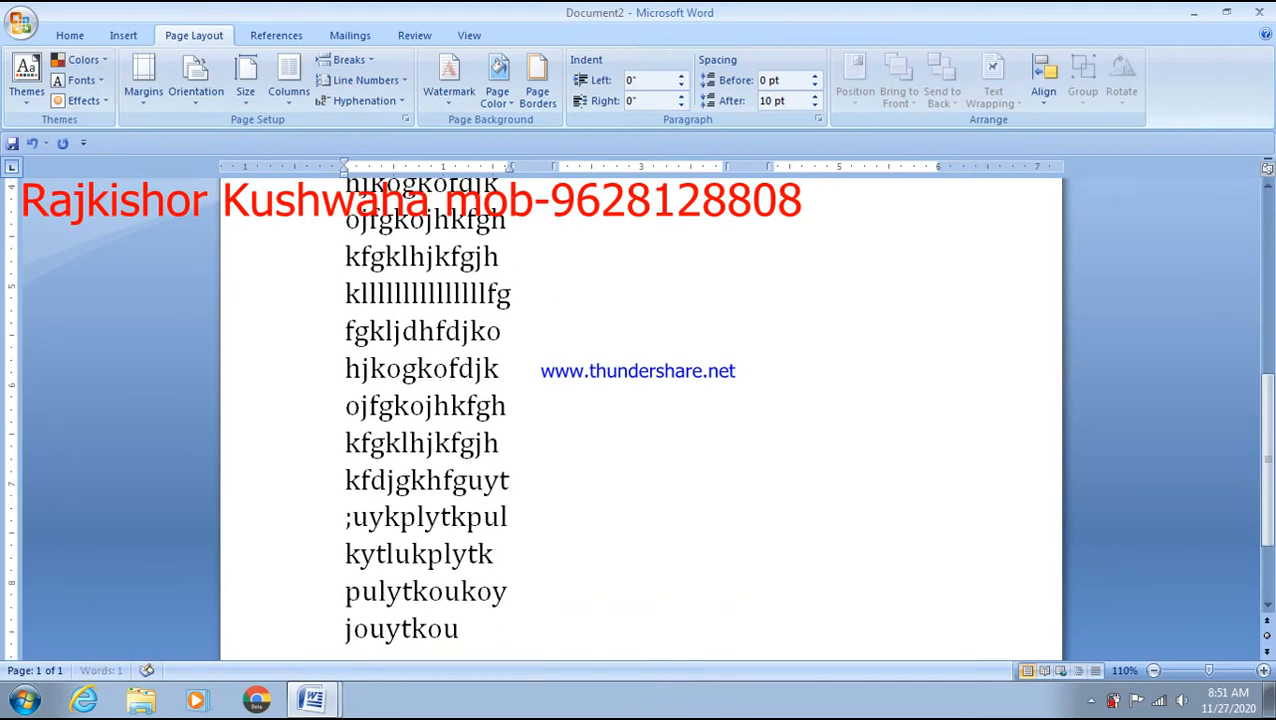
text(tuoyktoupukytokuoyt)
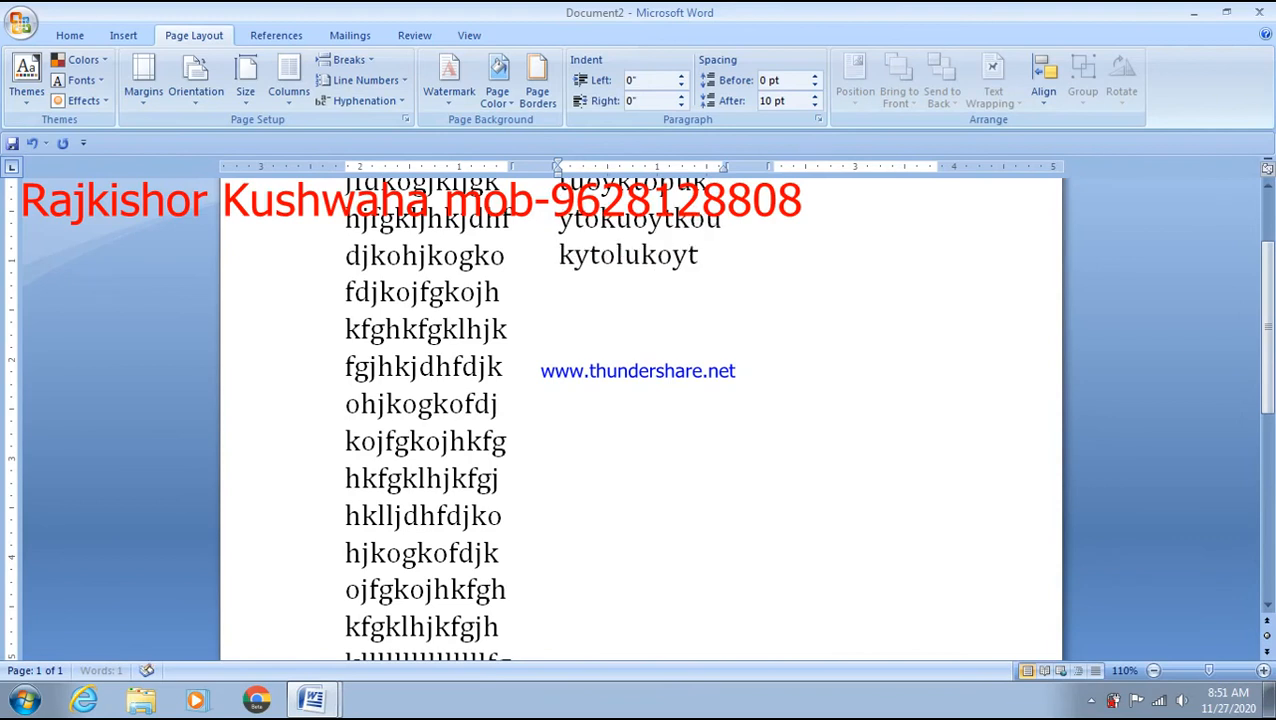
text(koukytolukoytukoytouytouoyti0ouiytoiu)
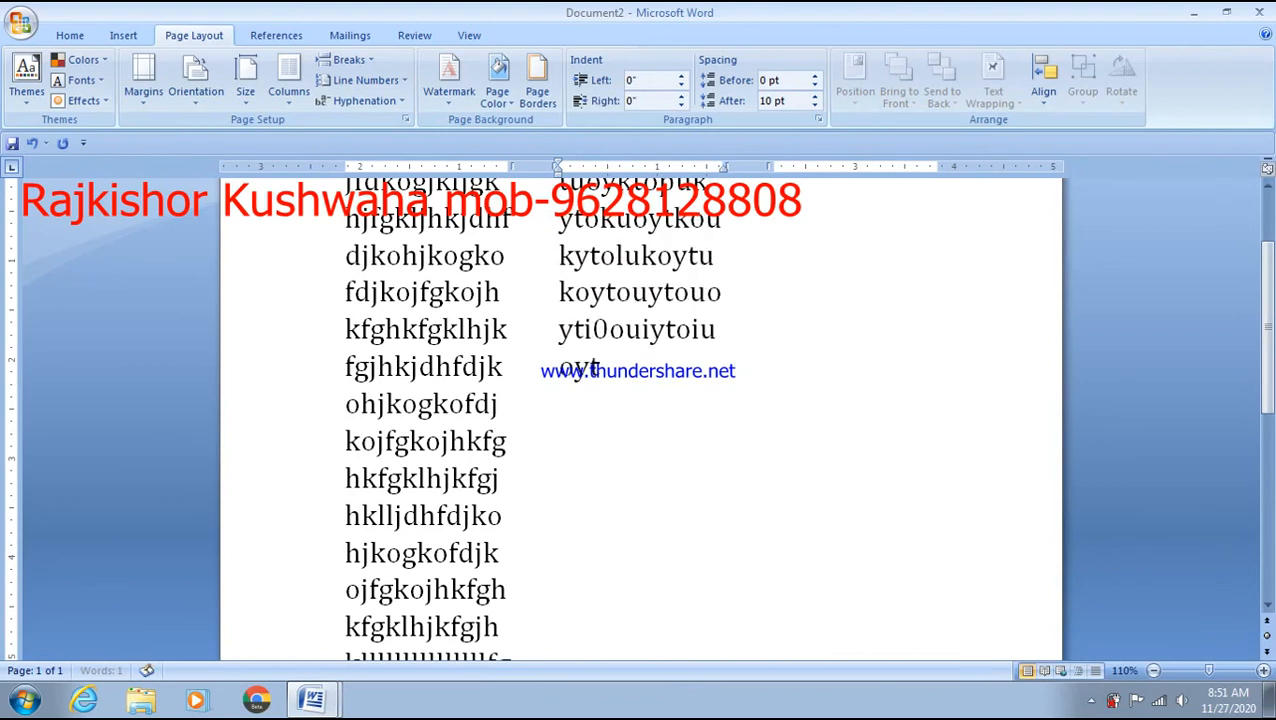
text(oytu)
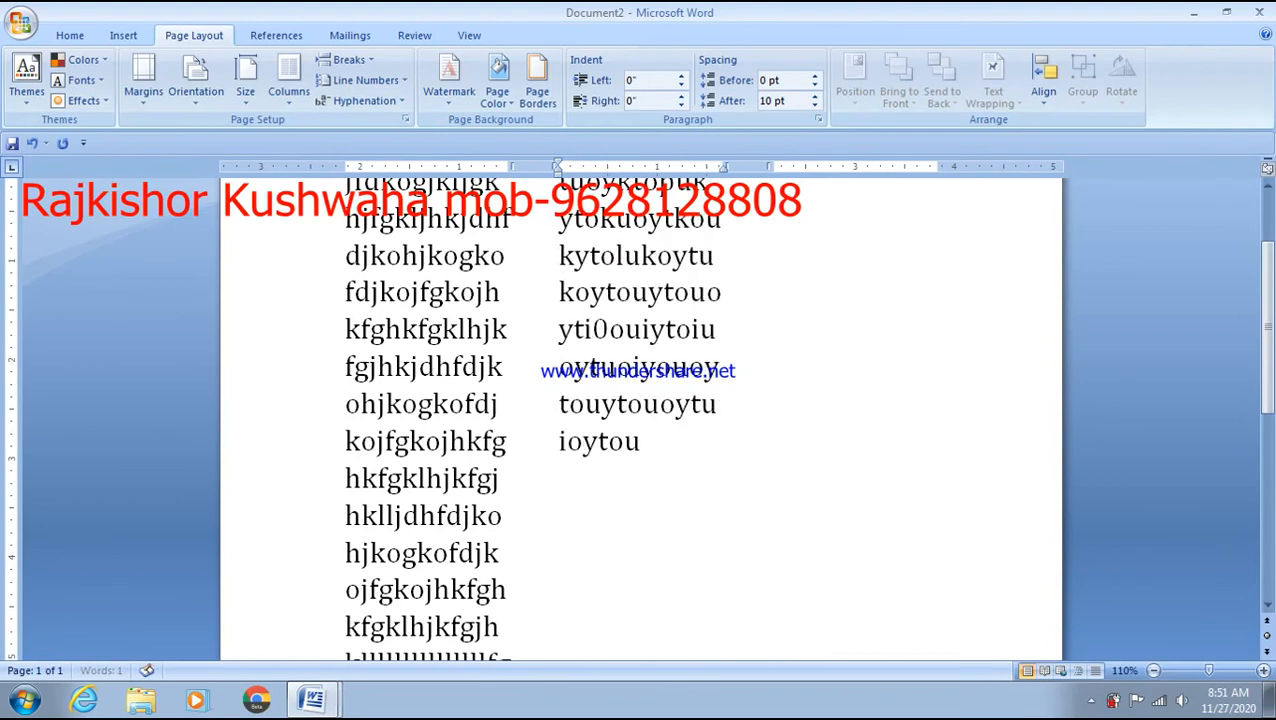
text(oiyouoytouytouoytuioytouoyuoyuytuoyotiuoypiiiiiiiiiii)
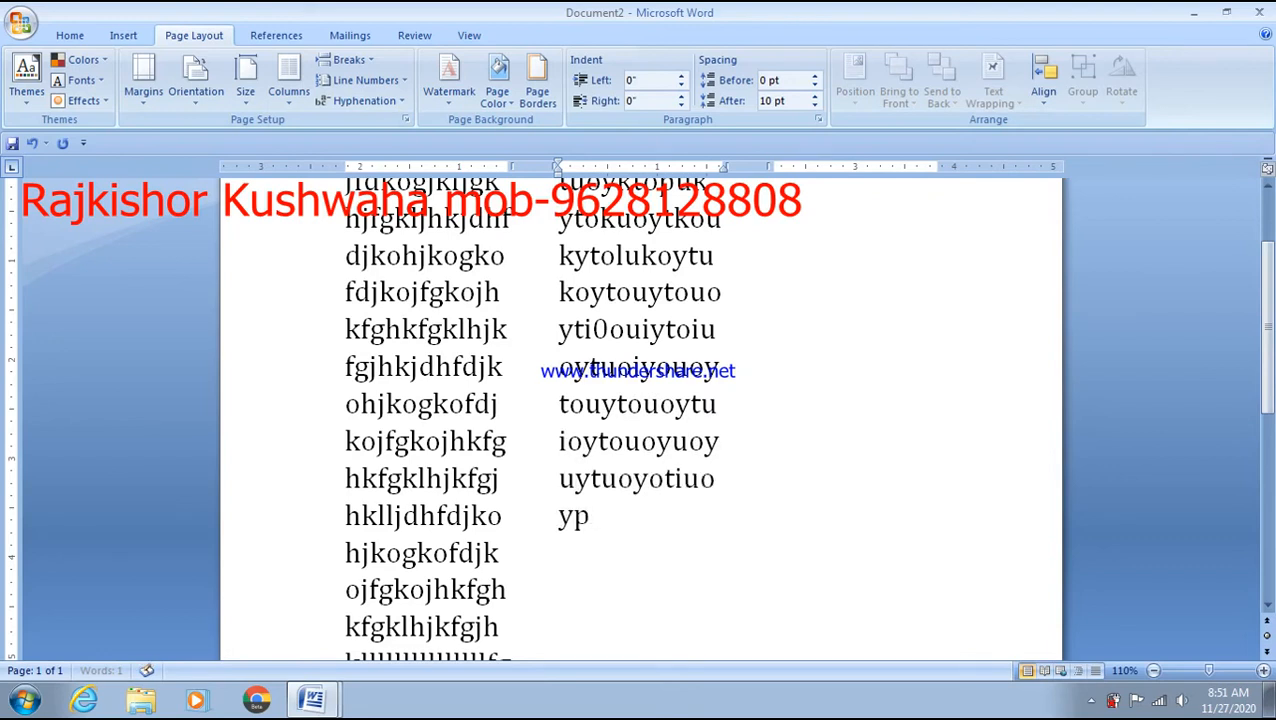
text(iiyto)
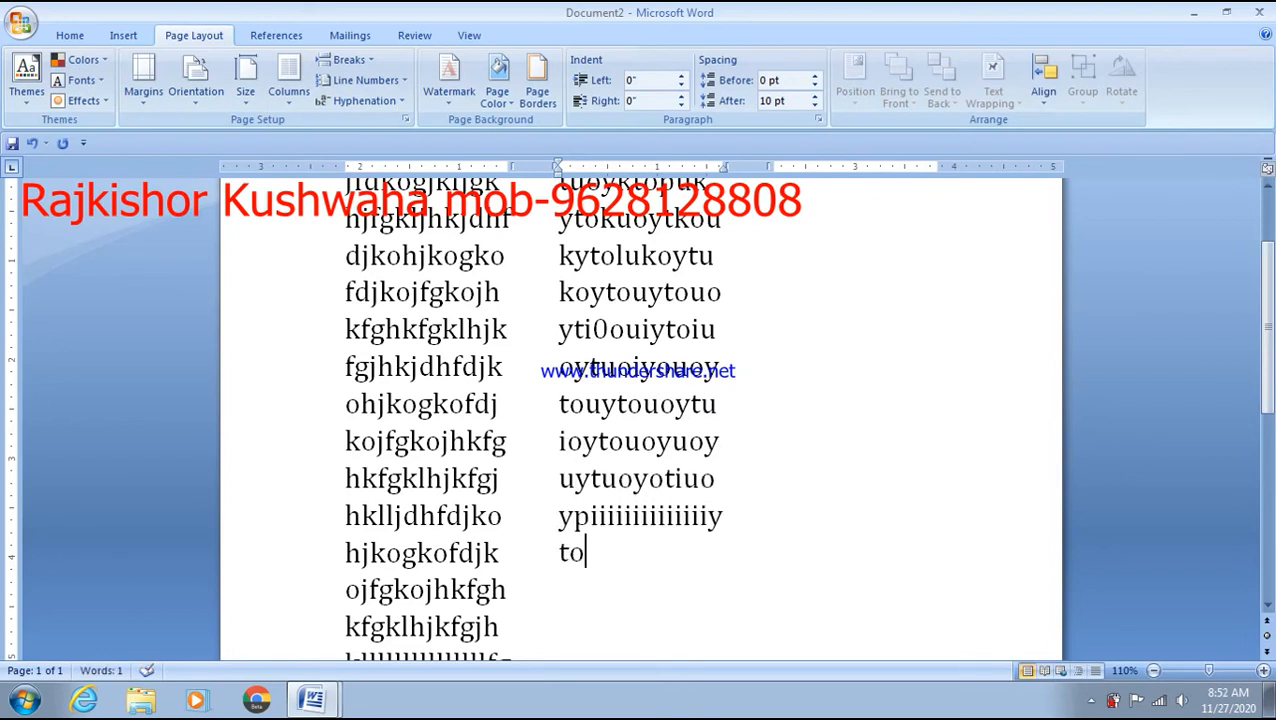
key(ctrl+v)
key(ctrl+v)
key(ctrl+v)
key(ctrl+v)
key(ctrl+v)
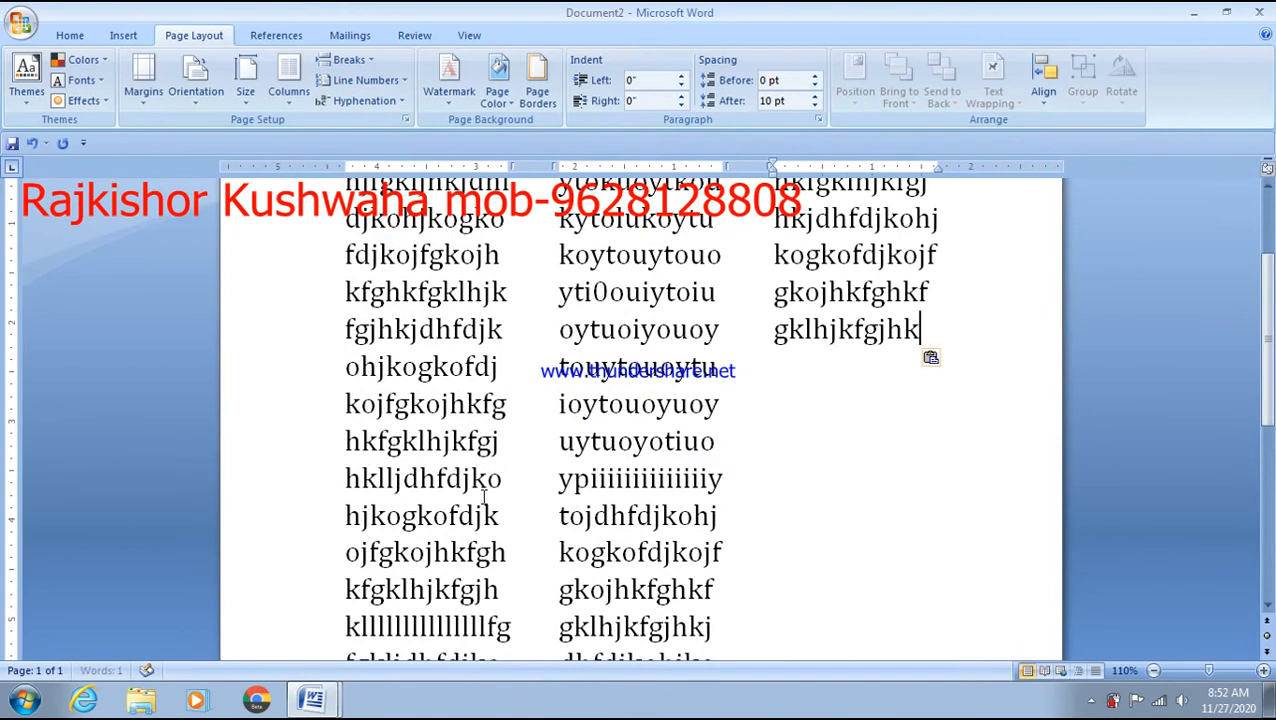
key(ctrl+v)
key(ctrl+v)
key(ctrl+v)
key(ctrl+v)
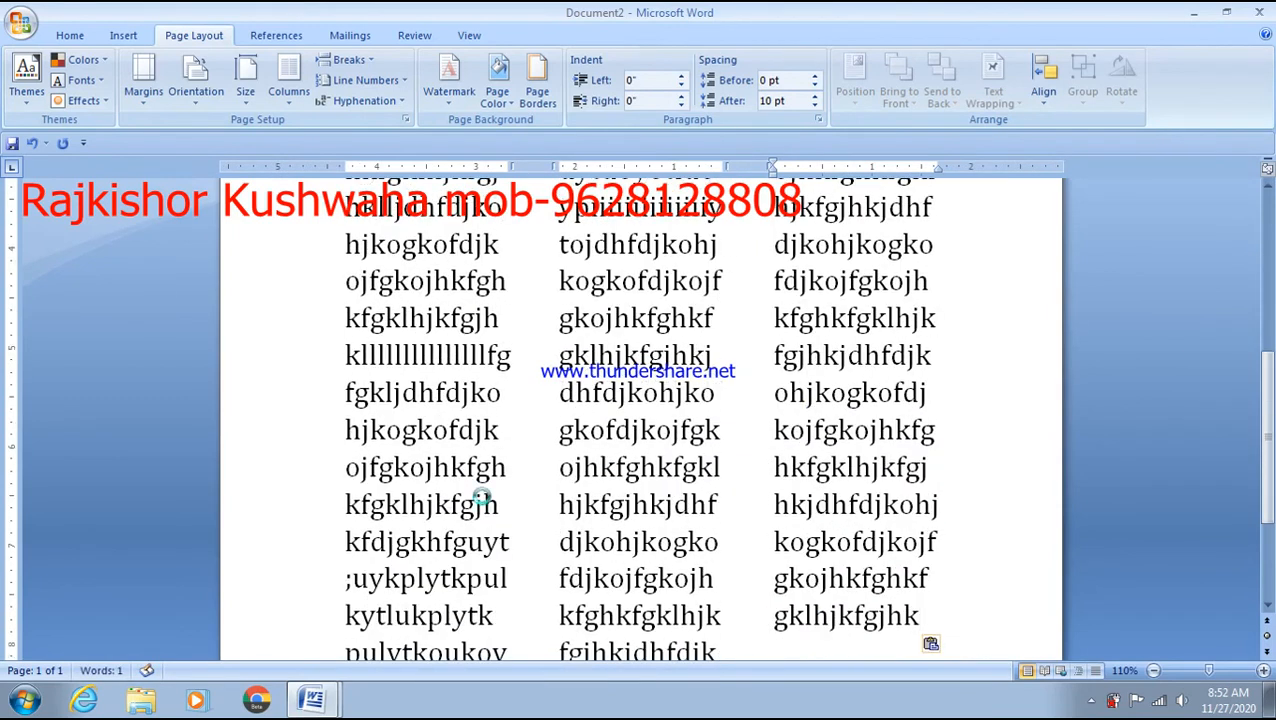
key(ctrl+v)
key(ctrl+v)
key(ctrl+v)
key(ctrl+v)
key(ctrl+v)
key(ctrl+v)
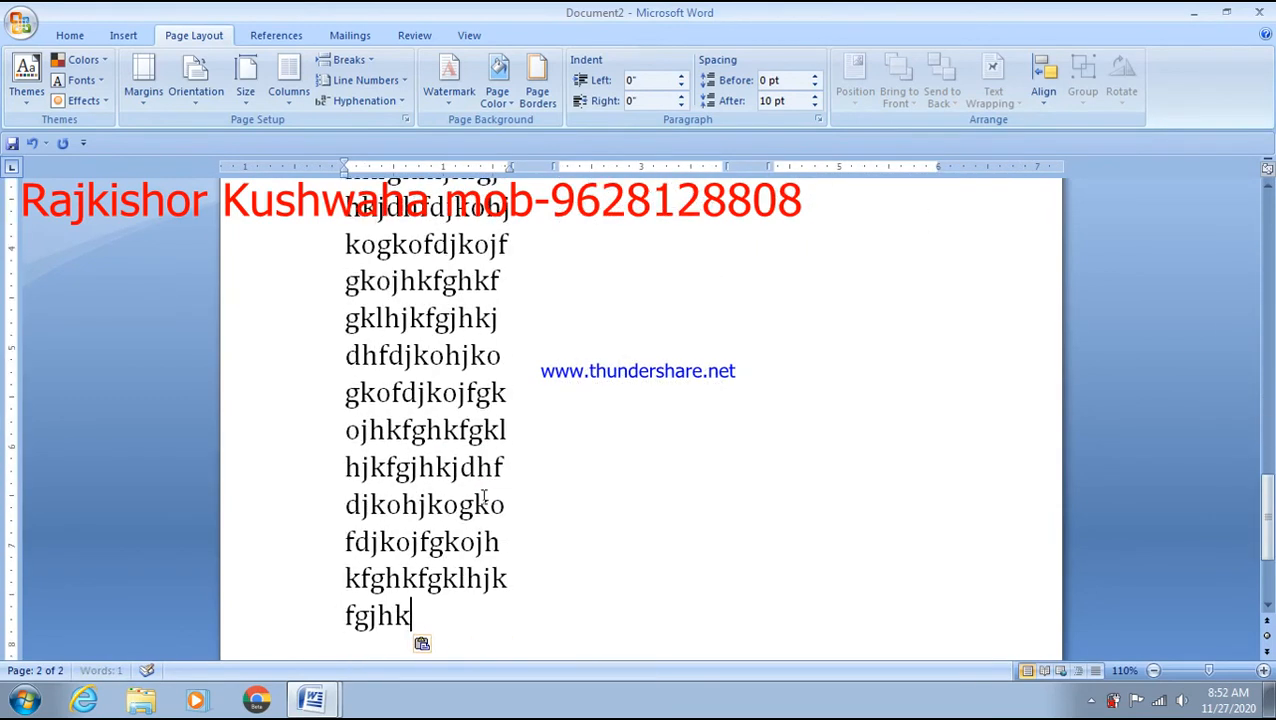
key(ctrl+v)
key(ctrl+v)
key(ctrl+v)
key(ctrl+v)
key(ctrl+v)
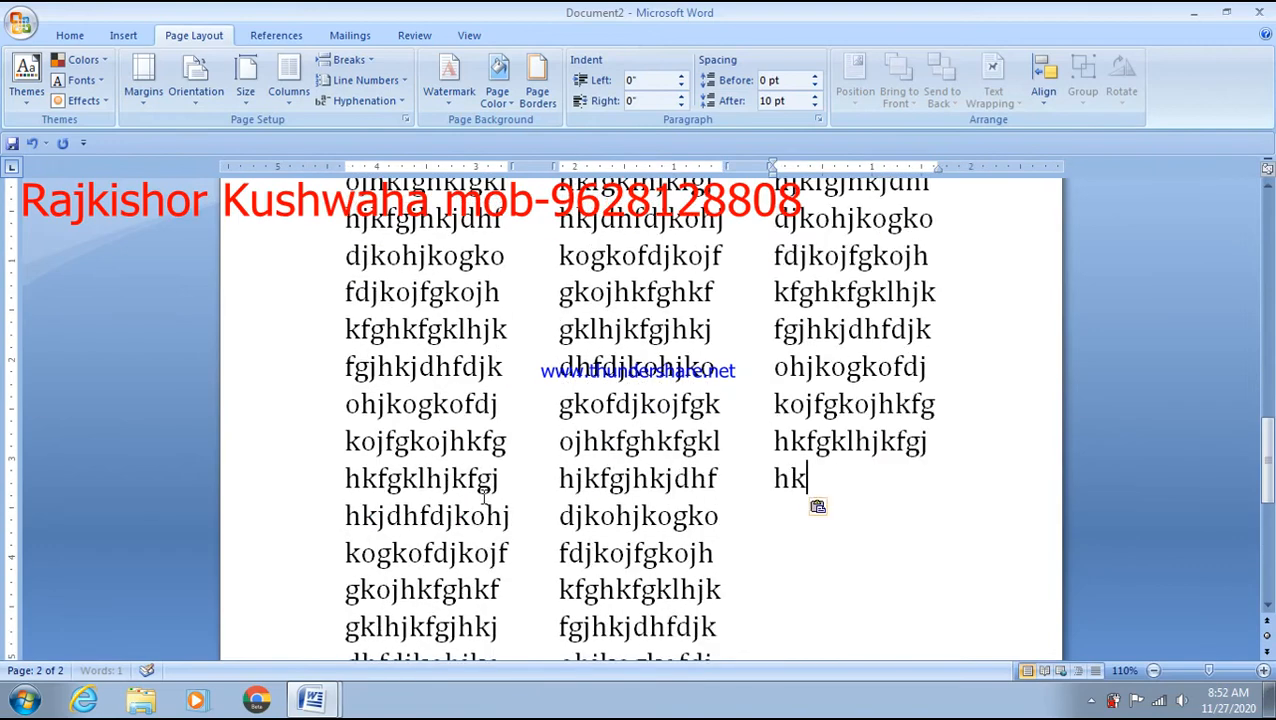
scroll(484, 497, up, 15)
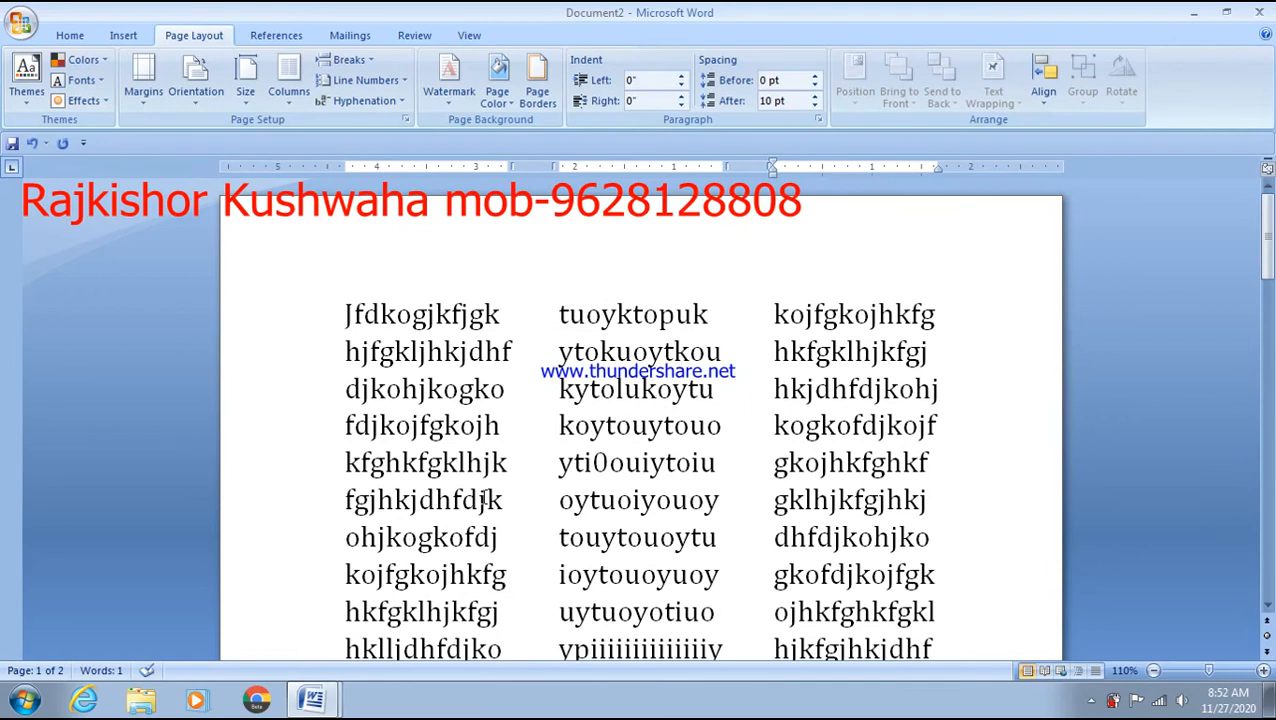
- Make all the text bold, then try Two columns and revert to One column
scroll(484, 497, down, 8)
key(ctrl+a)
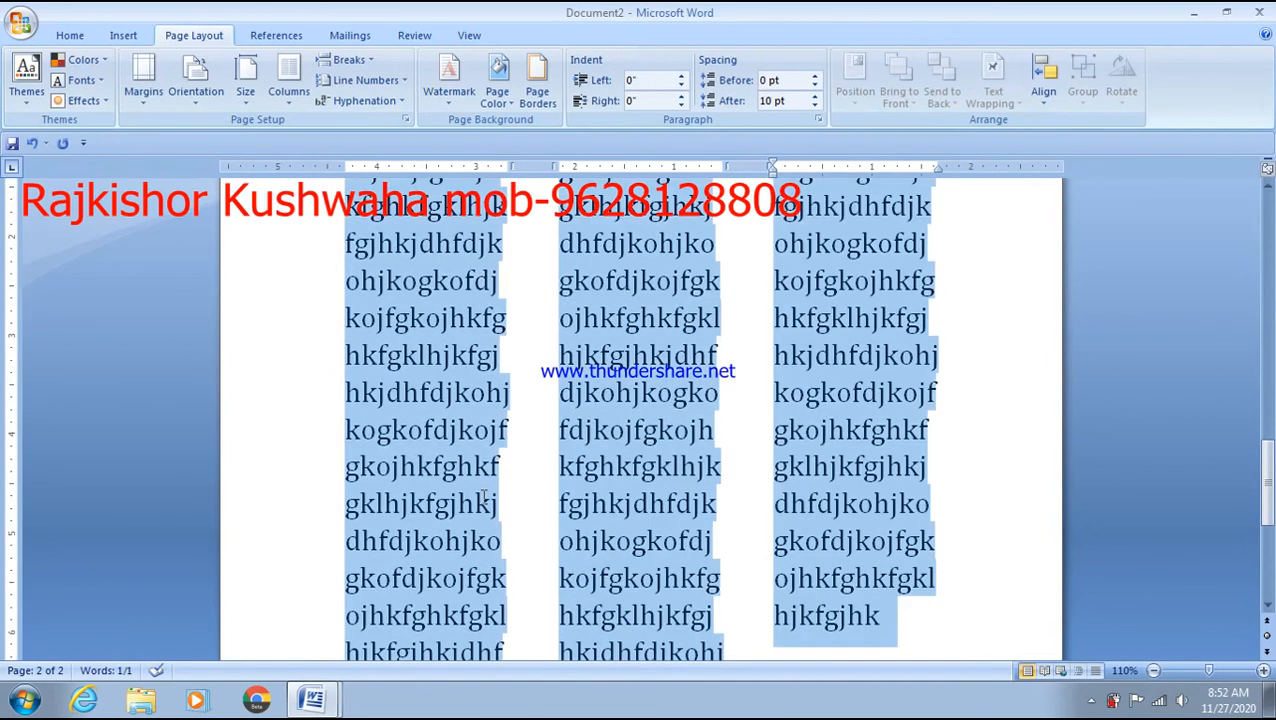
key(ctrl+b)
scroll(484, 497, up, 1)
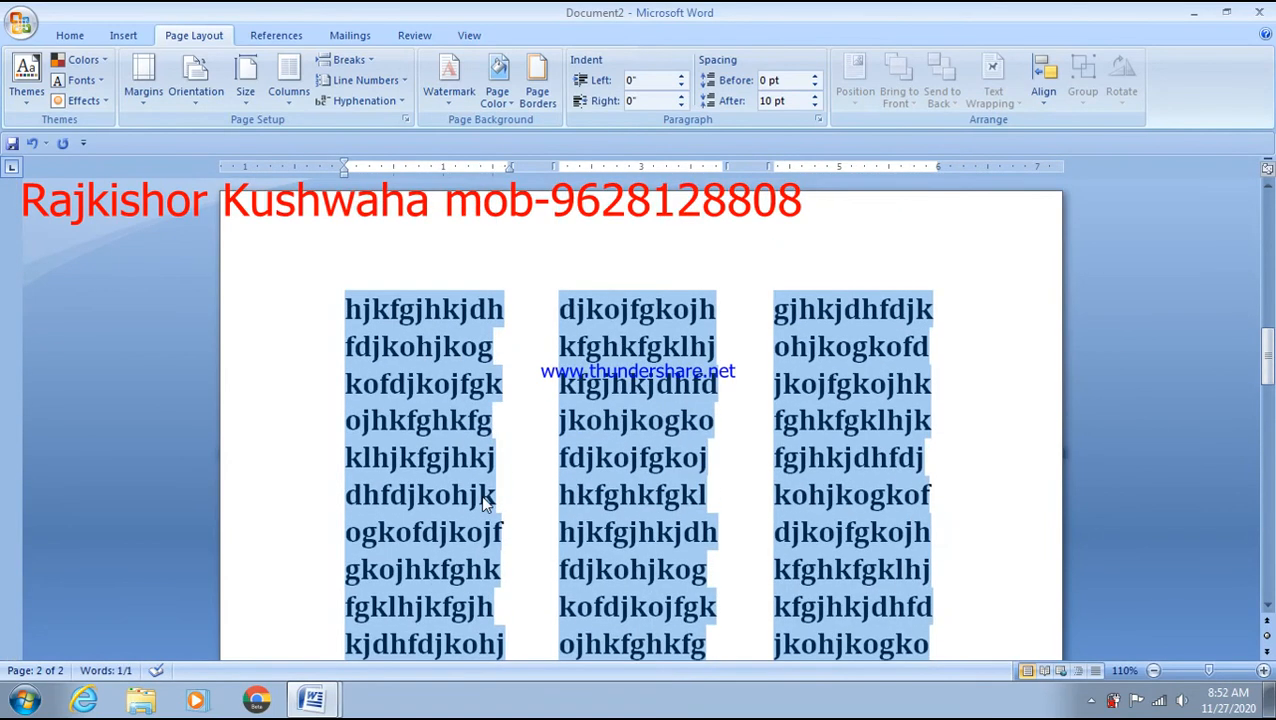
click(288, 80)
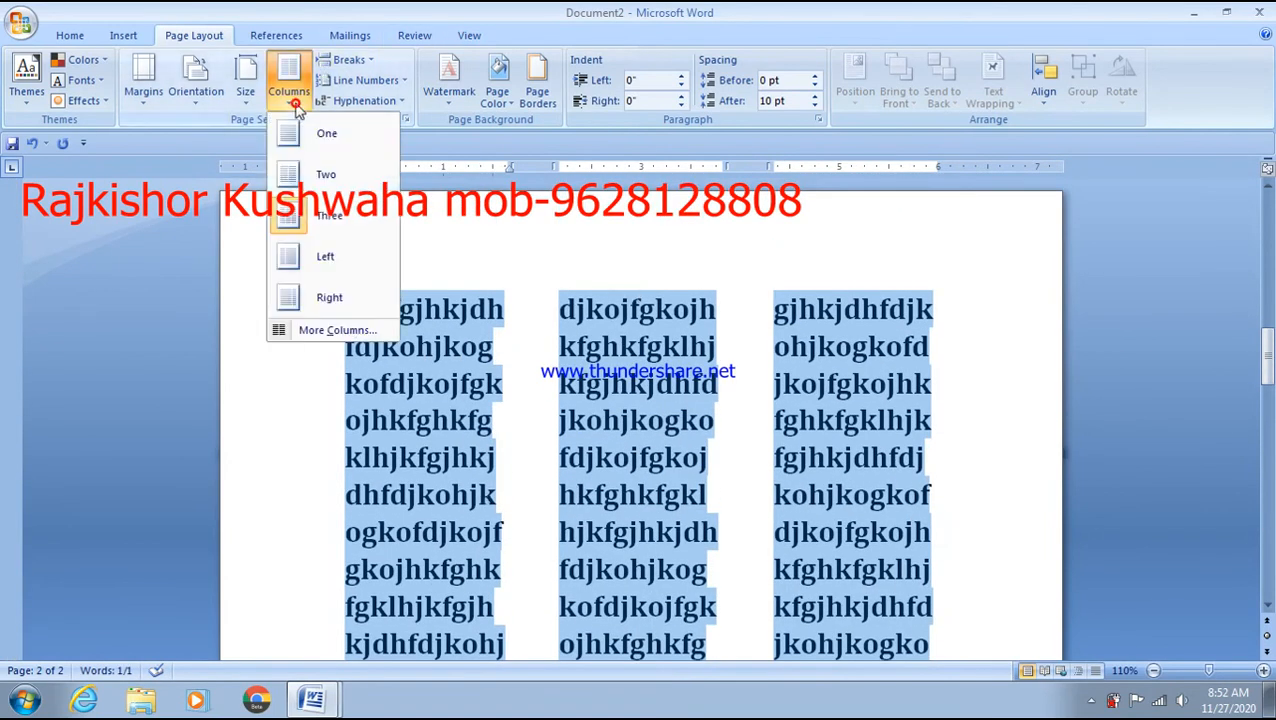
click(316, 176)
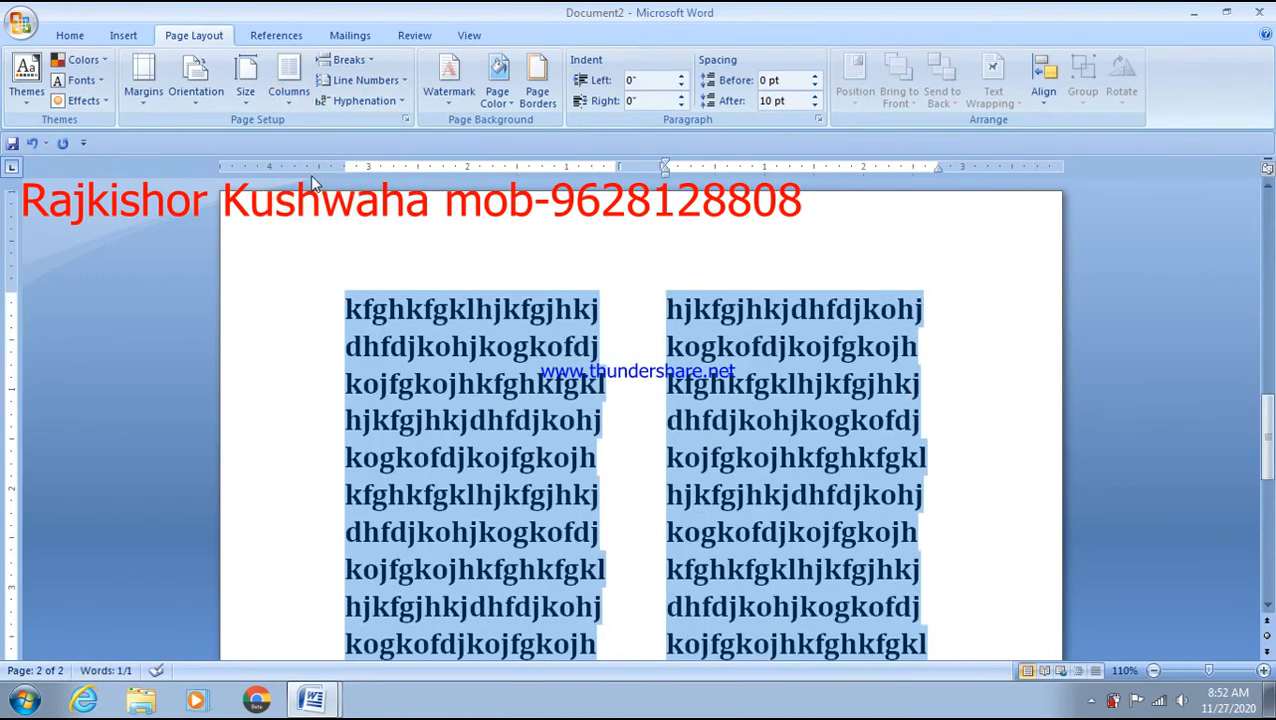
click(288, 95)
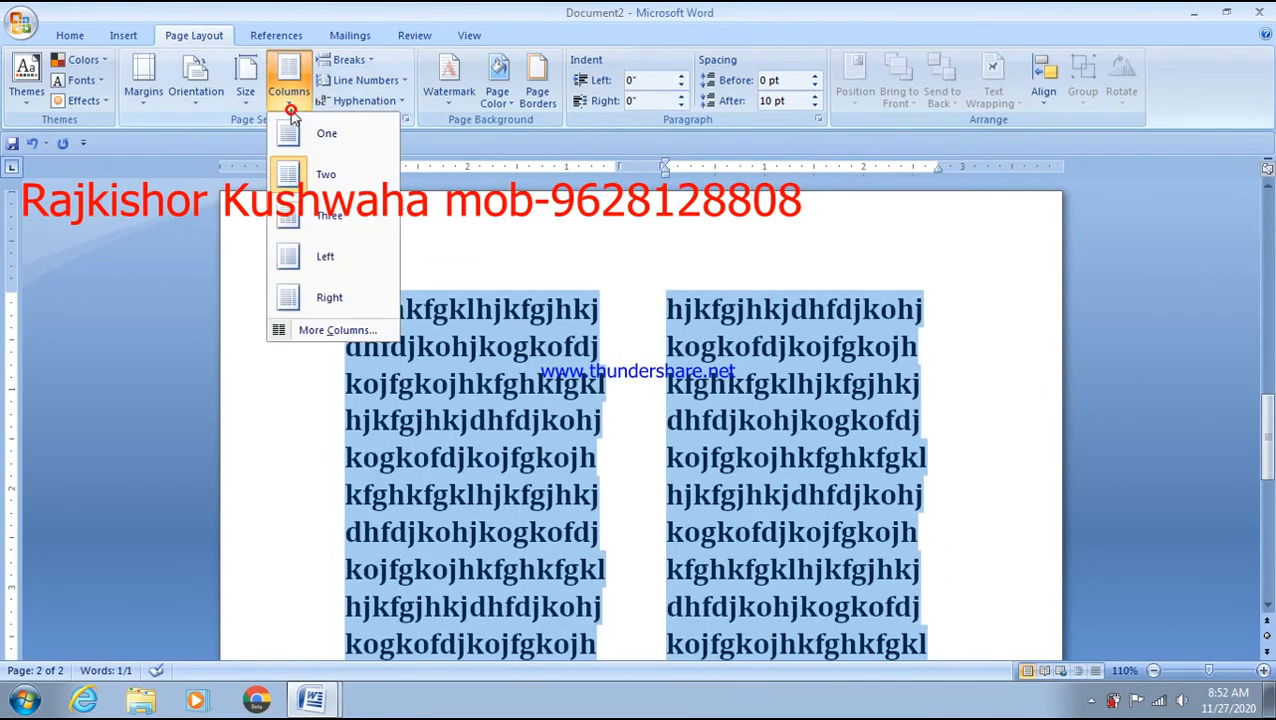
click(296, 138)
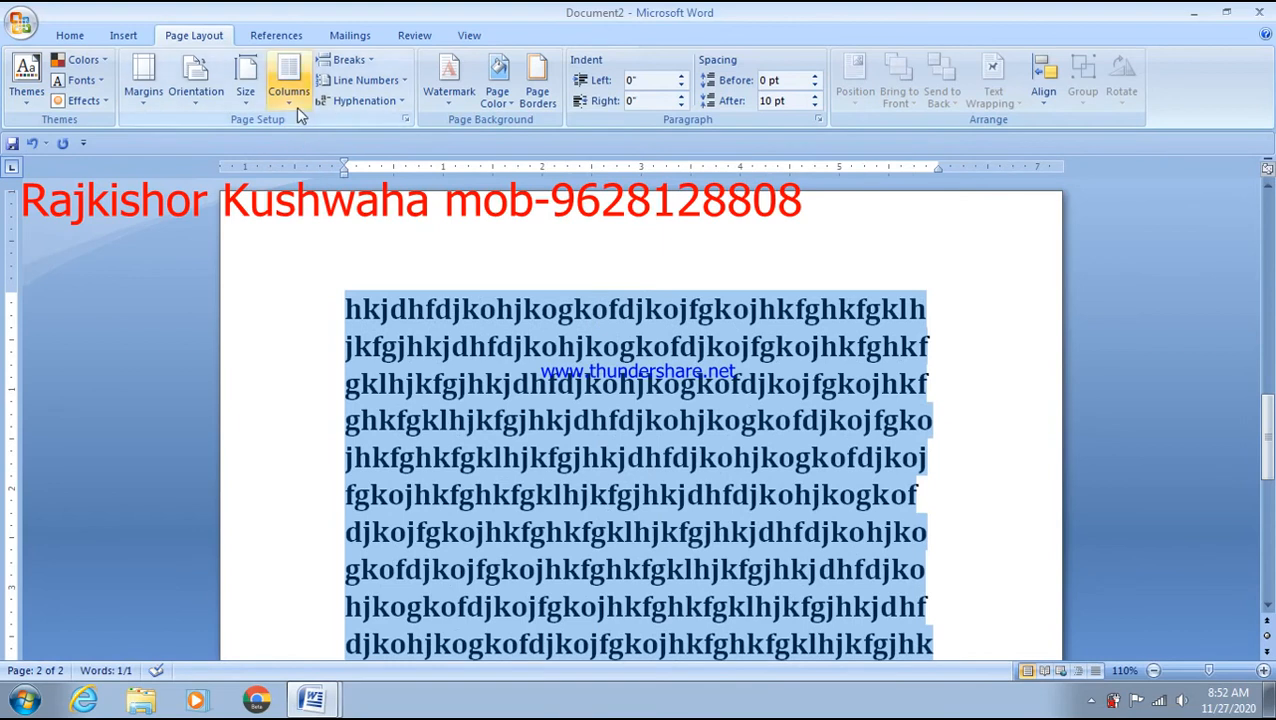
- Try the Left, then Right column layouts, settling back on Left
click(294, 100)
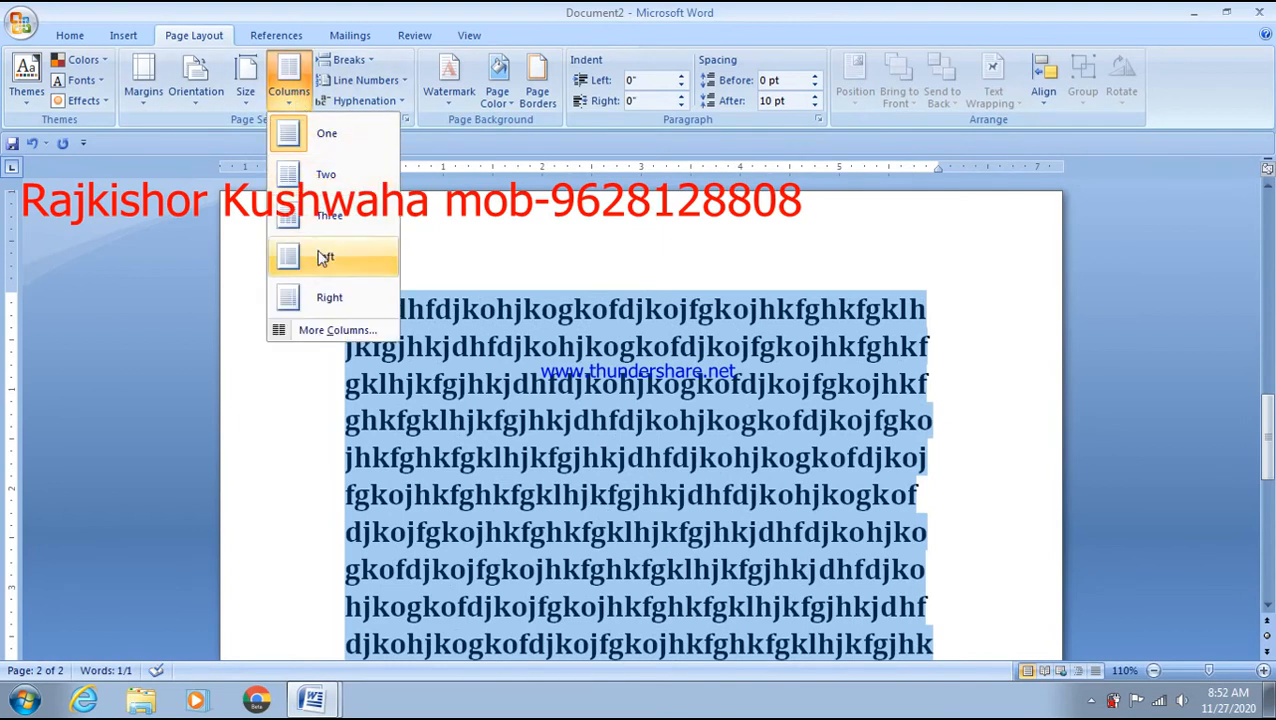
click(322, 258)
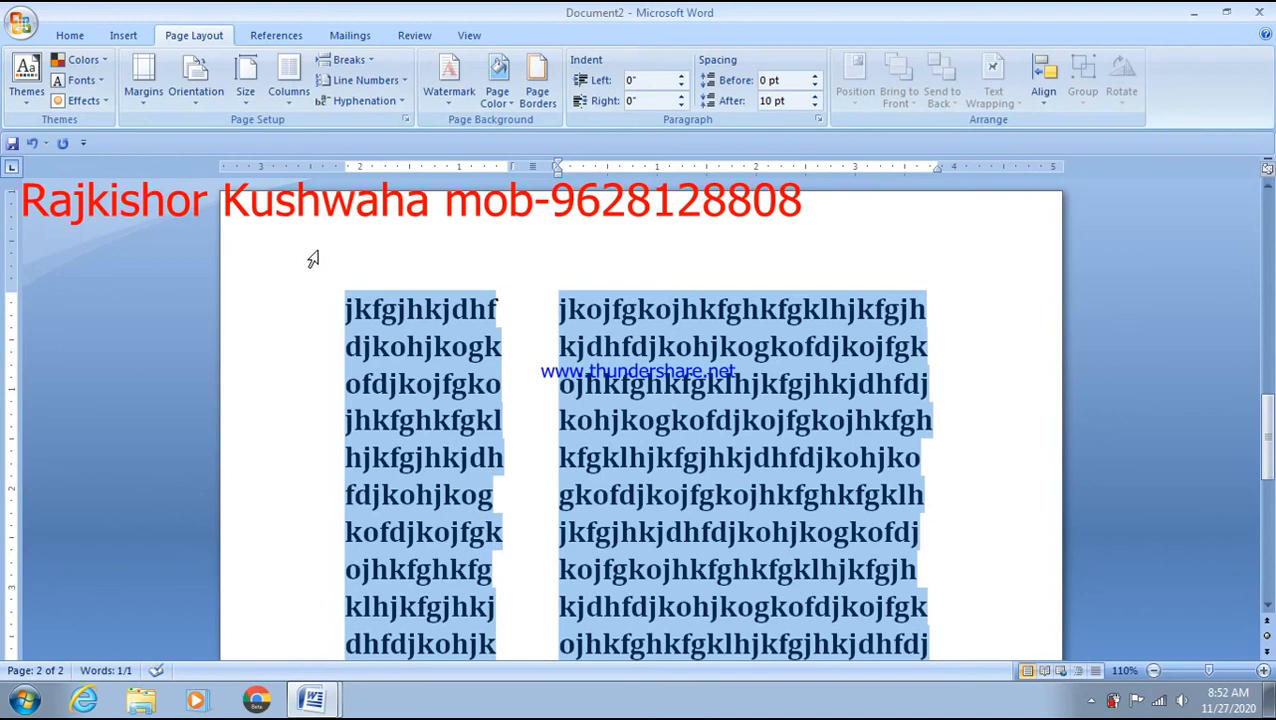
click(292, 95)
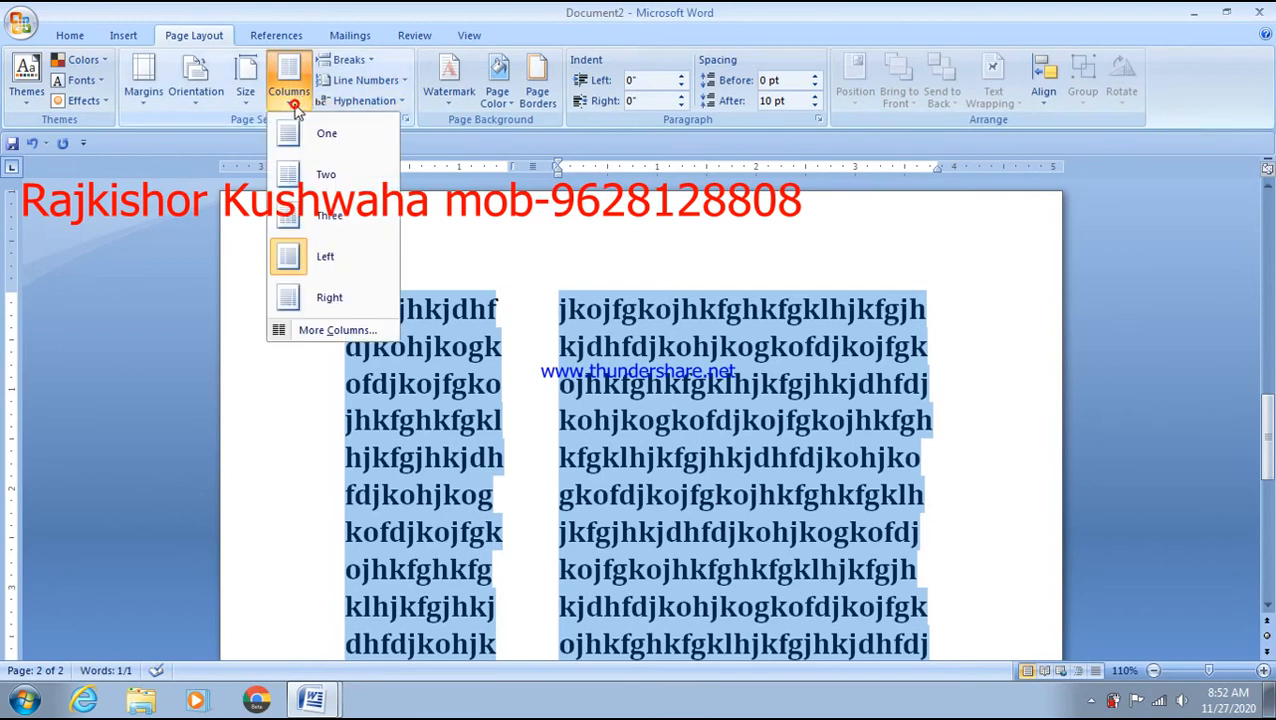
click(292, 298)
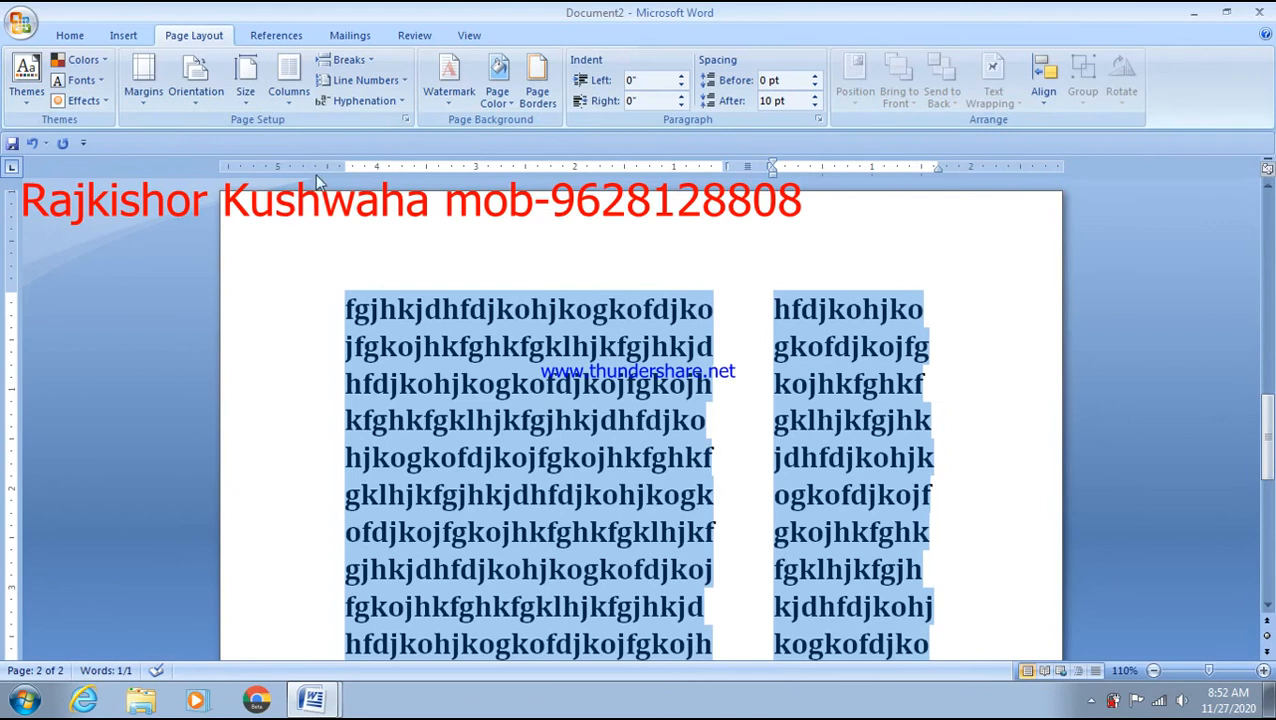
click(290, 95)
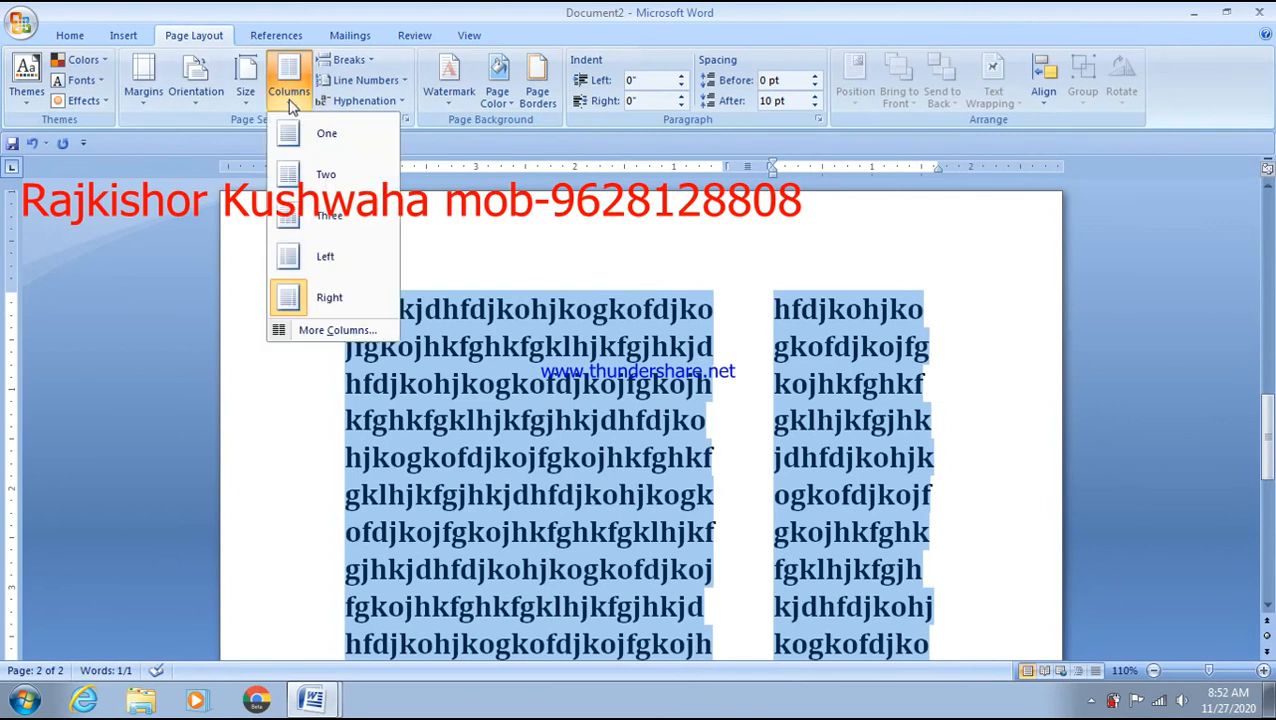
click(298, 256)
click(407, 312)
- Overwrite jkfgjhkjdhf at the column top with 'ctrl+c', correcting stray typing along the way
drag(500, 308, 337, 311)
text(ctrldjkohjk)
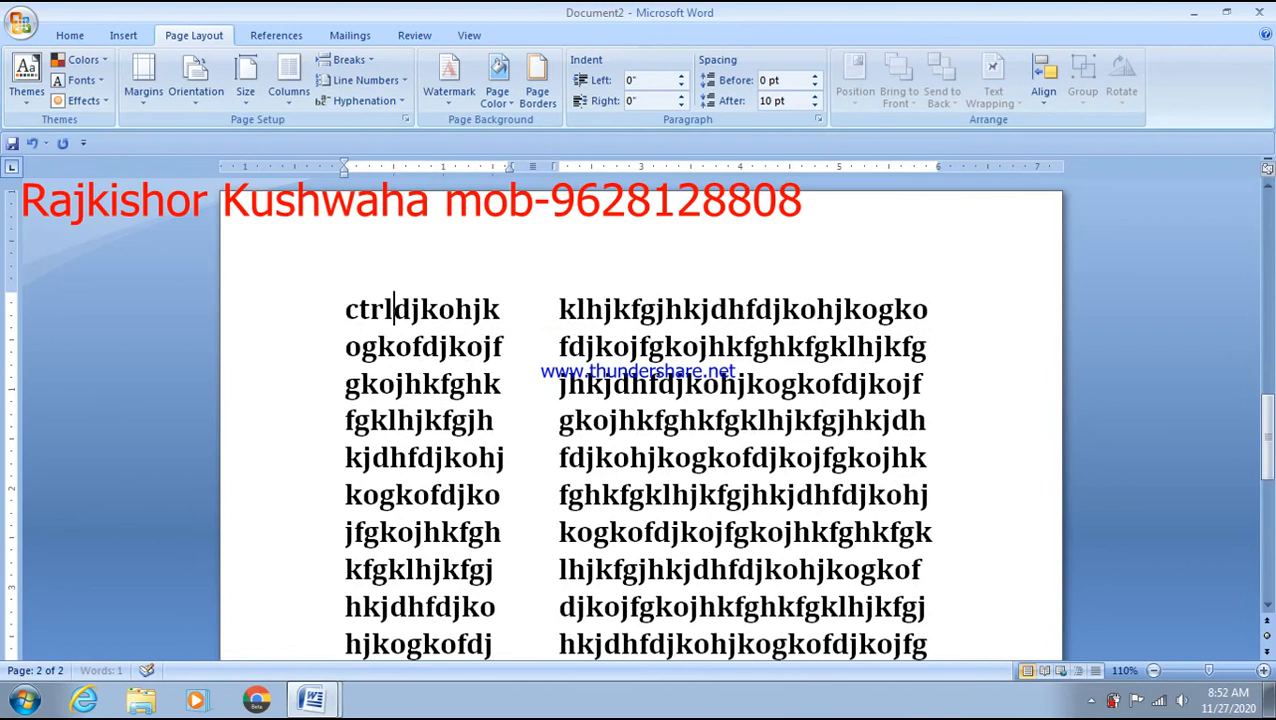
key(Return)
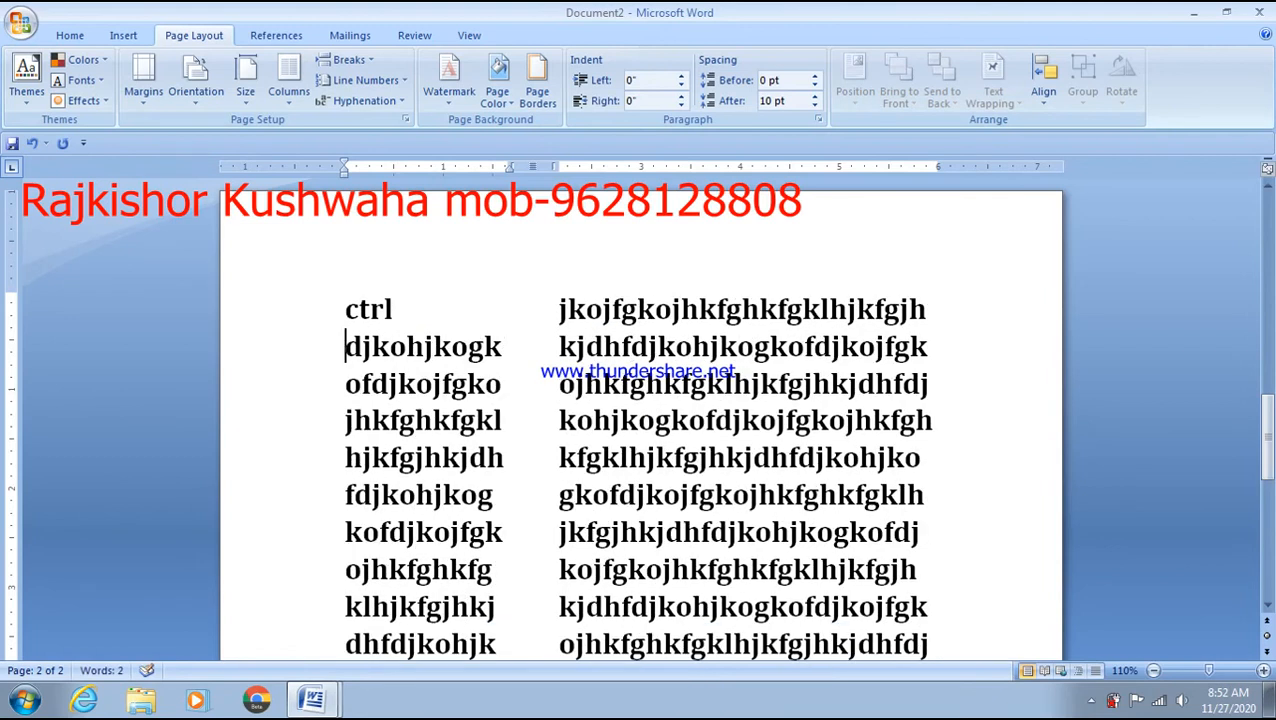
click(440, 287)
text(+v)
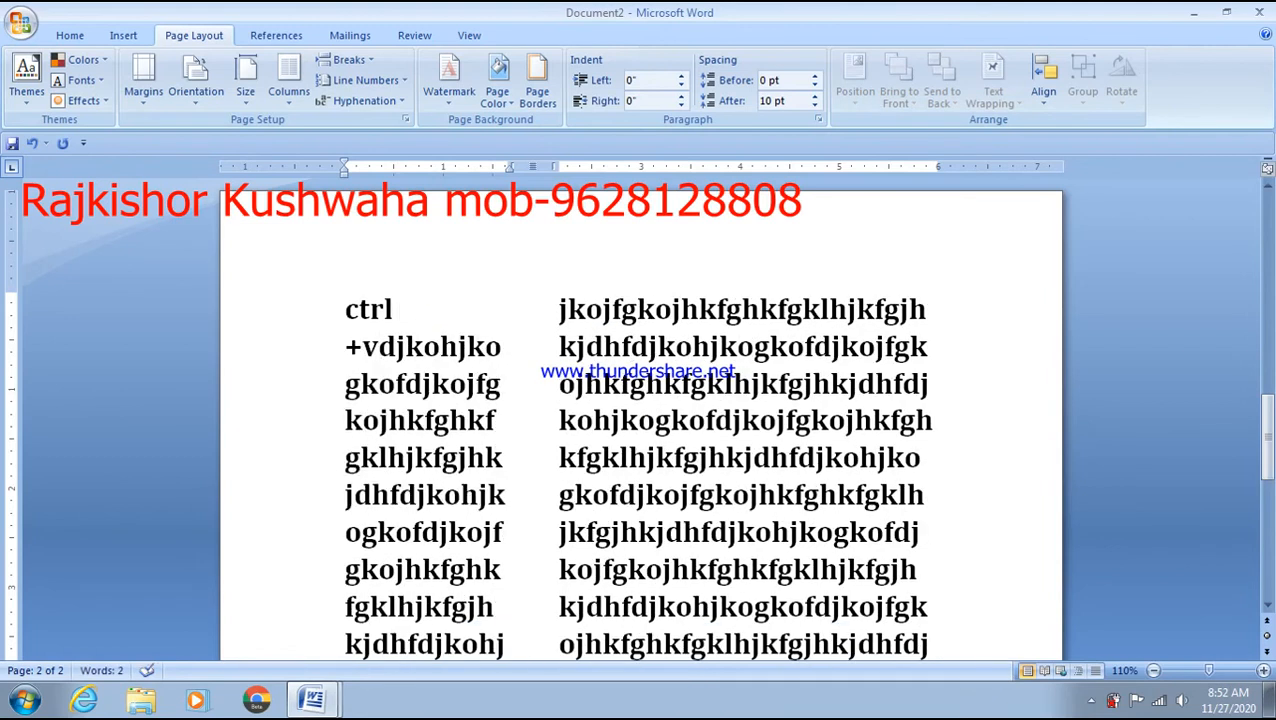
key(BackSpace)
text(v)
key(BackSpace)
key(BackSpace)
key(BackSpace)
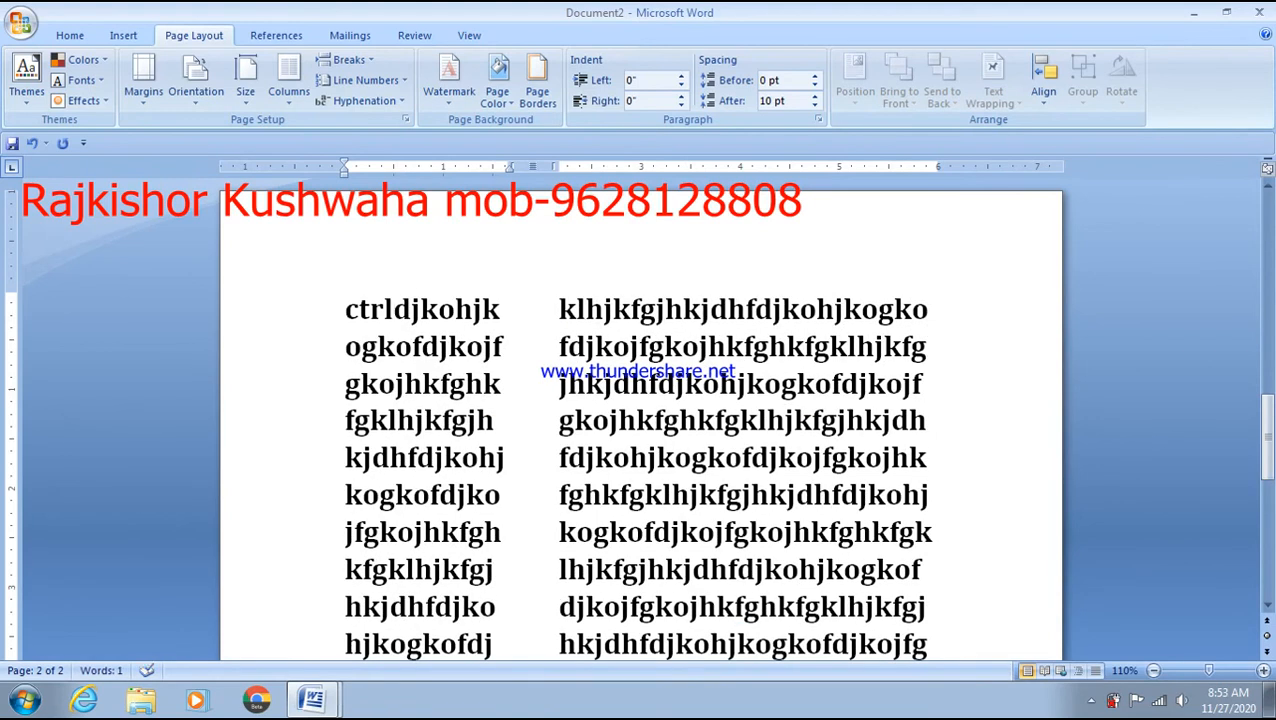
key(Return)
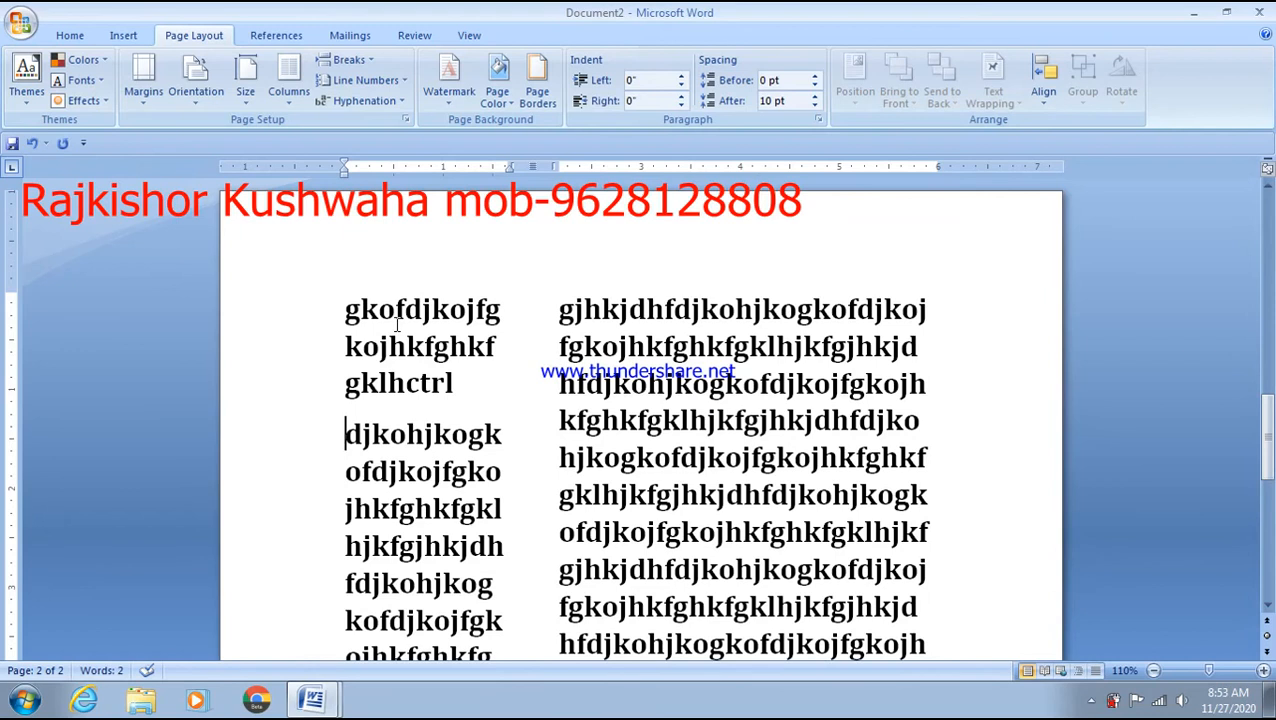
key(BackSpace)
text(+)
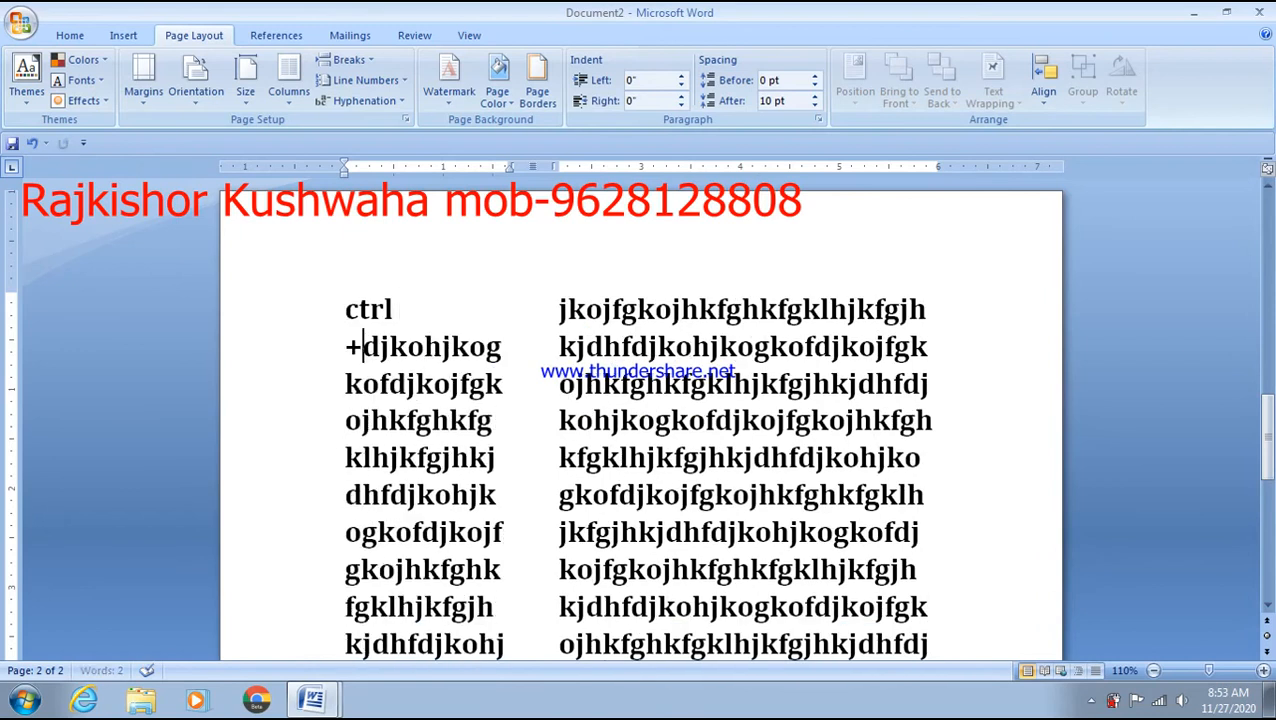
text(c)
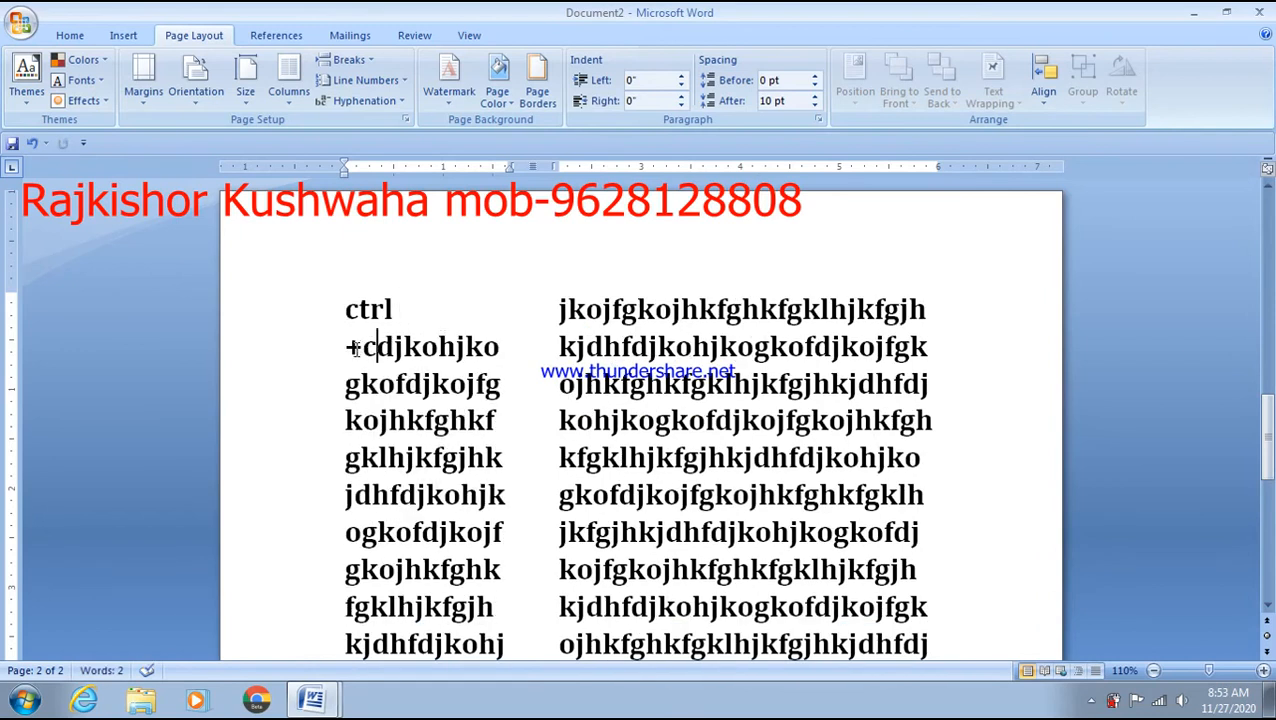
- Select and reselect the 'ctrl+c' text at the top of page 1
key(ctrl+a)
click(344, 314)
double_click(348, 312)
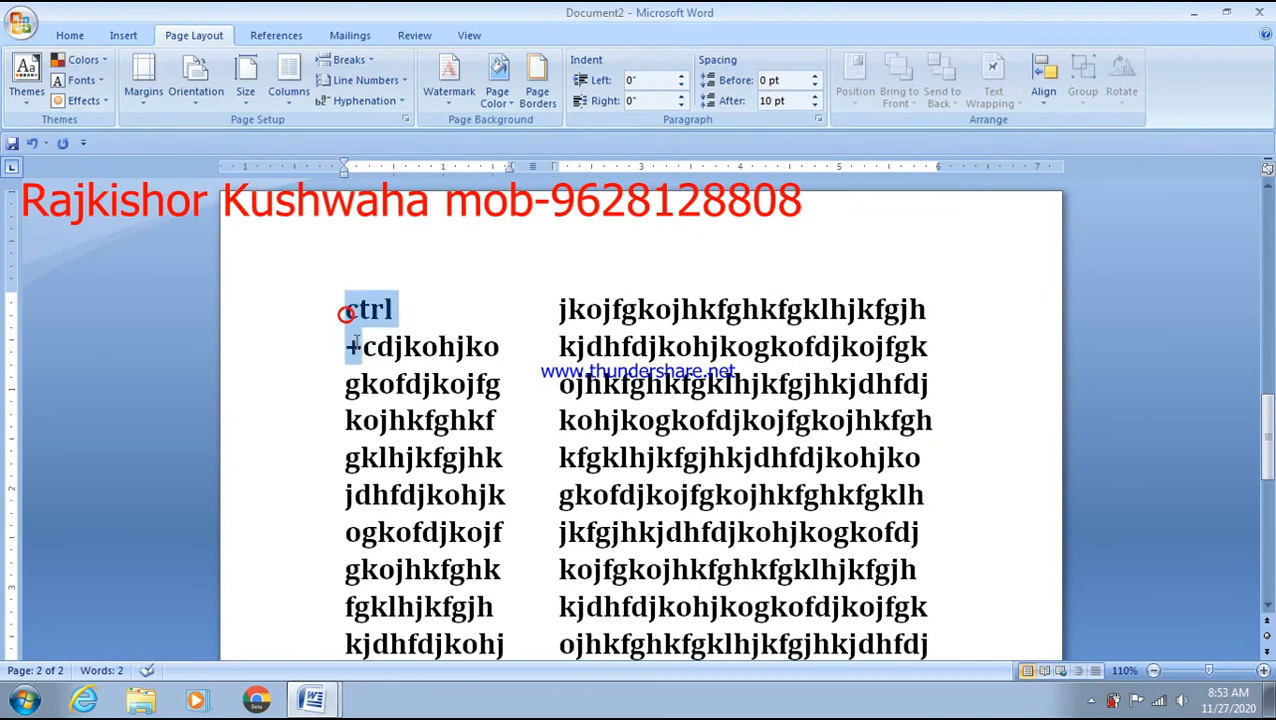
click(373, 348)
key(shift+Up)
key(shift+Up)
key(shift+Up)
key(shift+Up)
key(shift+Up)
key(shift+Up)
key(shift+Up)
key(shift+Up)
key(shift+Up)
key(shift+Up)
key(shift+Up)
key(shift+Up)
key(shift+Up)
key(shift+Up)
key(shift+Up)
key(shift+Up)
key(shift+Up)
key(shift+Up)
key(shift+Up)
key(shift+Up)
key(shift+Up)
key(shift+Up)
click(488, 290)
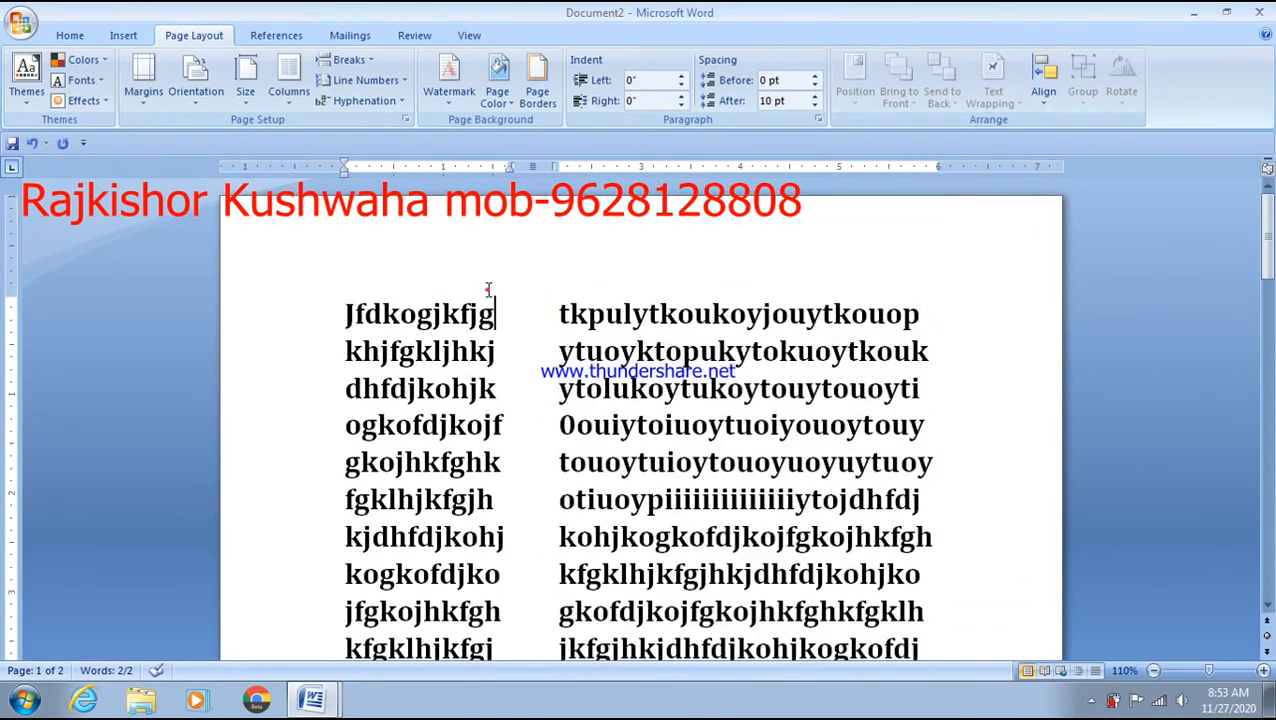
- Add two new lines after Jfdkogjkfjg and type 'ctrl+c' on them
click(457, 287)
click(508, 306)
key(Return)
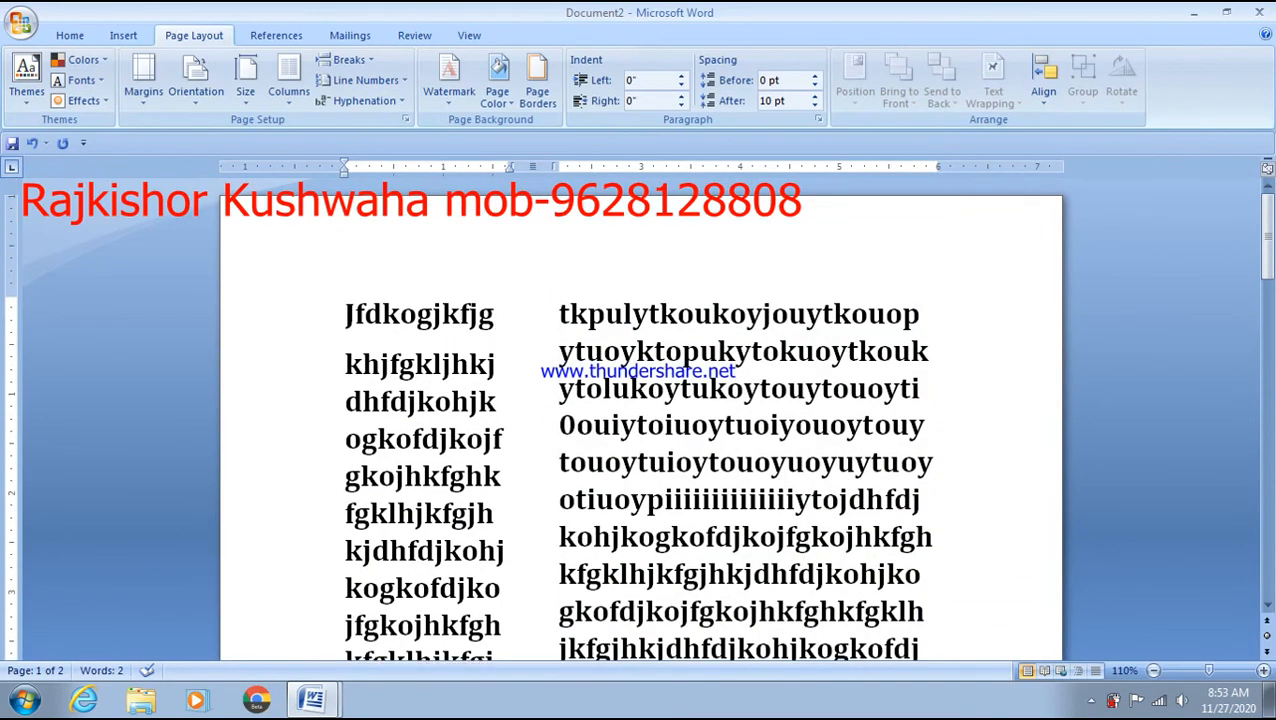
key(Return)
click(411, 371)
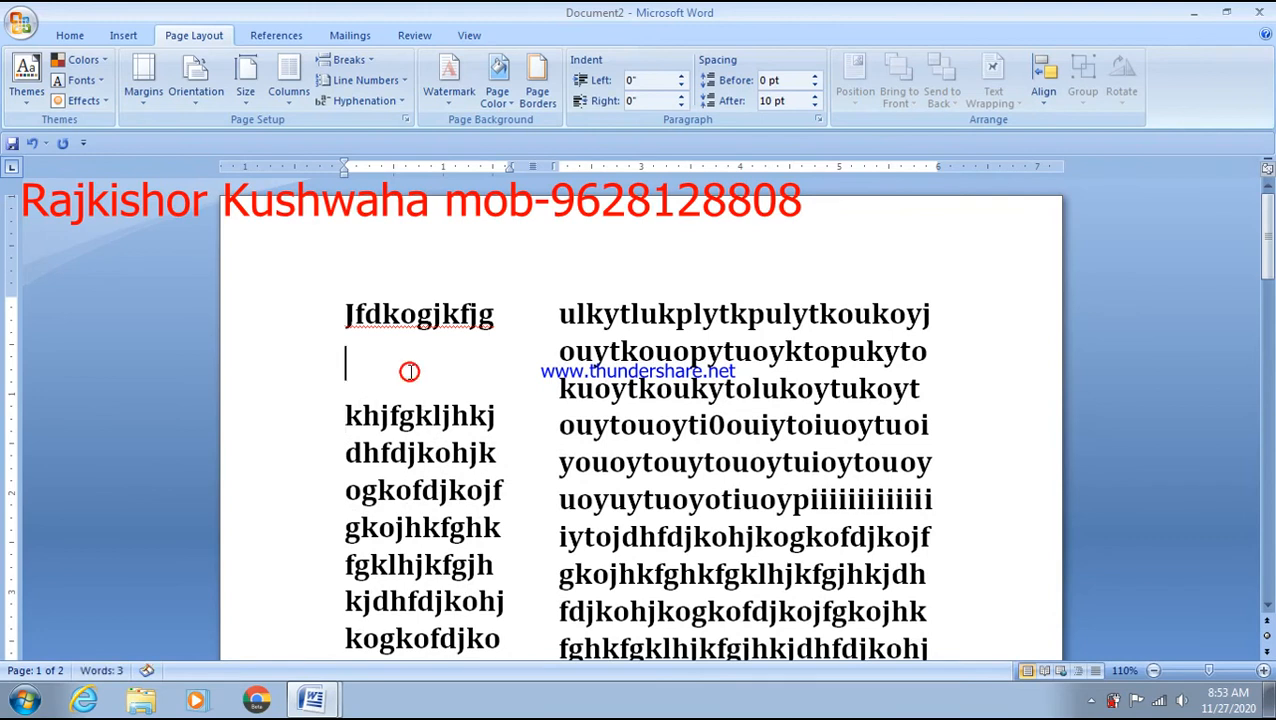
text(ctrl+c)
- Replace two lines of right-column text with 'copy text' beside Ctrl+c, then select all
click(590, 358)
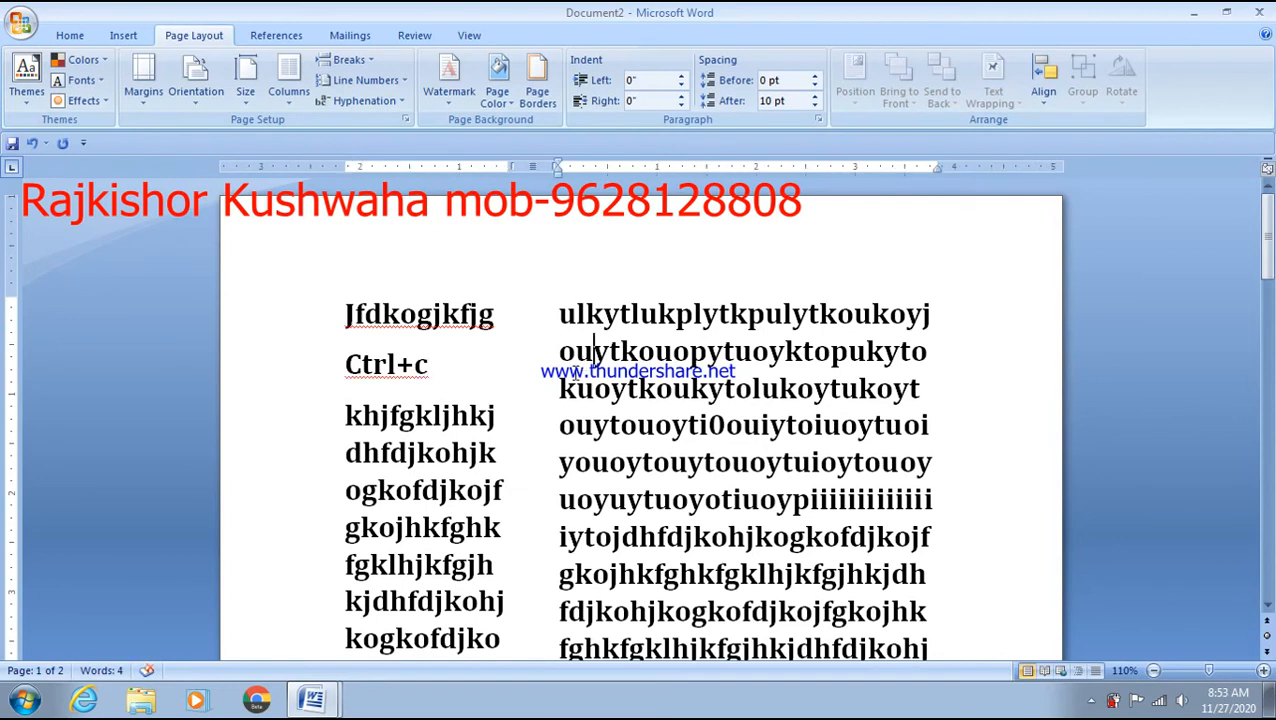
drag(568, 357, 930, 390)
key(BackSpace)
key(BackSpace)
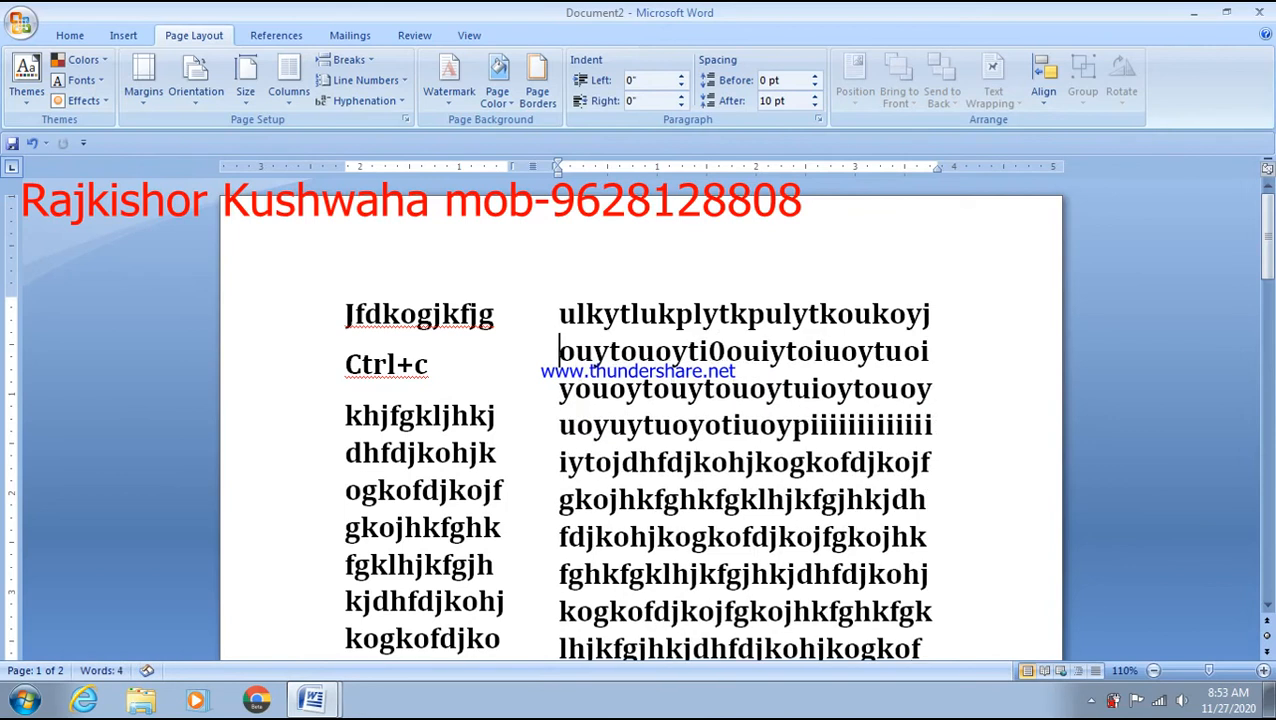
key(Return)
key(Return)
click(585, 366)
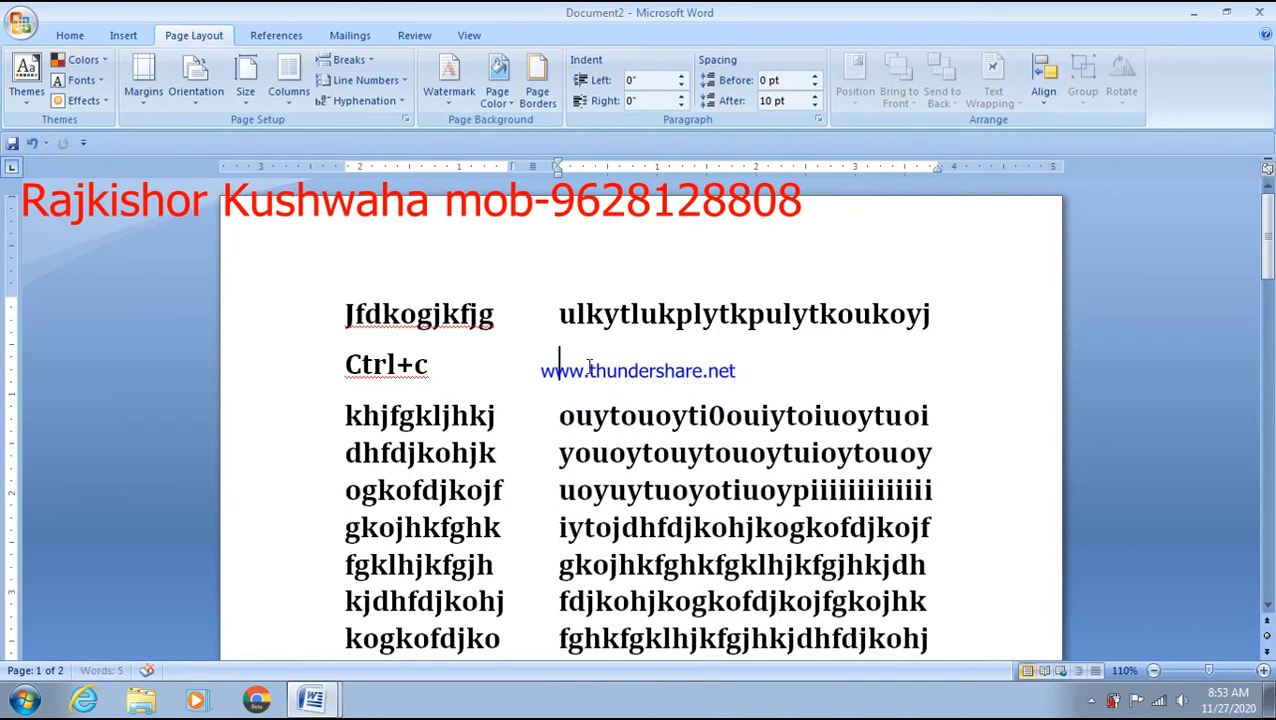
text(cop)
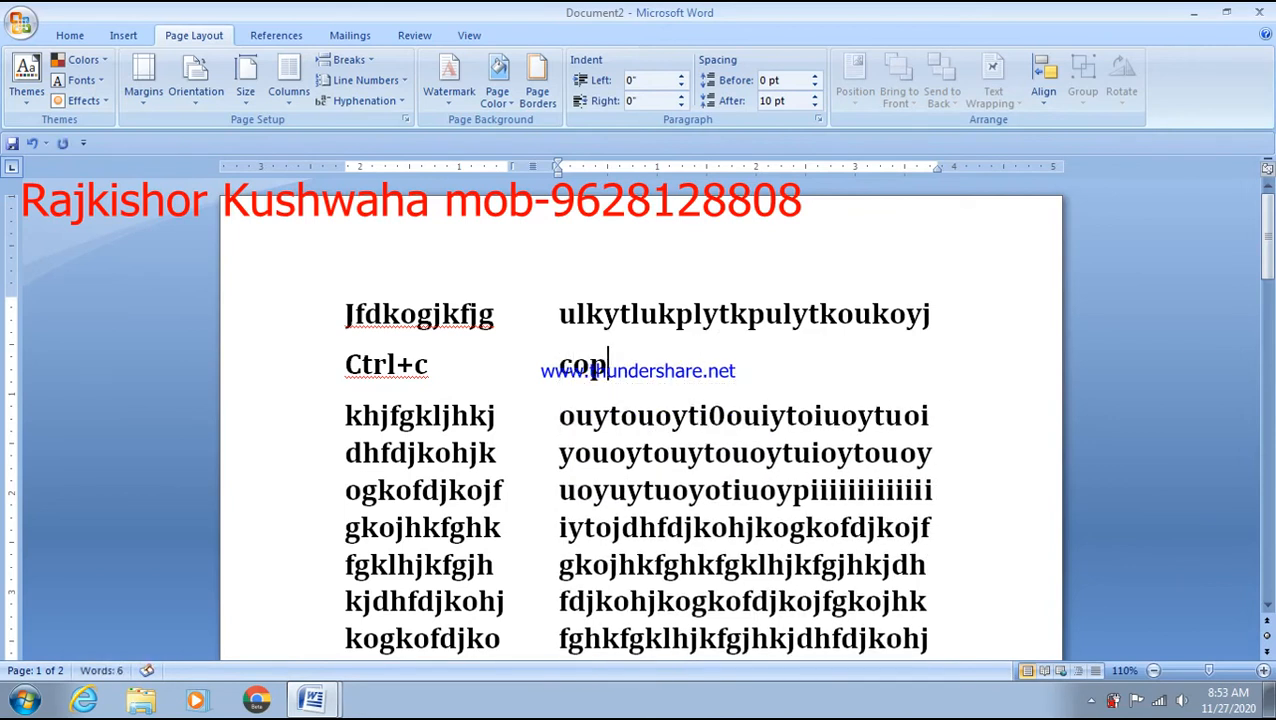
text(y text)
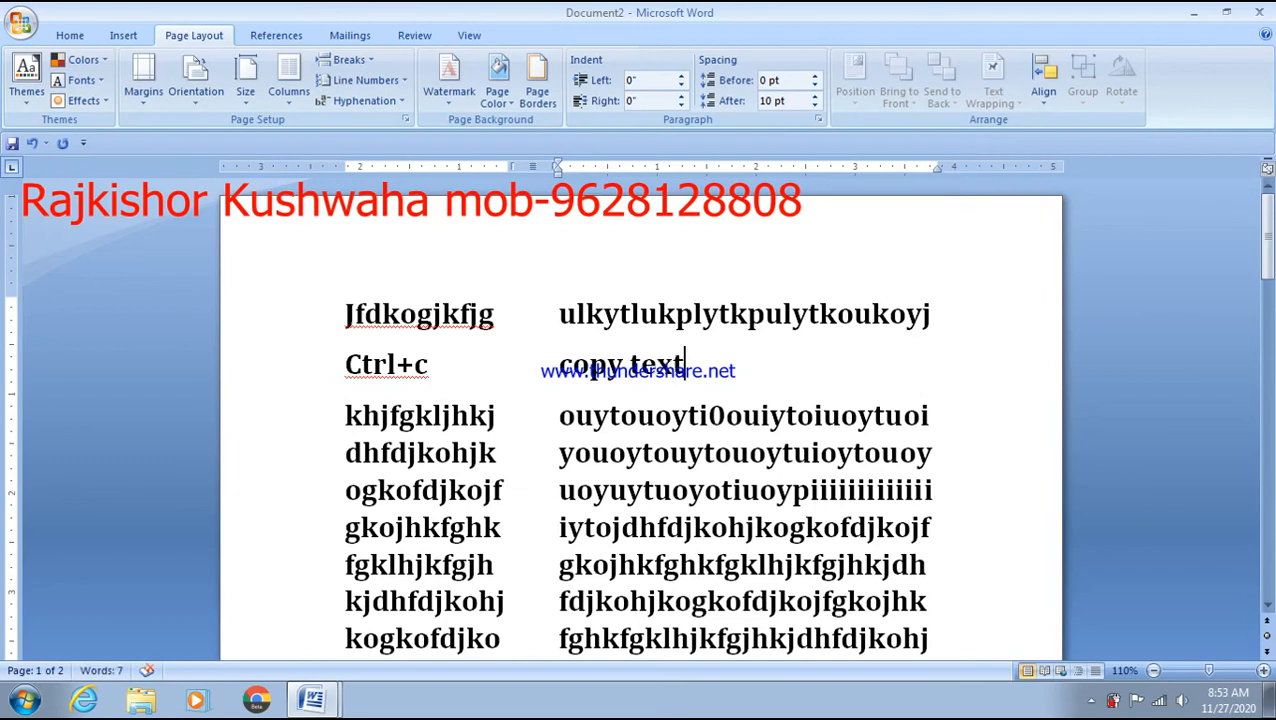
key(ctrl+a)
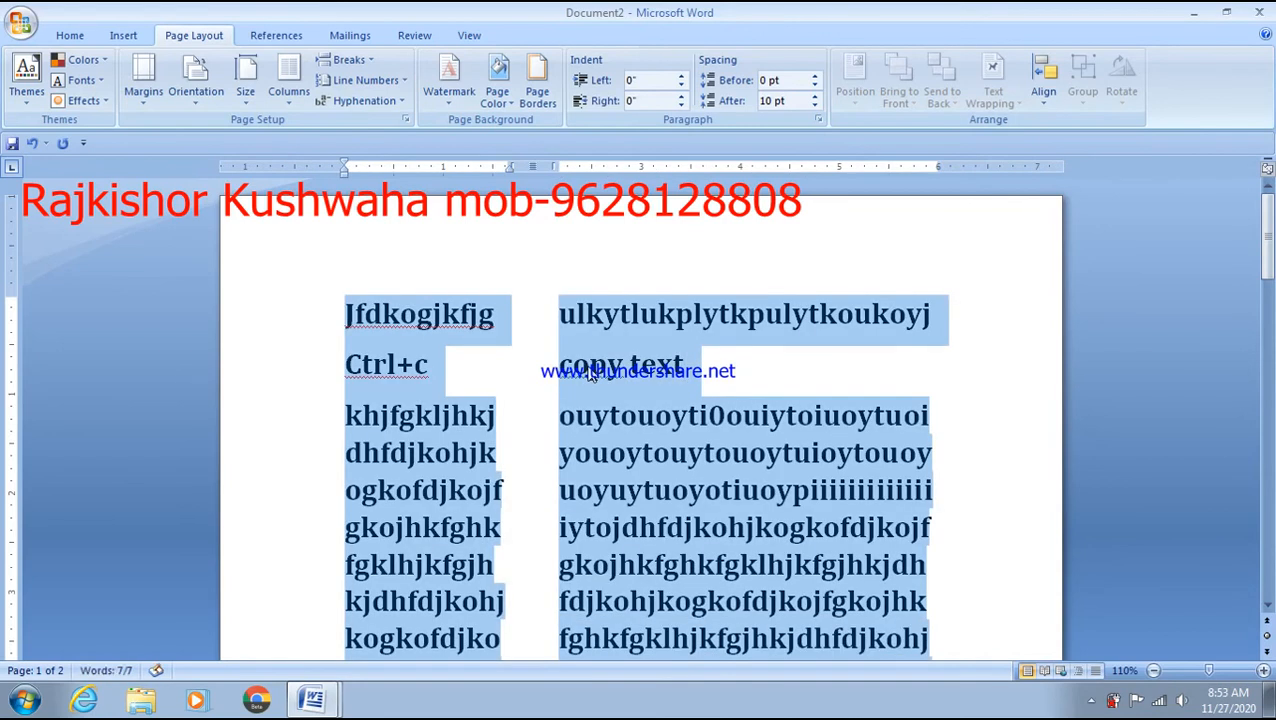
- Set the Number of columns to 8 in More Columns, apply it, then reselect all the text
click(289, 88)
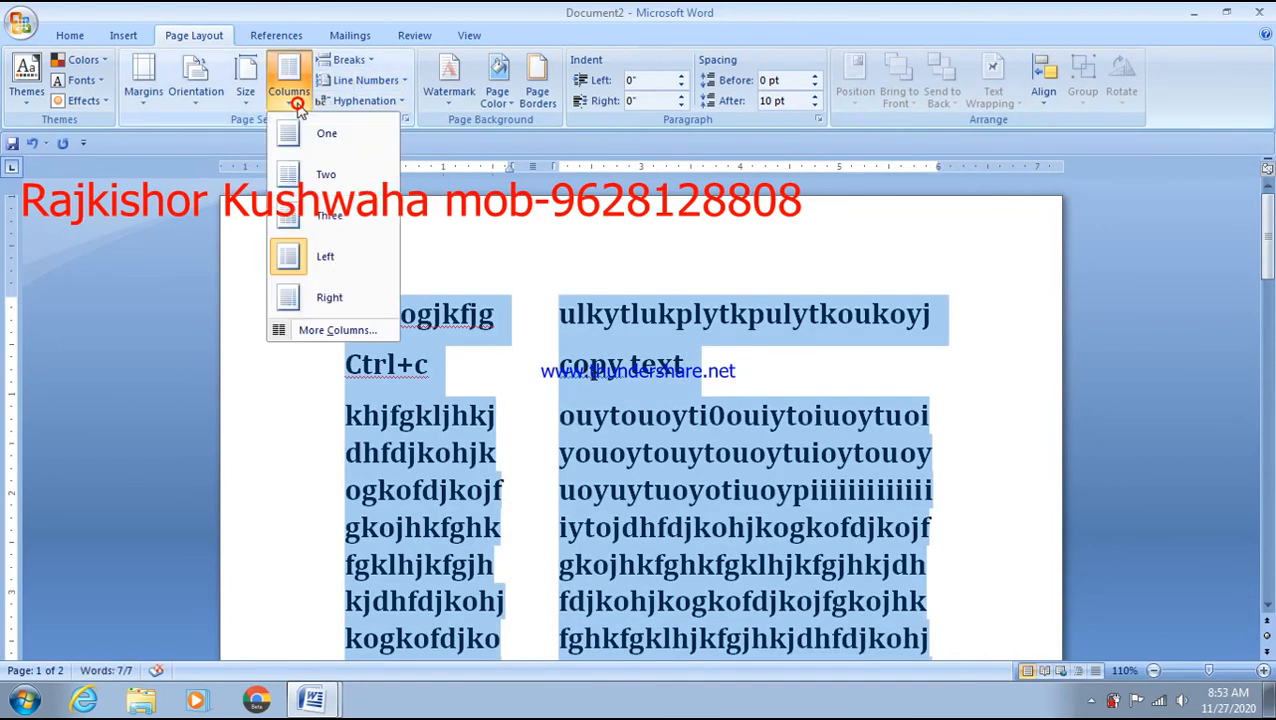
click(316, 331)
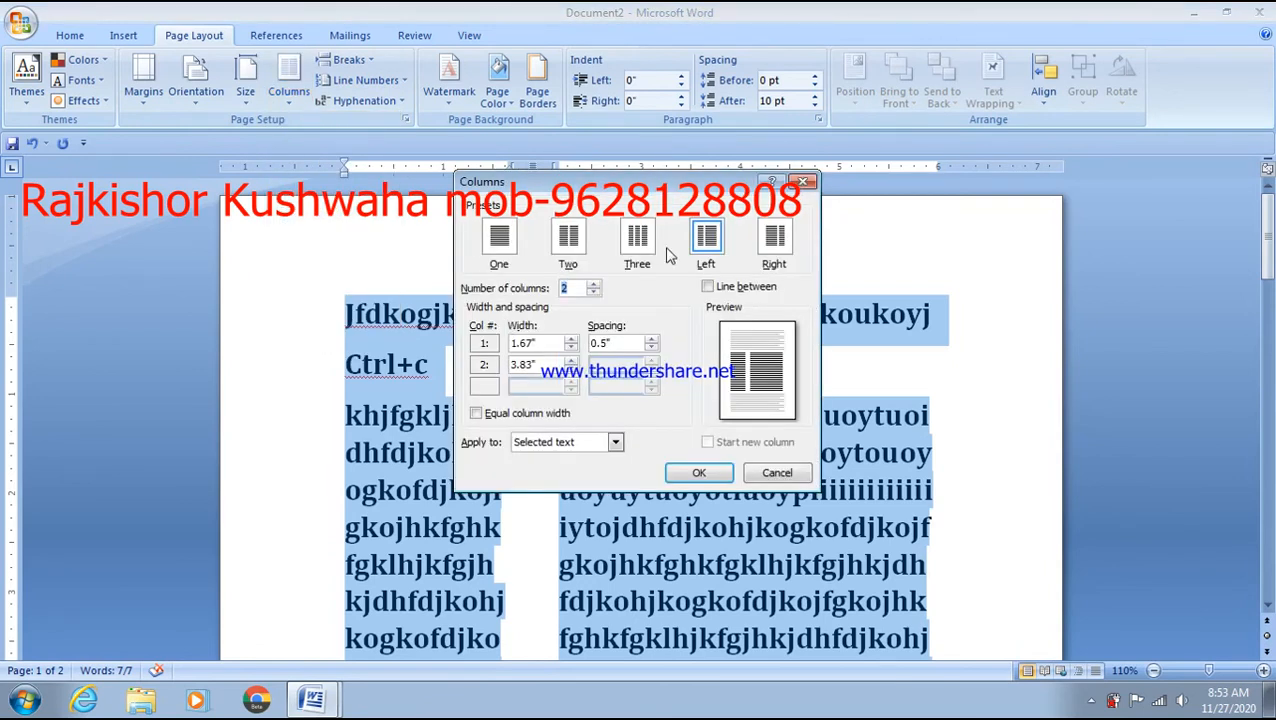
click(593, 284)
click(593, 284)
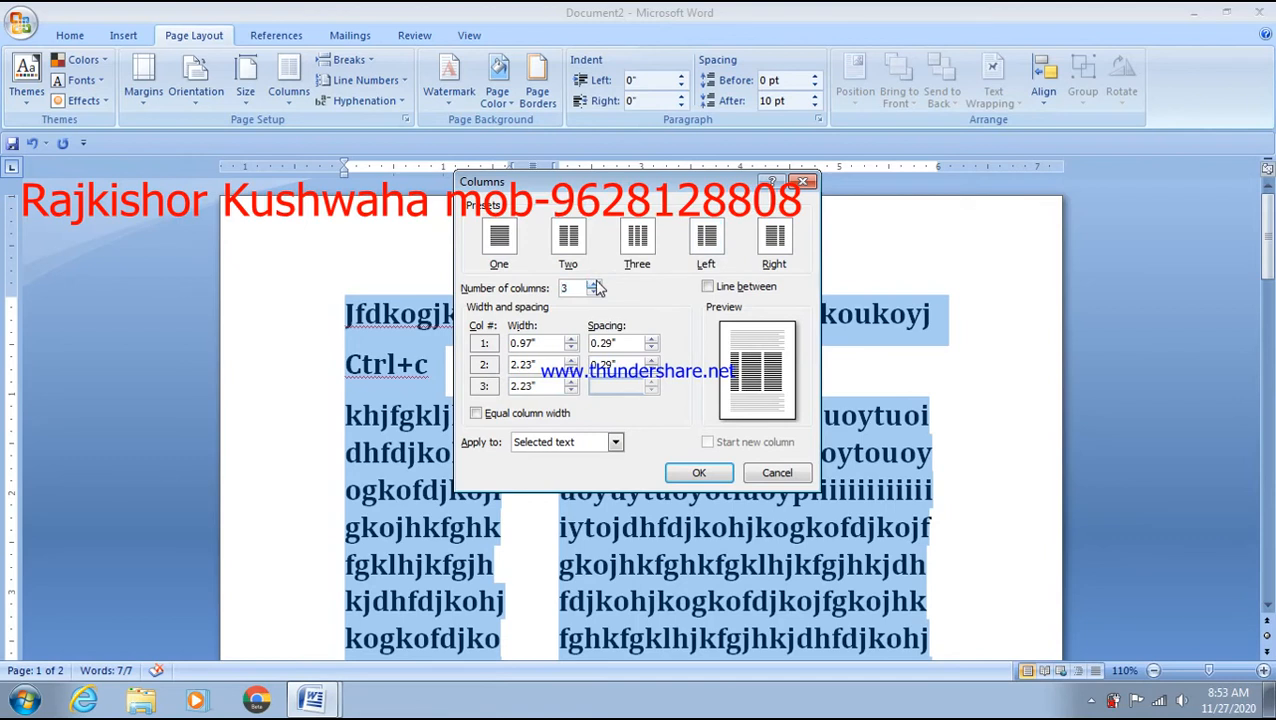
click(593, 284)
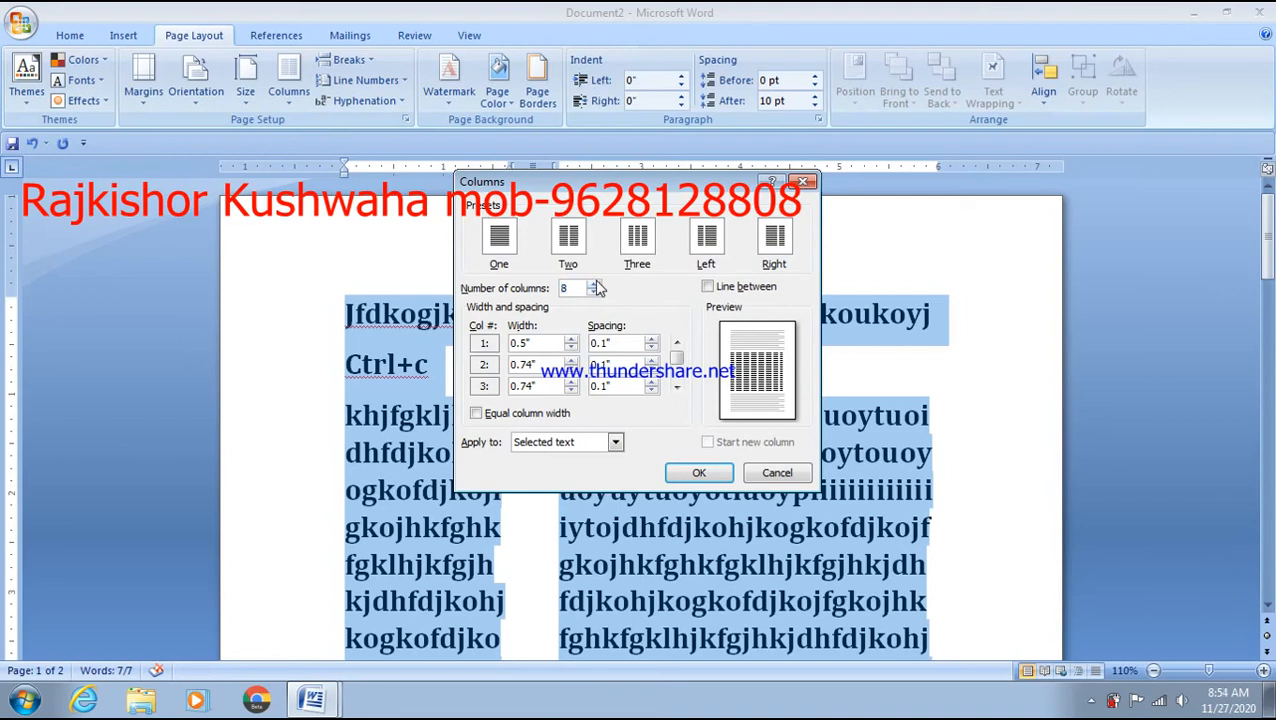
click(699, 473)
click(676, 430)
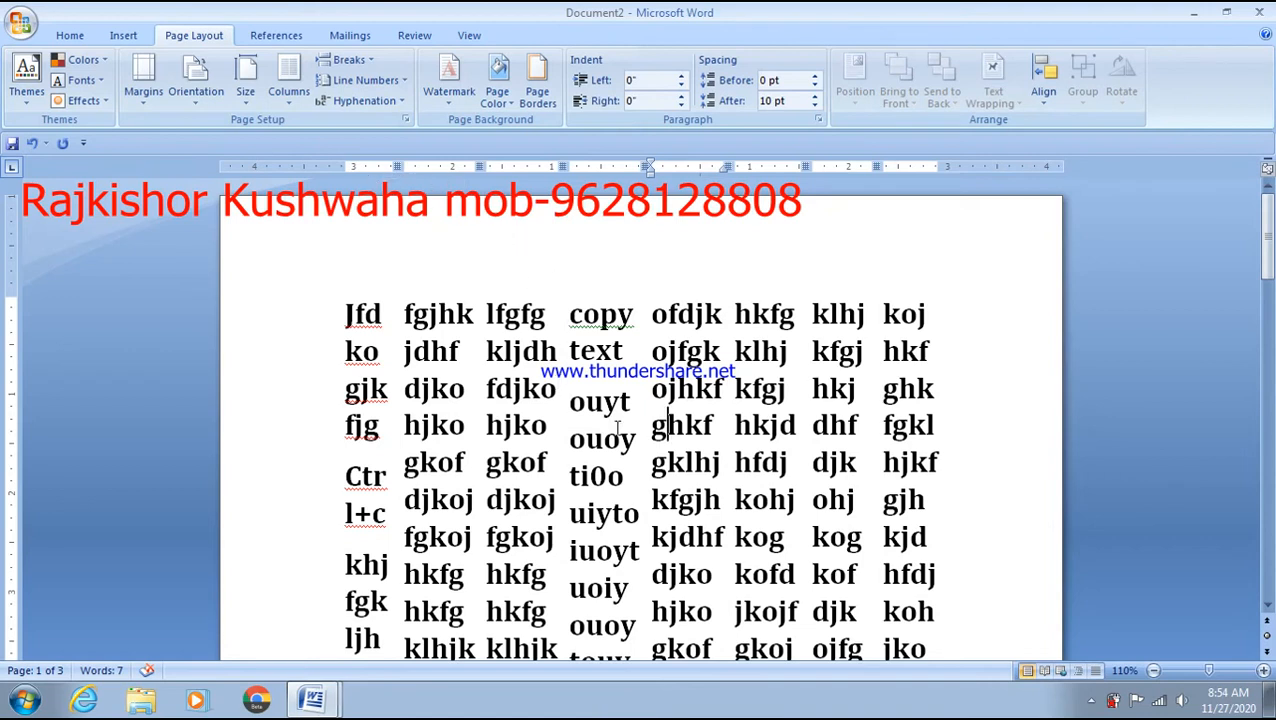
key(ctrl+a)
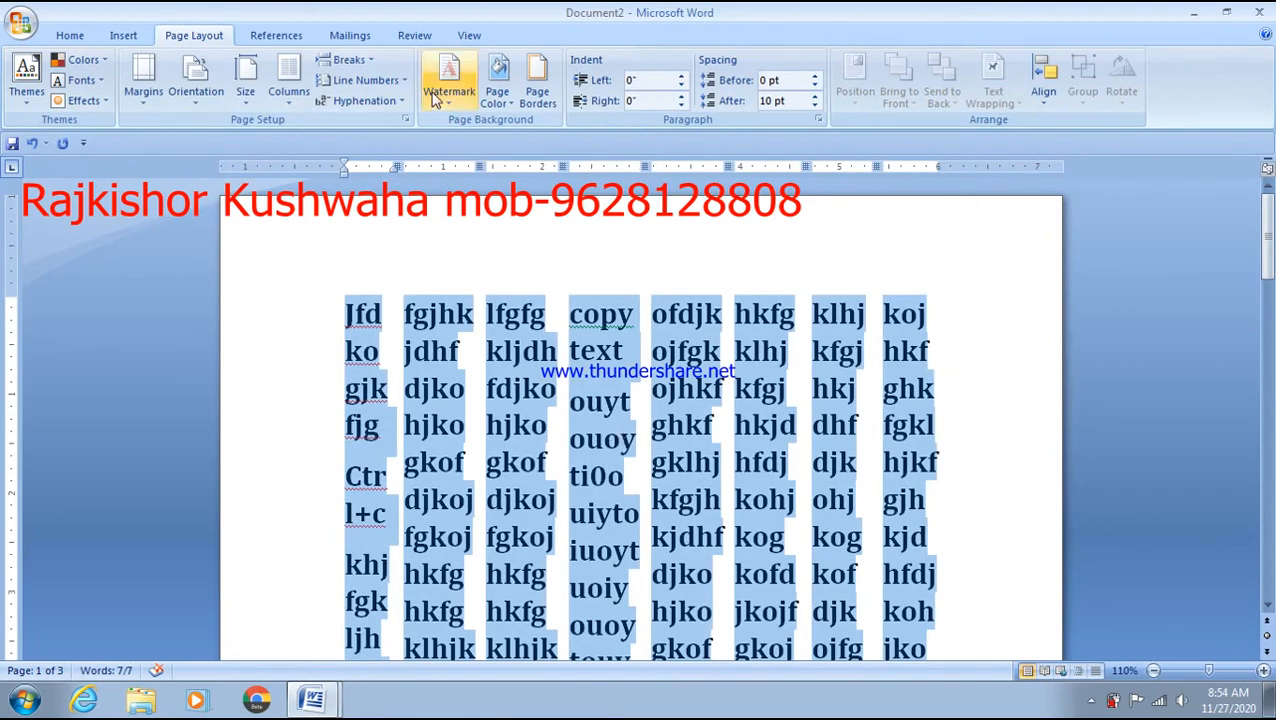
- Apply the Three column preset with Line between ticked to the selected text
click(299, 106)
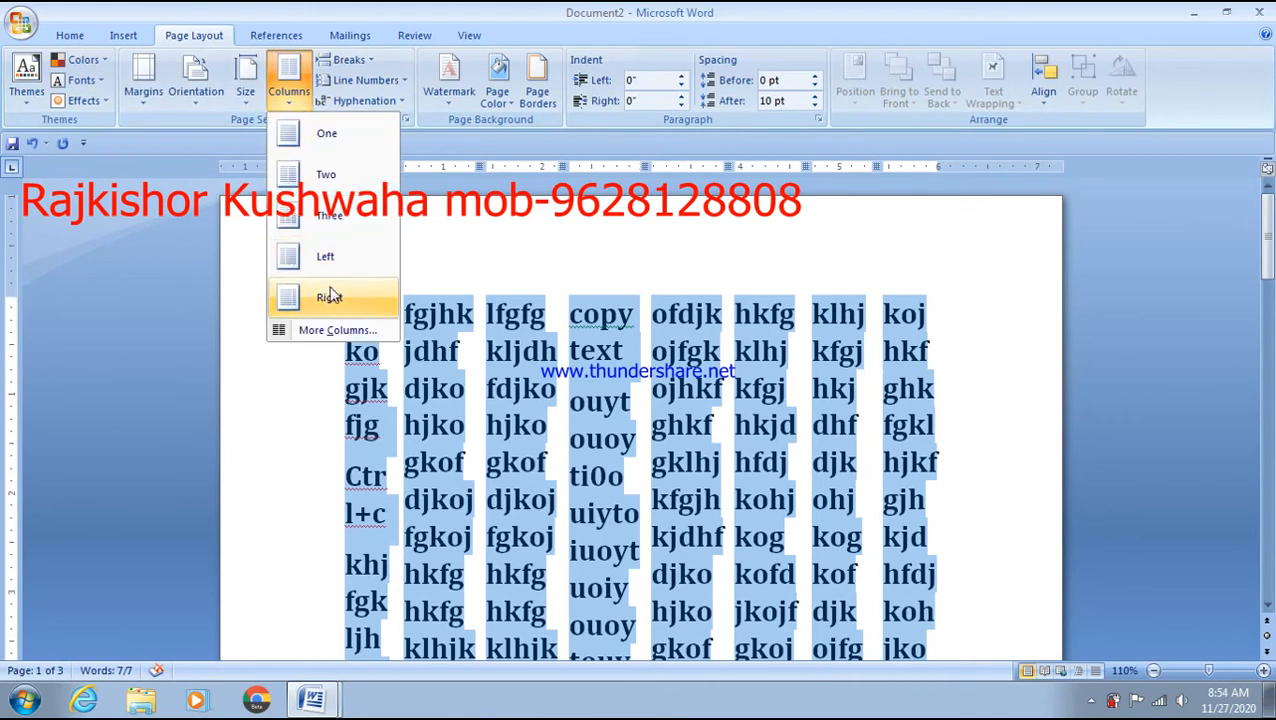
click(336, 330)
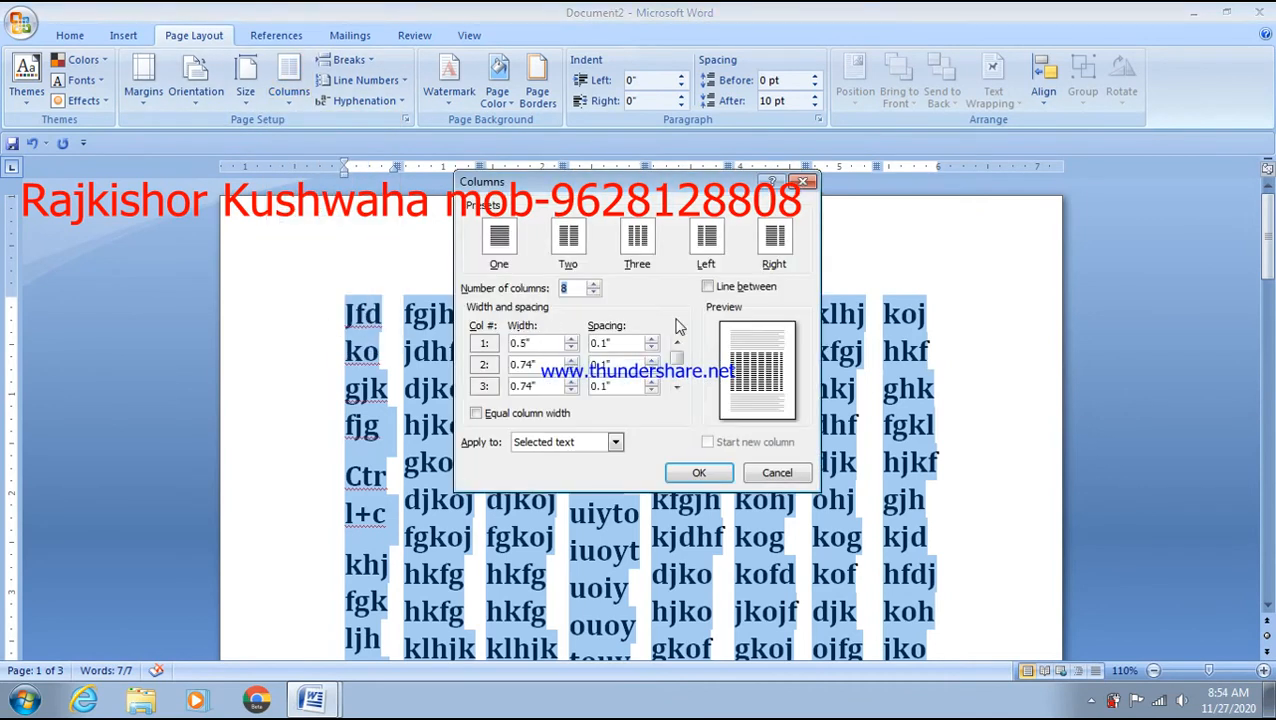
click(646, 258)
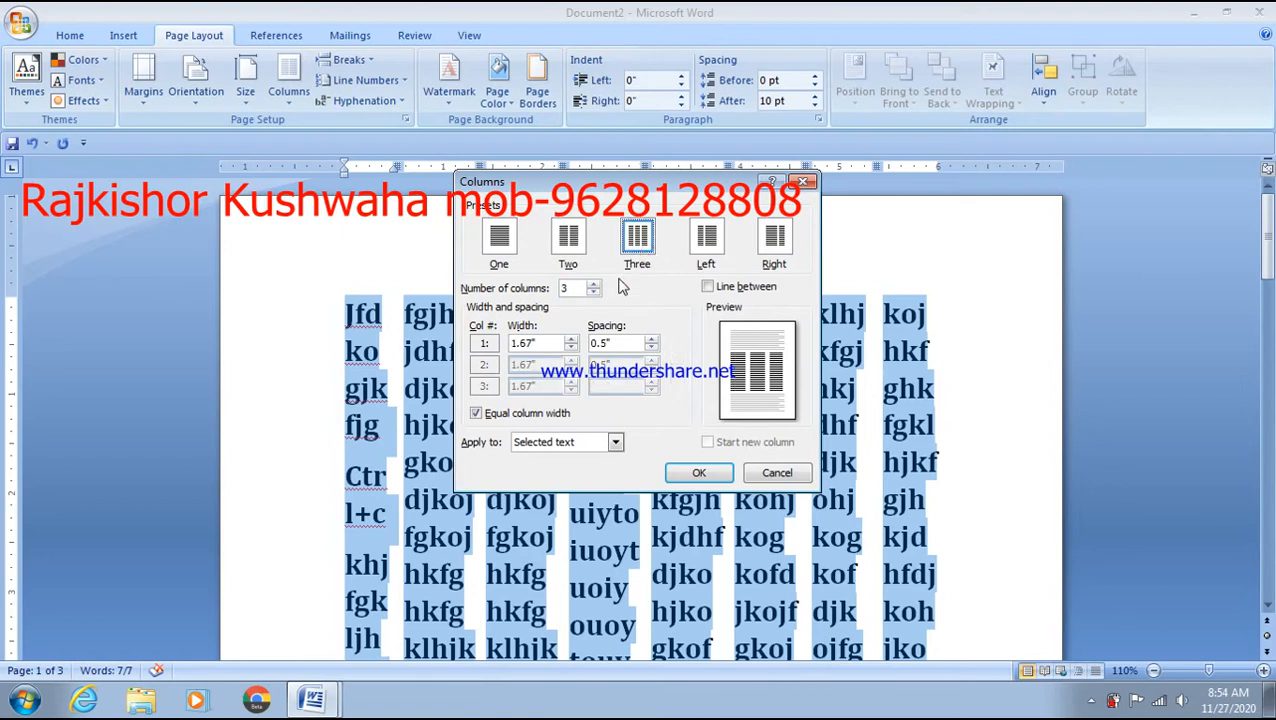
click(709, 288)
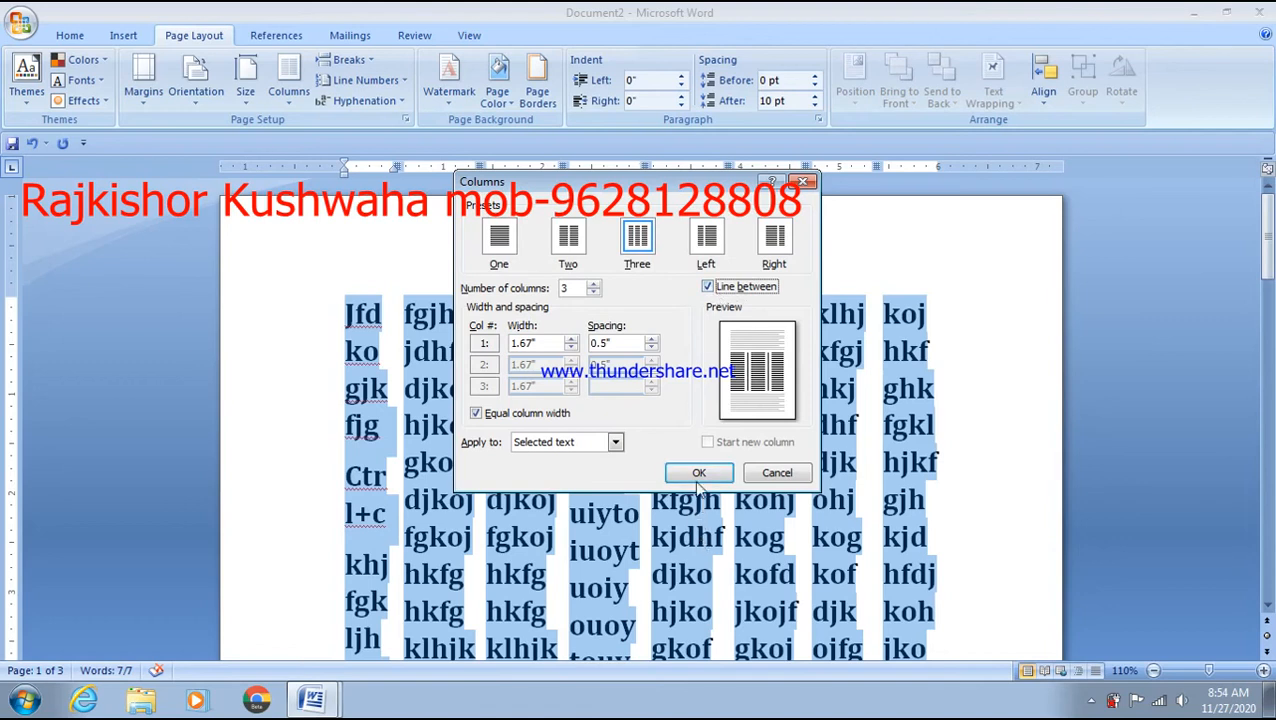
click(699, 474)
scroll(727, 481, down, 5)
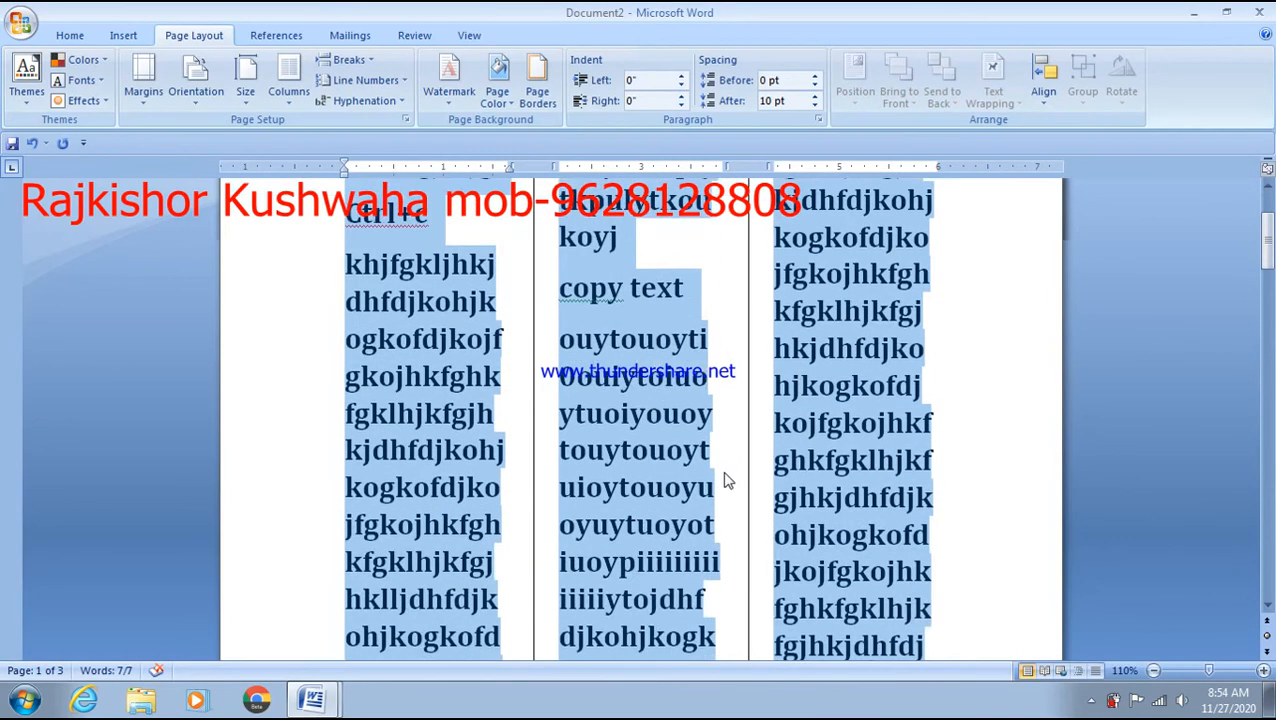
click(929, 435)
scroll(920, 445, up, 1)
scroll(917, 455, up, 6)
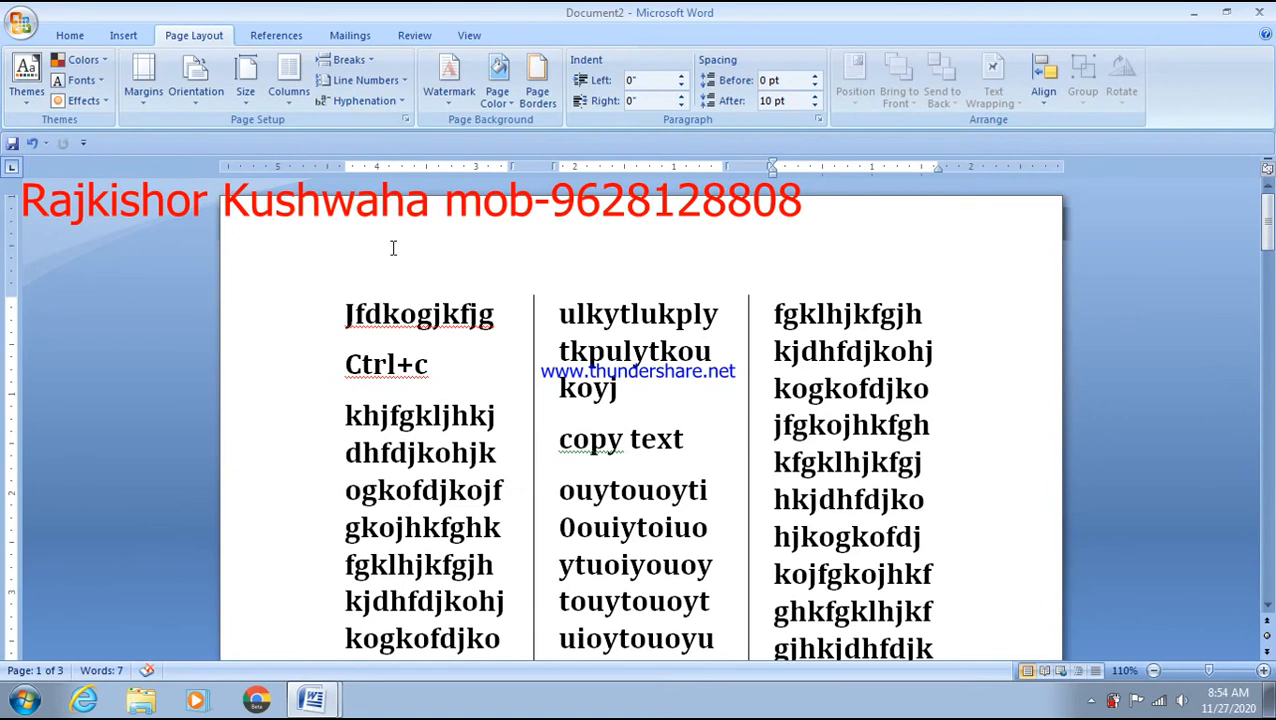
- Set the column Width to 1.93" and Spacing to 0.1" in More Columns
click(288, 82)
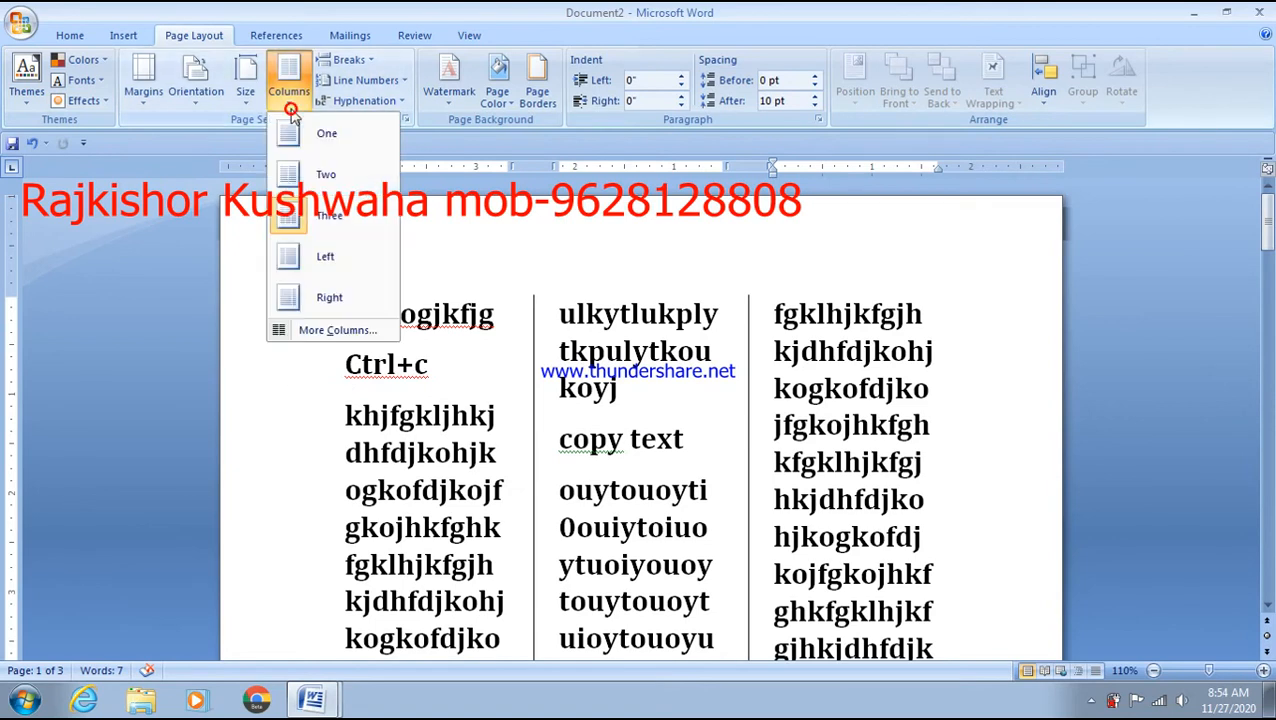
click(296, 340)
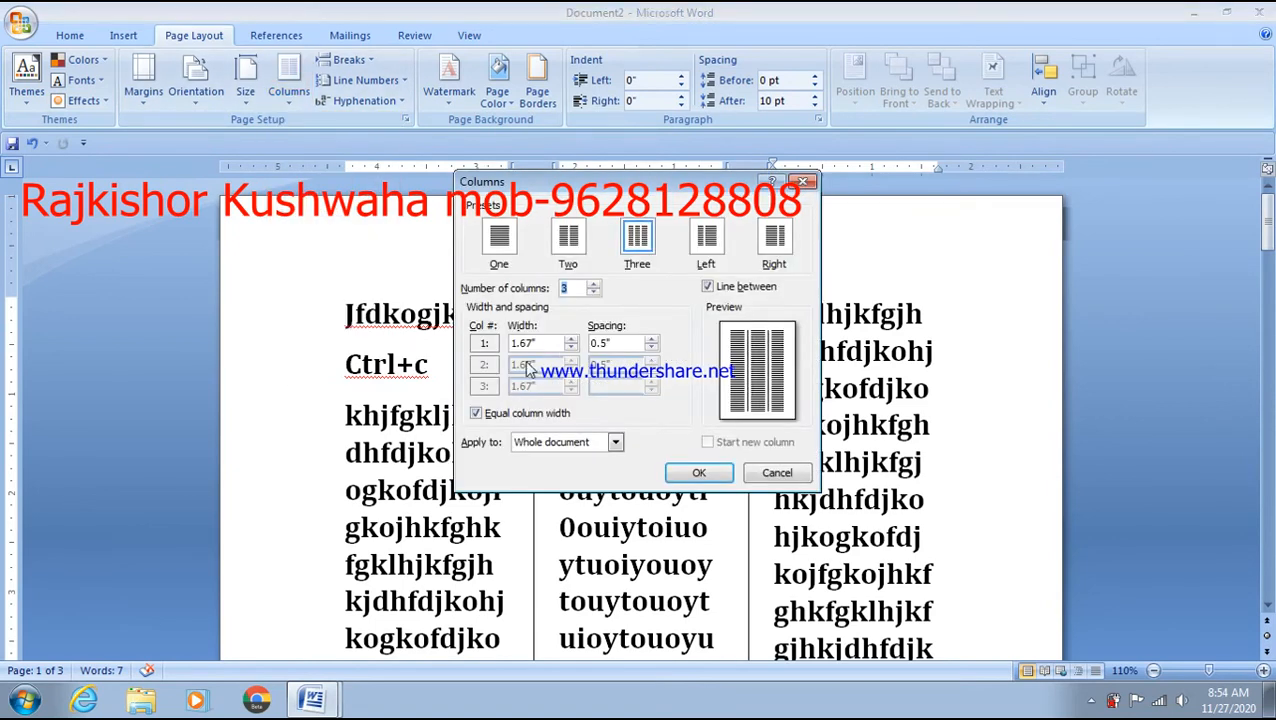
click(528, 344)
click(569, 343)
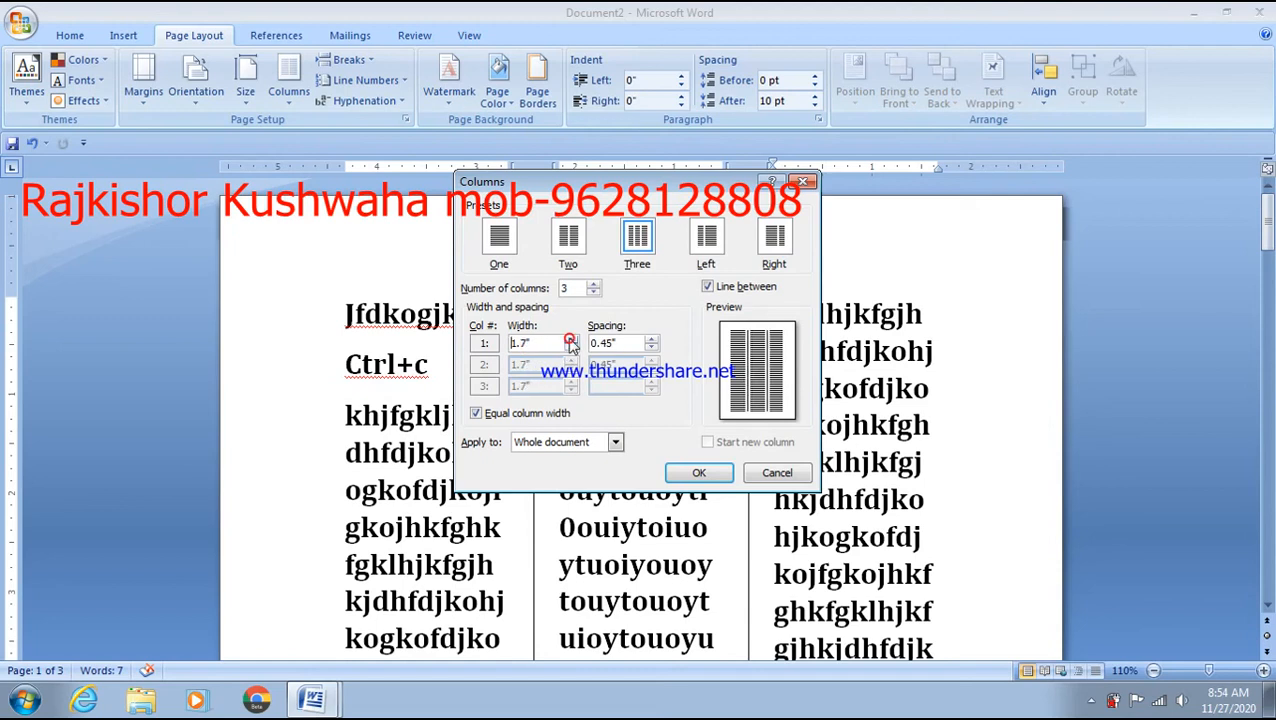
click(569, 343)
click(569, 343)
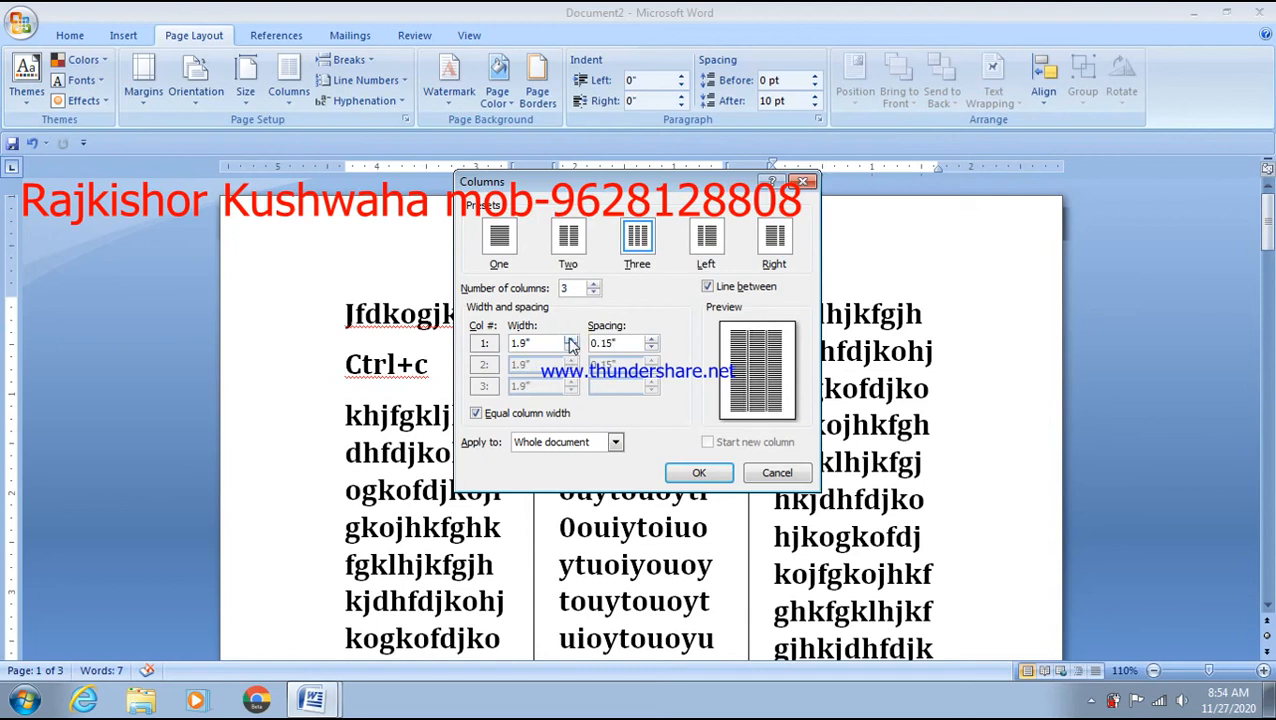
click(651, 349)
click(700, 474)
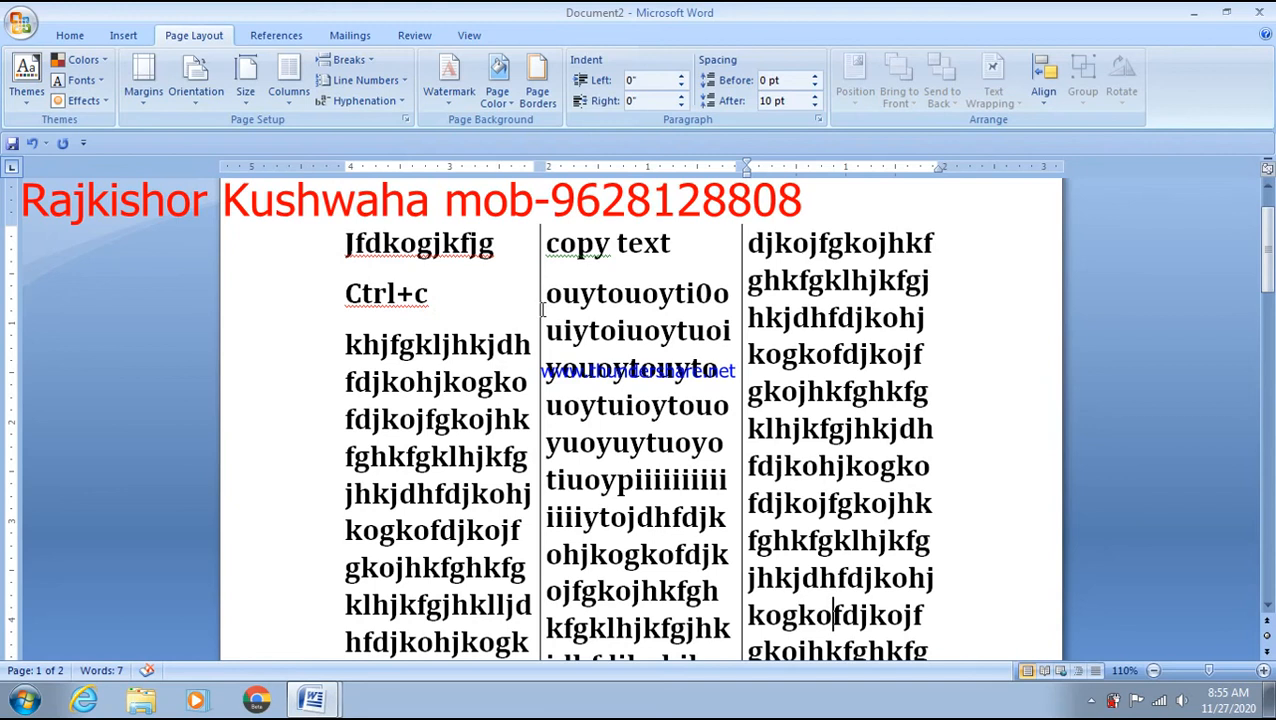
scroll(543, 310, down, 5)
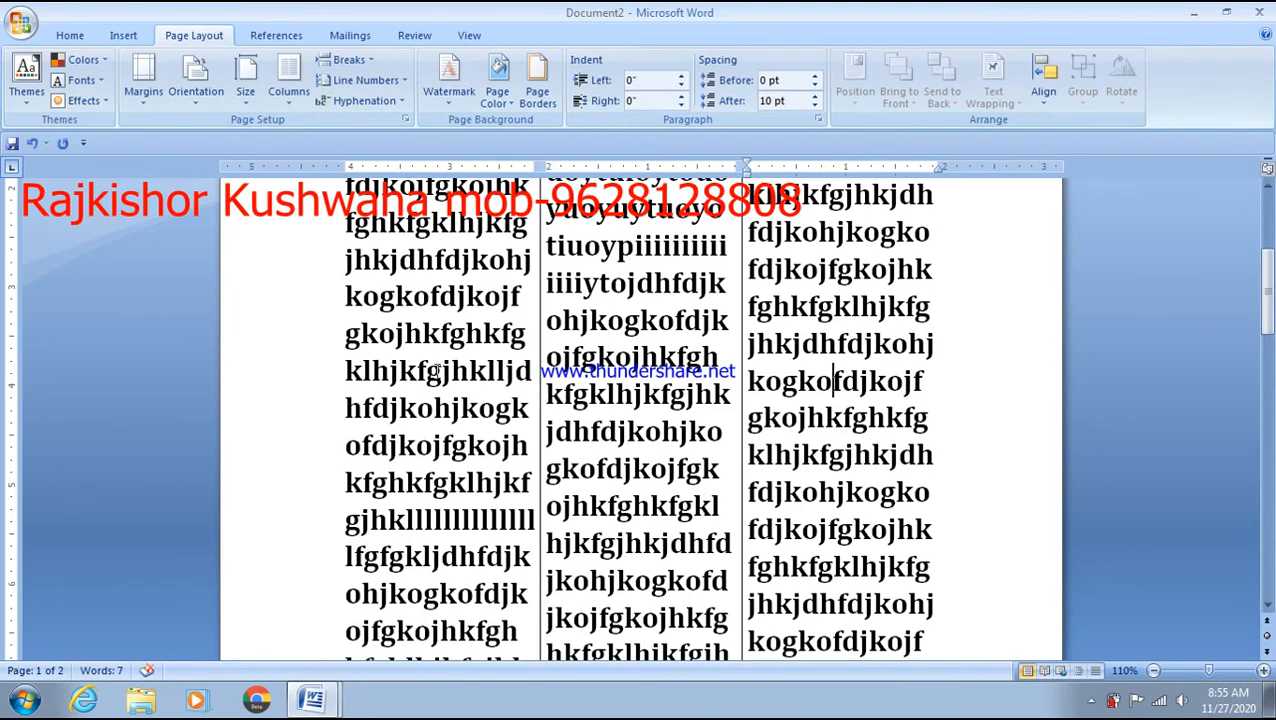
- Apply the columns from 'This point forward', then undo the change with Ctrl+Z
click(288, 85)
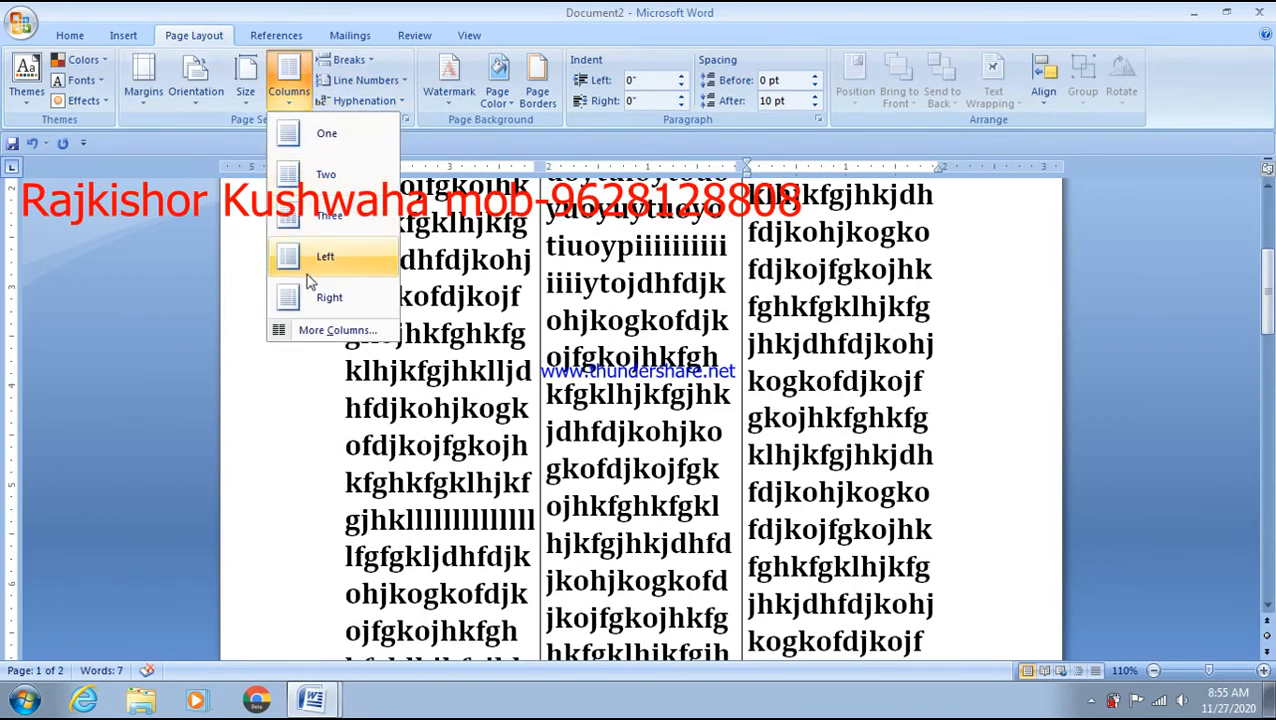
click(338, 331)
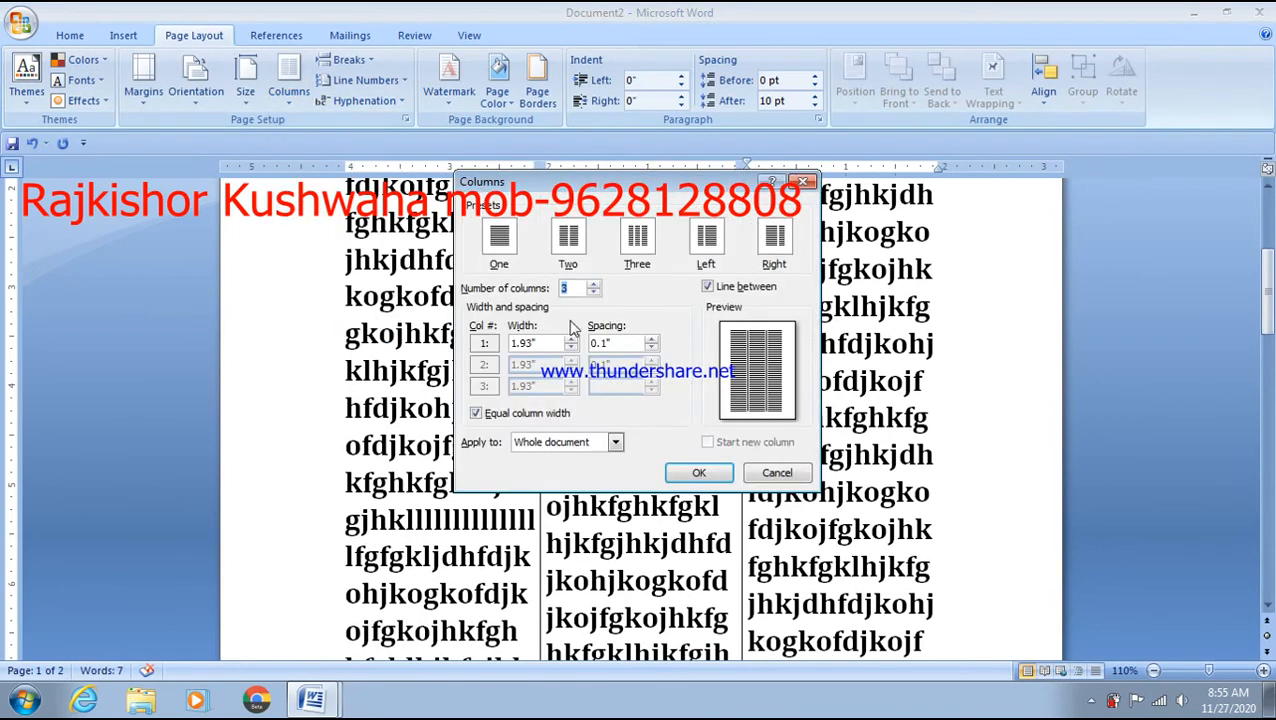
click(580, 441)
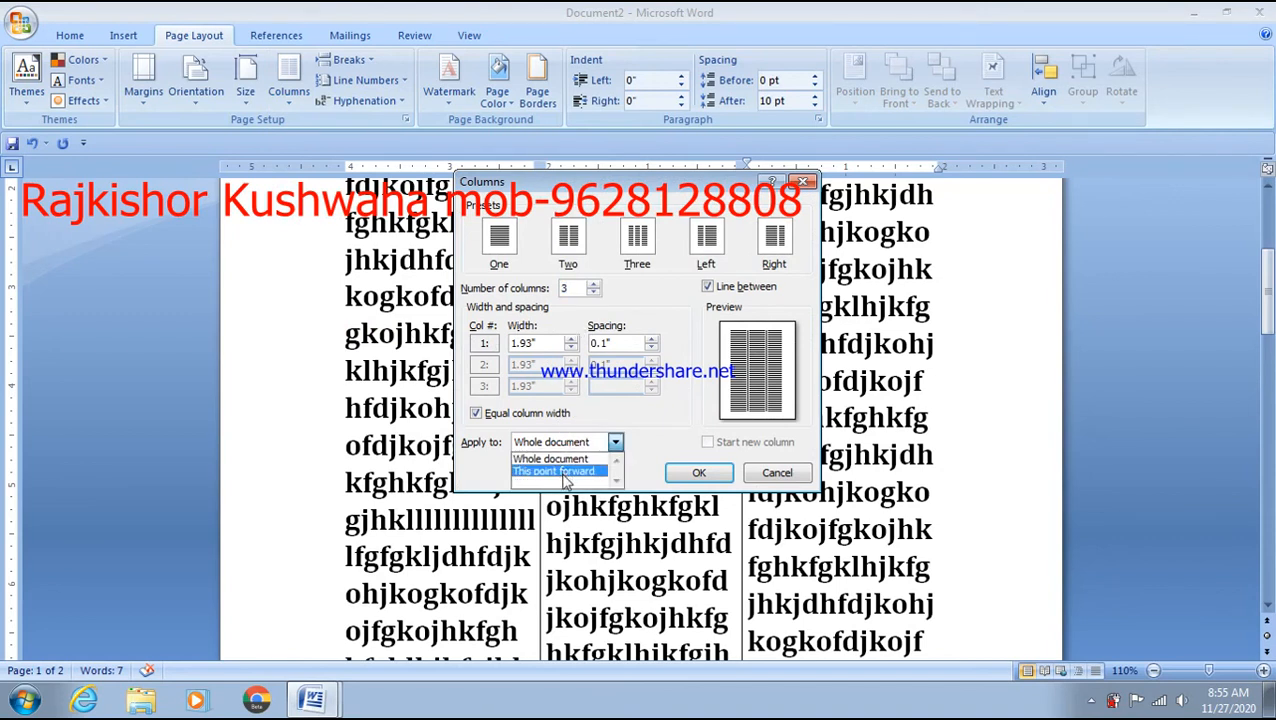
click(560, 471)
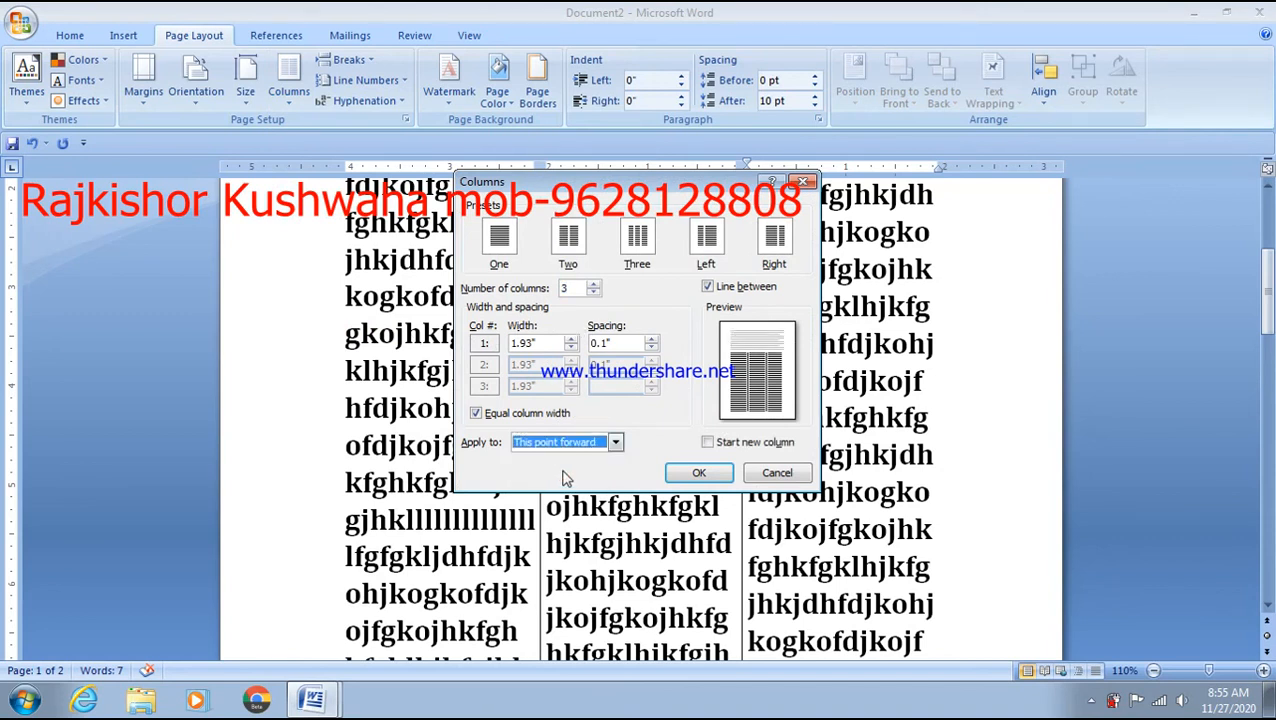
click(717, 470)
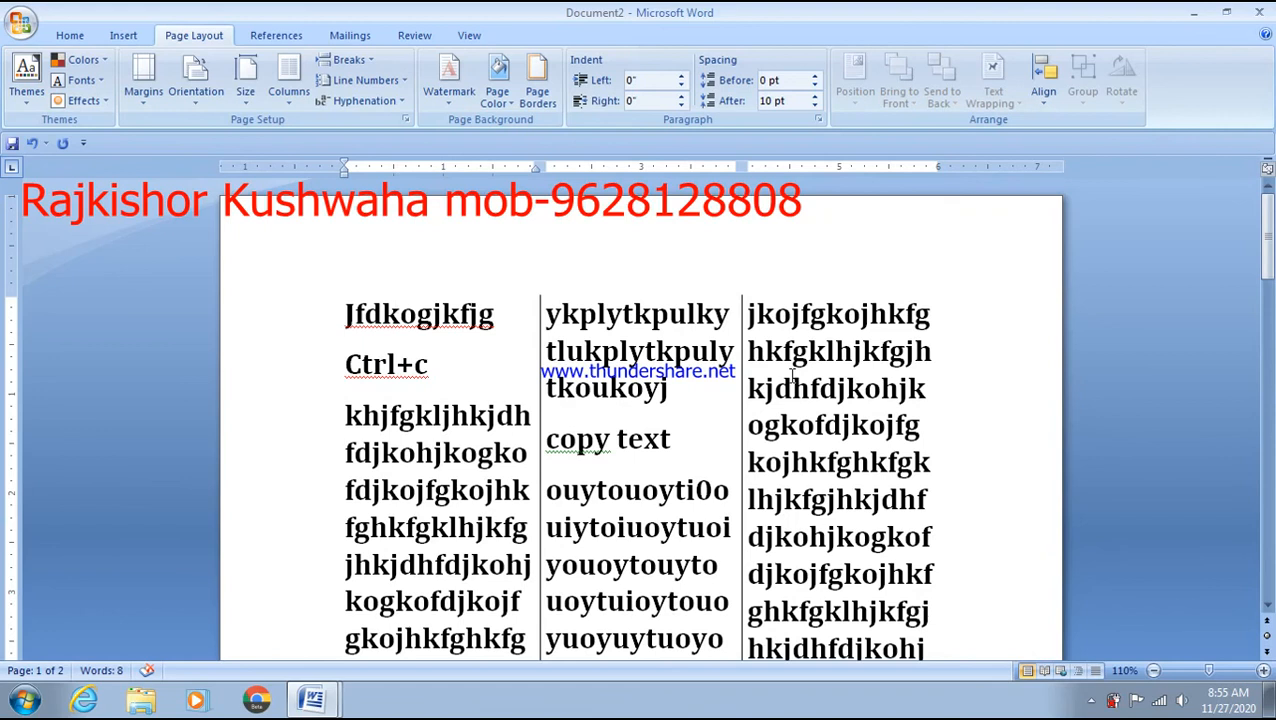
key(ctrl+z)
key(ctrl+z)
key(ctrl+z)
key(ctrl+z)
key(ctrl+z)
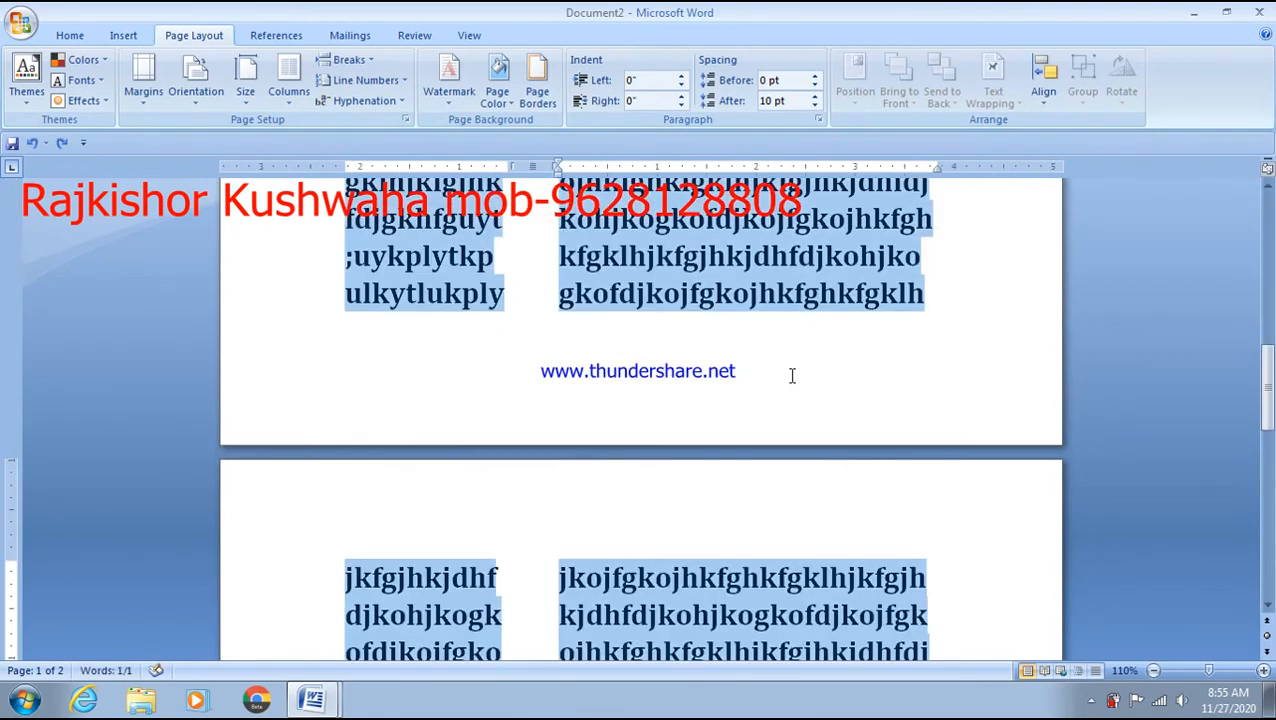
- Switch the text back to the One column layout and deselect it
click(288, 108)
click(318, 138)
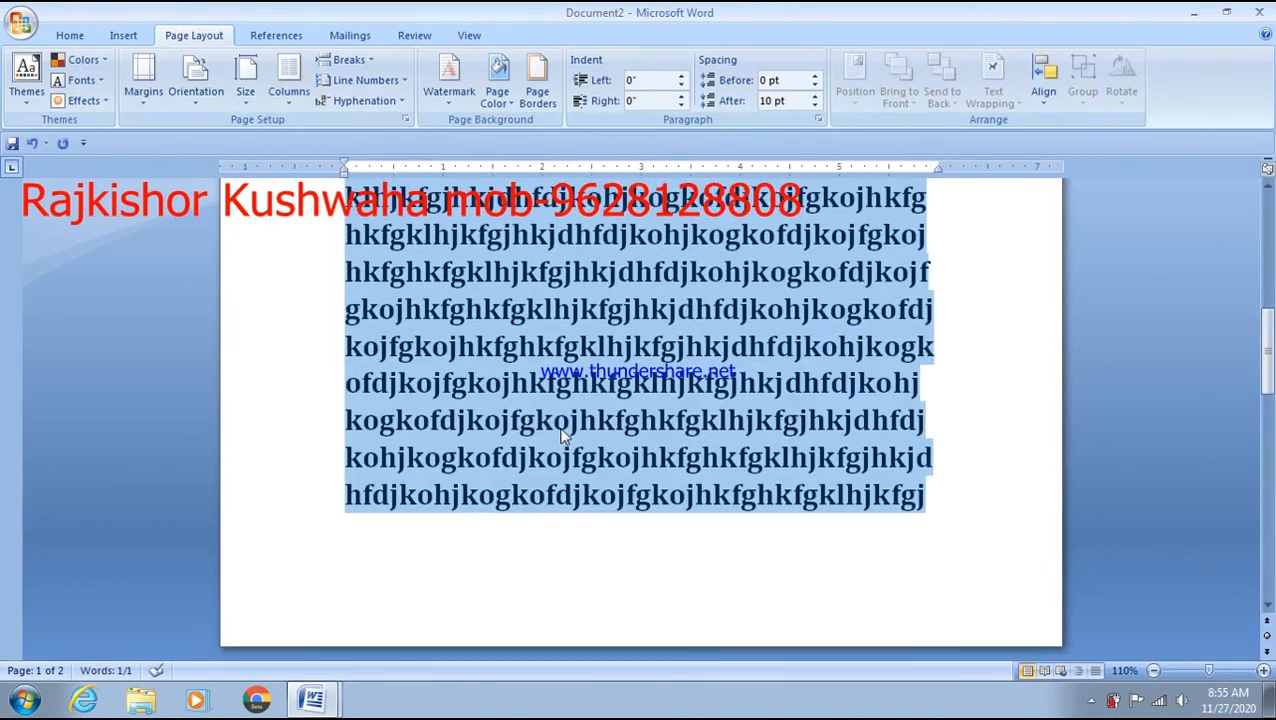
click(563, 435)
scroll(563, 430, up, 5)
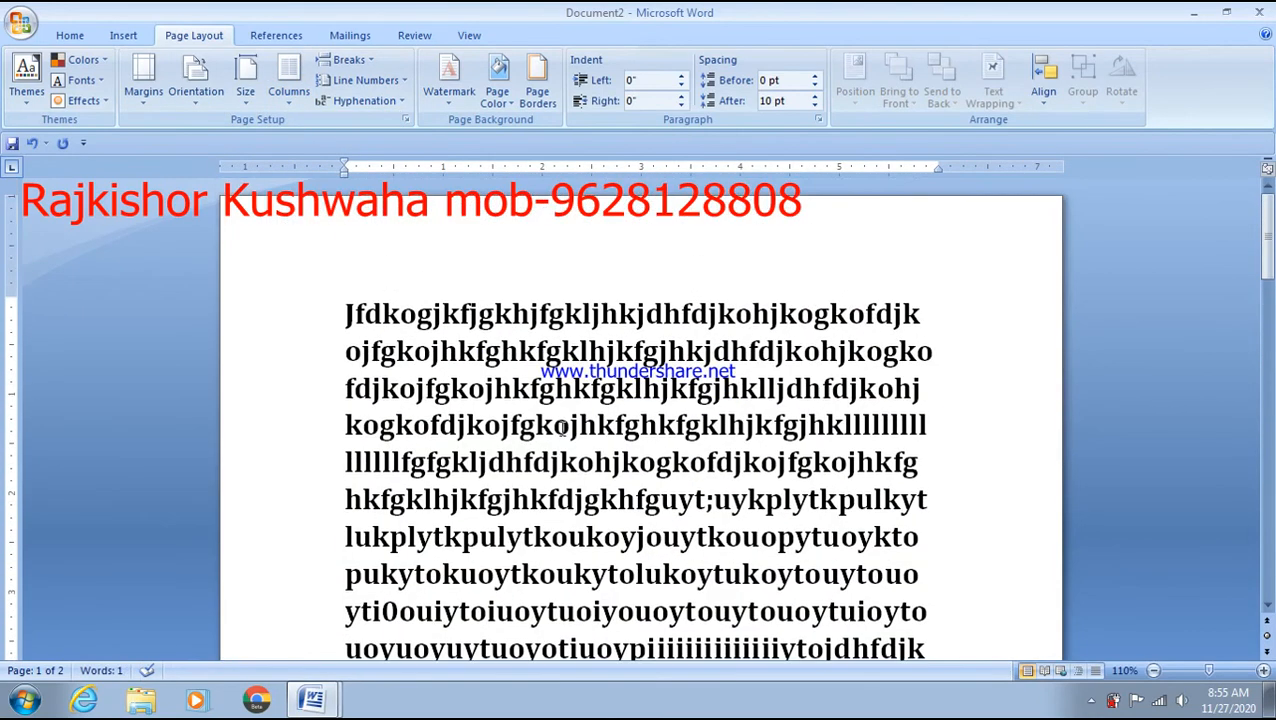
- Start a new paragraph after "kojhkfg" and place the cursor at its beginning
click(932, 468)
key(Return)
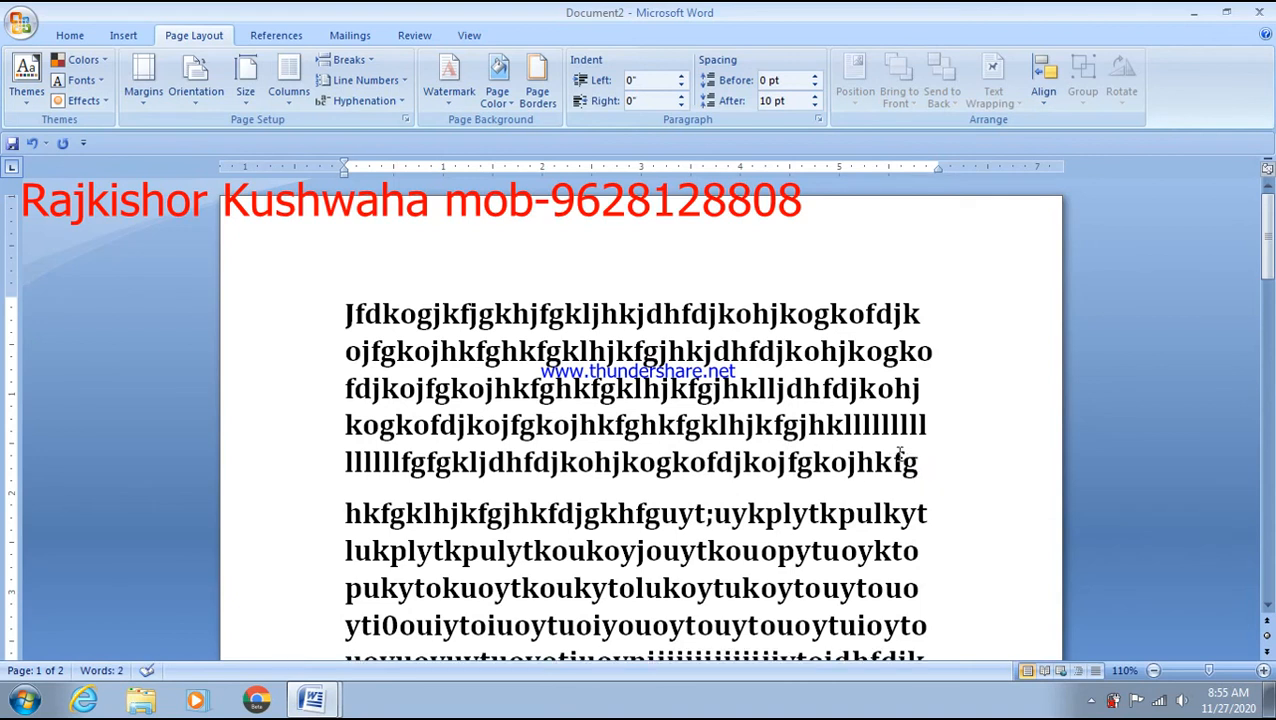
drag(918, 462, 355, 318)
click(350, 317)
click(354, 482)
click(347, 506)
click(290, 100)
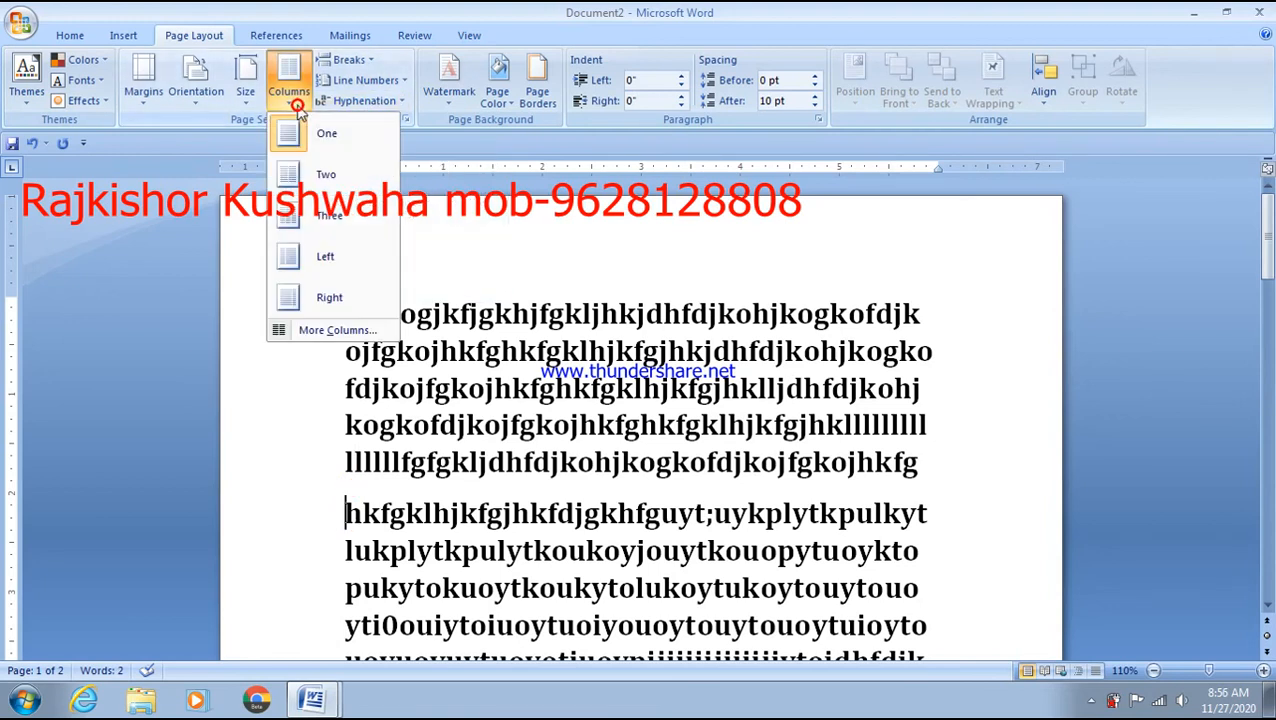
- Choose the Two column preset set to apply from 'This point forward' in the Columns dialog
click(316, 331)
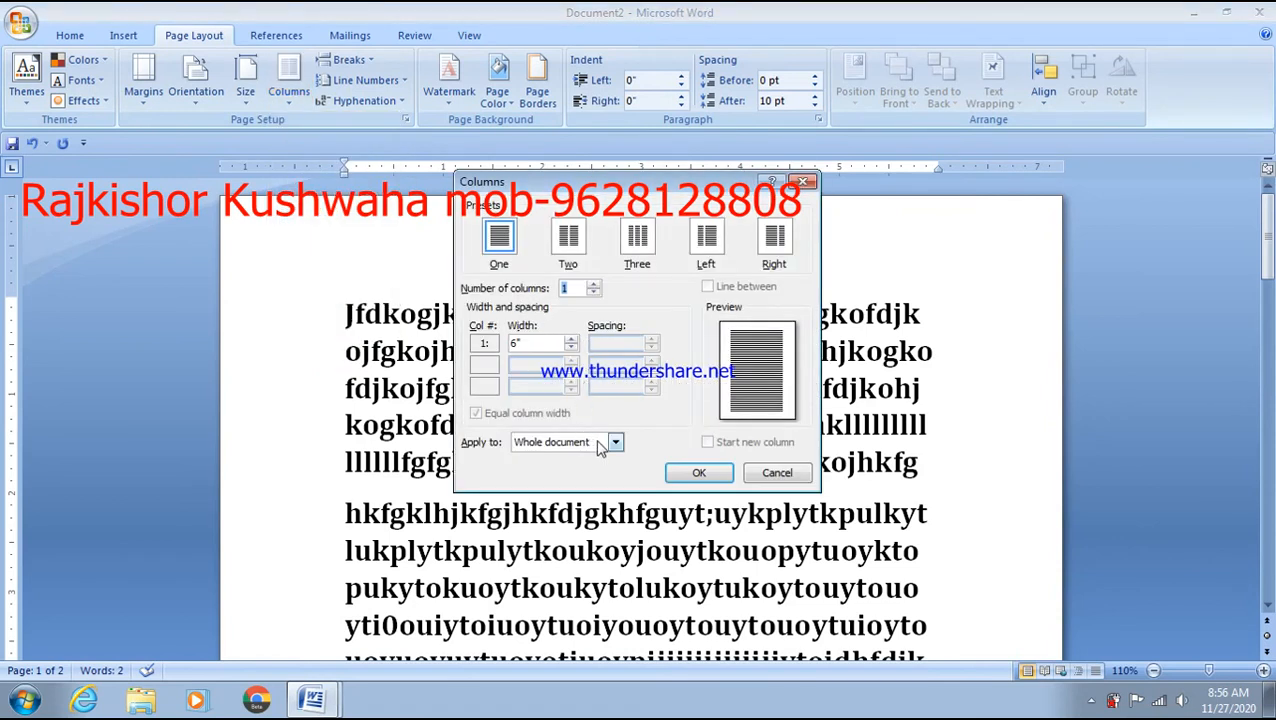
click(594, 285)
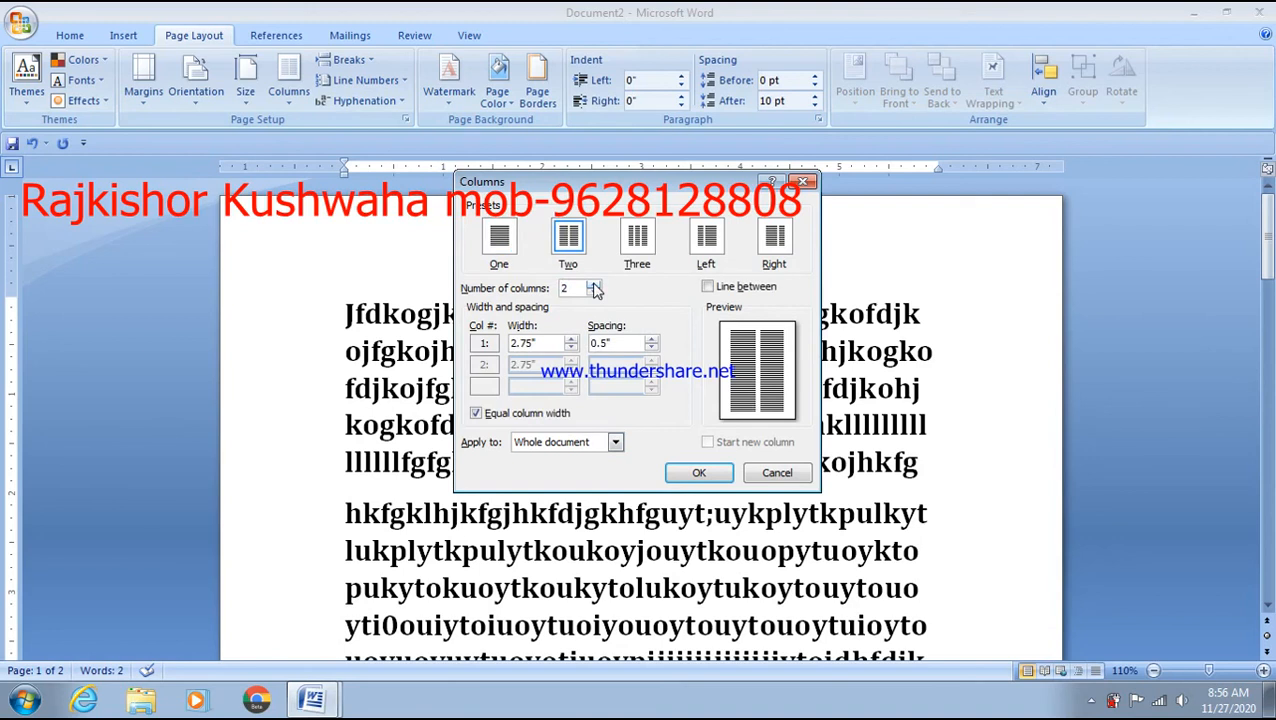
click(615, 442)
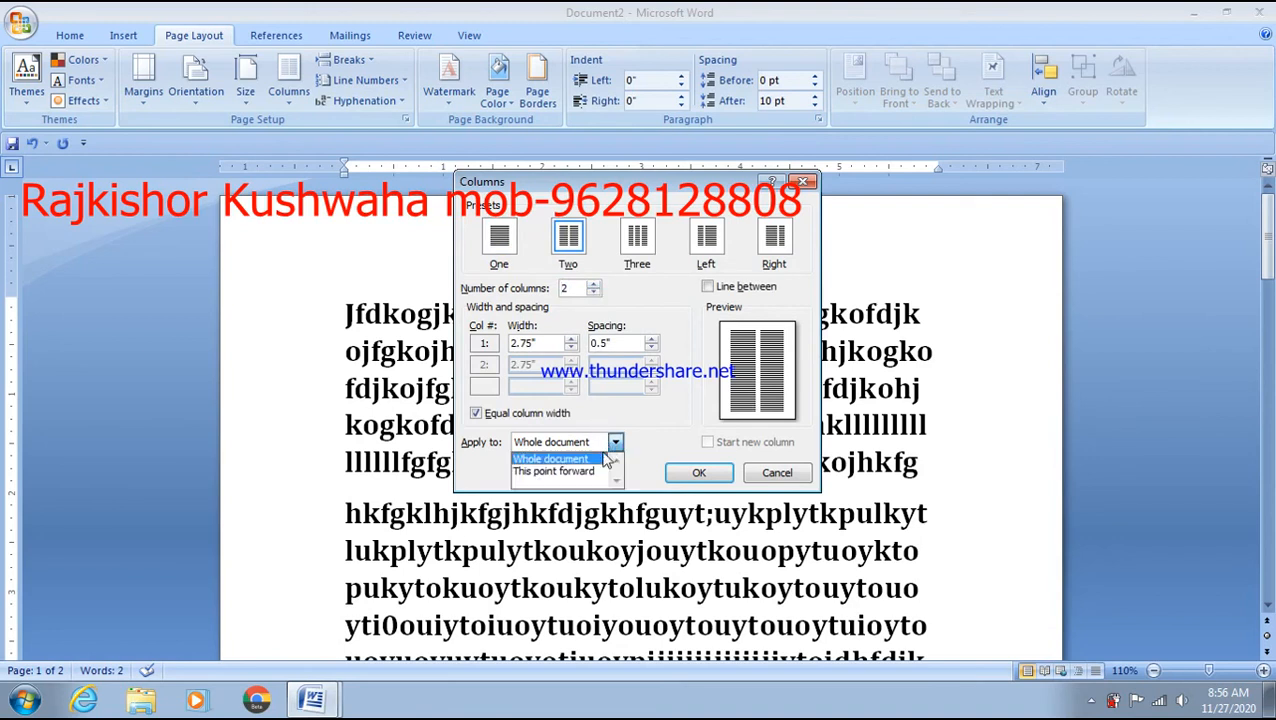
click(556, 471)
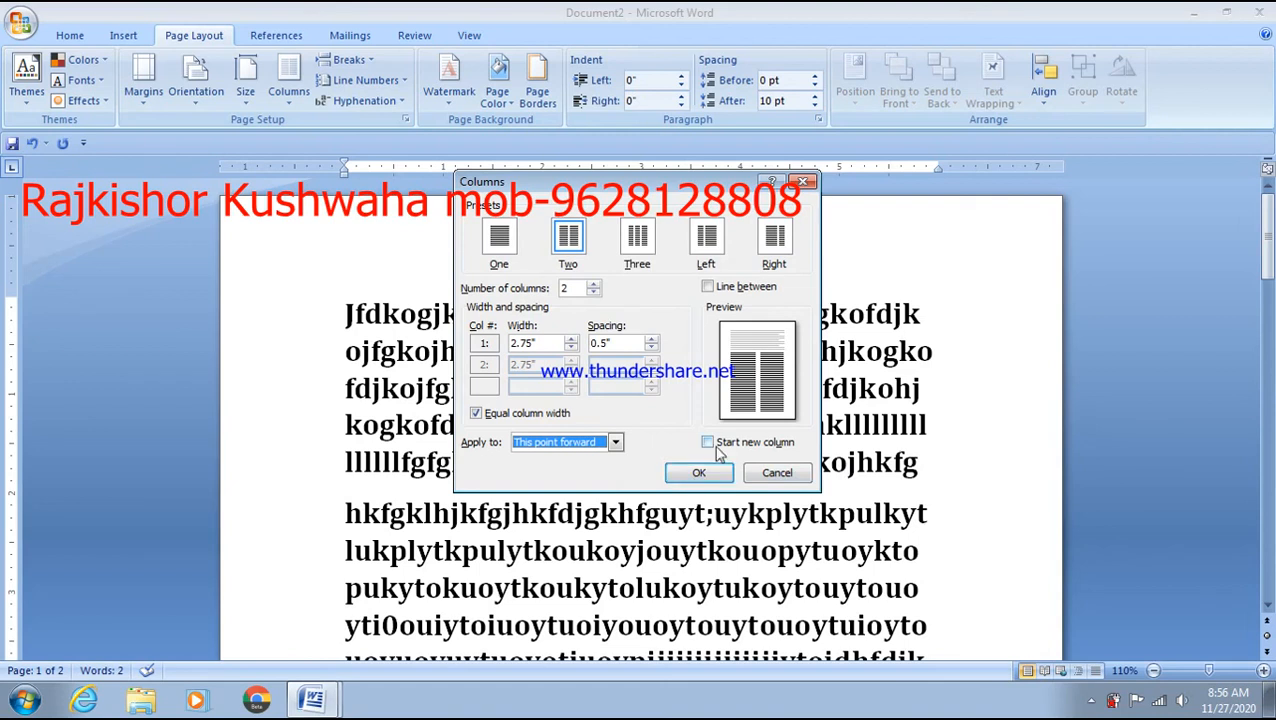
- Confirm Two columns from 'This point forward' and scroll to check the second paragraph onward in columns
click(700, 476)
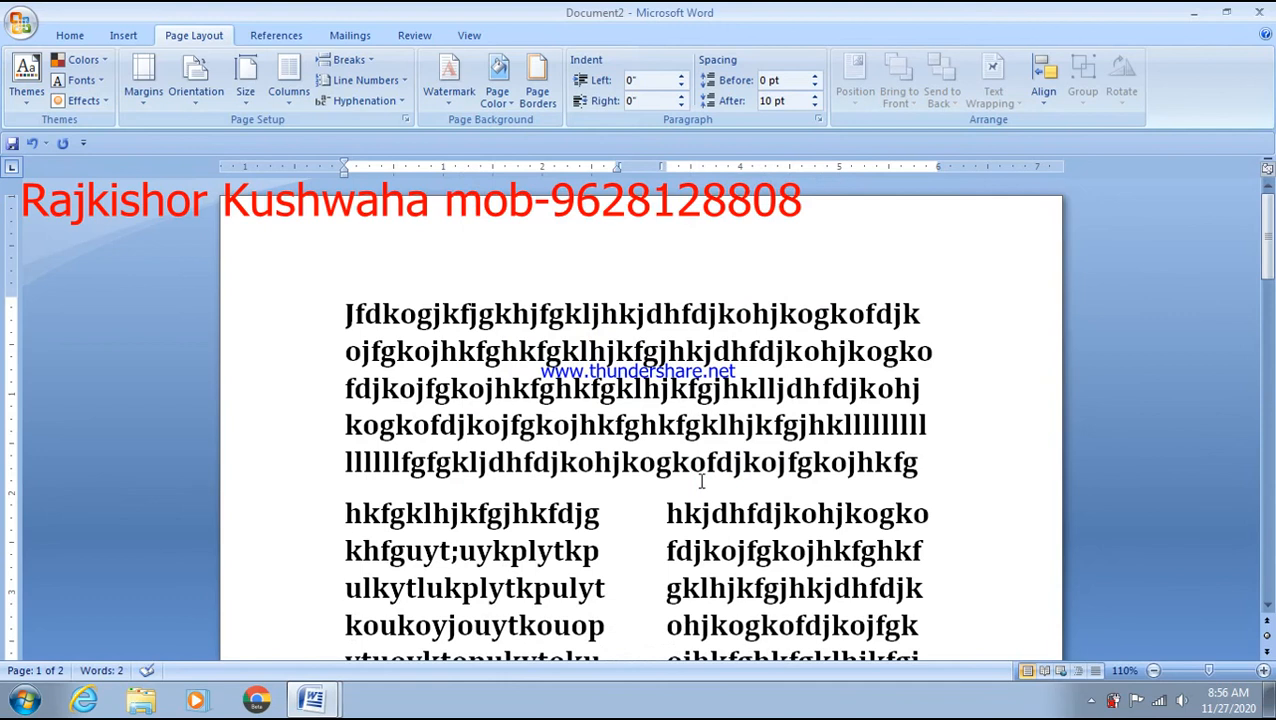
scroll(626, 285, down, 2)
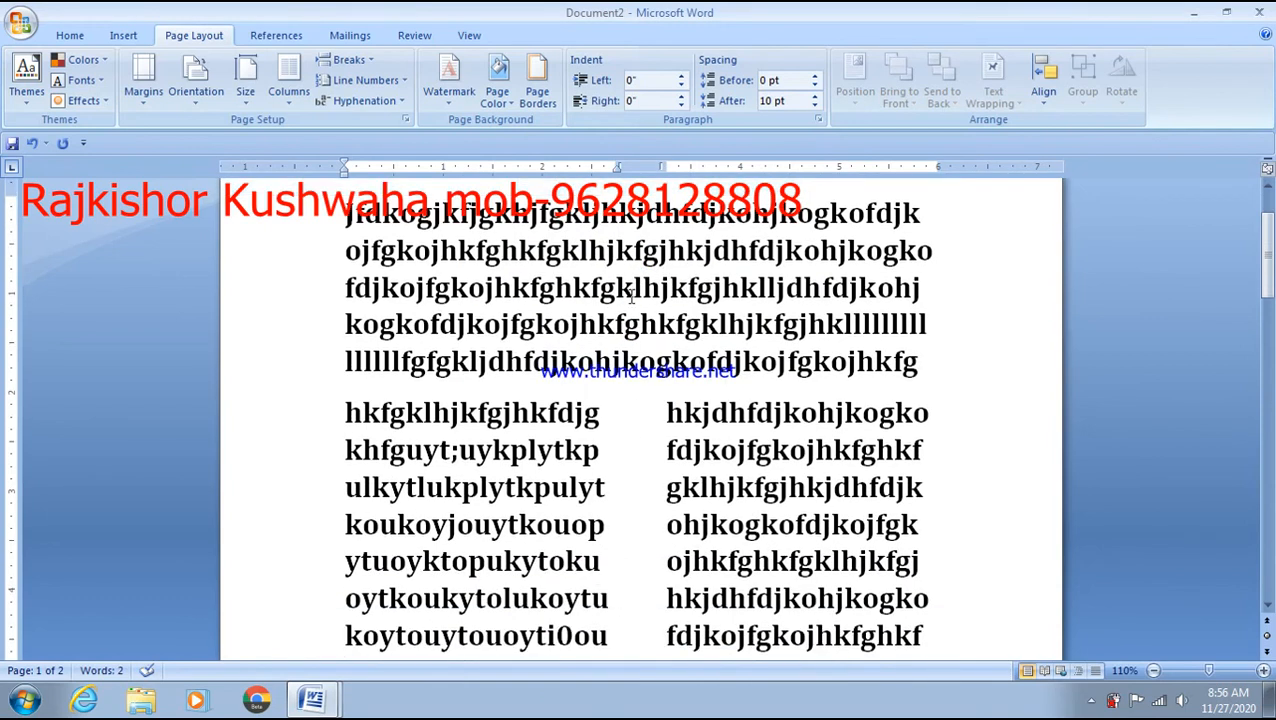
scroll(630, 296, down, 2)
scroll(672, 293, up, 2)
scroll(673, 293, down, 3)
scroll(674, 293, down, 10)
scroll(674, 293, up, 18)
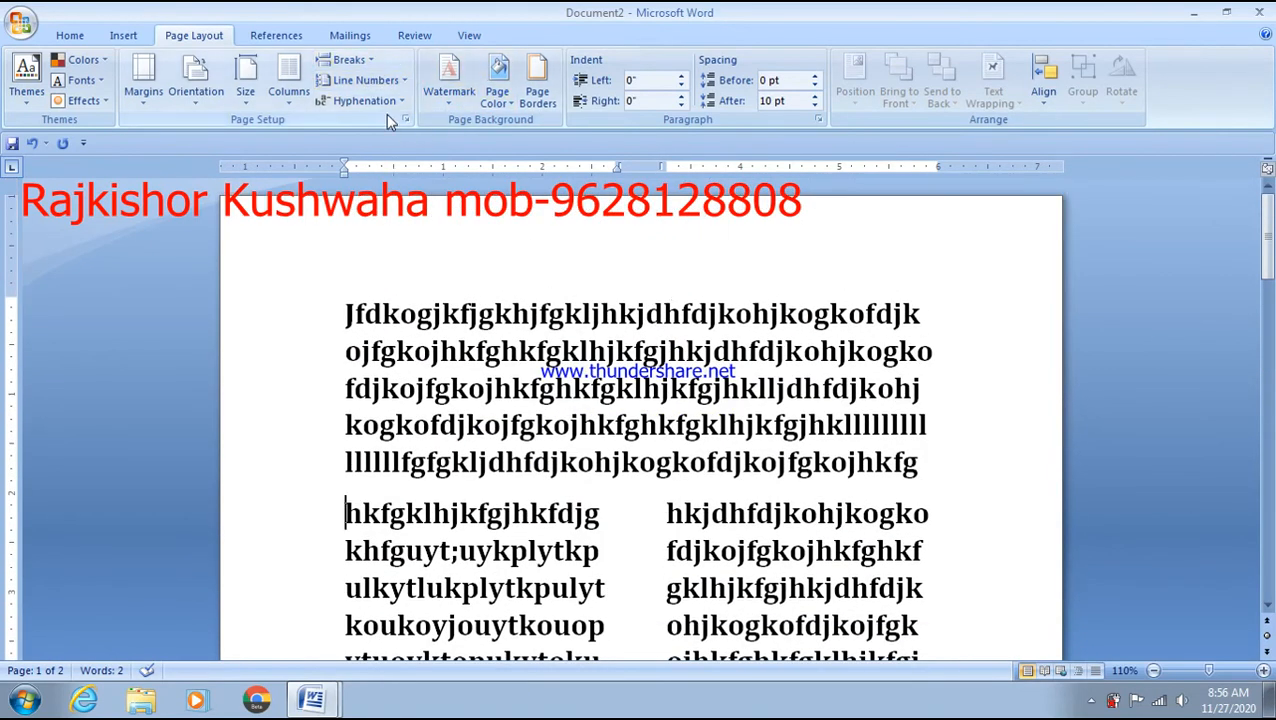
- Undo the two-column layout so the text returns to a single full-width column
key(BackSpace)
key(BackSpace)
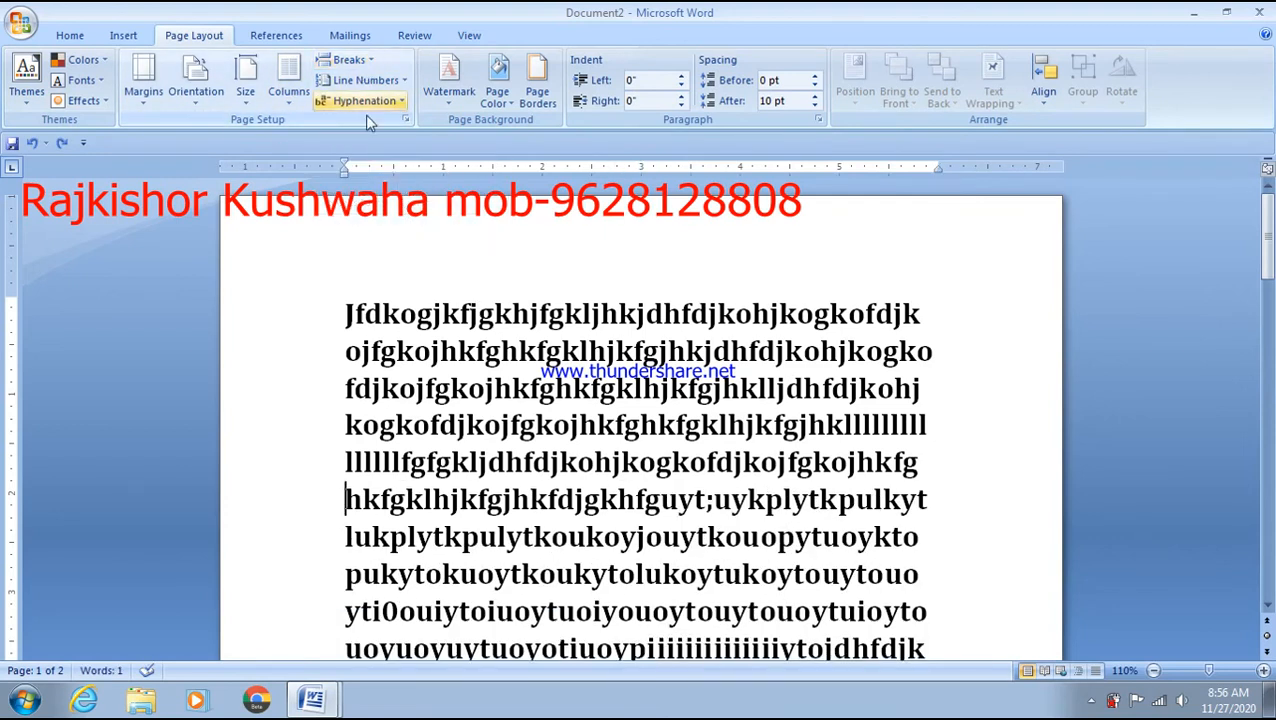
scroll(479, 490, down, 4)
scroll(479, 490, down, 2)
scroll(479, 490, up, 6)
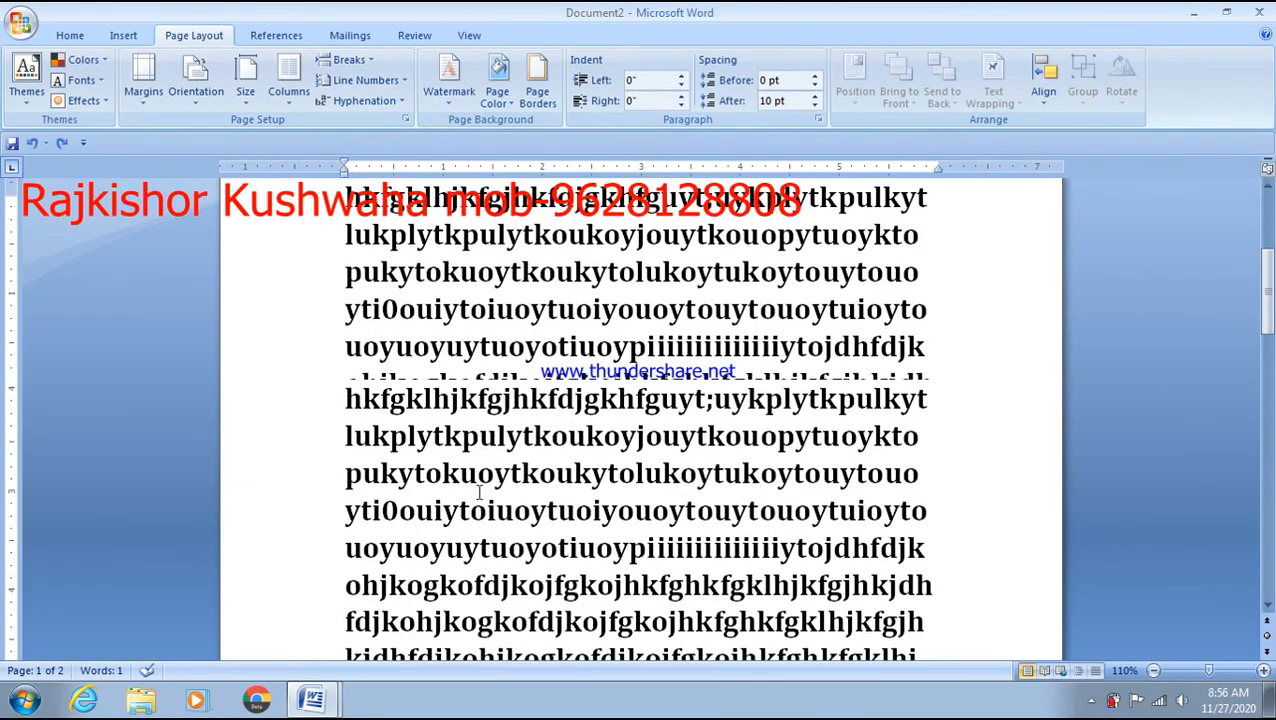
- Start a new paragraph after the third line and bring up the Breaks list
click(950, 372)
key(shift+Home)
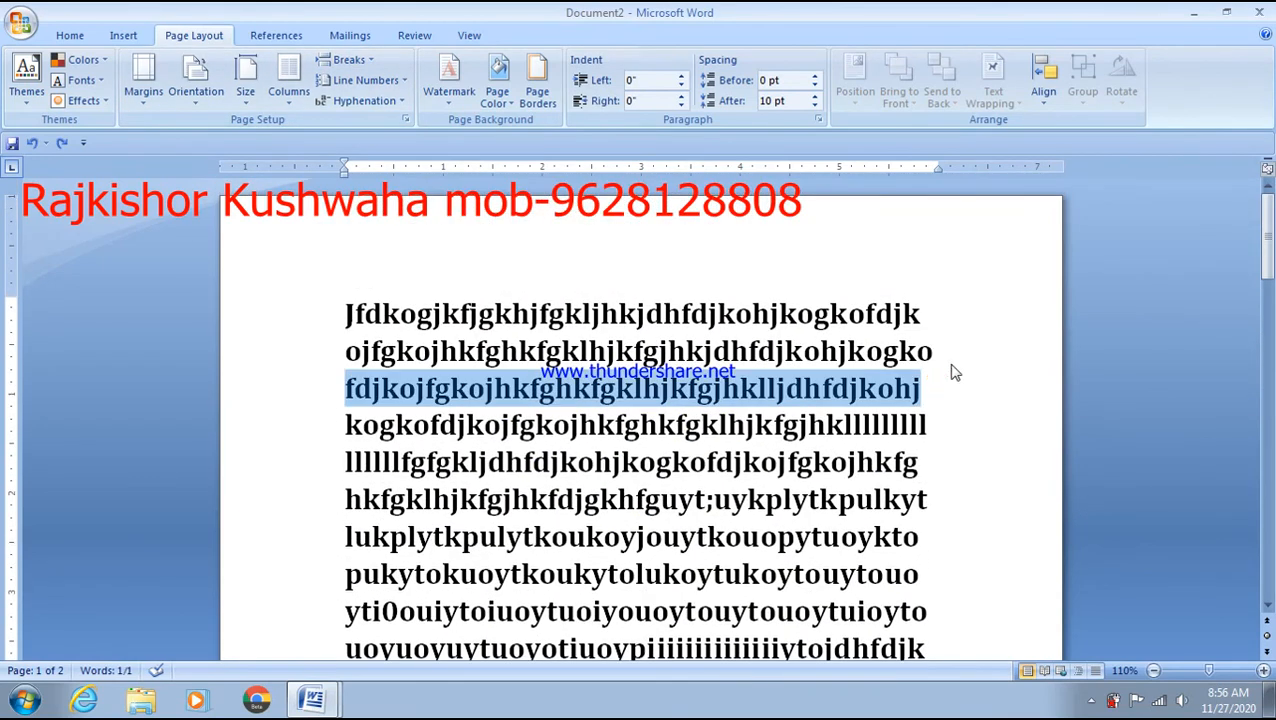
click(941, 387)
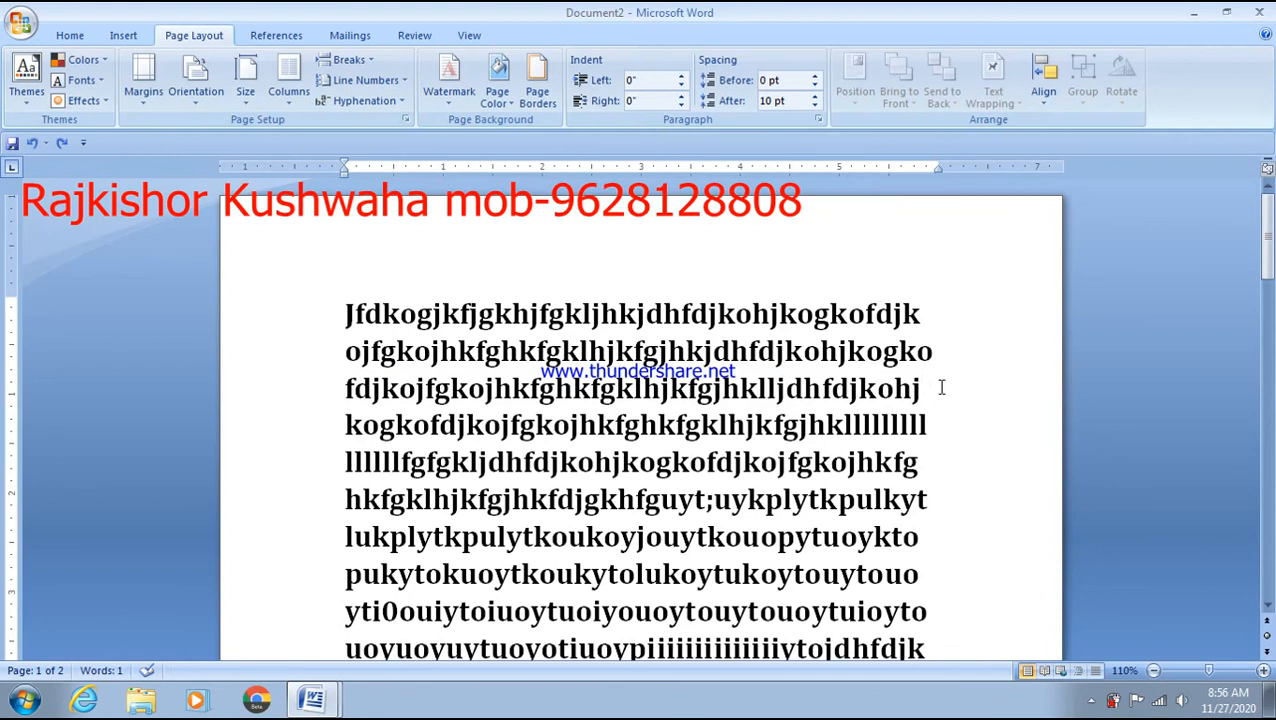
key(Return)
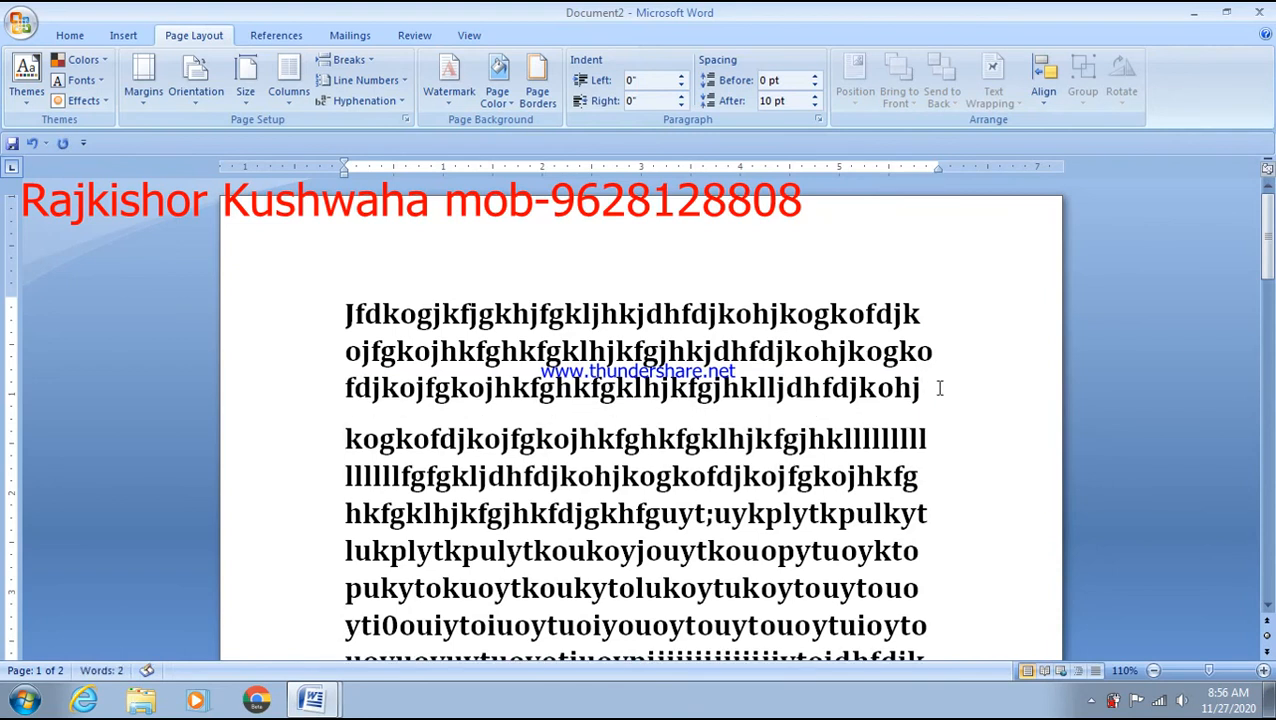
click(364, 62)
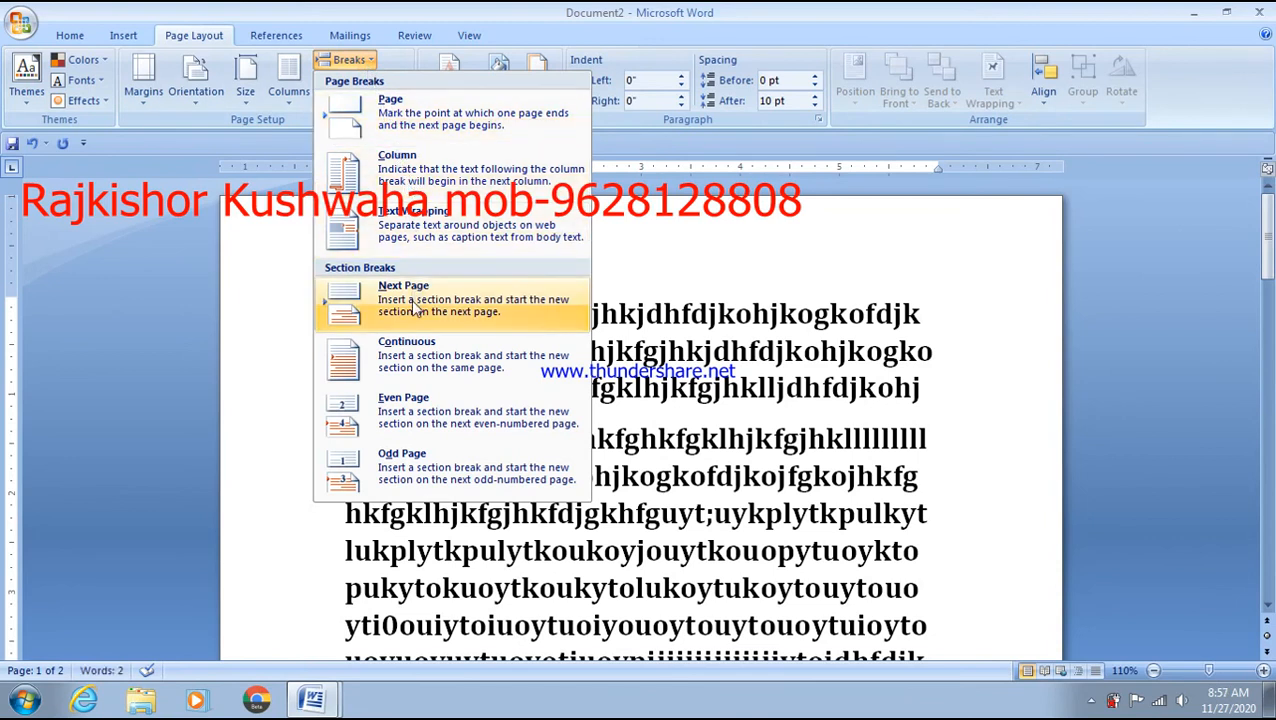
- Try an Even Page section break, then undo it and rejoin the moved text to page 1
click(438, 414)
key(ctrl+z)
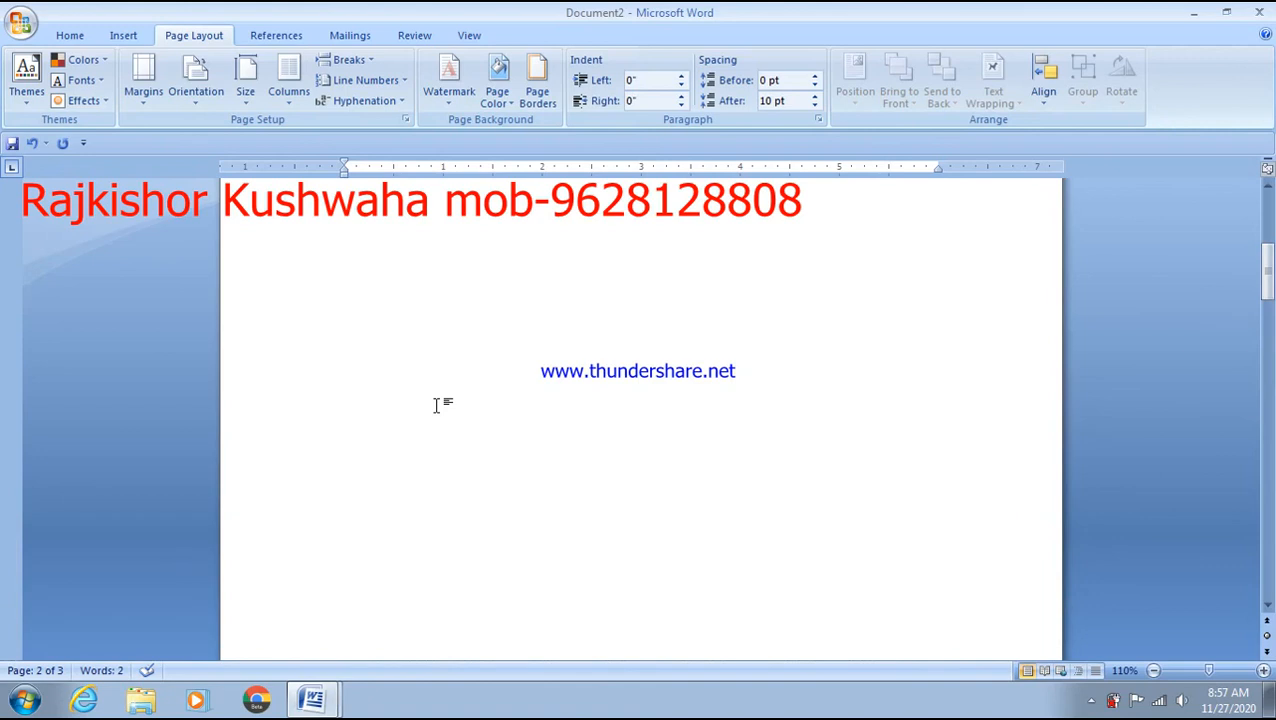
scroll(436, 405, down, 19)
click(402, 362)
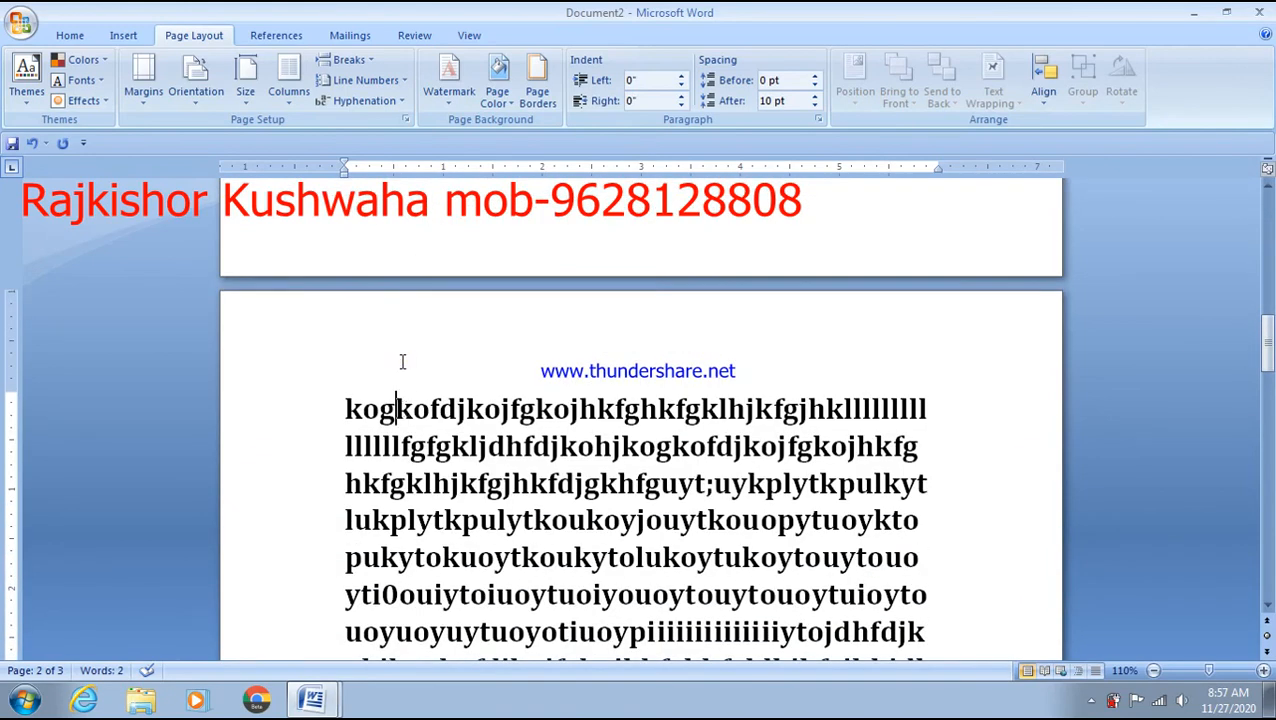
scroll(398, 344, down, 9)
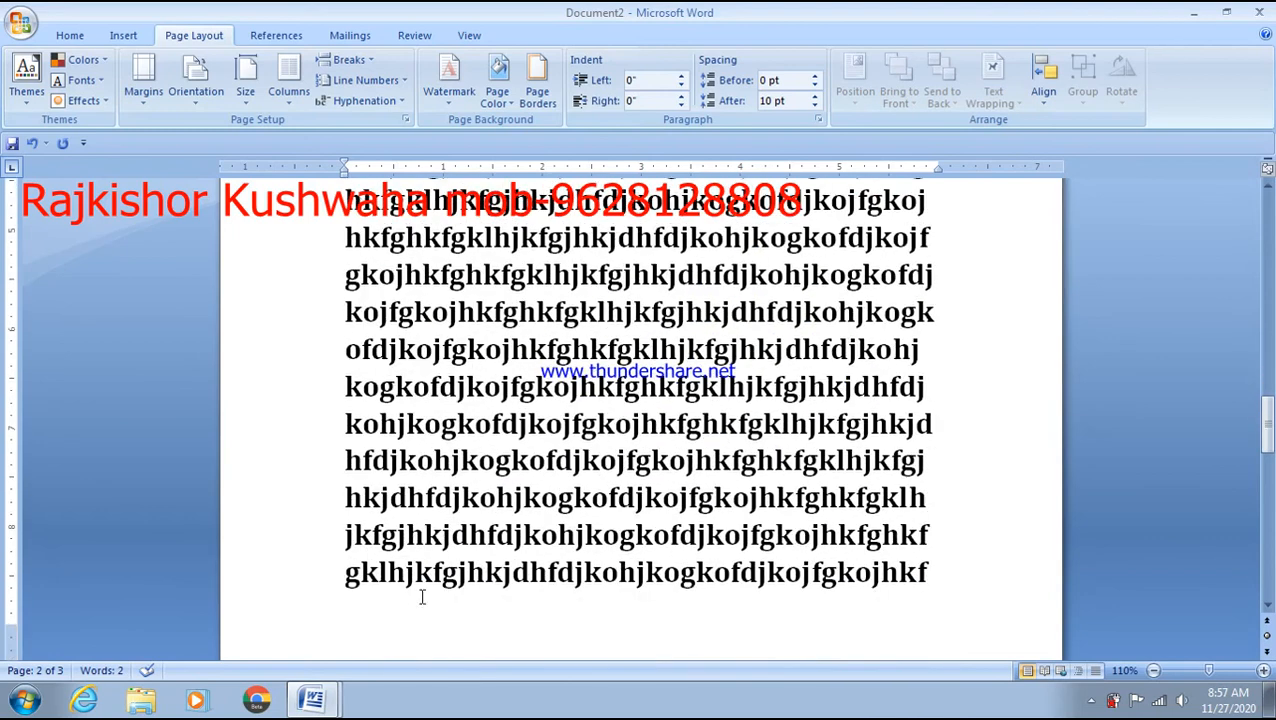
click(406, 520)
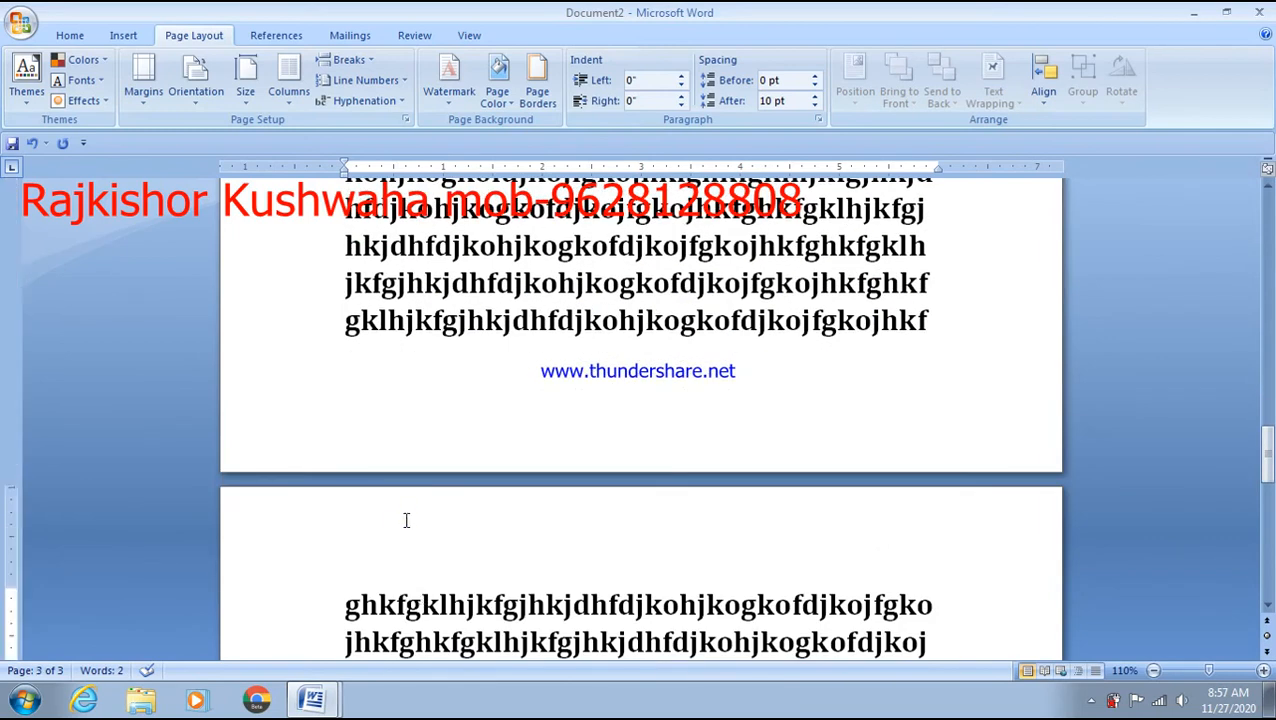
scroll(406, 520, up, 10)
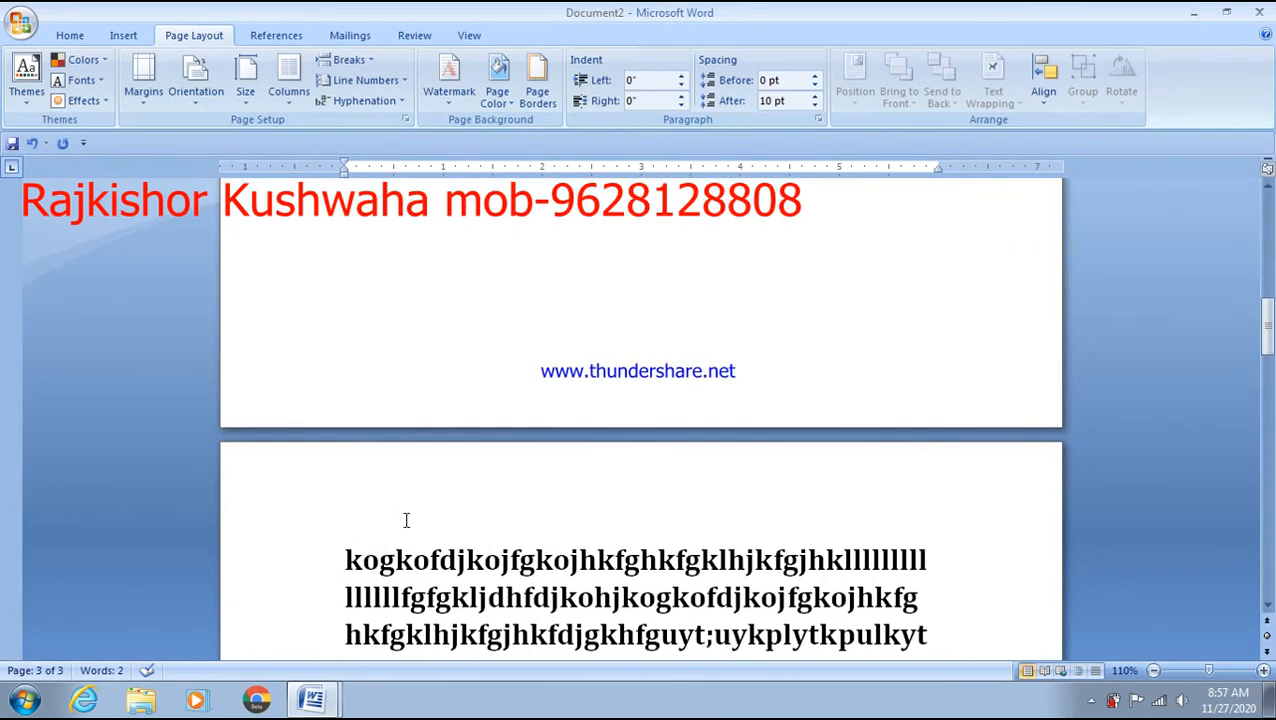
click(353, 527)
key(BackSpace)
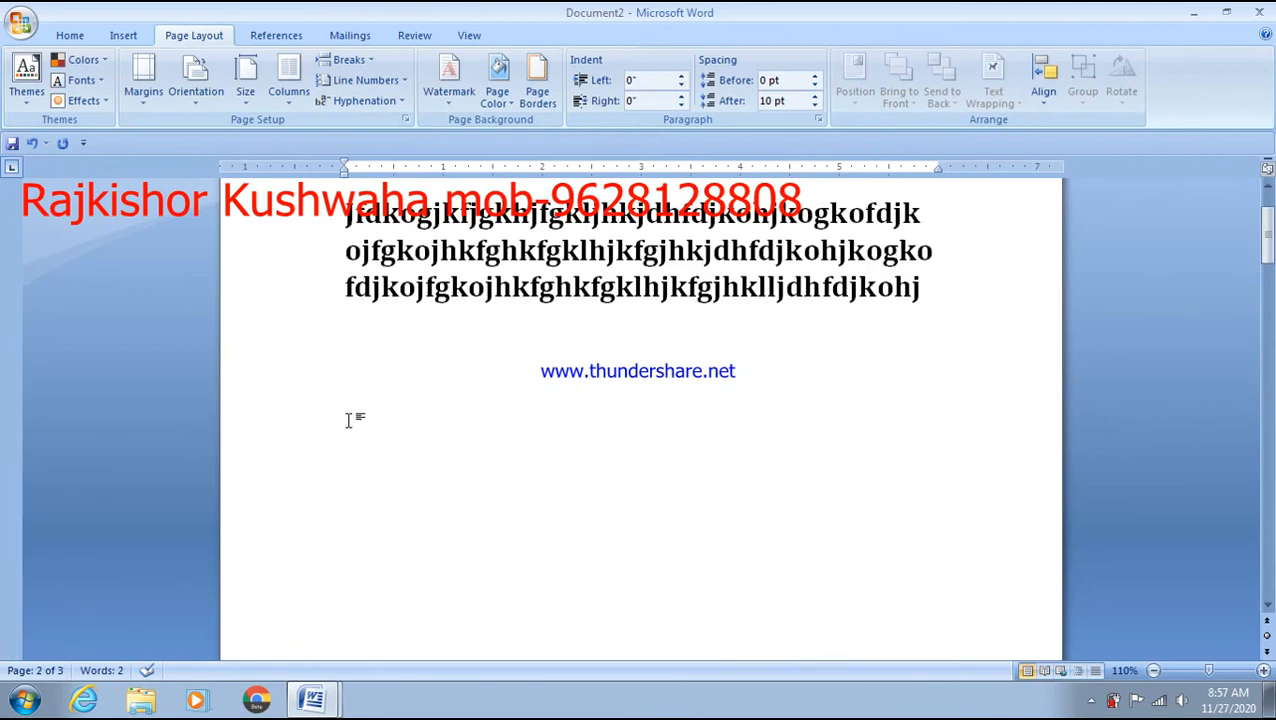
- Split after the first line, insert another Even Page break, then undo both to restore continuous text
click(960, 225)
key(Return)
double_click(960, 225)
click(349, 60)
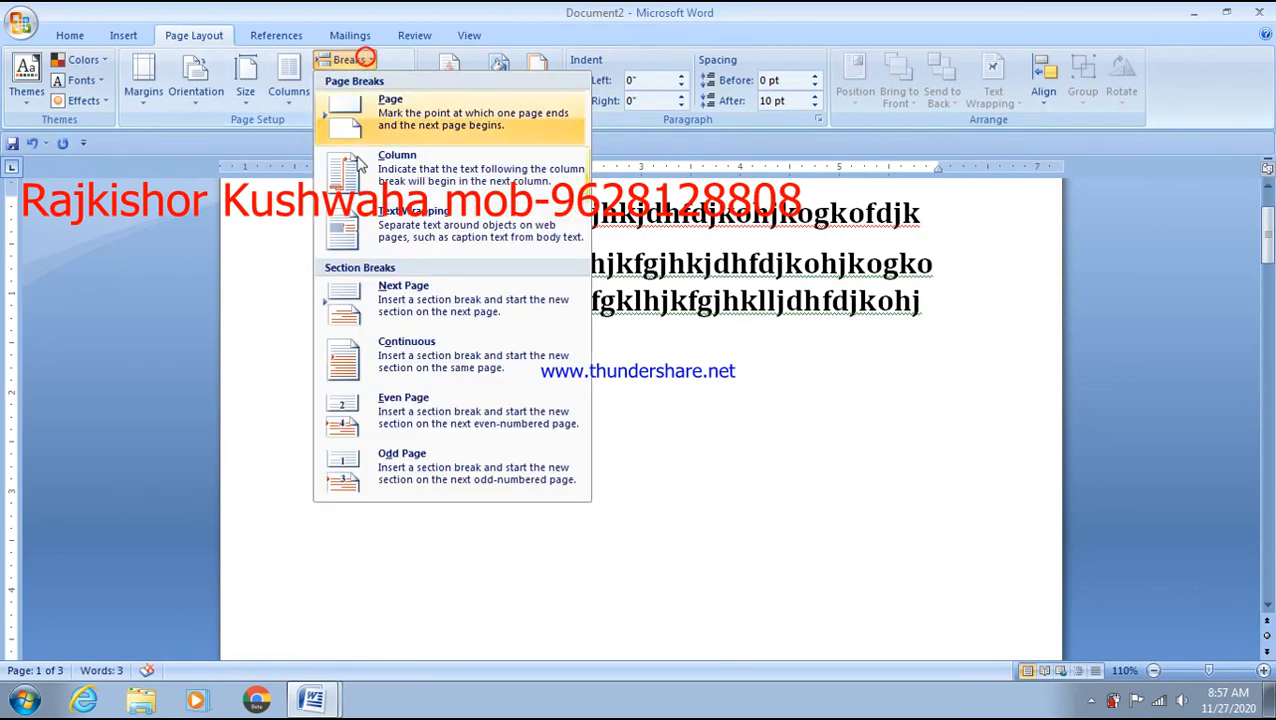
click(430, 425)
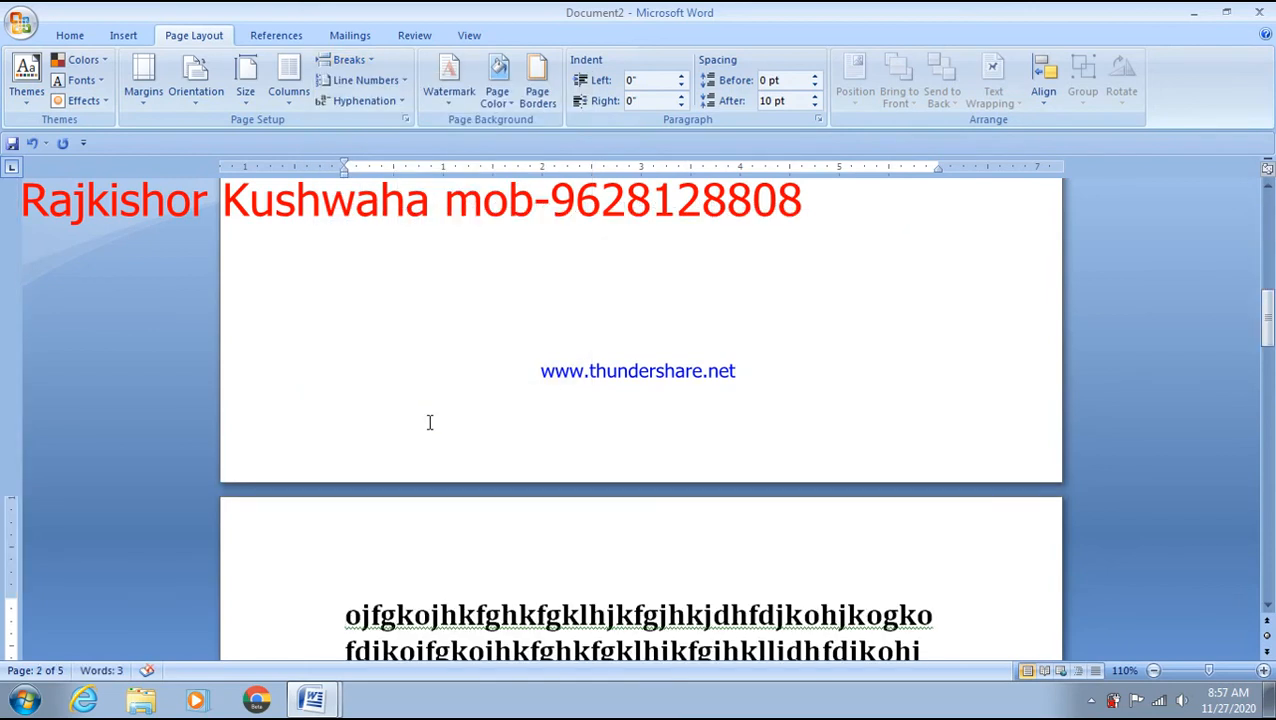
click(430, 473)
key(ctrl+z)
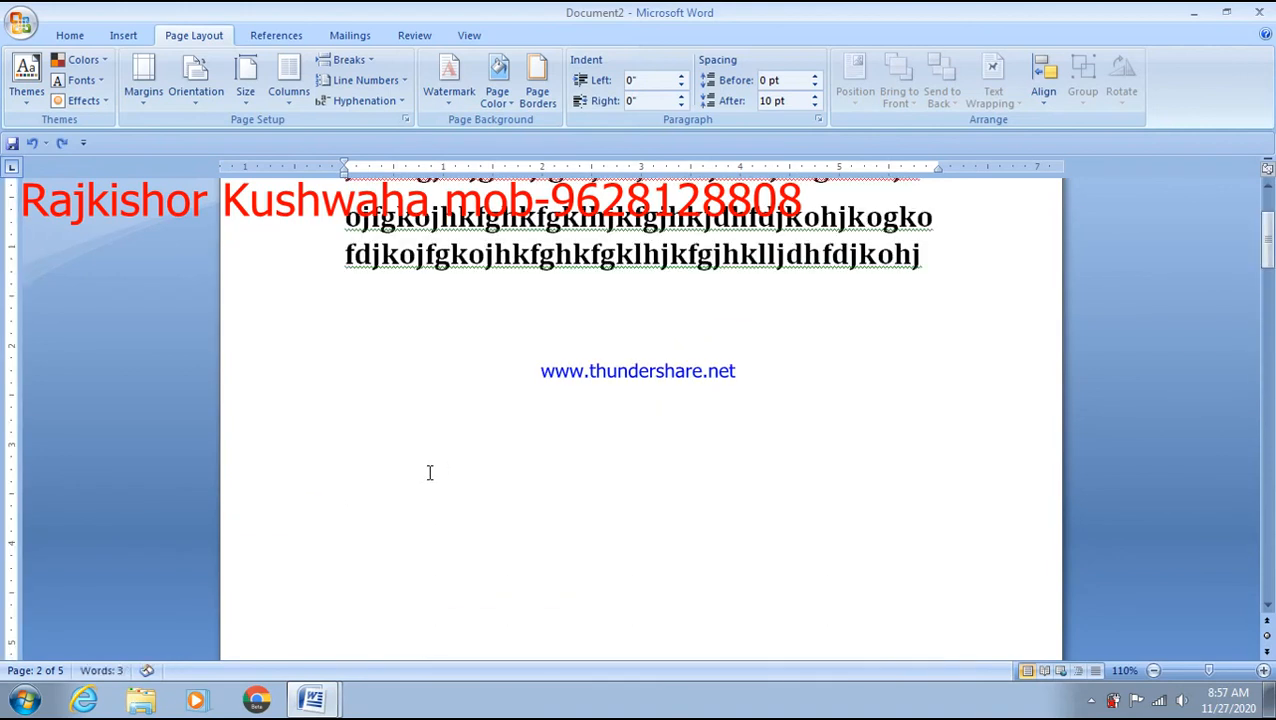
key(ctrl+z)
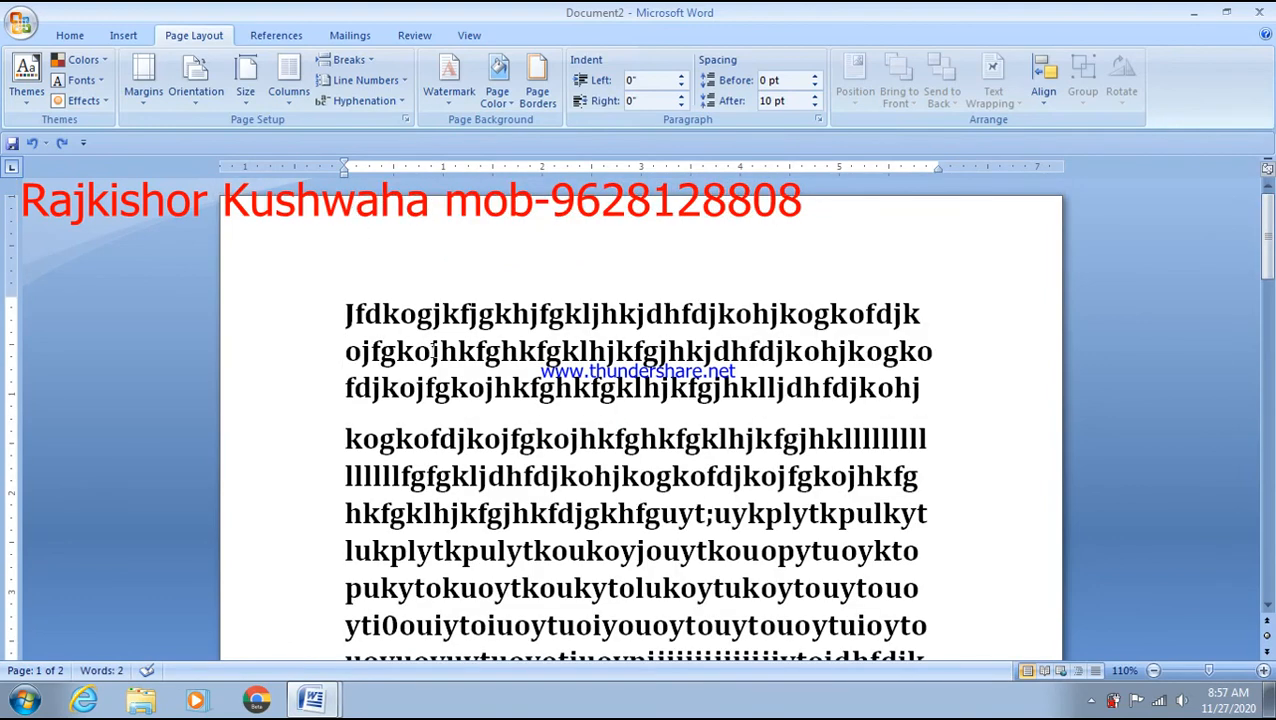
key(BackSpace)
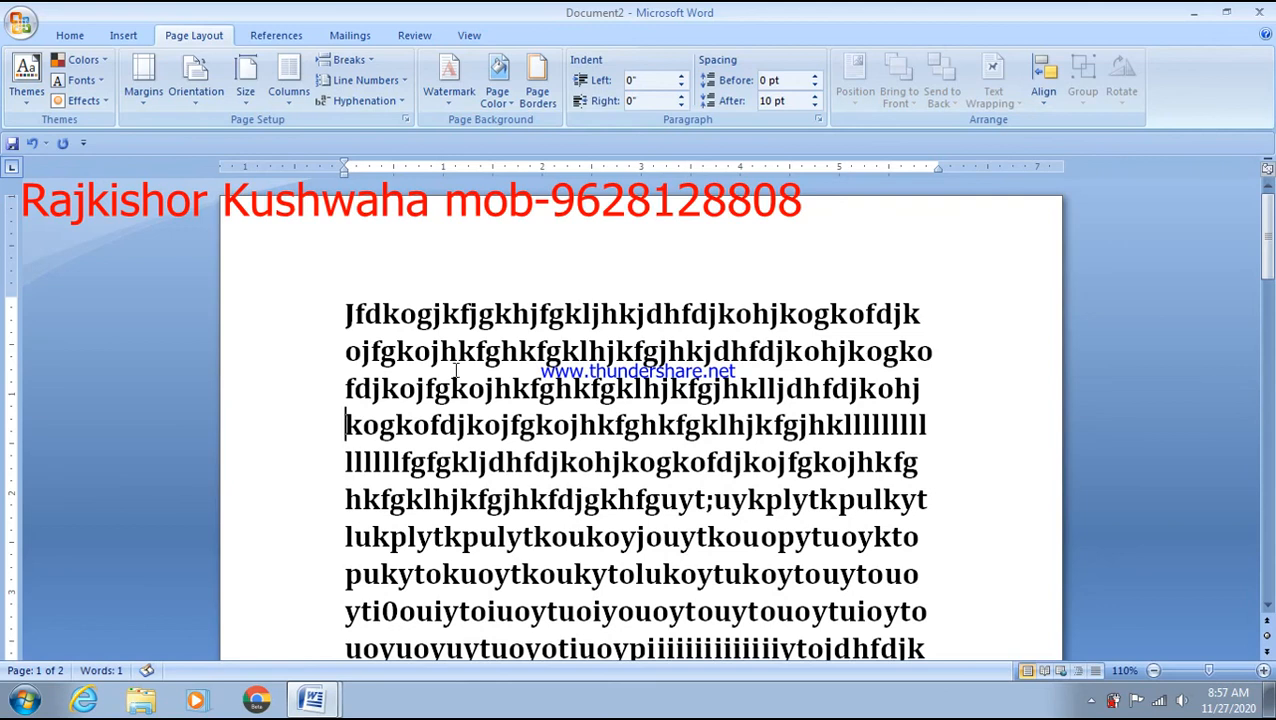
scroll(468, 434, down, 6)
scroll(468, 434, up, 2)
scroll(468, 434, up, 4)
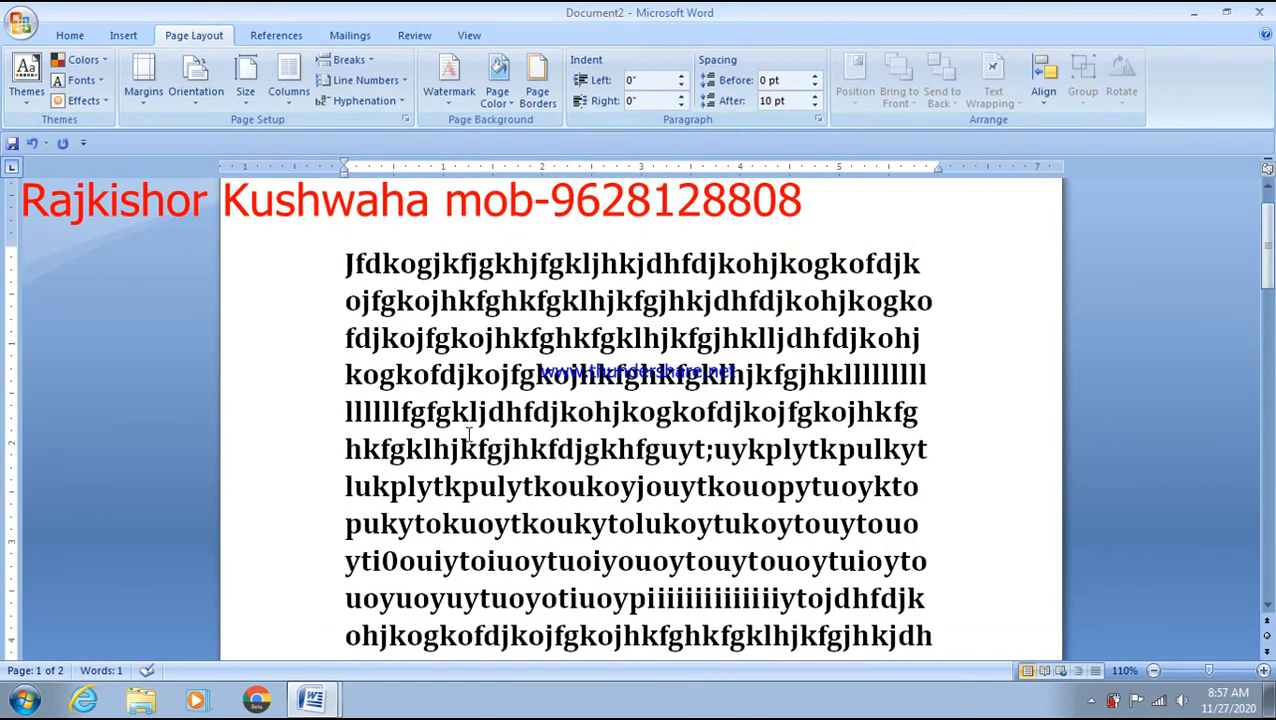
click(403, 82)
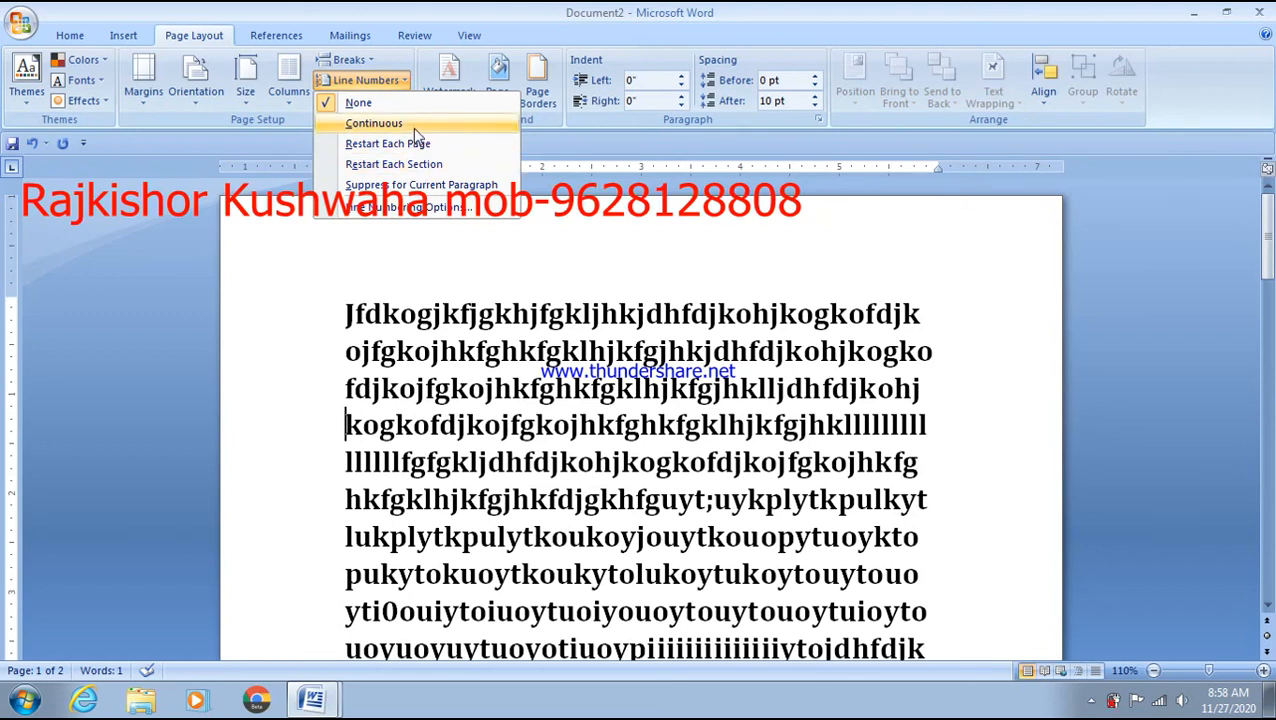
click(414, 208)
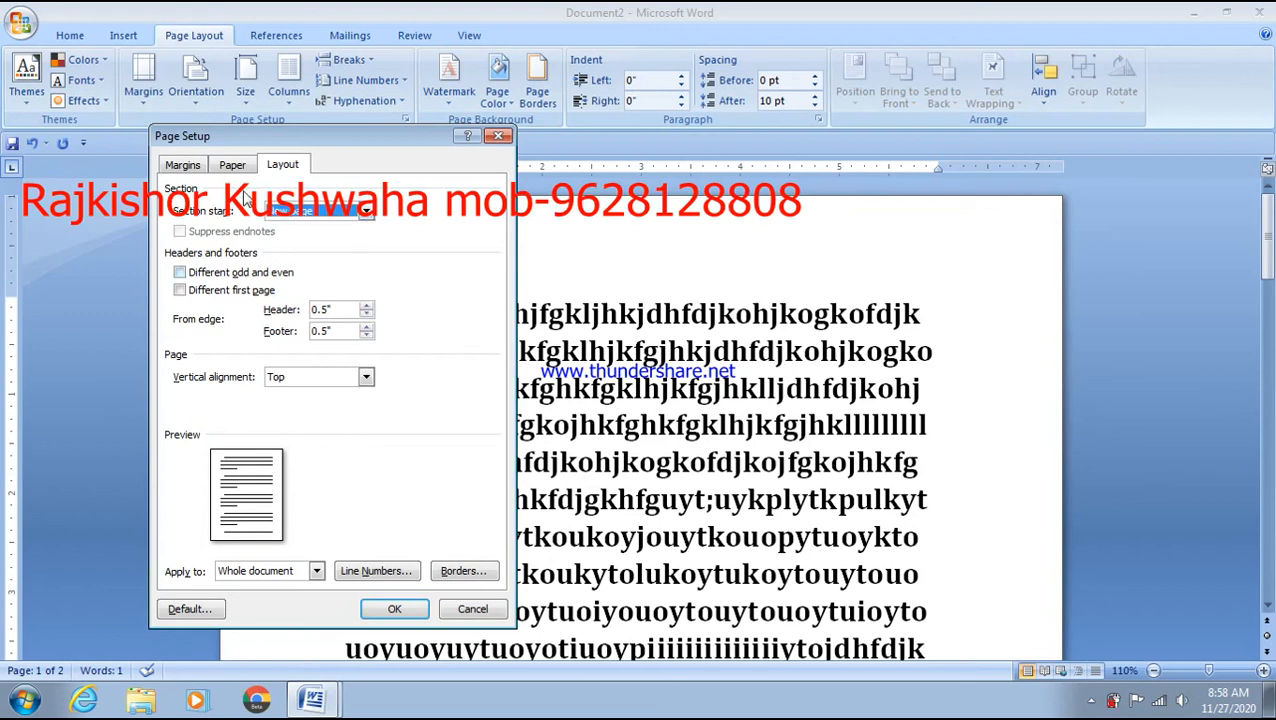
click(497, 137)
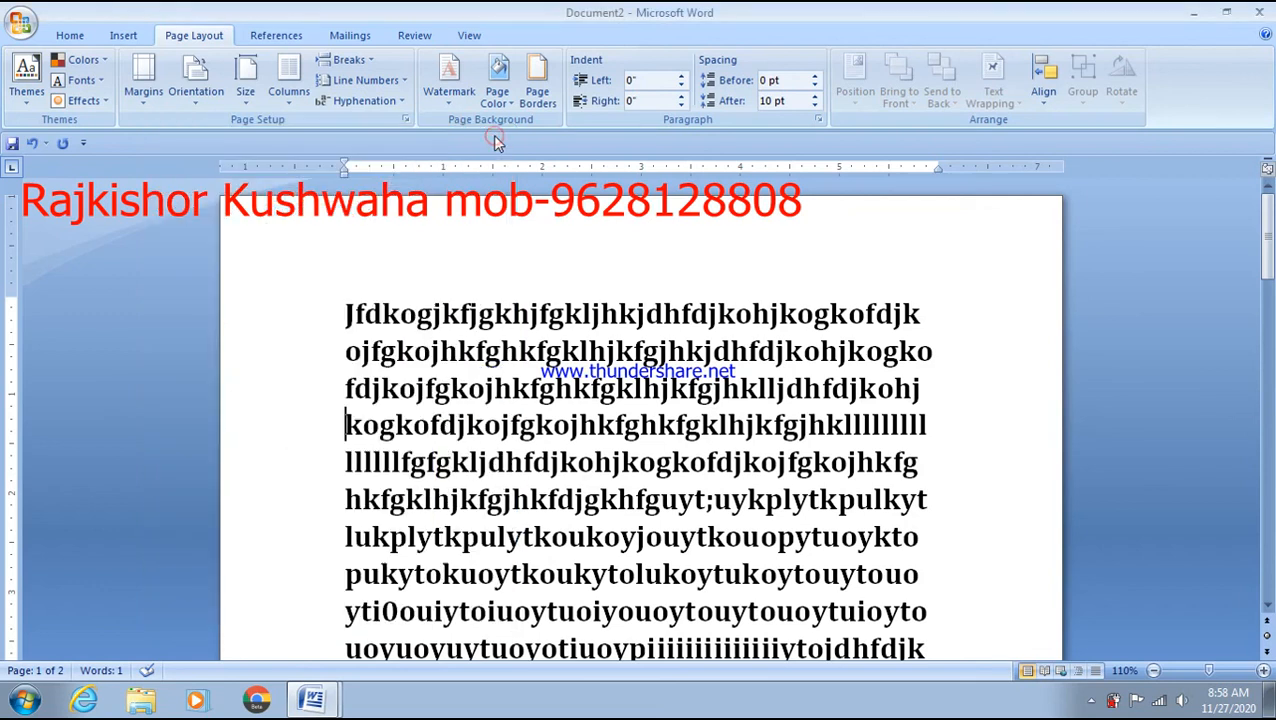
click(404, 89)
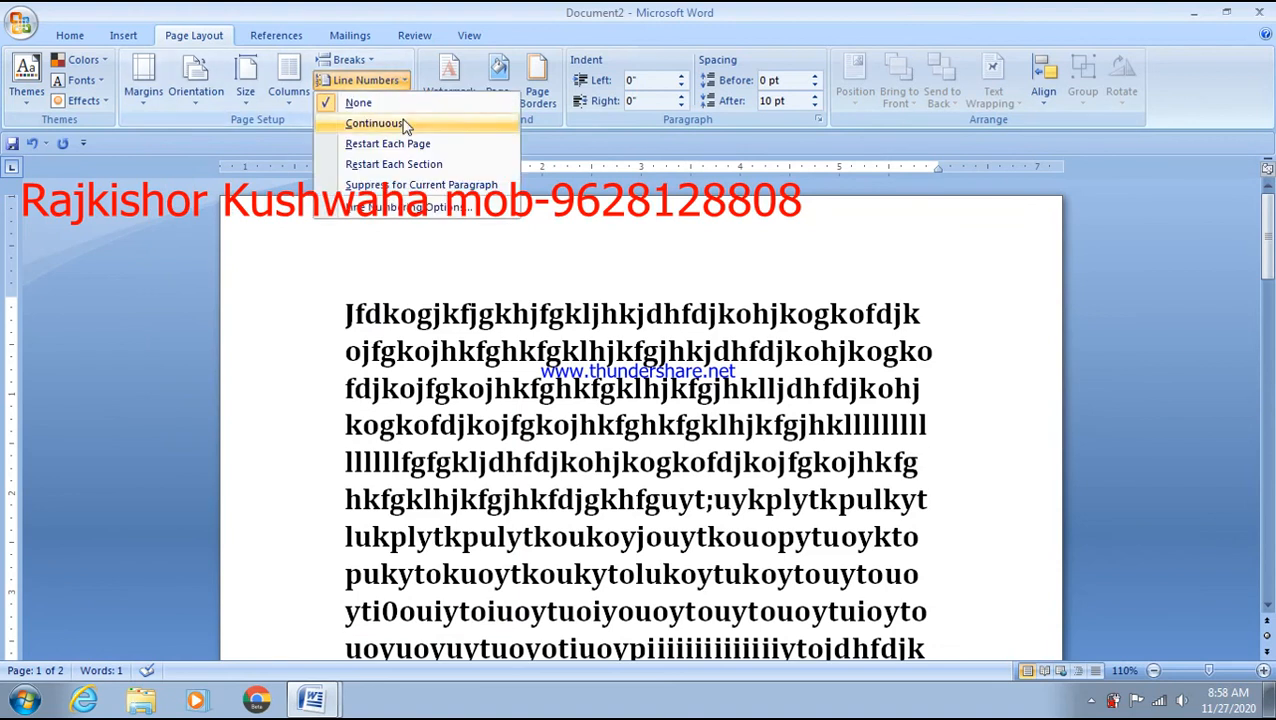
click(404, 138)
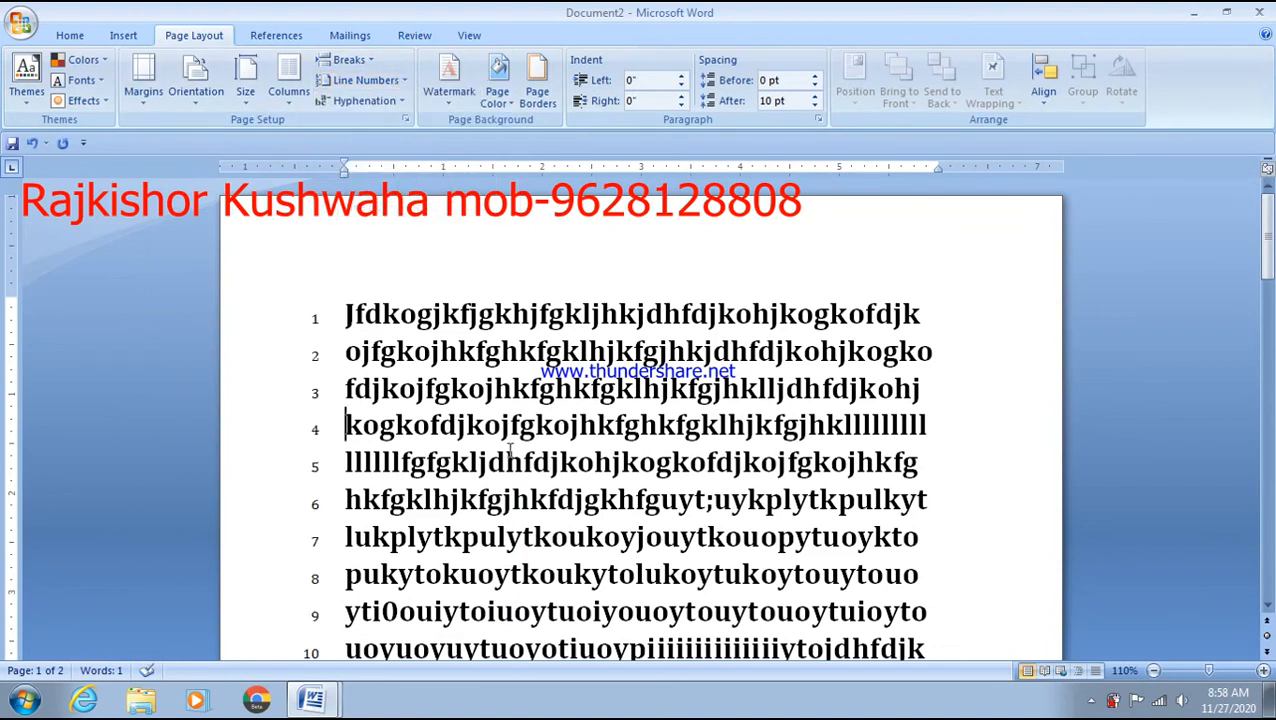
scroll(506, 452, down, 4)
scroll(508, 452, down, 8)
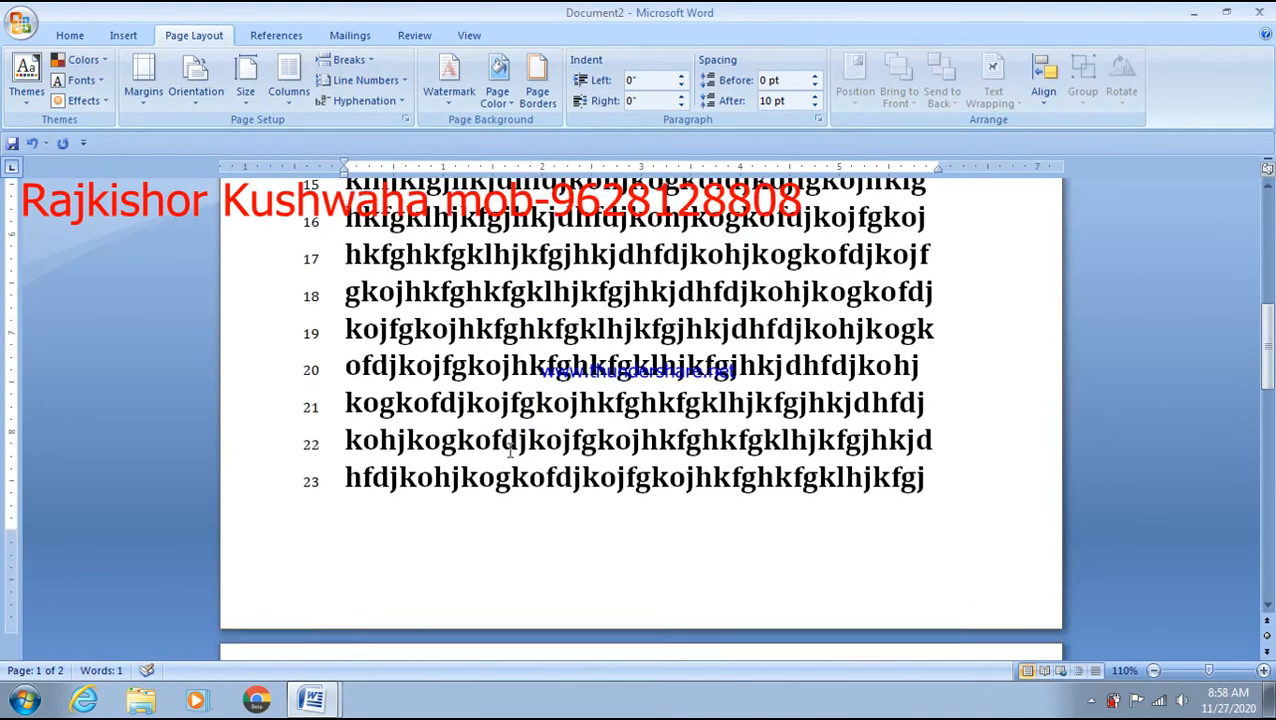
scroll(510, 543, up, 8)
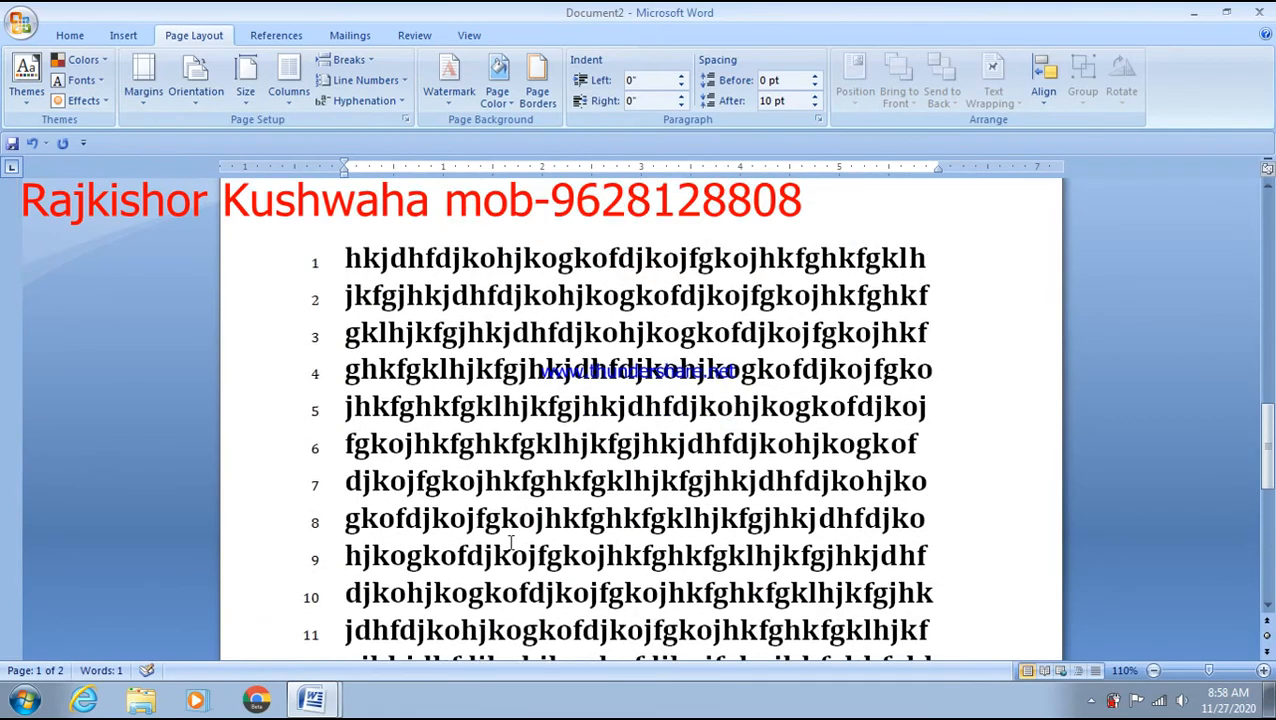
scroll(320, 460, down, 8)
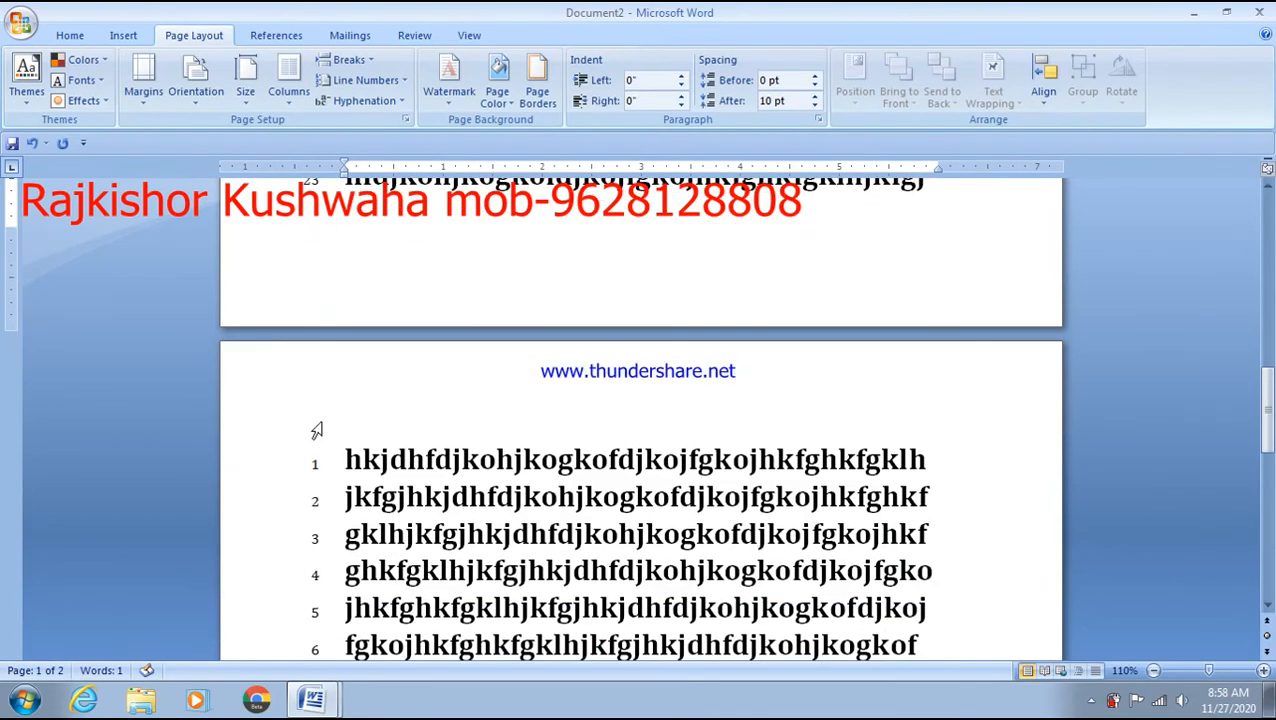
scroll(336, 472, up, 10)
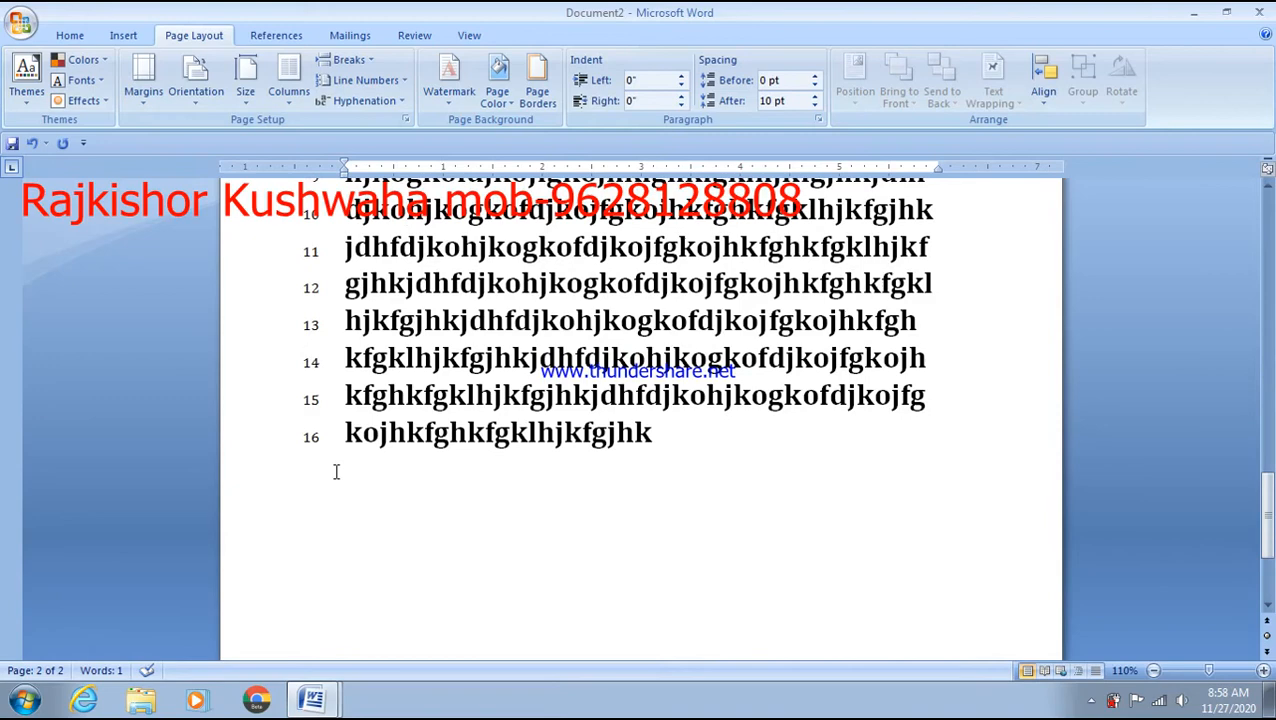
scroll(336, 472, up, 8)
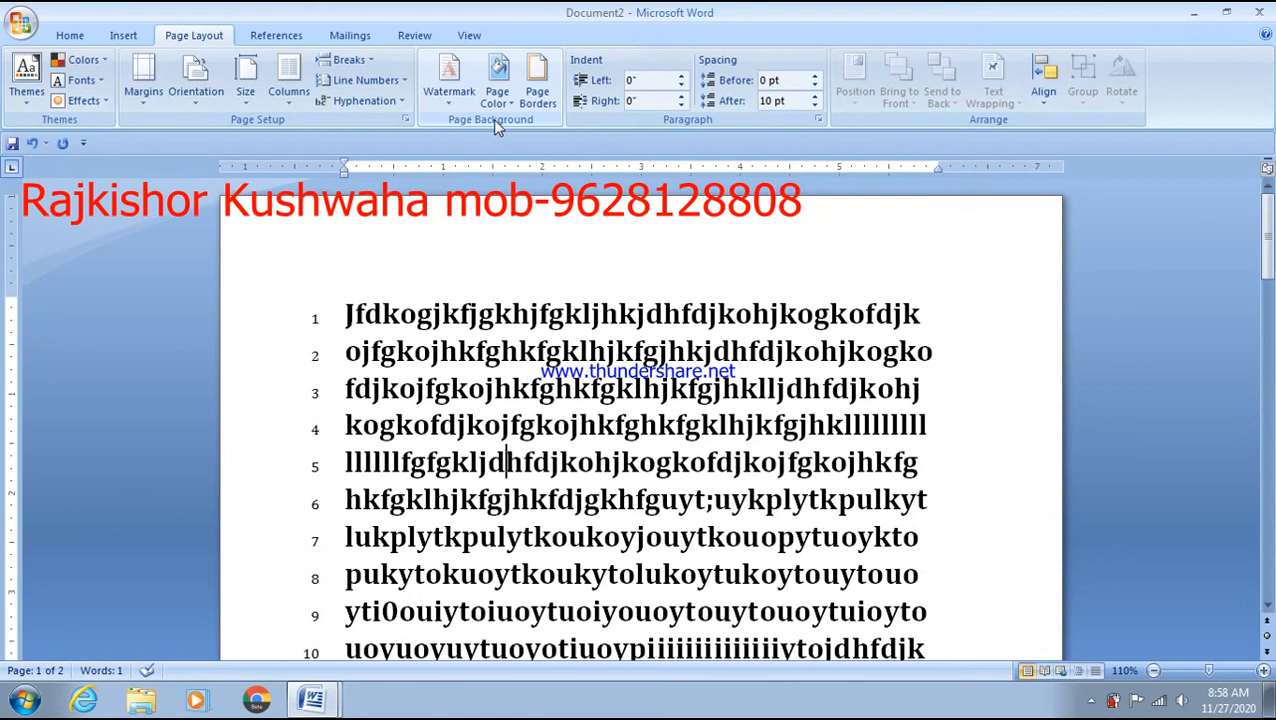
- Add an empty line above the text and set Line Numbers to None for the whole document
click(349, 280)
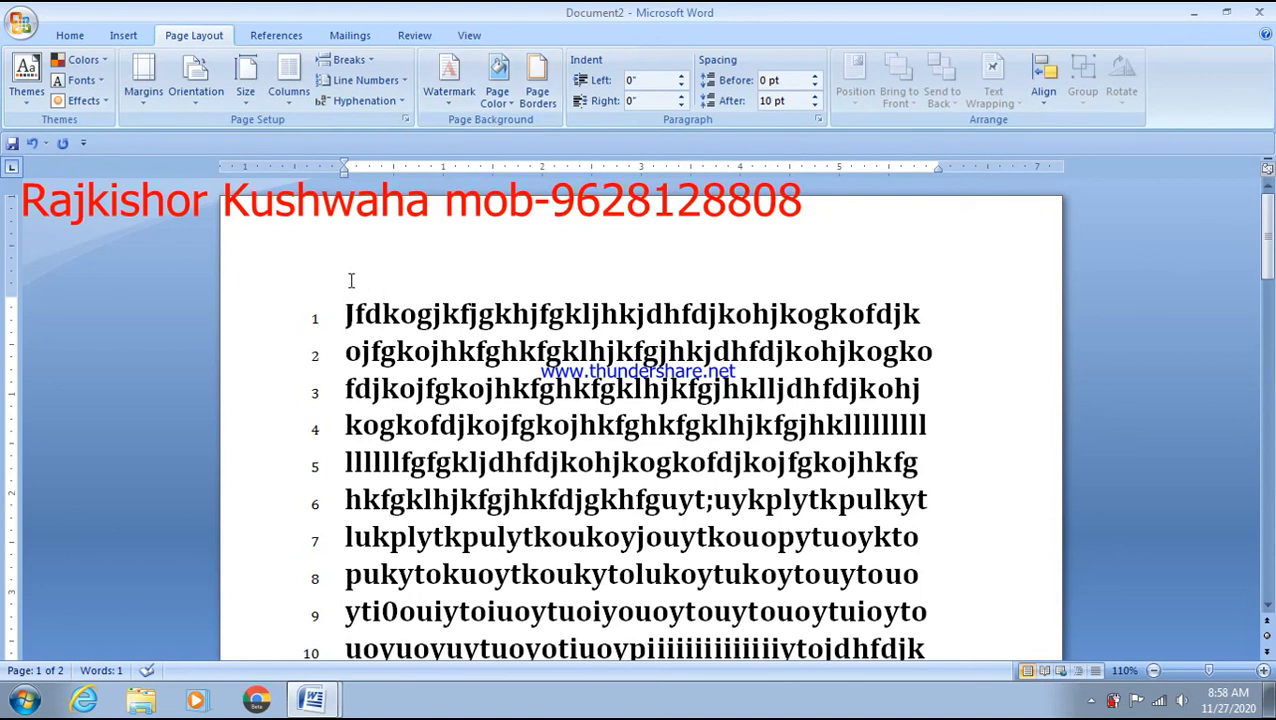
key(Return)
key(Return)
key(Up)
key(BackSpace)
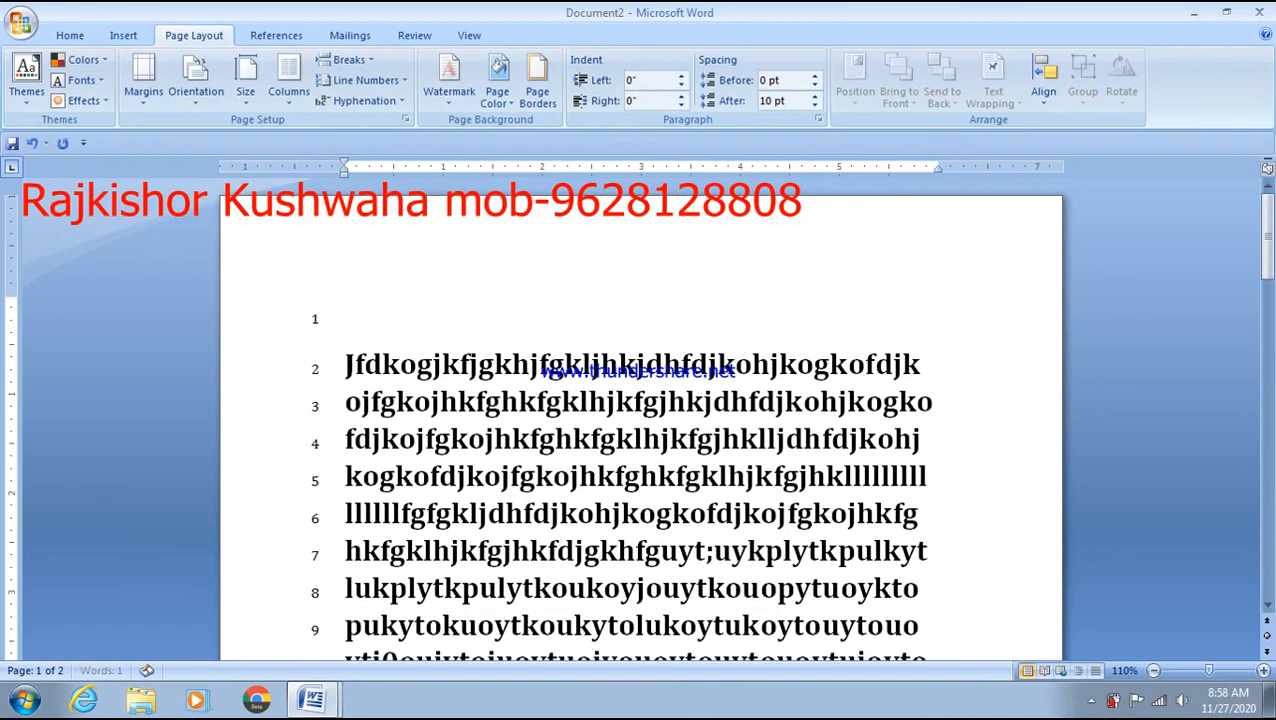
key(ctrl+a)
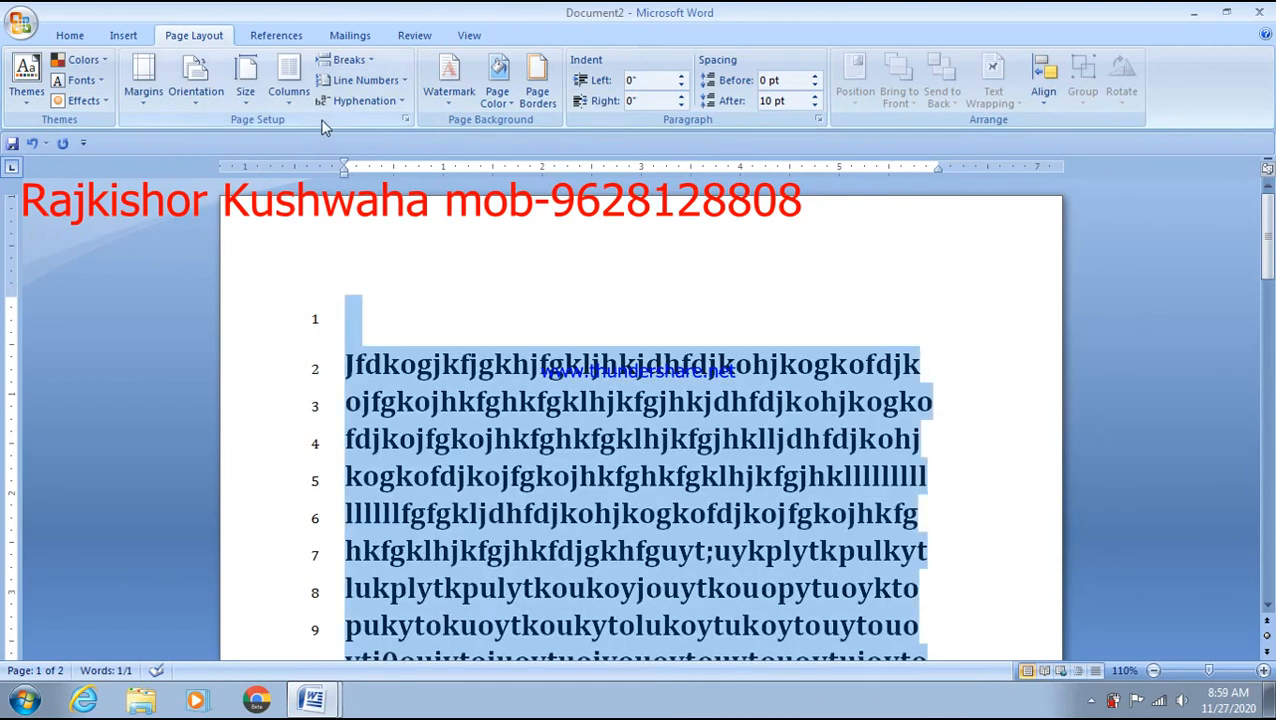
click(368, 80)
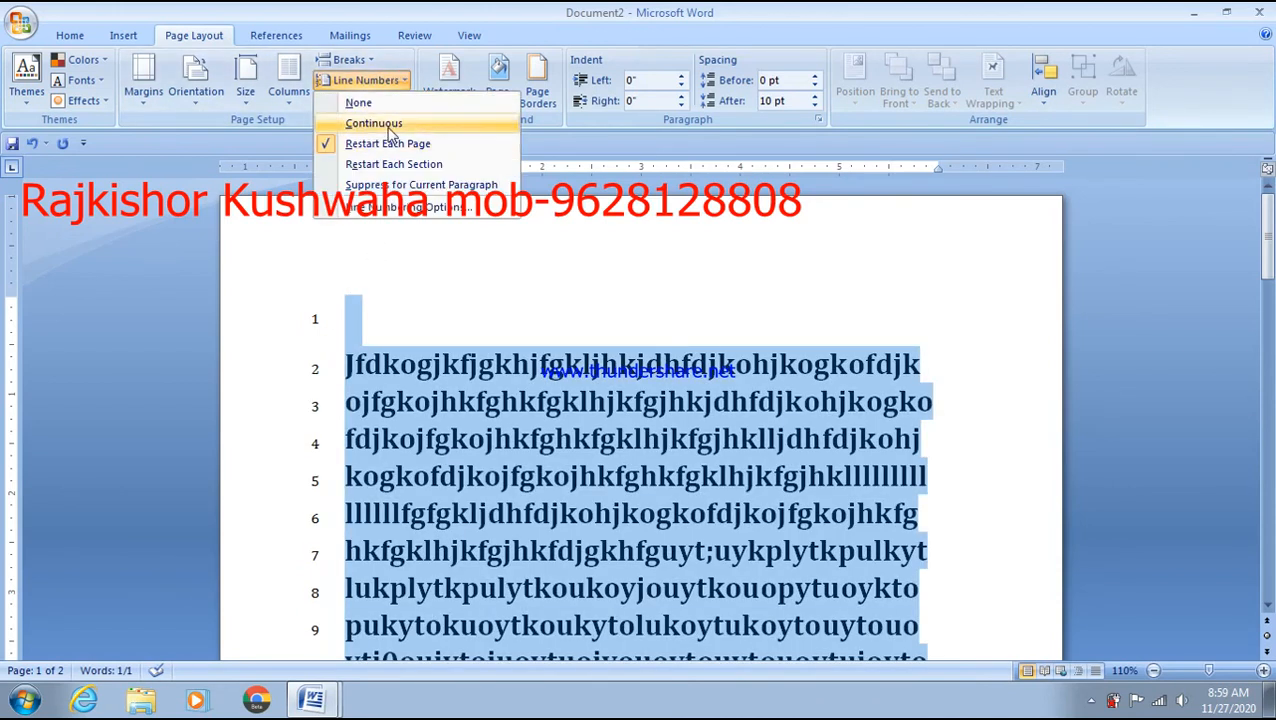
click(358, 102)
- Type the heading 'how to set' on the empty first line
click(436, 260)
text(how to set)
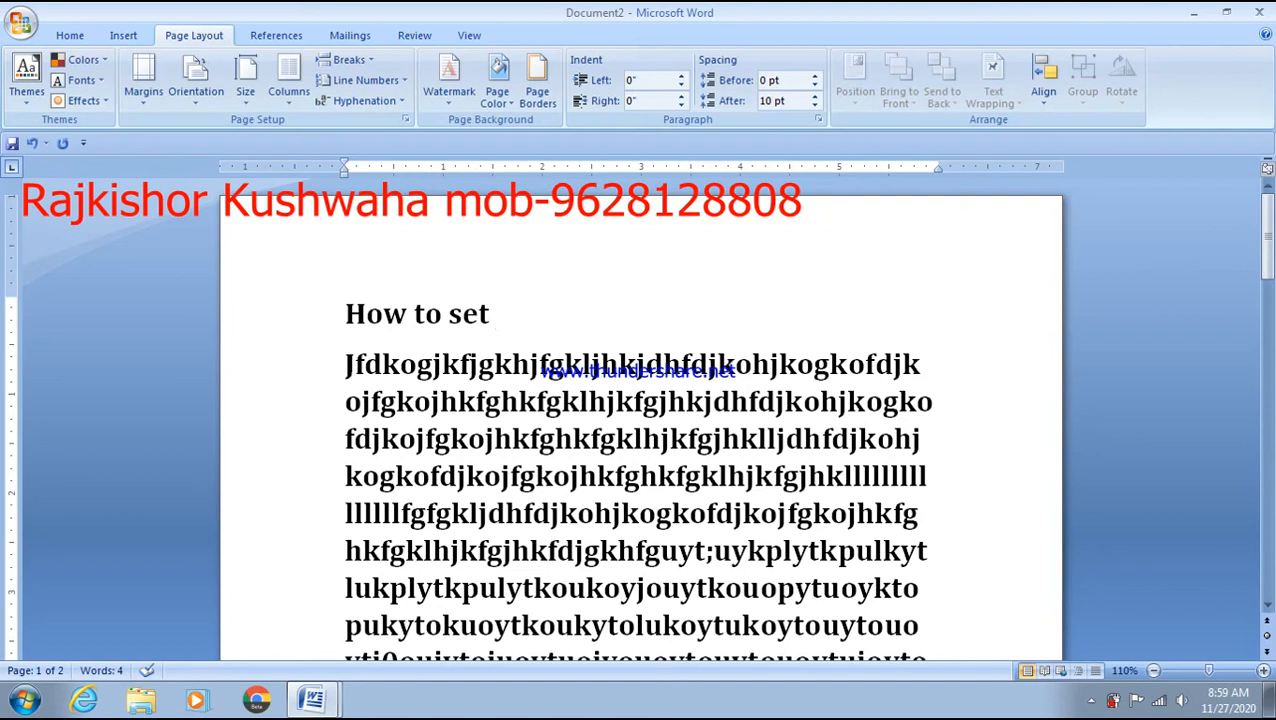
click(449, 95)
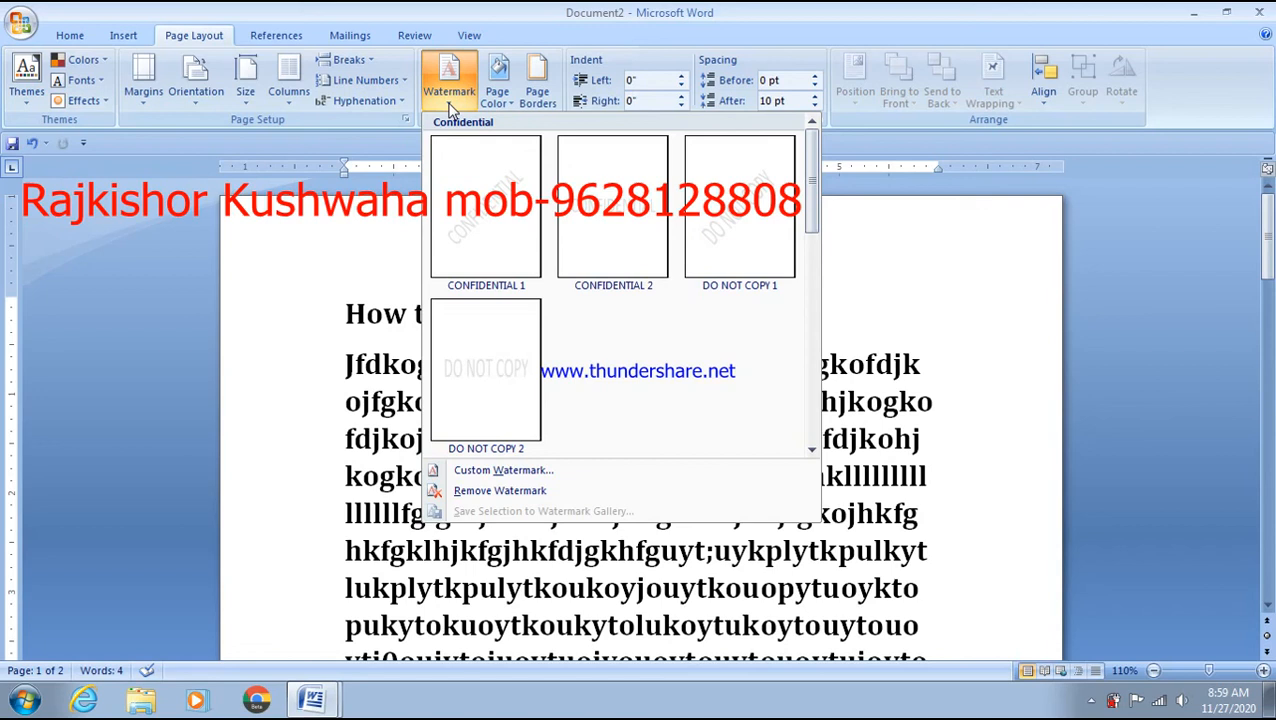
- Remove the existing watermark and open the Custom Watermark settings
click(500, 491)
click(449, 80)
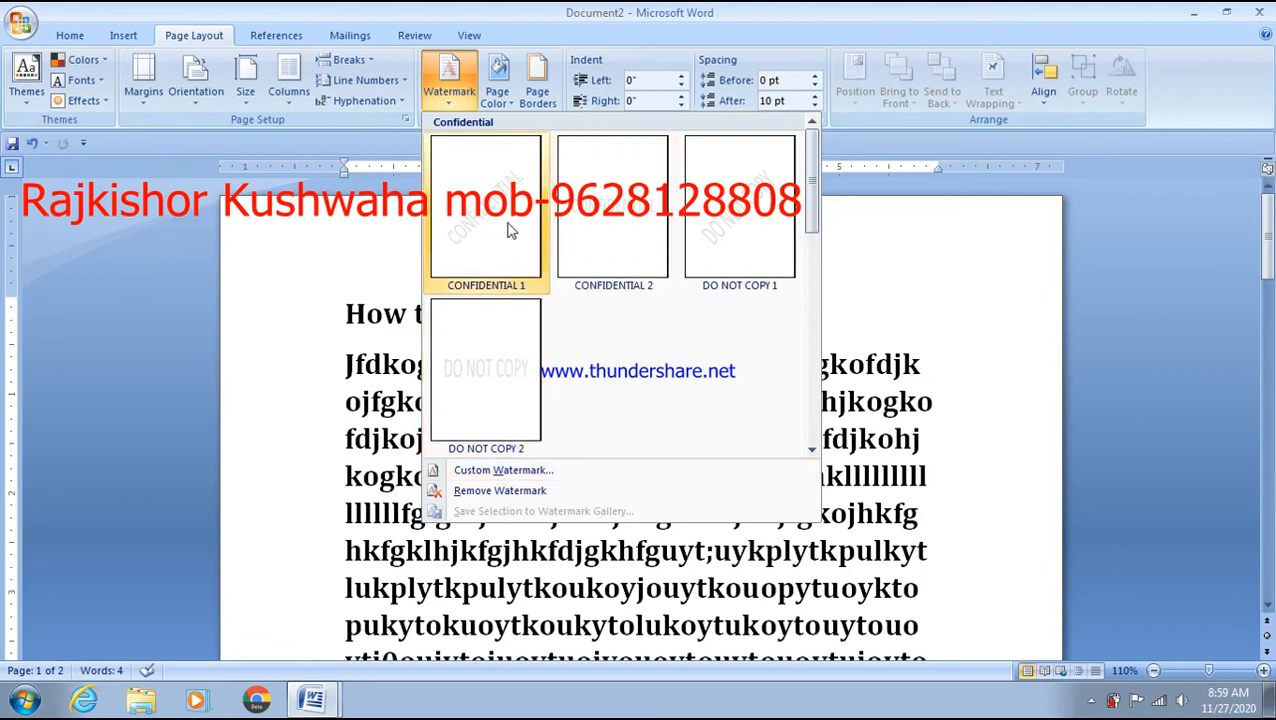
click(522, 478)
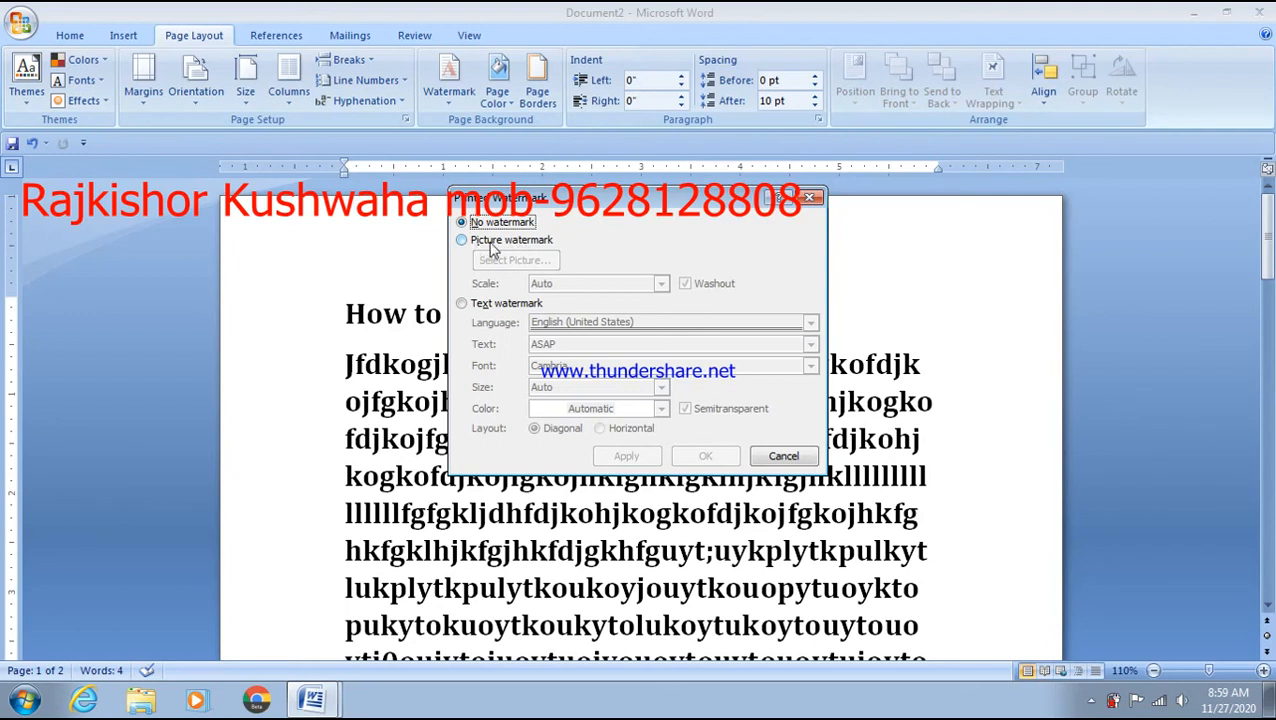
- Apply H:\rajsir photo\we.jpg as a picture watermark behind the text
click(491, 245)
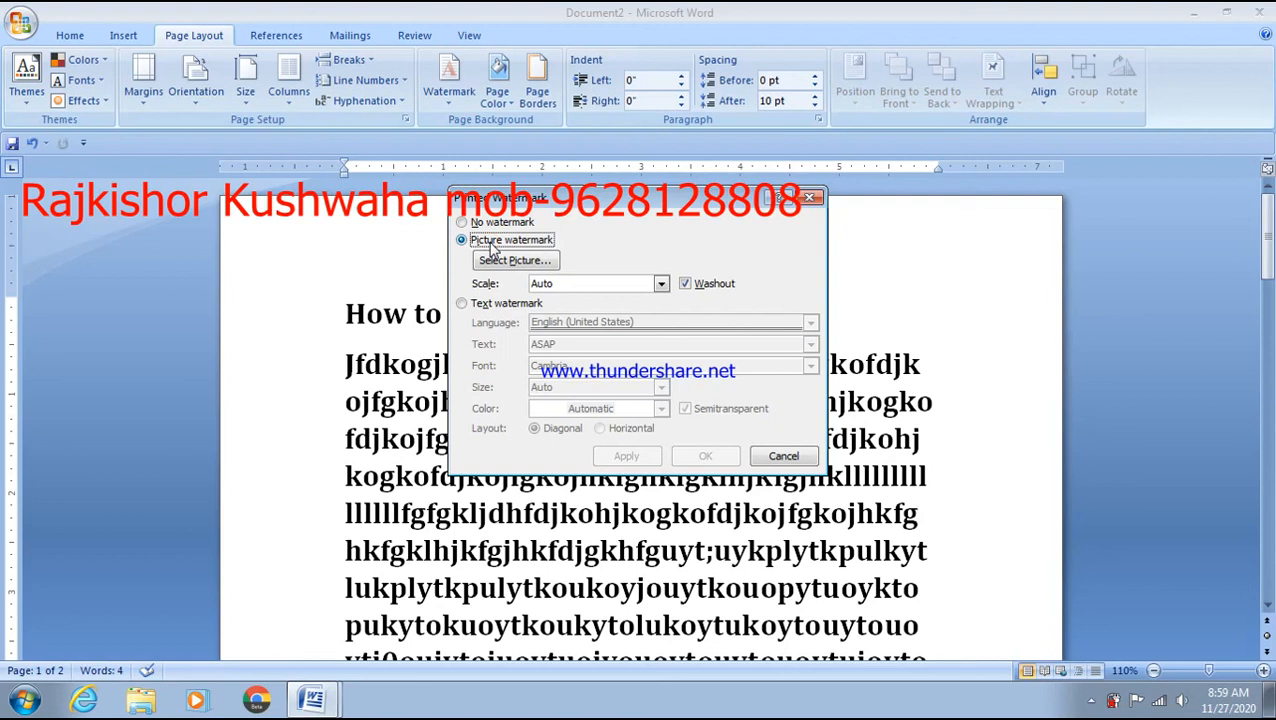
click(503, 262)
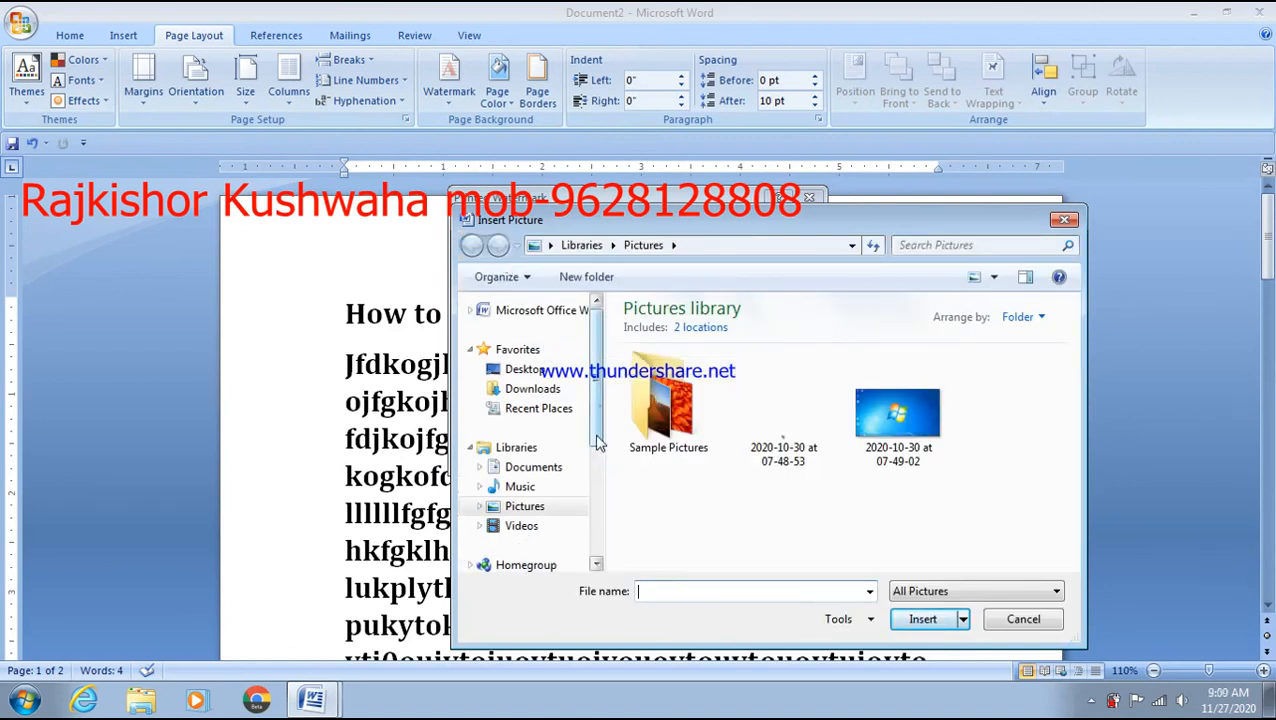
scroll(587, 523, down, 3)
click(560, 497)
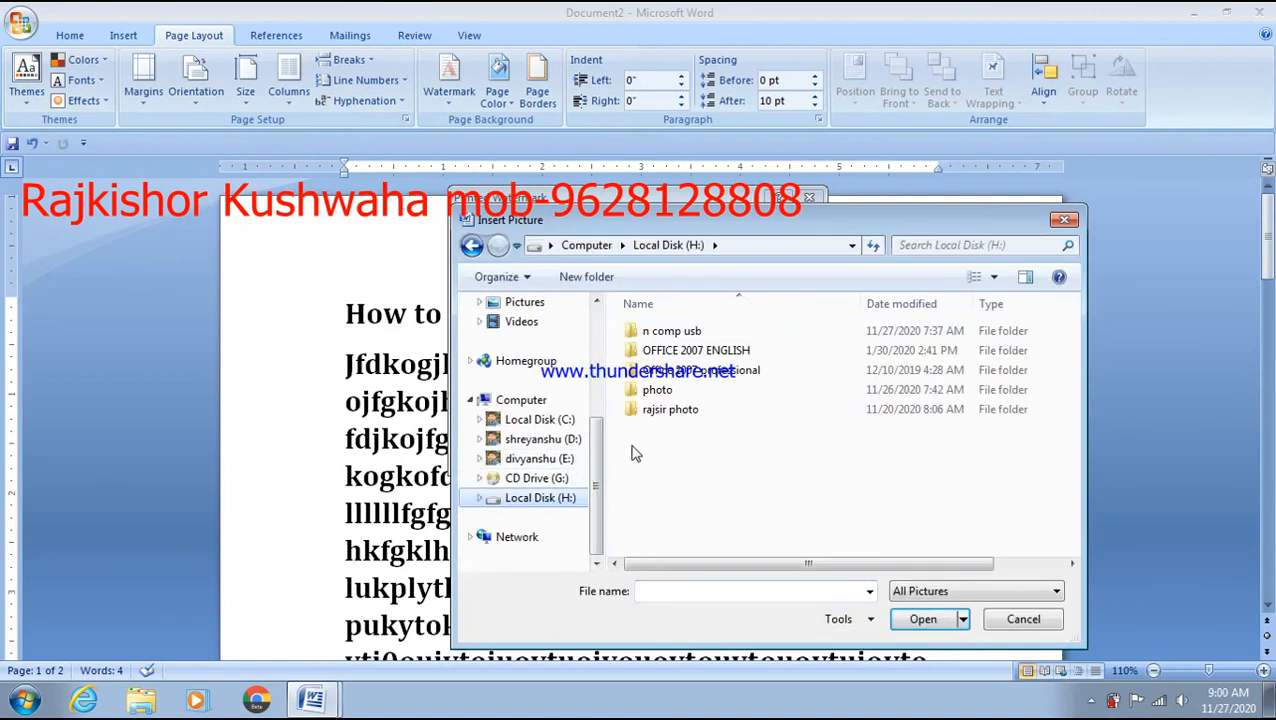
click(661, 411)
double_click(661, 413)
scroll(783, 466, down, 1)
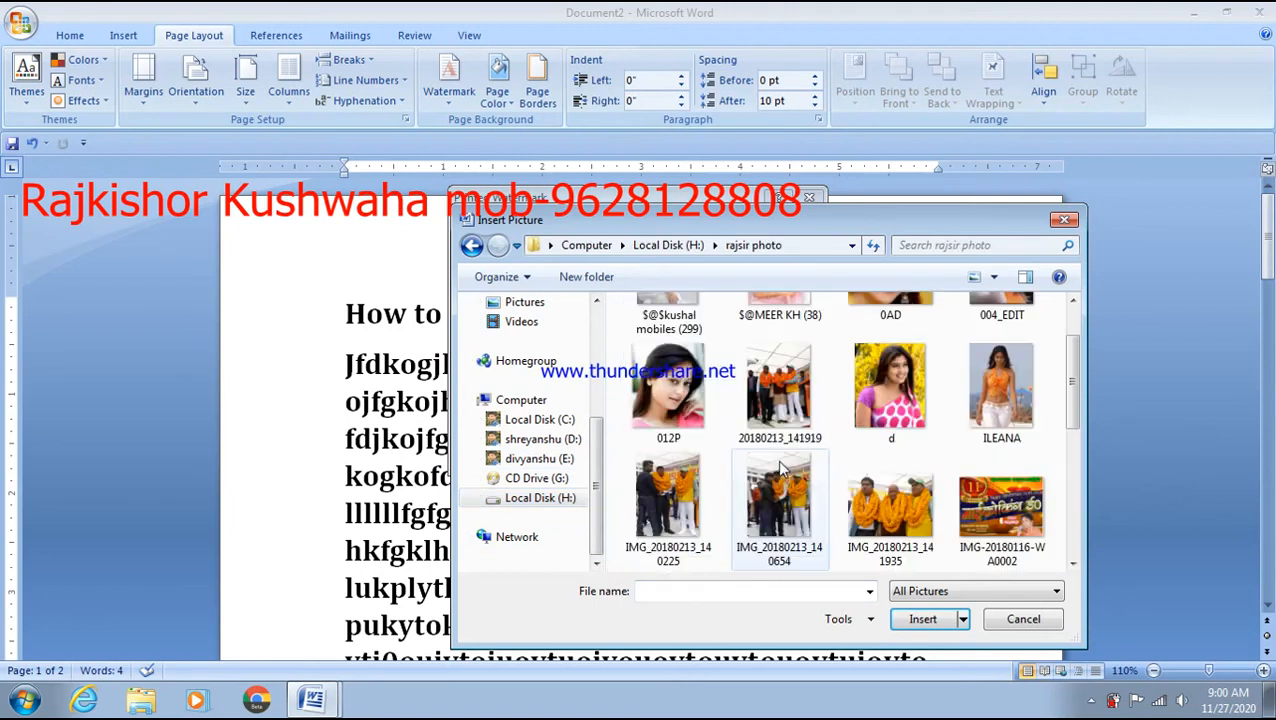
scroll(938, 503, down, 2)
scroll(938, 503, down, 1)
double_click(888, 506)
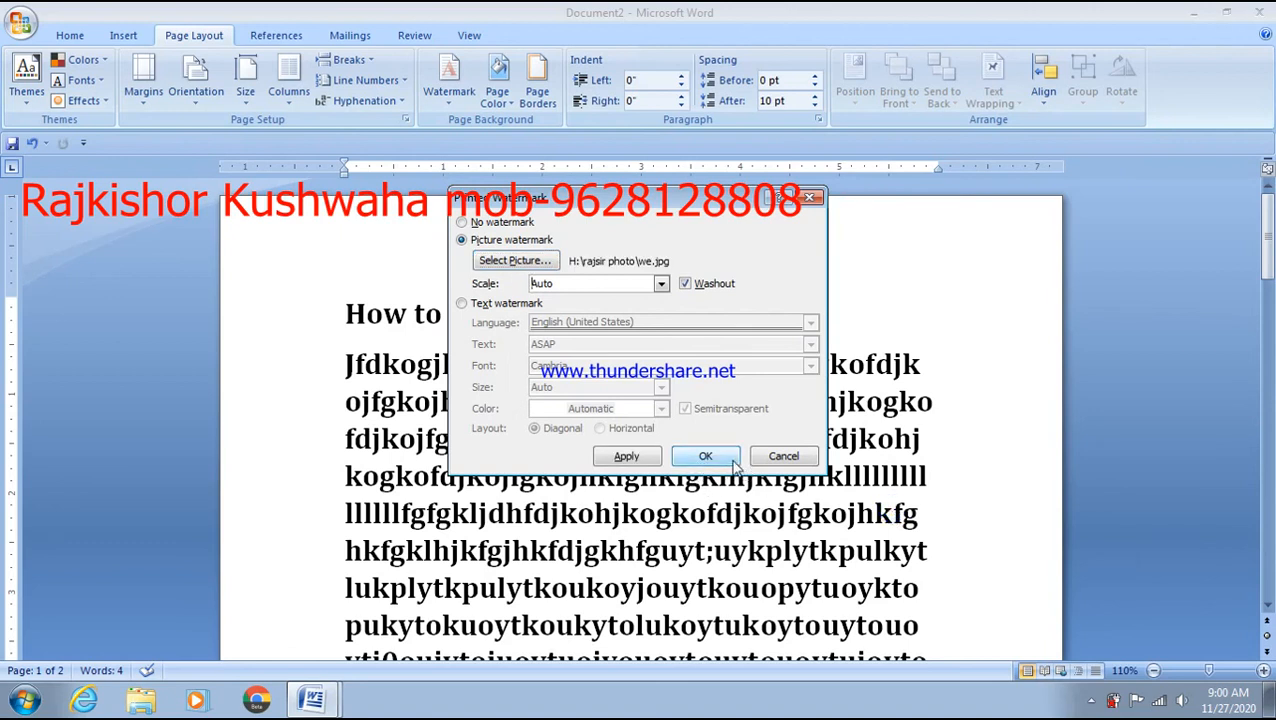
click(731, 462)
scroll(734, 460, down, 8)
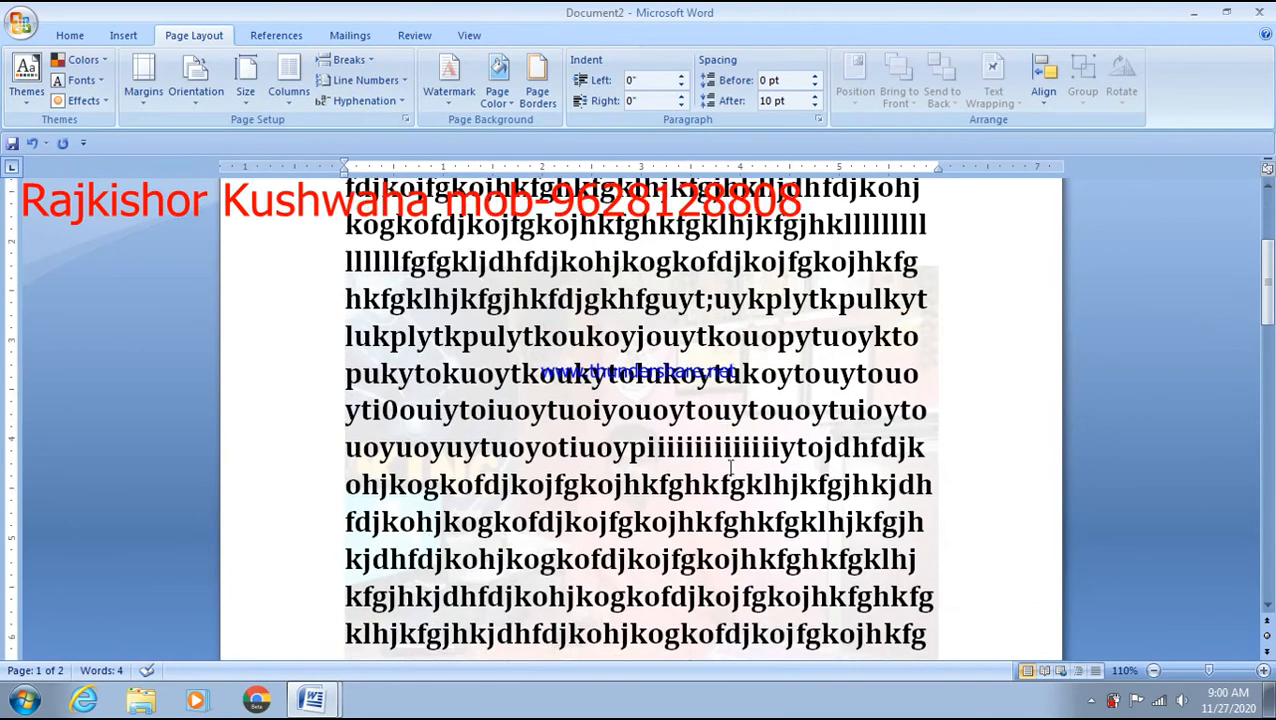
scroll(734, 494, down, 8)
scroll(730, 487, up, 9)
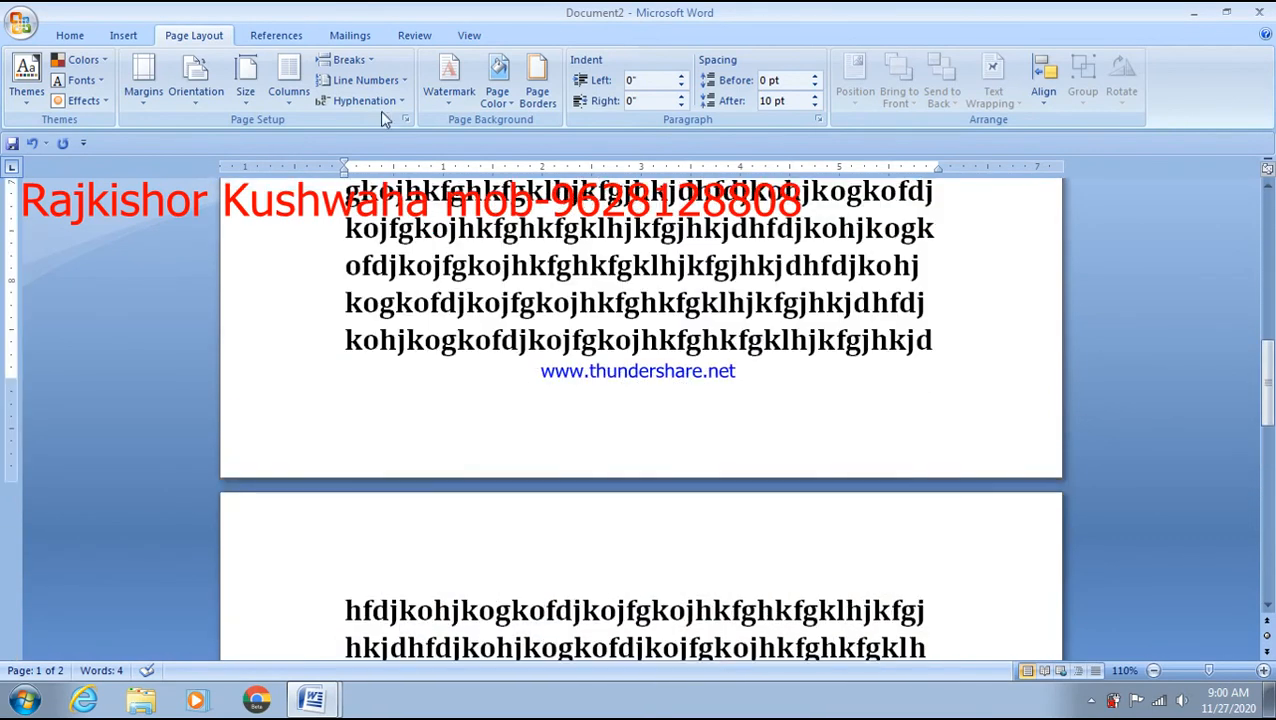
- Uncheck Washout so the we.jpg watermark shows in full colour
click(450, 98)
click(506, 473)
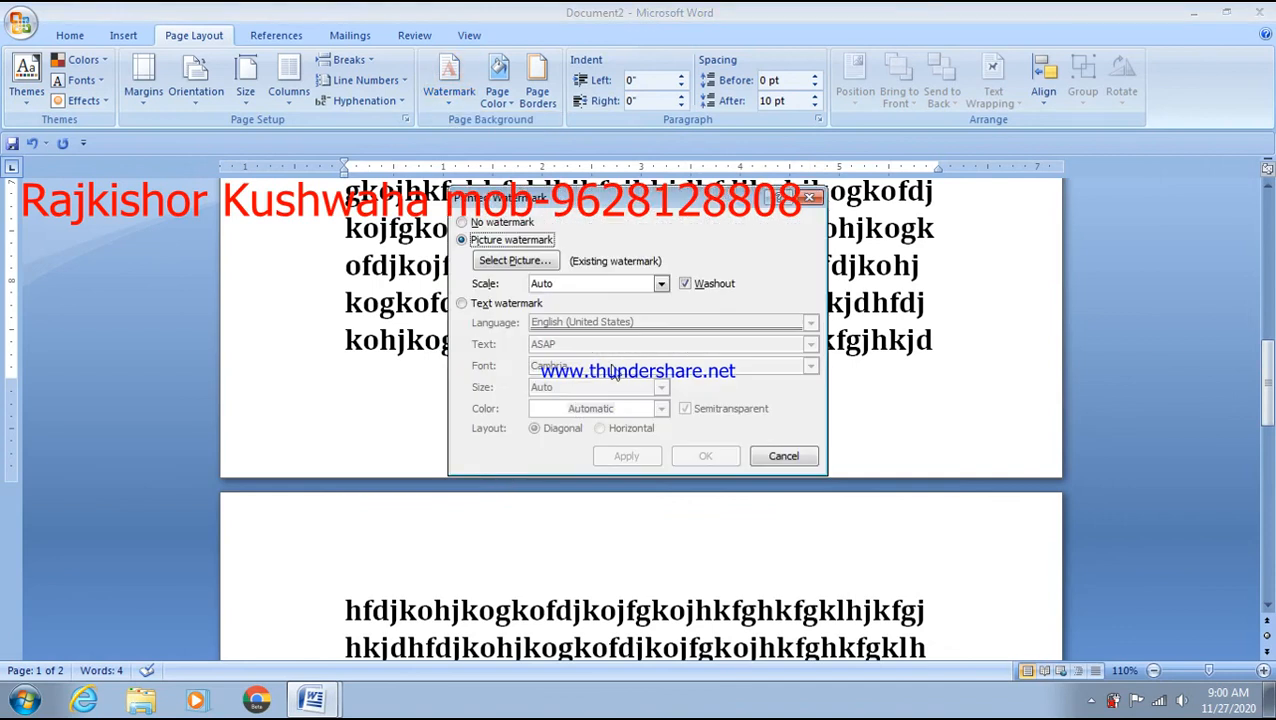
click(685, 284)
click(707, 456)
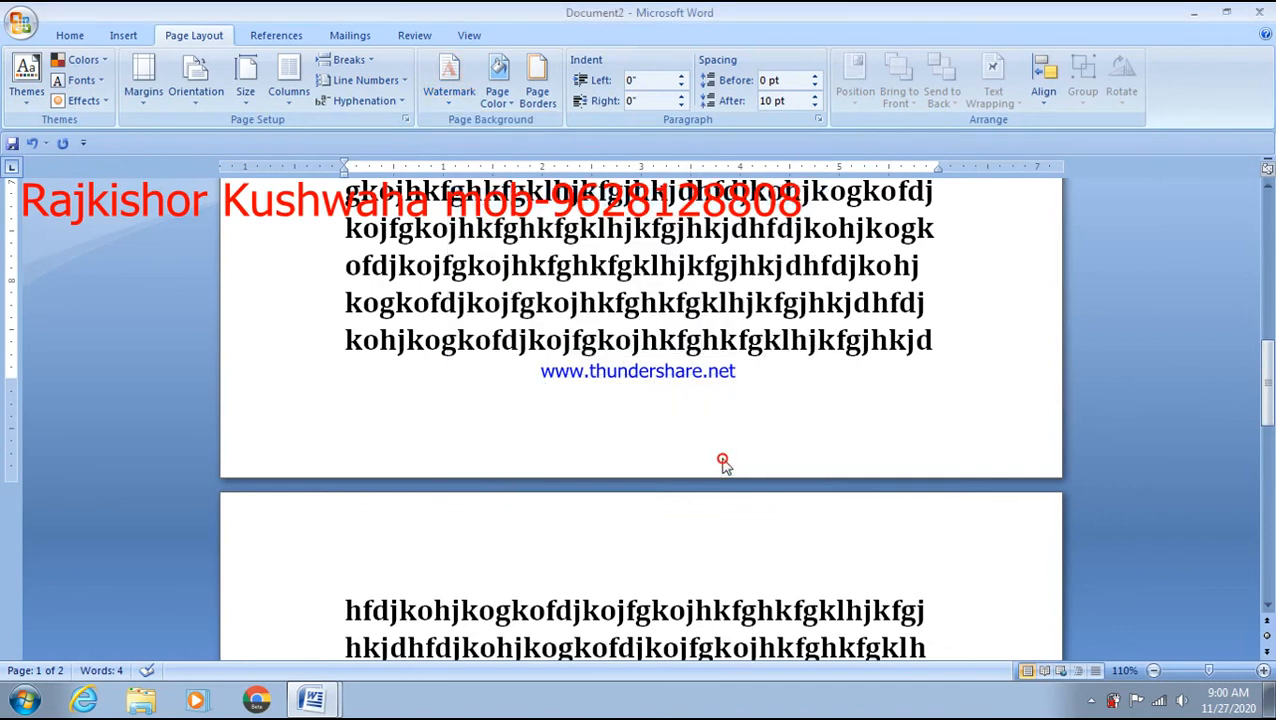
scroll(727, 467, down, 1)
scroll(727, 467, up, 5)
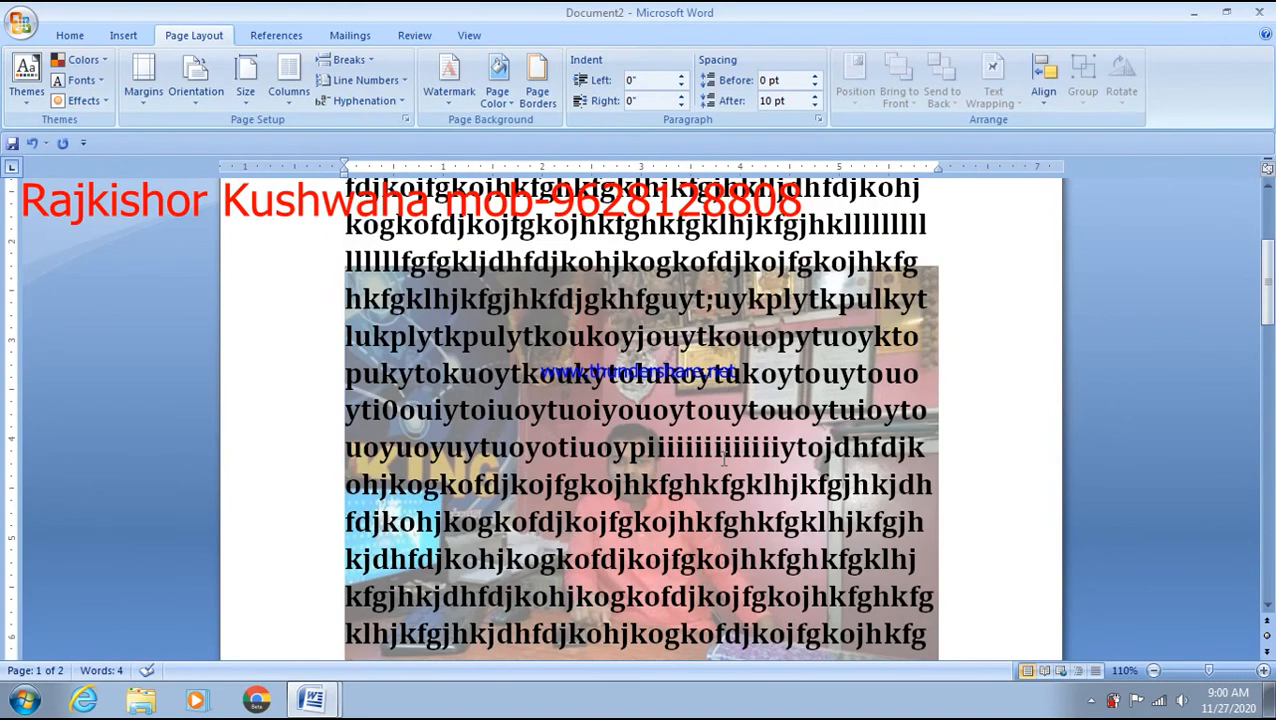
scroll(725, 459, down, 10)
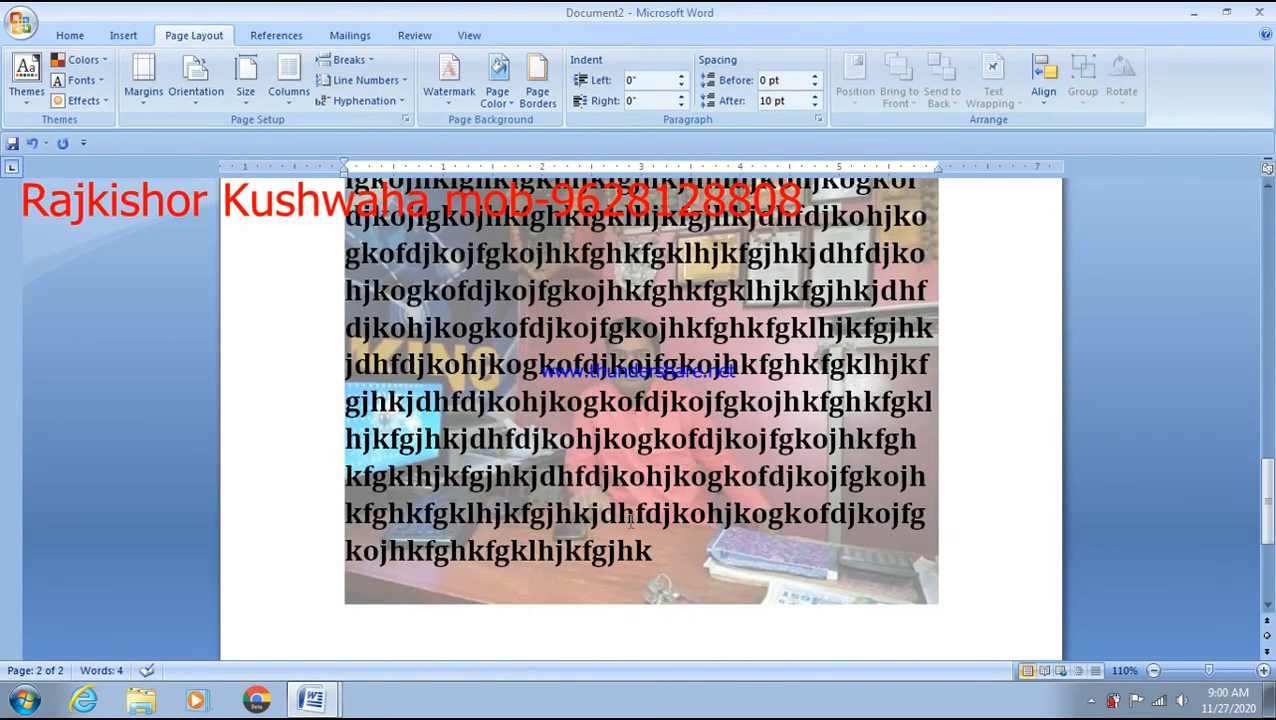
scroll(614, 375, down, 3)
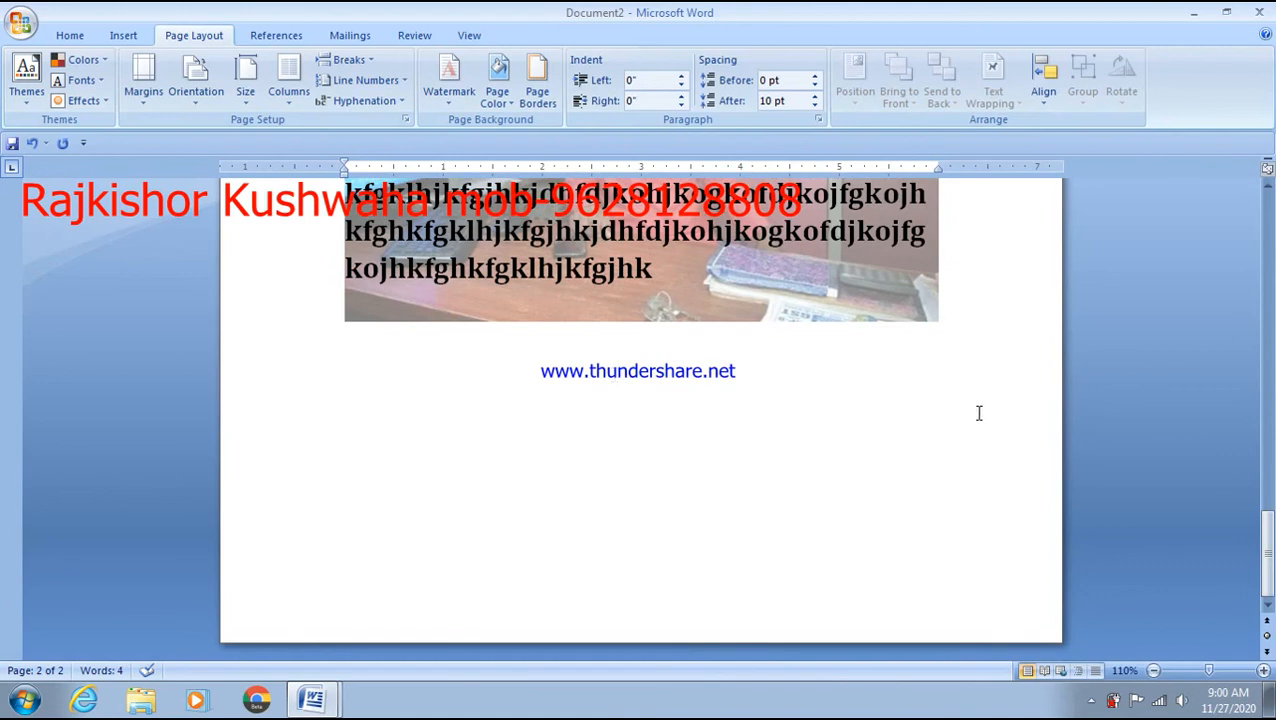
- Insert a page break after the text, type filler characters, paste over them, and add more filler text
click(990, 379)
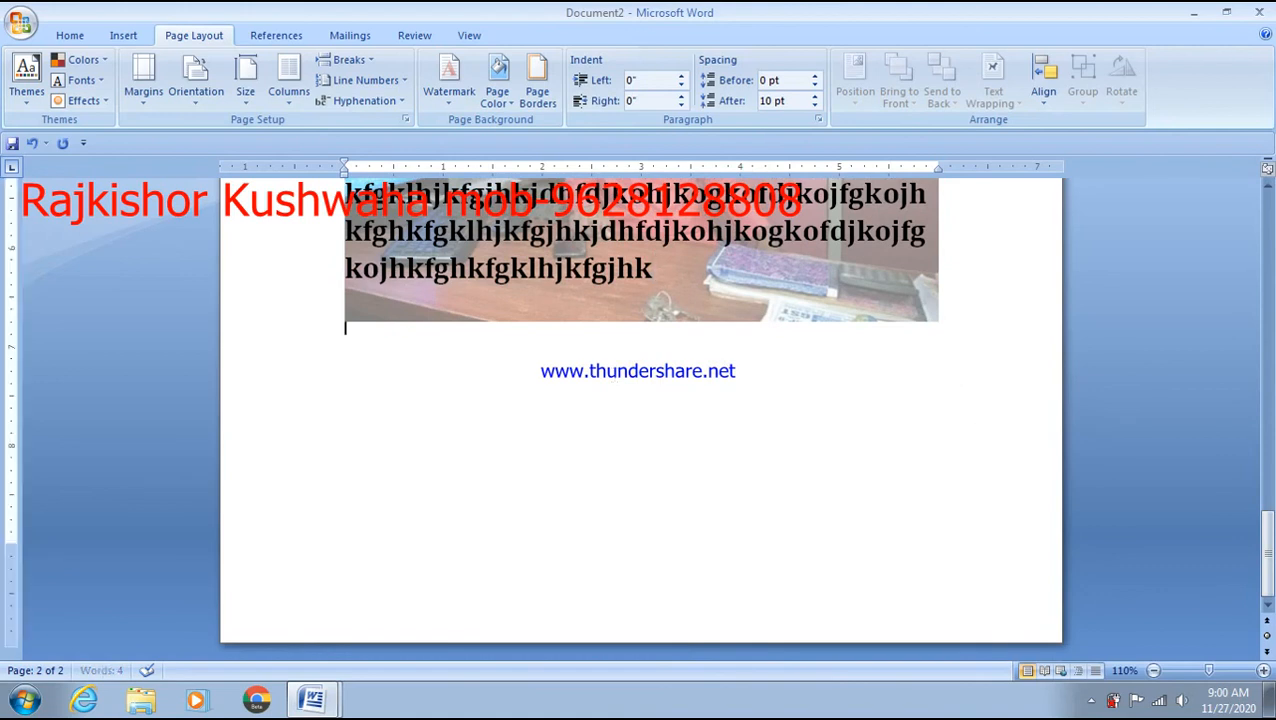
key(ctrl+Return)
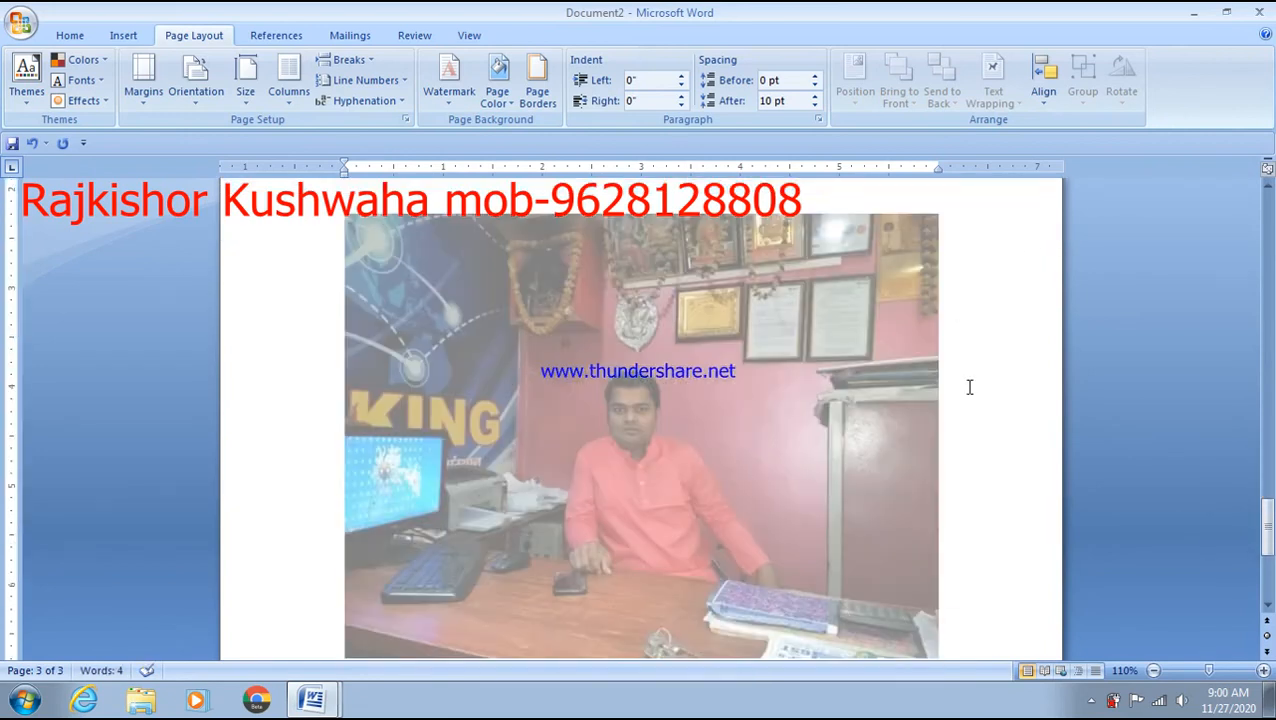
text(Gnk;[lk[;lj][)
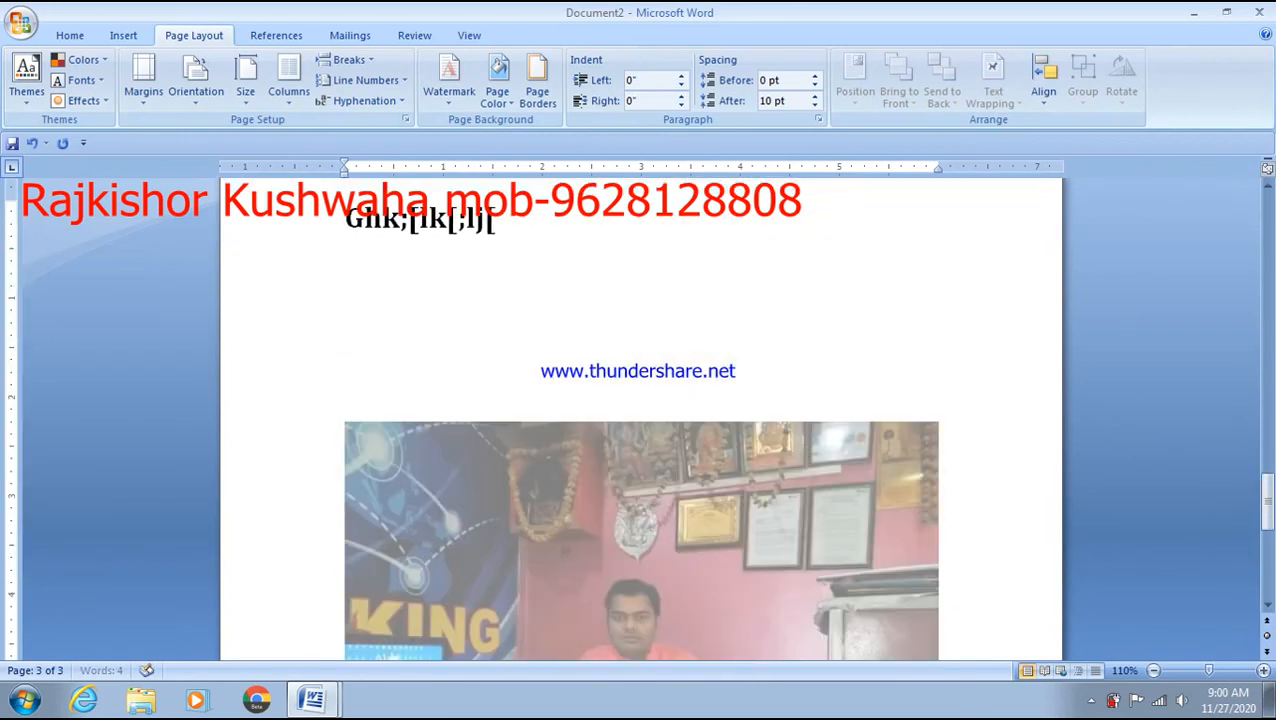
text(kljlklklklklk)
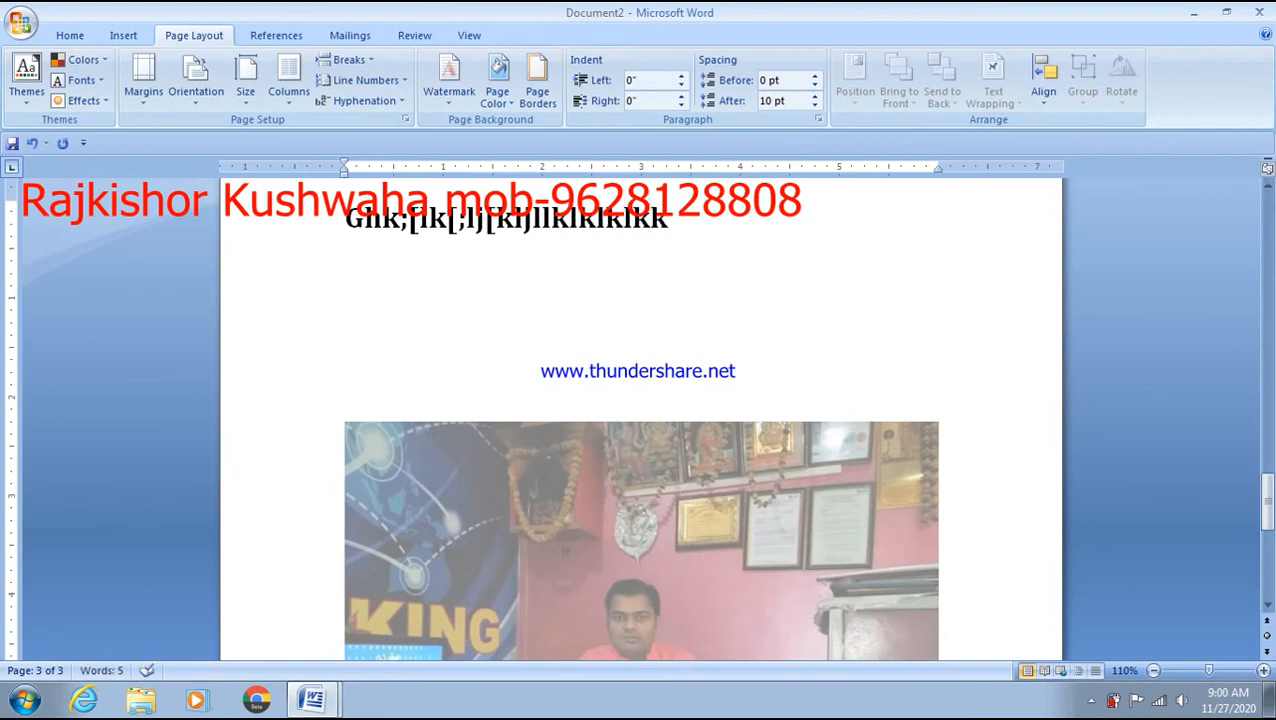
key(ctrl+a)
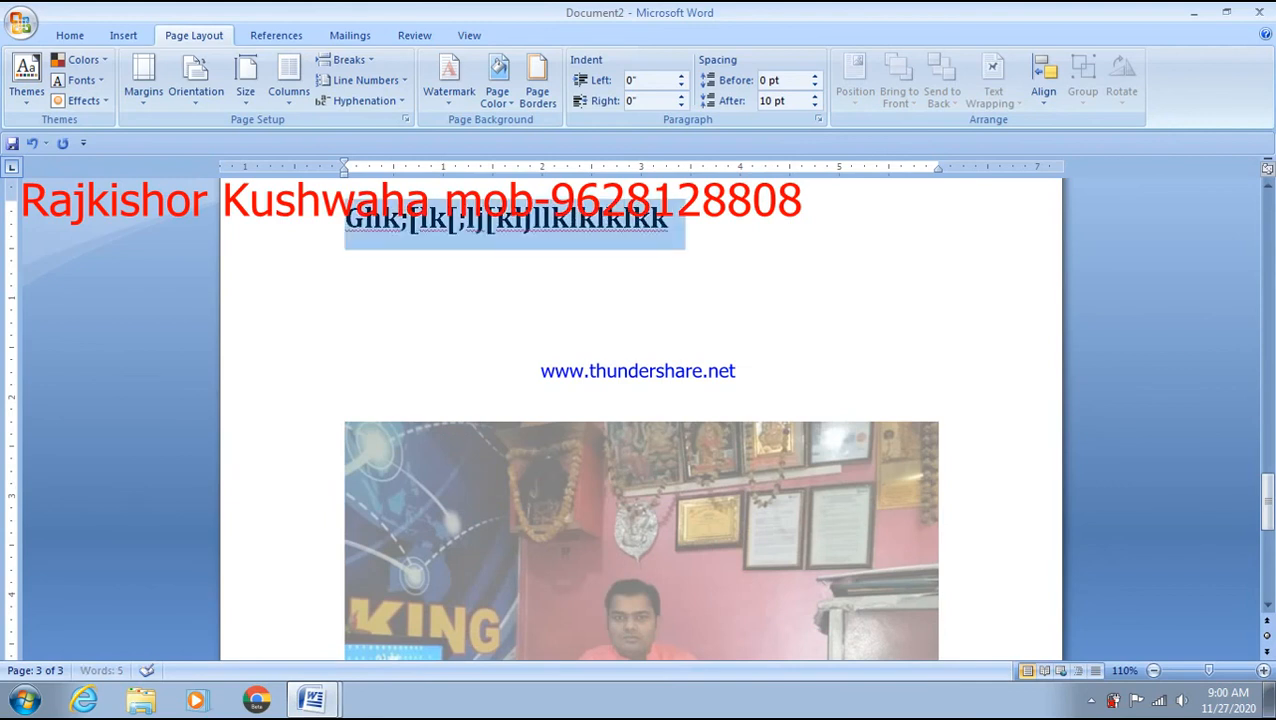
key(ctrl+v)
key(ctrl+v)
key(ctrl+v)
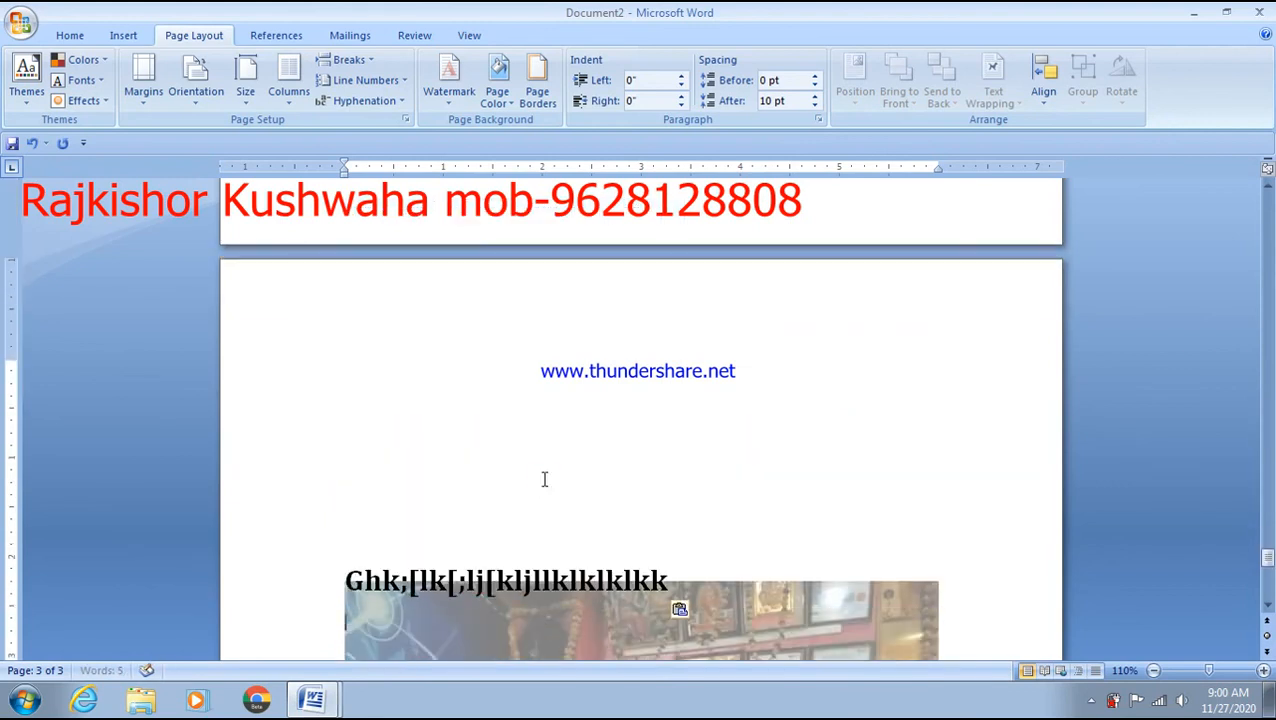
text(/)
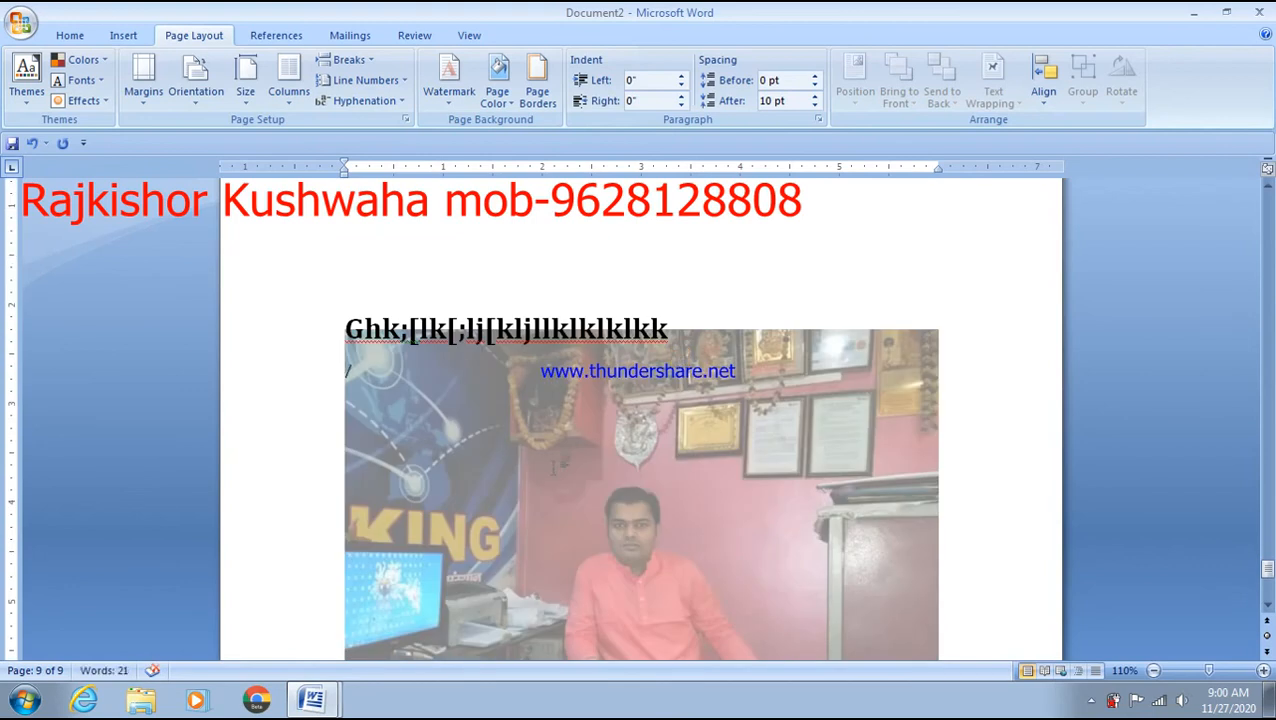
text(;';l';oo[p=y;[ki;[kl;[kljhk;[jhl;[k;kl)
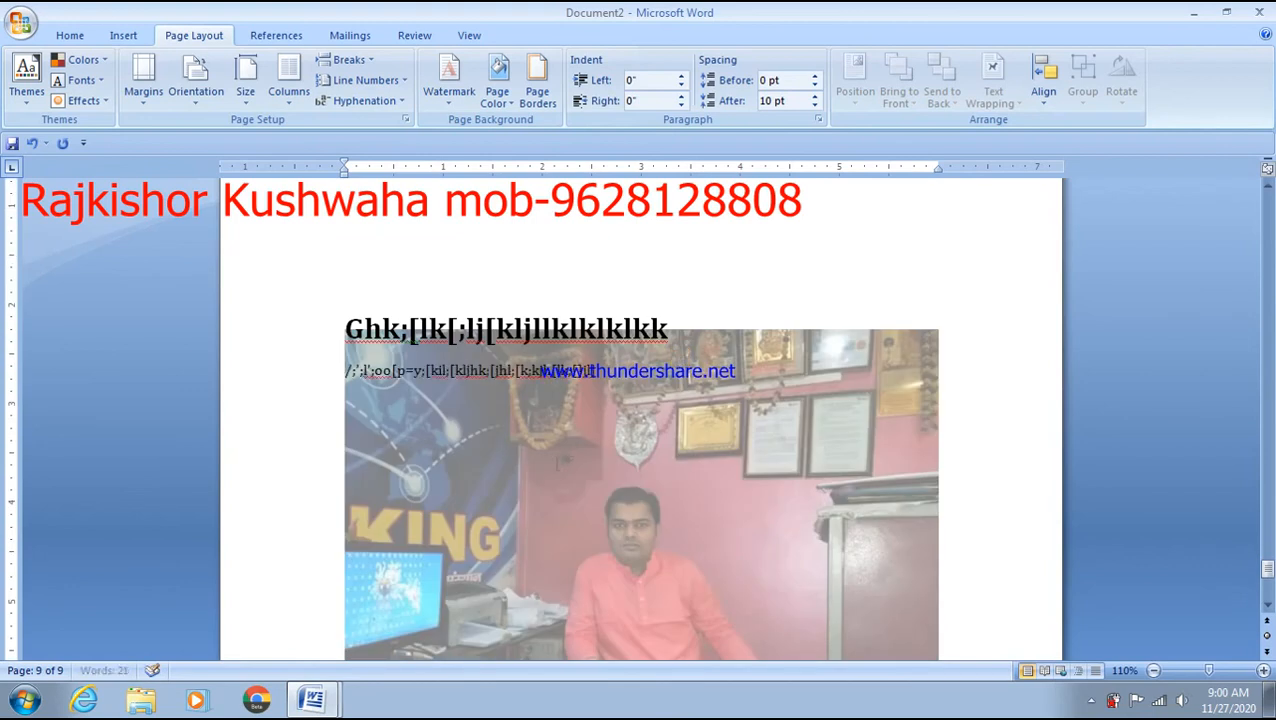
scroll(543, 498, down, 4)
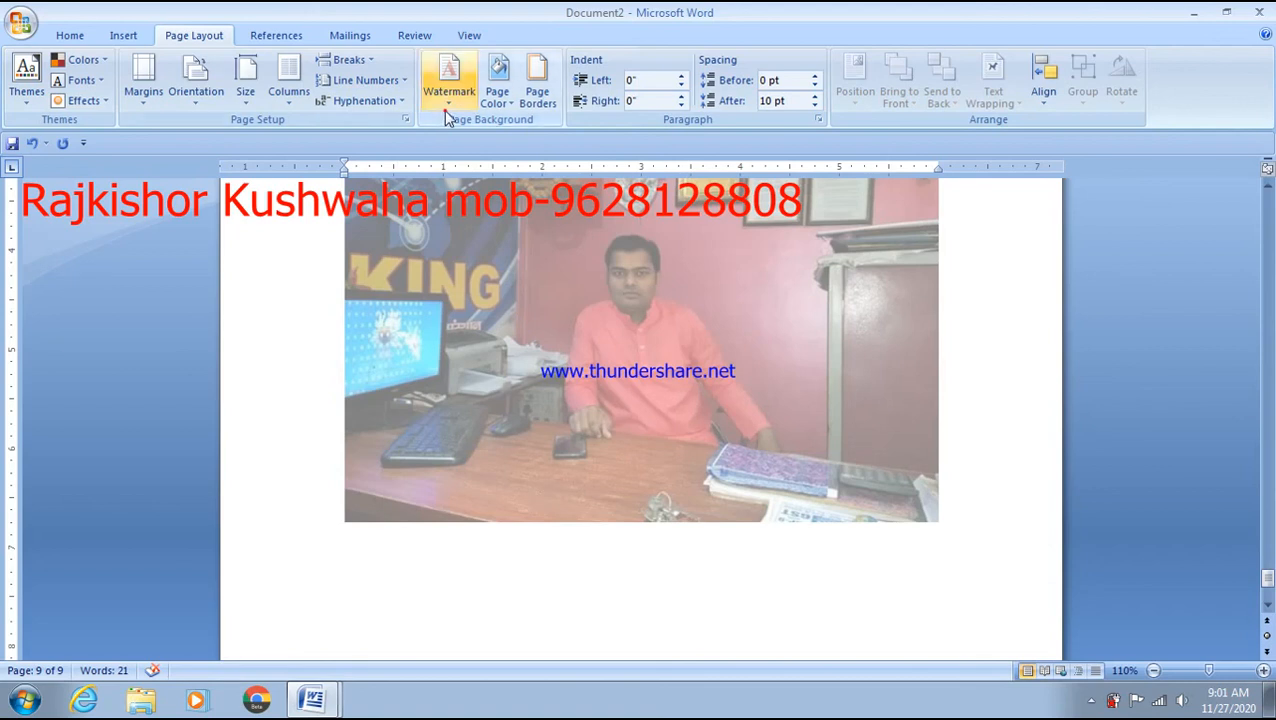
- Replace the picture watermark with a red, diagonal text watermark reading 'microking'
click(448, 88)
click(550, 472)
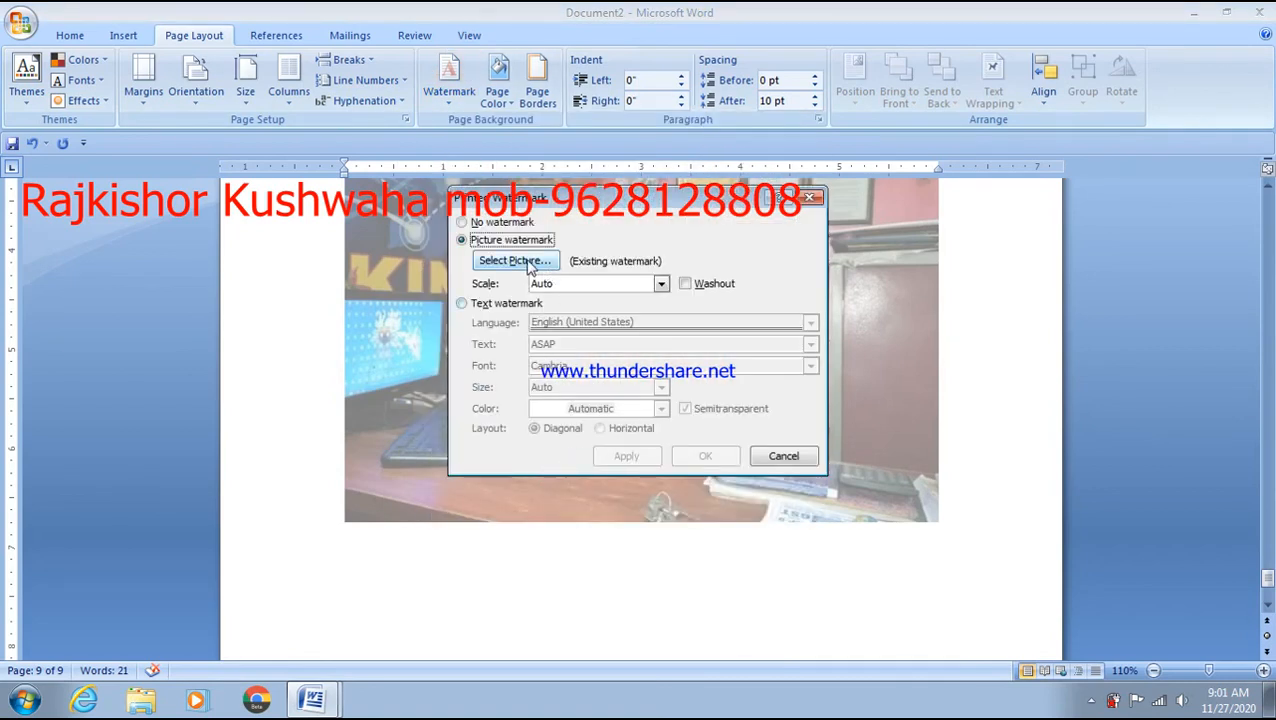
click(502, 222)
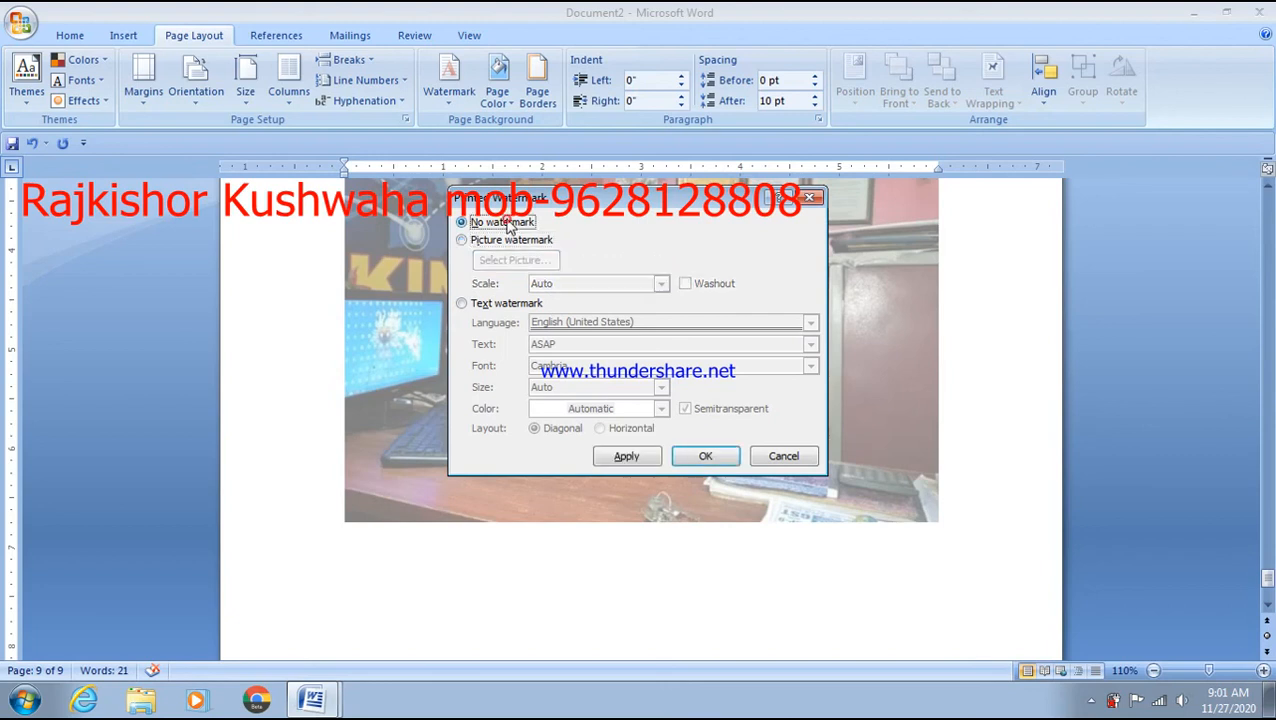
click(502, 304)
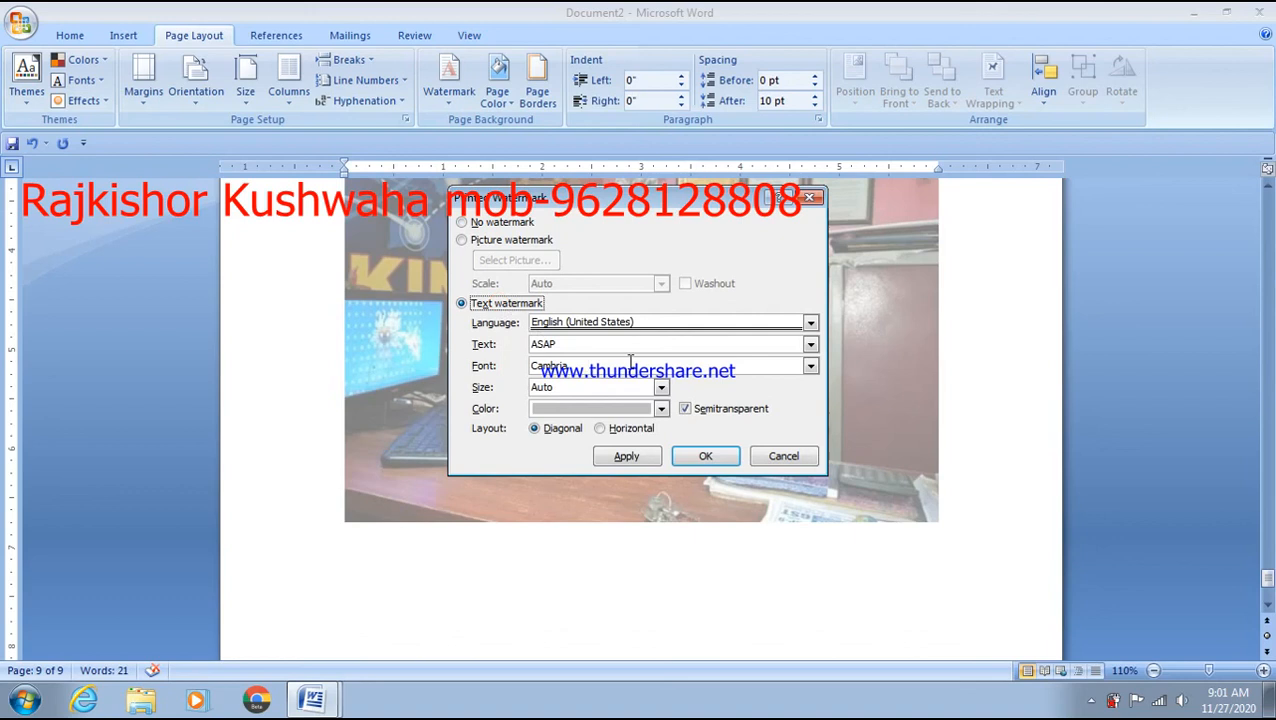
drag(612, 345, 502, 346)
text(microking)
click(662, 409)
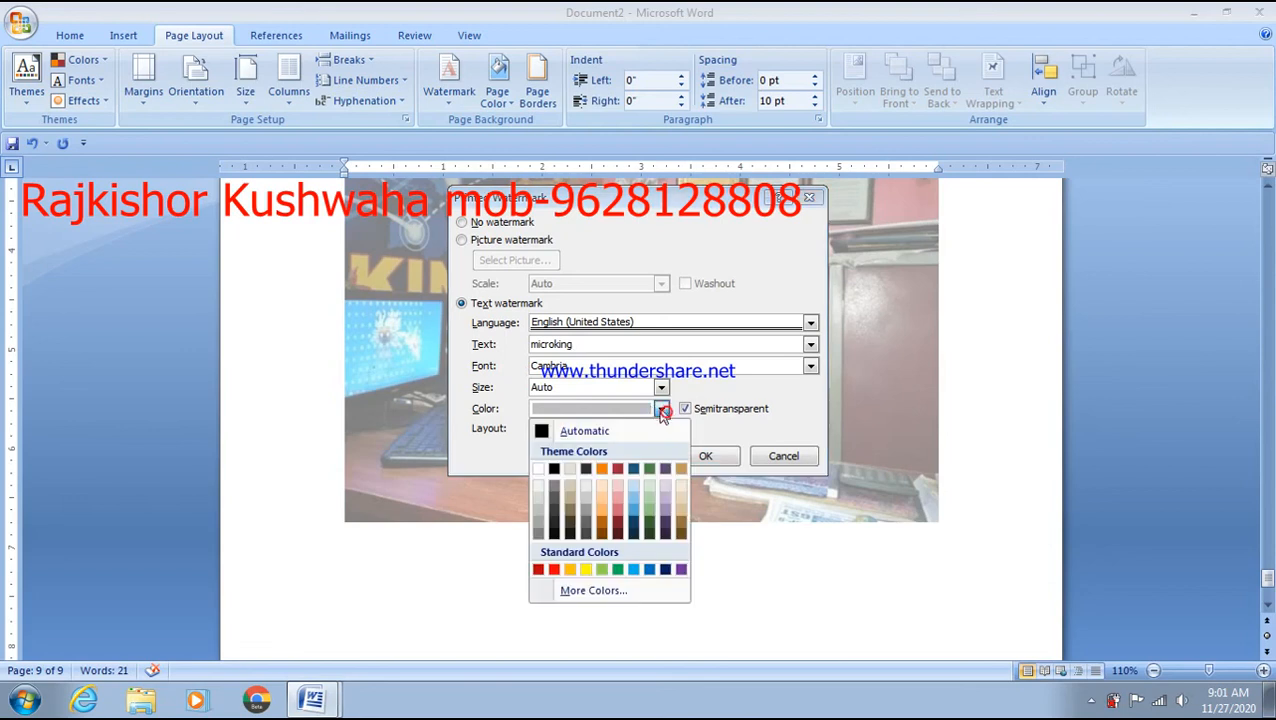
click(554, 569)
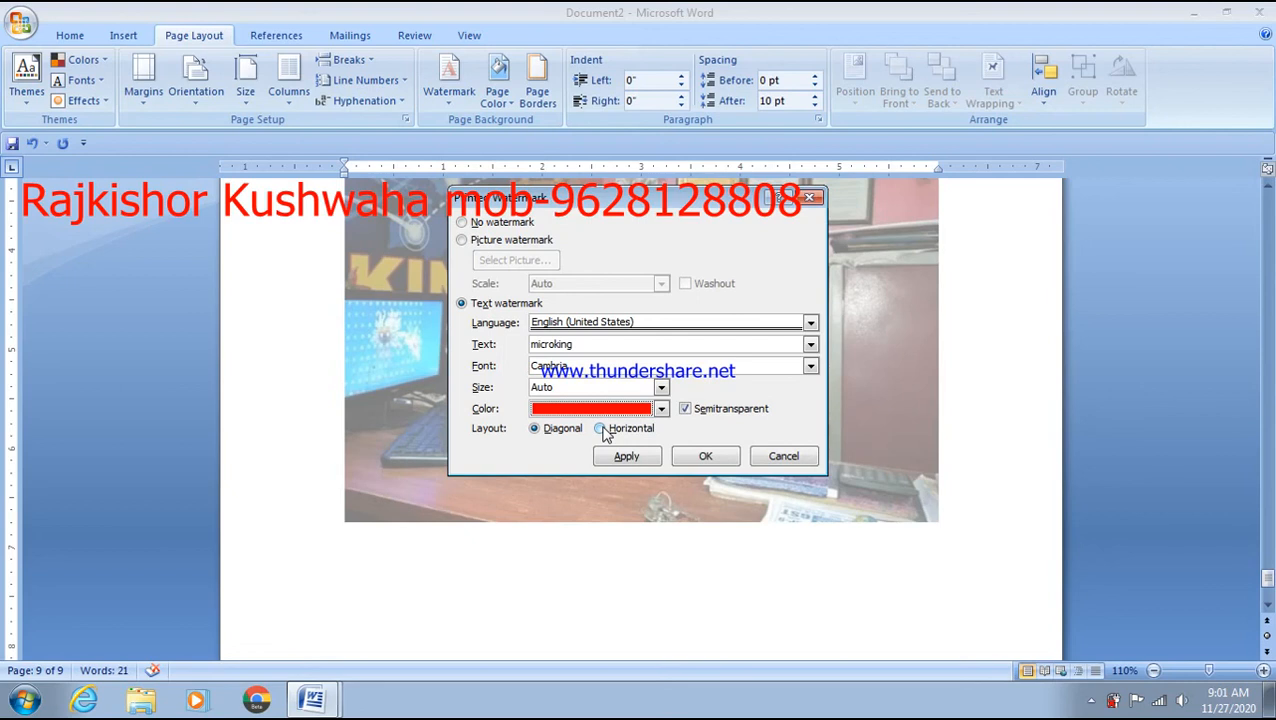
click(705, 458)
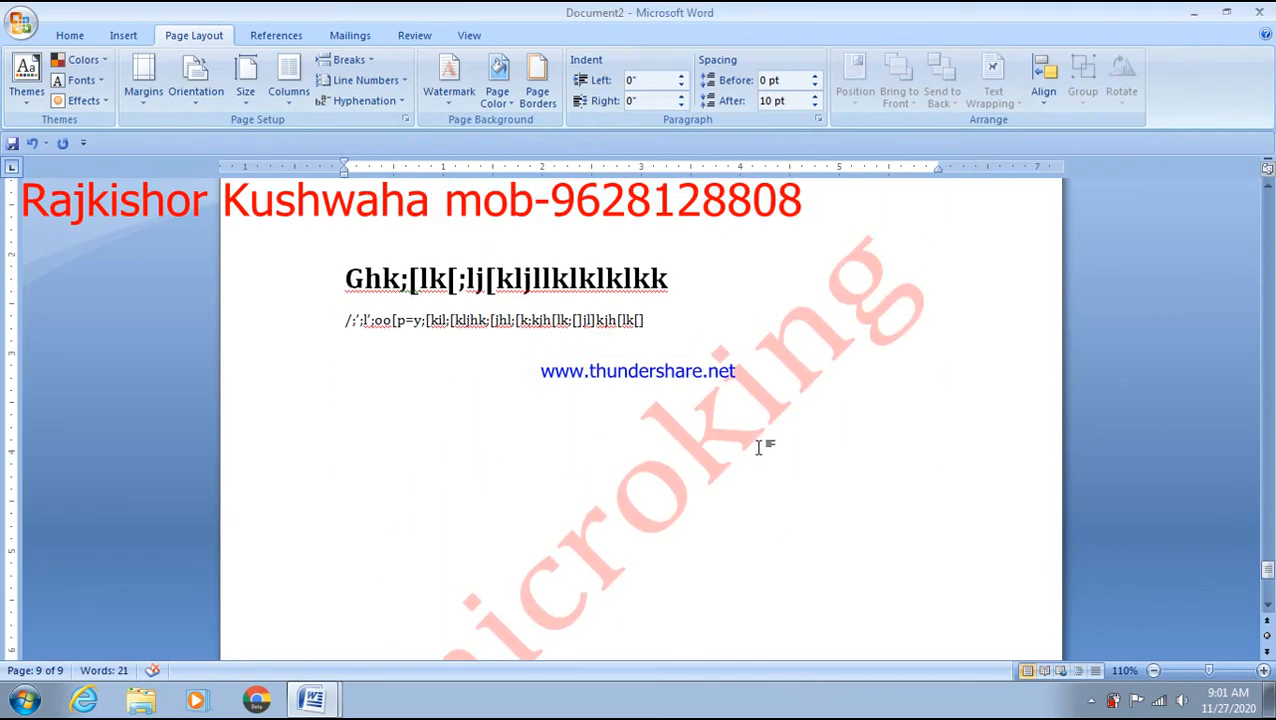
scroll(758, 447, up, 15)
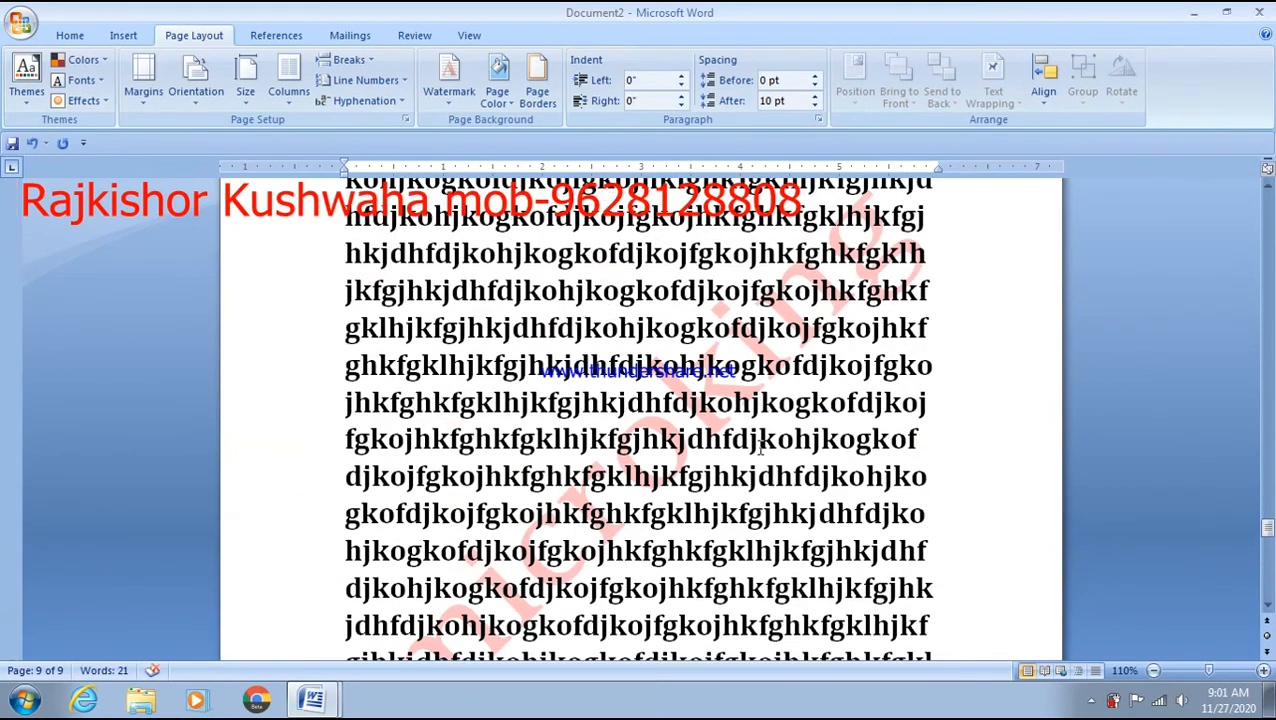
scroll(758, 447, up, 15)
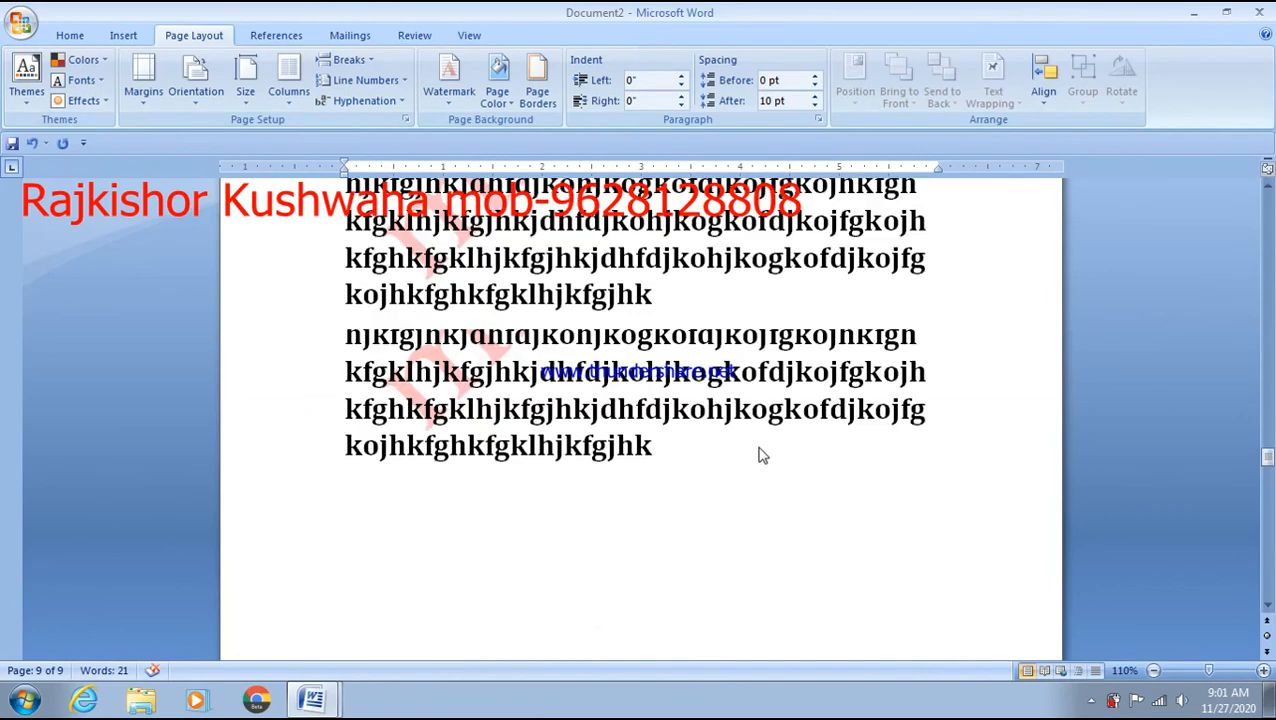
scroll(760, 447, up, 10)
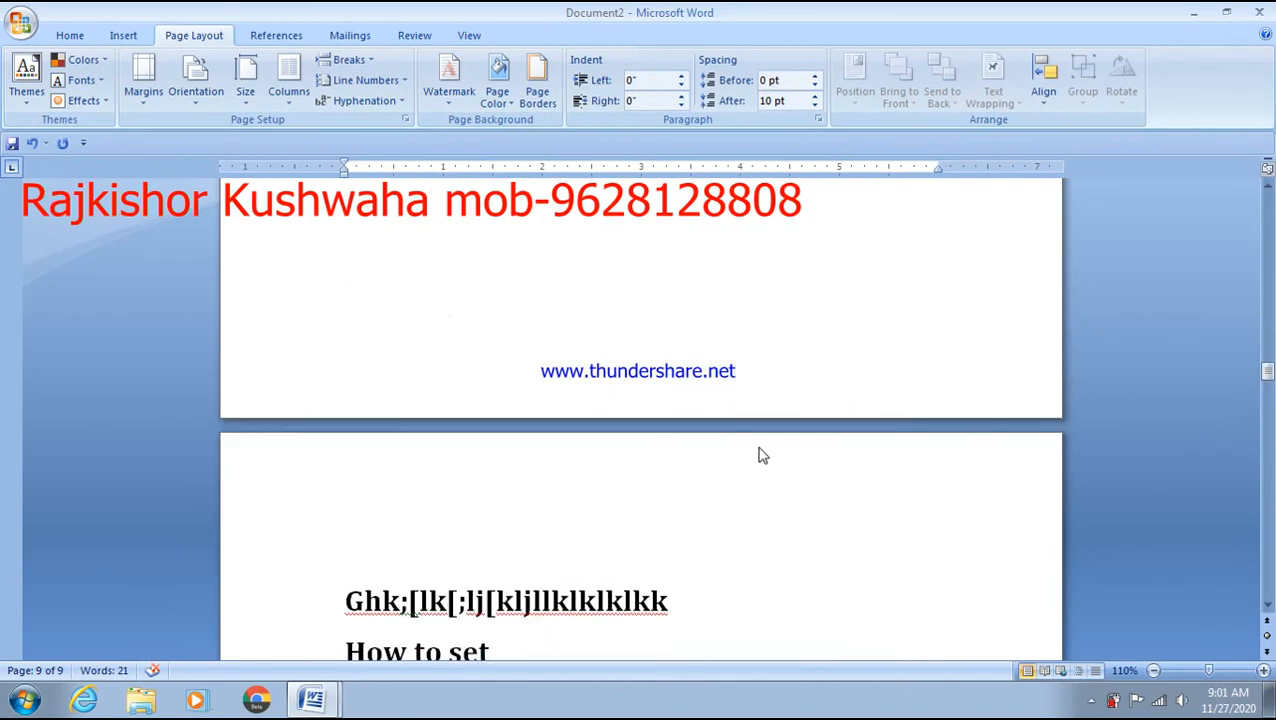
- Set the Page Color to Green from the Standard Colors
click(537, 88)
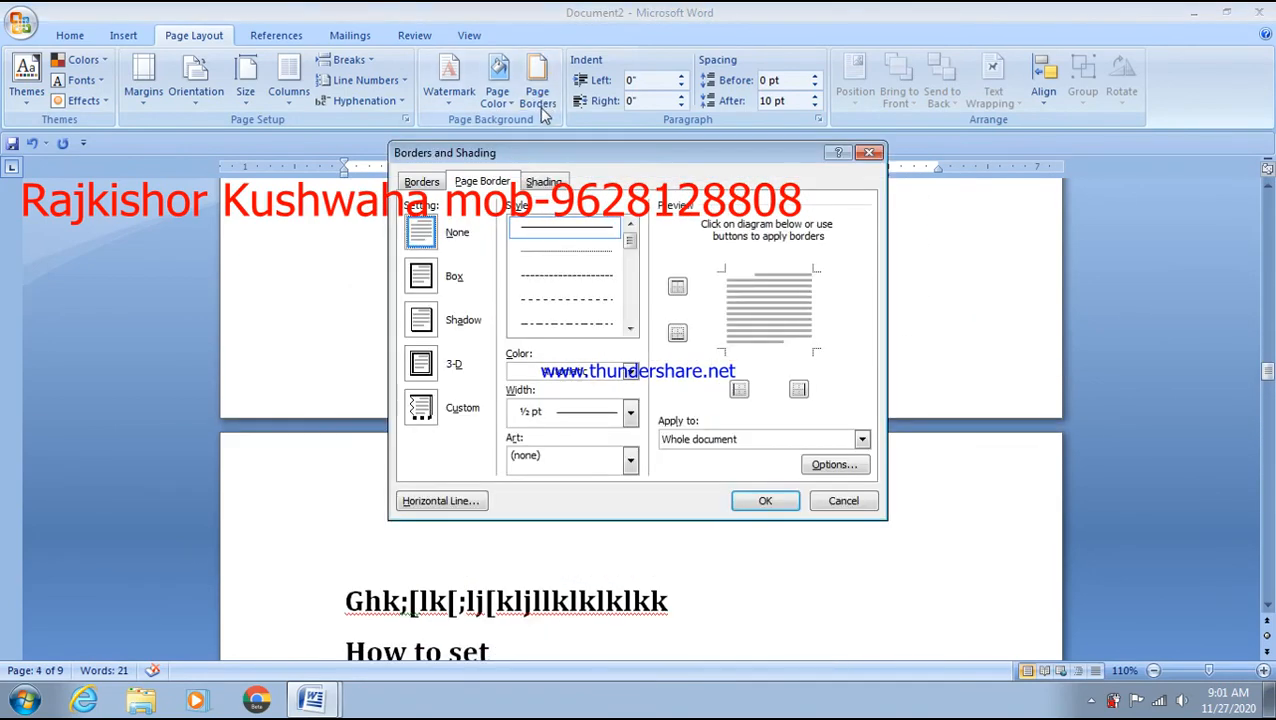
key(Escape)
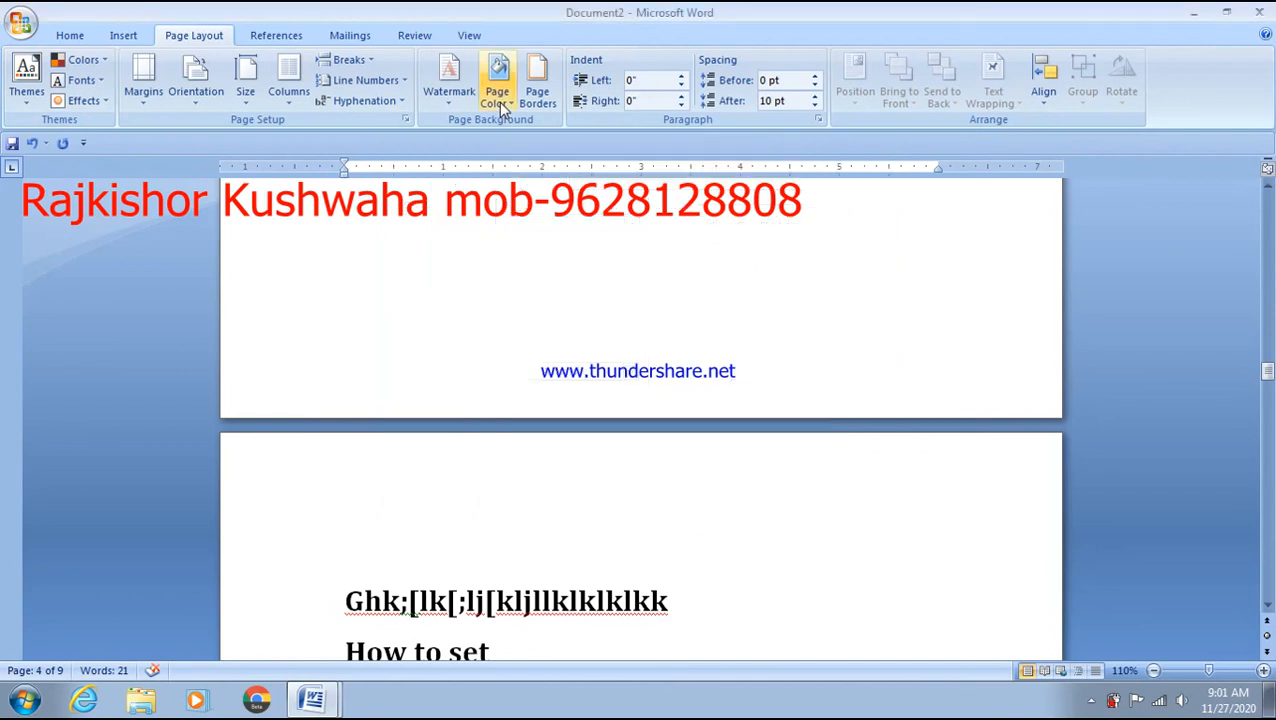
click(498, 102)
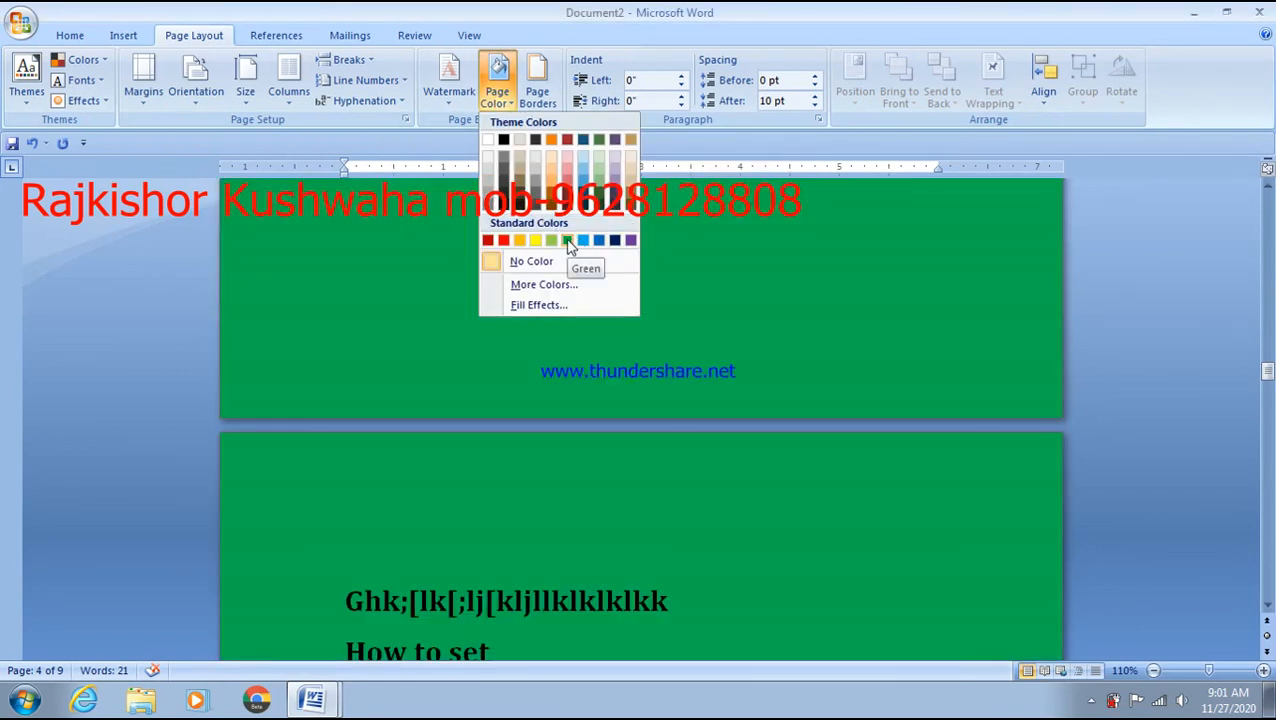
click(567, 241)
scroll(567, 240, down, 10)
scroll(567, 239, up, 15)
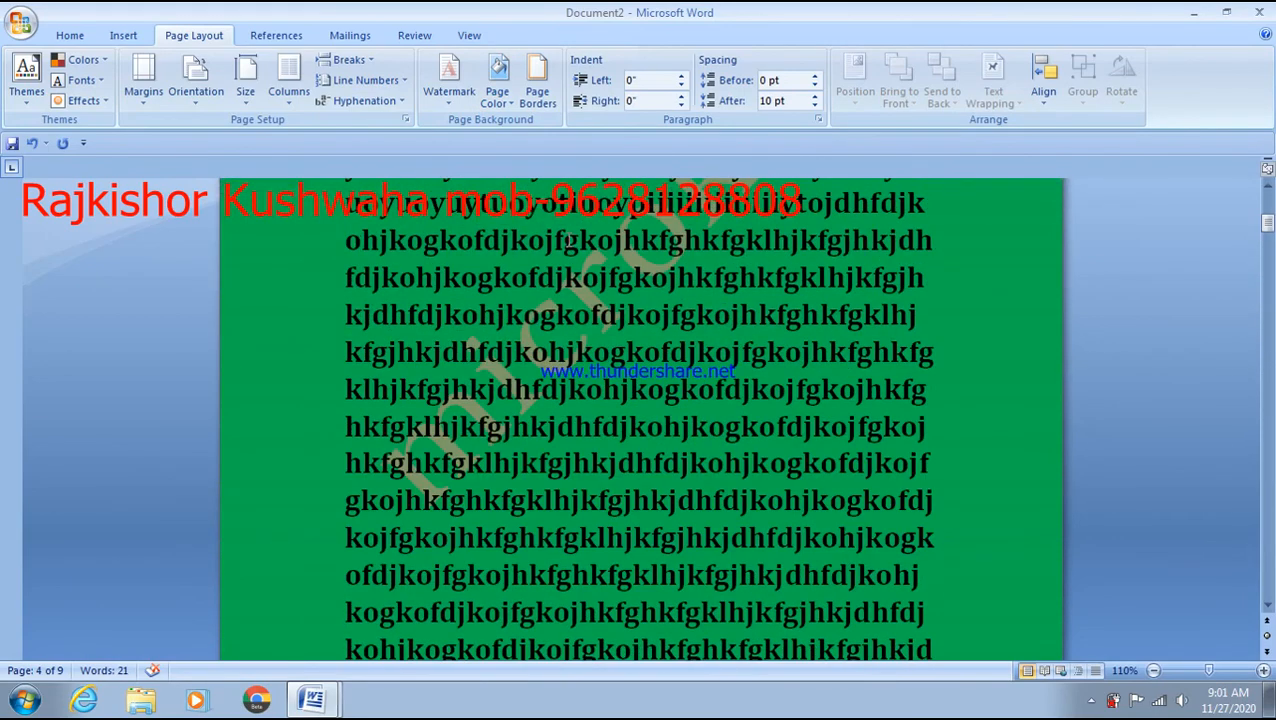
- Apply a red 2¼ pt page border along the top, bottom and left edges
click(540, 97)
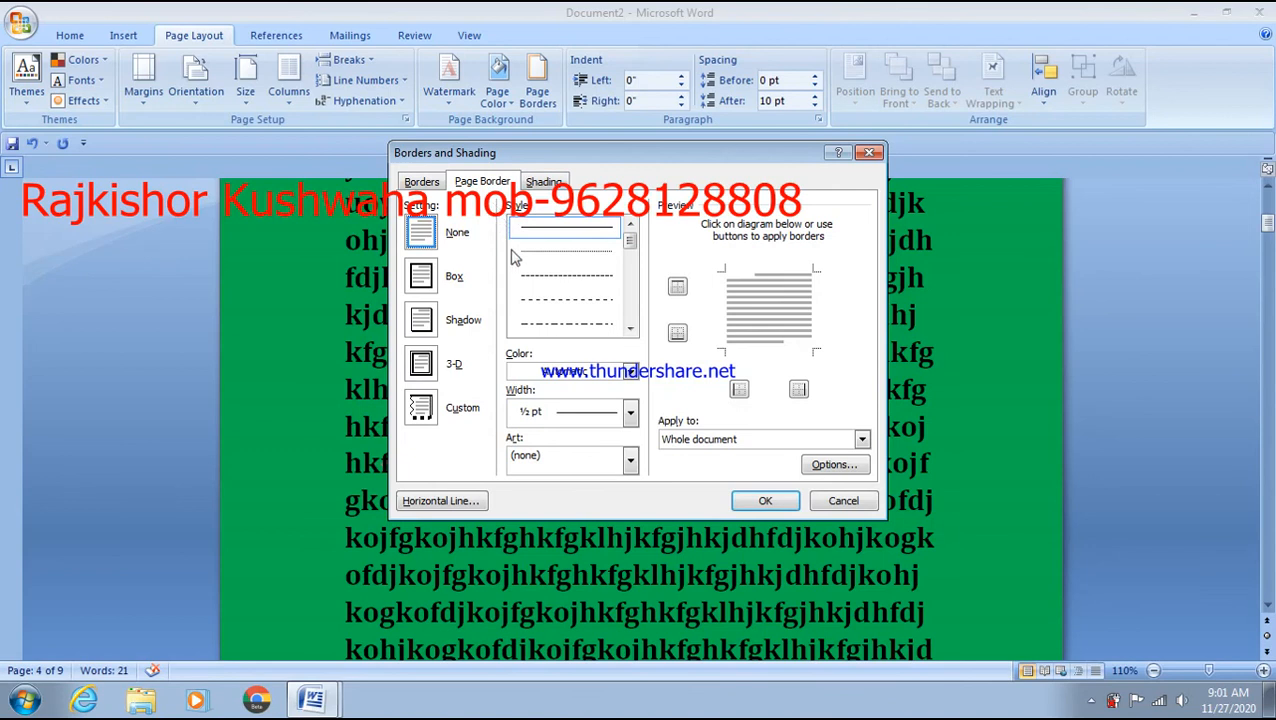
click(630, 412)
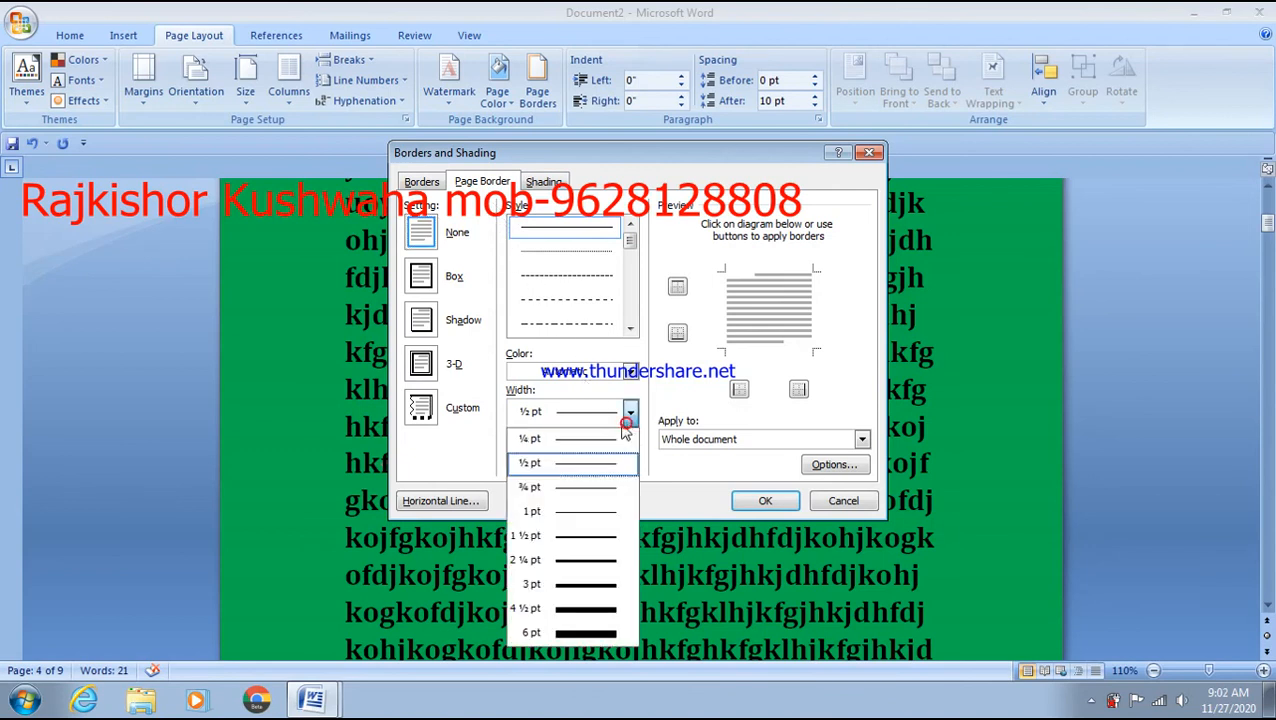
click(586, 562)
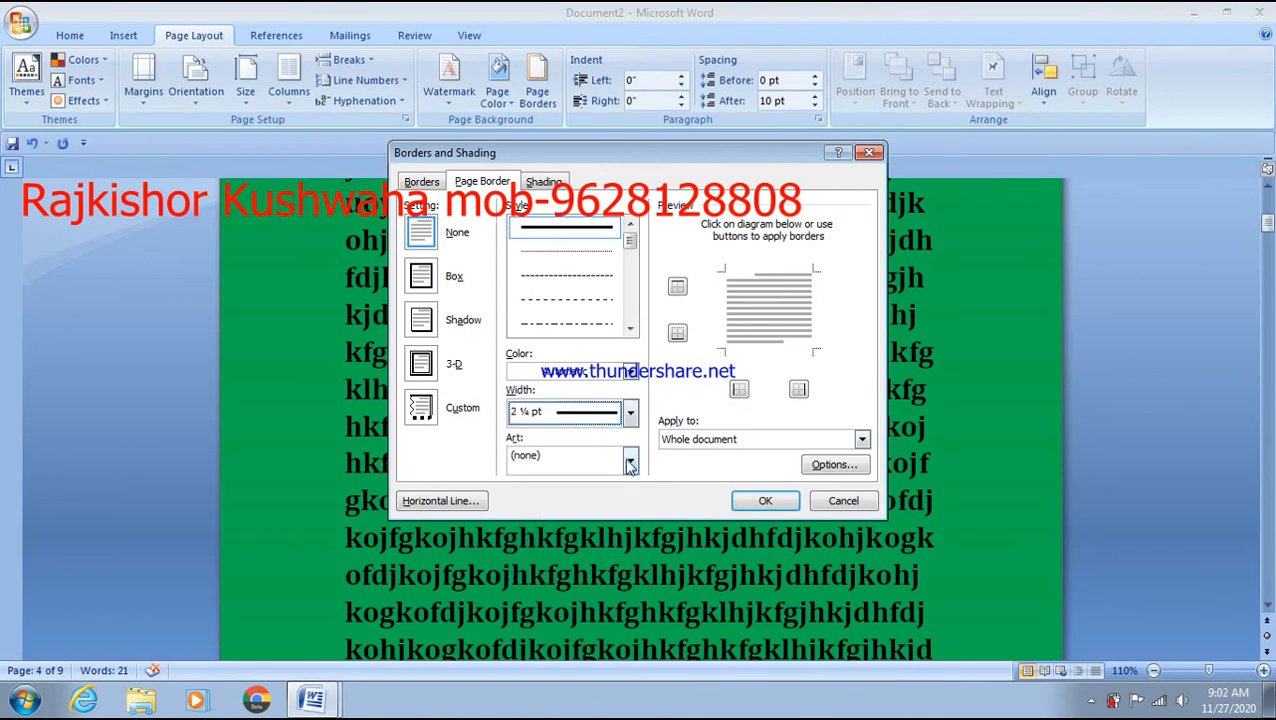
click(630, 371)
click(527, 531)
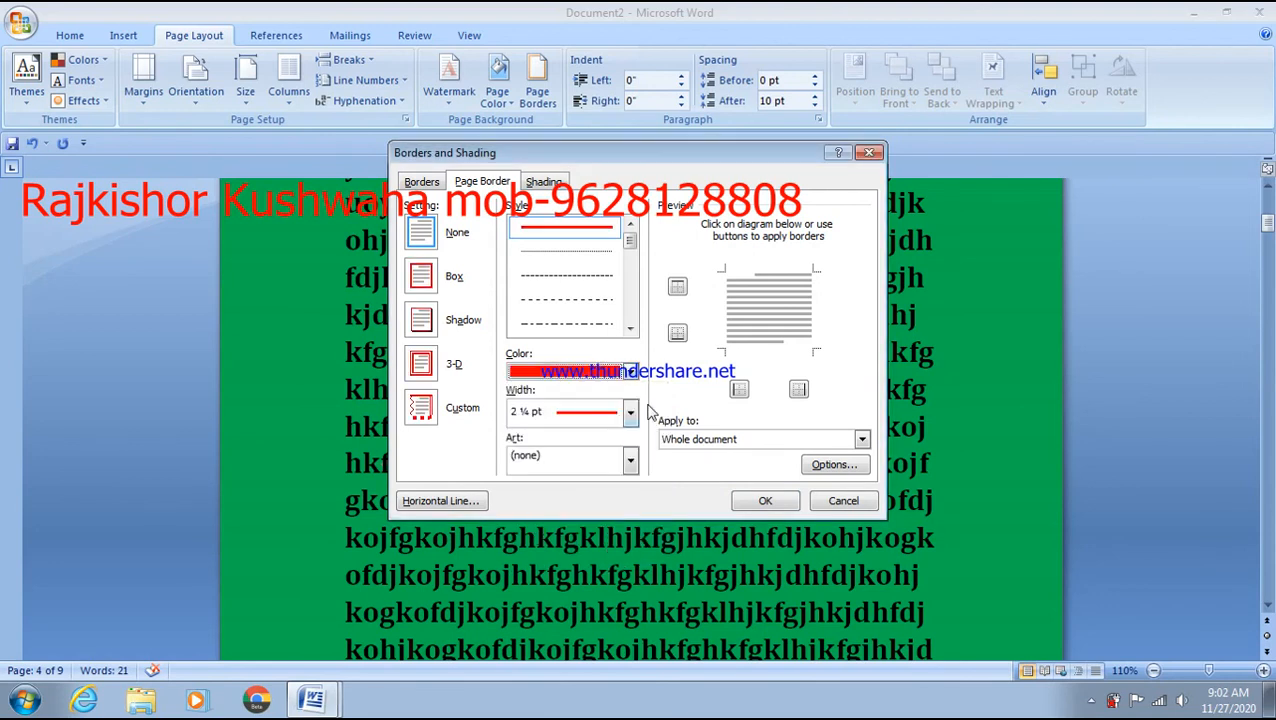
click(677, 287)
click(677, 332)
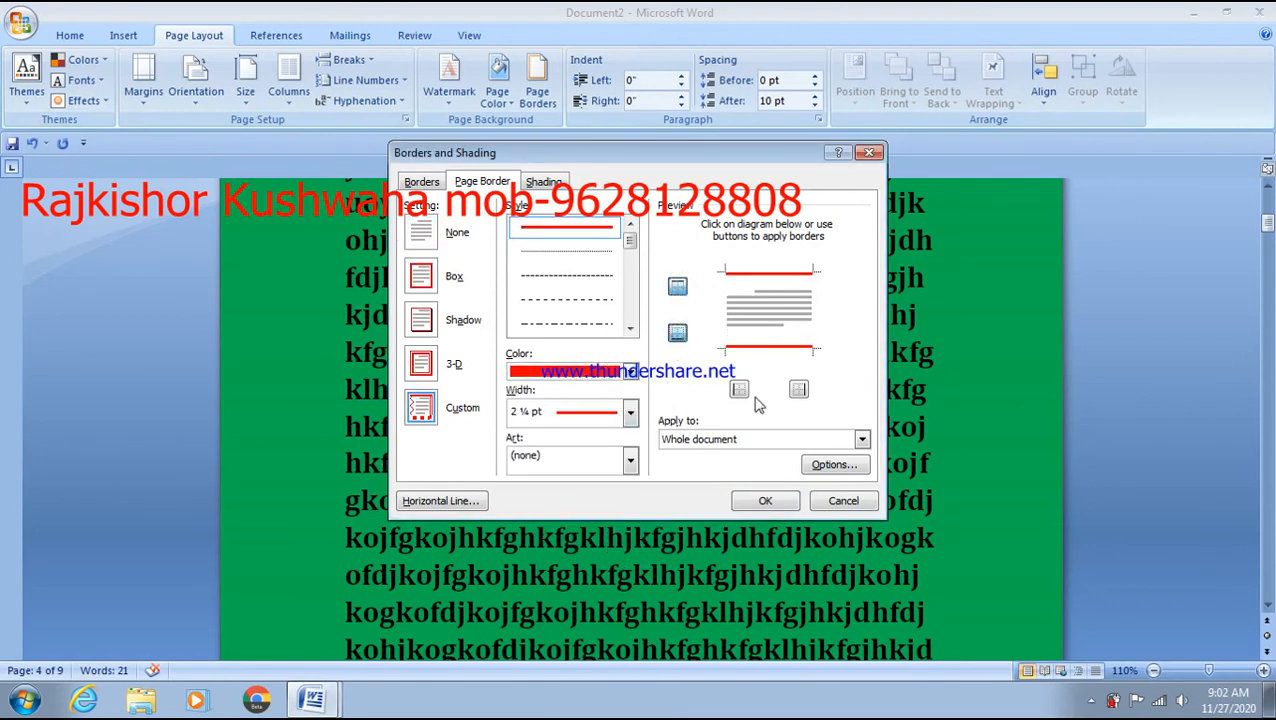
click(739, 389)
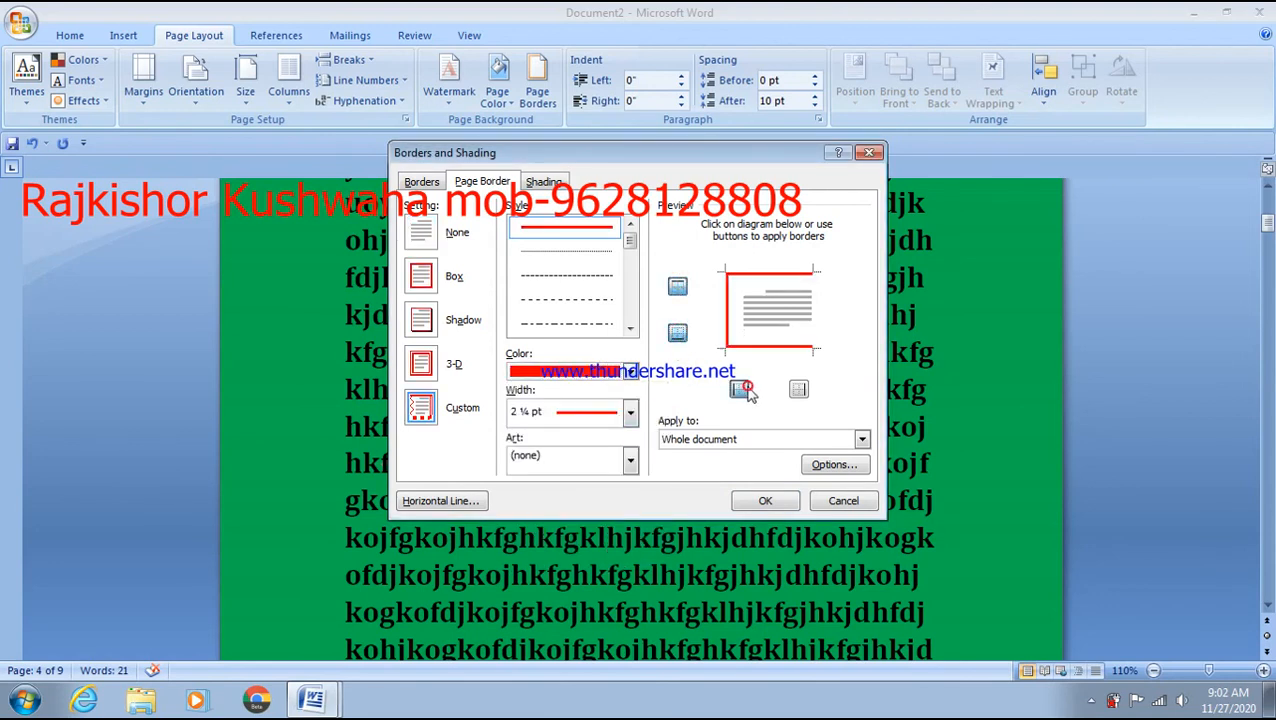
click(765, 501)
scroll(790, 507, down, 10)
scroll(790, 507, down, 3)
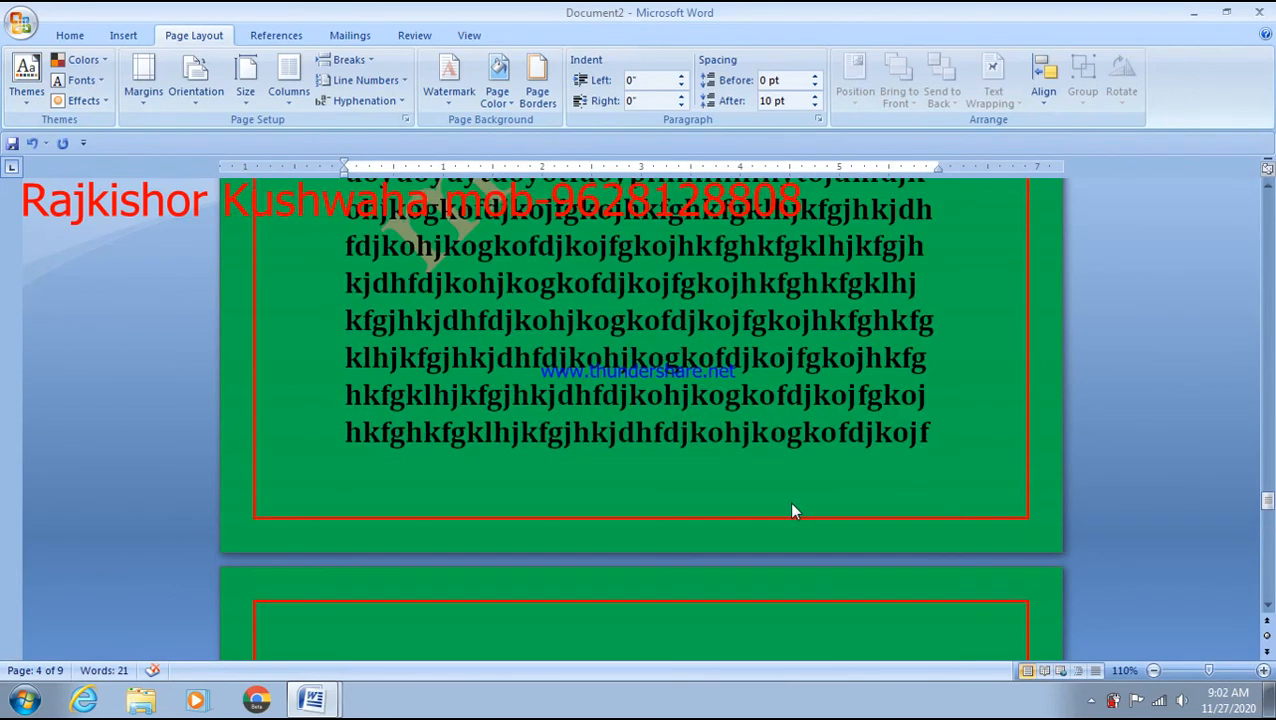
- Switch the page border to green-tree Art at 26 pt width
click(545, 108)
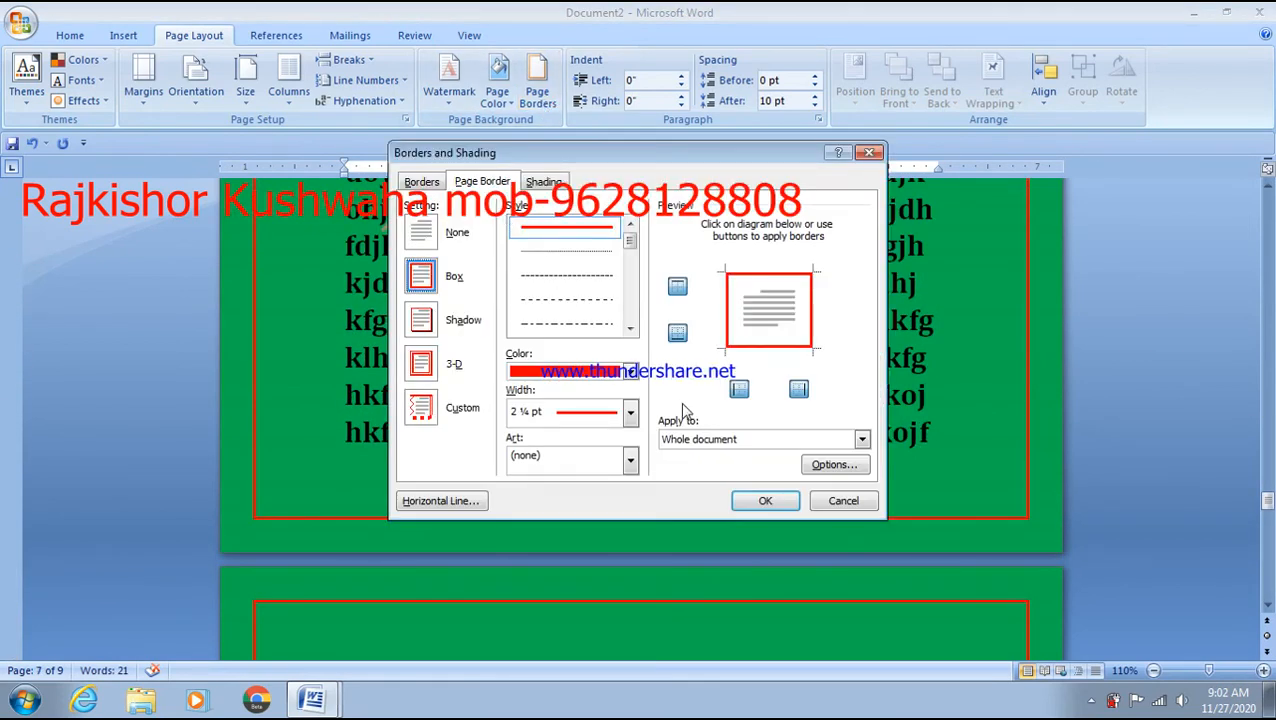
click(627, 457)
scroll(568, 530, down, 5)
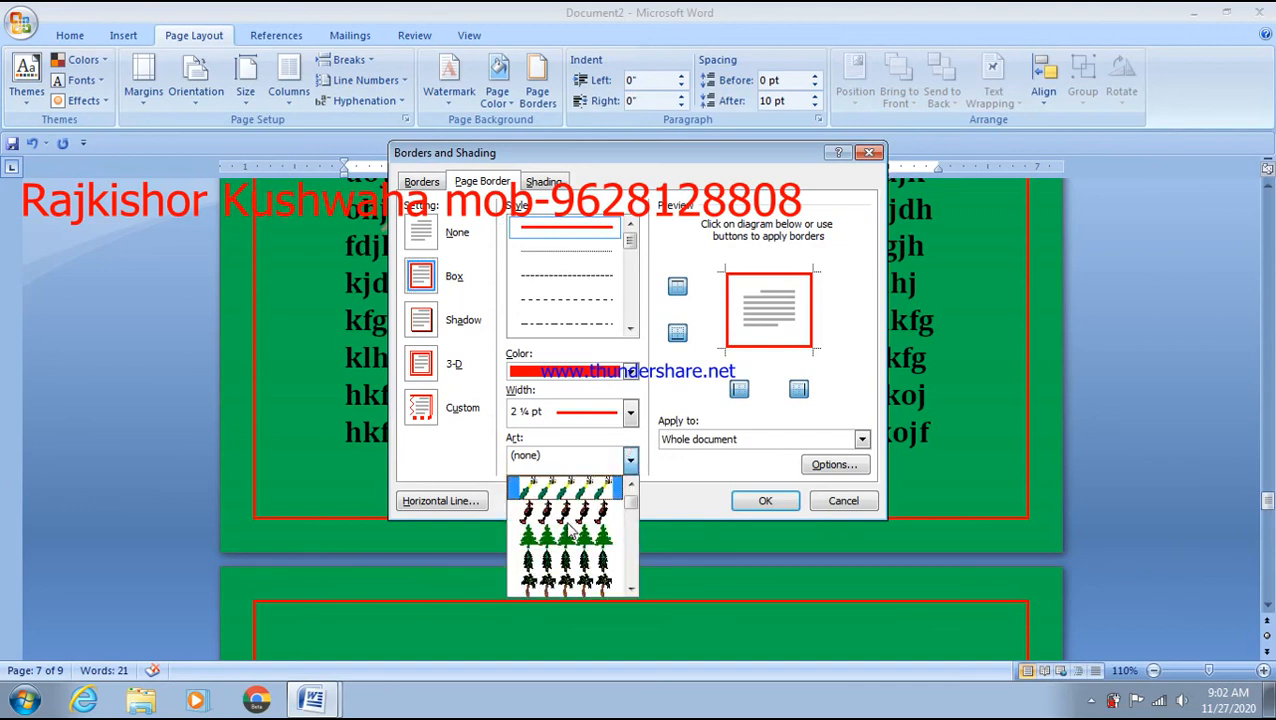
click(568, 547)
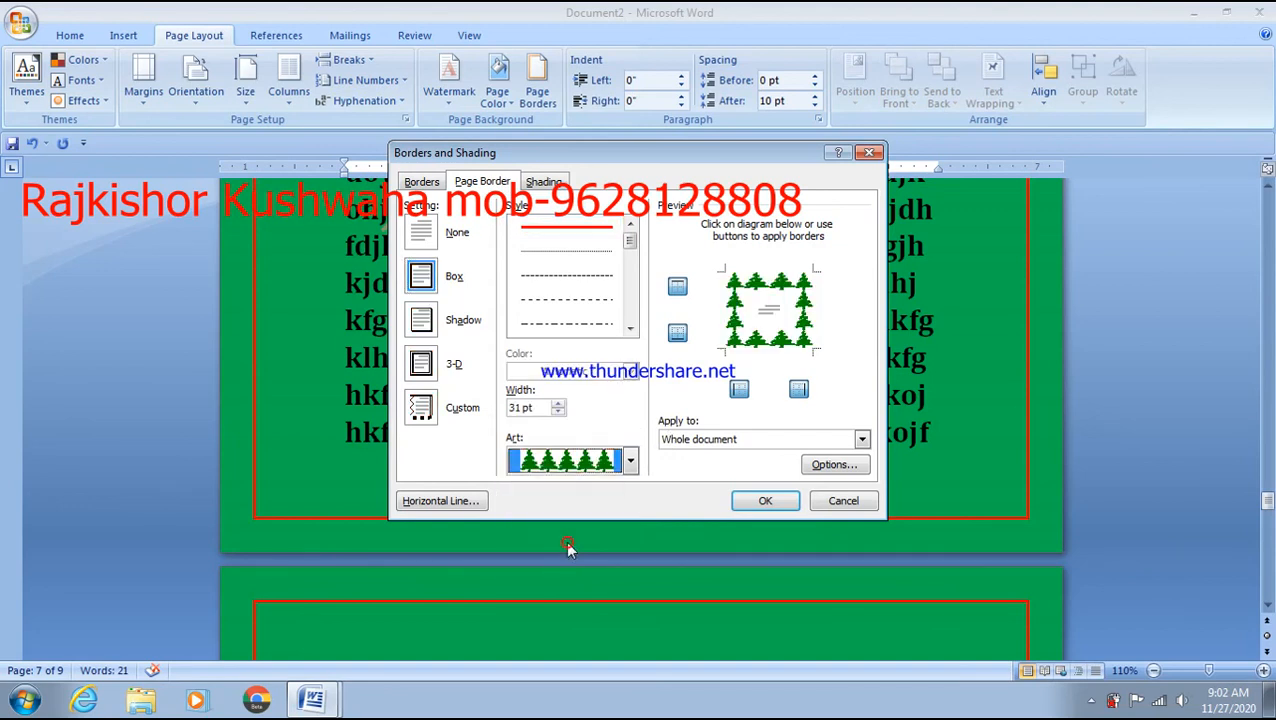
click(558, 412)
click(558, 412)
click(558, 412)
click(558, 412)
click(558, 412)
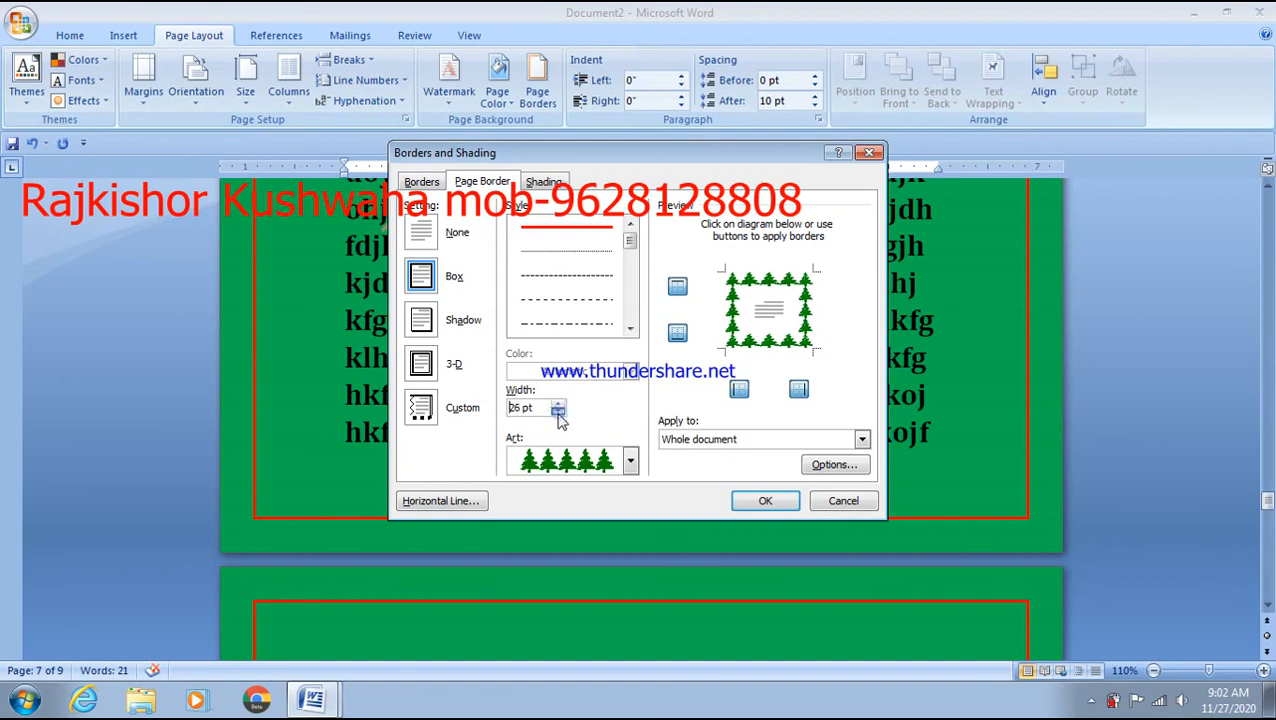
click(796, 508)
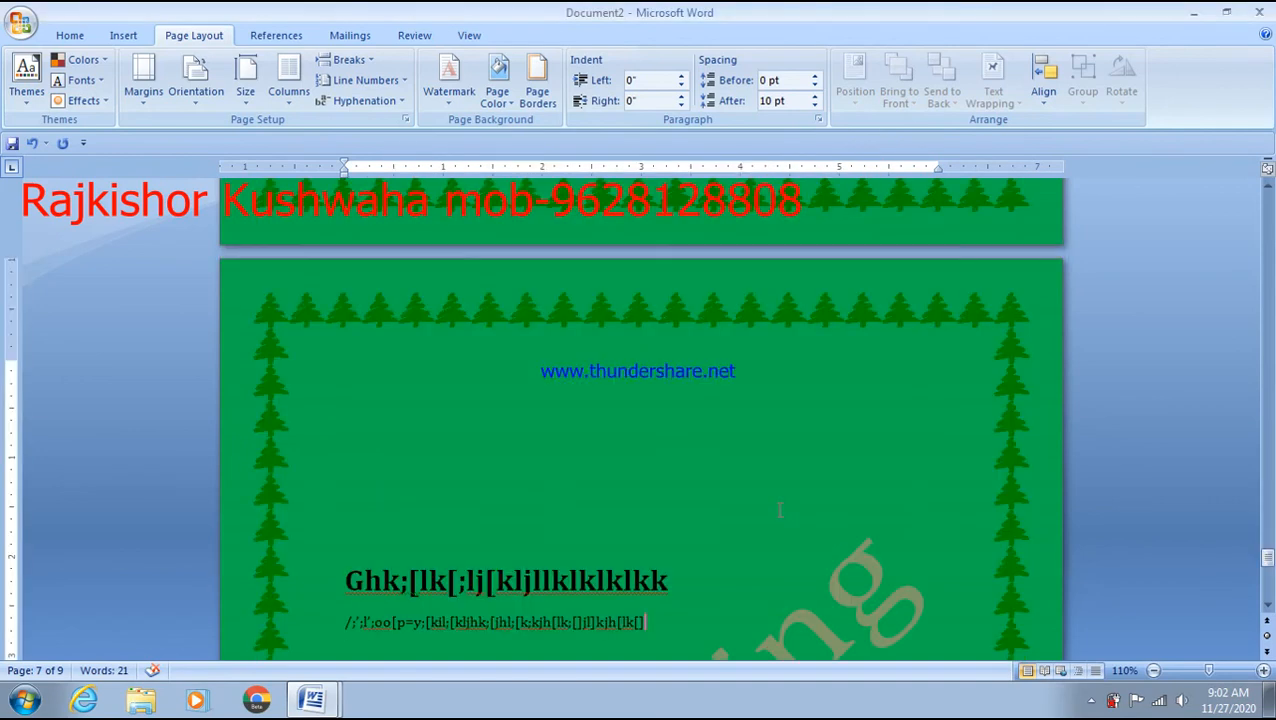
scroll(640, 420, down, 10)
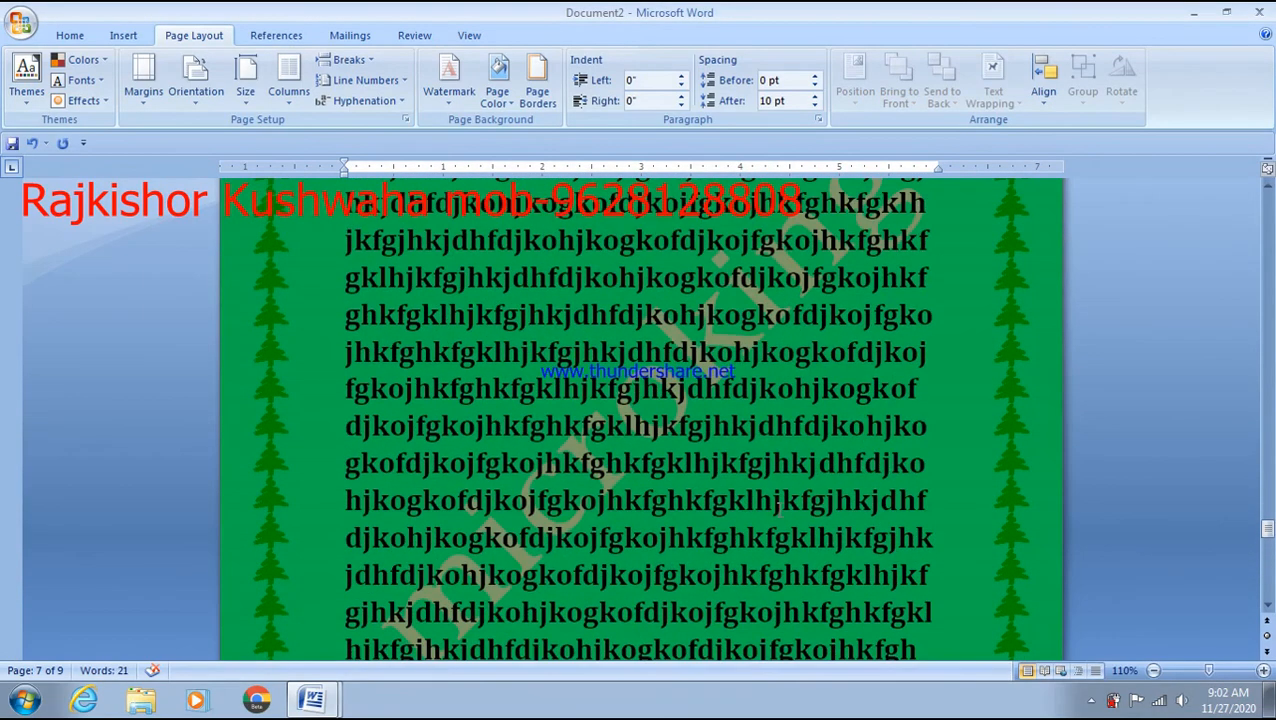